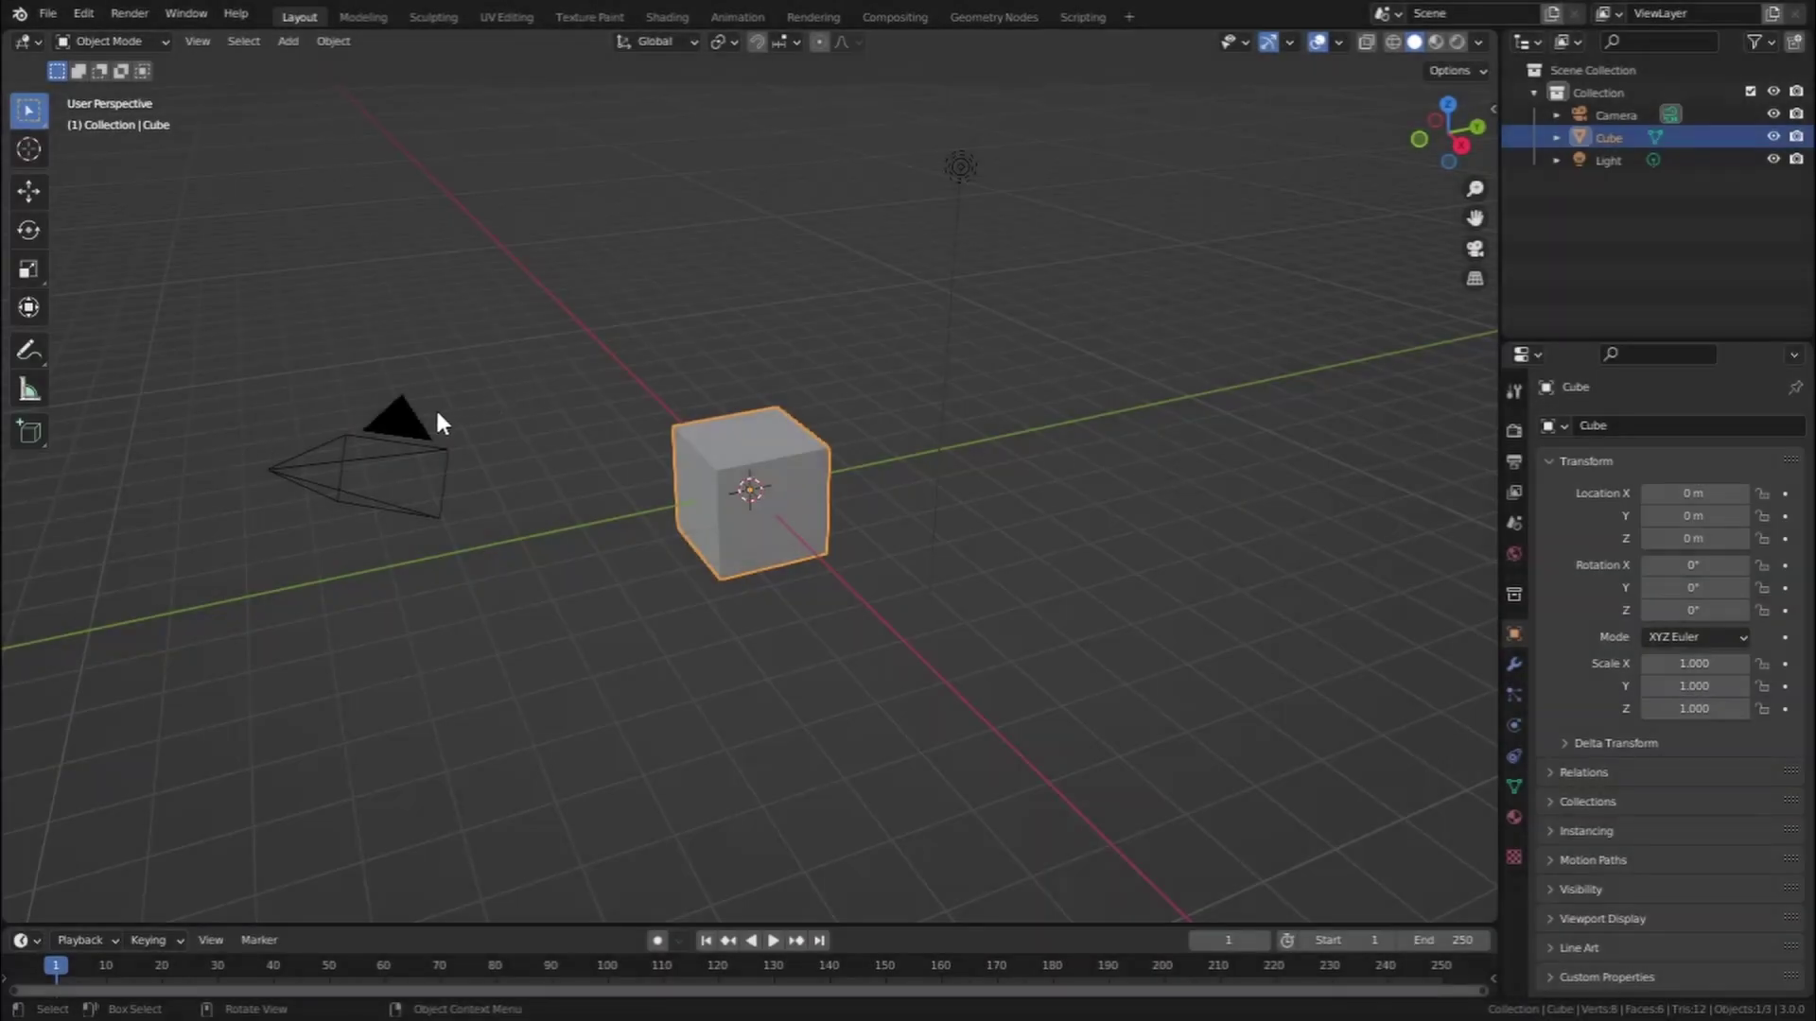
Delete the default camera and light from the scene
{"action": "left_click", "coordinate": [411, 418]}
{"action": "key", "text": "Delete"}
{"action": "left_click", "coordinate": [957, 189]}
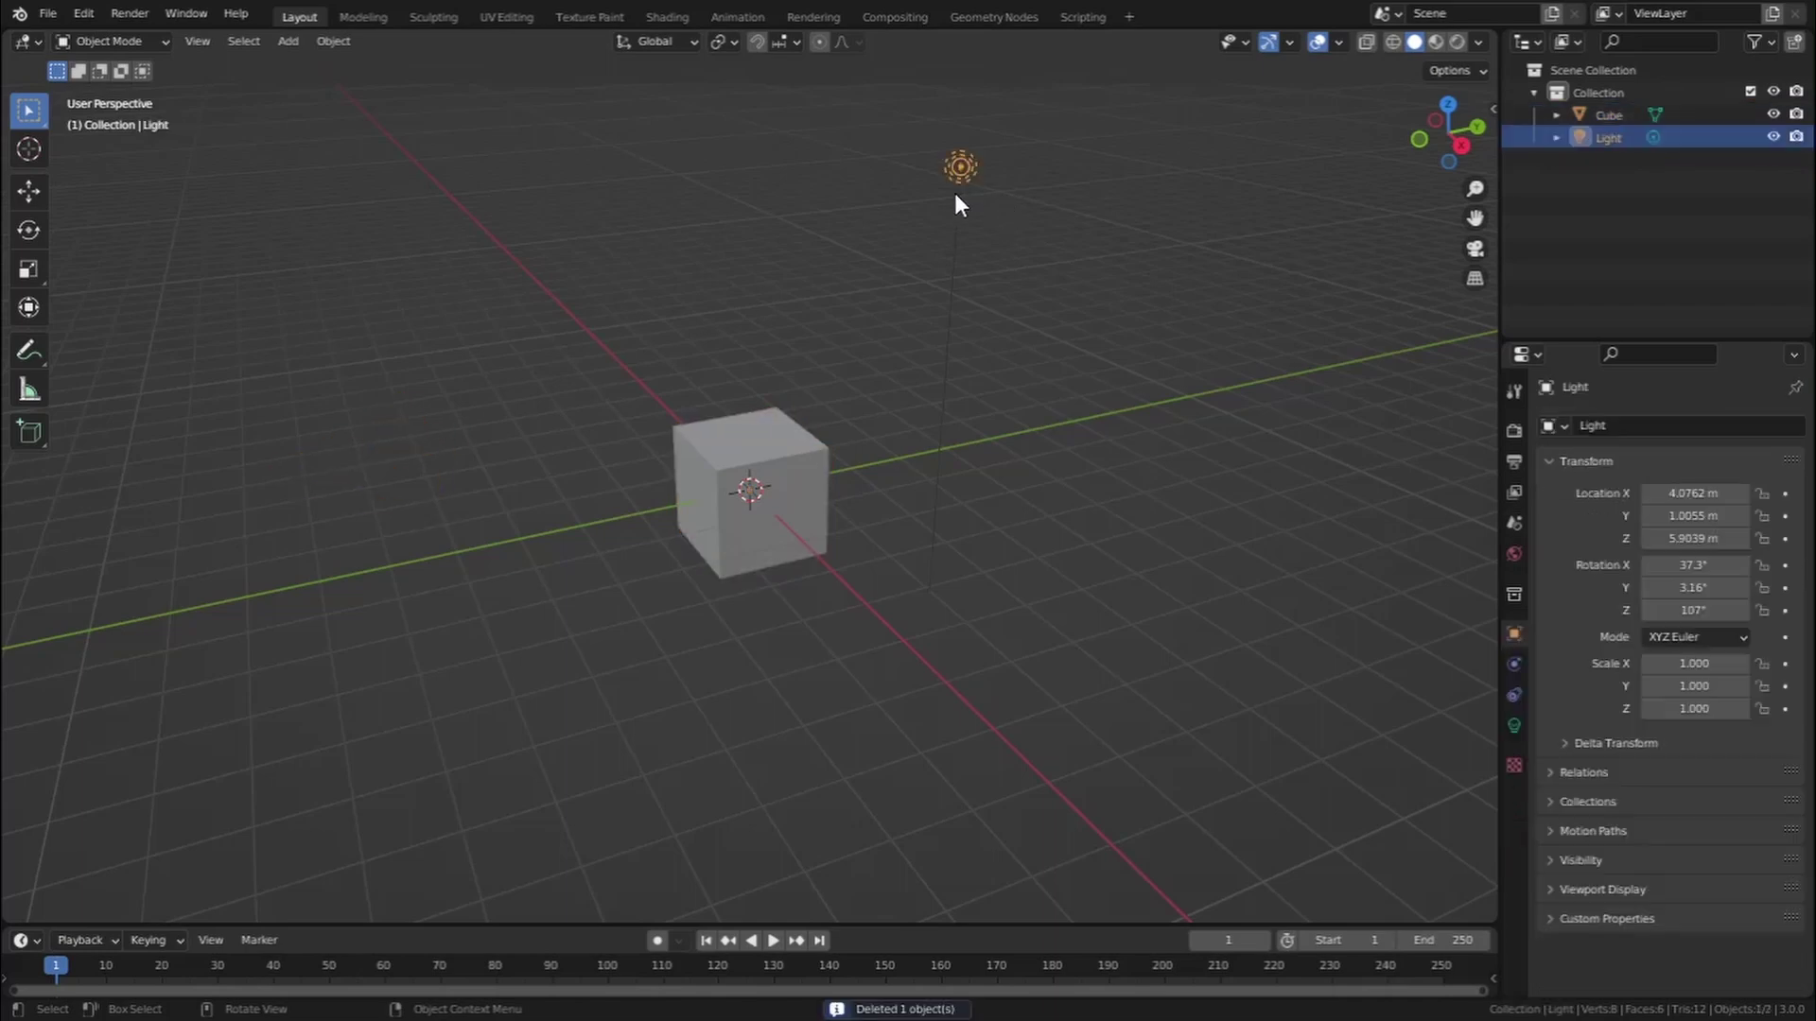
{"action": "key", "text": "Delete"}
Move the cube's whole mesh up 1 m along Z in Edit Mode, then return to Object Mode
{"action": "left_click", "coordinate": [766, 431]}
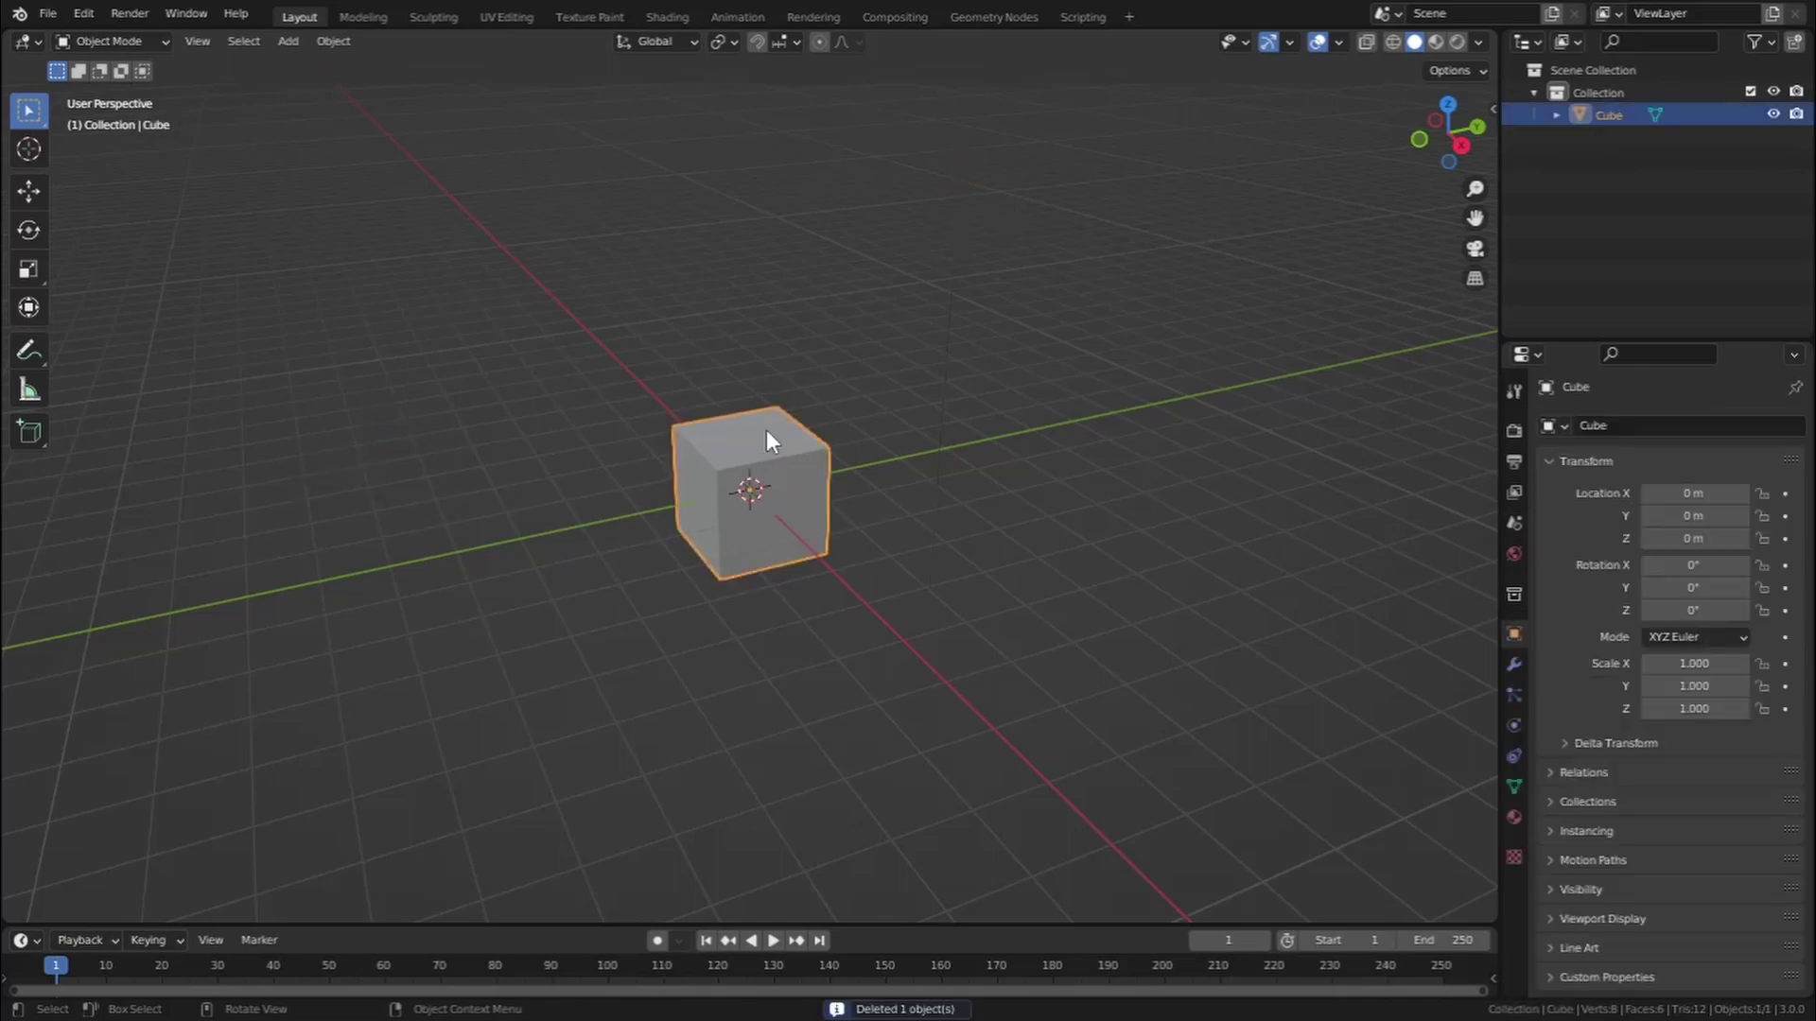
{"action": "key", "text": "KP_1"}
{"action": "scroll", "coordinate": [826, 489], "scroll_direction": "up", "scroll_amount": 5}
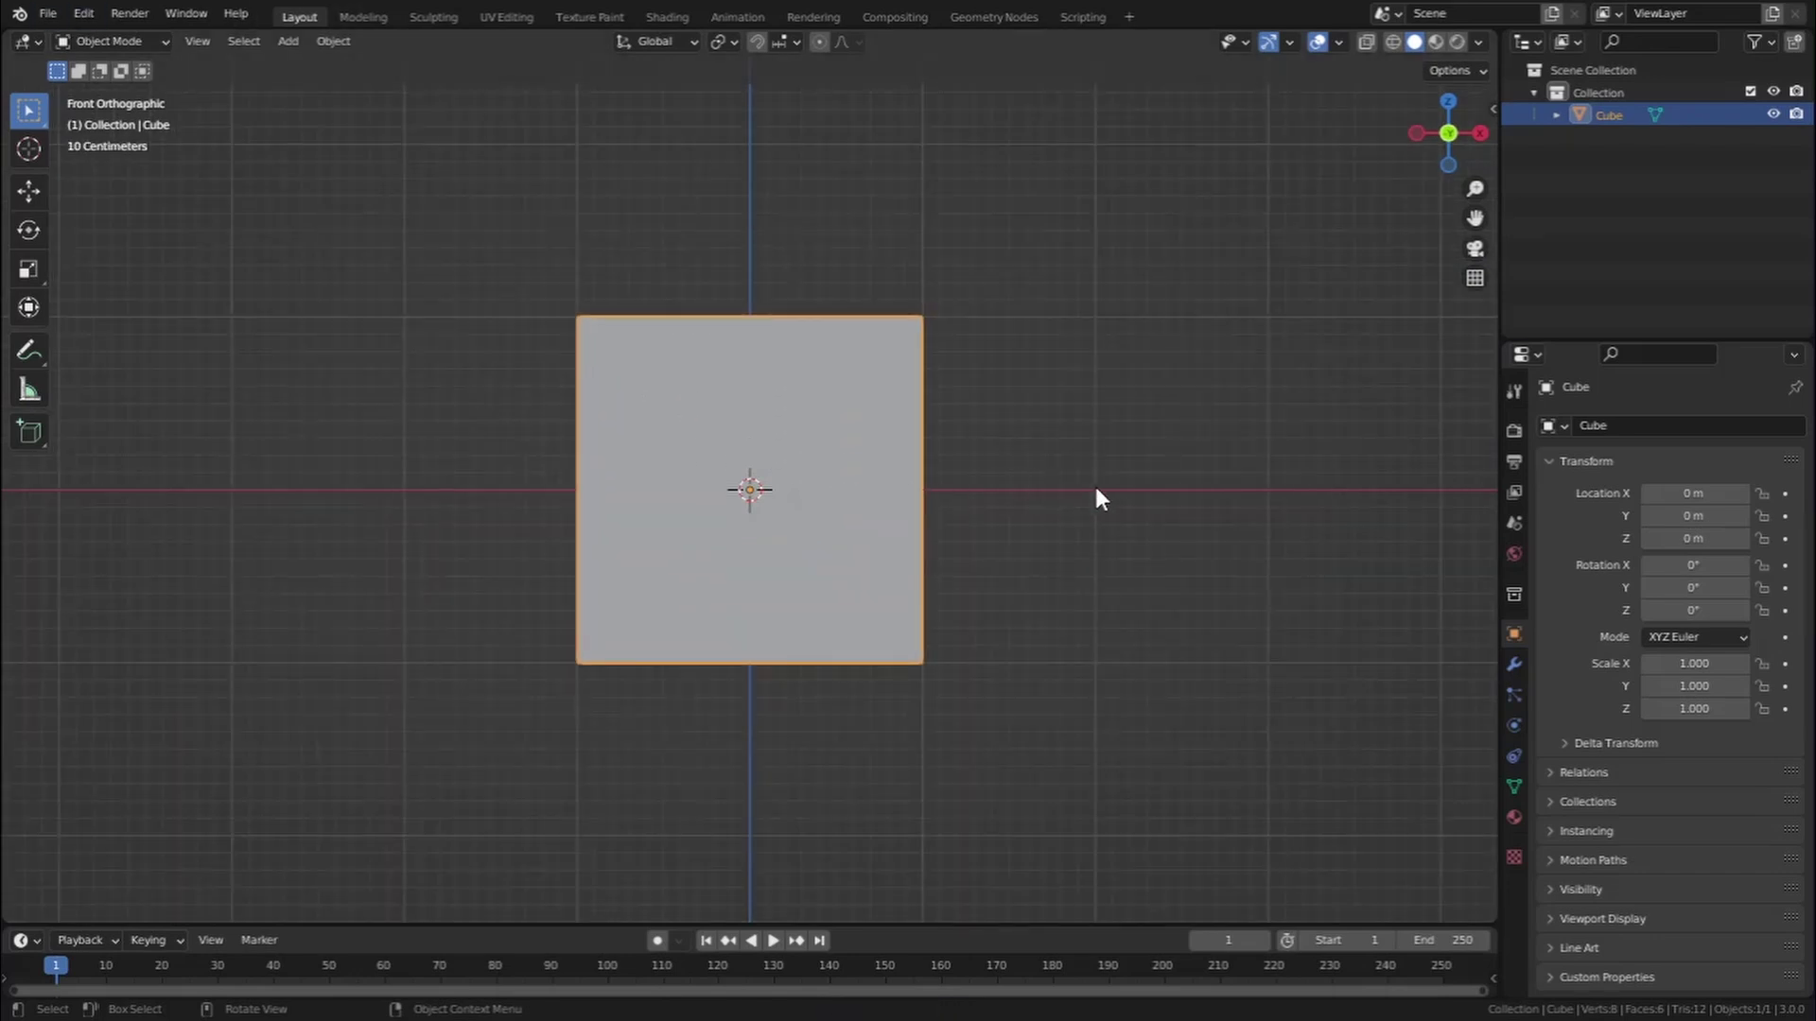
{"action": "key", "text": "Tab"}
{"action": "key", "text": "g"}
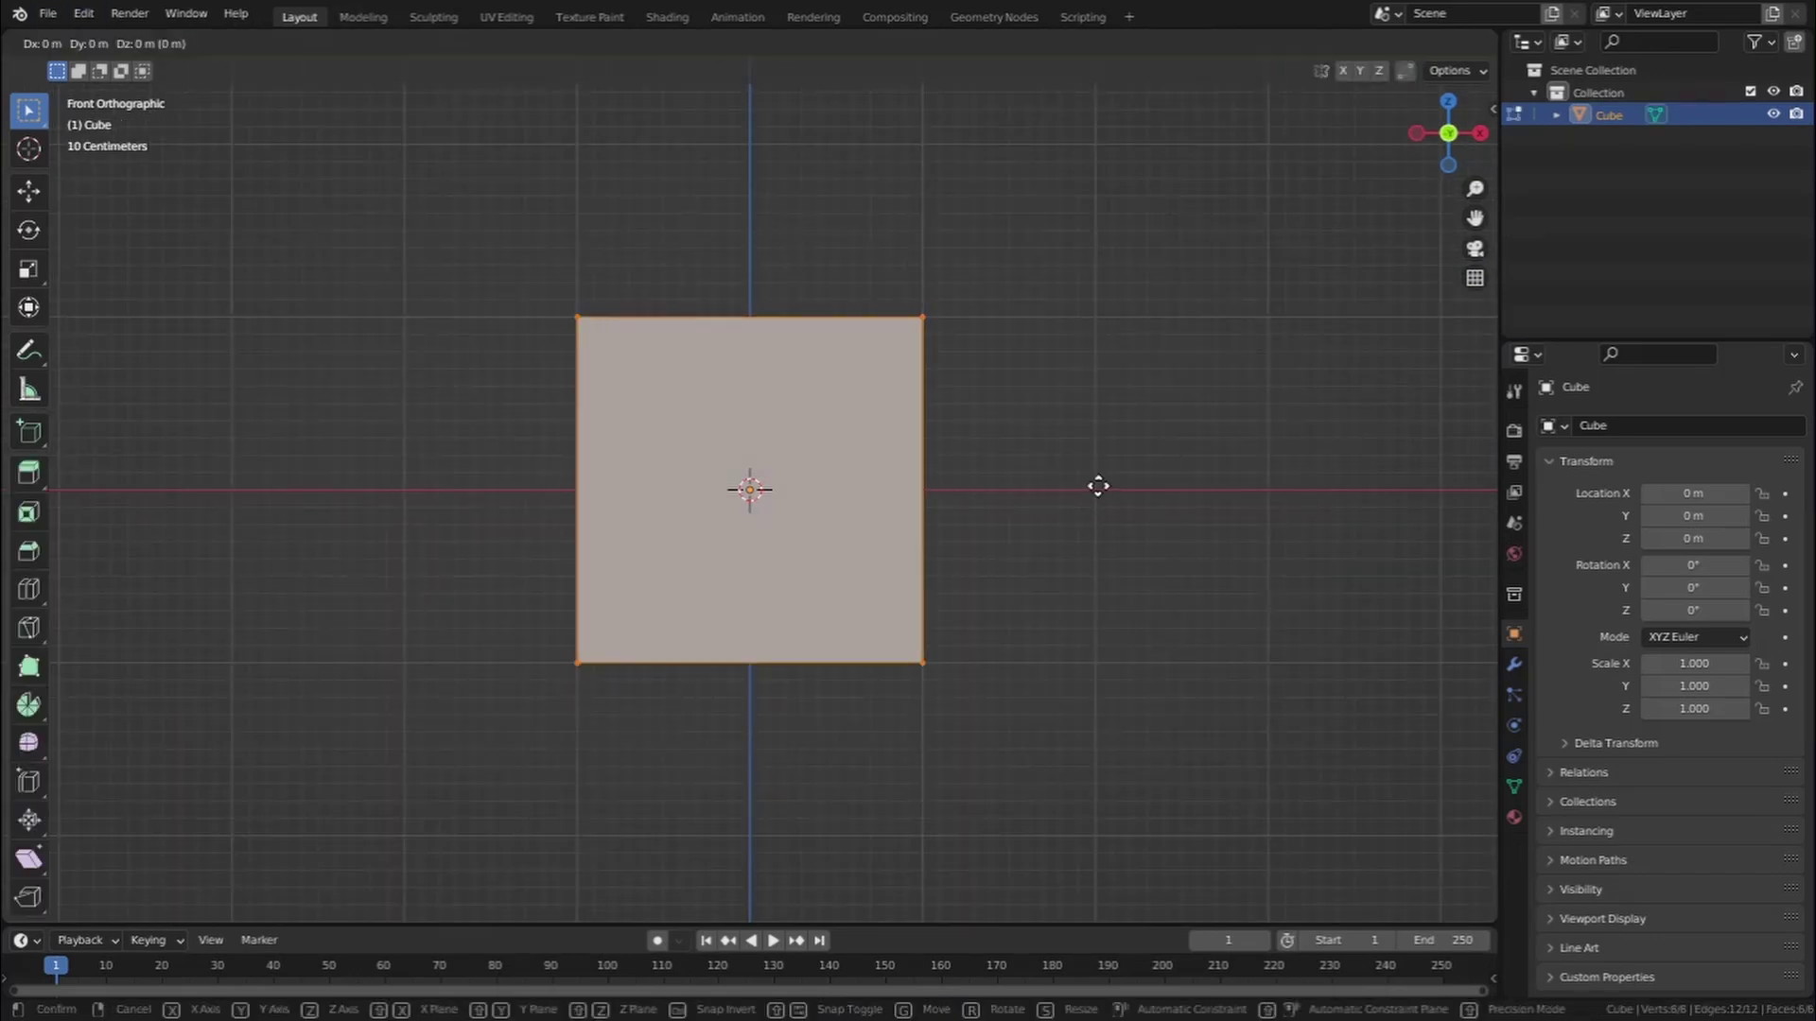
{"action": "key", "text": "z"}
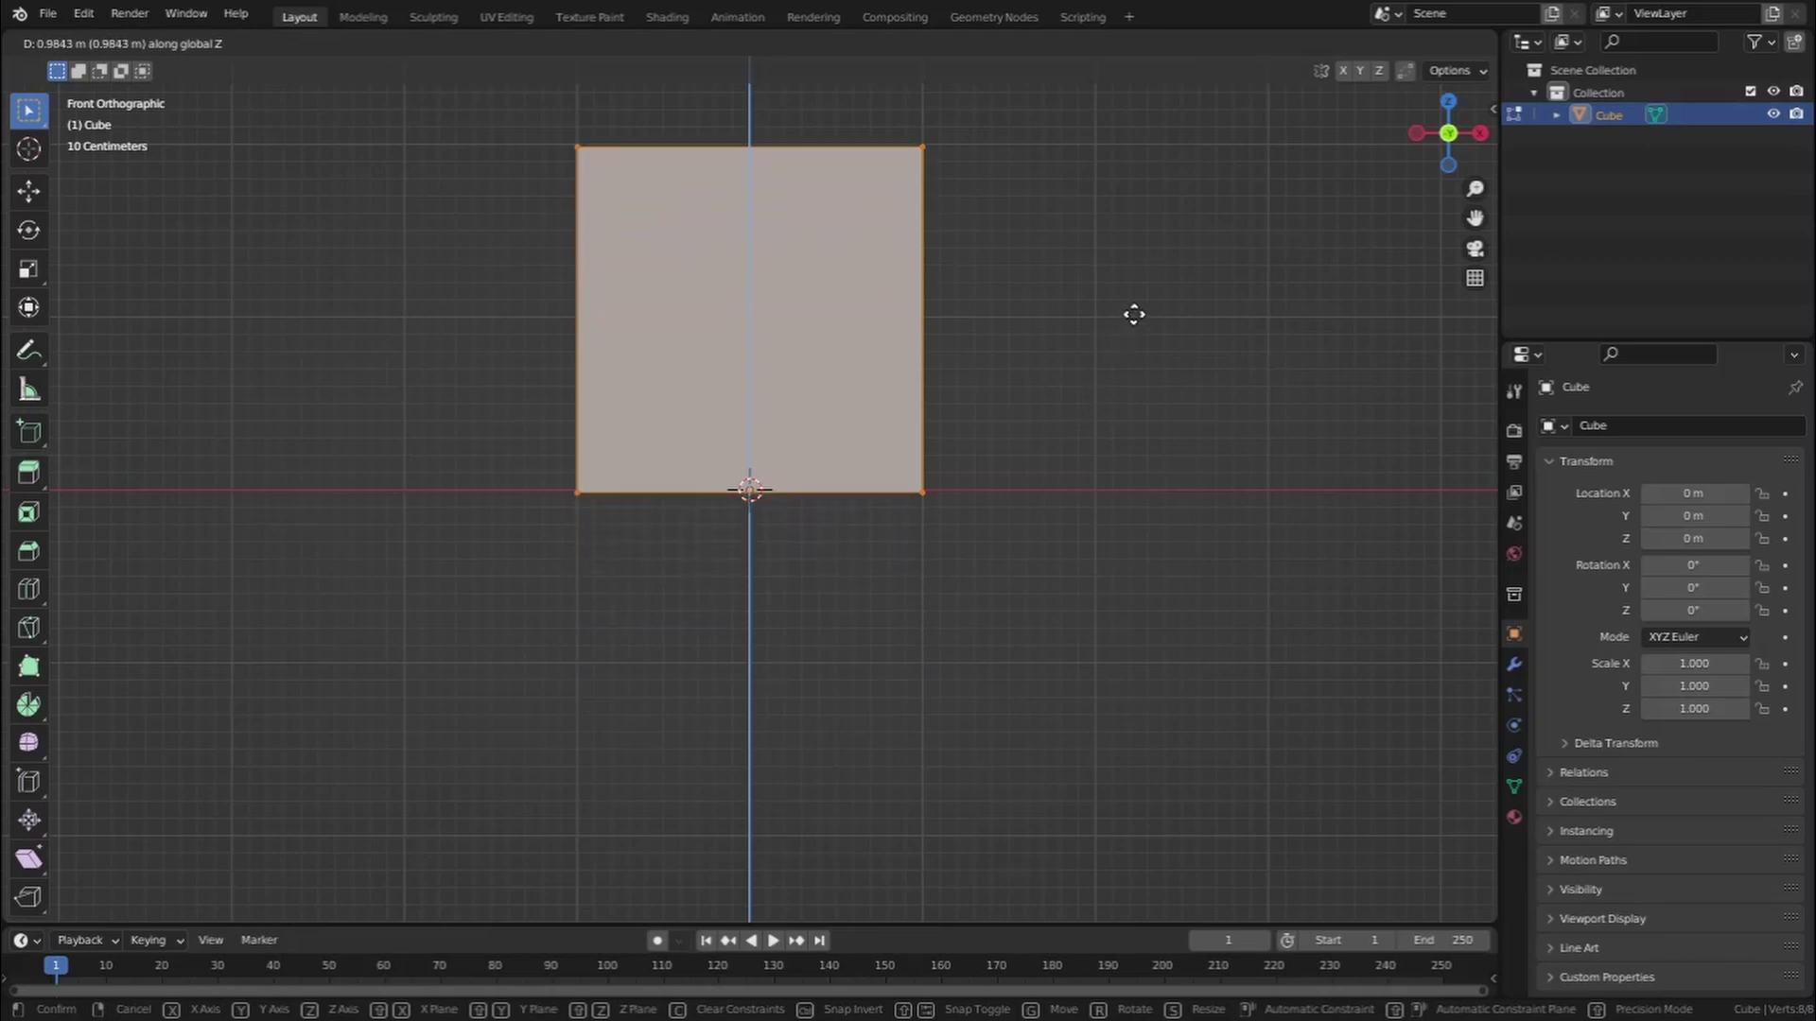
{"action": "type", "text": "1"}
{"action": "key", "text": "Return"}
{"action": "left_click", "coordinate": [134, 49]}
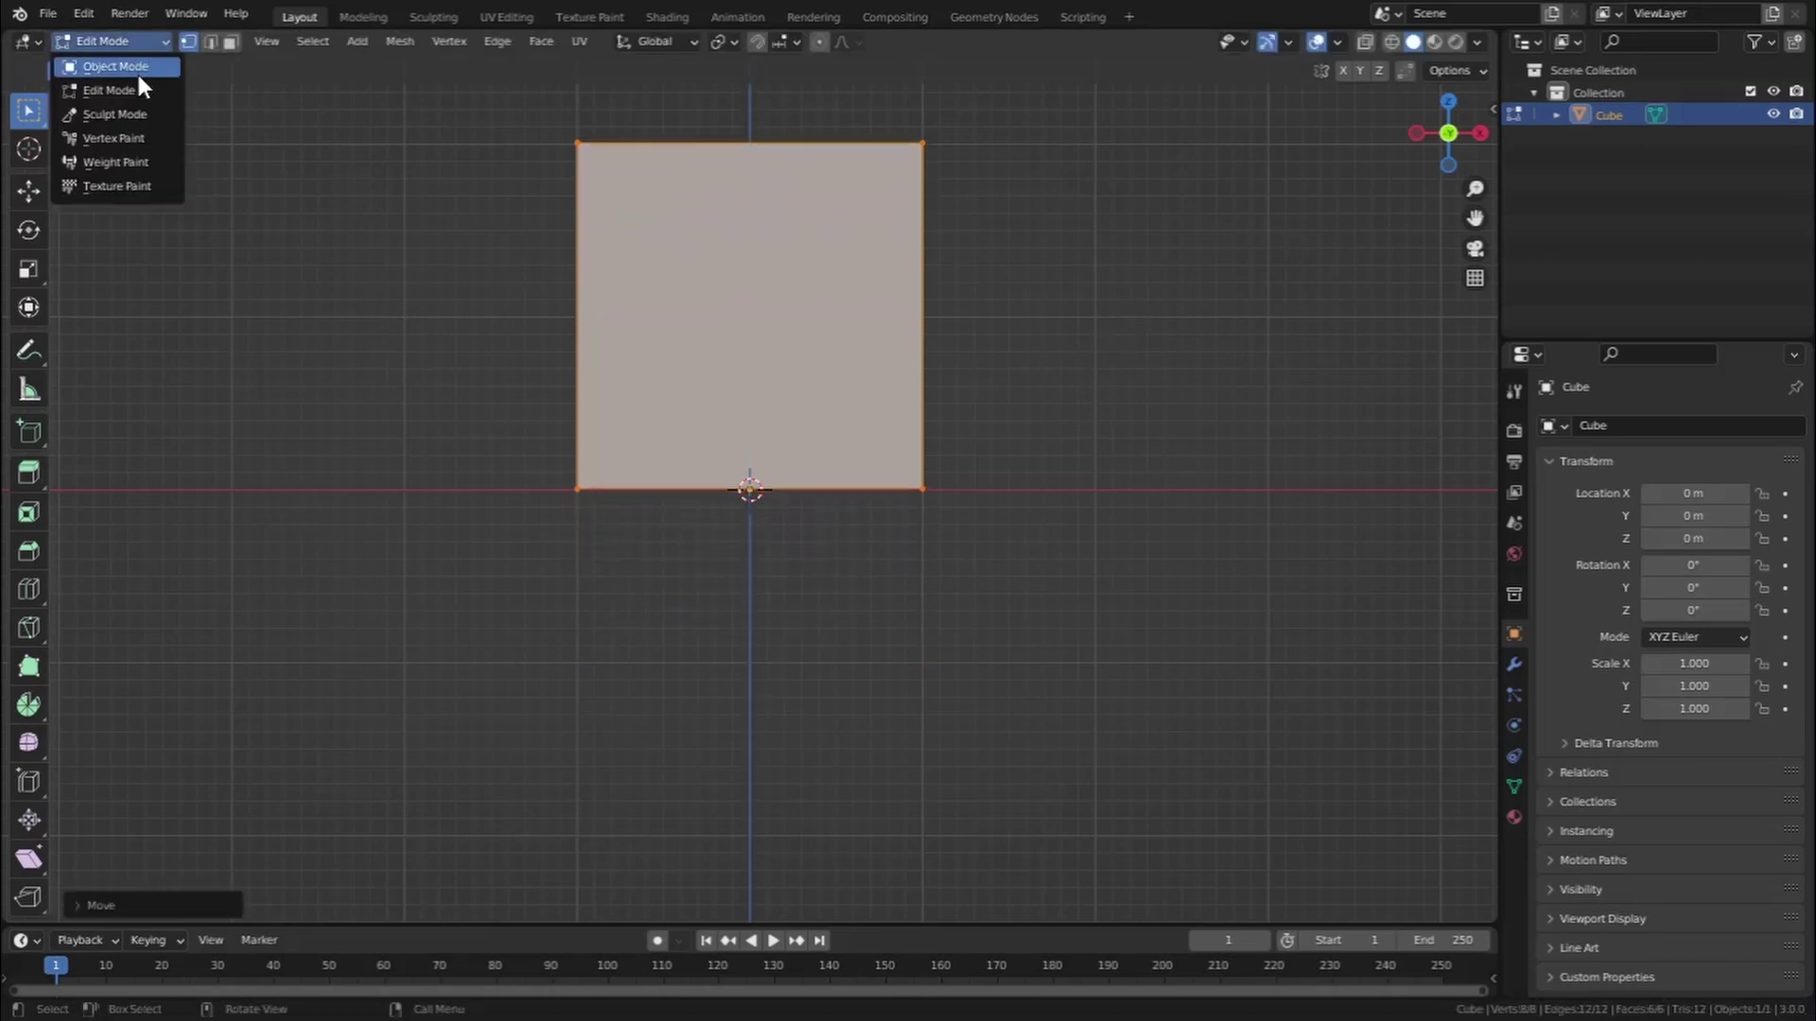
{"action": "left_click", "coordinate": [139, 68]}
Set the cube's Z dimension to 15 m
{"action": "middle_click_drag", "start_coordinate": [851, 426], "coordinate": [952, 488]}
{"action": "key", "text": "n"}
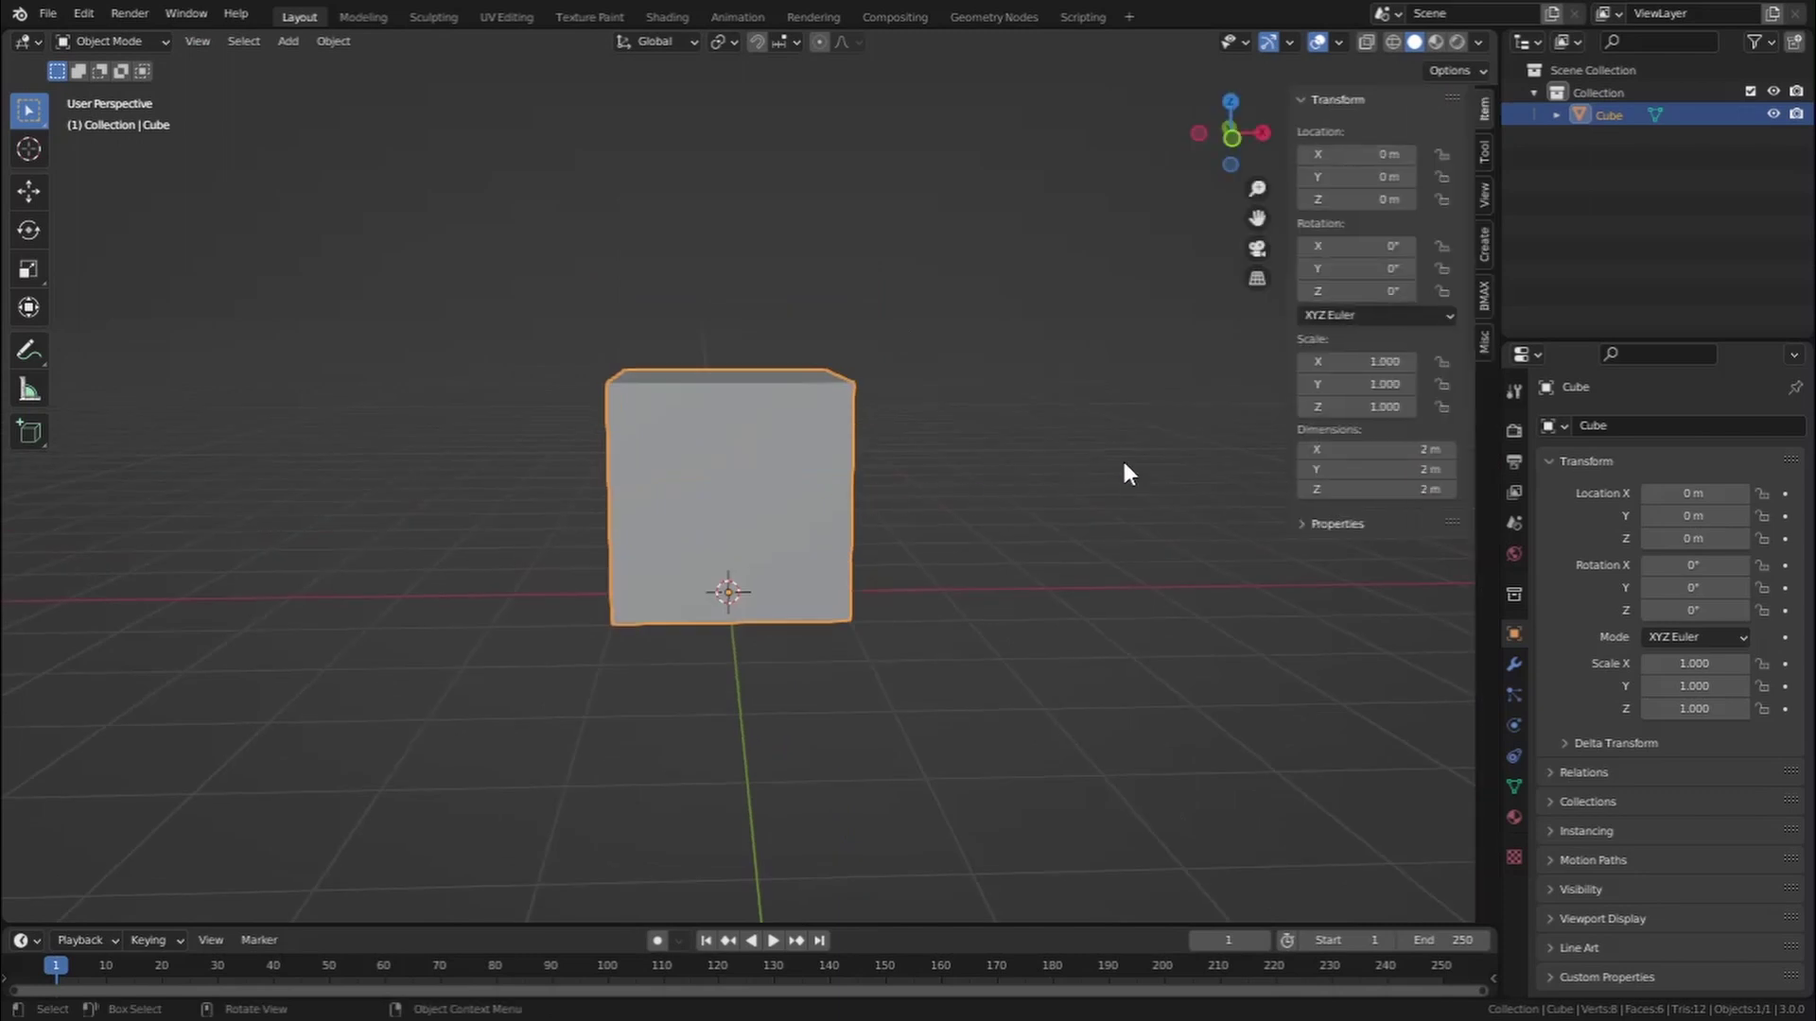
{"action": "double_click", "coordinate": [1363, 489]}
{"action": "type", "text": "1"}
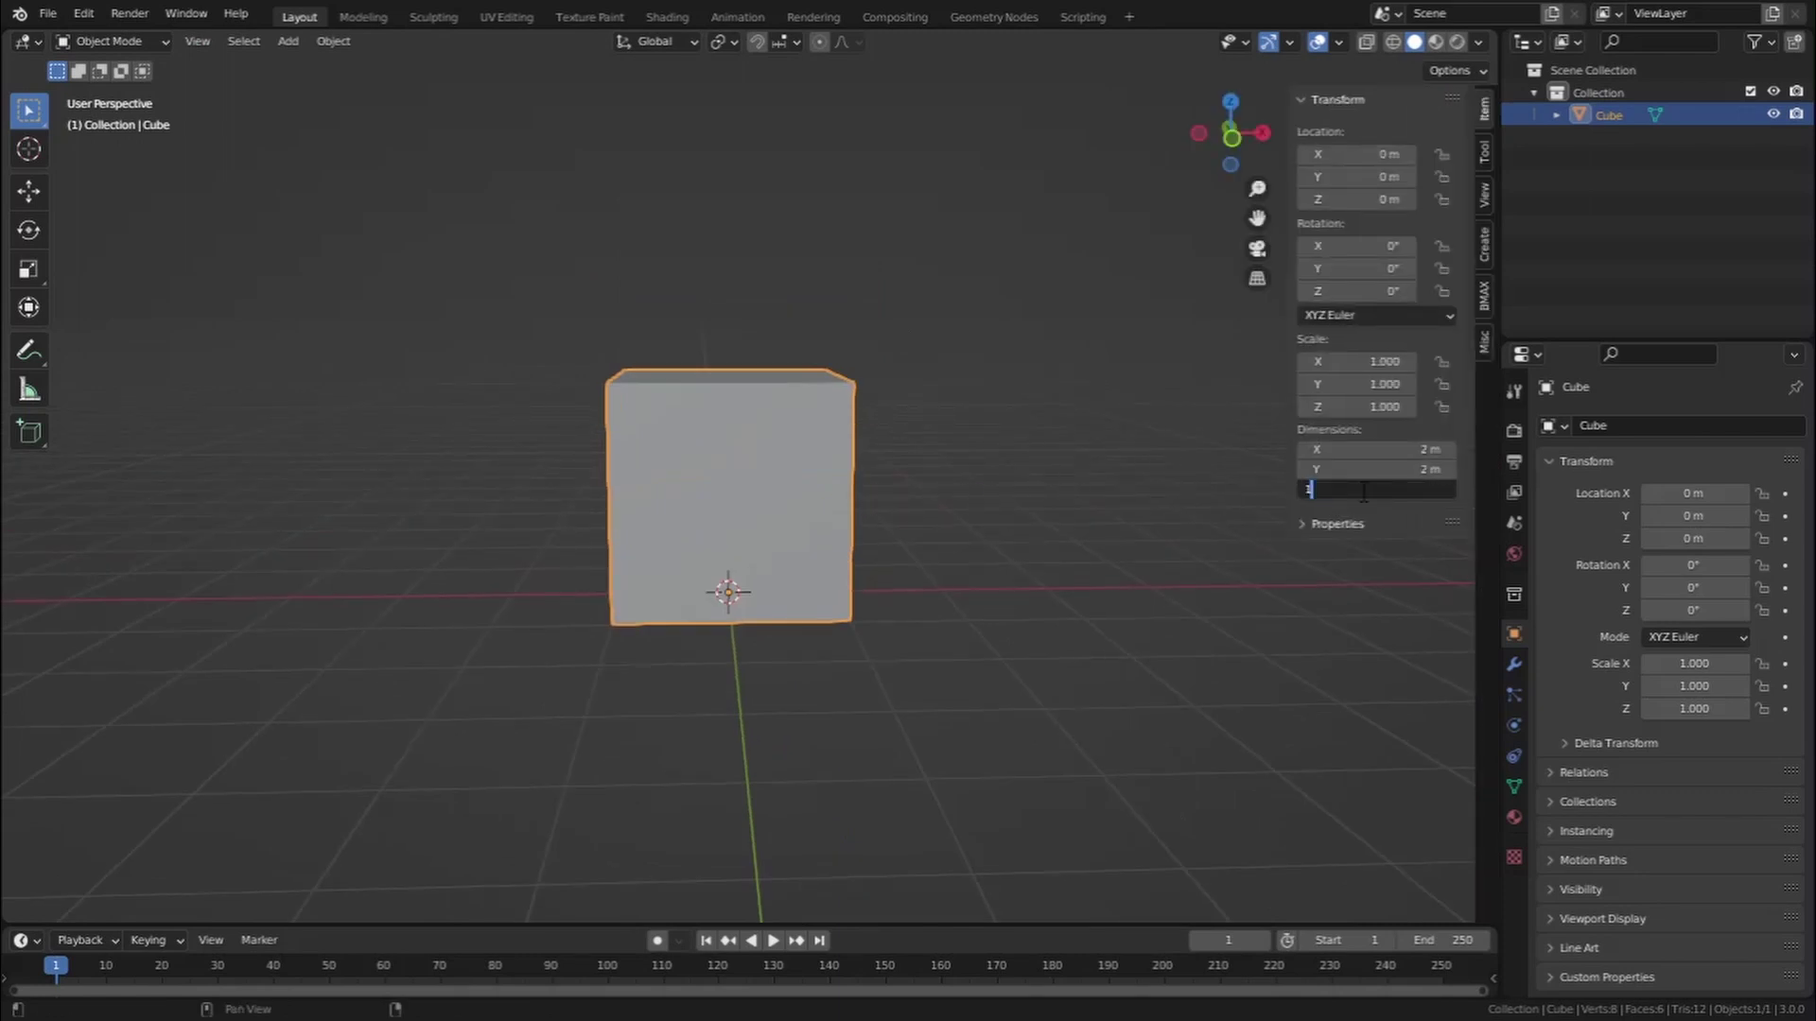
{"action": "type", "text": "5"}
{"action": "key", "text": "Return"}
Lock the block's Z scale and scale it up to about 11.7 m in X and Y
{"action": "scroll", "coordinate": [867, 446], "scroll_direction": "down", "scroll_amount": 4}
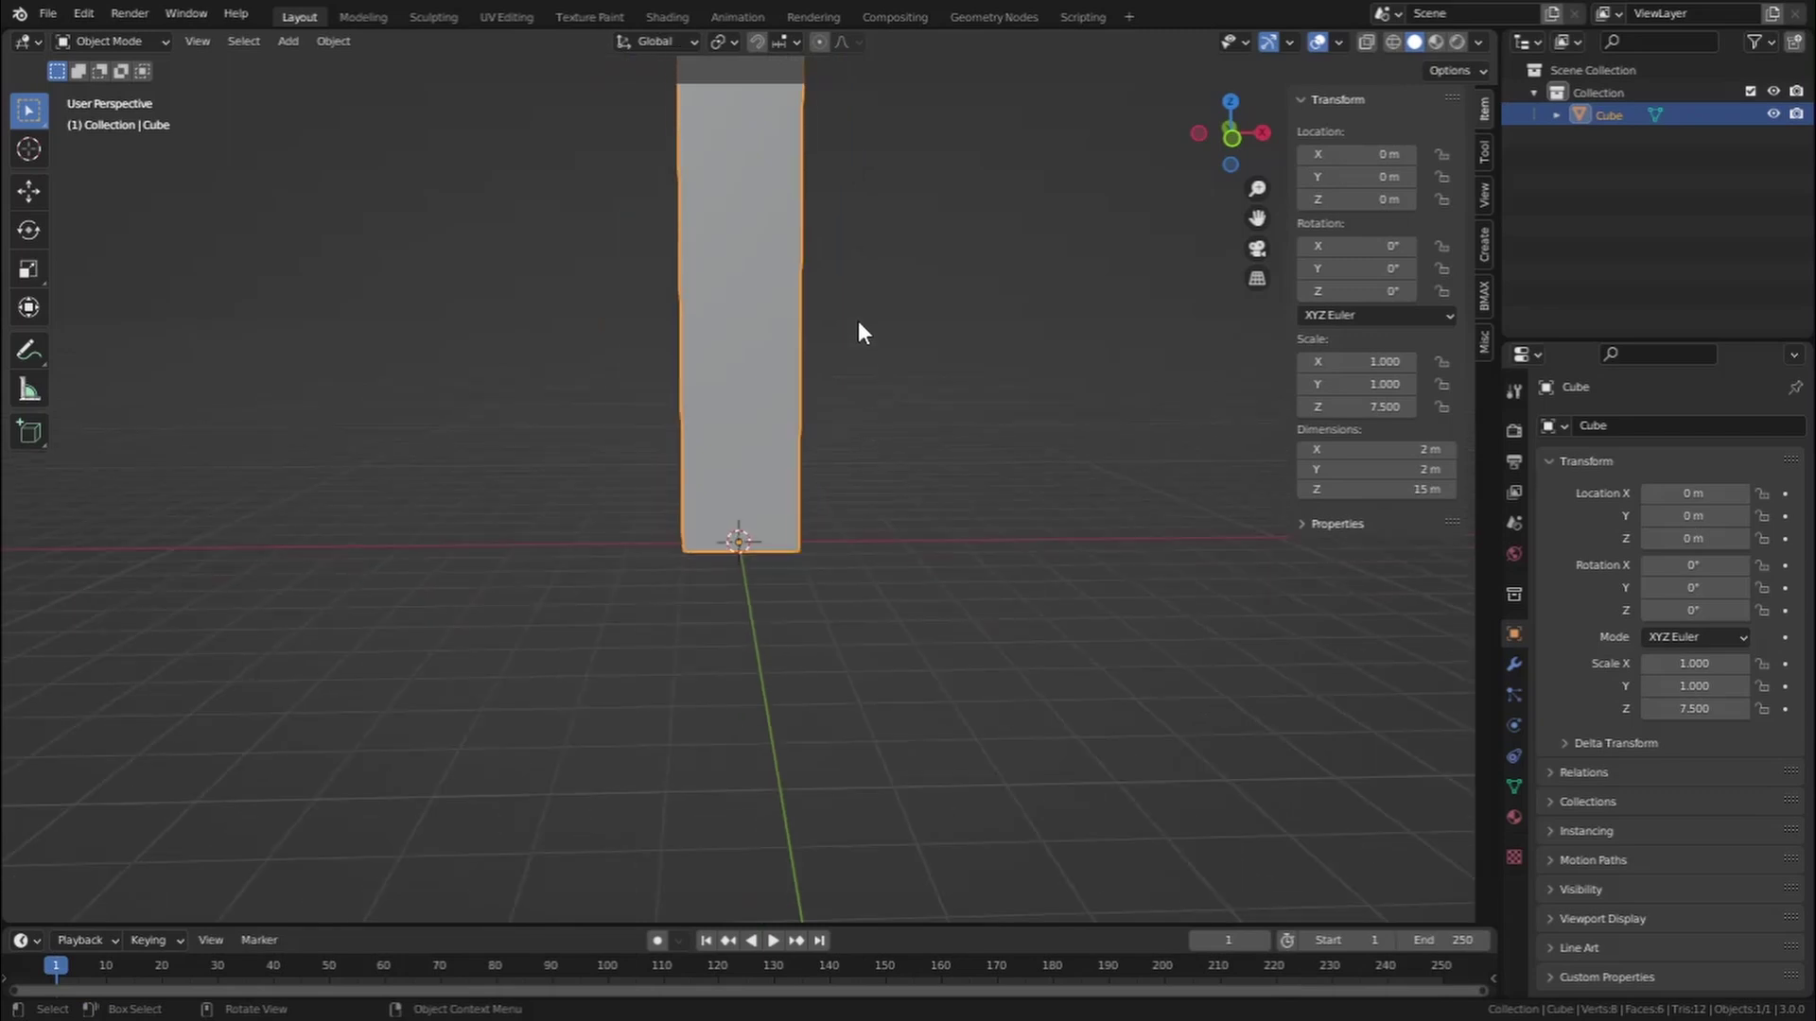
{"action": "middle_click_drag", "start_coordinate": [859, 320], "coordinate": [866, 542], "text": "shift"}
{"action": "scroll", "coordinate": [866, 542], "scroll_direction": "down", "scroll_amount": 2}
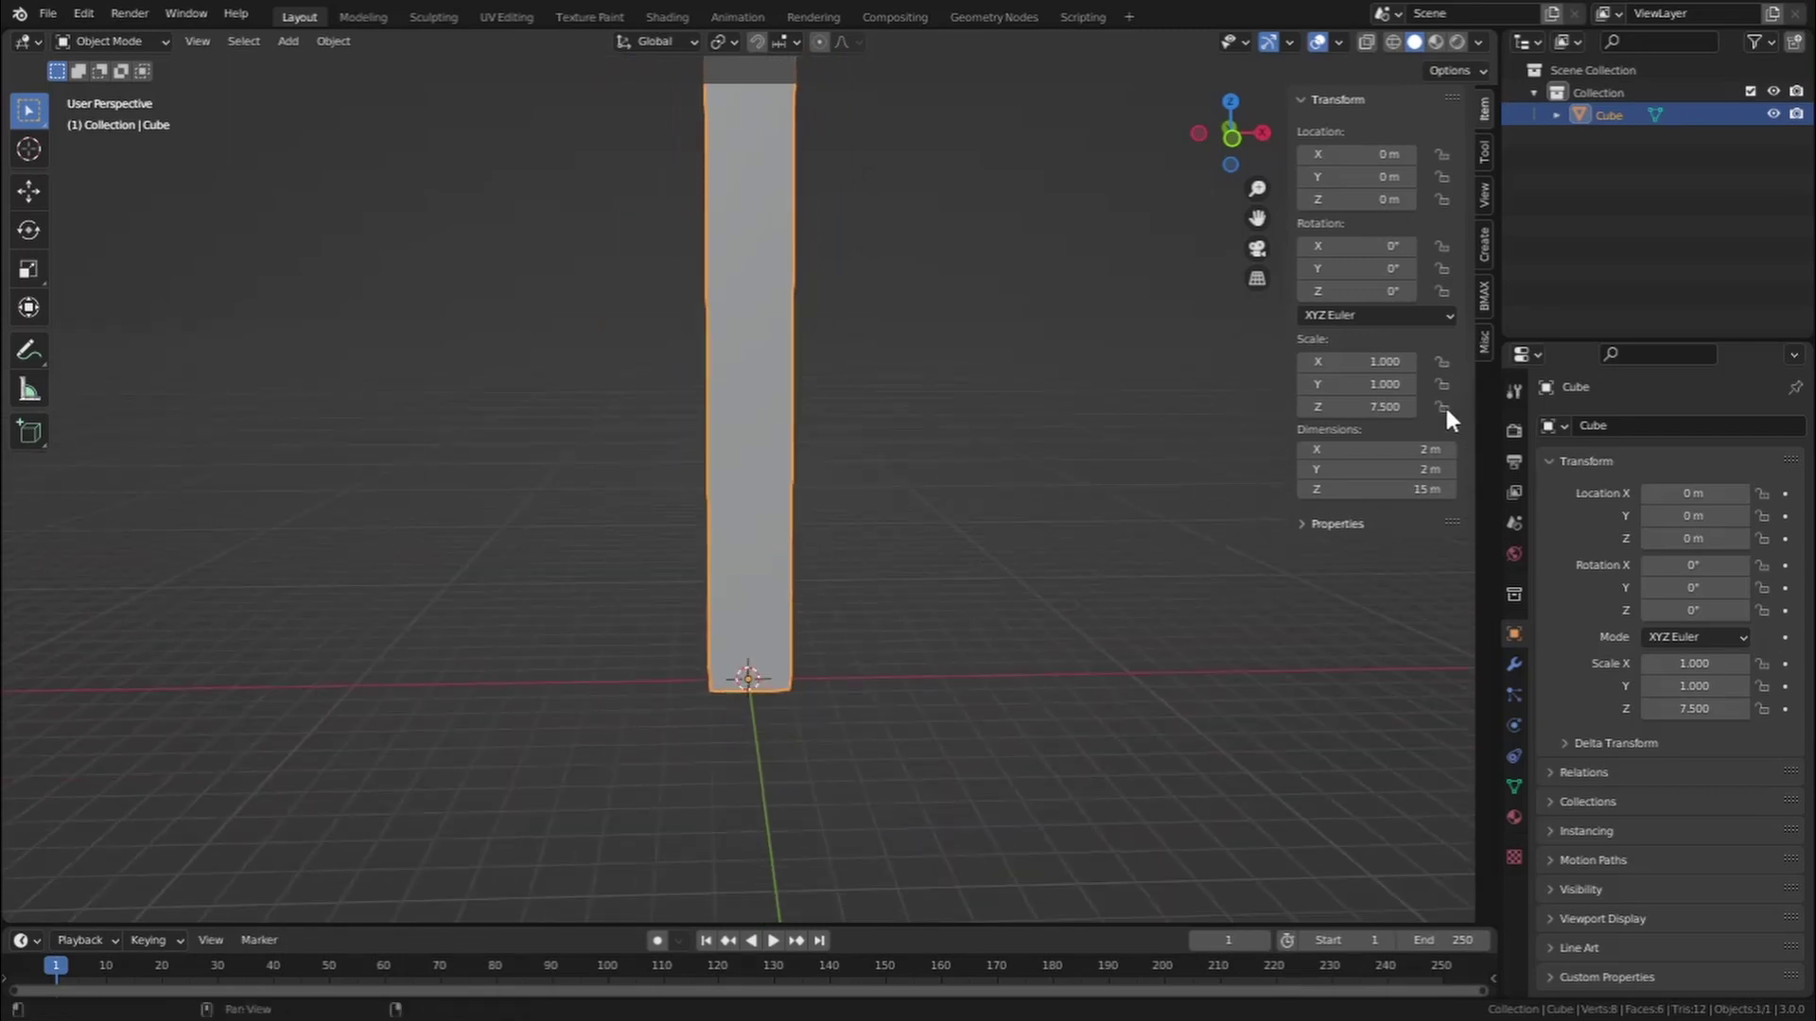
{"action": "middle_click_drag", "start_coordinate": [917, 479], "coordinate": [923, 458]}
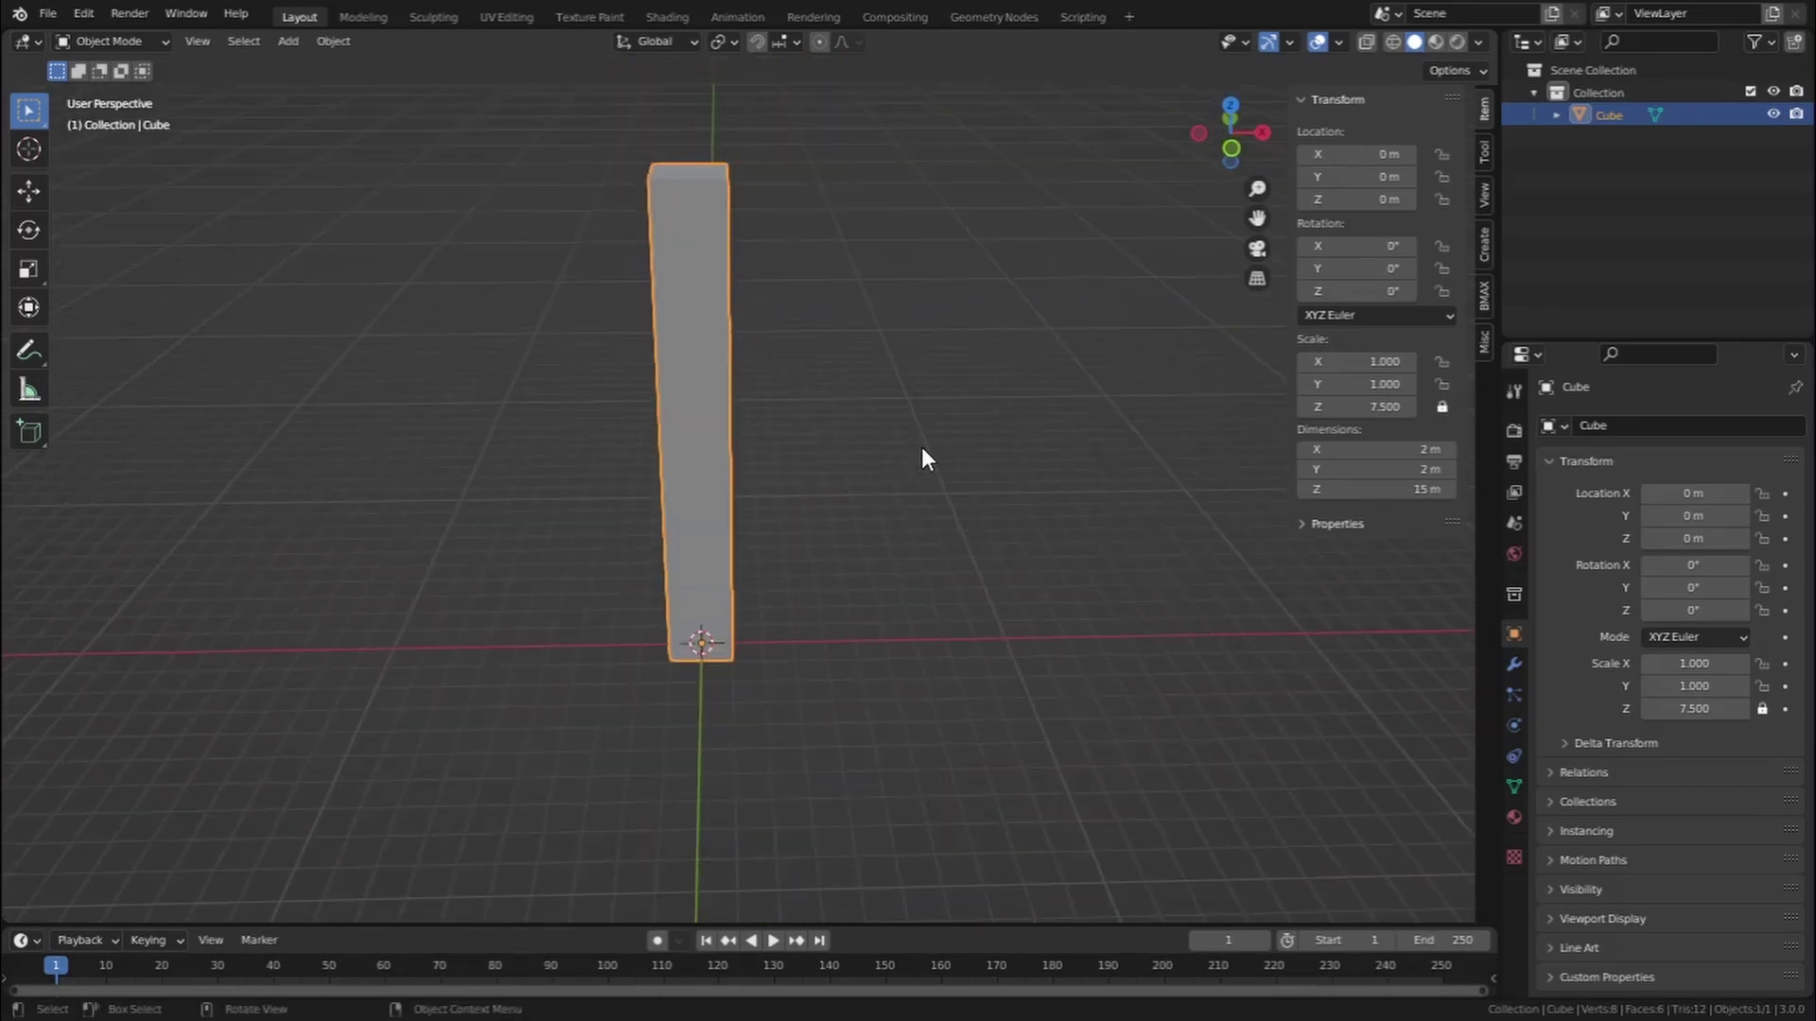
{"action": "key", "text": "s"}
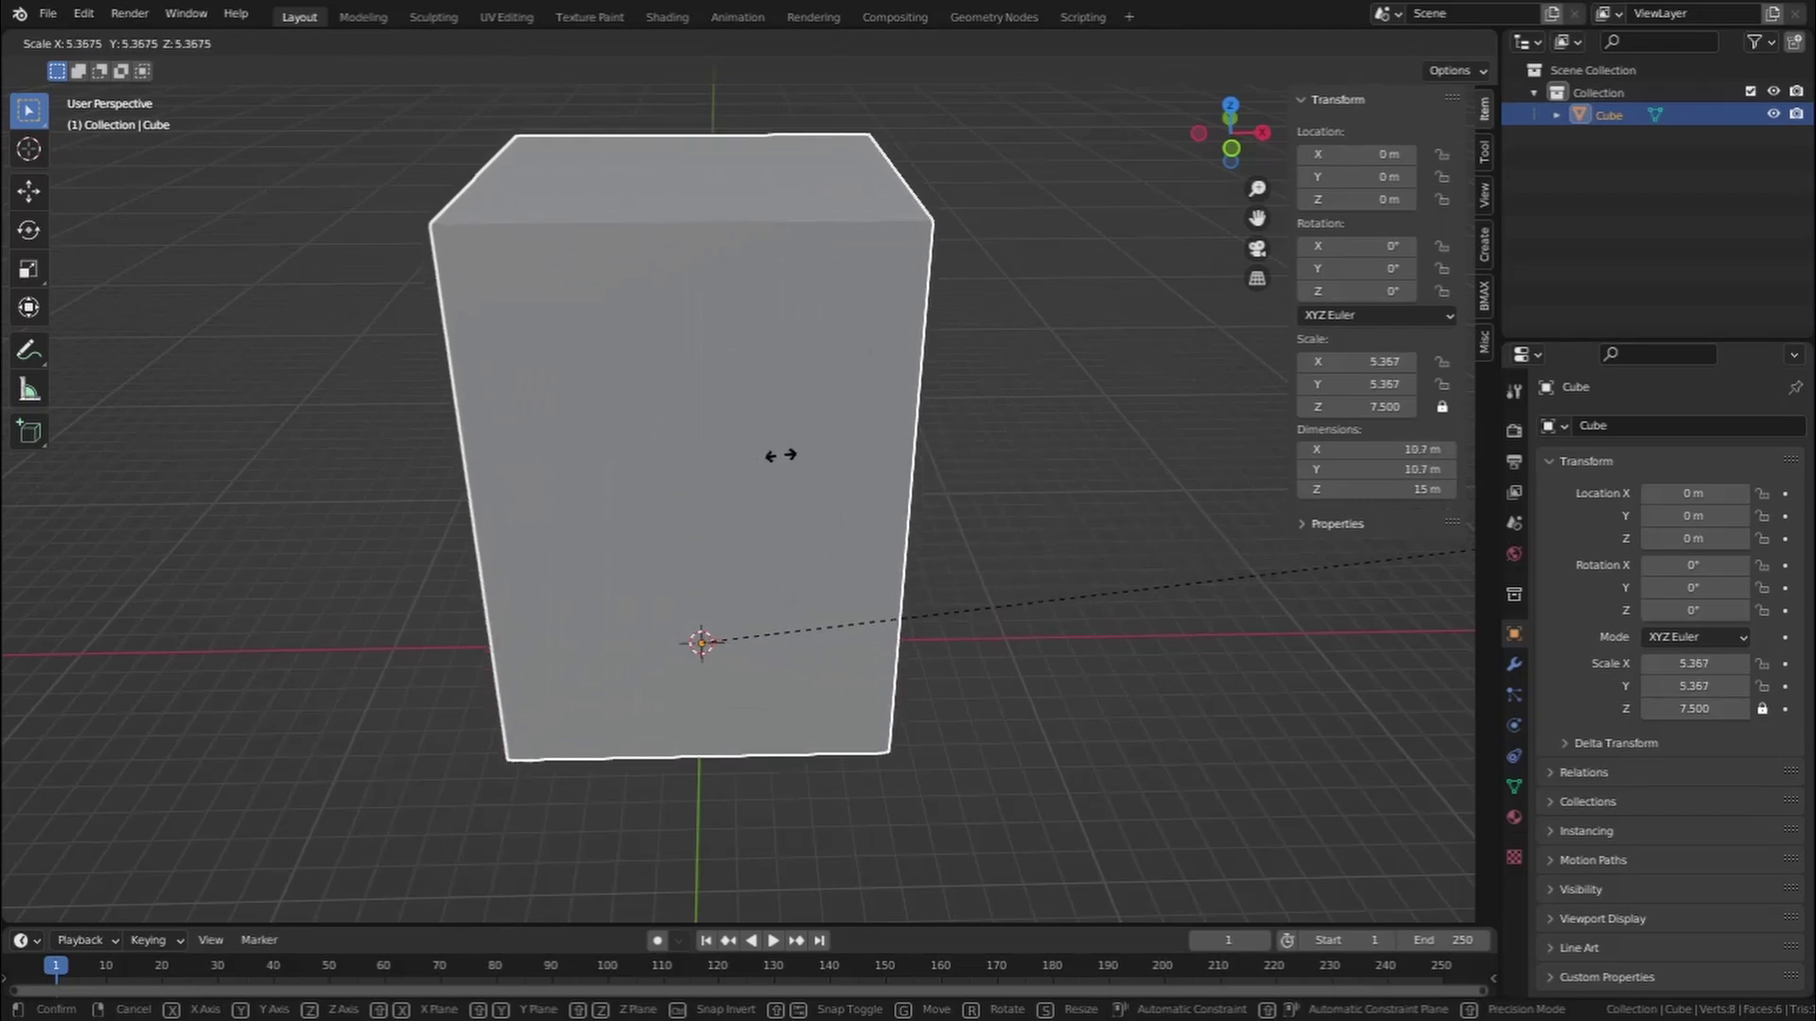
{"action": "left_click", "coordinate": [928, 558]}
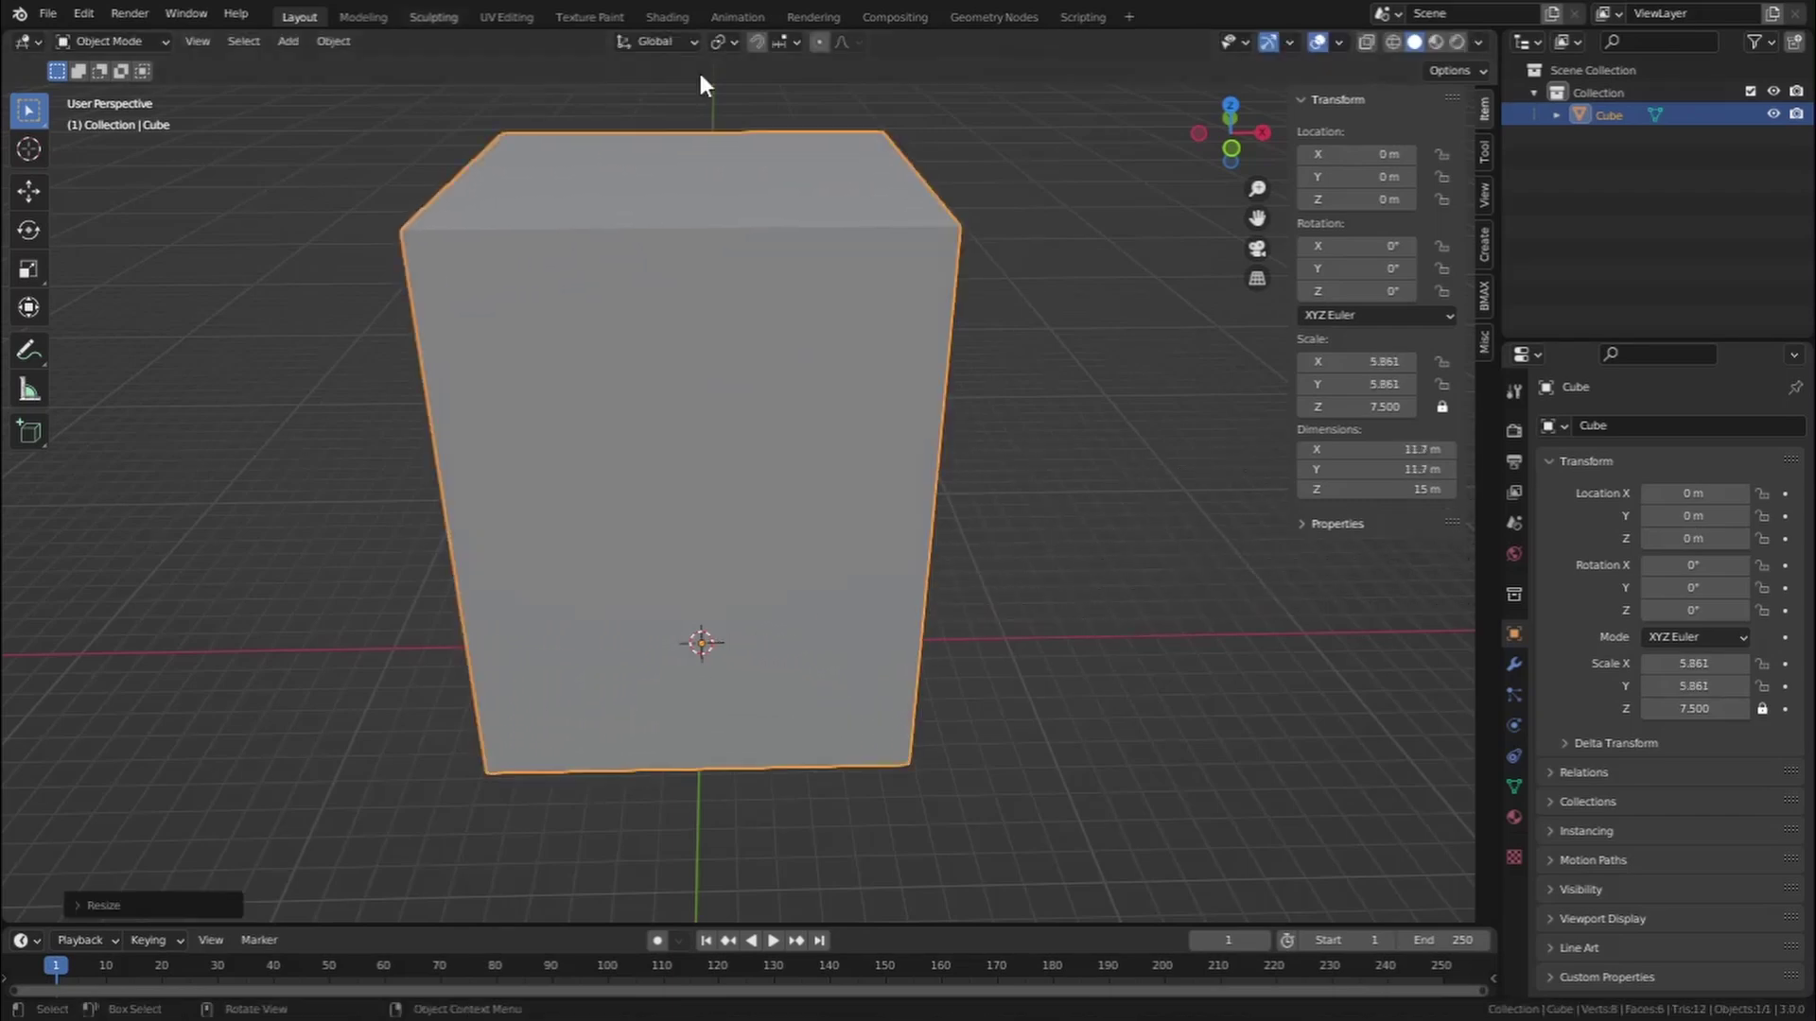
{"action": "key", "text": "n"}
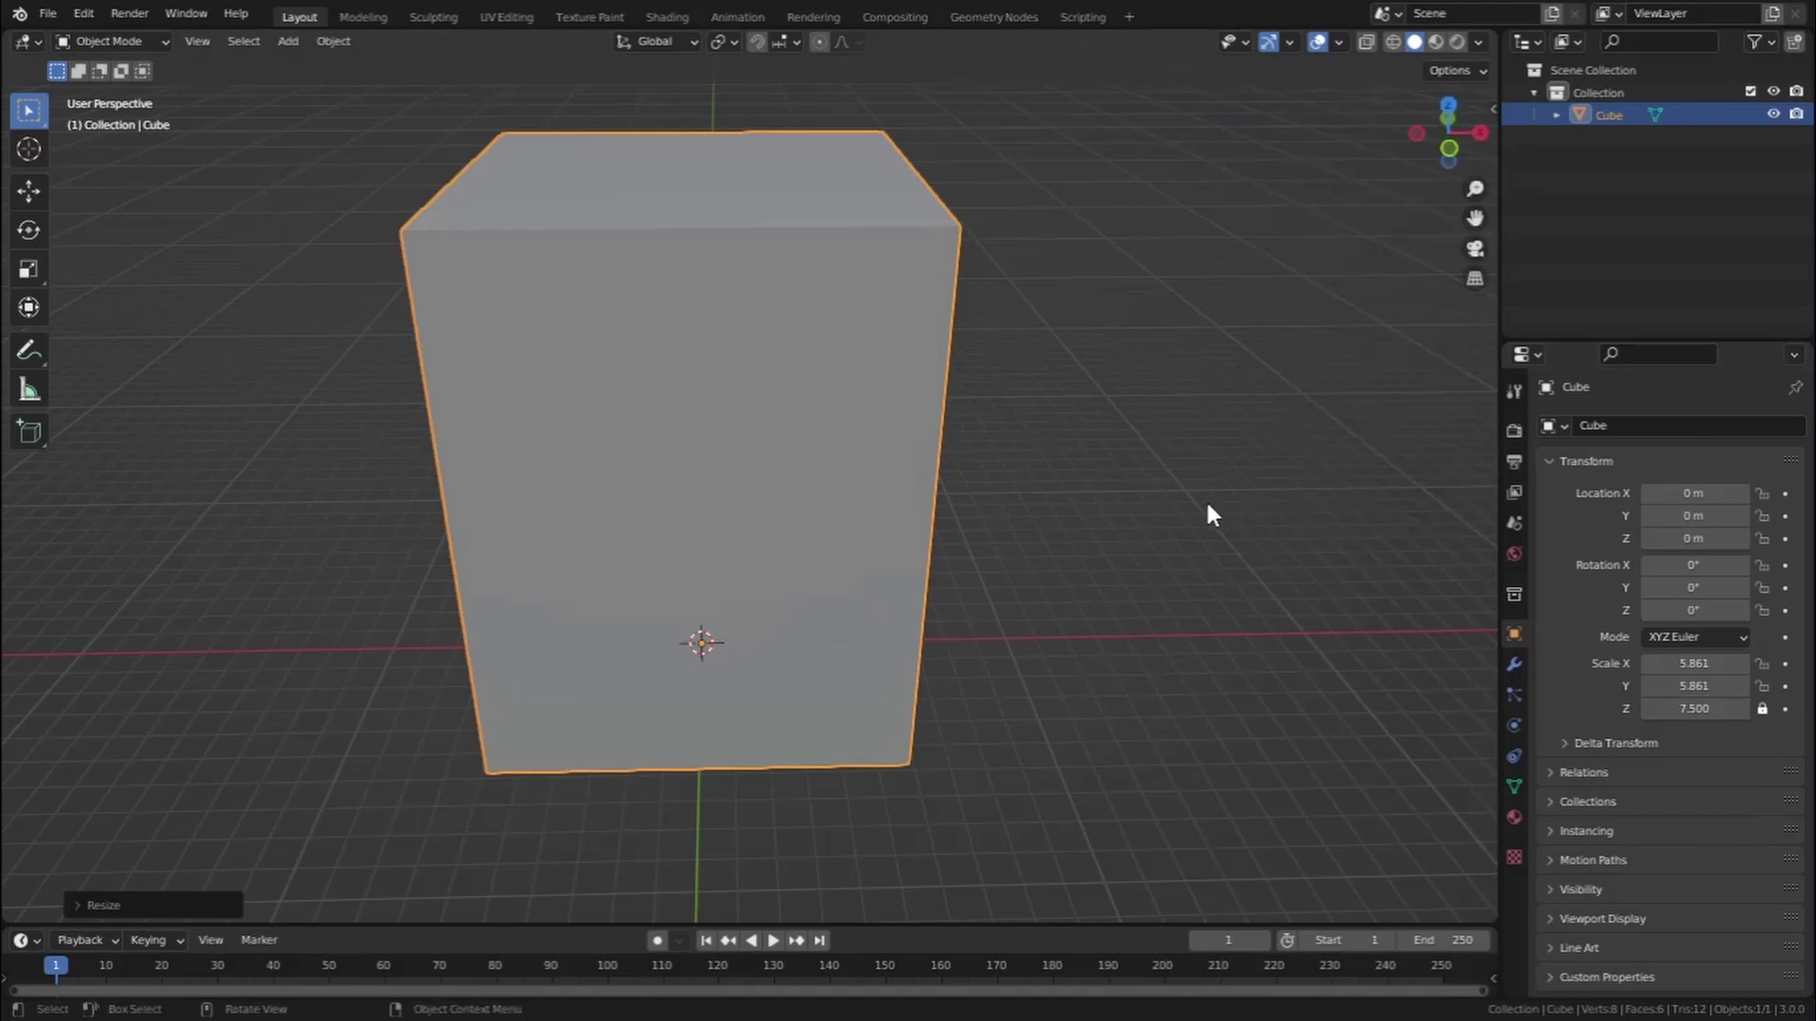
In Edit Mode, add two vertical loop cuts that divide the block's front into three columns with a narrow middle one
{"action": "middle_click_drag", "start_coordinate": [1205, 497], "coordinate": [1199, 529]}
{"action": "left_click", "coordinate": [98, 42]}
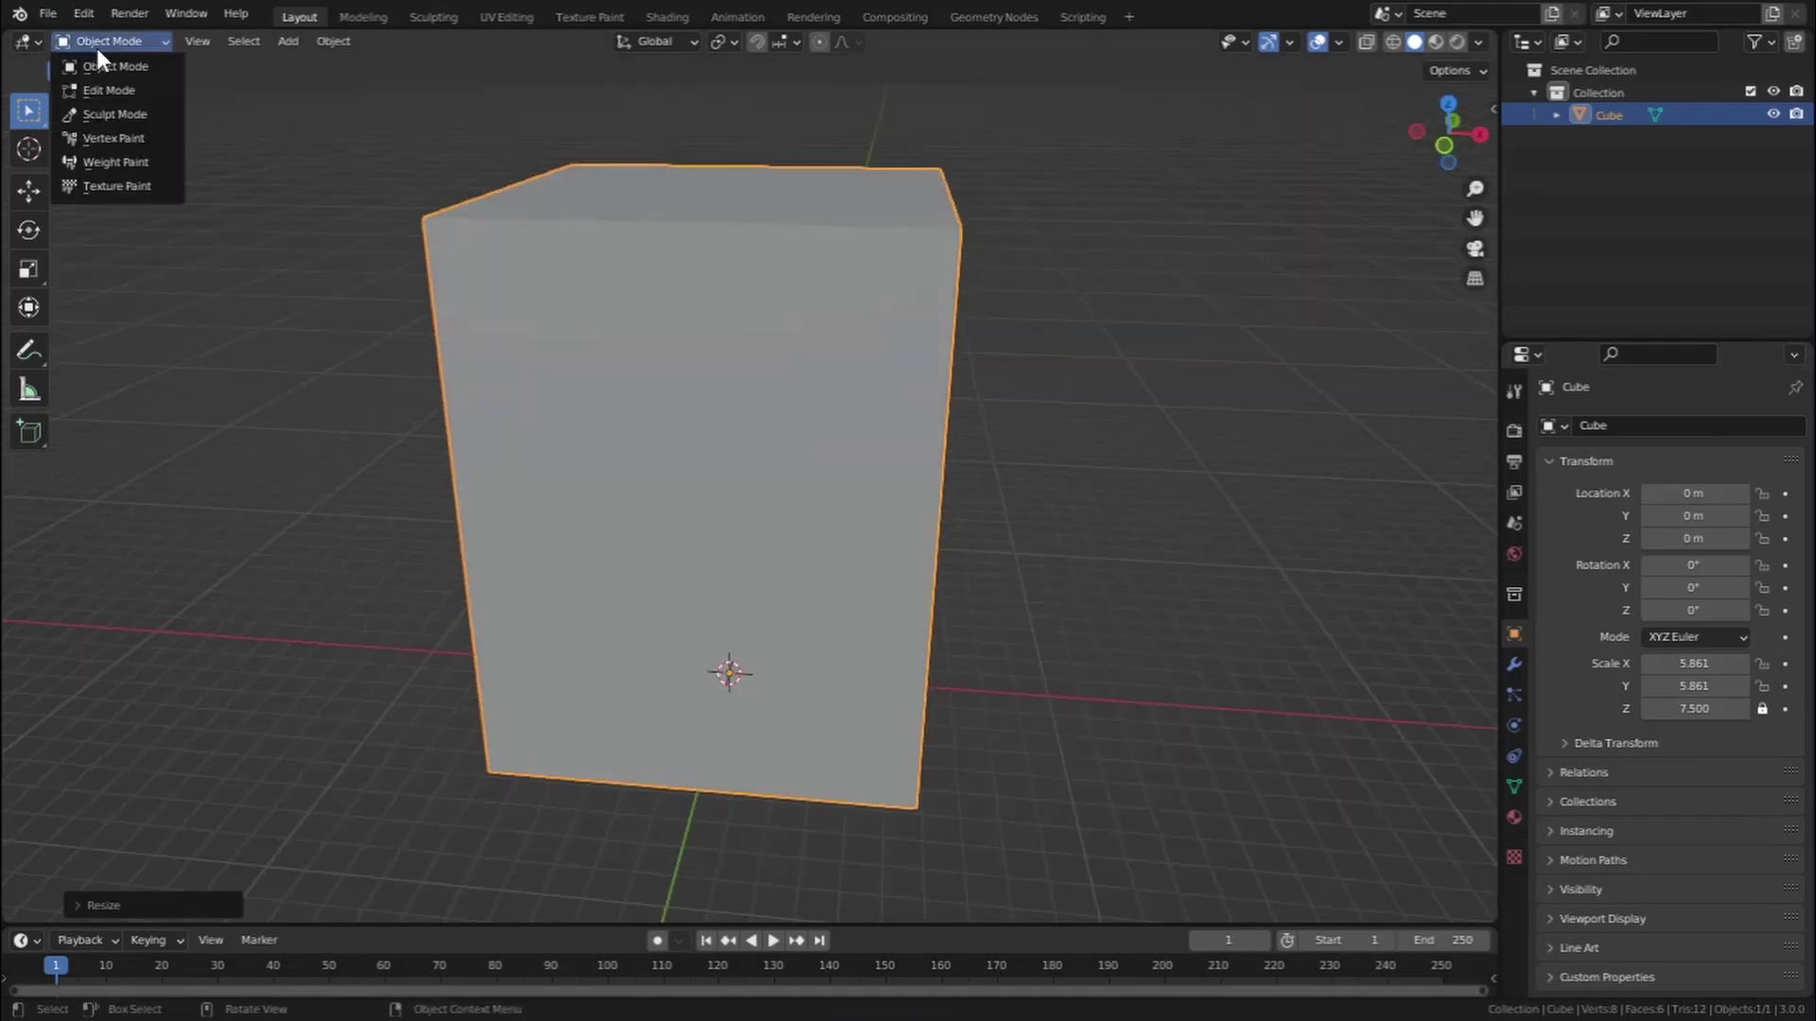
{"action": "left_click", "coordinate": [112, 87]}
{"action": "left_click", "coordinate": [28, 588]}
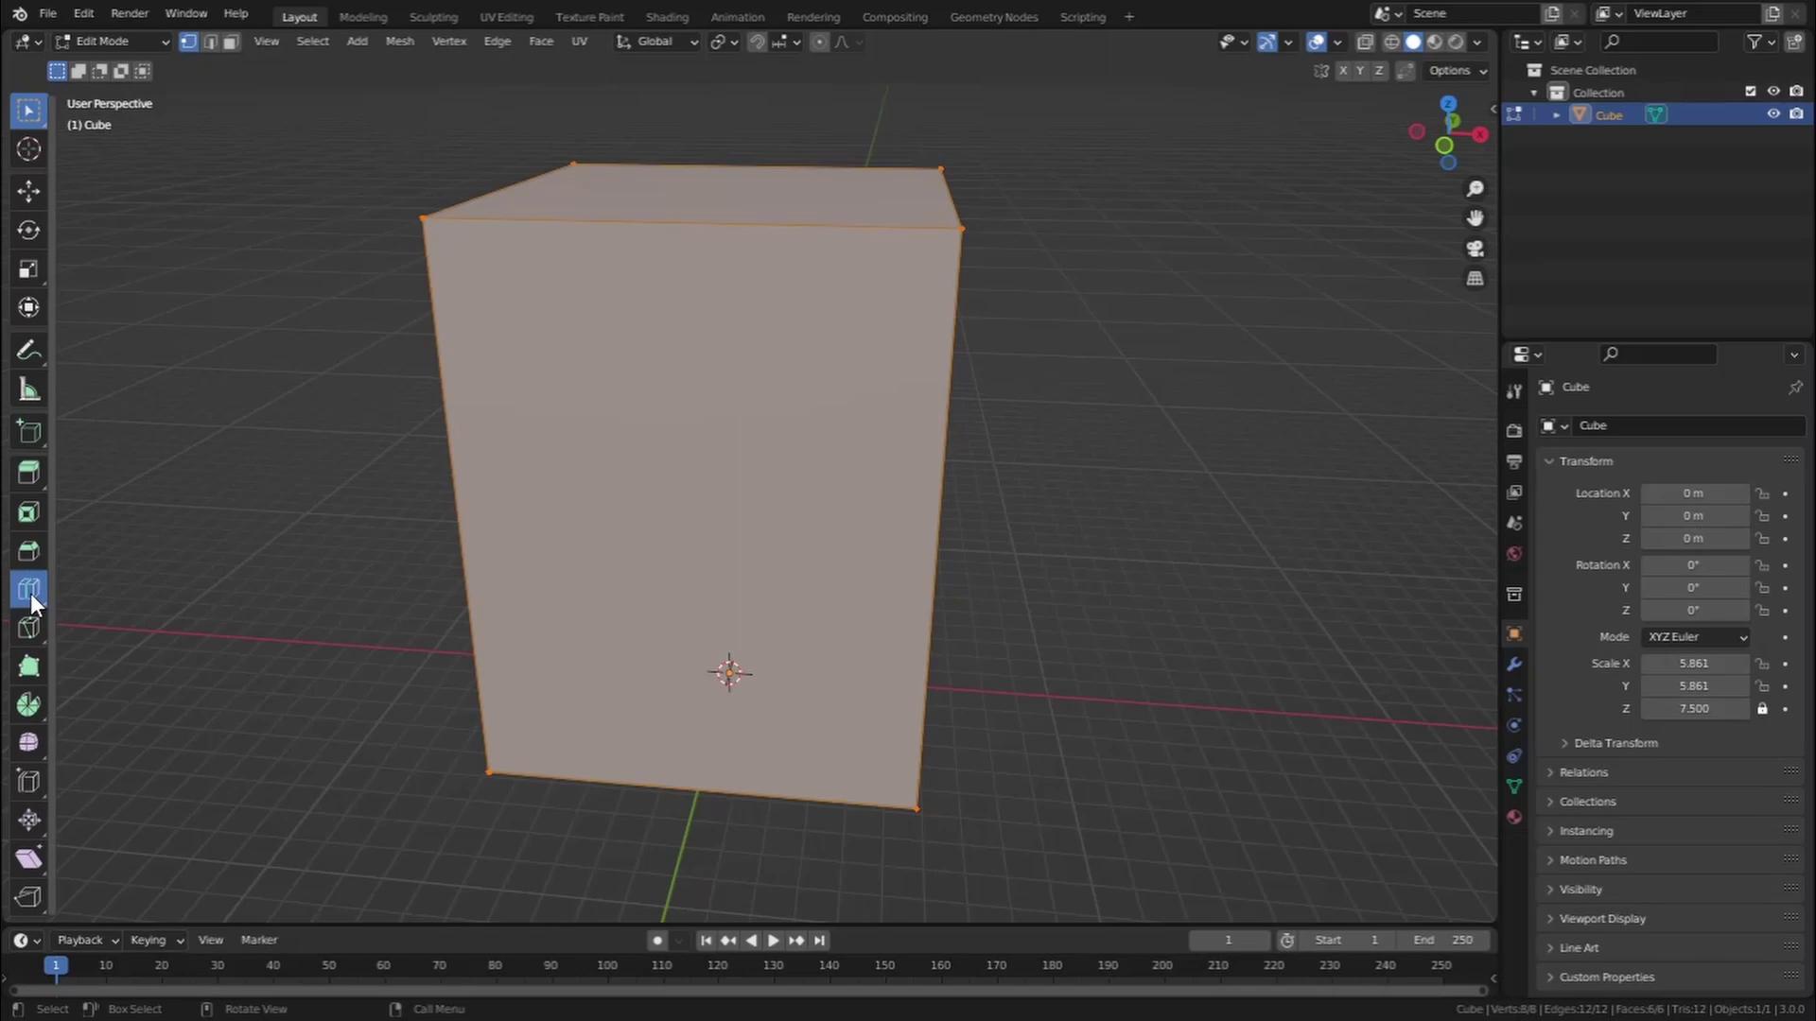
{"action": "left_click", "coordinate": [818, 211]}
{"action": "left_click", "coordinate": [851, 211]}
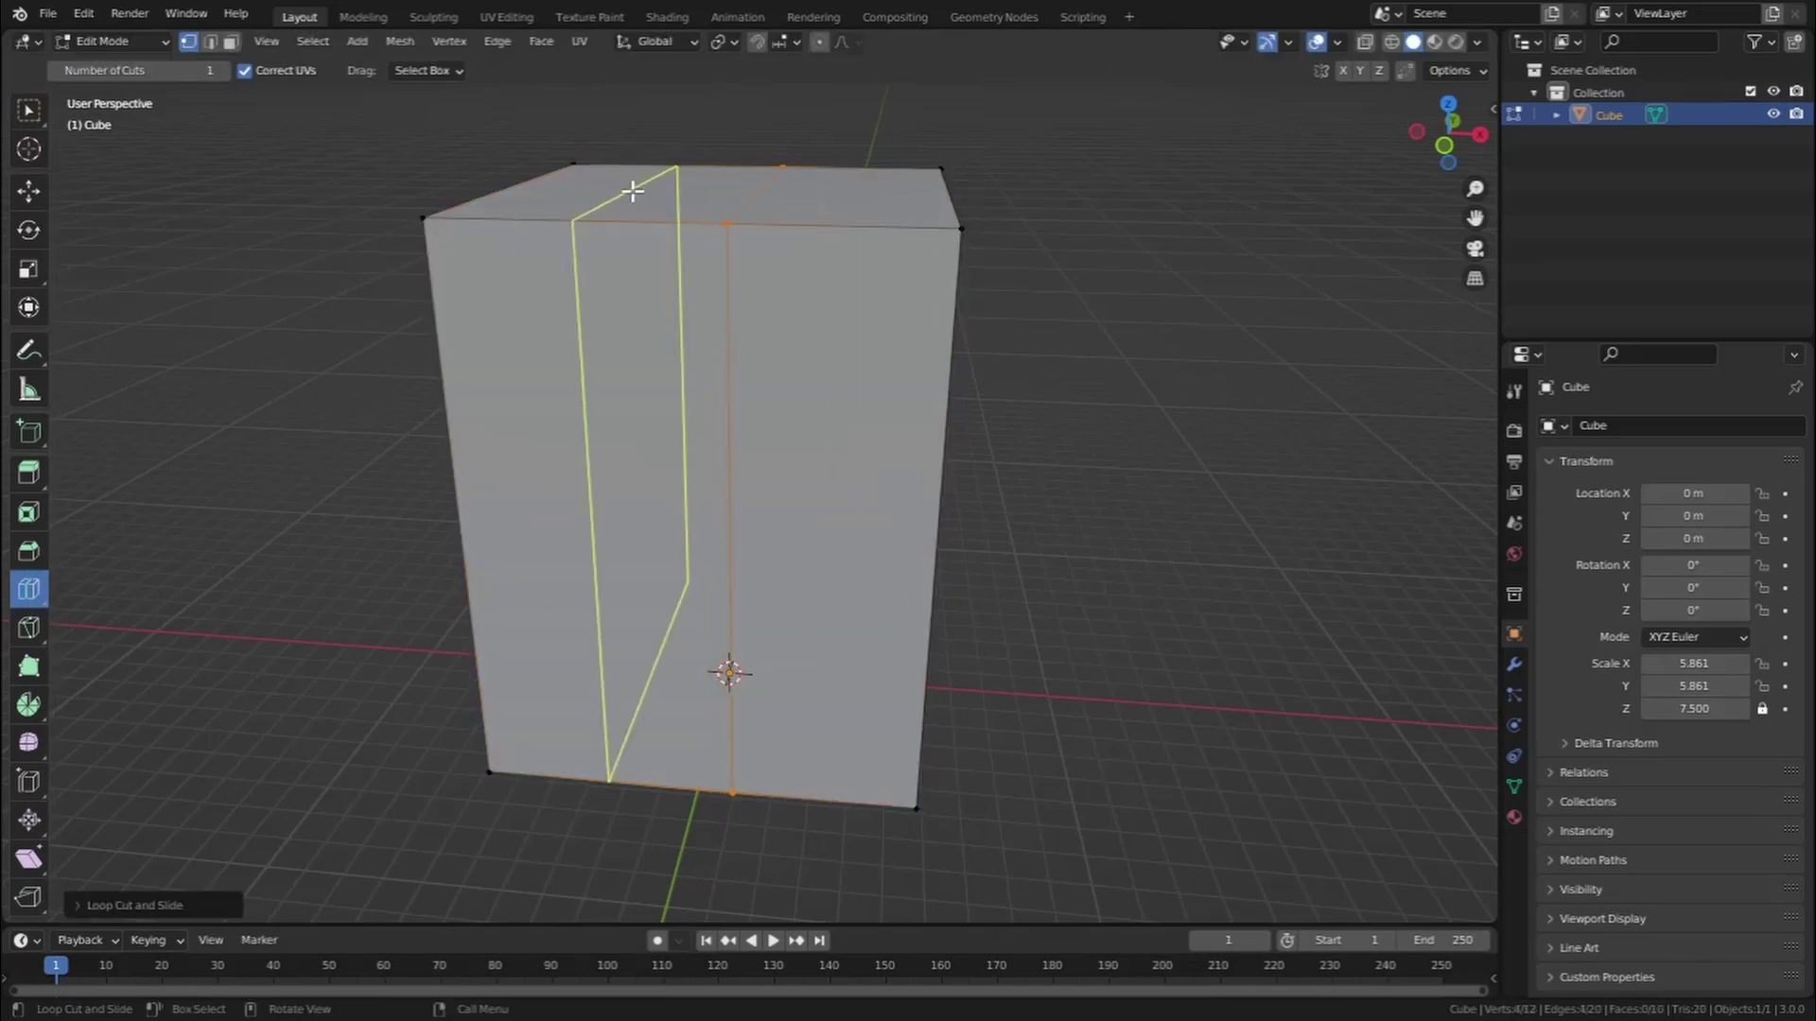
{"action": "left_click", "coordinate": [628, 183]}
{"action": "left_click", "coordinate": [654, 188]}
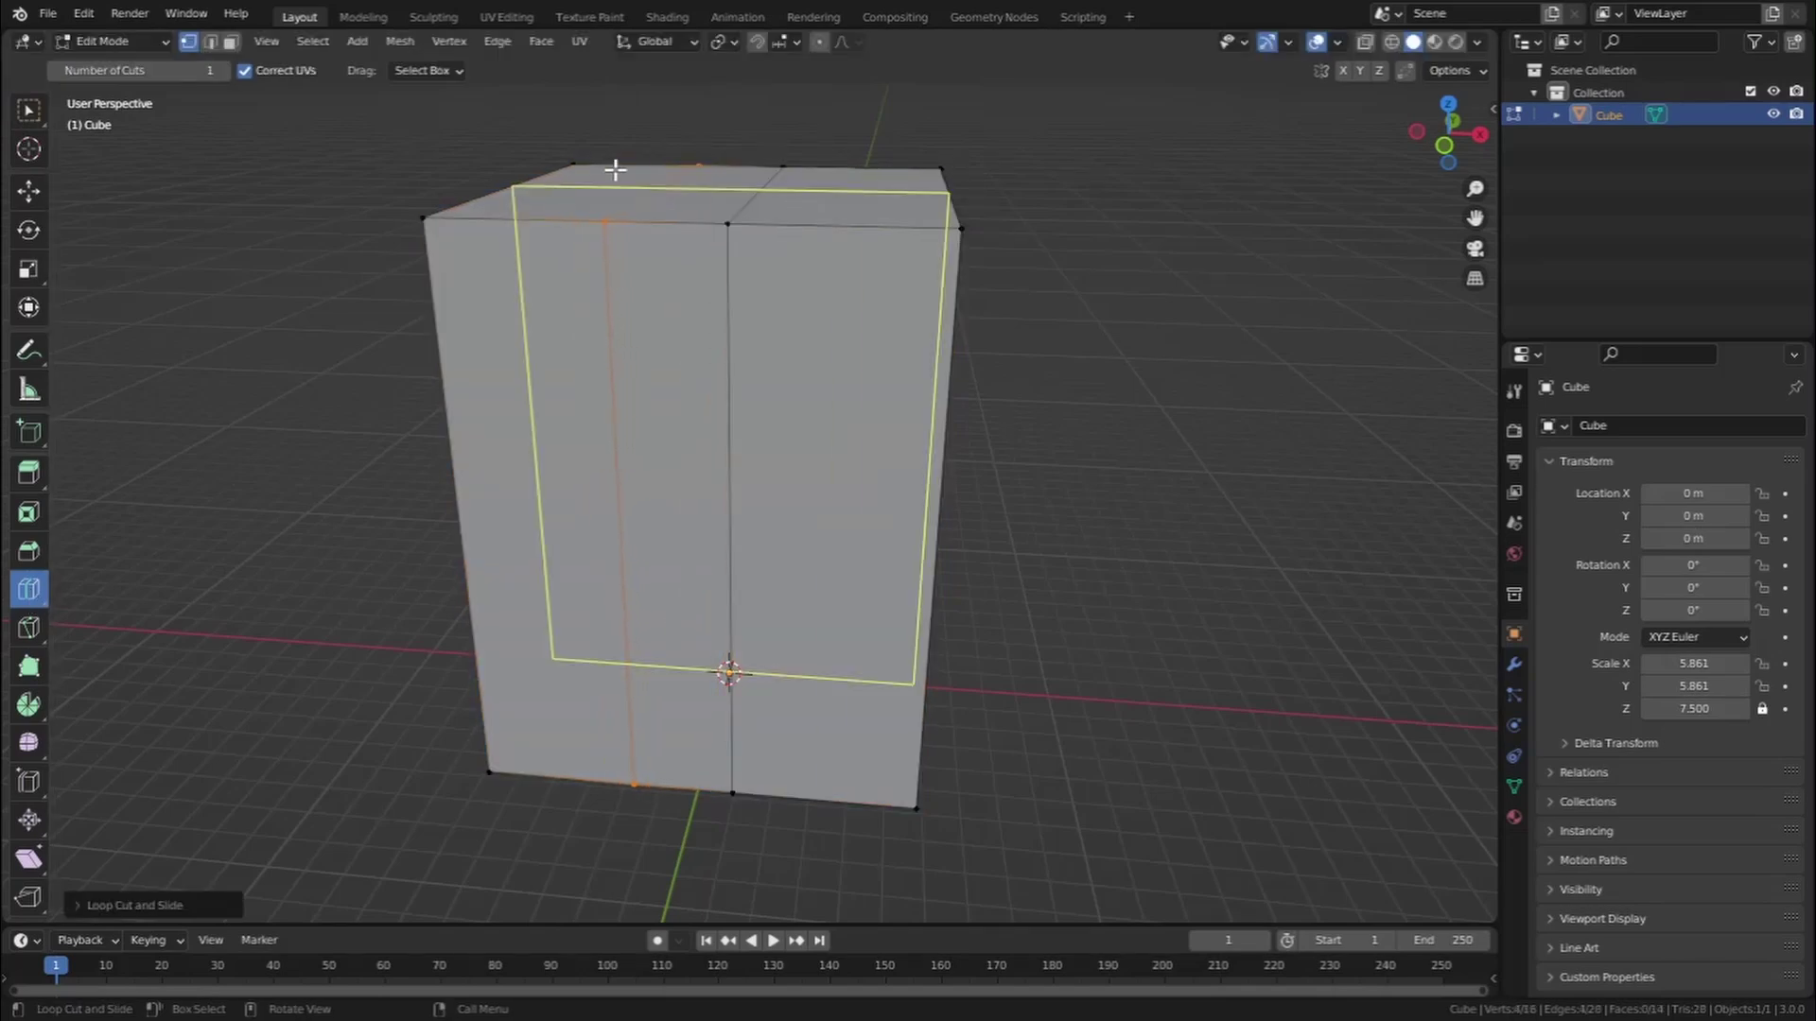
Extrude the two outer front faces slightly forward, leaving the narrow middle column recessed
{"action": "left_click", "coordinate": [28, 111]}
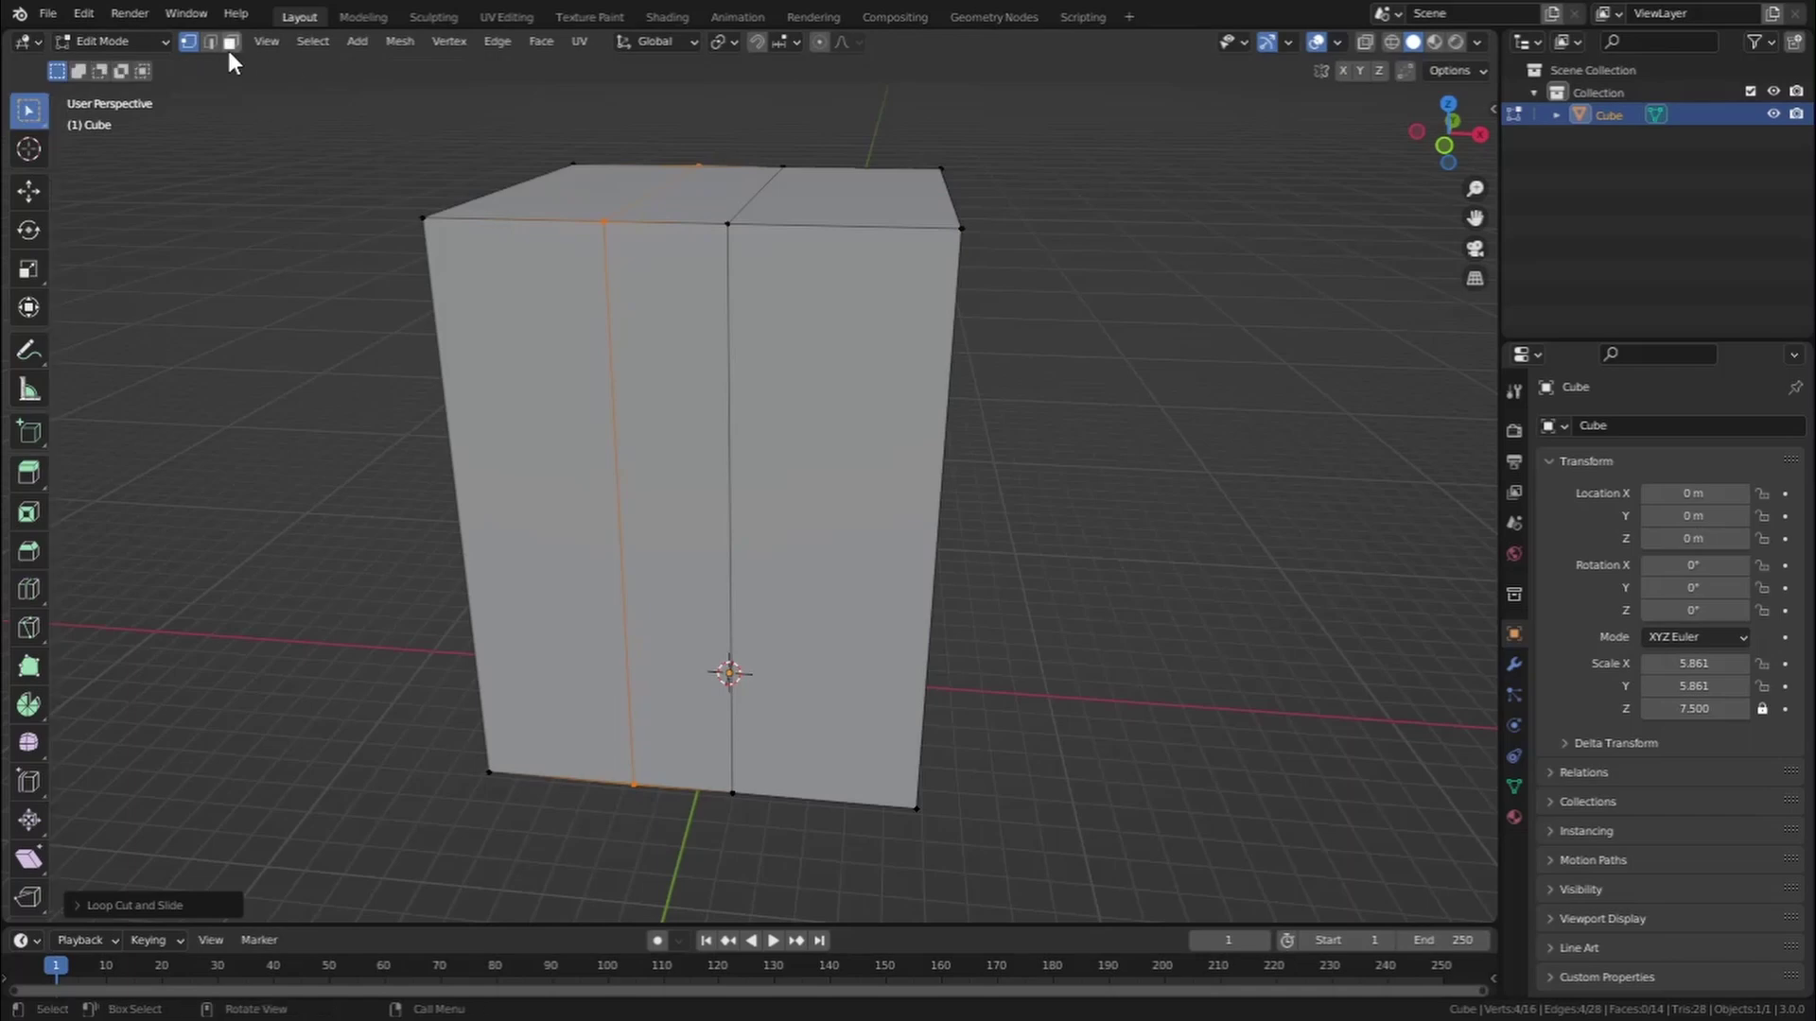
{"action": "left_click", "coordinate": [230, 42]}
{"action": "left_click", "coordinate": [527, 413]}
{"action": "left_click", "coordinate": [802, 462], "text": "shift"}
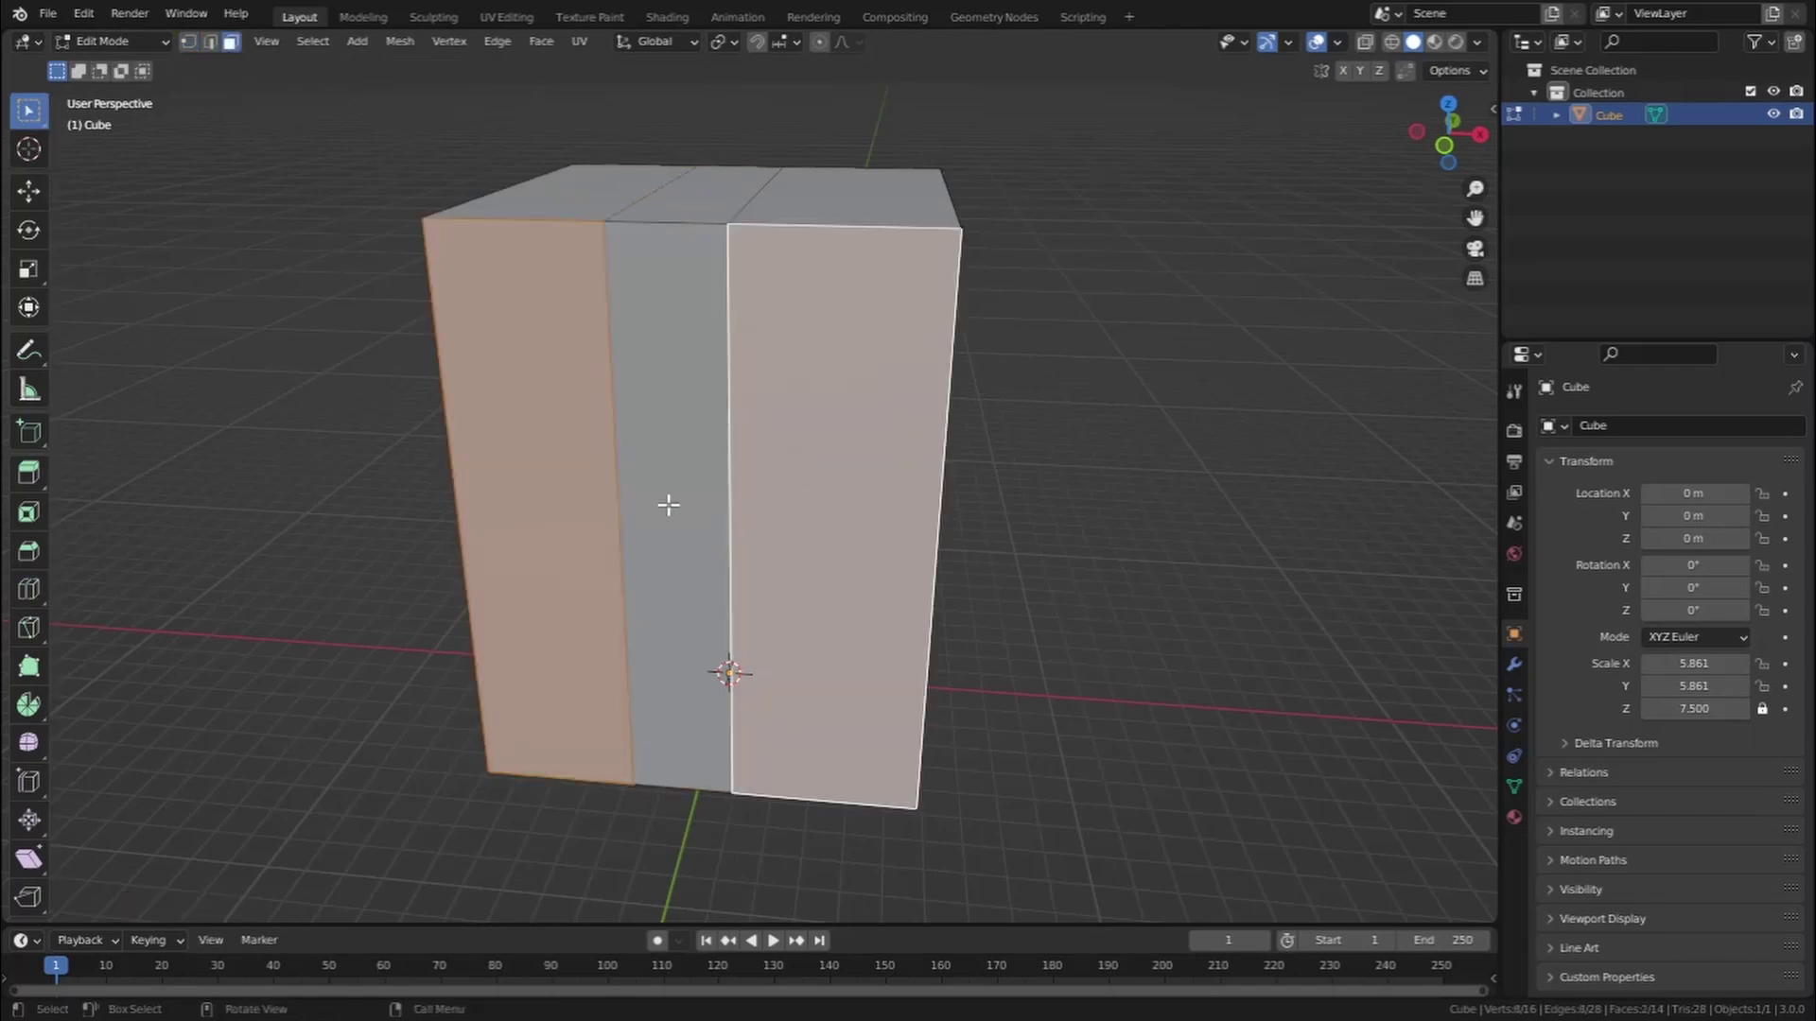
{"action": "middle_click_drag", "start_coordinate": [669, 502], "coordinate": [728, 558]}
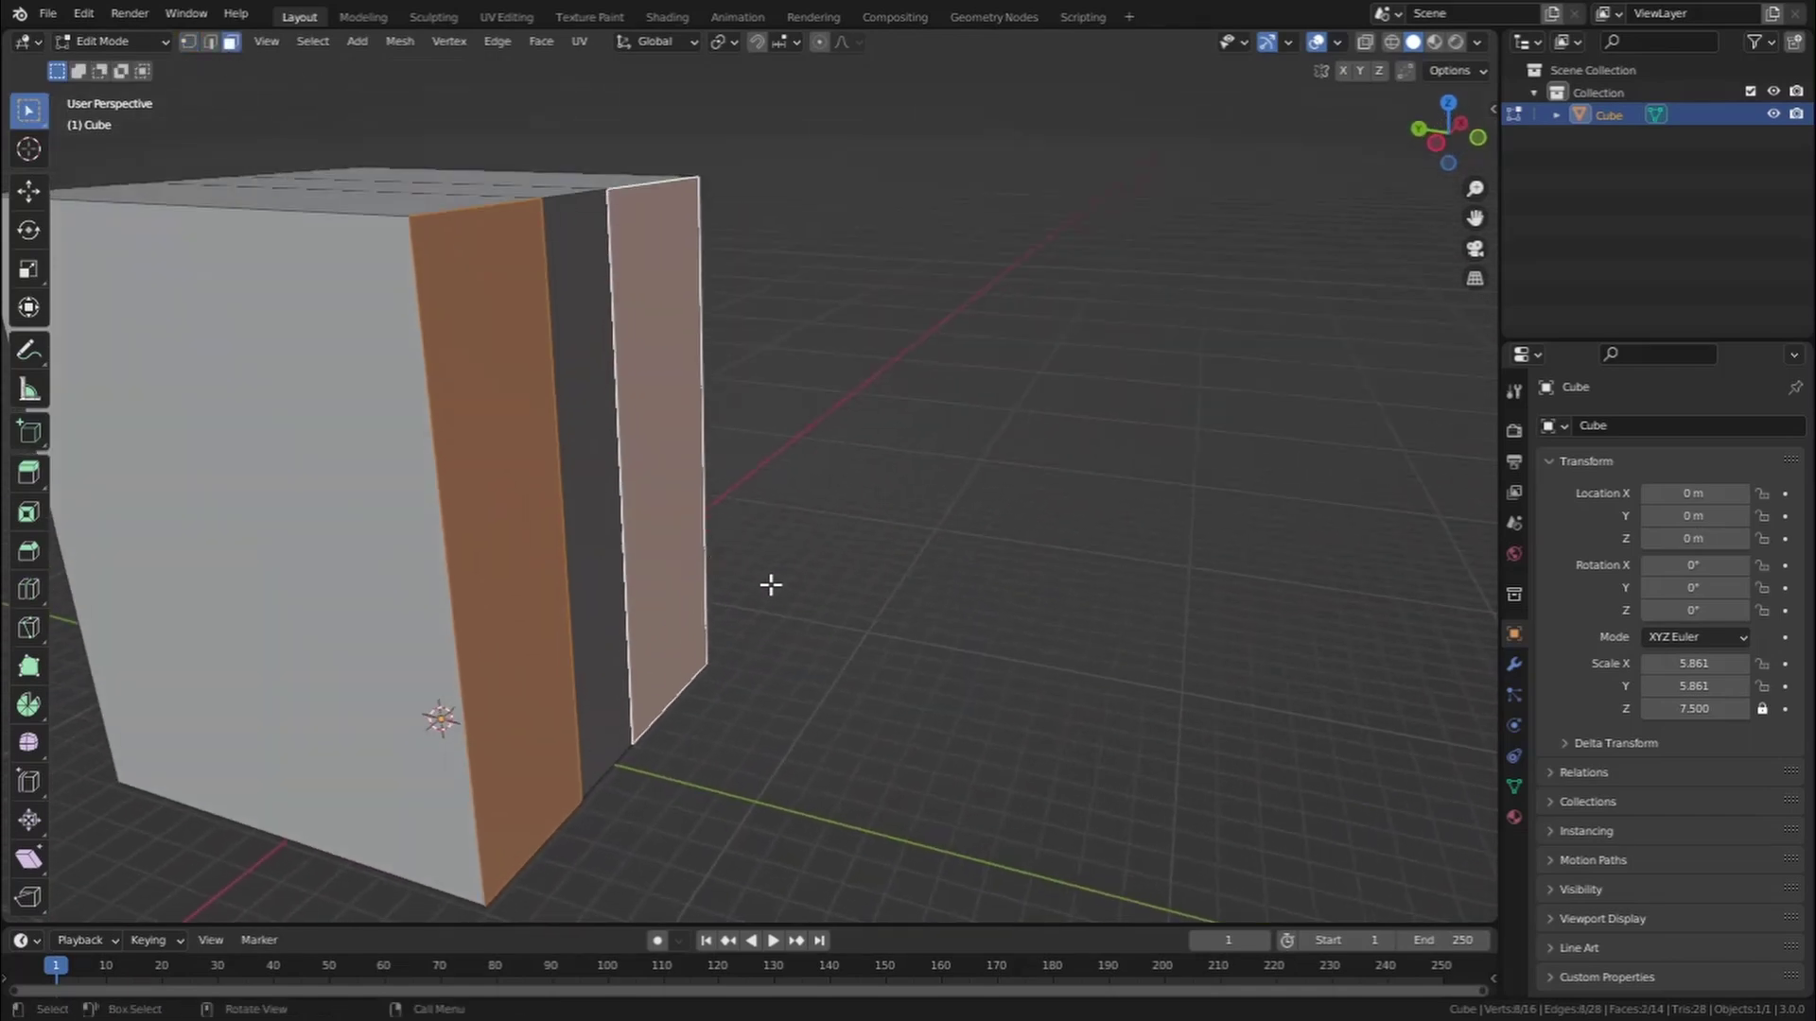
{"action": "key", "text": "e"}
{"action": "left_click", "coordinate": [804, 591]}
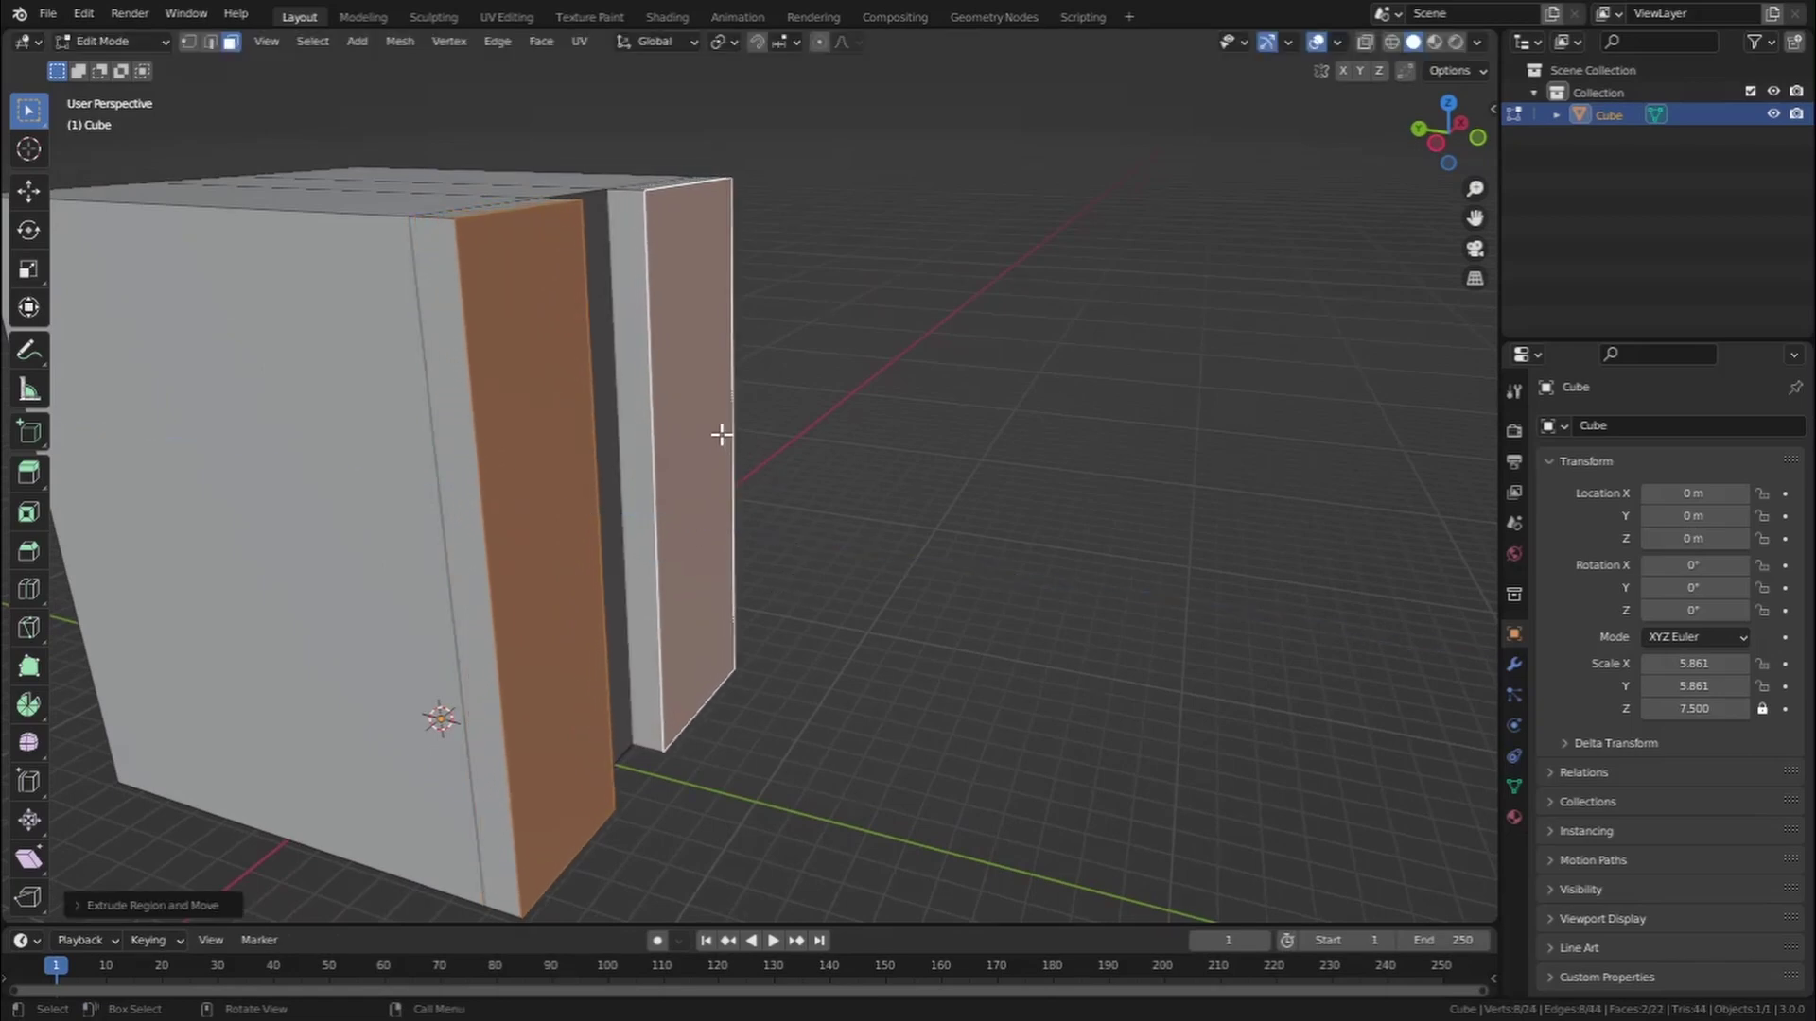
Extrude the front face of the wider outer column slightly further forward
{"action": "left_click", "coordinate": [722, 435]}
{"action": "key", "text": "e"}
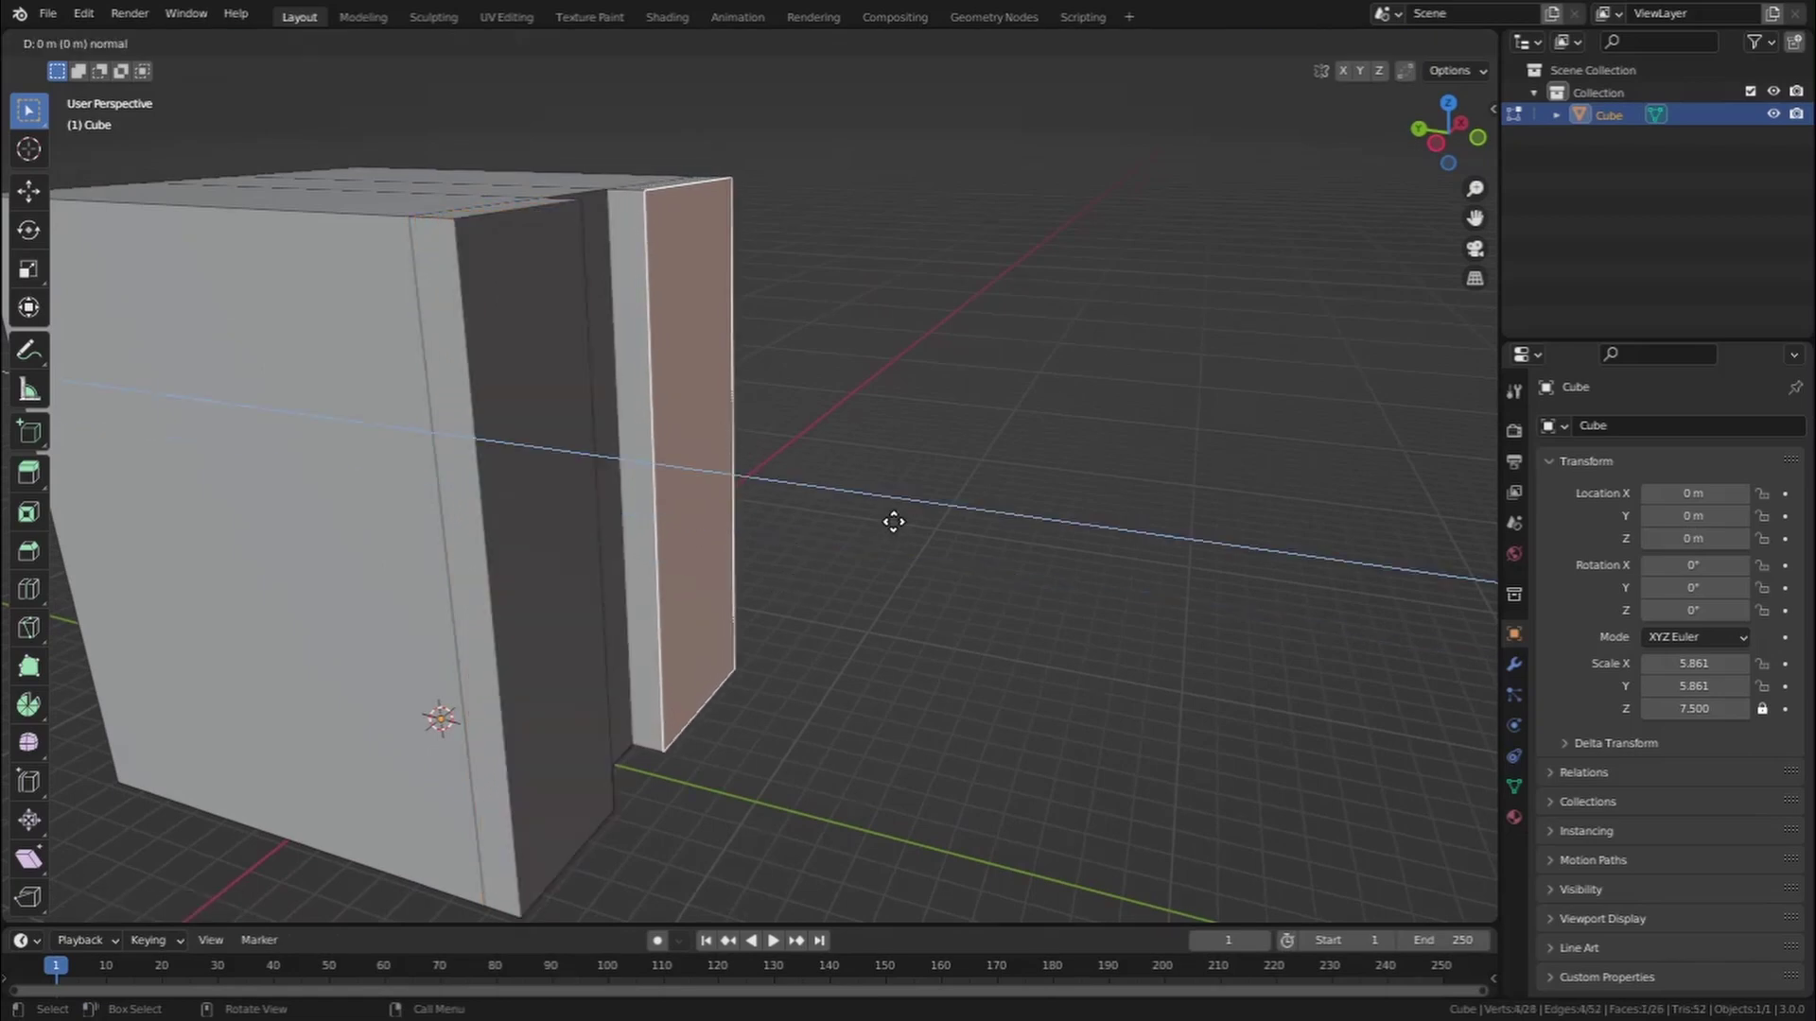
{"action": "left_click", "coordinate": [905, 528]}
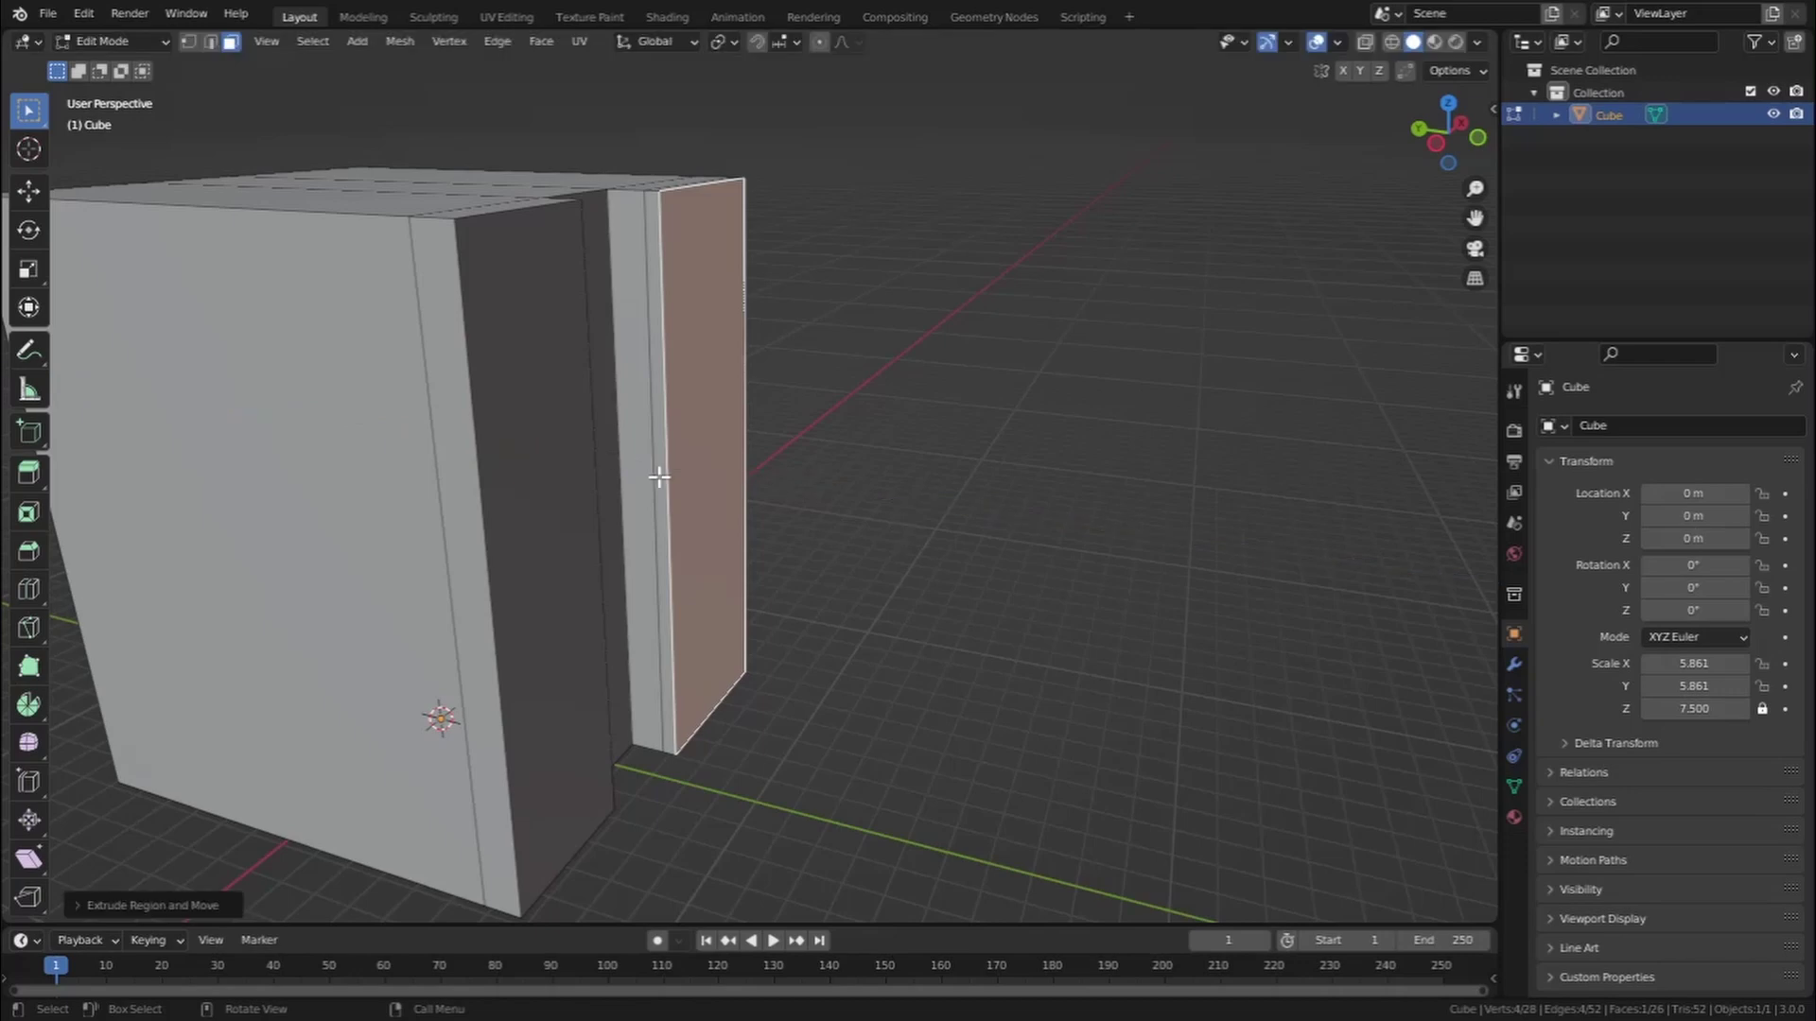
Add two horizontal loop cuts around the block, one near its top and one at about mid-height
{"action": "middle_click_drag", "start_coordinate": [656, 473], "coordinate": [558, 454]}
{"action": "middle_click_drag", "start_coordinate": [478, 410], "coordinate": [378, 426]}
{"action": "left_click", "coordinate": [28, 590]}
{"action": "middle_click_drag", "start_coordinate": [658, 589], "coordinate": [791, 286]}
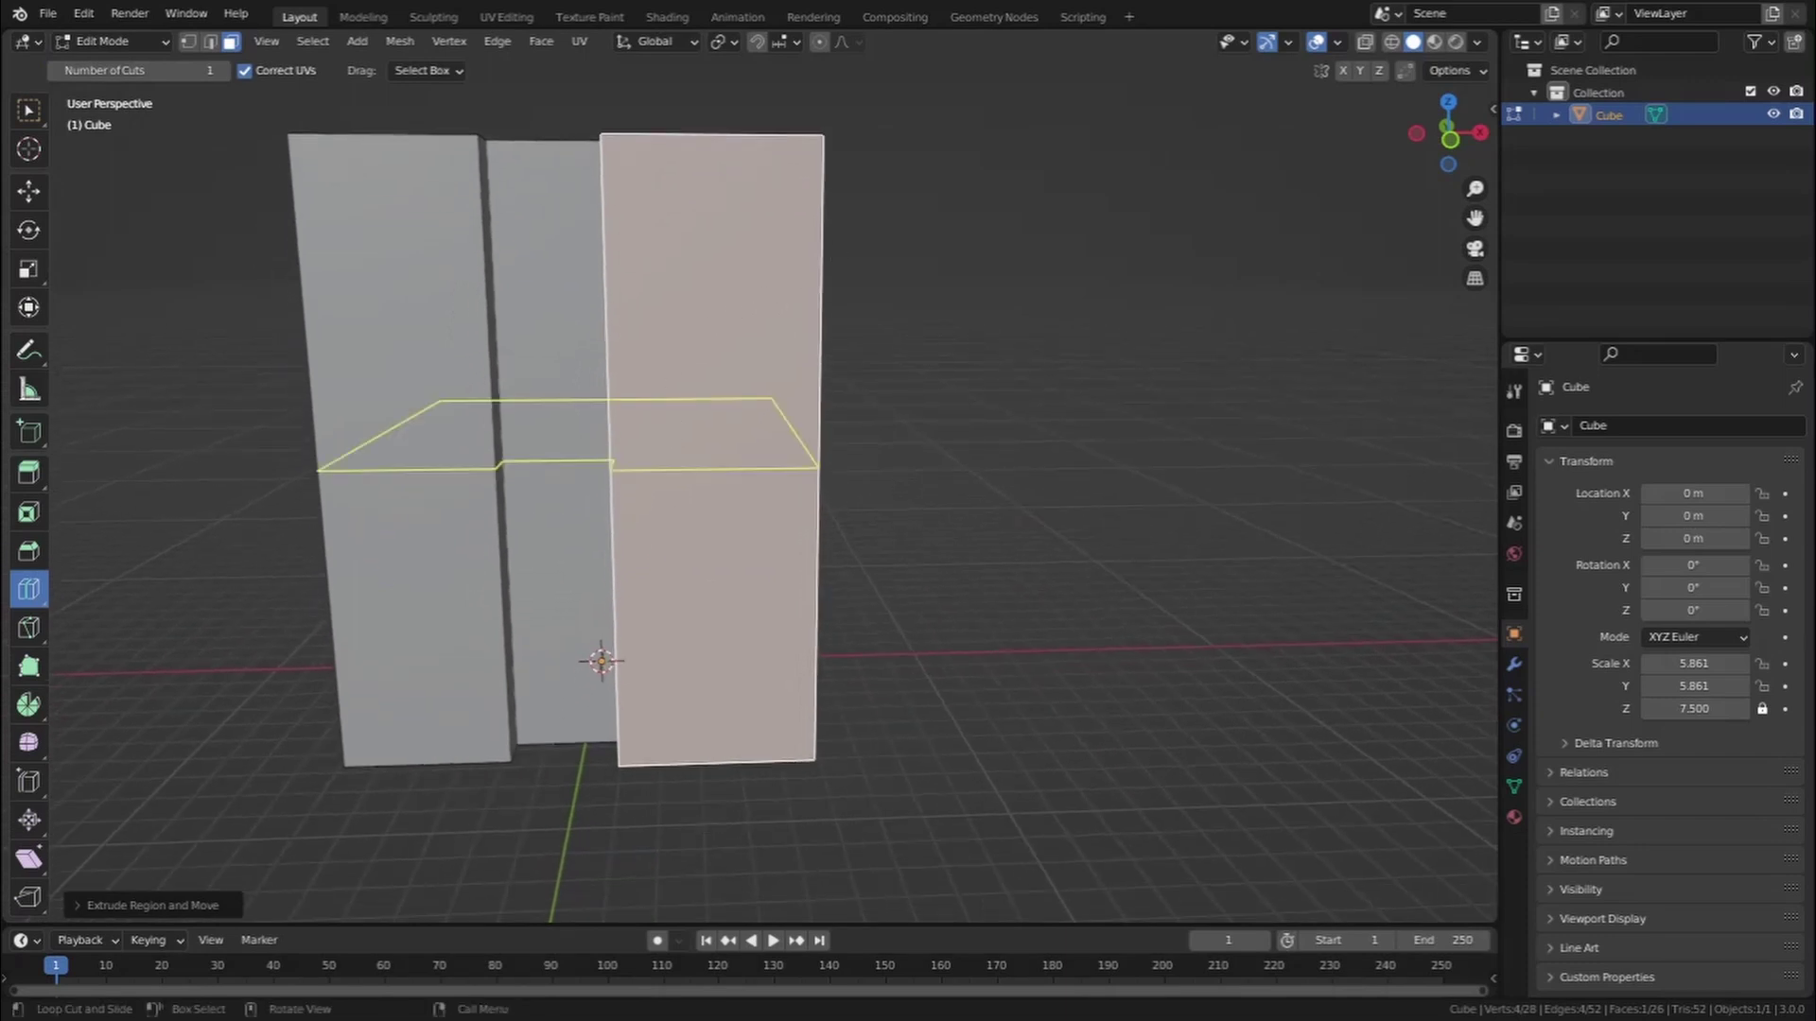
{"action": "left_click_drag", "start_coordinate": [835, 258], "coordinate": [886, 97]}
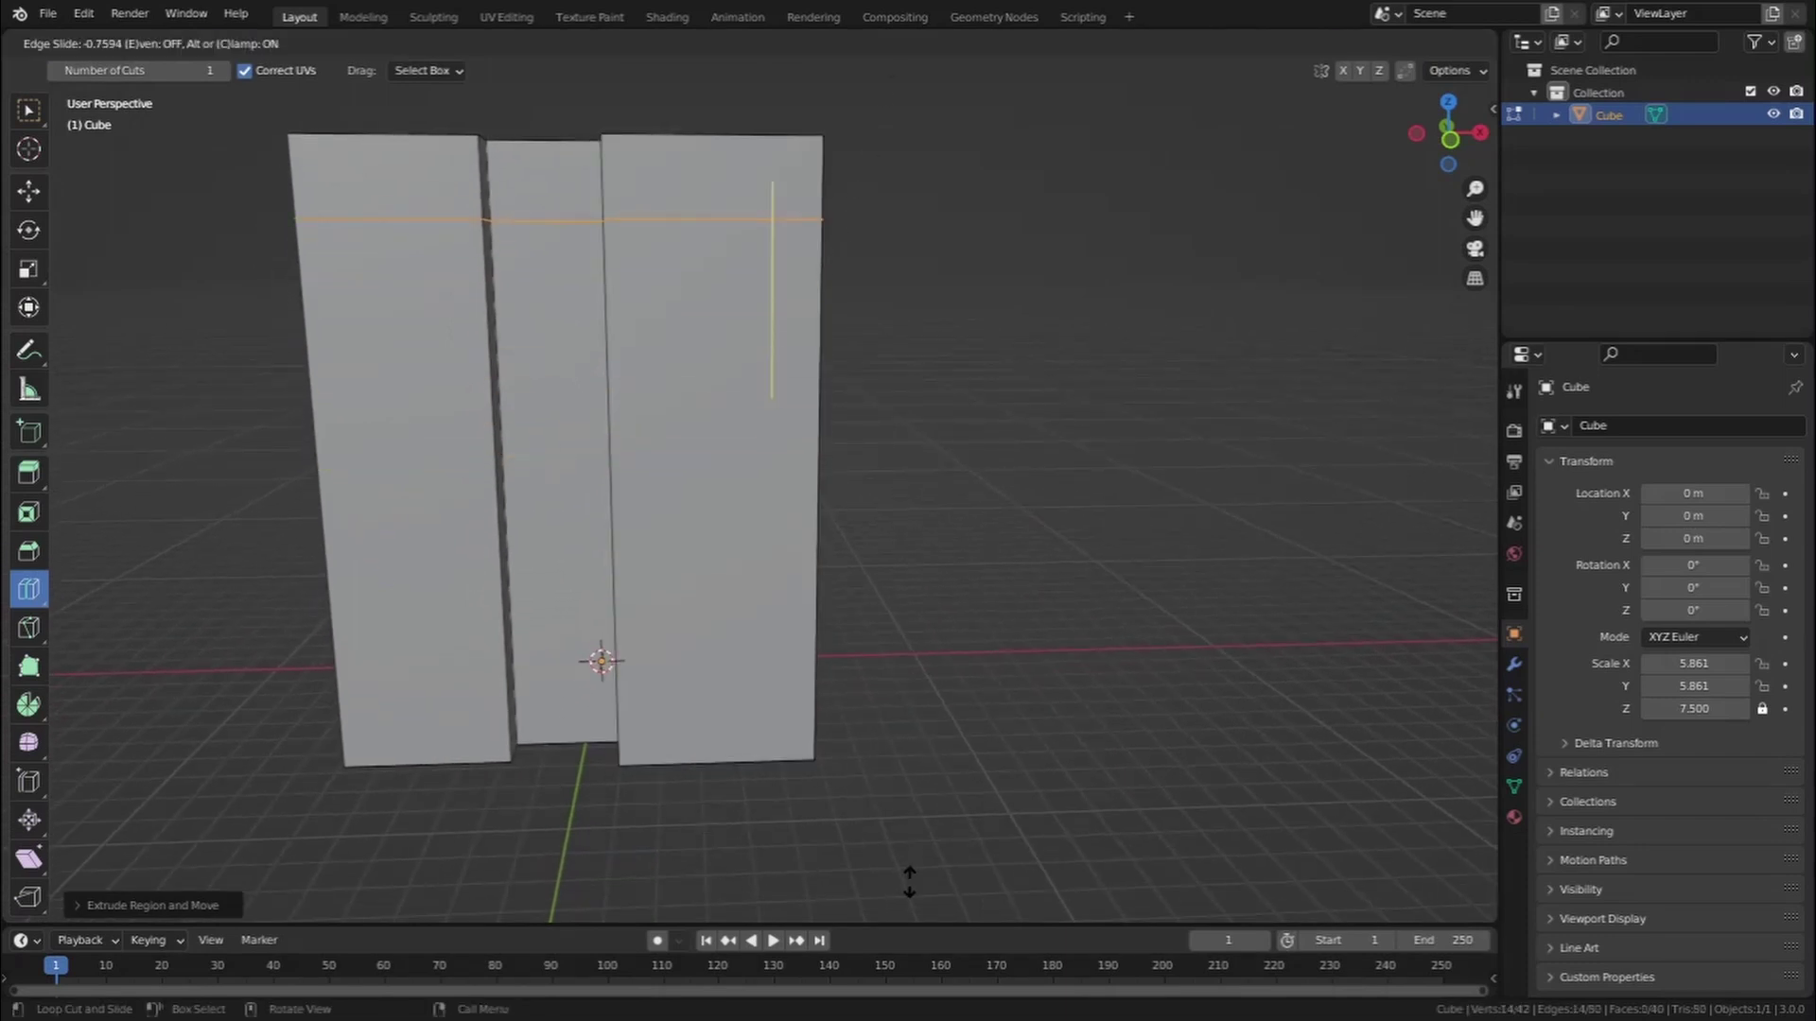
{"action": "left_click_drag", "start_coordinate": [909, 883], "coordinate": [912, 871]}
{"action": "left_click_drag", "start_coordinate": [853, 434], "coordinate": [893, 371]}
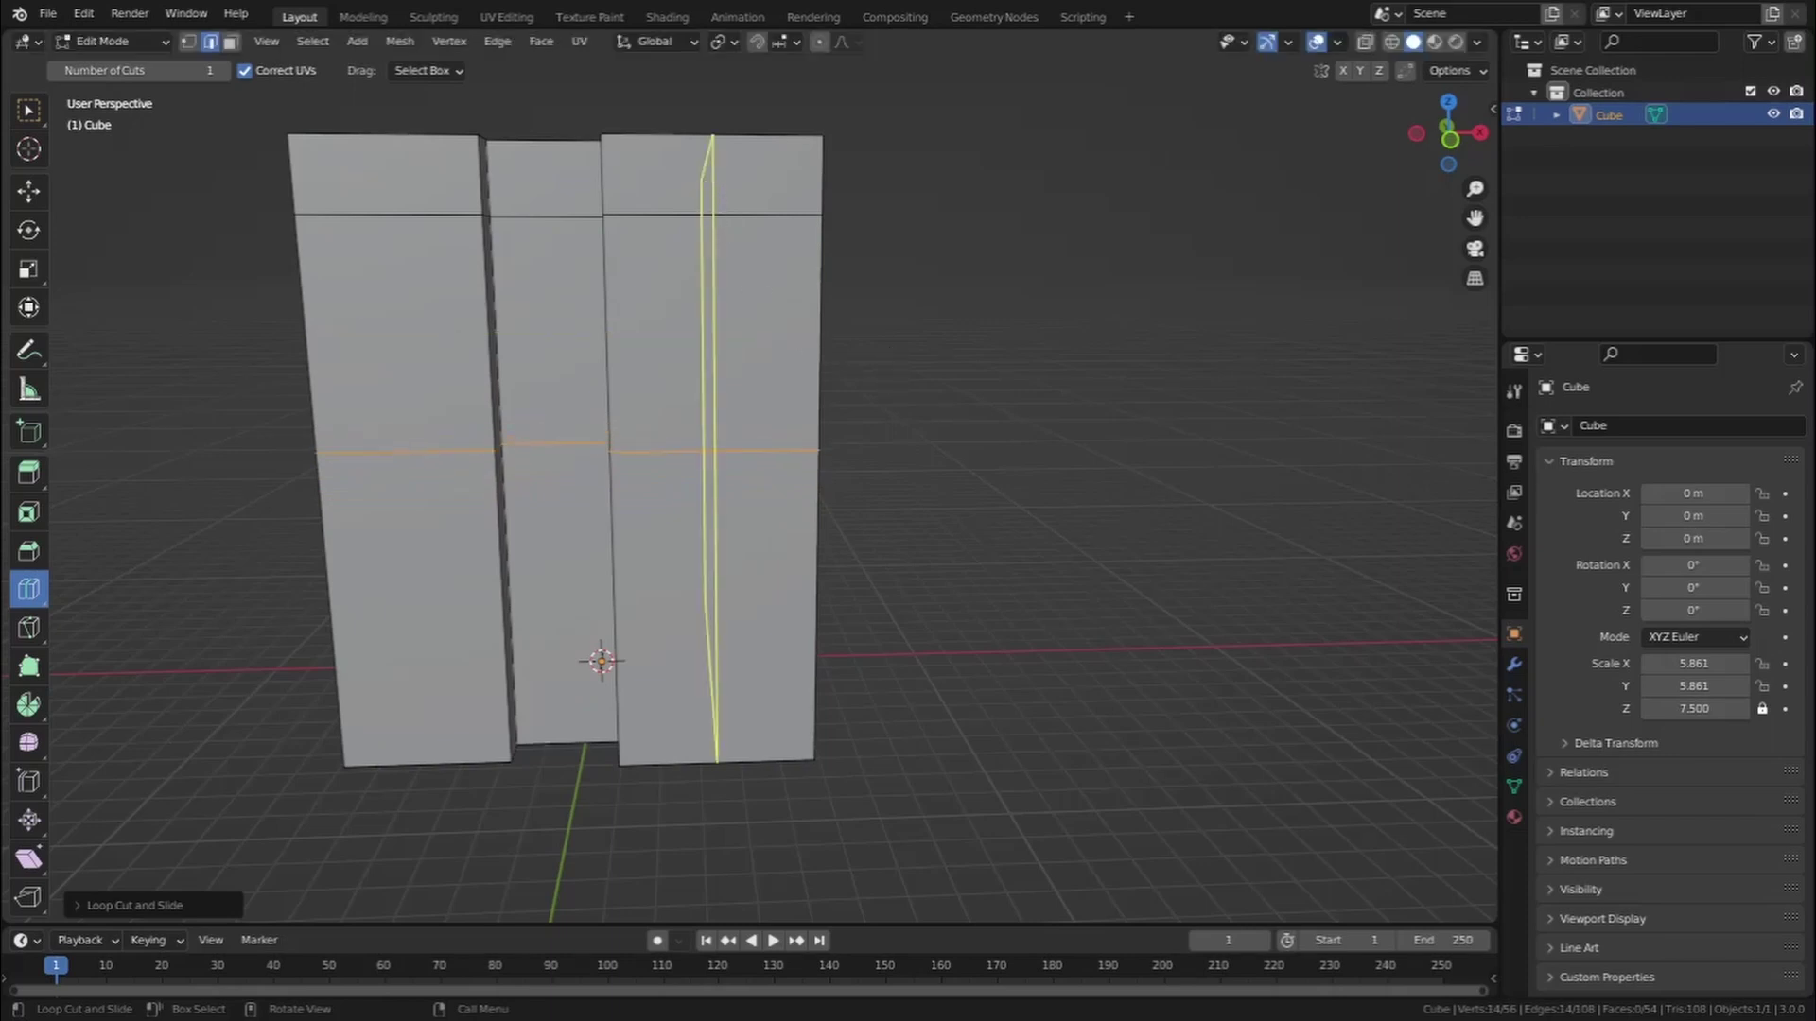
Add two vertical loop cuts to each outer column, one toward each of its side edges
{"action": "left_click_drag", "start_coordinate": [708, 193], "coordinate": [868, 218]}
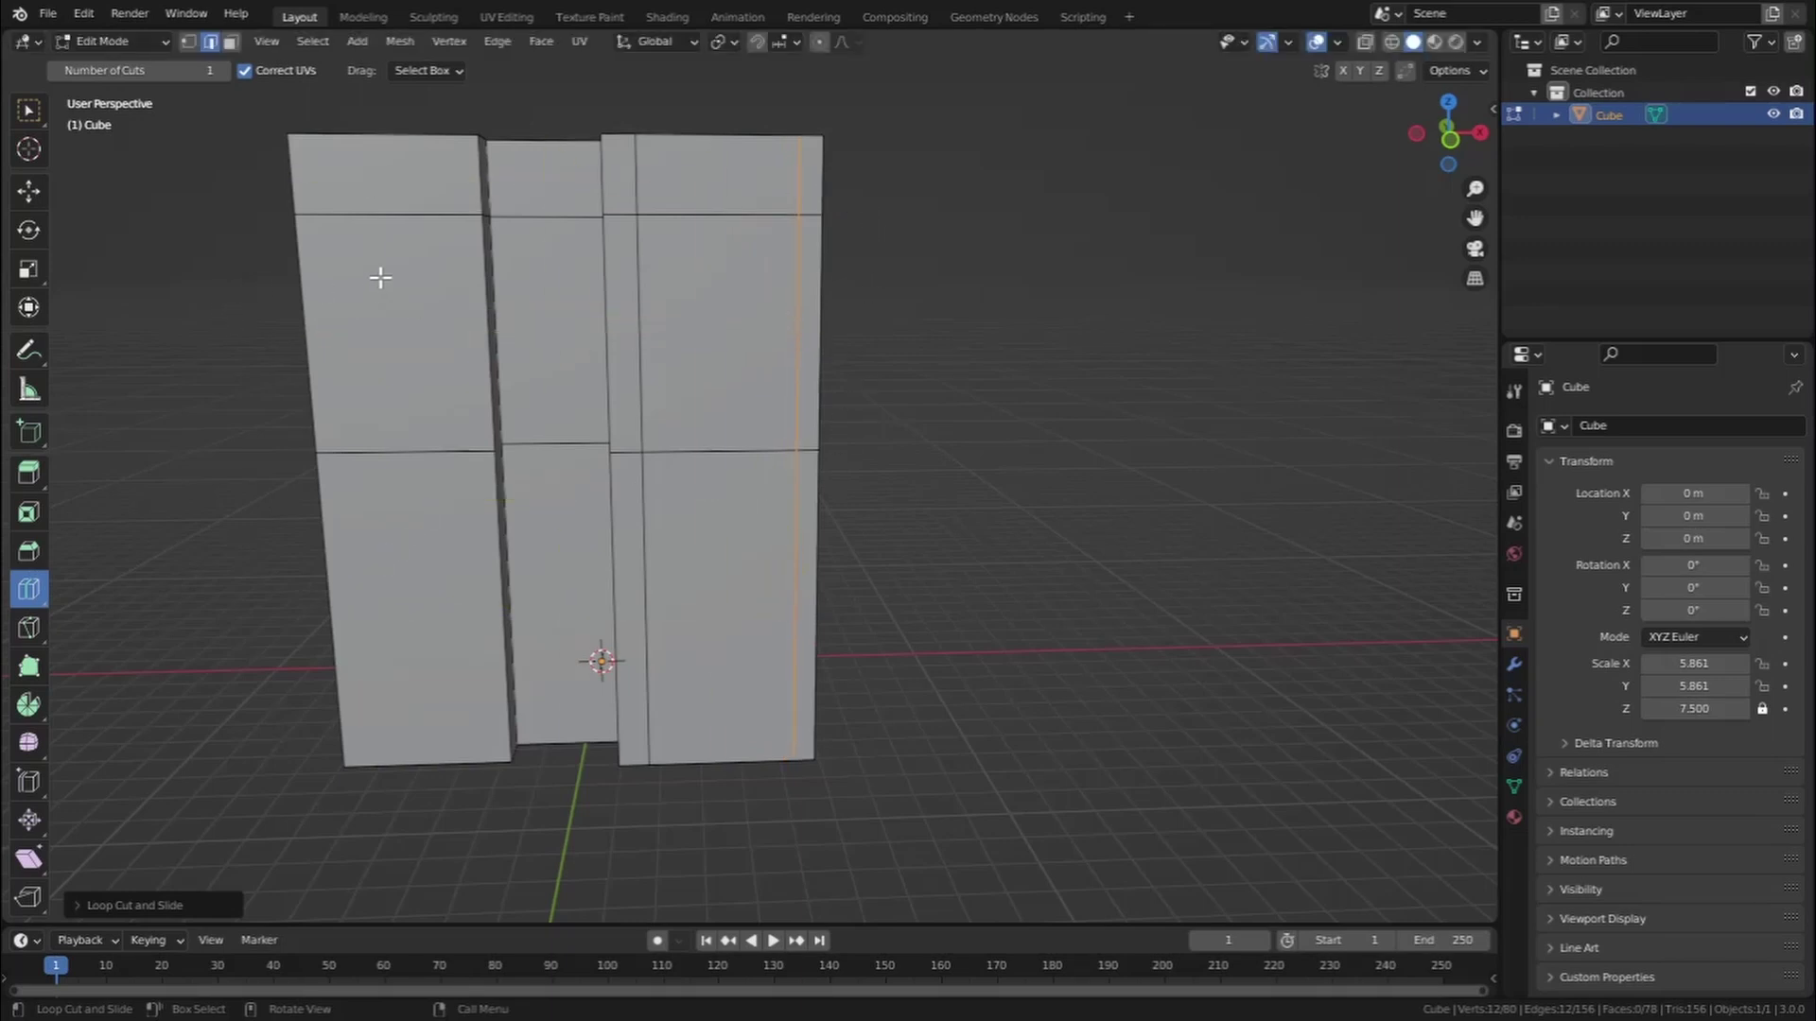
{"action": "left_click_drag", "start_coordinate": [364, 186], "coordinate": [312, 179]}
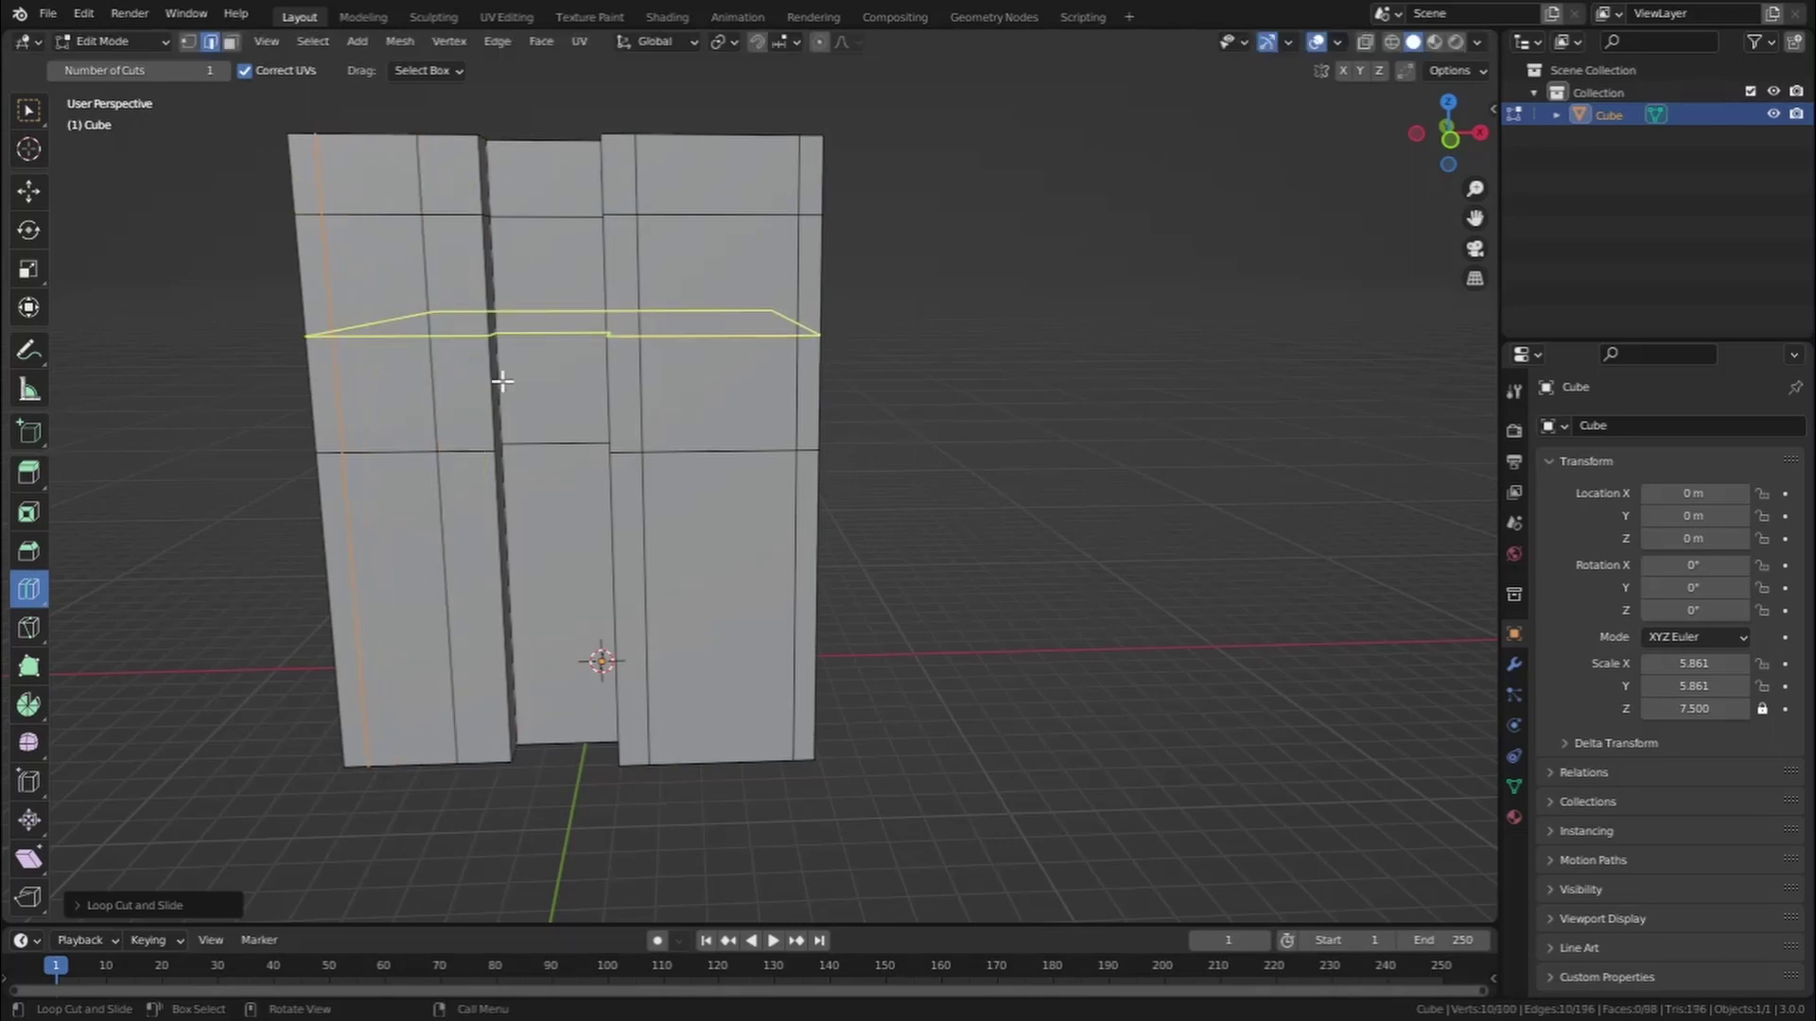
Add four more horizontal loop cuts, two between the top and mid-height cuts and two below mid-height, at roughly even spacing
{"action": "left_click_drag", "start_coordinate": [502, 388], "coordinate": [508, 401]}
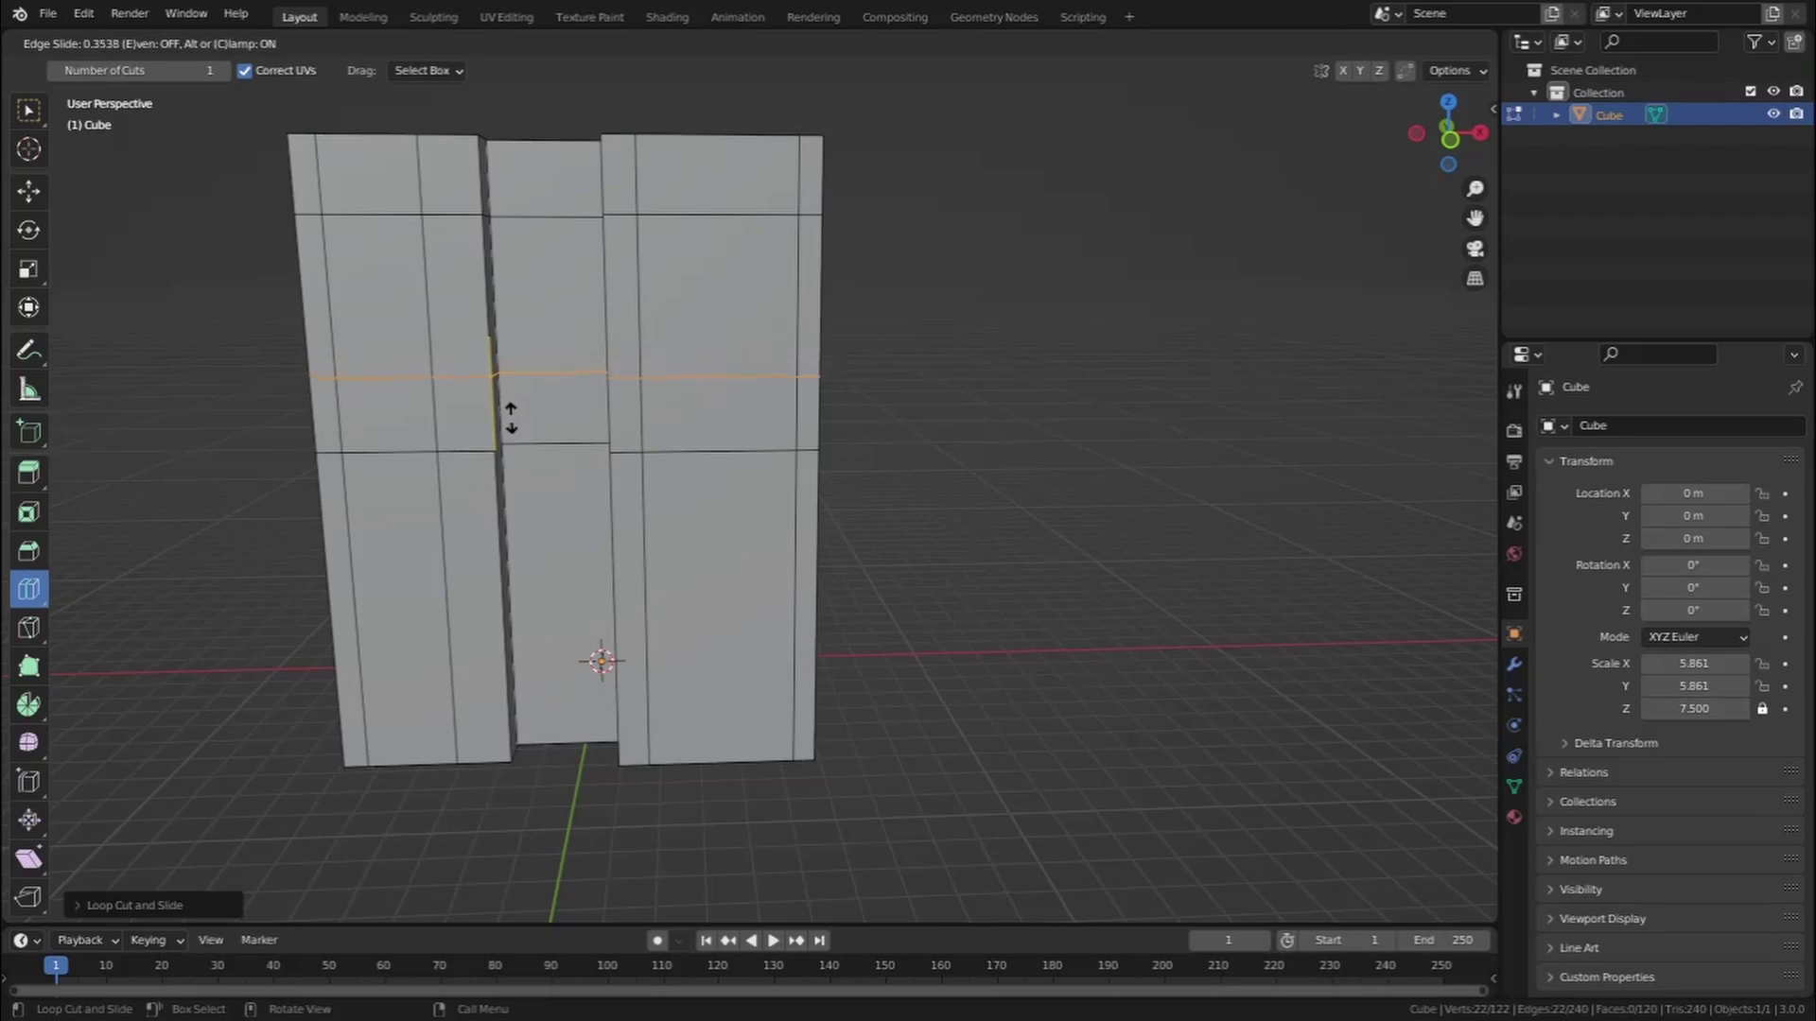
{"action": "left_click_drag", "start_coordinate": [511, 417], "coordinate": [498, 414]}
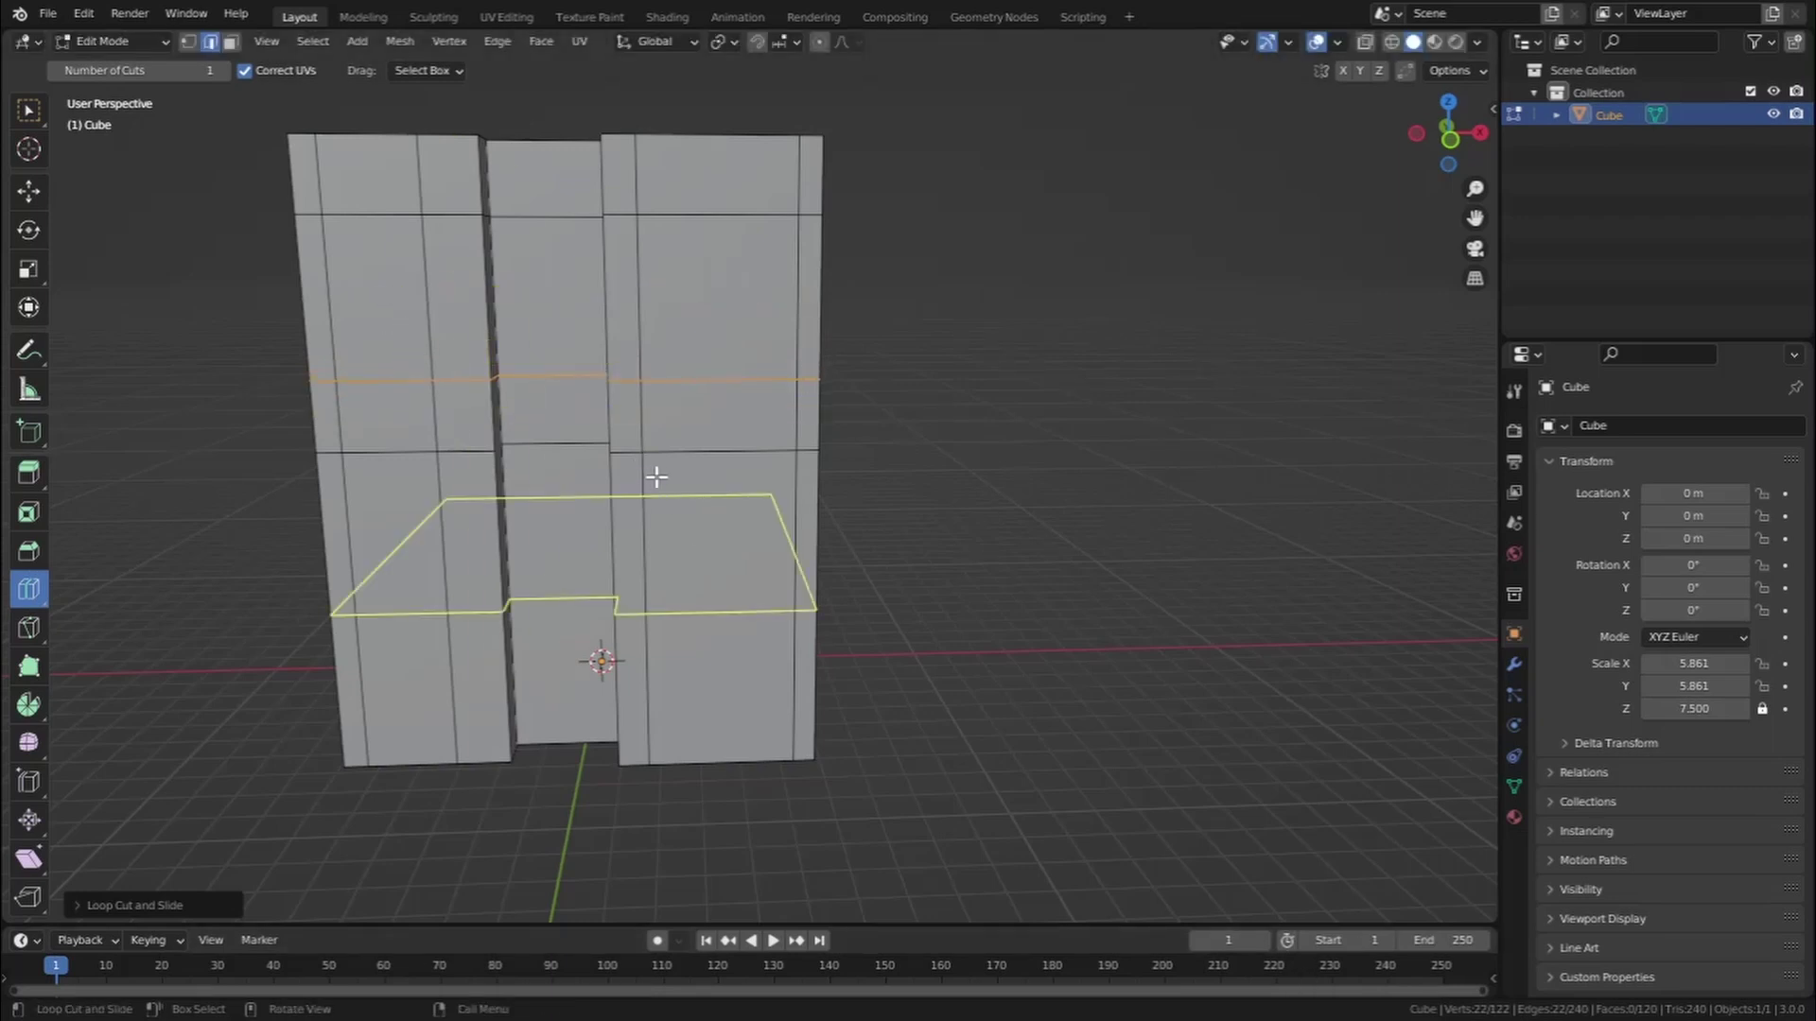
{"action": "middle_click_drag", "start_coordinate": [810, 586], "coordinate": [802, 554]}
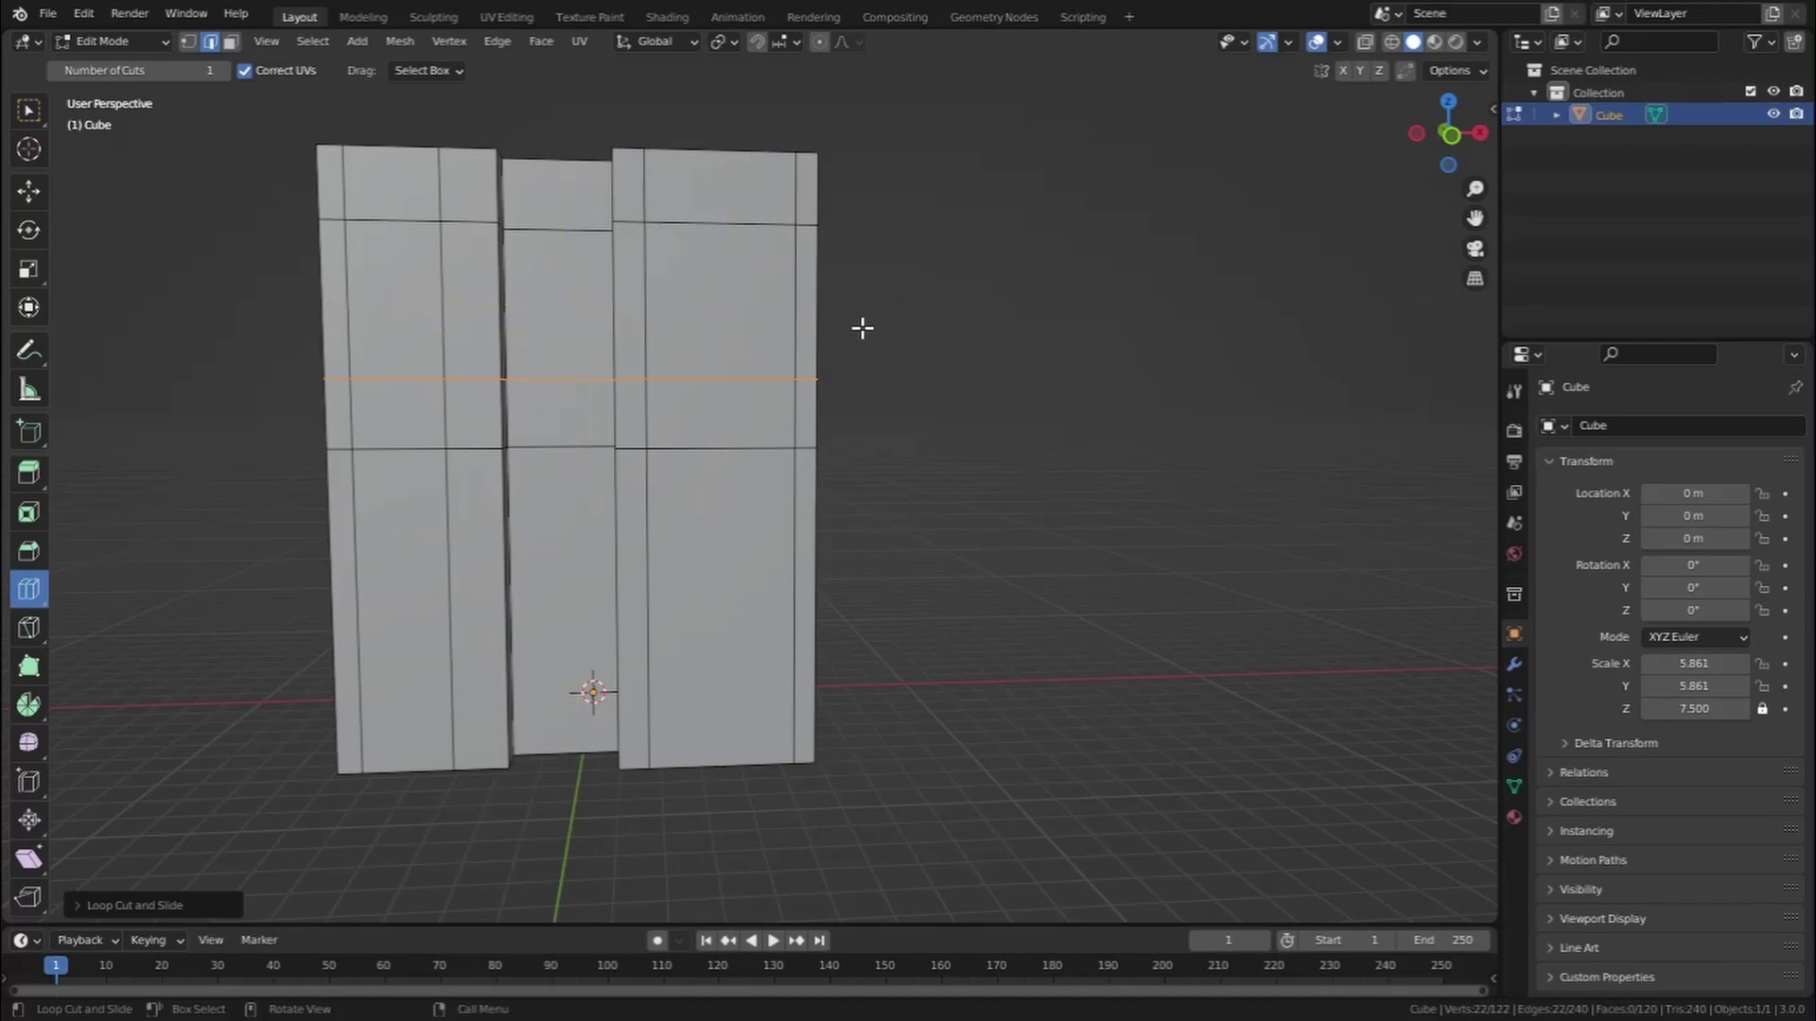
{"action": "left_click_drag", "start_coordinate": [860, 326], "coordinate": [856, 327]}
{"action": "left_click_drag", "start_coordinate": [851, 529], "coordinate": [871, 449]}
{"action": "left_click_drag", "start_coordinate": [823, 610], "coordinate": [836, 558]}
Add paired vertical loop cuts in the recess and the wider column, plus horizontal cuts just above the lowest one and near the base
{"action": "left_click_drag", "start_coordinate": [547, 178], "coordinate": [599, 184]}
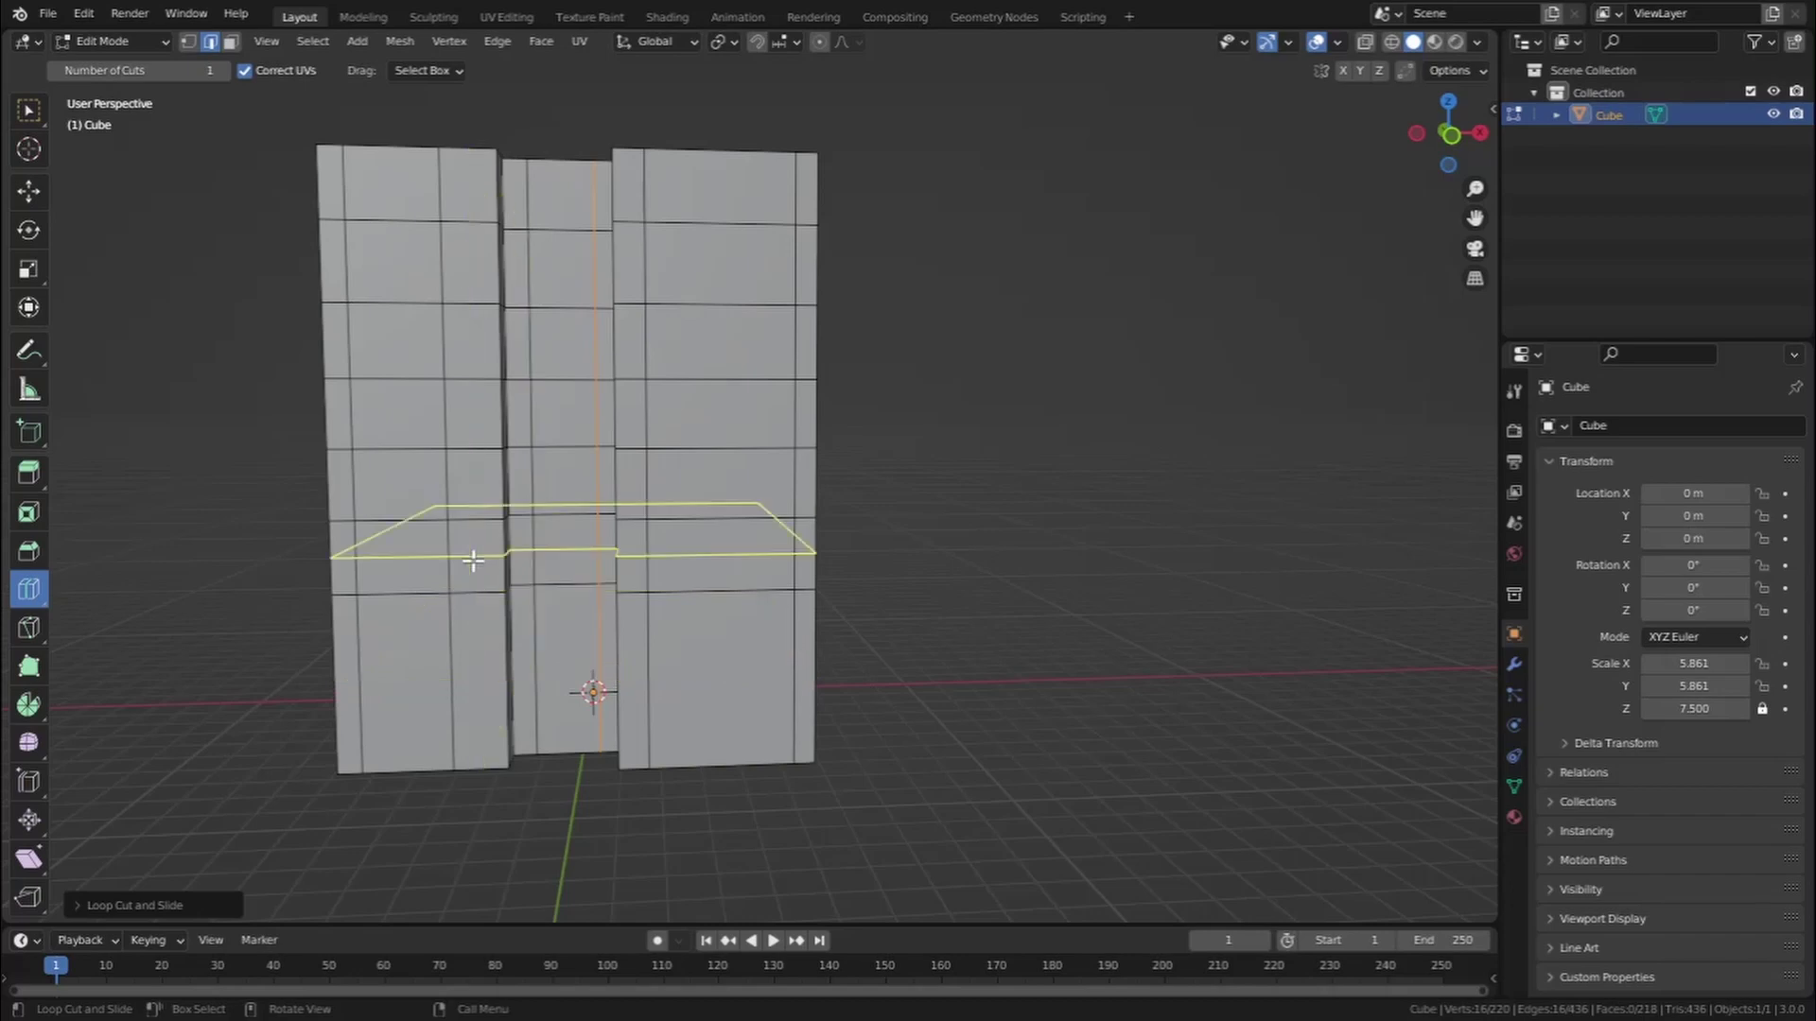
{"action": "left_click_drag", "start_coordinate": [352, 567], "coordinate": [357, 589]}
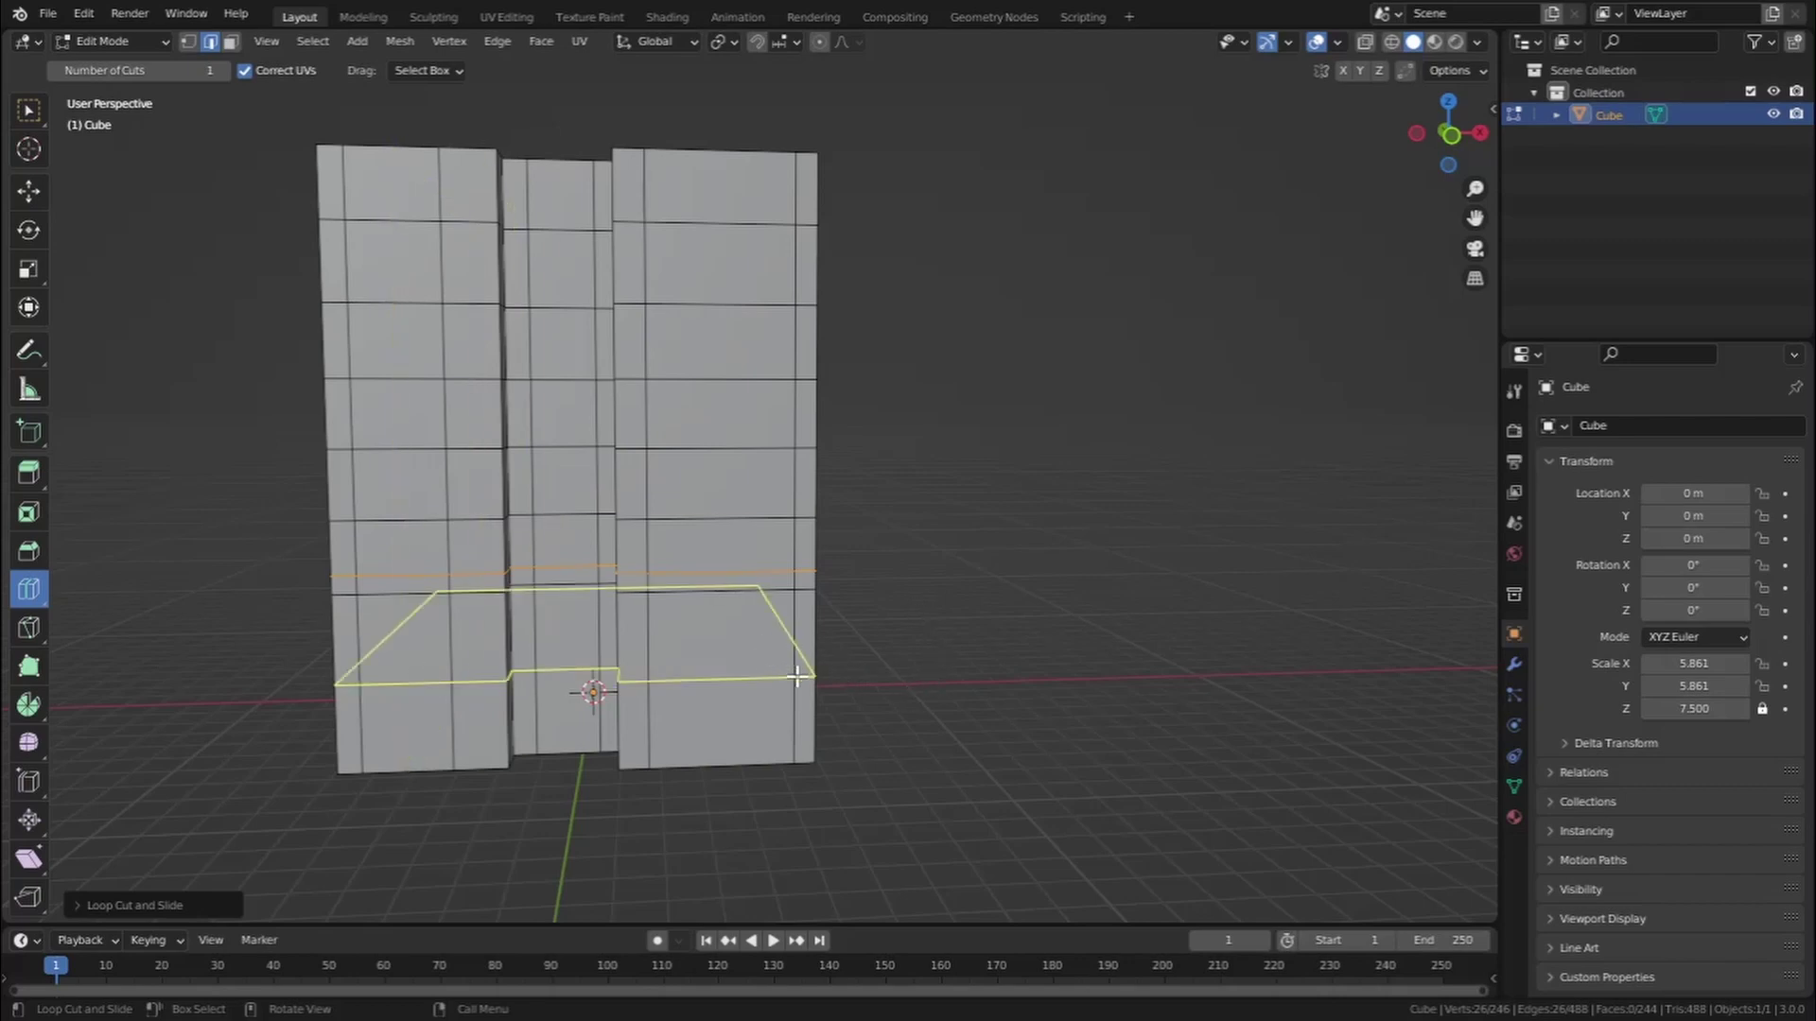
{"action": "left_click_drag", "start_coordinate": [797, 677], "coordinate": [802, 728]}
{"action": "left_click_drag", "start_coordinate": [662, 542], "coordinate": [762, 532]}
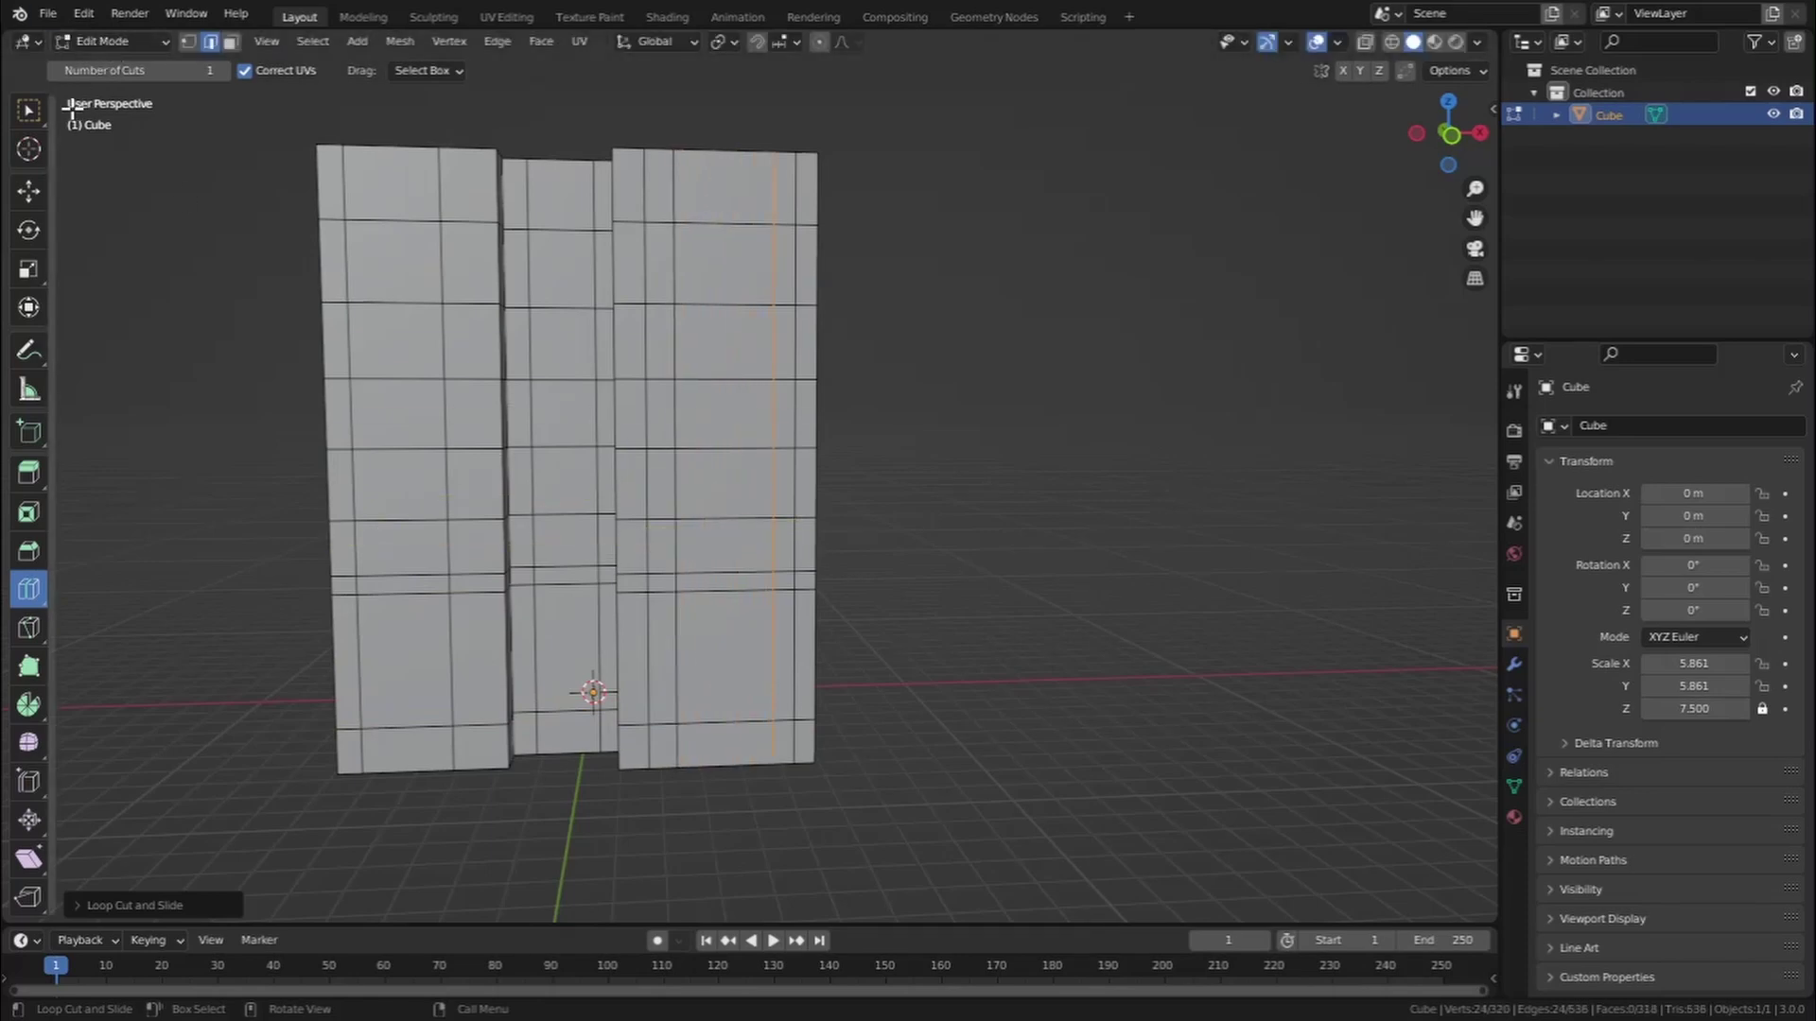
Extrude the wider column's upper three-row block of faces, spanning its inner and outer vertical cuts, inward and delete it to open a tall window
{"action": "left_click", "coordinate": [29, 110]}
{"action": "left_click", "coordinate": [231, 40]}
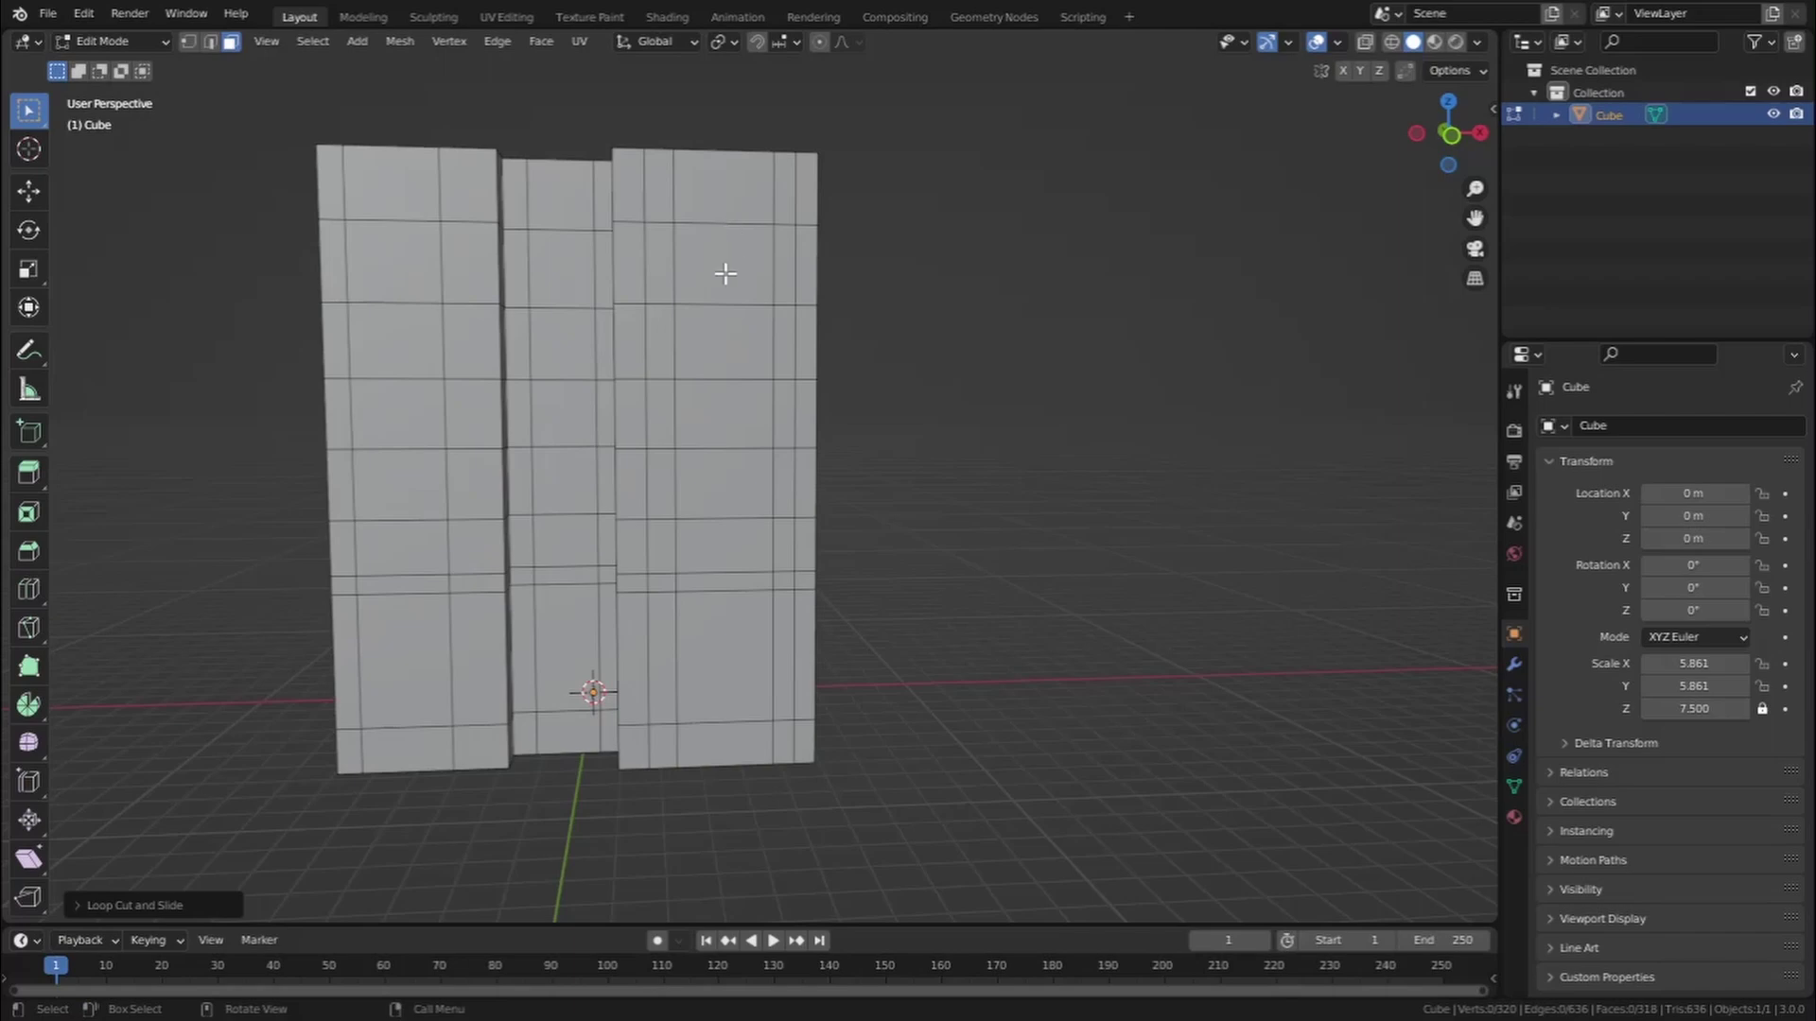
{"action": "middle_click_drag", "start_coordinate": [725, 273], "coordinate": [687, 320]}
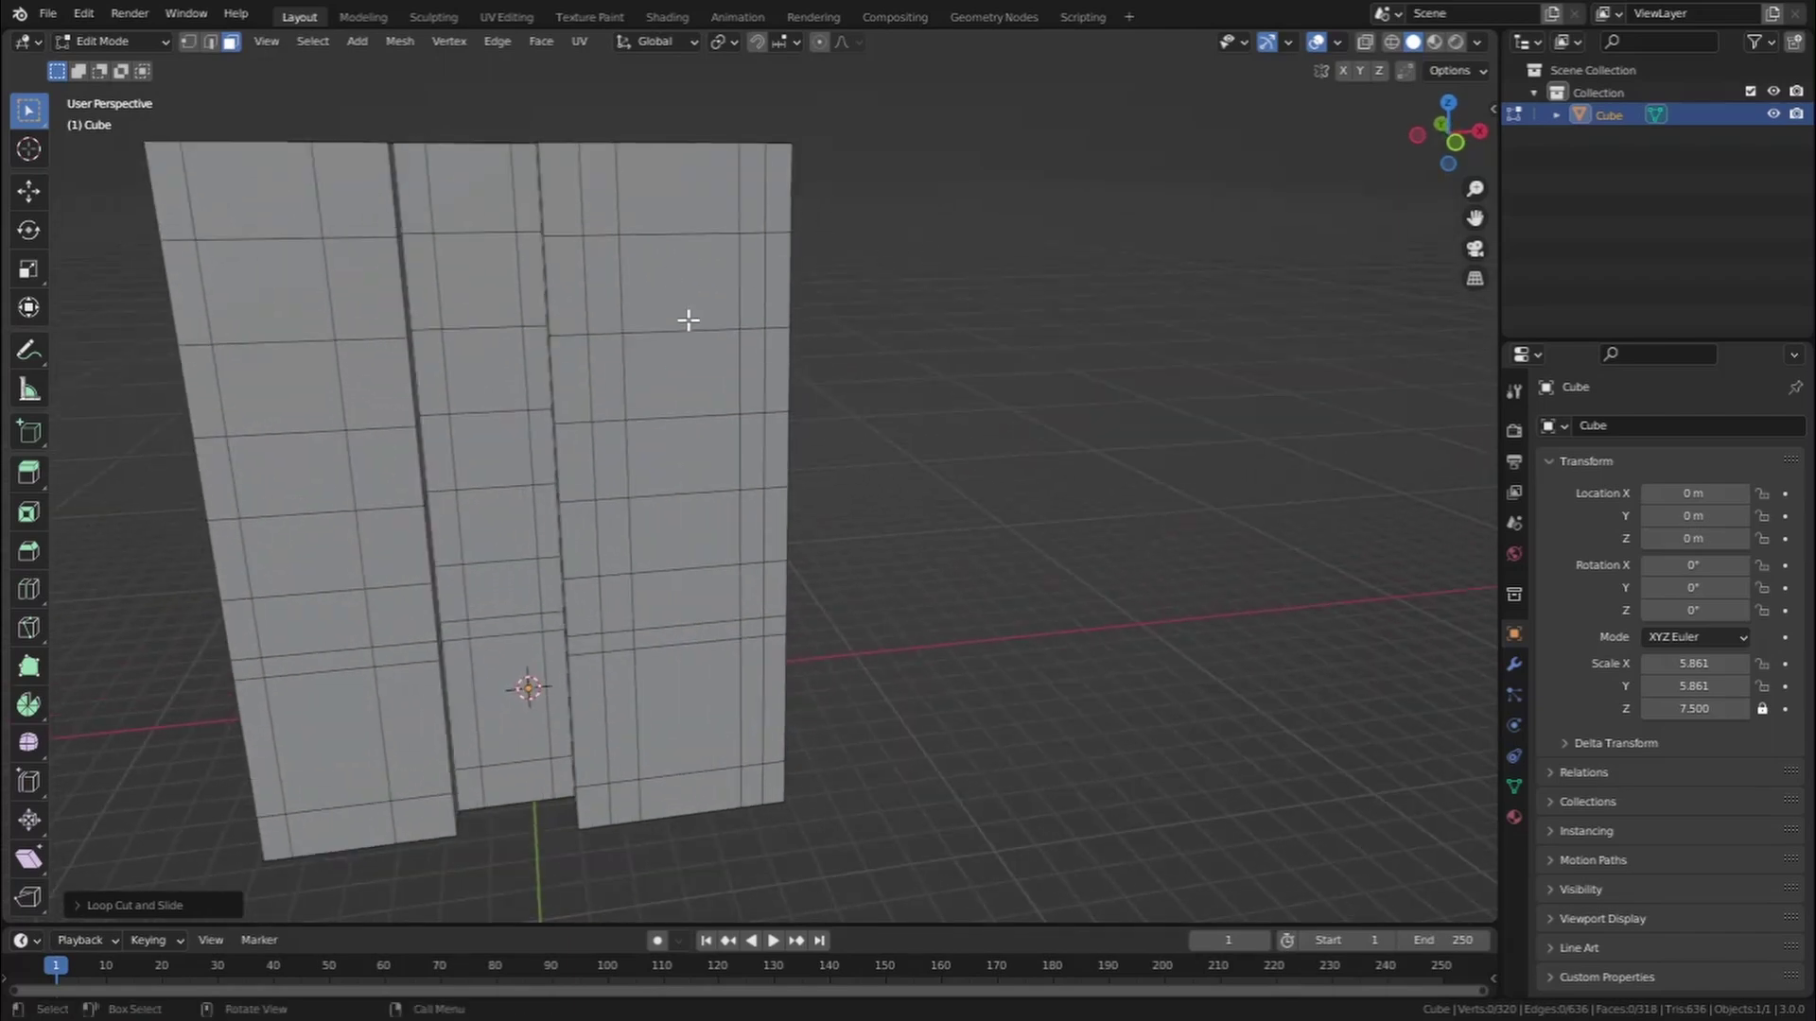
{"action": "left_click", "coordinate": [611, 277]}
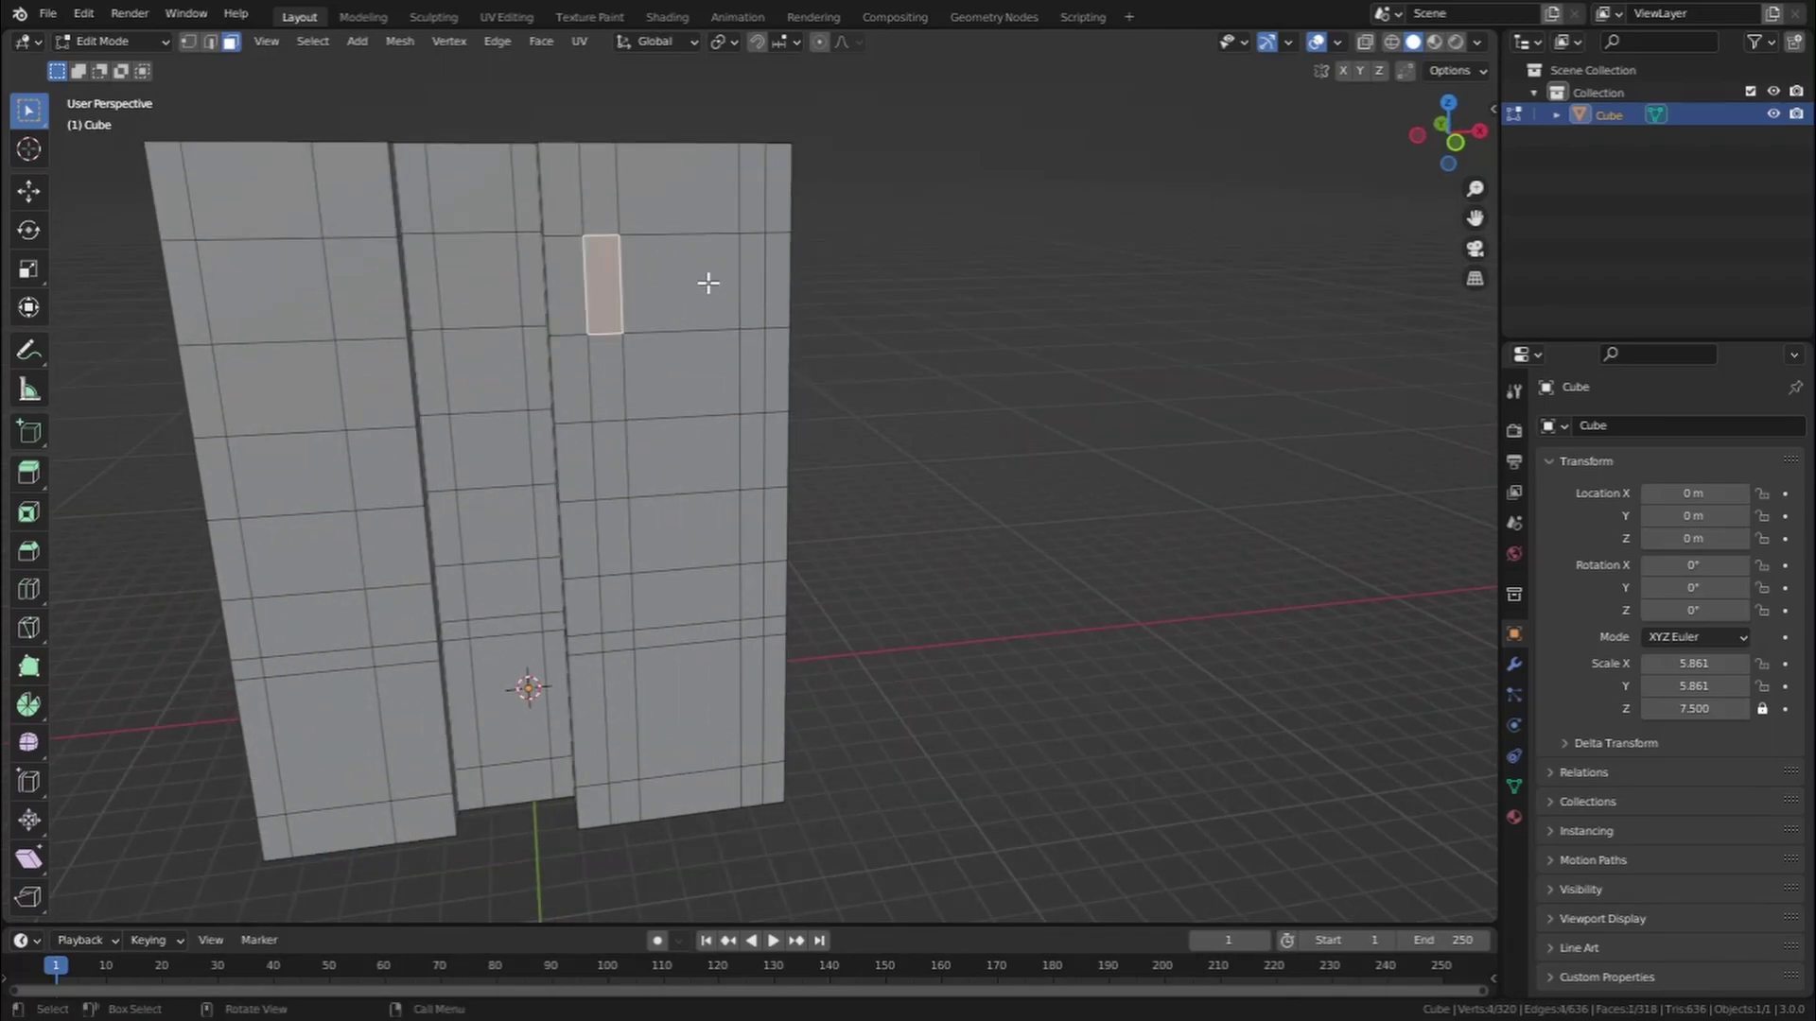
{"action": "left_click", "coordinate": [747, 394], "text": "ctrl"}
{"action": "left_click", "coordinate": [619, 402], "text": "ctrl"}
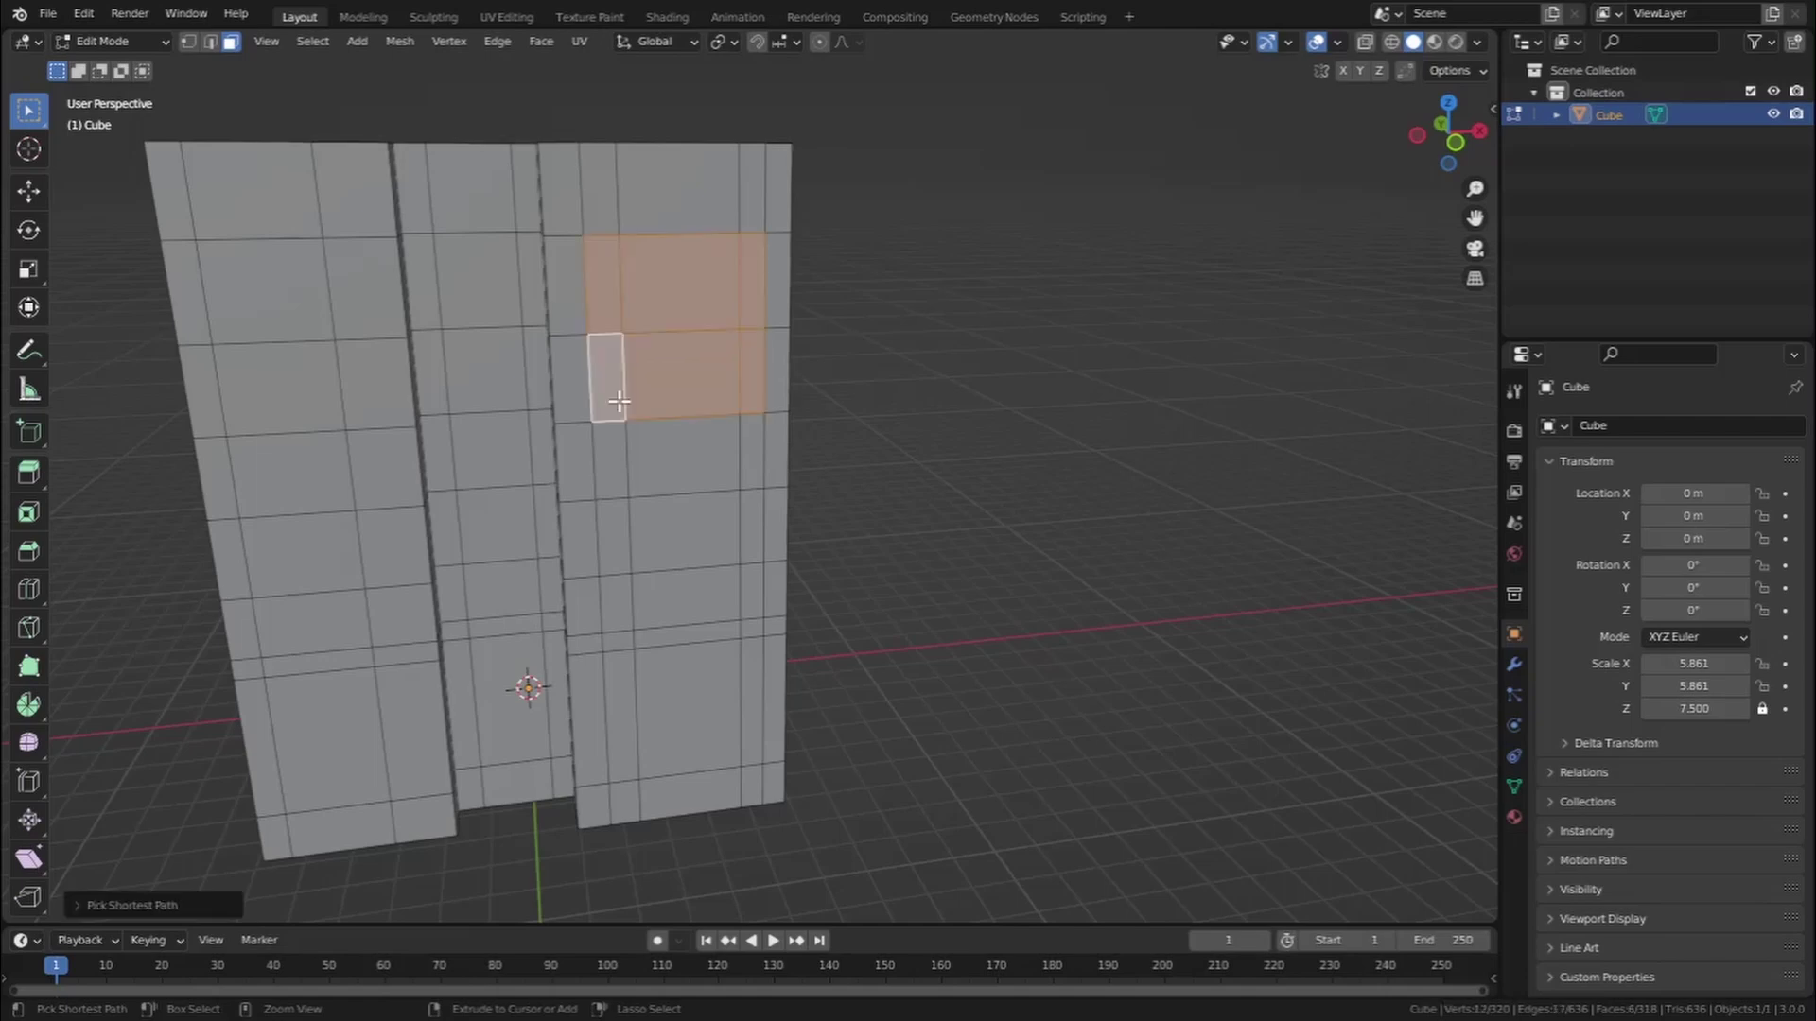
{"action": "left_click", "coordinate": [616, 478], "text": "ctrl"}
{"action": "left_click", "coordinate": [762, 470], "text": "ctrl"}
{"action": "middle_click_drag", "start_coordinate": [701, 466], "coordinate": [582, 560]}
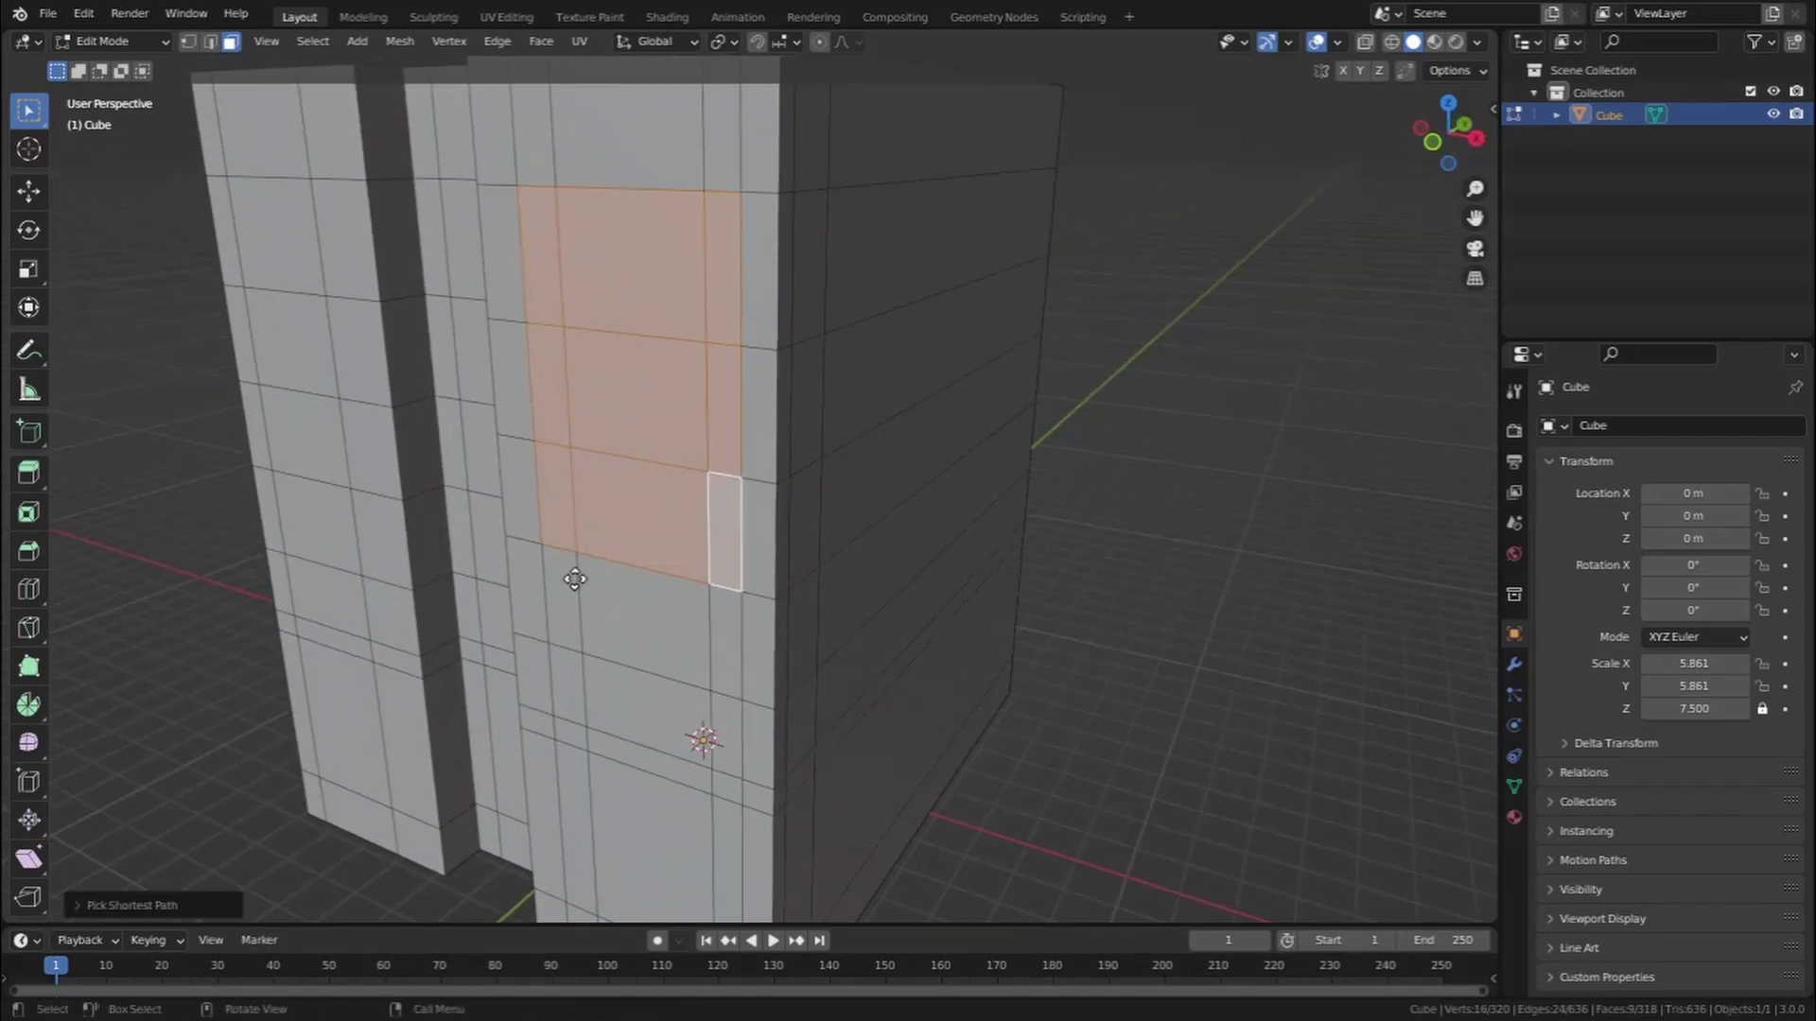
{"action": "key", "text": "e"}
{"action": "left_click", "coordinate": [595, 567]}
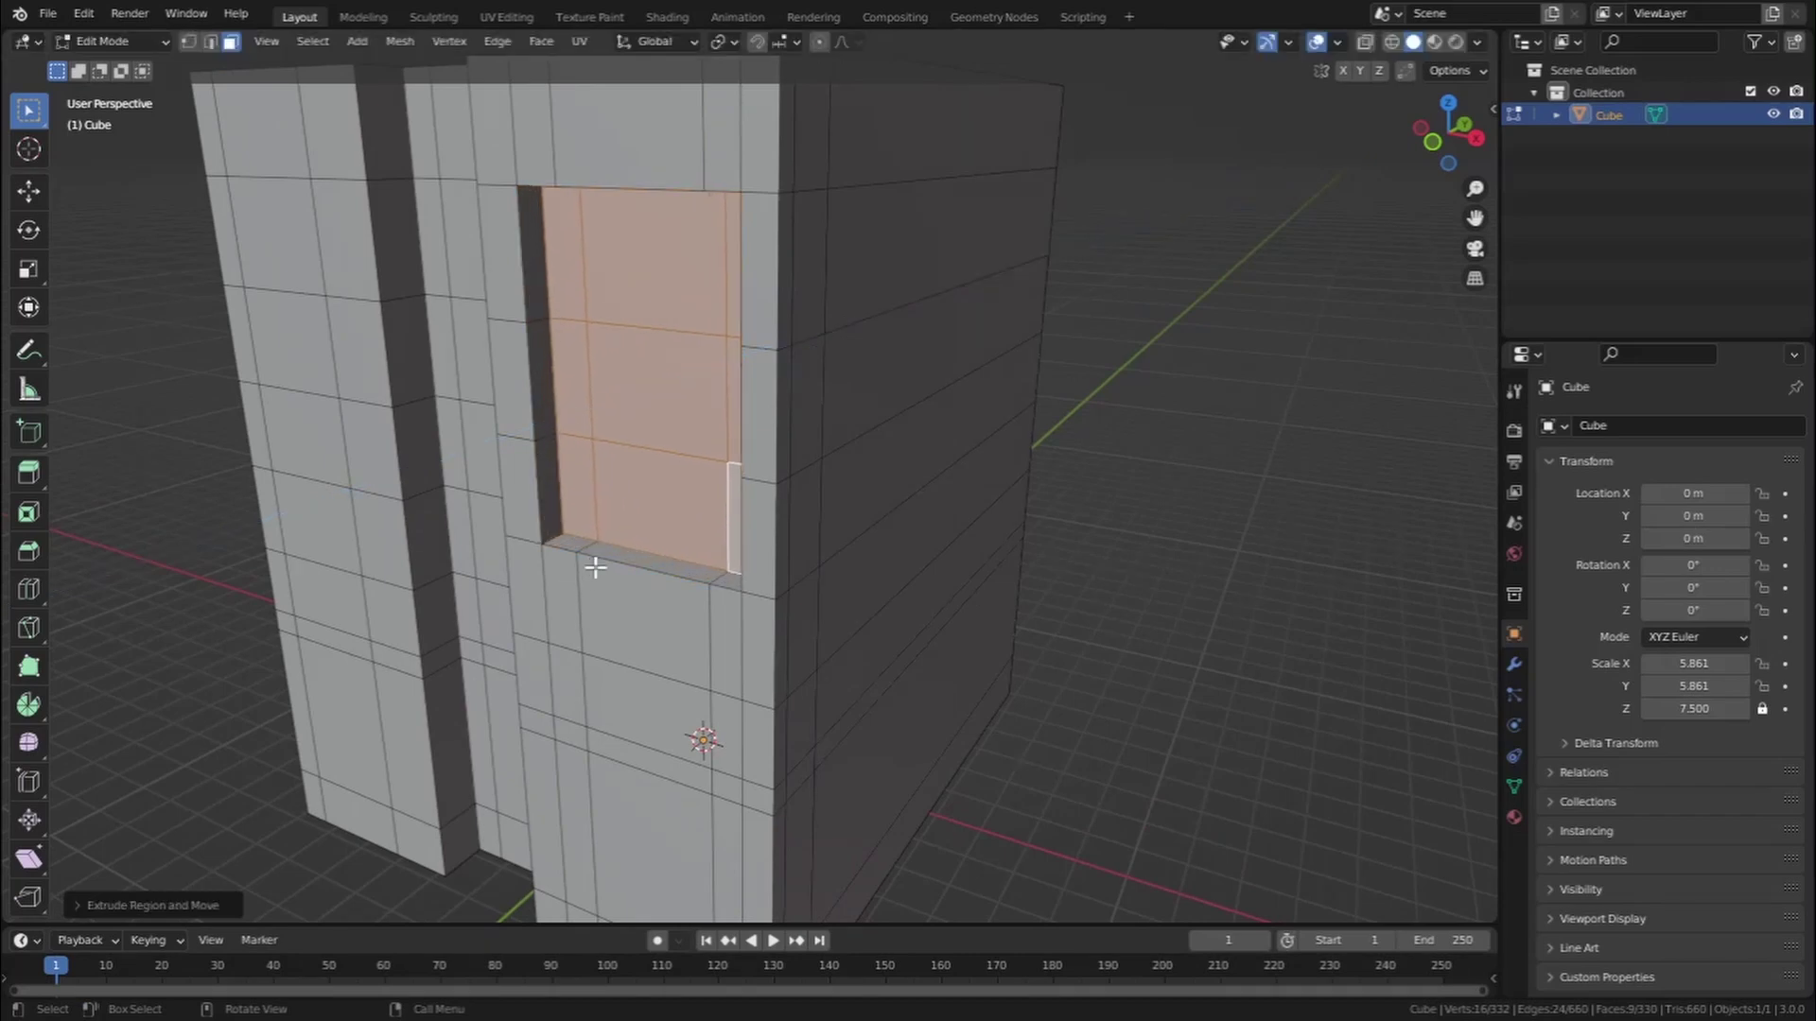
{"action": "key", "text": "x"}
{"action": "left_click", "coordinate": [450, 615]}
Extrude the two stacked upper faces of the opposite outer column about 0.6 m inward and delete them to open a window
{"action": "middle_click_drag", "start_coordinate": [473, 612], "coordinate": [876, 495]}
{"action": "left_click", "coordinate": [879, 488]}
{"action": "left_click", "coordinate": [908, 559], "text": "ctrl"}
{"action": "mouse_move", "coordinate": [965, 559]}
{"action": "middle_mouse_down"}
{"action": "mouse_move", "coordinate": [1124, 523]}
{"action": "mouse_move", "coordinate": [945, 499]}
{"action": "mouse_move", "coordinate": [980, 571]}
{"action": "middle_mouse_up"}
{"action": "key", "text": "e"}
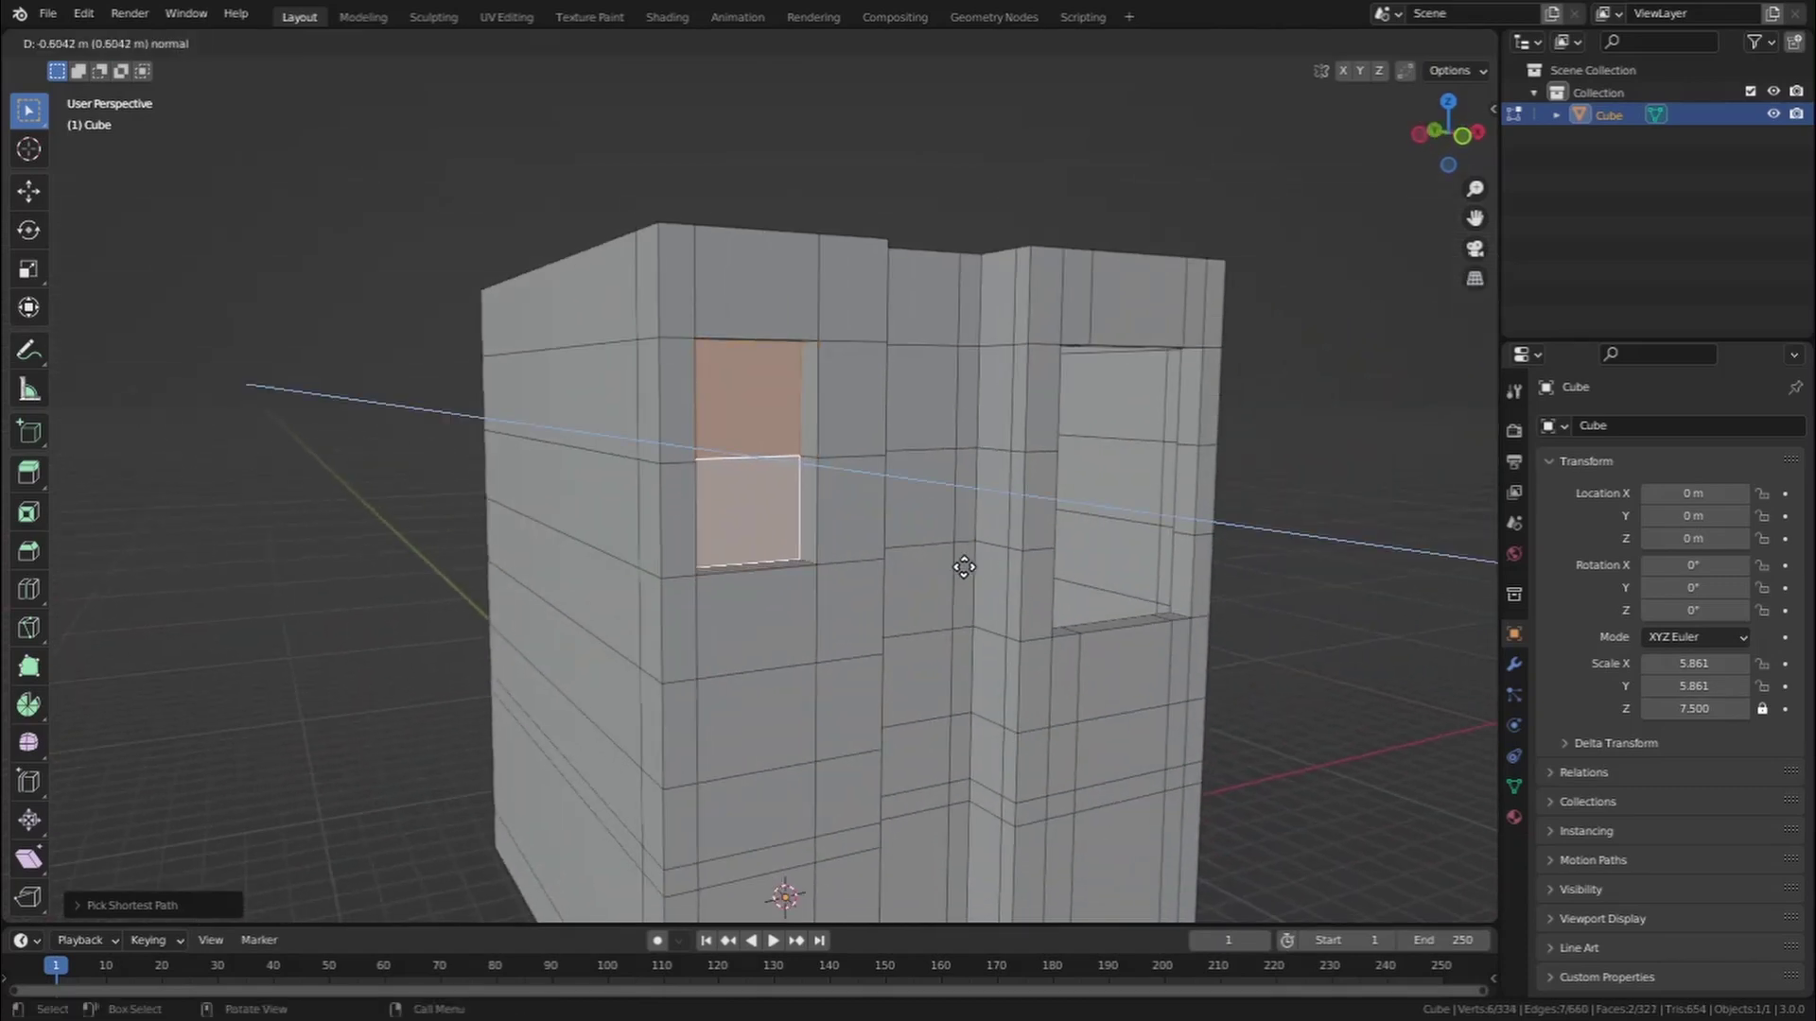
{"action": "left_click", "coordinate": [963, 566]}
{"action": "key", "text": "x"}
{"action": "left_click", "coordinate": [965, 567]}
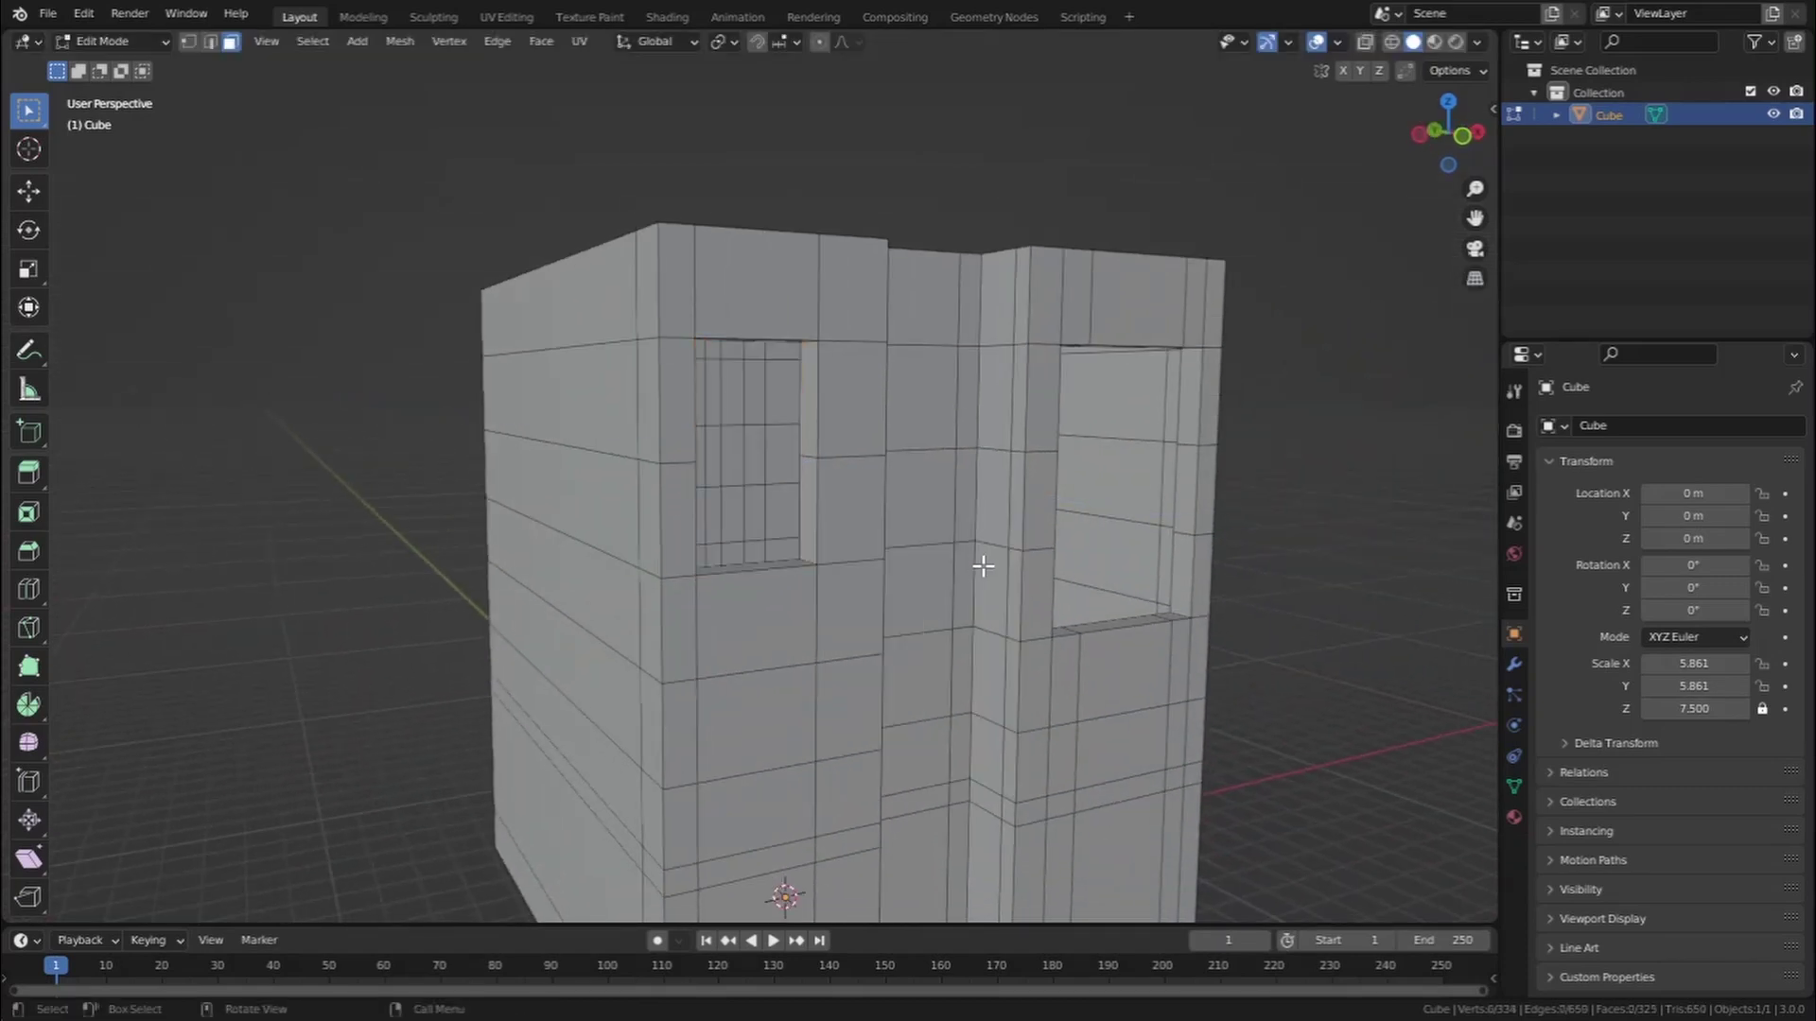
Extrude the upper middle face of the central recess inward and delete it to open a small window
{"action": "middle_click_drag", "start_coordinate": [983, 565], "coordinate": [803, 454]}
{"action": "left_click", "coordinate": [843, 385]}
{"action": "middle_click_drag", "start_coordinate": [842, 385], "coordinate": [940, 507]}
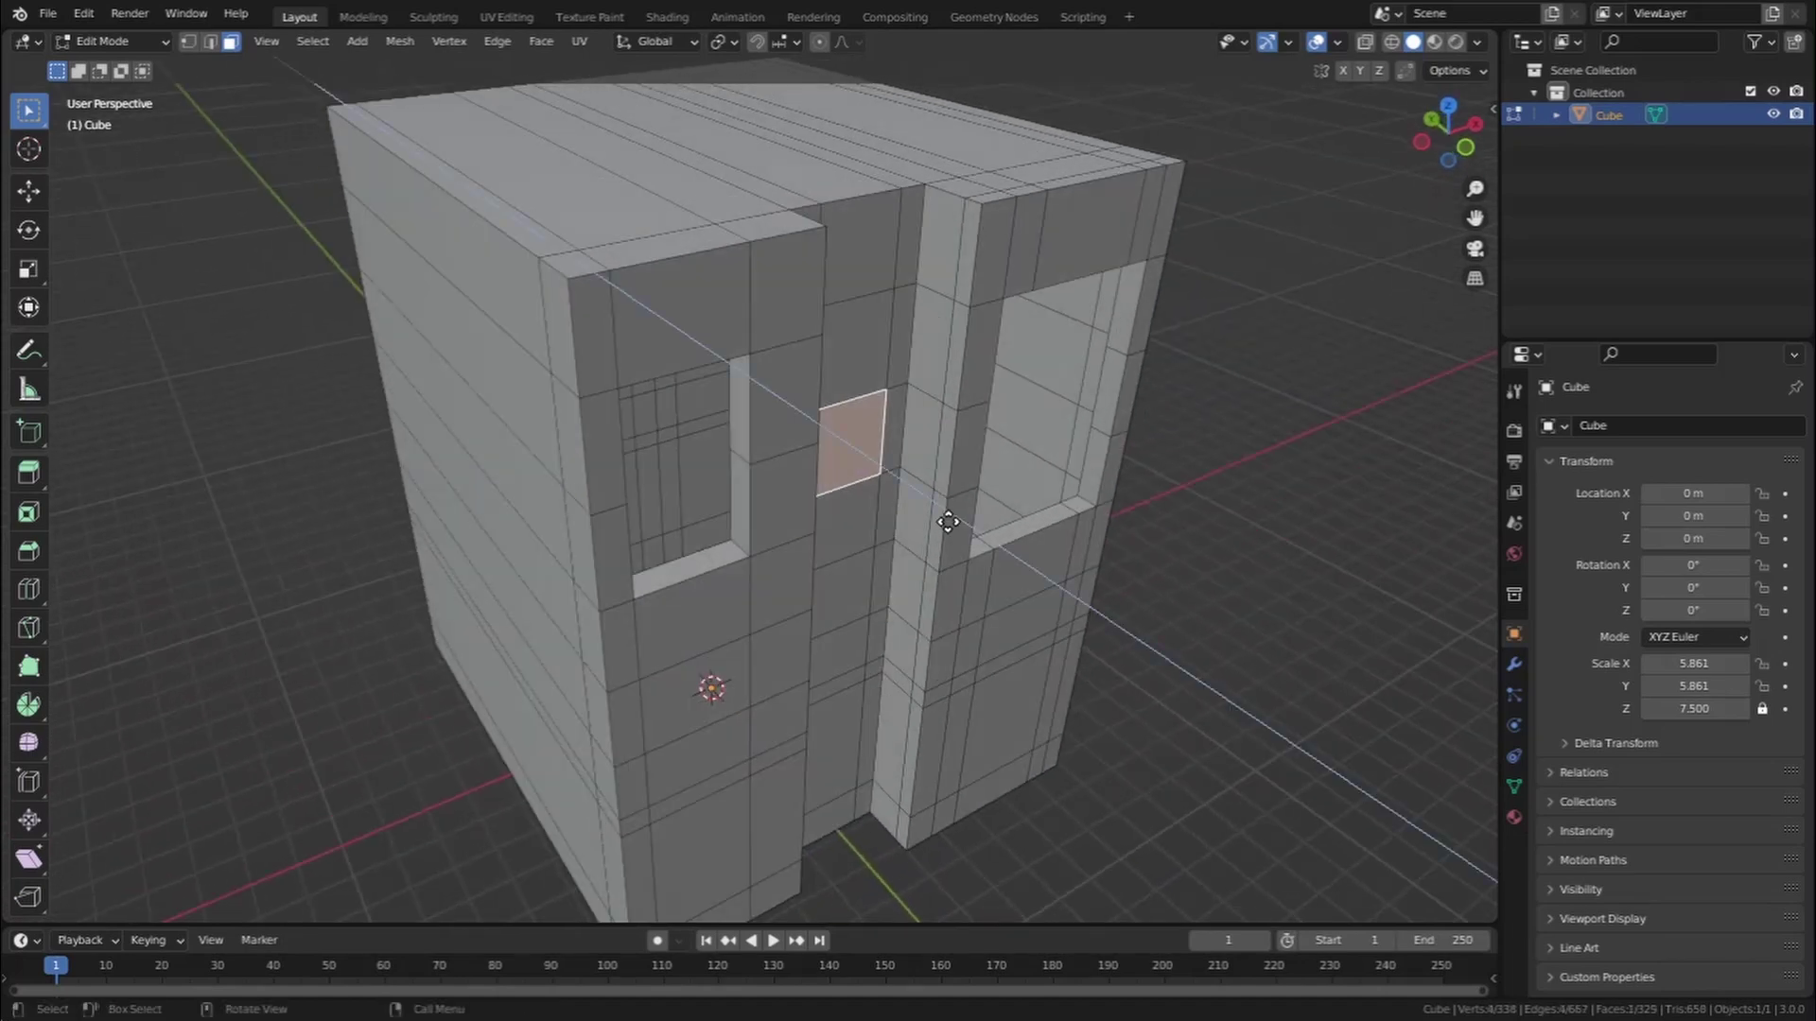
{"action": "key", "text": "x"}
{"action": "left_click", "coordinate": [927, 505]}
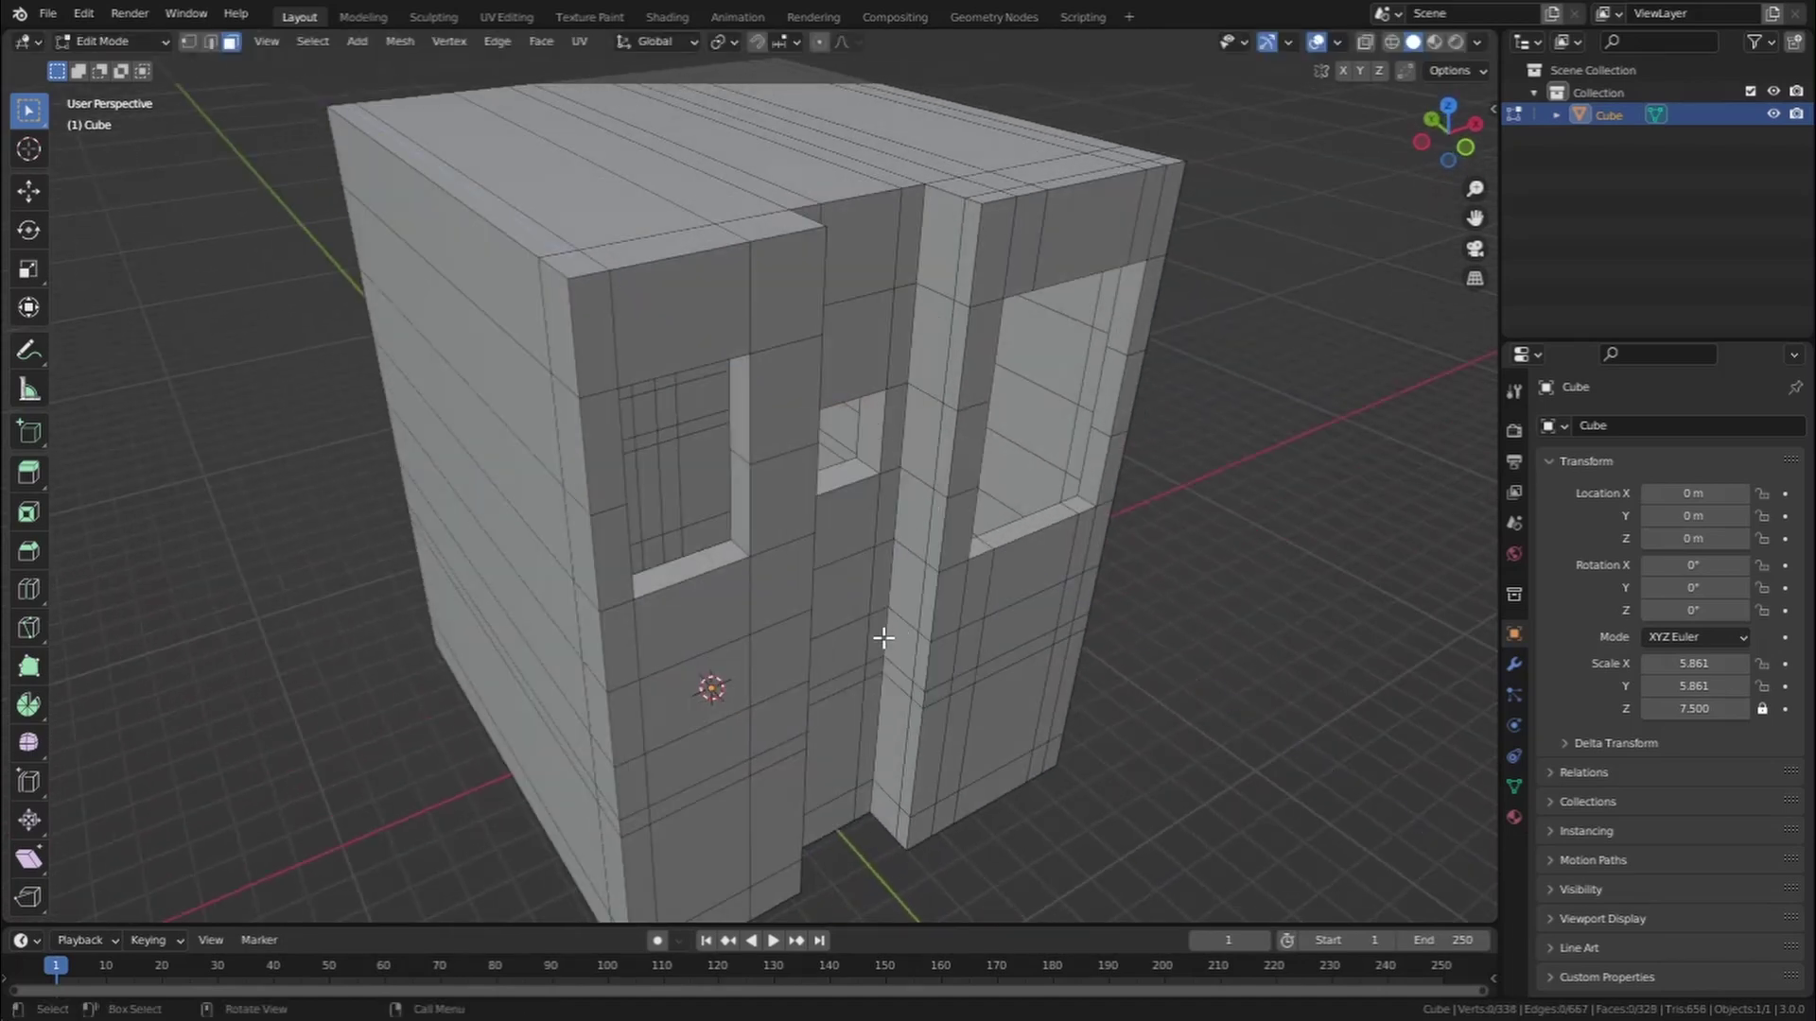
Extrude a lower face of the central recess, just above the paired horizontal cuts, inward and delete it for a second small window
{"action": "middle_click_drag", "start_coordinate": [882, 638], "coordinate": [851, 586]}
{"action": "left_click", "coordinate": [794, 520]}
{"action": "key", "text": "e"}
{"action": "left_click", "coordinate": [834, 573]}
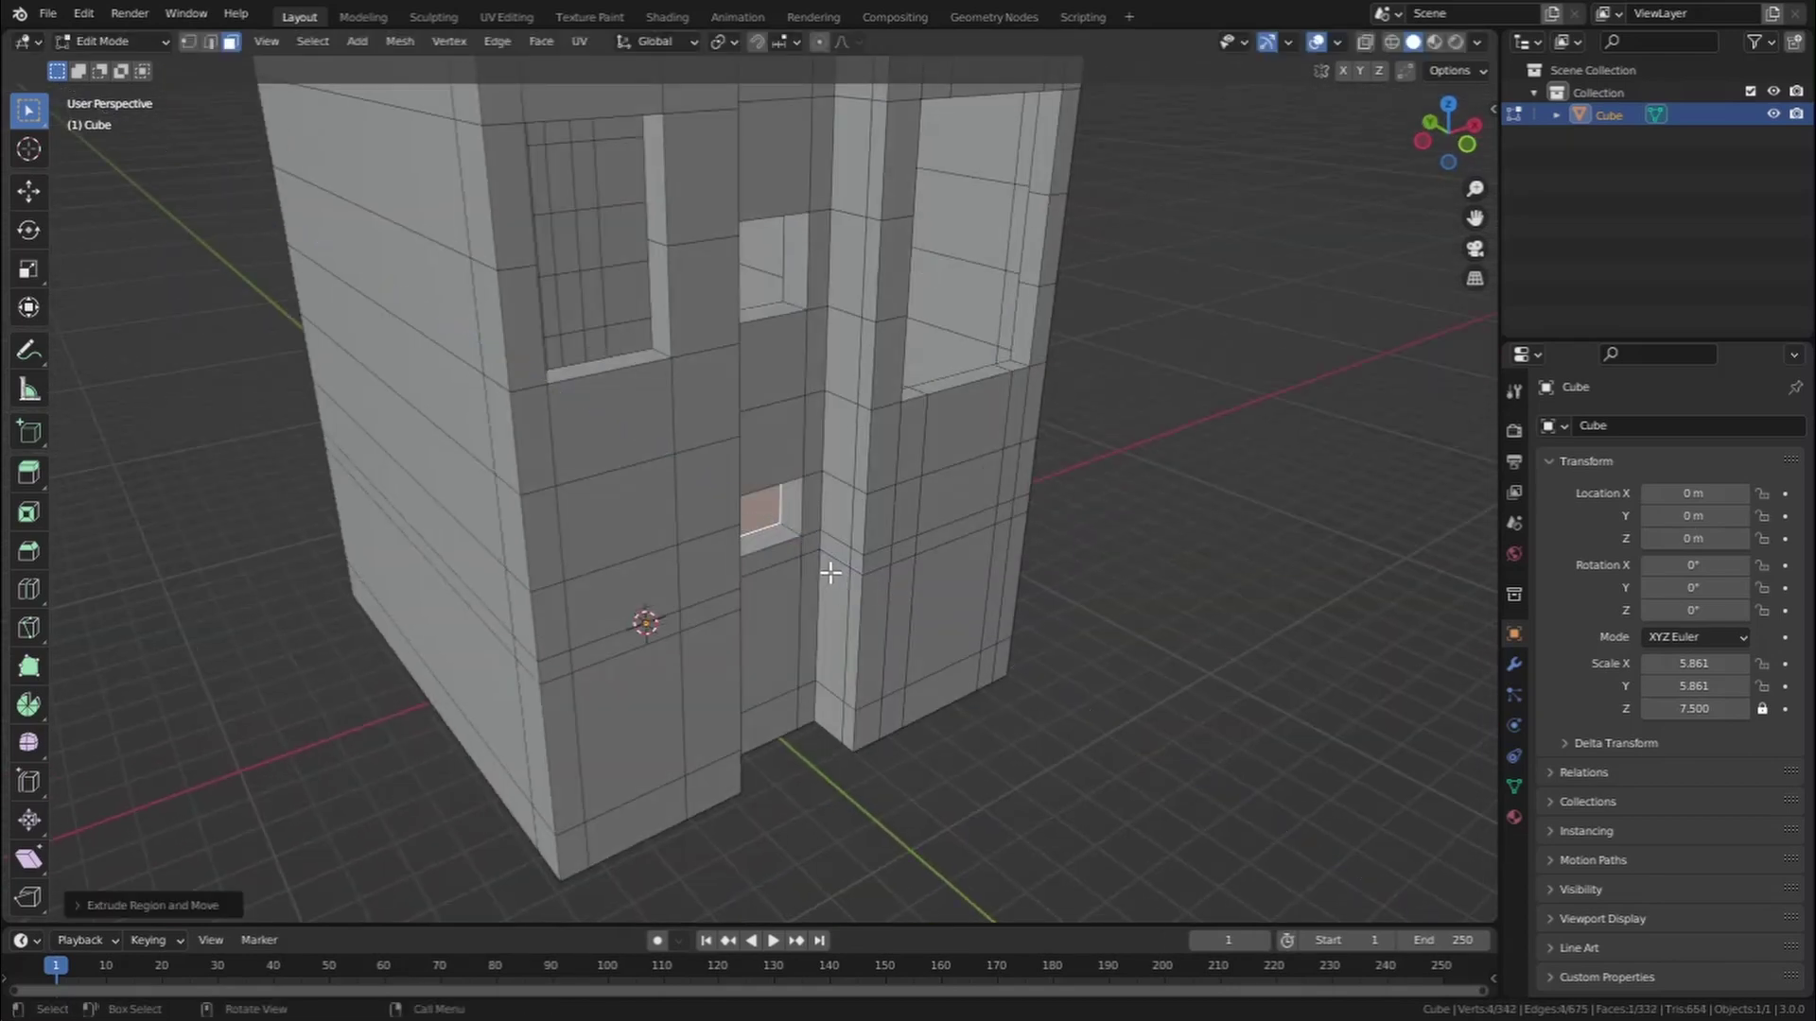
{"action": "key", "text": "x"}
{"action": "left_click", "coordinate": [831, 570]}
Extrude the wider column's large ground-floor face about 0.27 m inward and delete it to open a window
{"action": "middle_click_drag", "start_coordinate": [786, 596], "coordinate": [924, 530]}
{"action": "left_click", "coordinate": [898, 544]}
{"action": "key", "text": "e"}
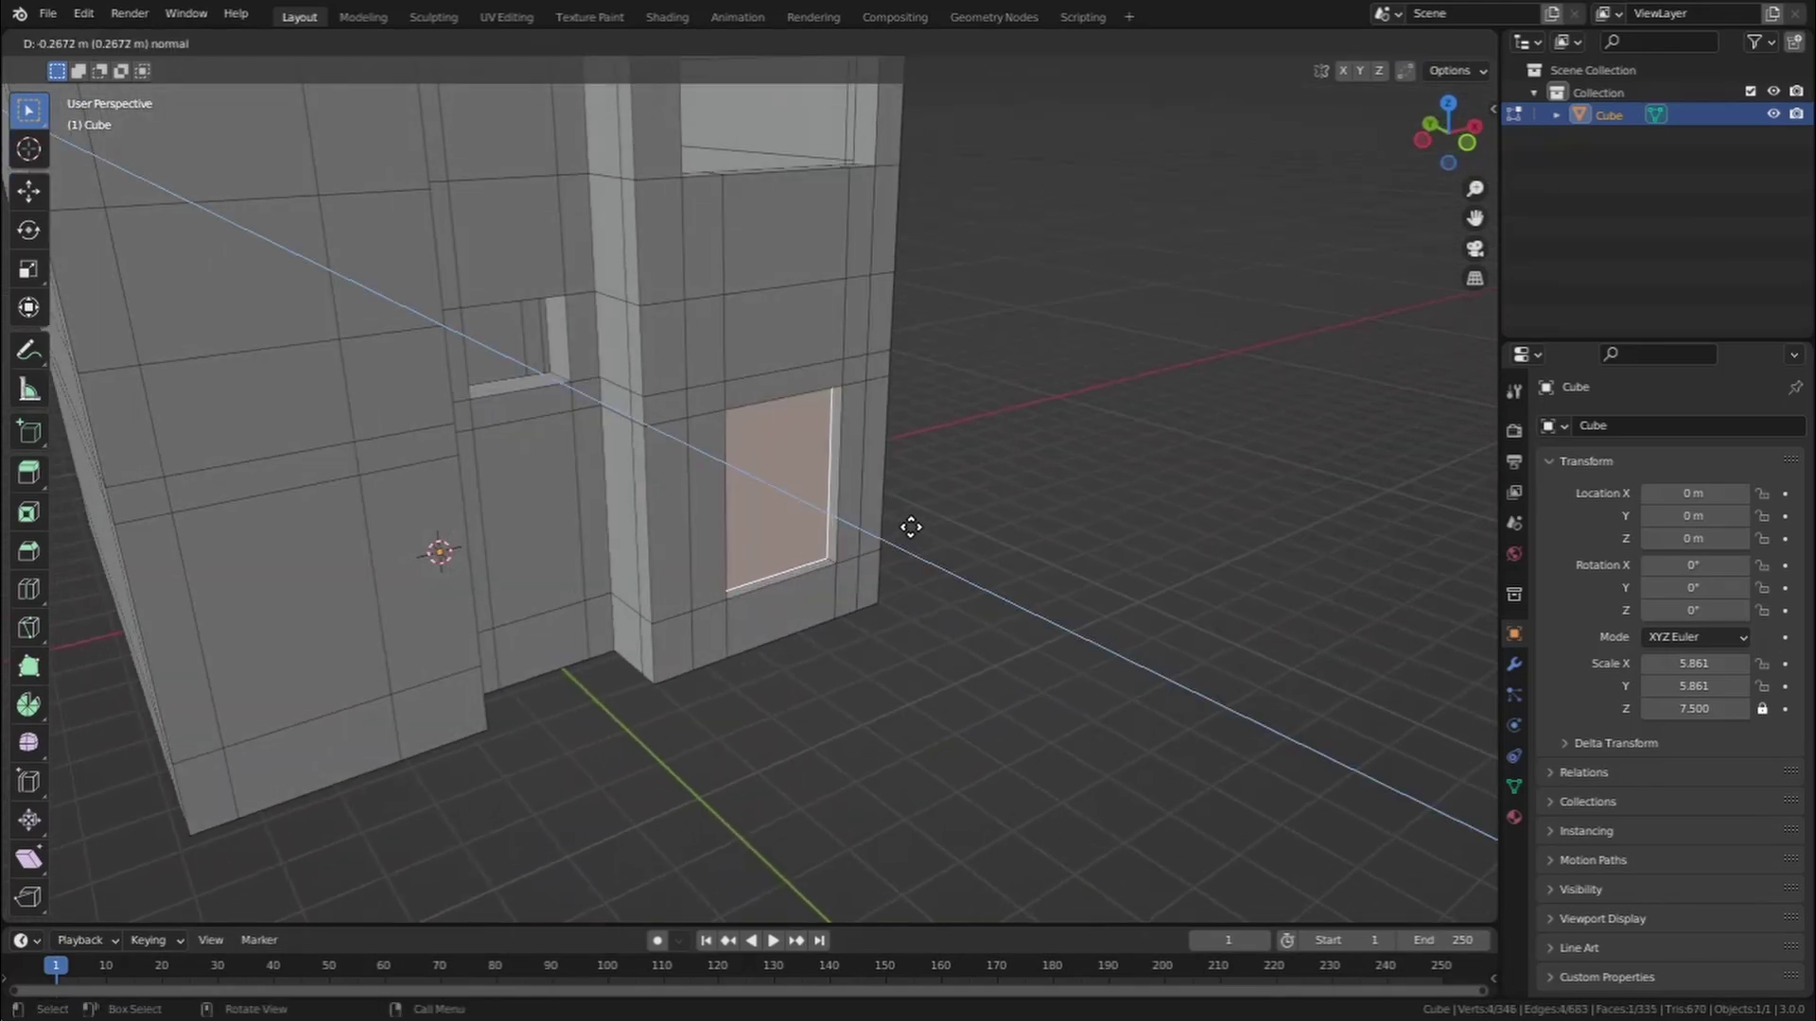
{"action": "left_click", "coordinate": [909, 526]}
{"action": "key", "text": "x"}
{"action": "left_click", "coordinate": [908, 528]}
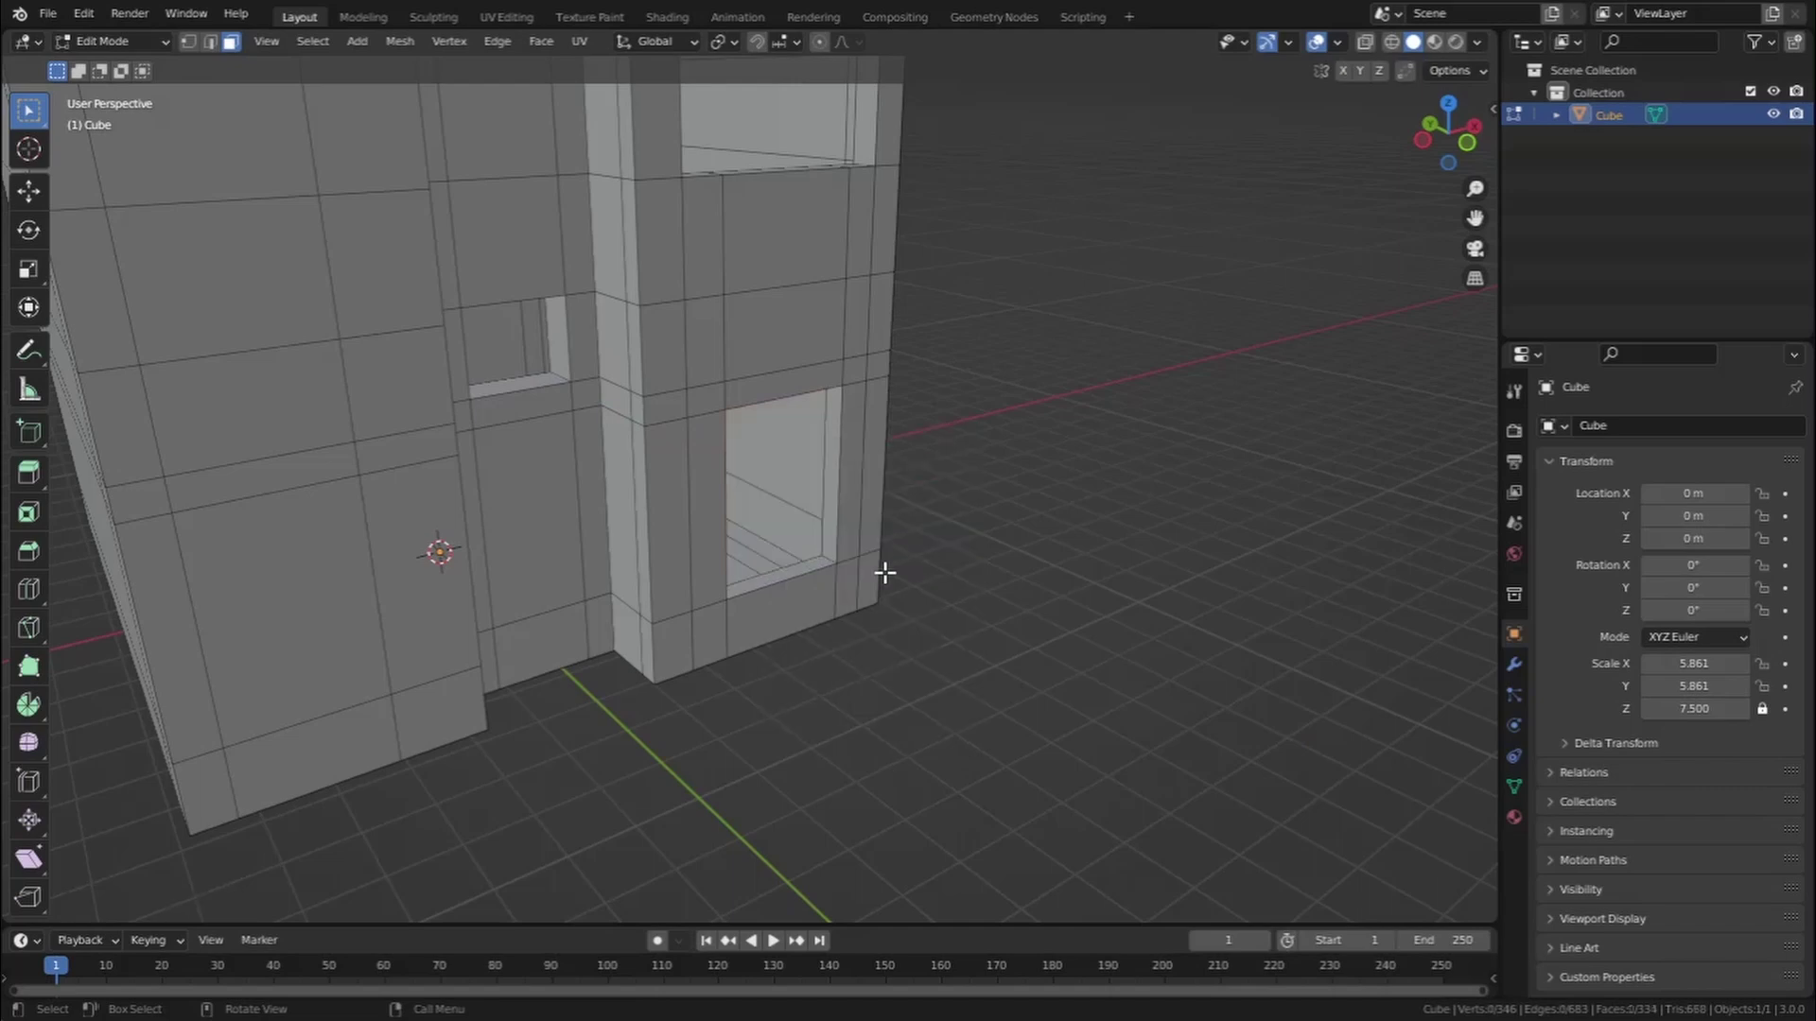
Add a vertical loop cut to the narrower outer column, close inside its outer-side cut, to narrow the ground-floor face
{"action": "mouse_move", "coordinate": [474, 555]}
{"action": "middle_mouse_down"}
{"action": "mouse_move", "coordinate": [604, 512]}
{"action": "mouse_move", "coordinate": [498, 519]}
{"action": "mouse_move", "coordinate": [495, 543]}
{"action": "mouse_move", "coordinate": [467, 545]}
{"action": "middle_mouse_up"}
{"action": "left_click", "coordinate": [520, 533]}
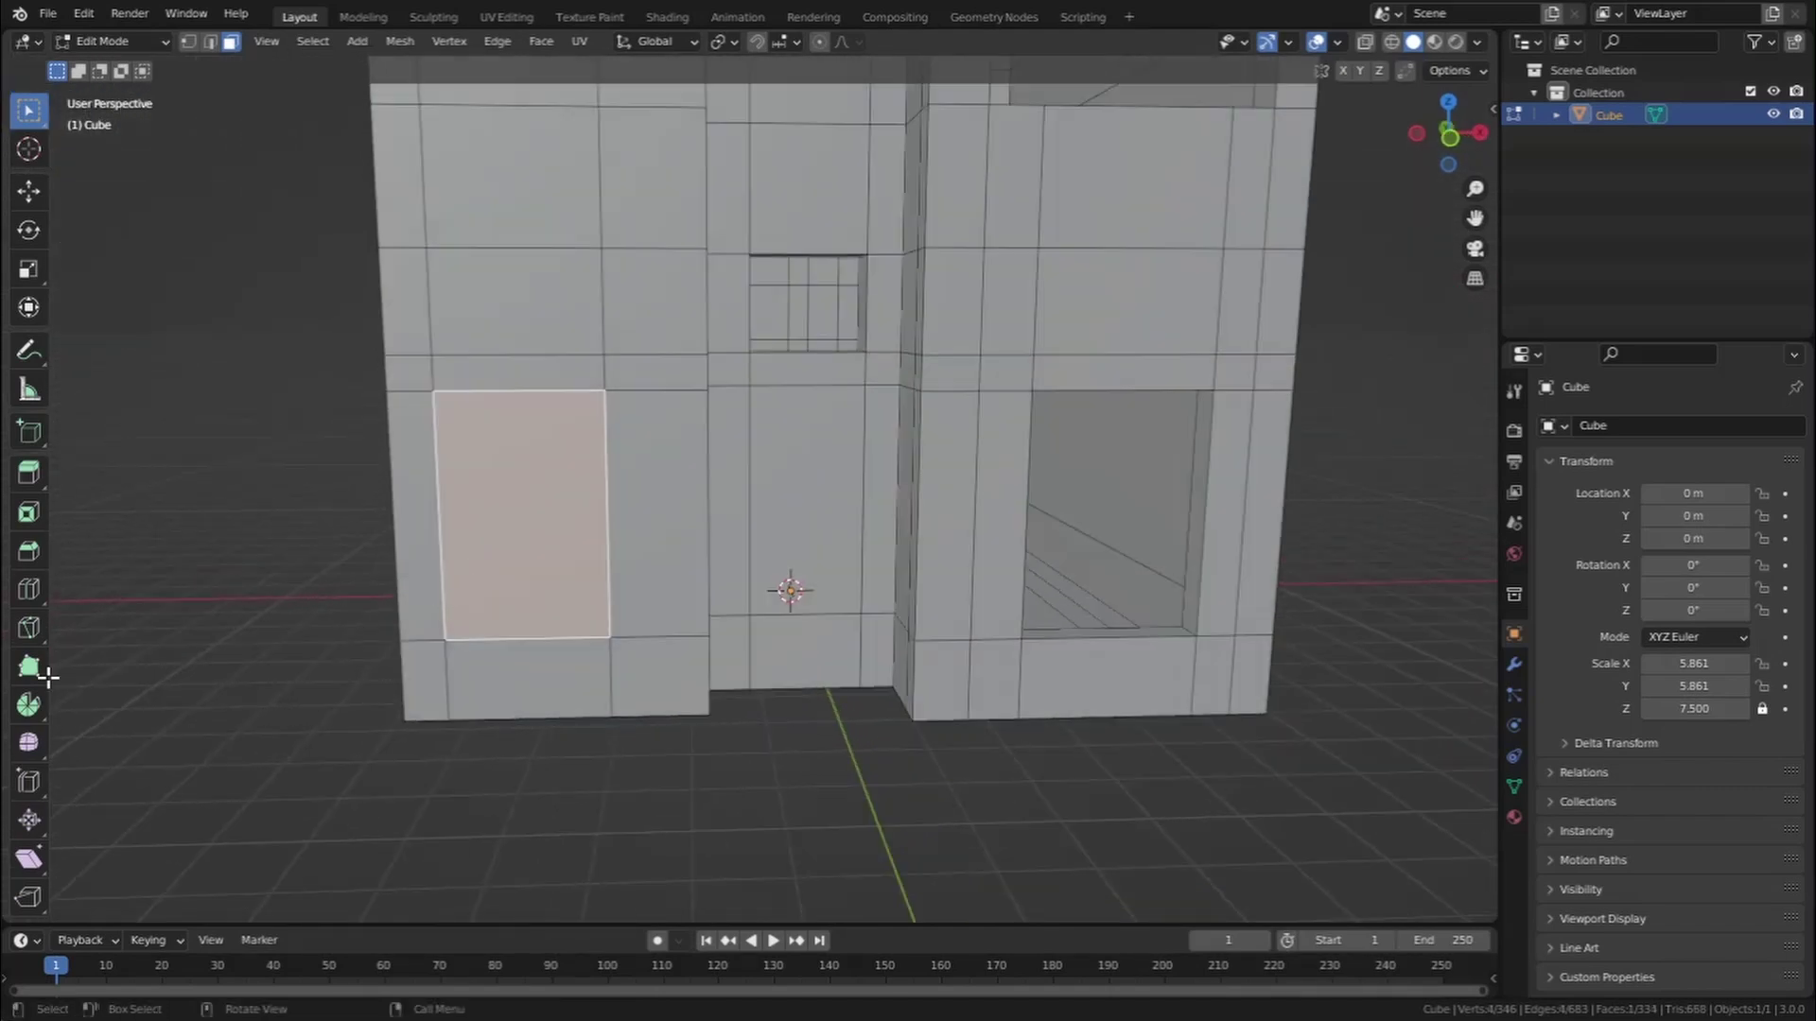
{"action": "left_click", "coordinate": [36, 588]}
{"action": "left_click_drag", "start_coordinate": [559, 247], "coordinate": [514, 247]}
{"action": "left_click", "coordinate": [41, 109]}
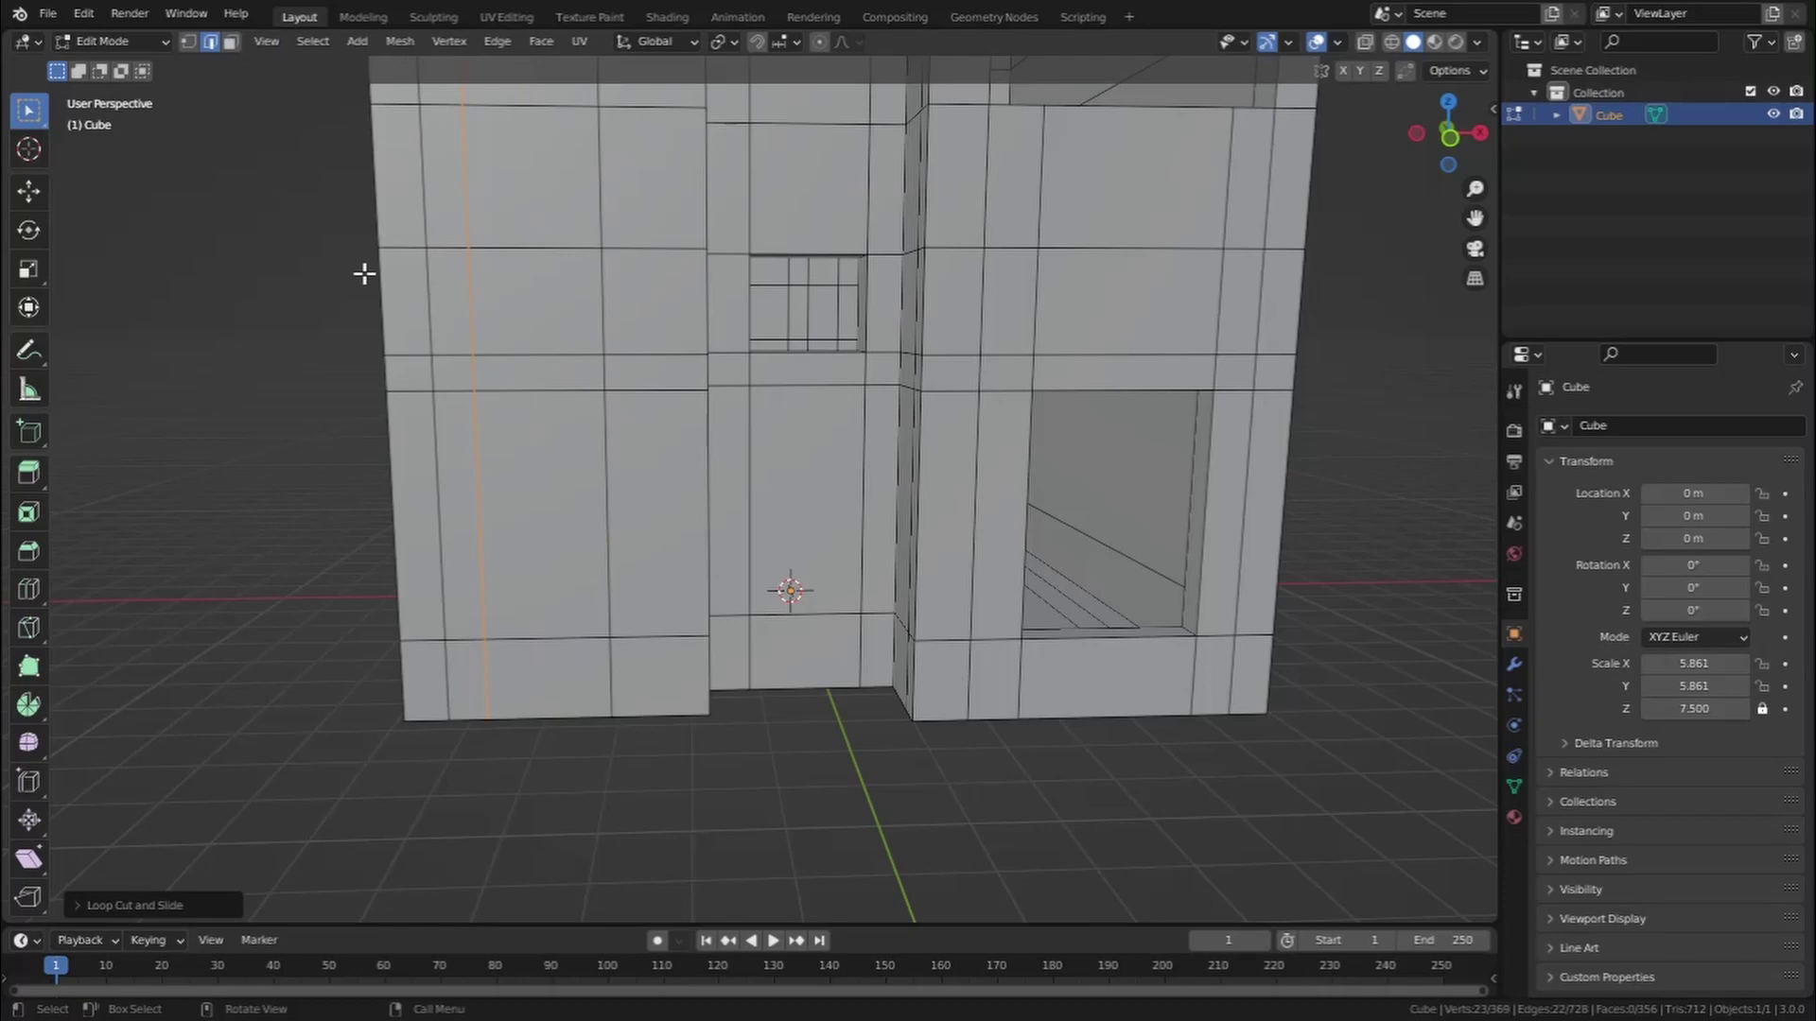
{"action": "left_click", "coordinate": [550, 511]}
Extrude the narrowed ground-floor face and the base face below it inward, and delete both to open a doorway
{"action": "left_click", "coordinate": [239, 38]}
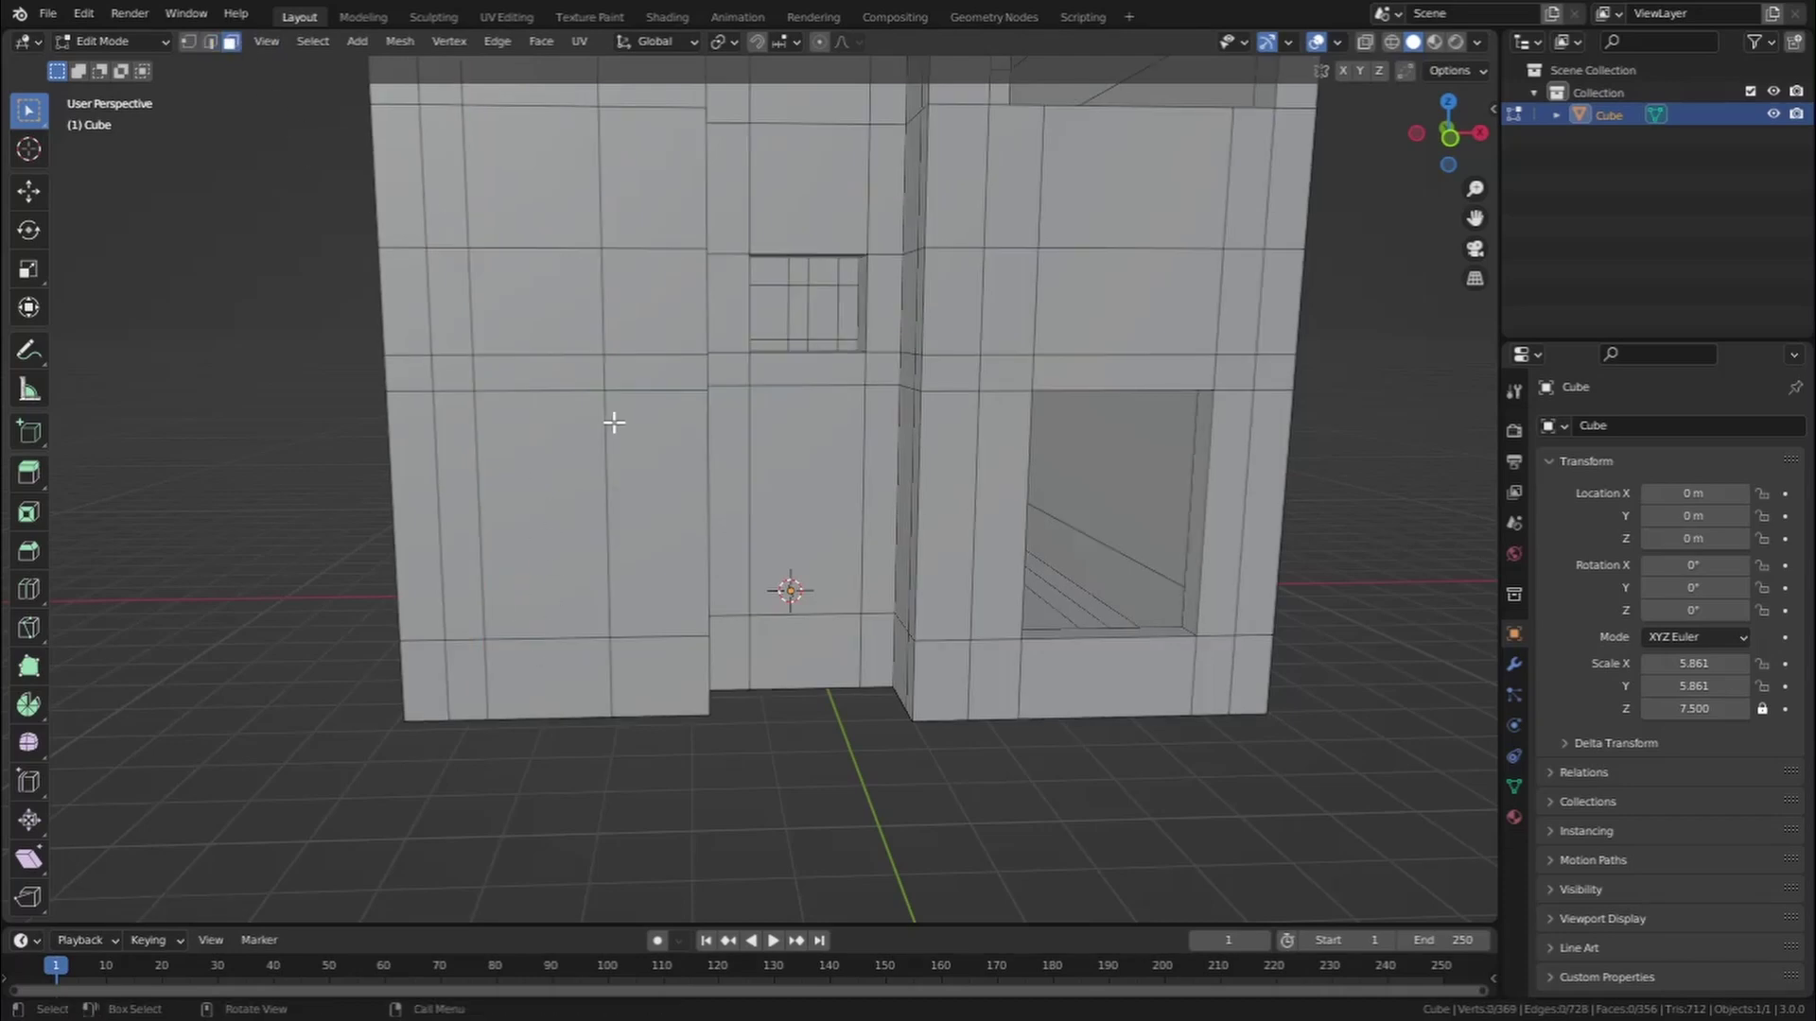
{"action": "left_click", "coordinate": [533, 465]}
{"action": "left_click", "coordinate": [588, 677], "text": "ctrl"}
{"action": "middle_click_drag", "start_coordinate": [637, 669], "coordinate": [813, 672]}
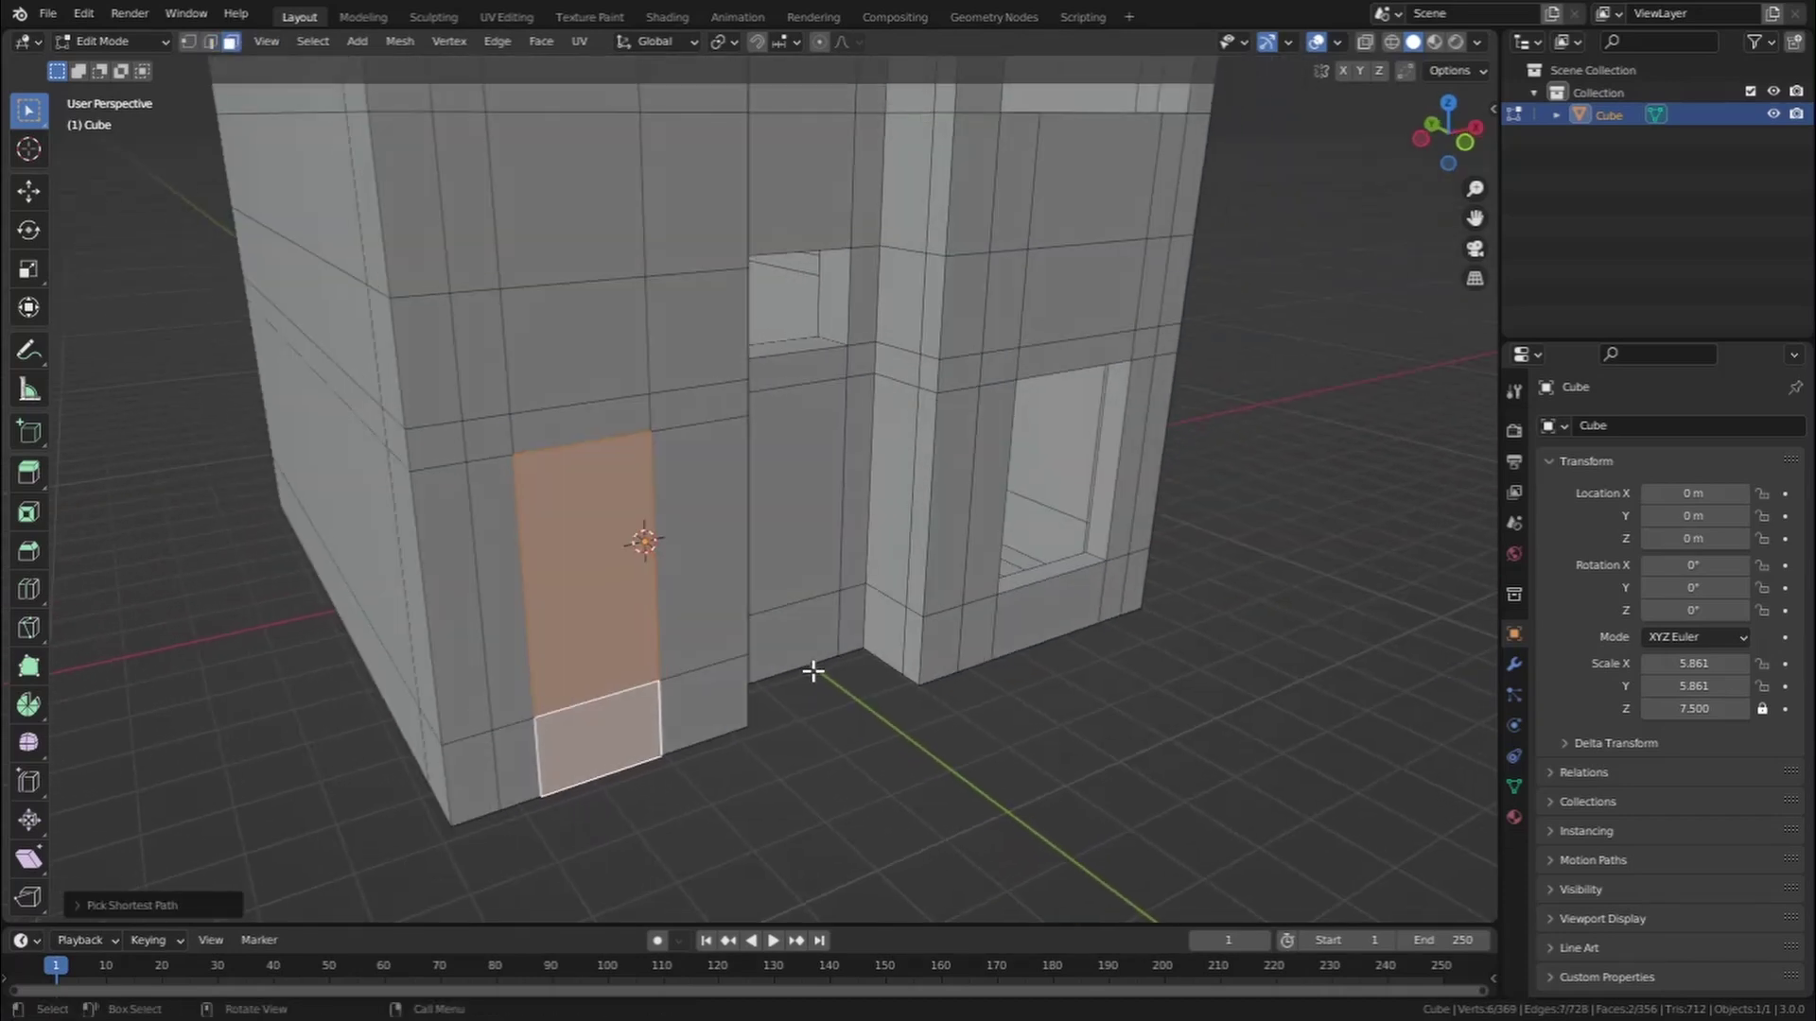
{"action": "key", "text": "e"}
{"action": "left_click", "coordinate": [785, 659]}
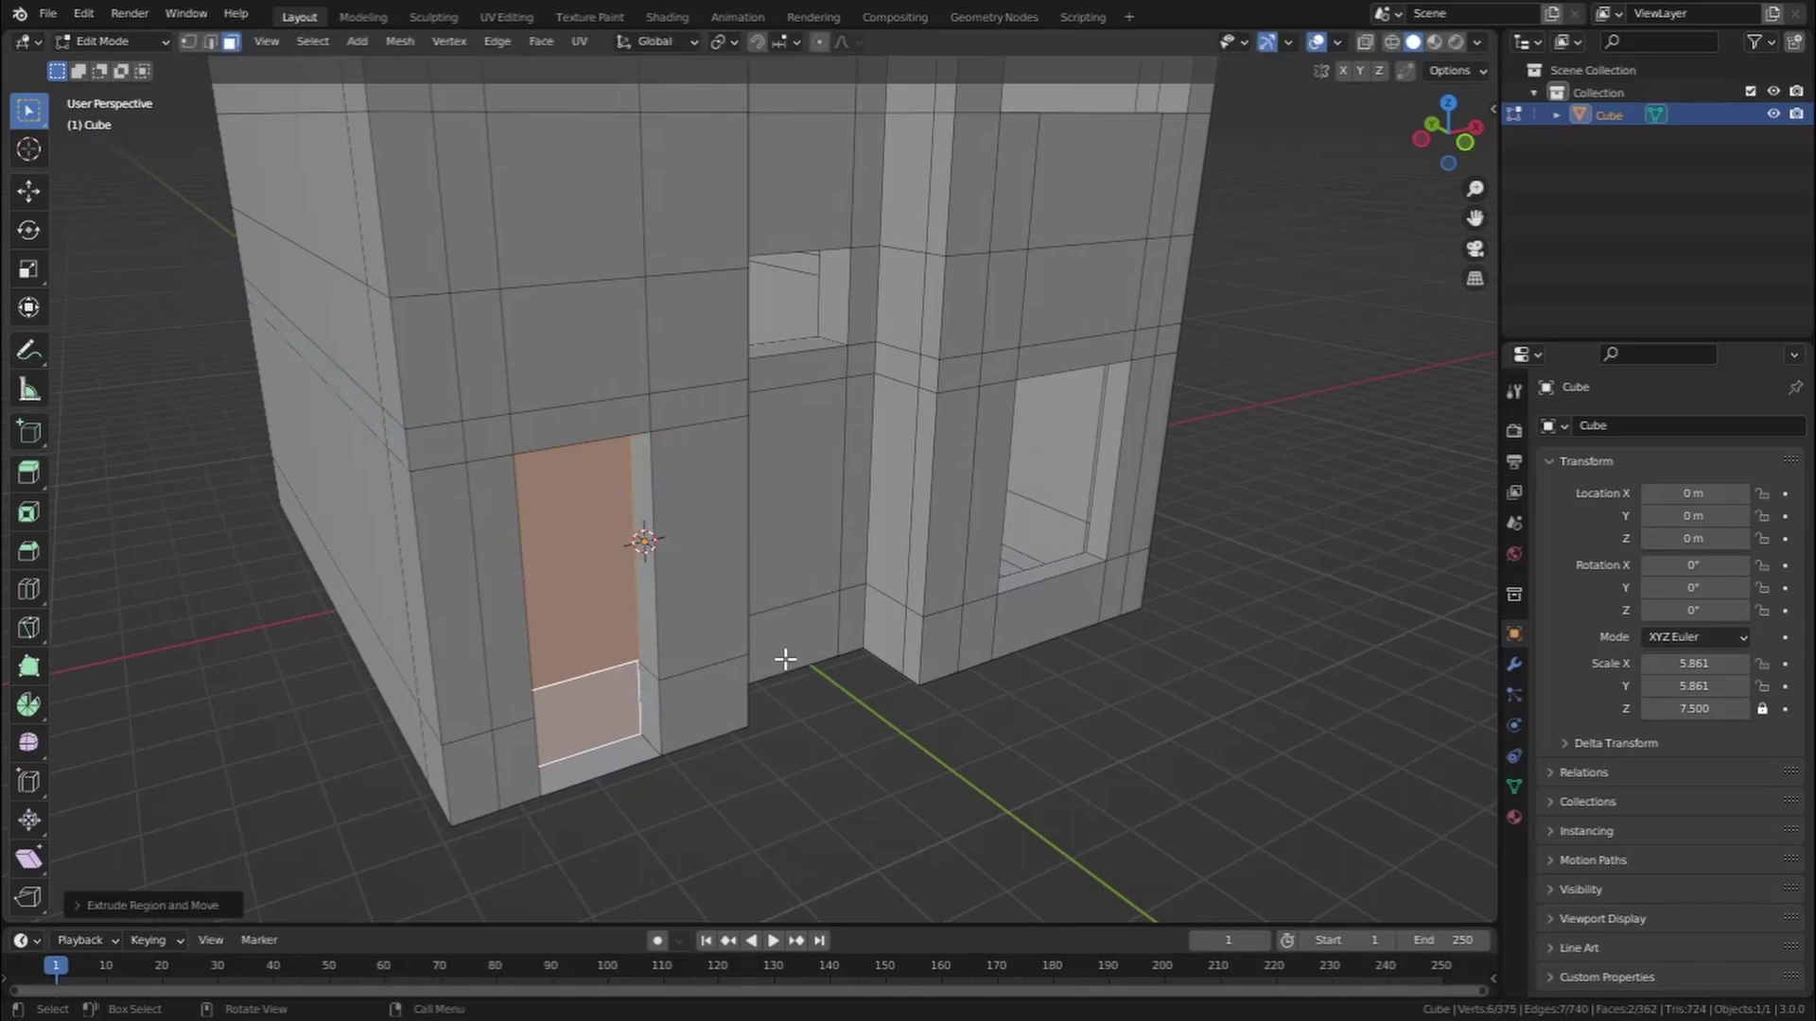
{"action": "key", "text": "x"}
{"action": "left_click", "coordinate": [785, 659]}
{"action": "scroll", "coordinate": [831, 596], "scroll_direction": "down", "scroll_amount": 5}
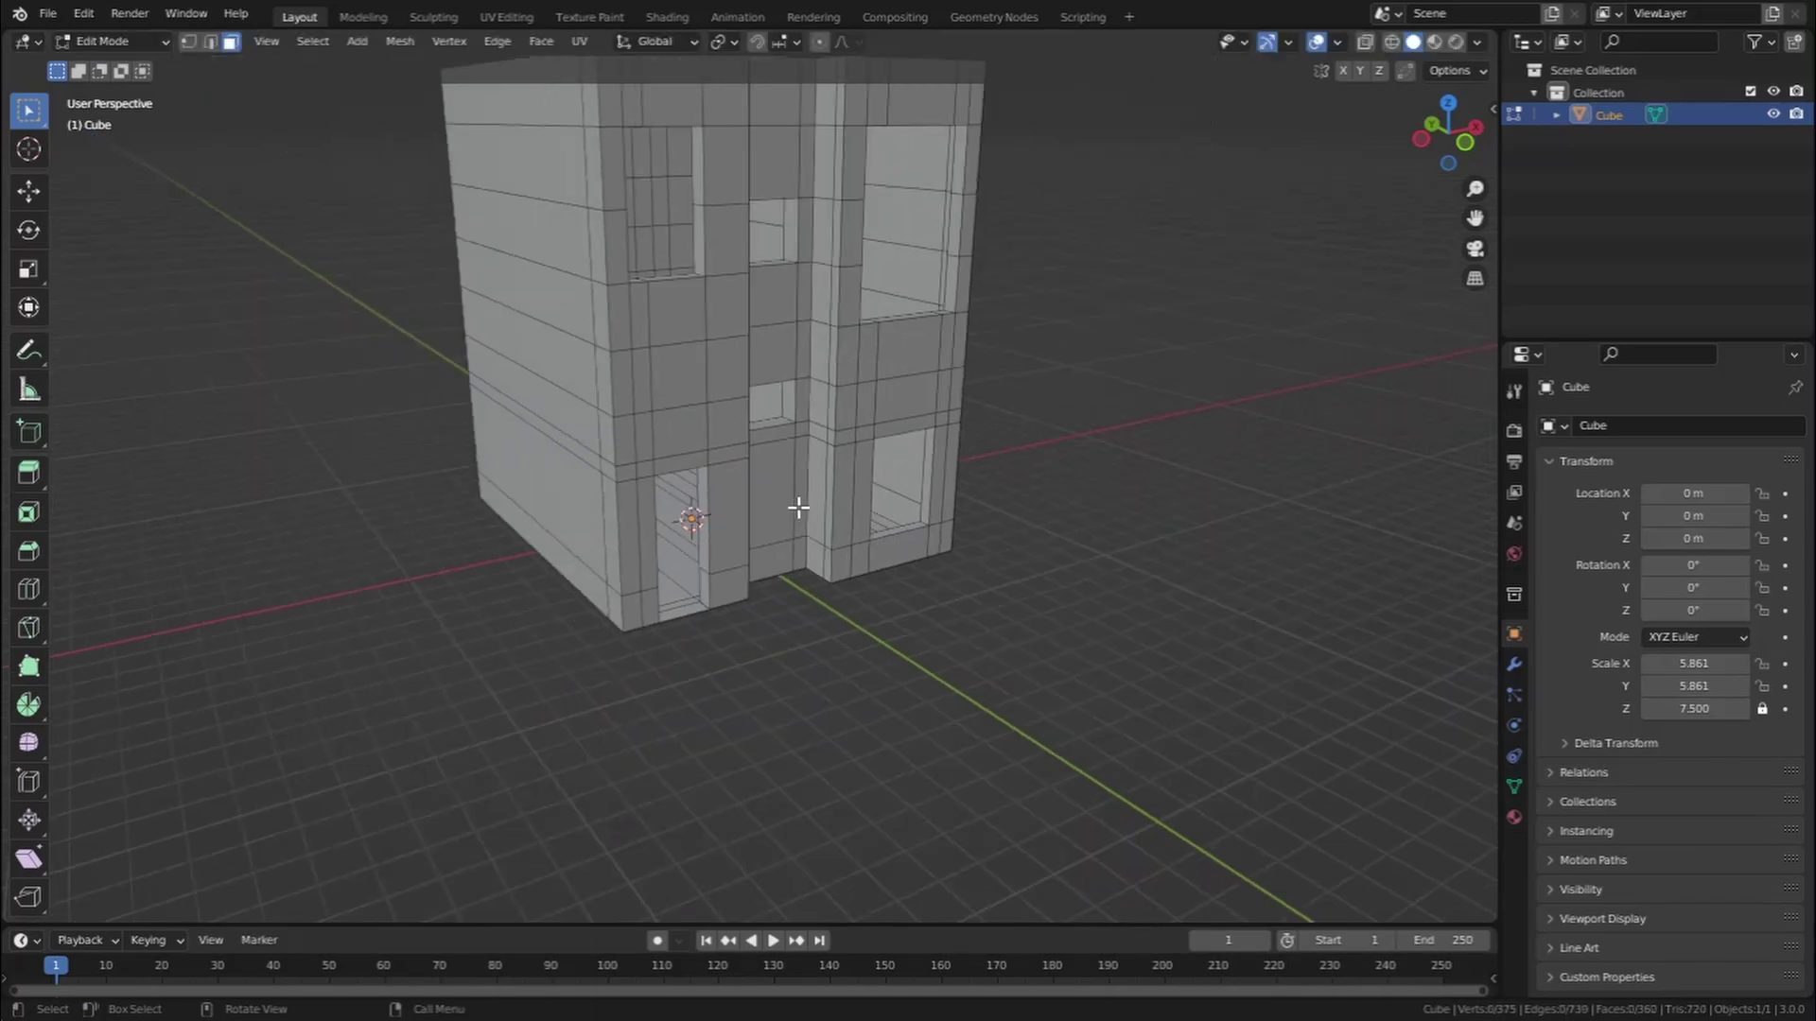
{"action": "middle_click_drag", "start_coordinate": [798, 508], "coordinate": [754, 534]}
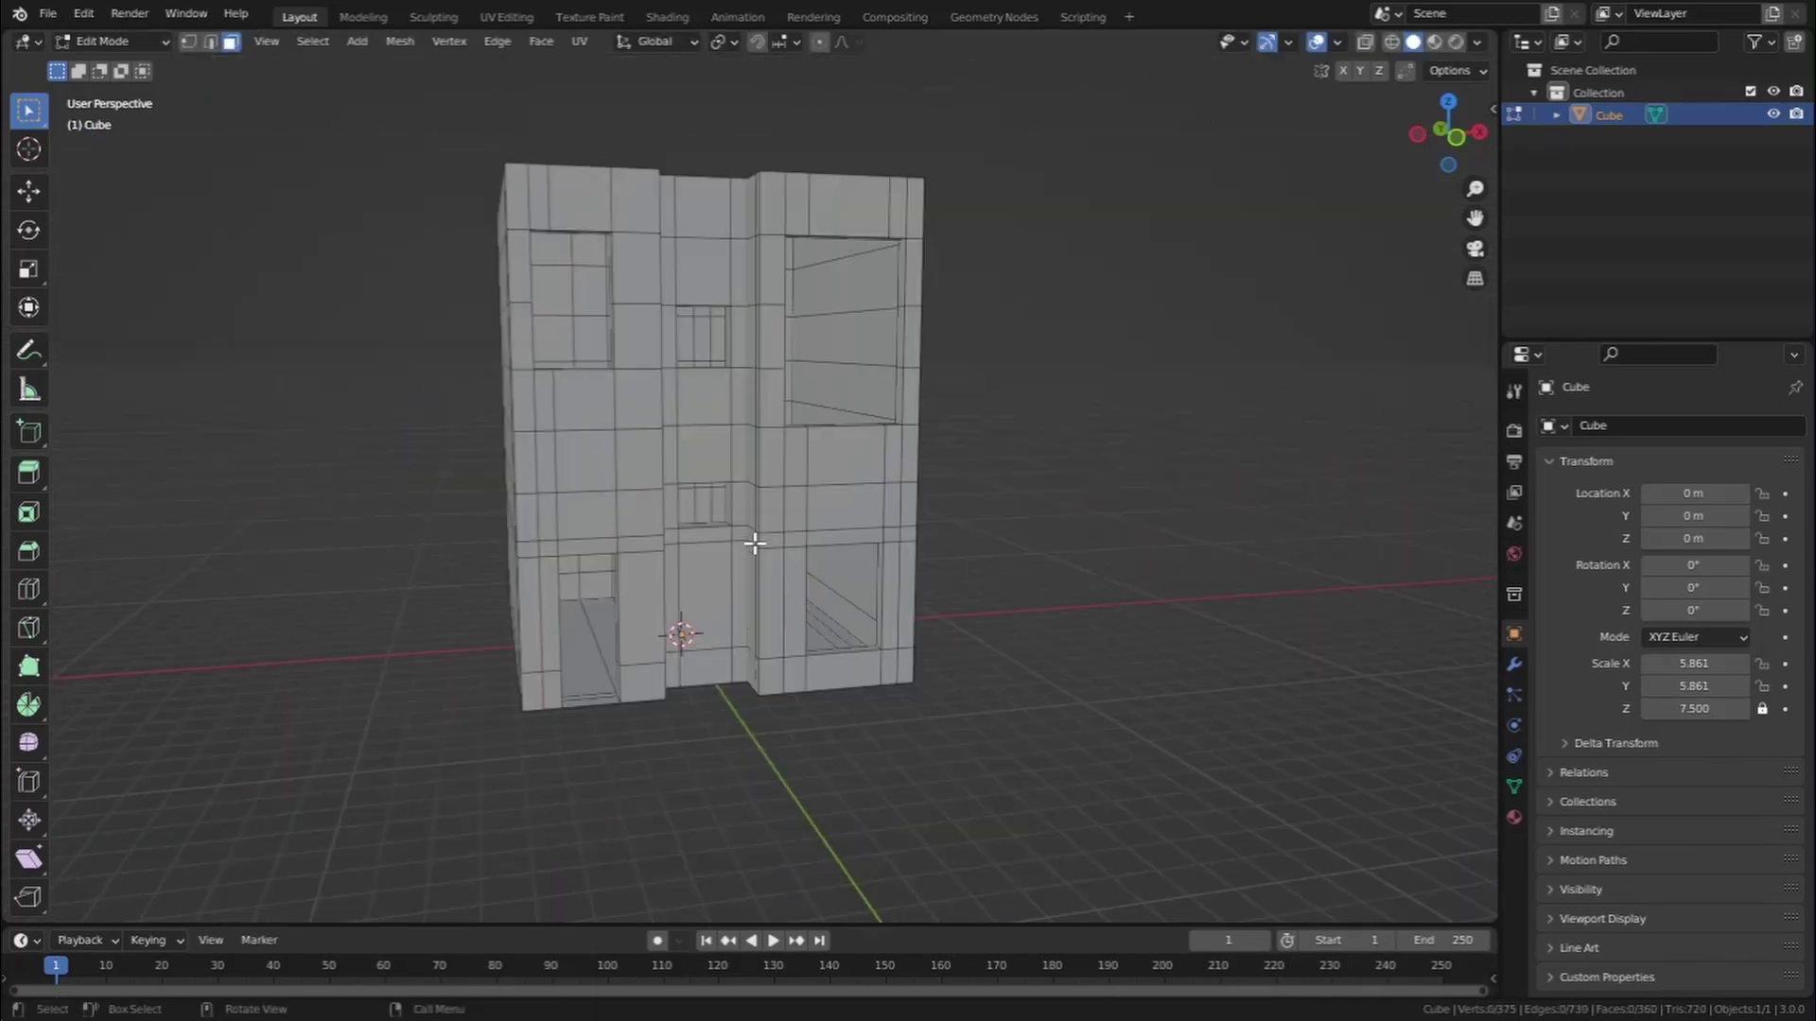
Return to Object Mode and search the add-ons in Preferences for "arc"
{"action": "left_click", "coordinate": [109, 41]}
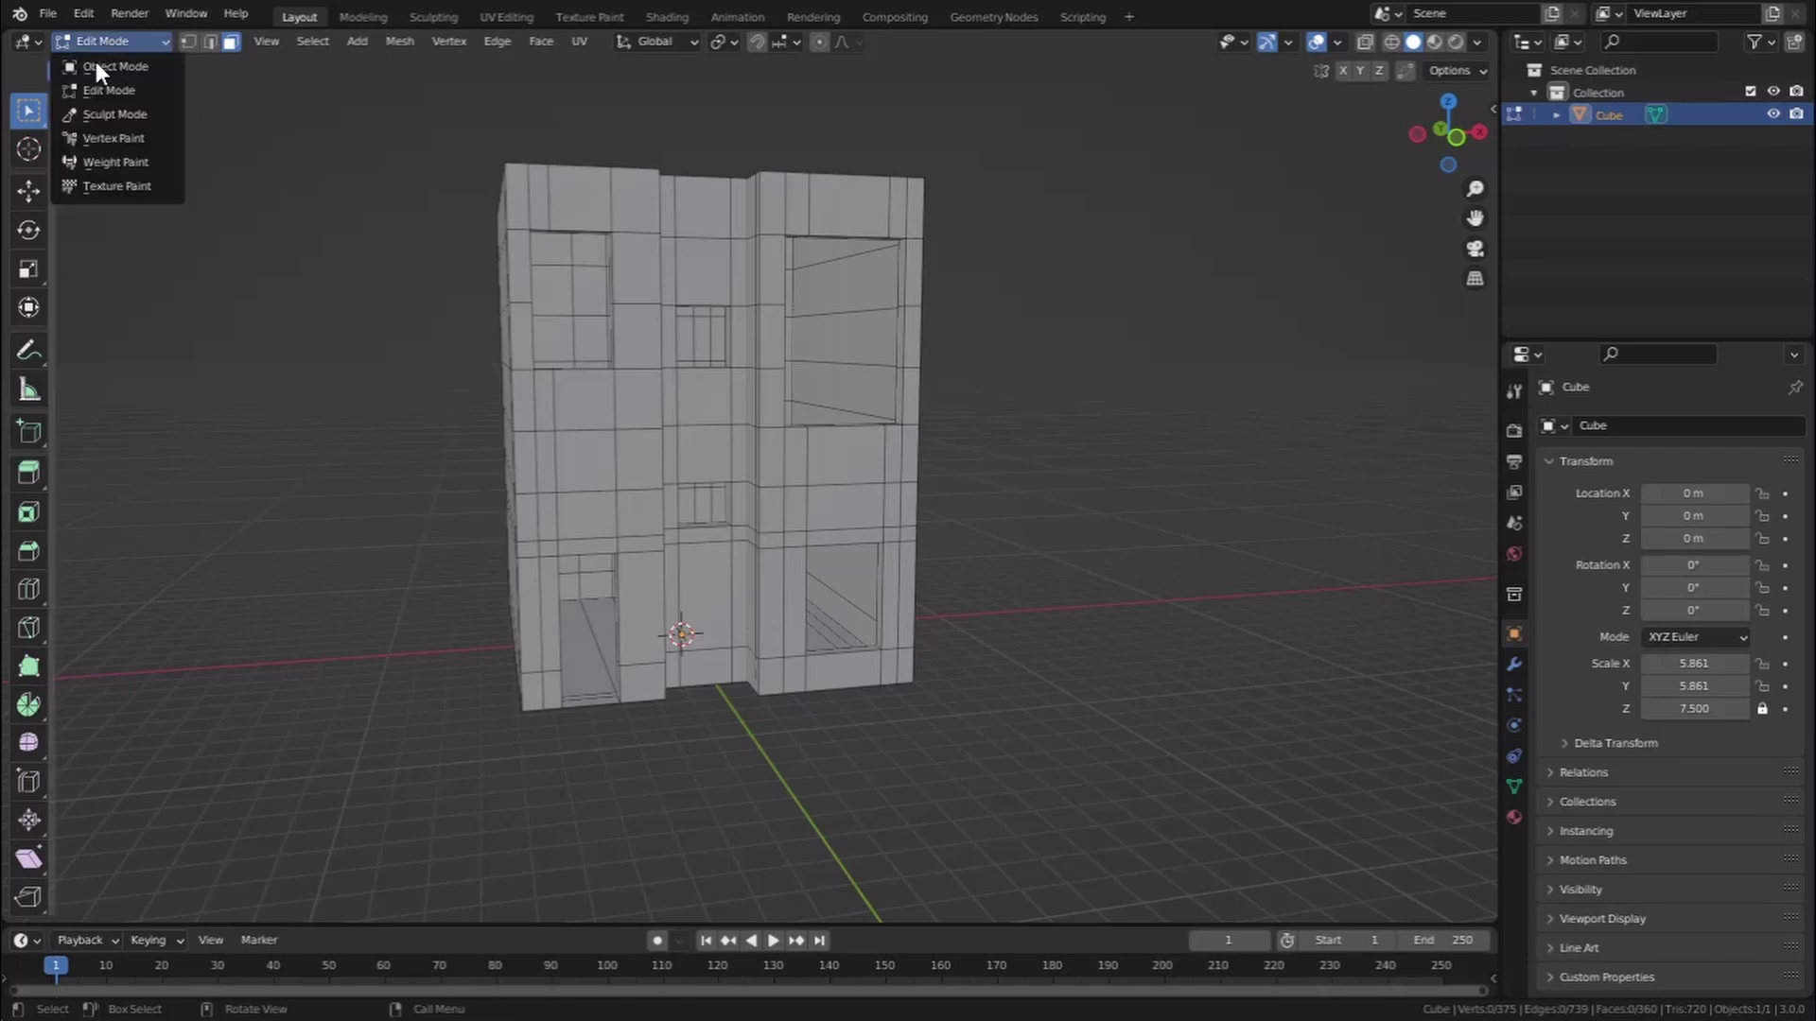
{"action": "left_click", "coordinate": [109, 59]}
{"action": "left_click", "coordinate": [85, 13]}
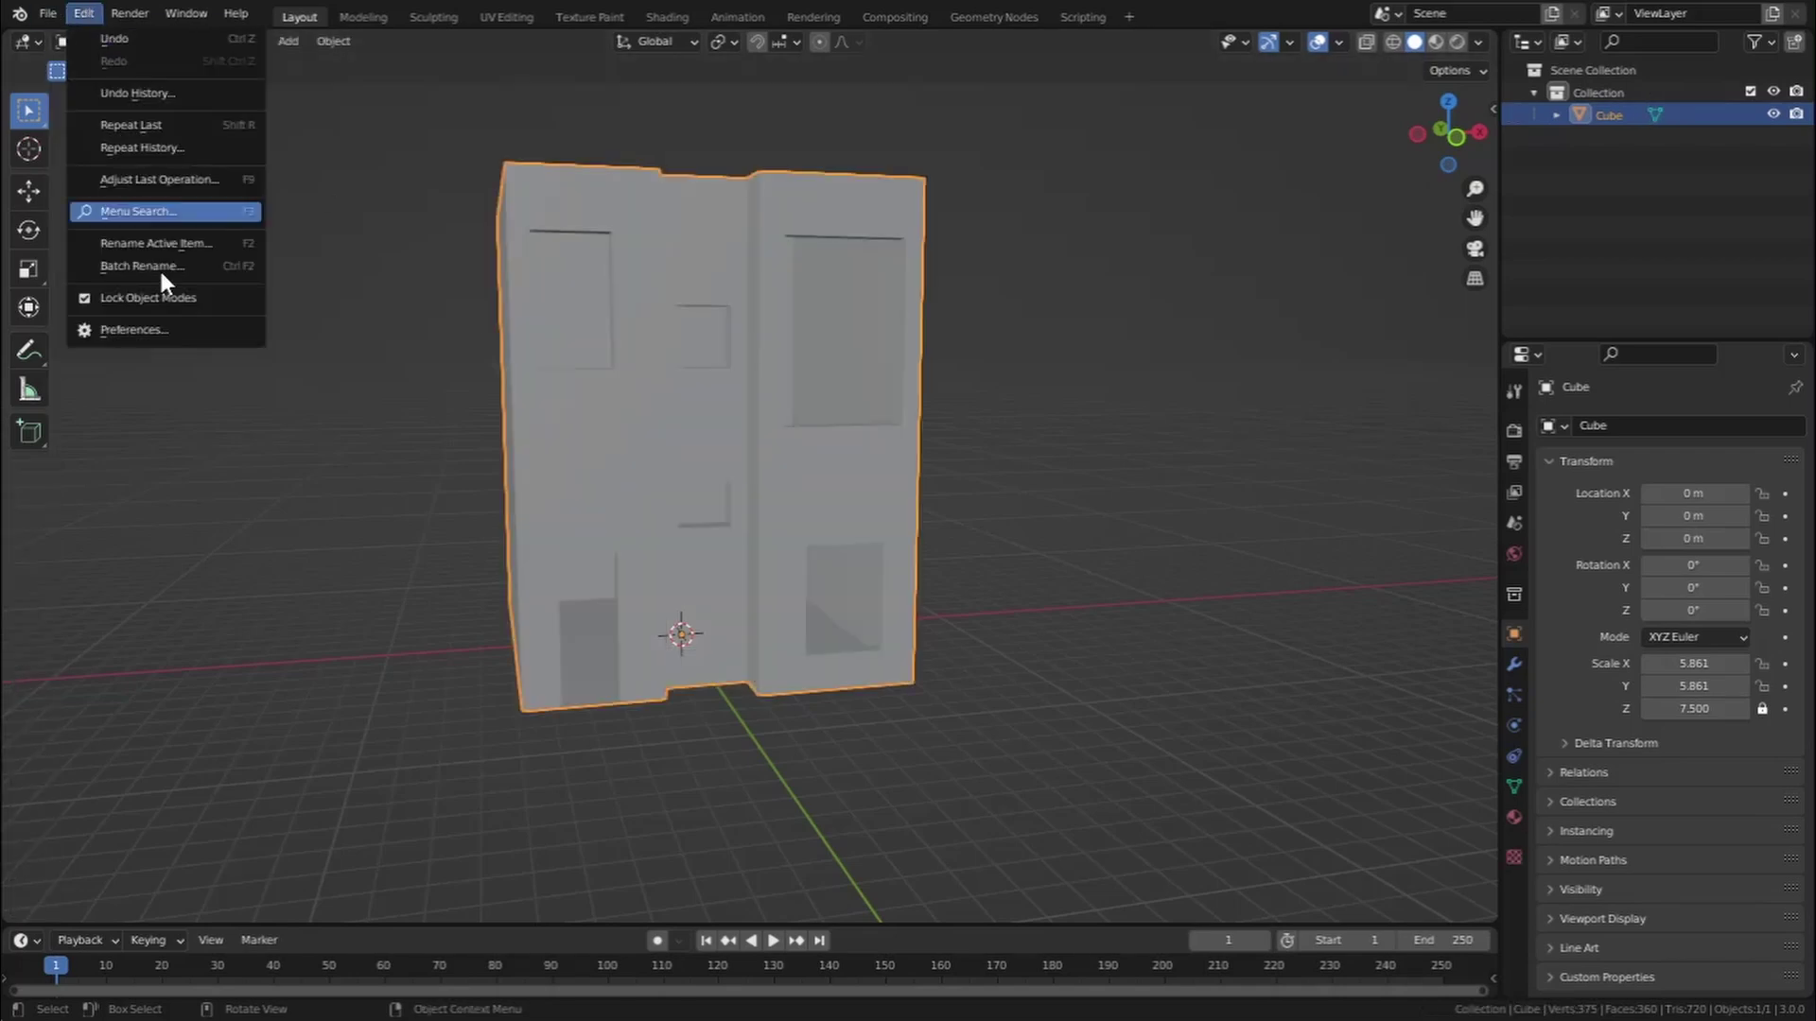
{"action": "left_click", "coordinate": [170, 333]}
{"action": "left_click", "coordinate": [529, 122]}
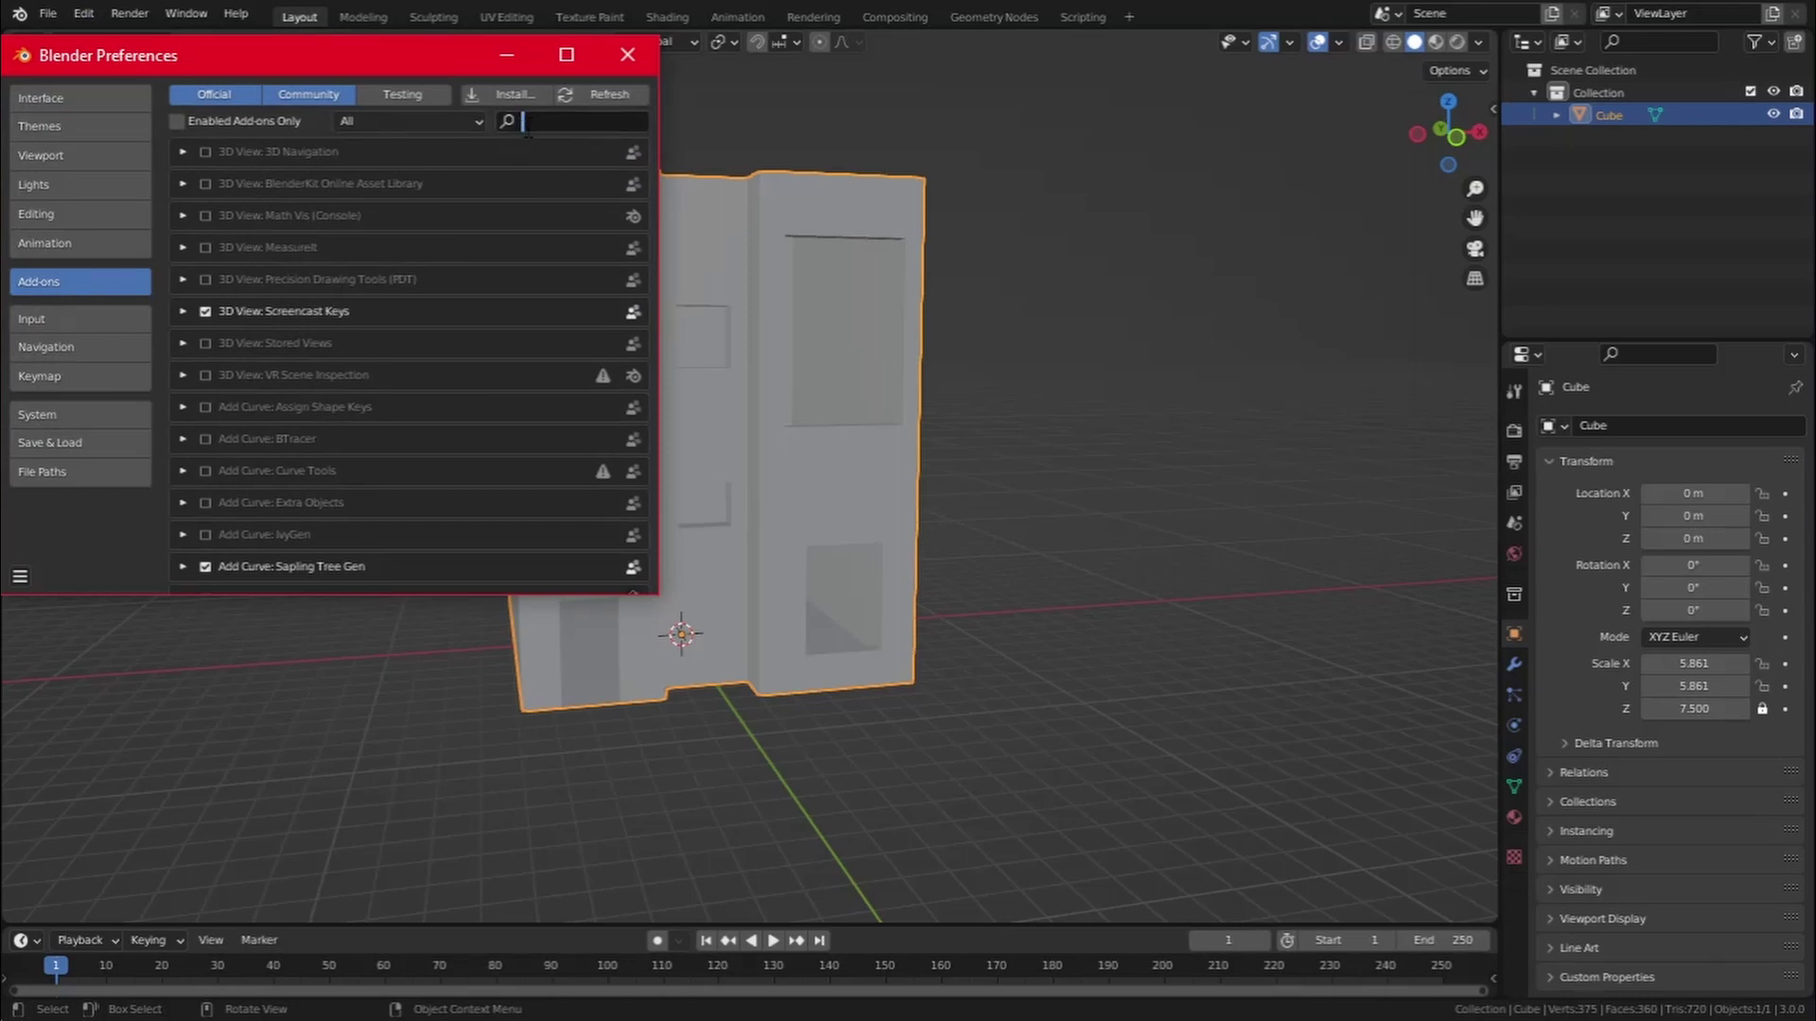
{"action": "type", "text": "arc"}
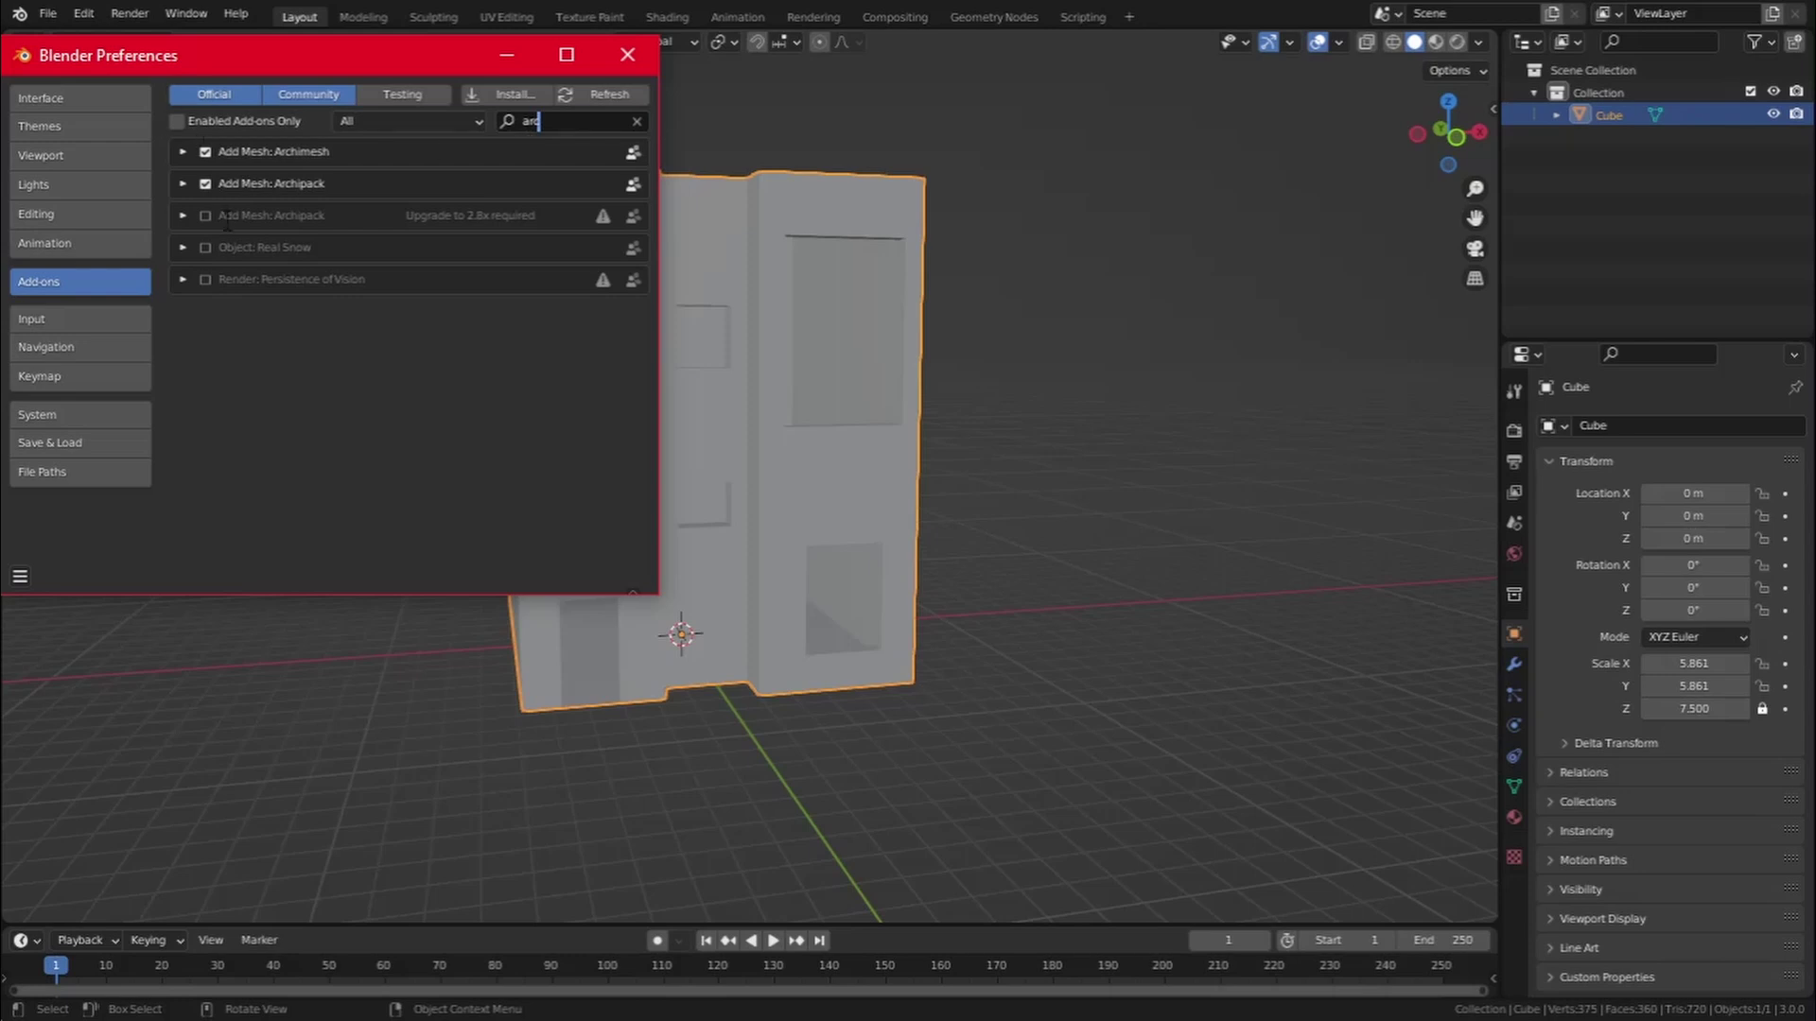
{"action": "left_click", "coordinate": [629, 54]}
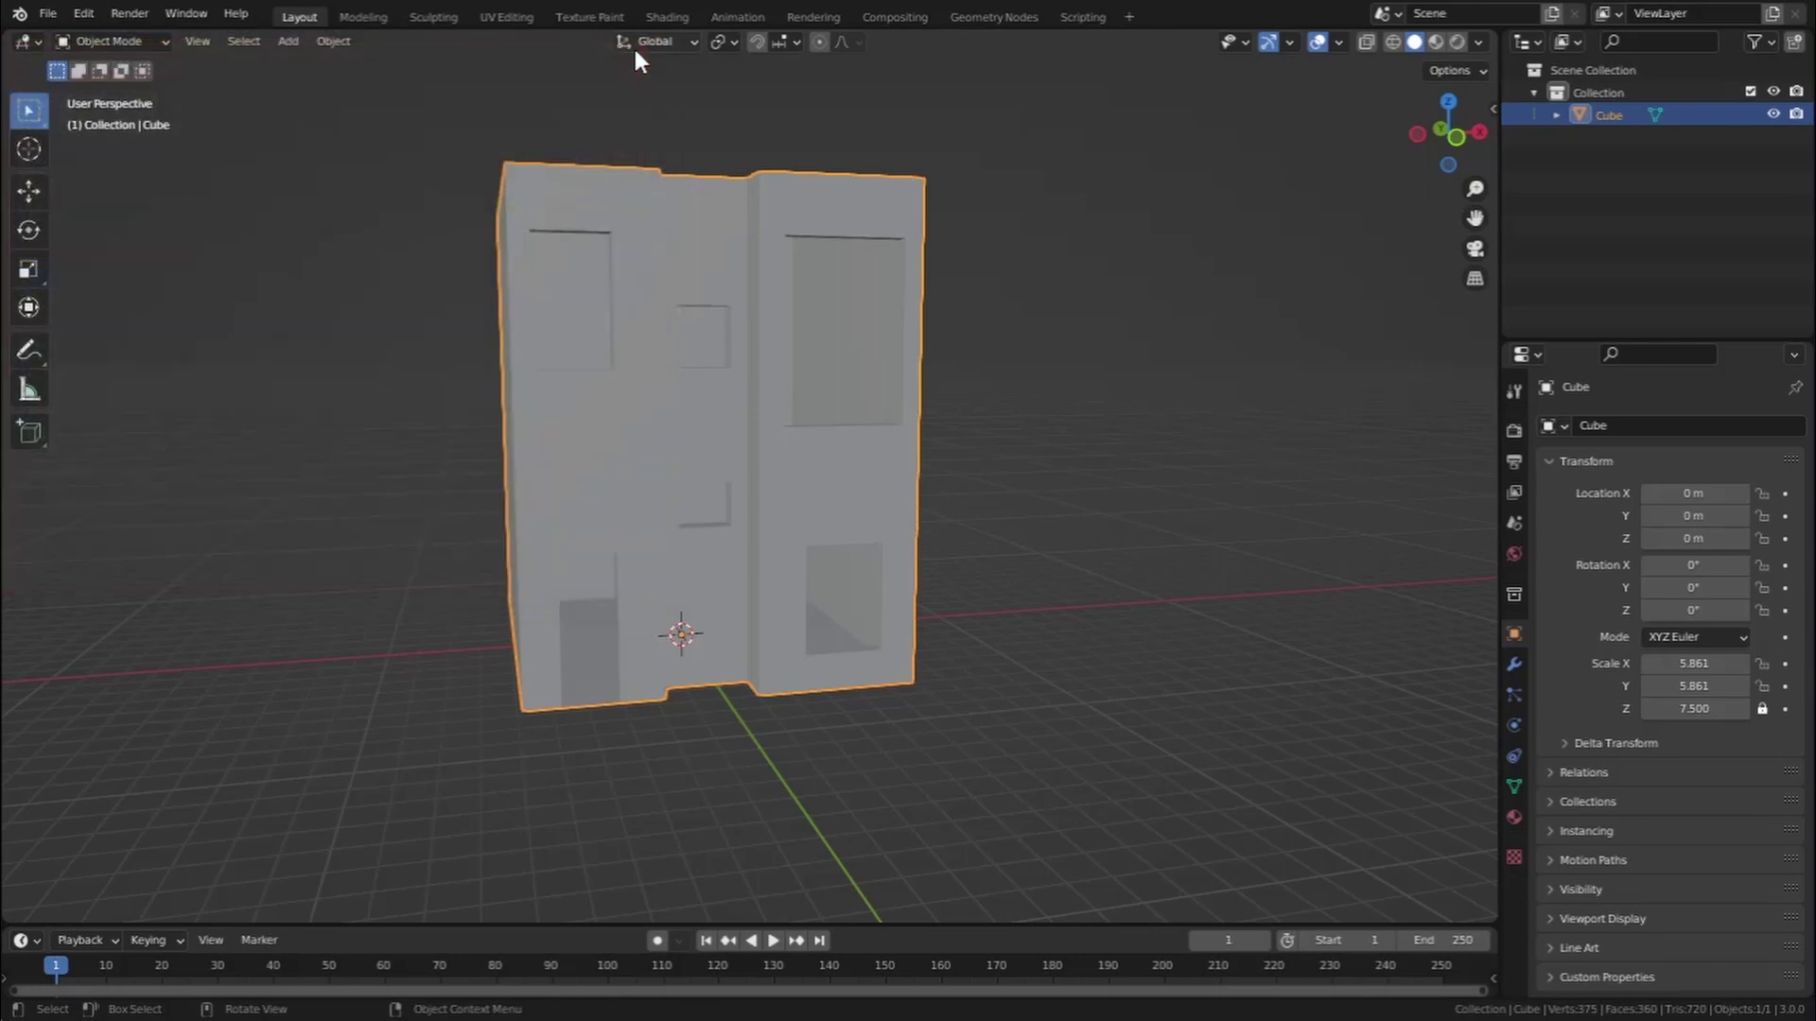
Add an Archipack window using the 240x210 rail 3 preset
{"action": "left_click", "coordinate": [289, 41]}
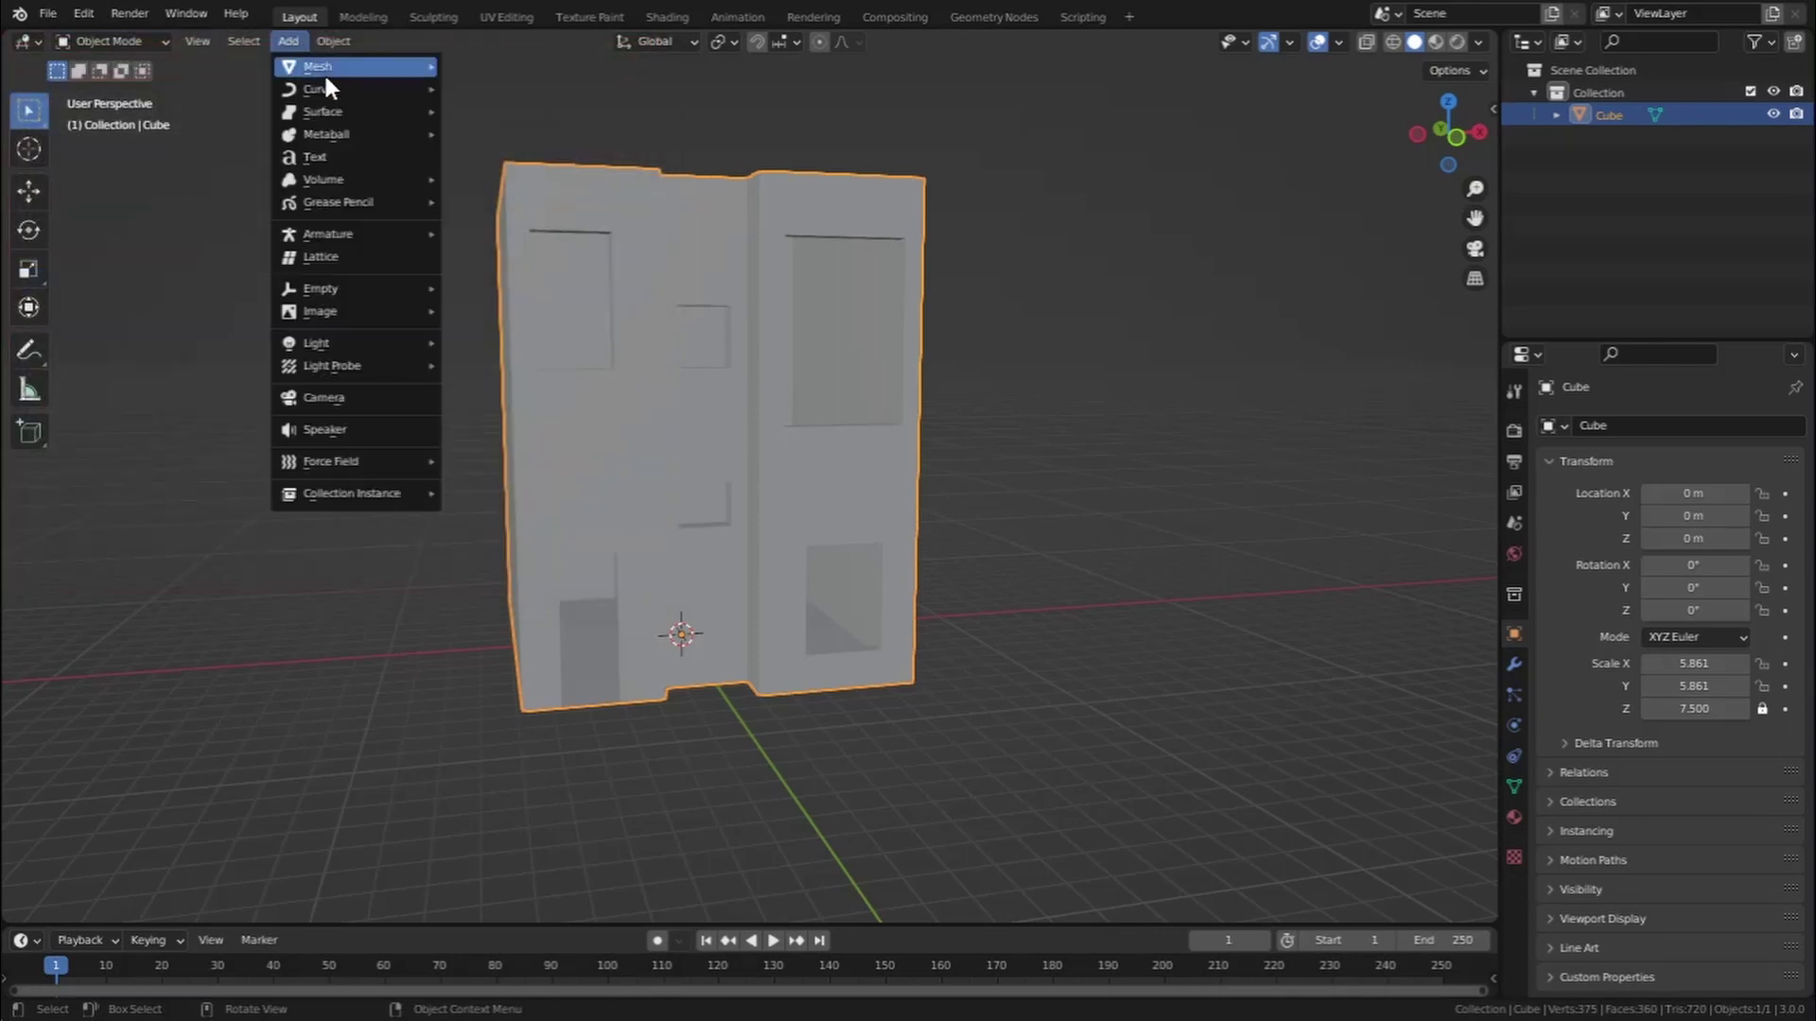
{"action": "mouse_move", "coordinate": [375, 68]}
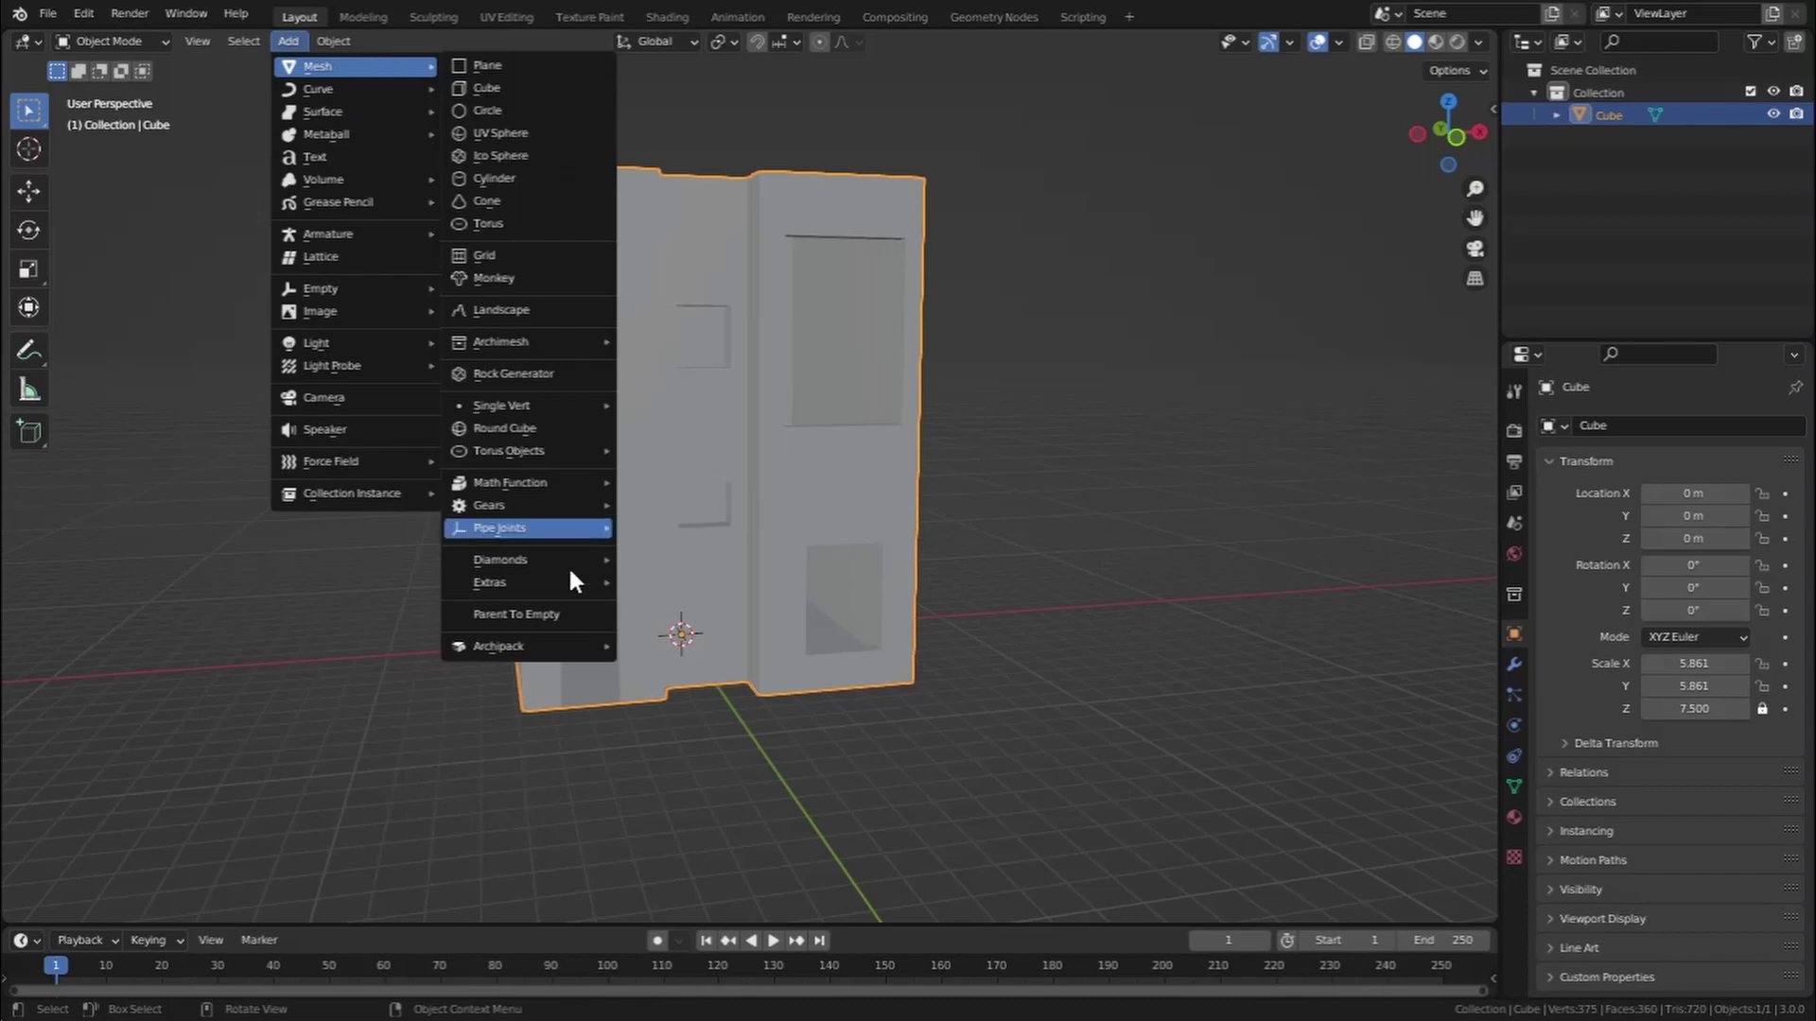
{"action": "mouse_move", "coordinate": [556, 641]}
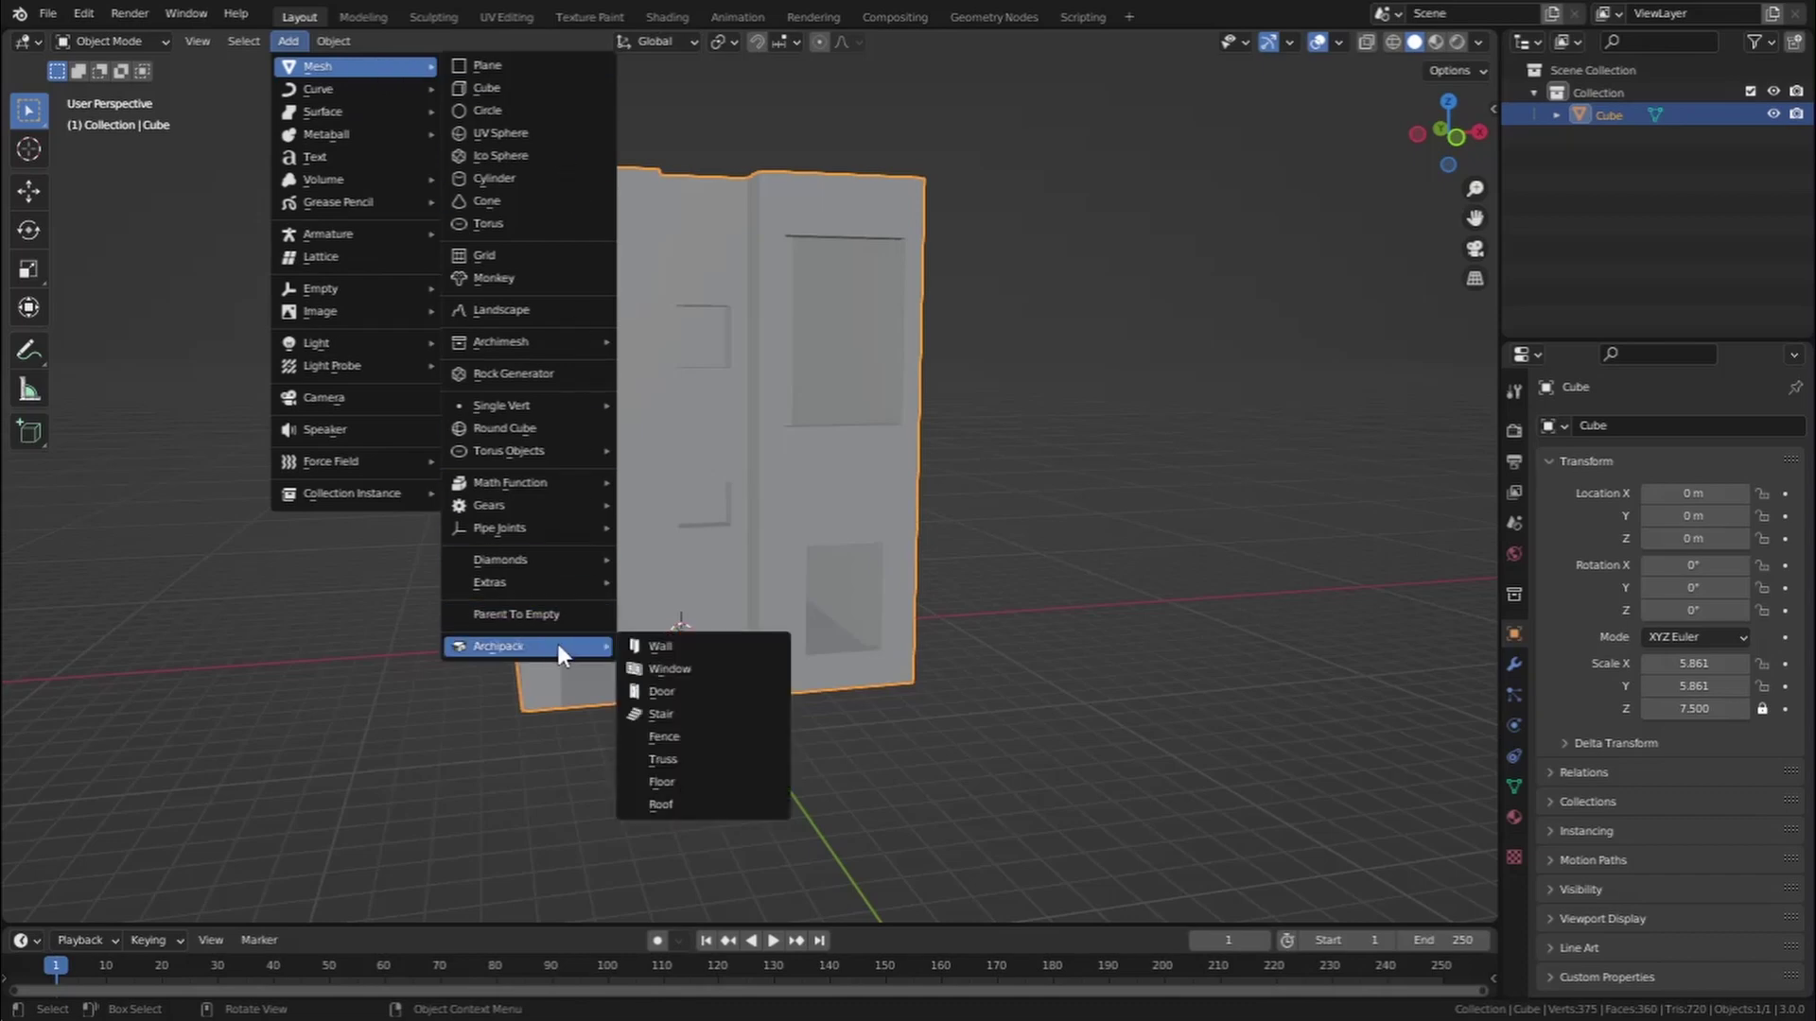
{"action": "left_click", "coordinate": [654, 661]}
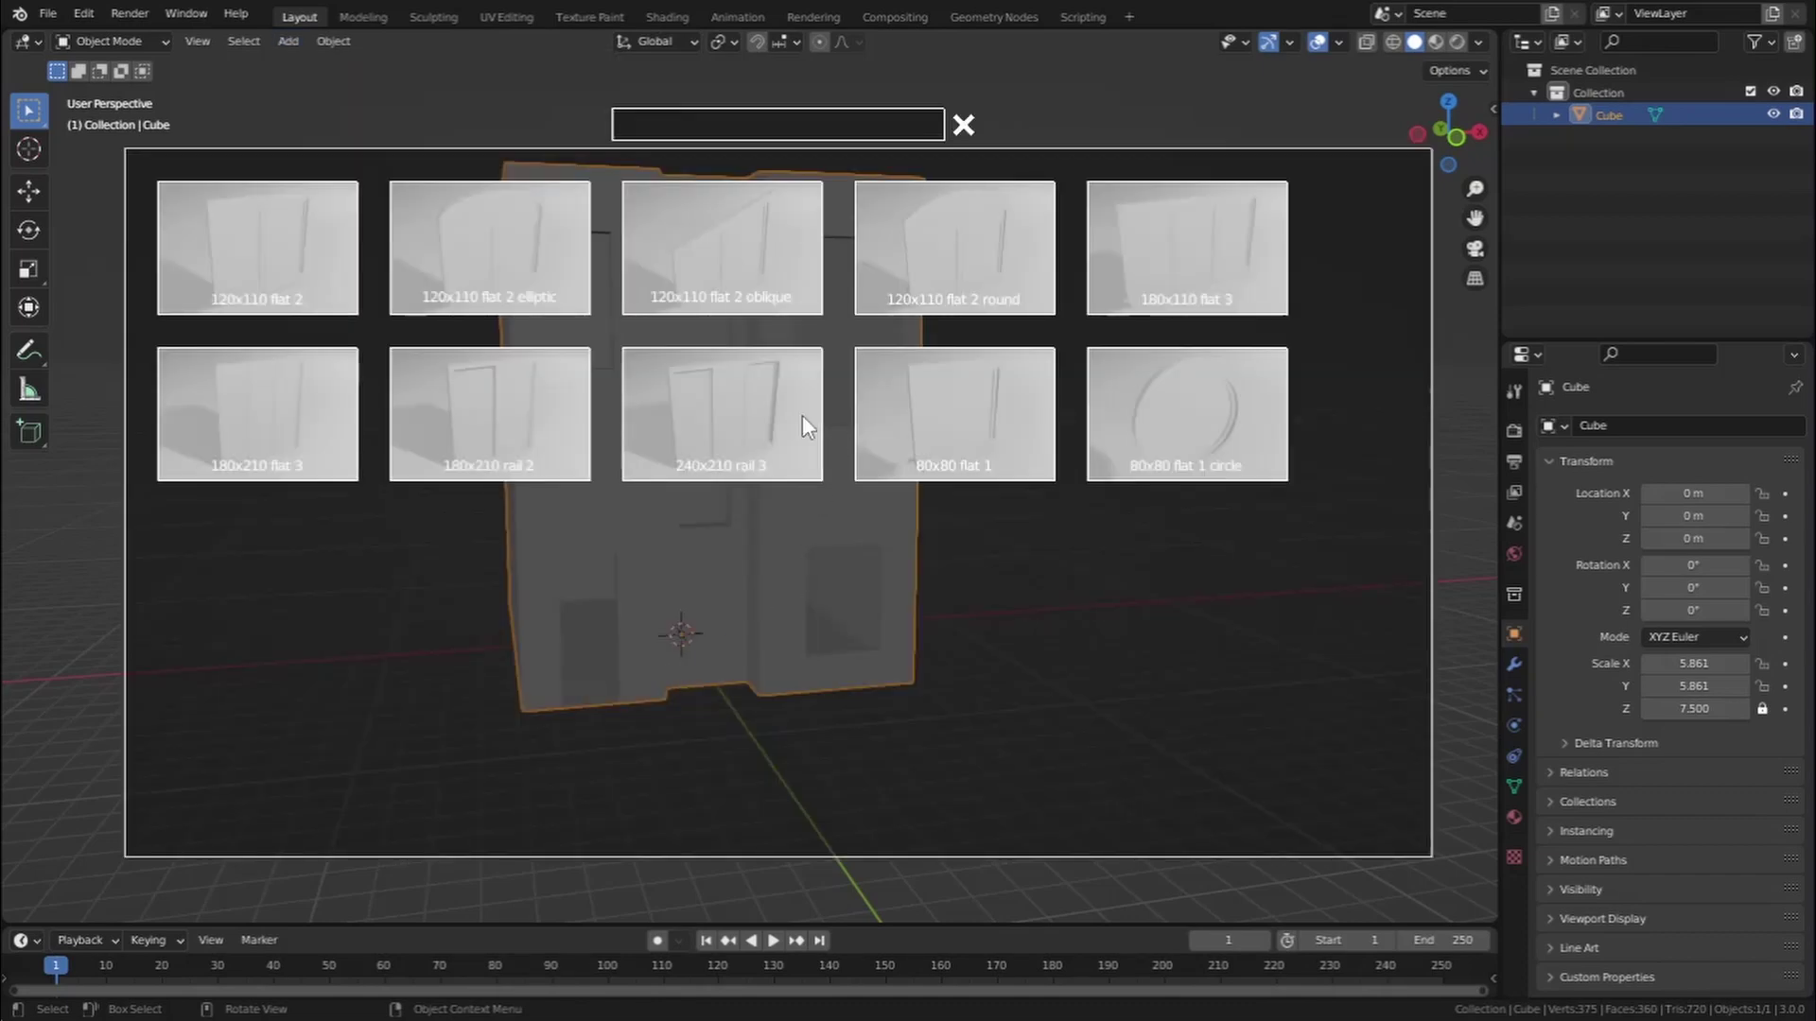
{"action": "left_click", "coordinate": [753, 420]}
Raise the window to about 9.14 m along Z and bring it in front of the facade, to about -7.3 m along Y
{"action": "mouse_move", "coordinate": [732, 478]}
{"action": "middle_mouse_down"}
{"action": "mouse_move", "coordinate": [751, 413]}
{"action": "mouse_move", "coordinate": [736, 509]}
{"action": "middle_mouse_up"}
{"action": "scroll", "coordinate": [750, 416], "scroll_direction": "up", "scroll_amount": 1}
{"action": "key", "text": "g"}
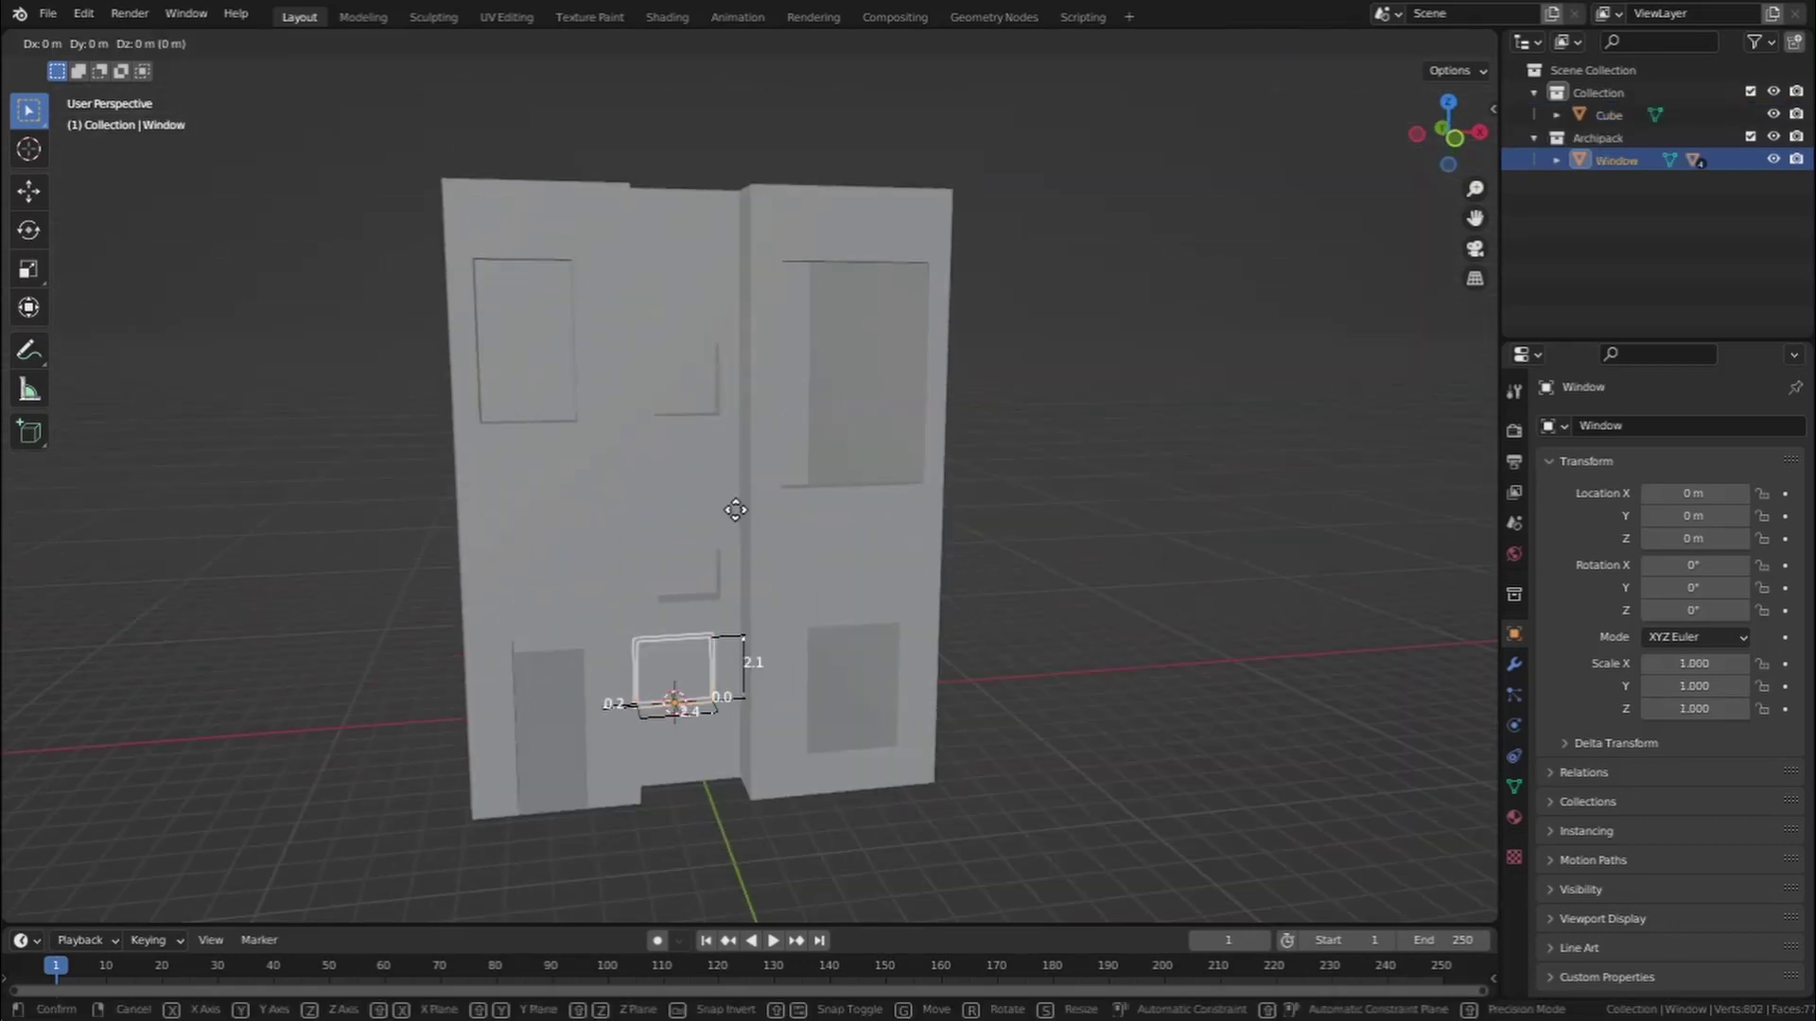
{"action": "key", "text": "z"}
{"action": "left_click", "coordinate": [795, 223]}
{"action": "key", "text": "g"}
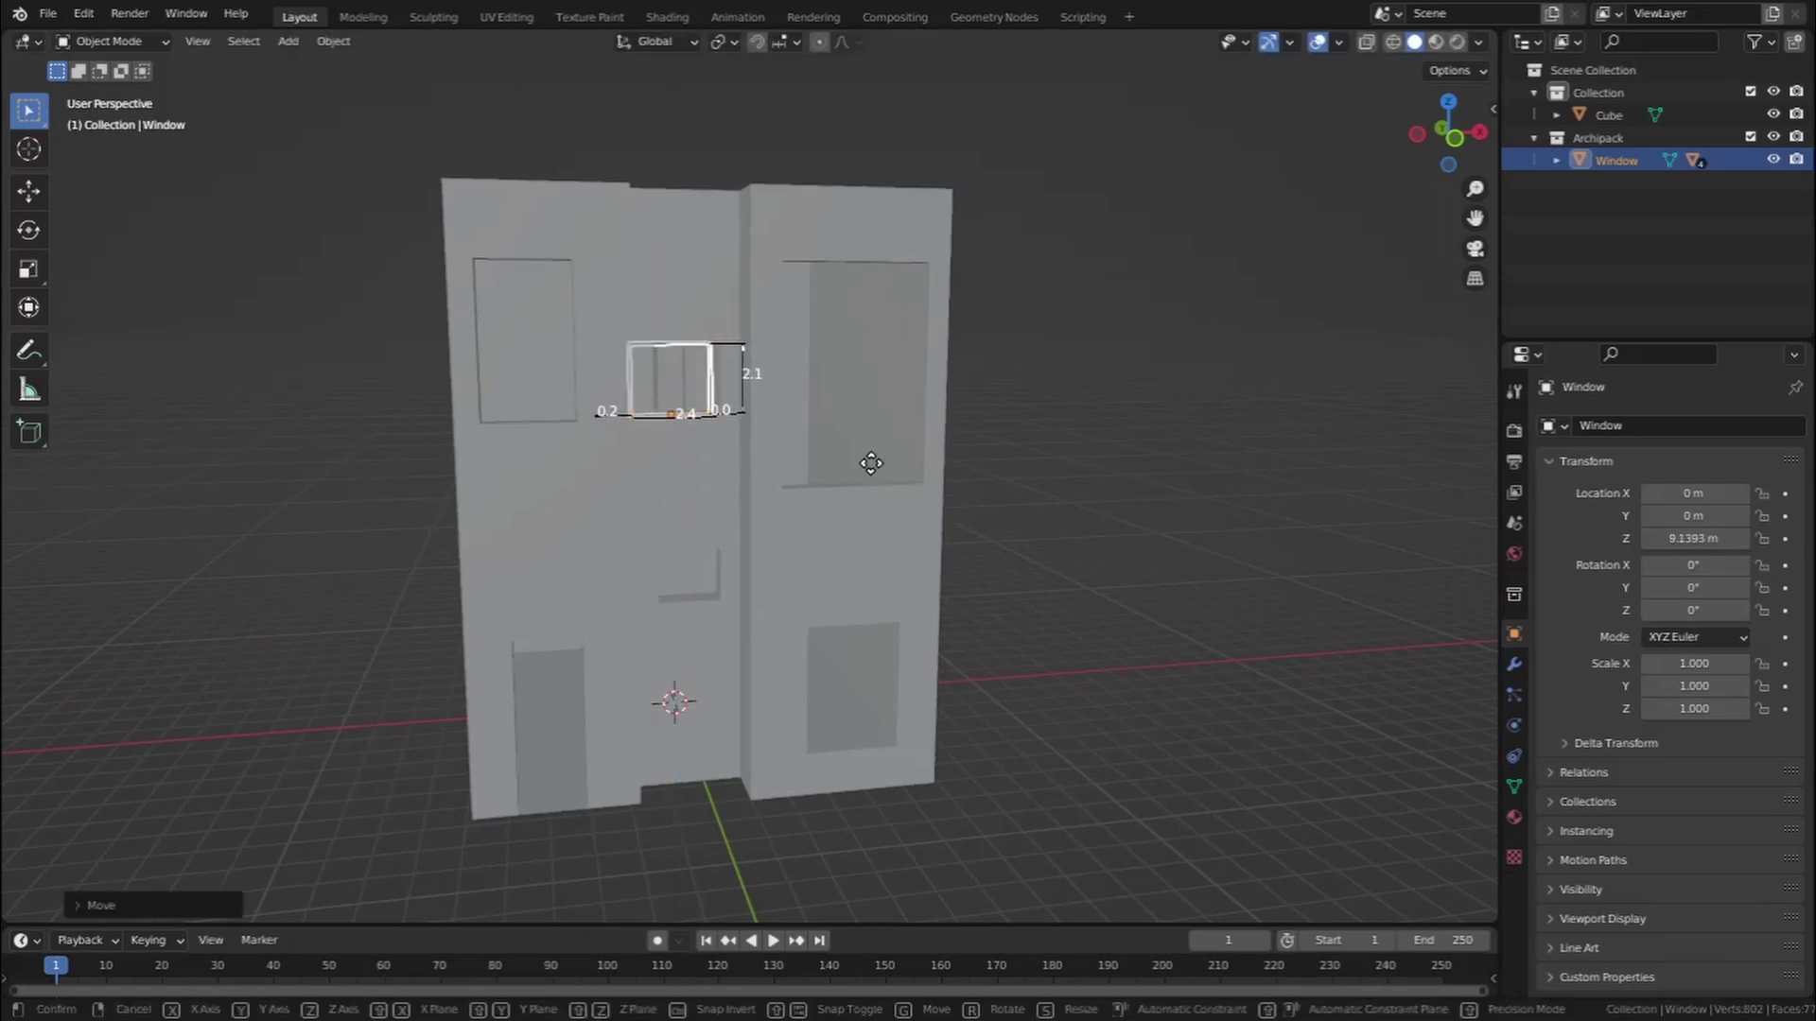
{"action": "key", "text": "y"}
{"action": "left_click", "coordinate": [973, 510]}
{"action": "middle_click_drag", "start_coordinate": [973, 510], "coordinate": [792, 511]}
{"action": "key", "text": "g"}
{"action": "key", "text": "y"}
{"action": "left_click", "coordinate": [1010, 439]}
Align the window with the base of the wider column's tall opening, at about 3.51 m in X and 7.94 m in Z
{"action": "scroll", "coordinate": [775, 515], "scroll_direction": "up", "scroll_amount": 4}
{"action": "key", "text": "g"}
{"action": "key", "text": "x"}
{"action": "left_click", "coordinate": [881, 651]}
{"action": "middle_click_drag", "start_coordinate": [881, 651], "coordinate": [890, 614]}
{"action": "scroll", "coordinate": [891, 615], "scroll_direction": "up", "scroll_amount": 2}
{"action": "key", "text": "g"}
{"action": "key", "text": "z"}
{"action": "left_click", "coordinate": [962, 838]}
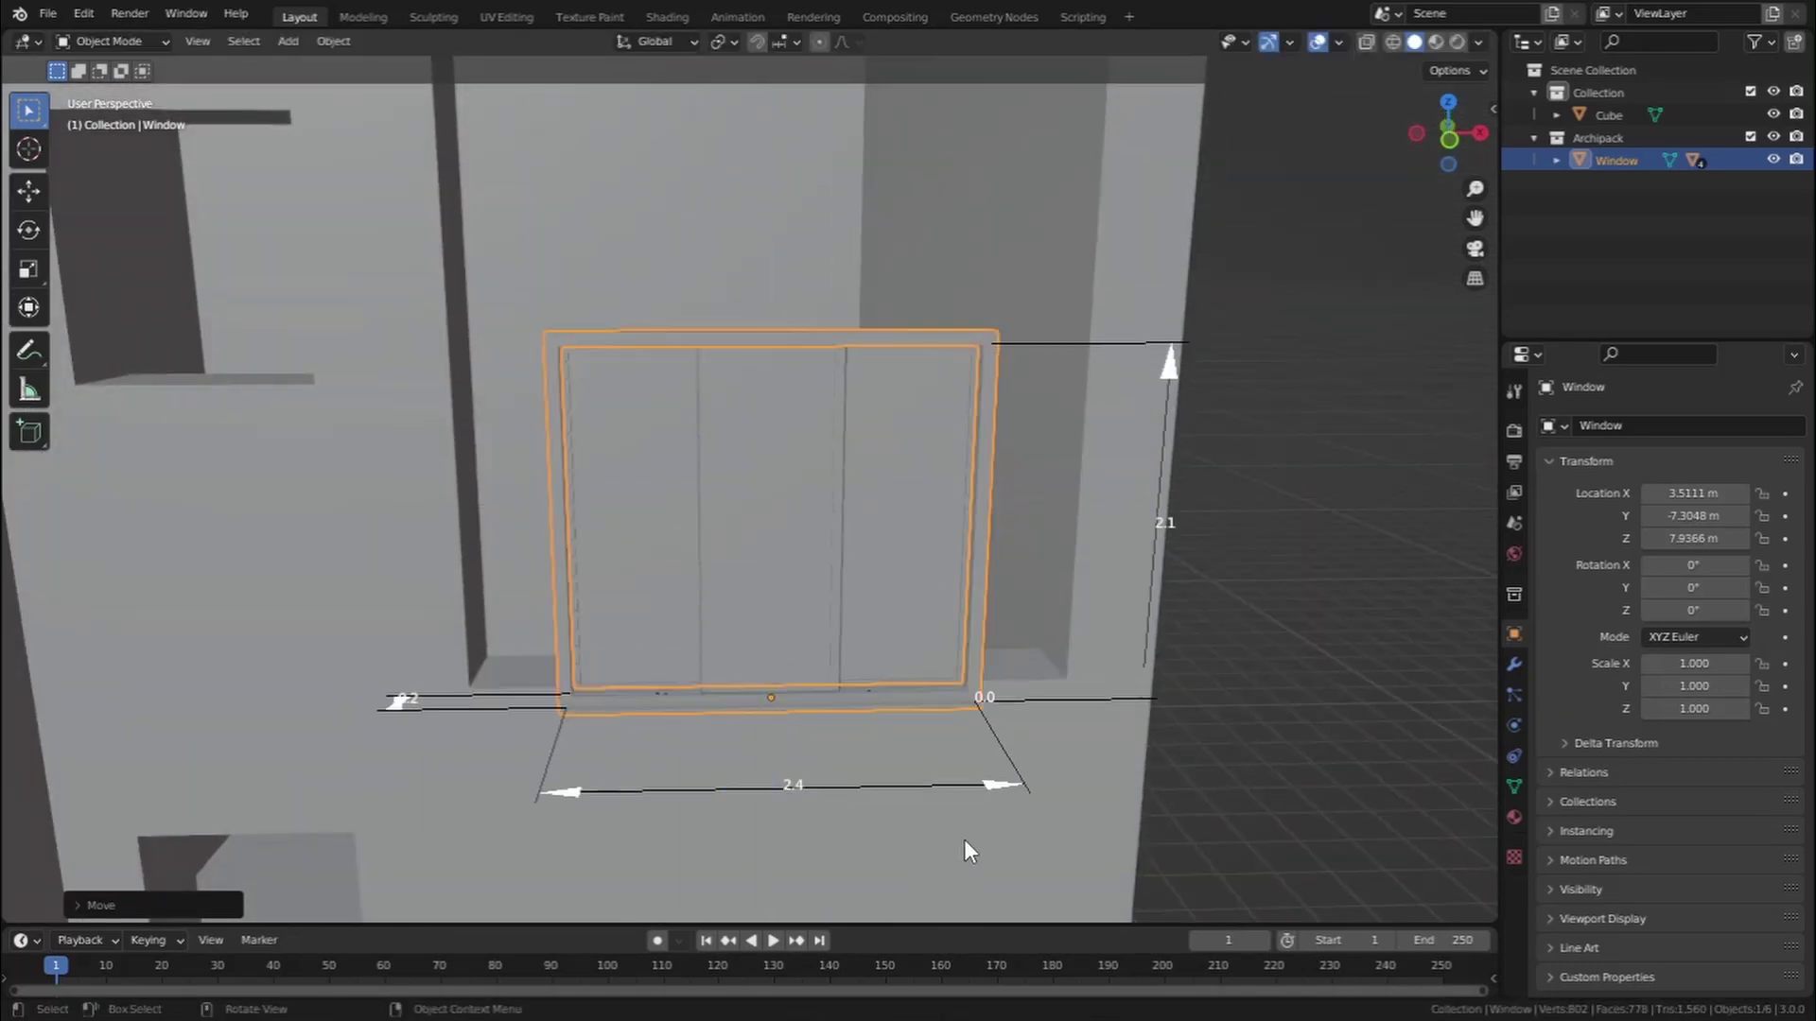
Set the window back into the tall opening at about -7.04 m in Y and 8 m in Z
{"action": "key", "text": "g"}
{"action": "key", "text": "y"}
{"action": "left_click", "coordinate": [1054, 722]}
Stretch the window to about 5.31 m high and widen it to about 2.99 m toward the building's outer edge
{"action": "scroll", "coordinate": [1031, 662], "scroll_direction": "down", "scroll_amount": 2}
{"action": "middle_click_drag", "start_coordinate": [975, 485], "coordinate": [971, 590], "text": "shift"}
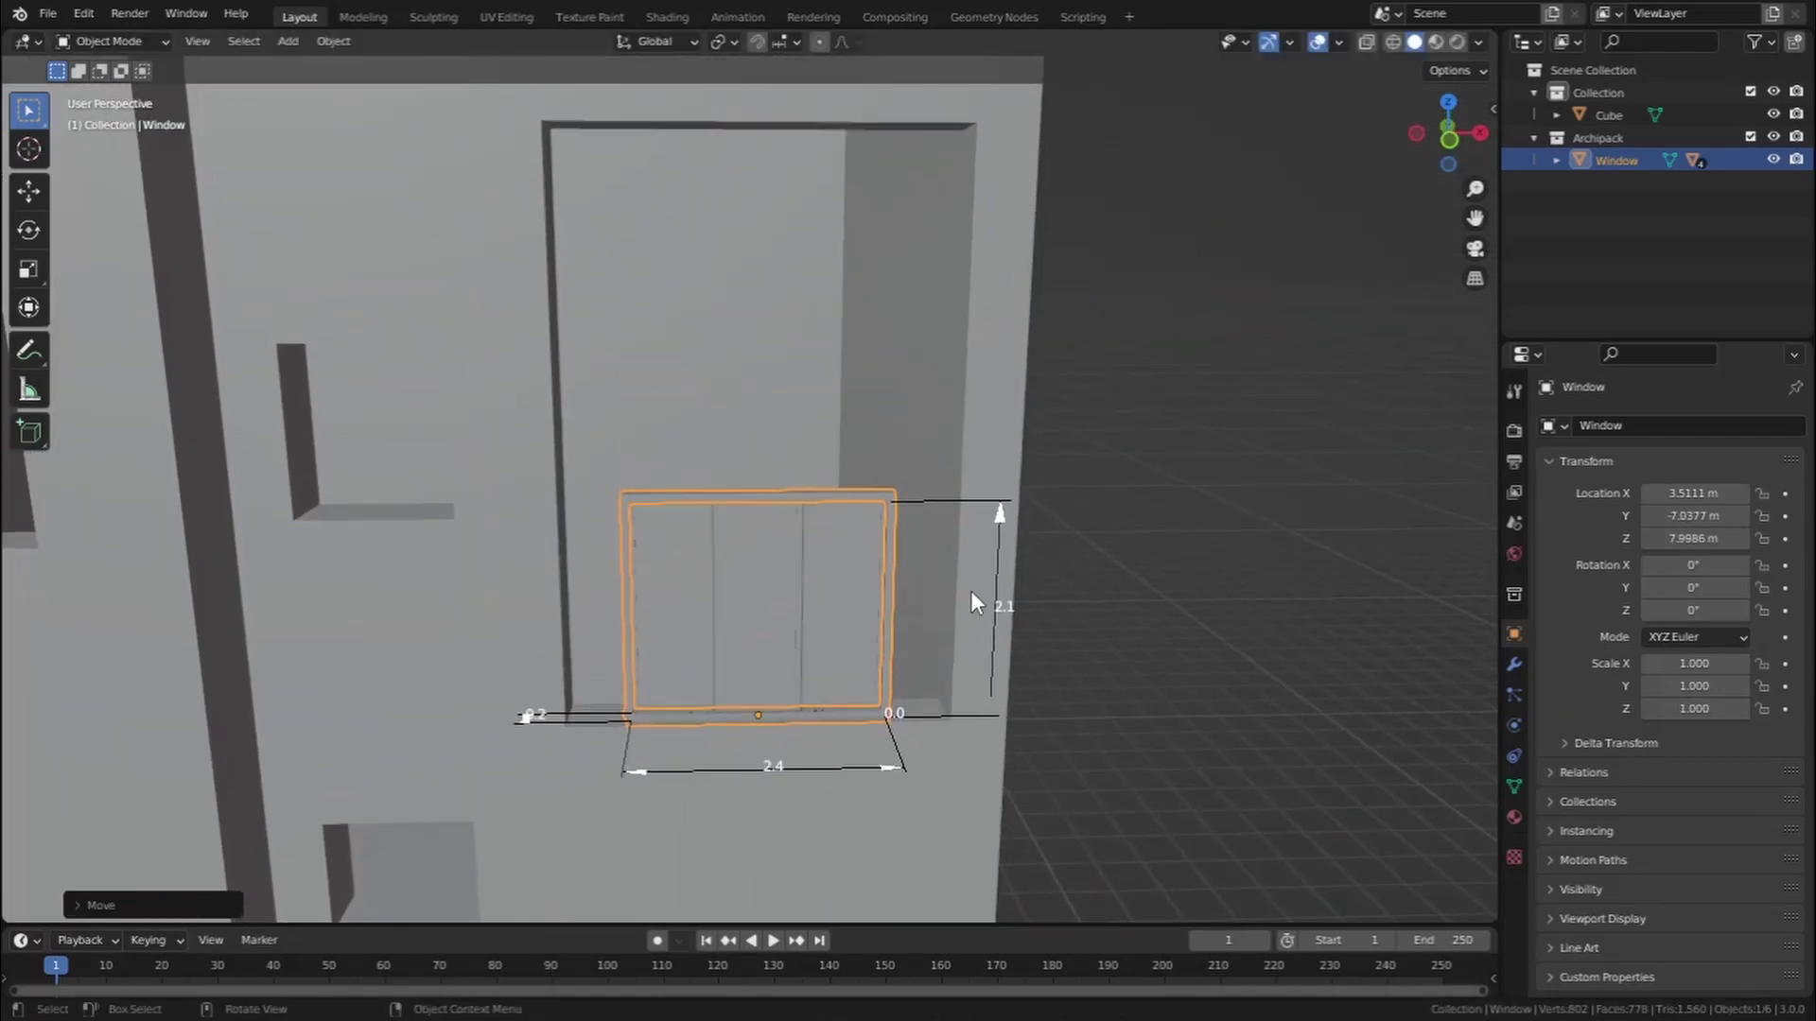
{"action": "scroll", "coordinate": [970, 590], "scroll_direction": "down", "scroll_amount": 1}
{"action": "left_click_drag", "start_coordinate": [957, 513], "coordinate": [958, 208]}
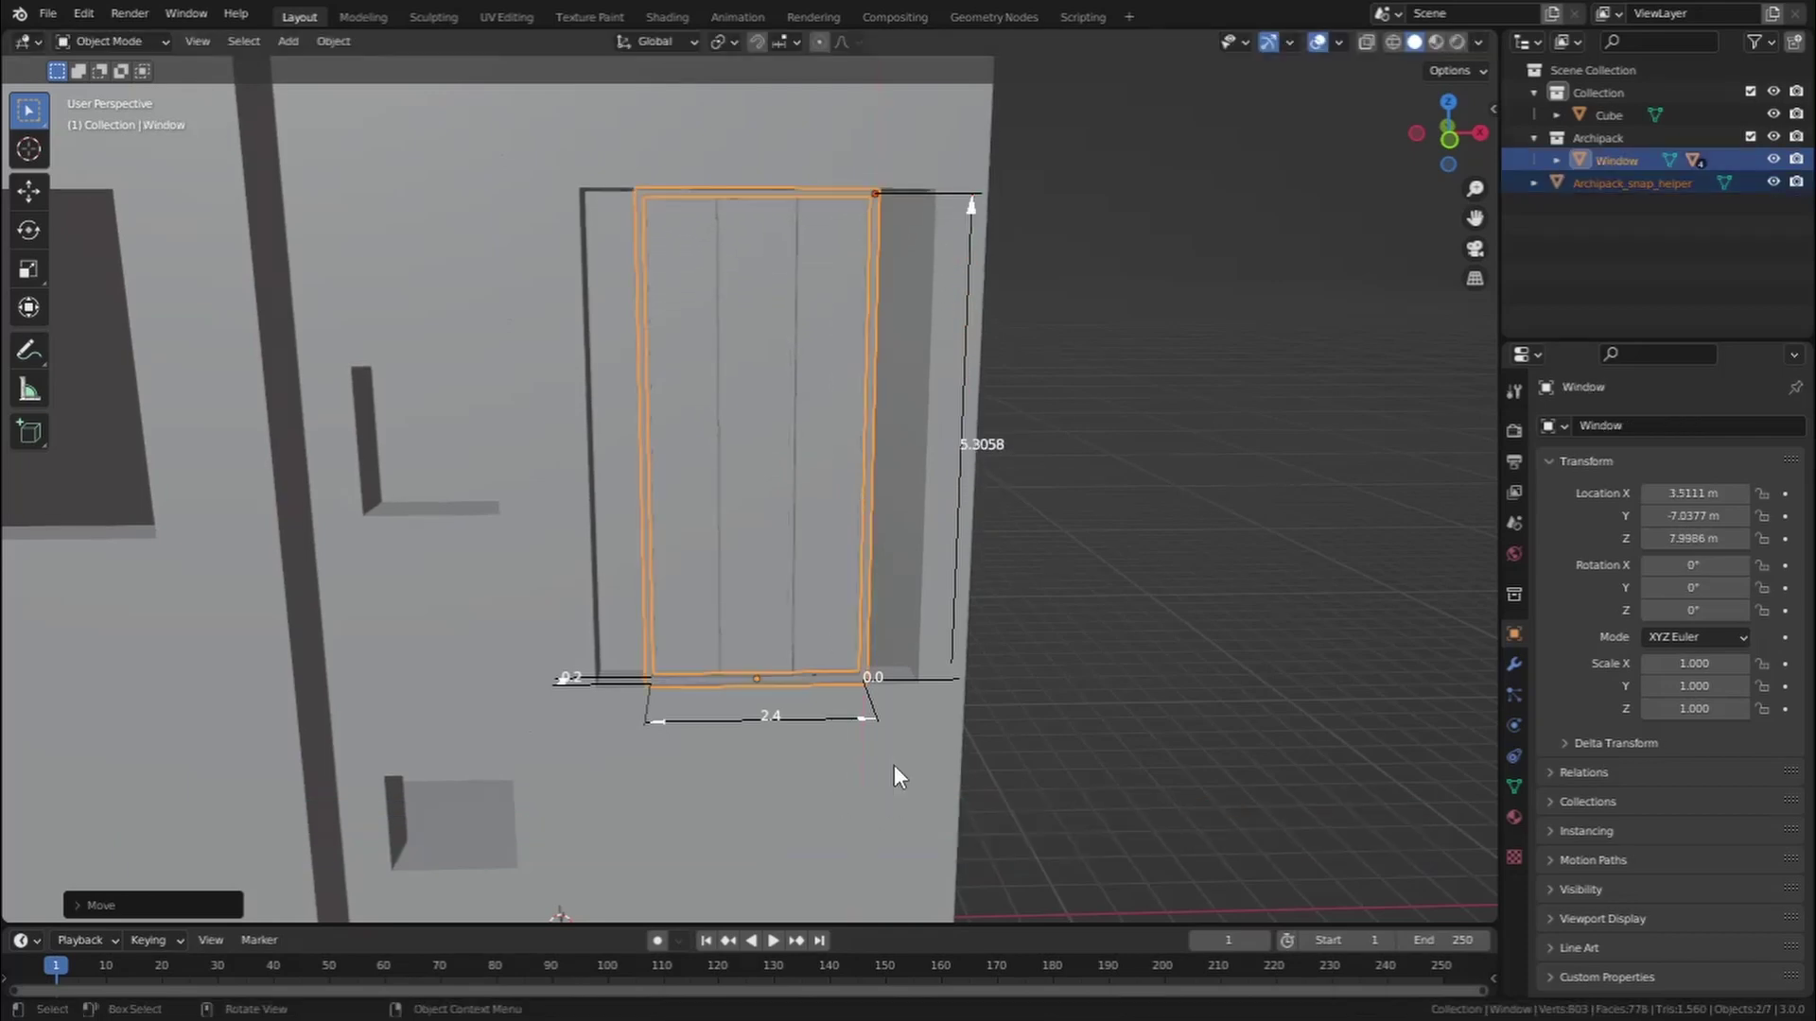
{"action": "left_click_drag", "start_coordinate": [865, 716], "coordinate": [916, 711]}
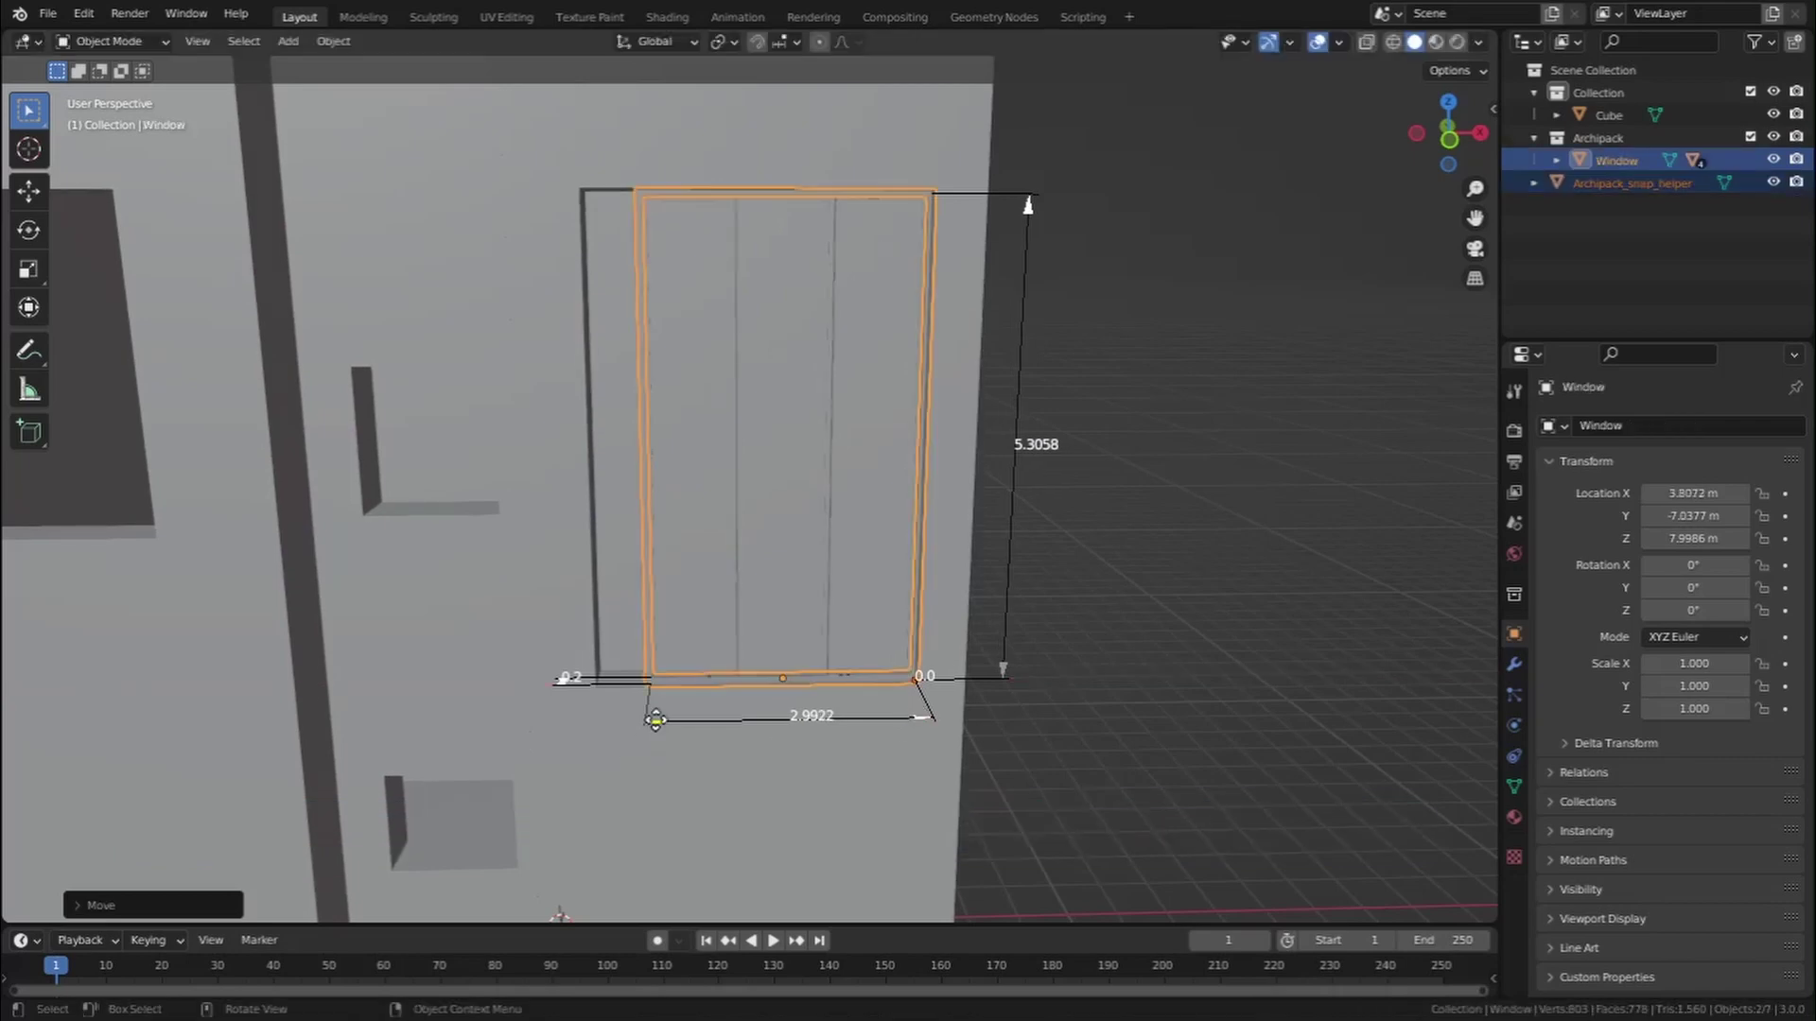
Widen the window to about 3.56 m toward the building's centre and place the 3D cursor on the narrower column's upper opening sill
{"action": "left_click_drag", "start_coordinate": [656, 723], "coordinate": [605, 717]}
{"action": "scroll", "coordinate": [698, 531], "scroll_direction": "down", "scroll_amount": 1}
{"action": "middle_click_drag", "start_coordinate": [455, 595], "coordinate": [623, 588], "text": "shift"}
{"action": "scroll", "coordinate": [586, 577], "scroll_direction": "up", "scroll_amount": 5}
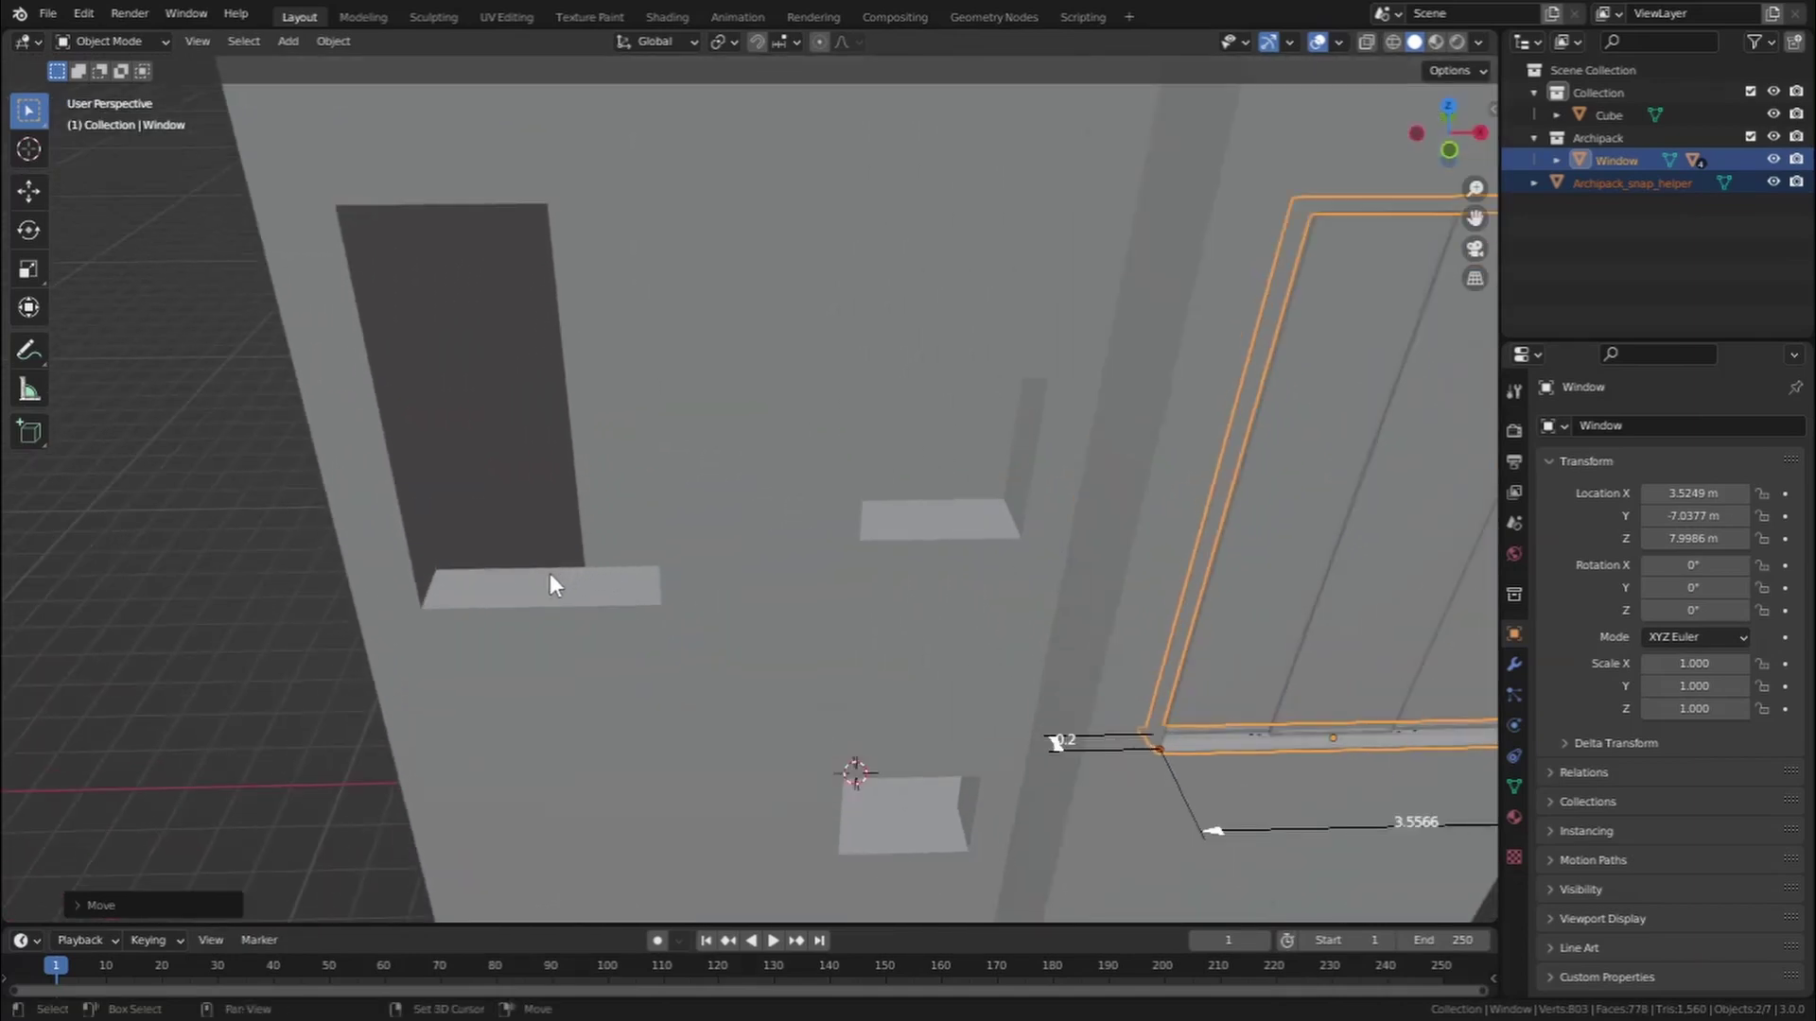
{"action": "key", "text": "Escape"}
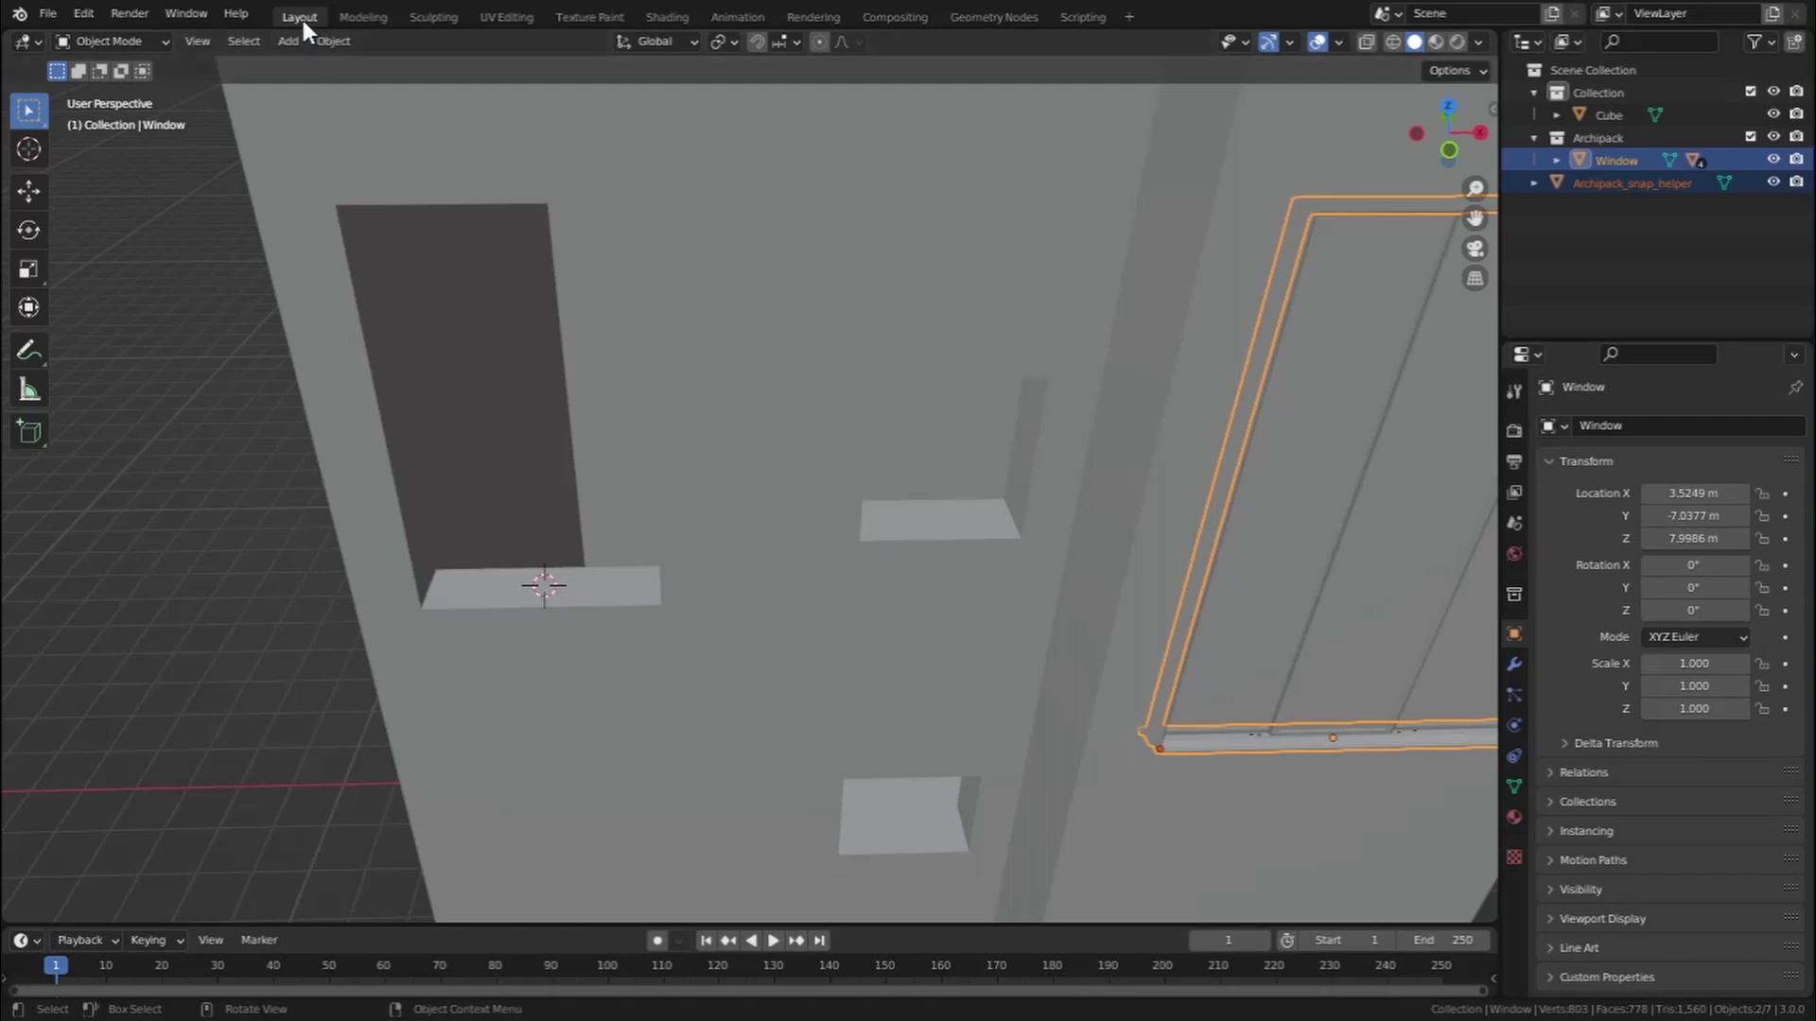
Add an Archipack window using the 180x210 rail 2 preset at the narrower column's upper opening
{"action": "left_click", "coordinate": [288, 41]}
{"action": "mouse_move", "coordinate": [322, 66]}
{"action": "mouse_move", "coordinate": [582, 646]}
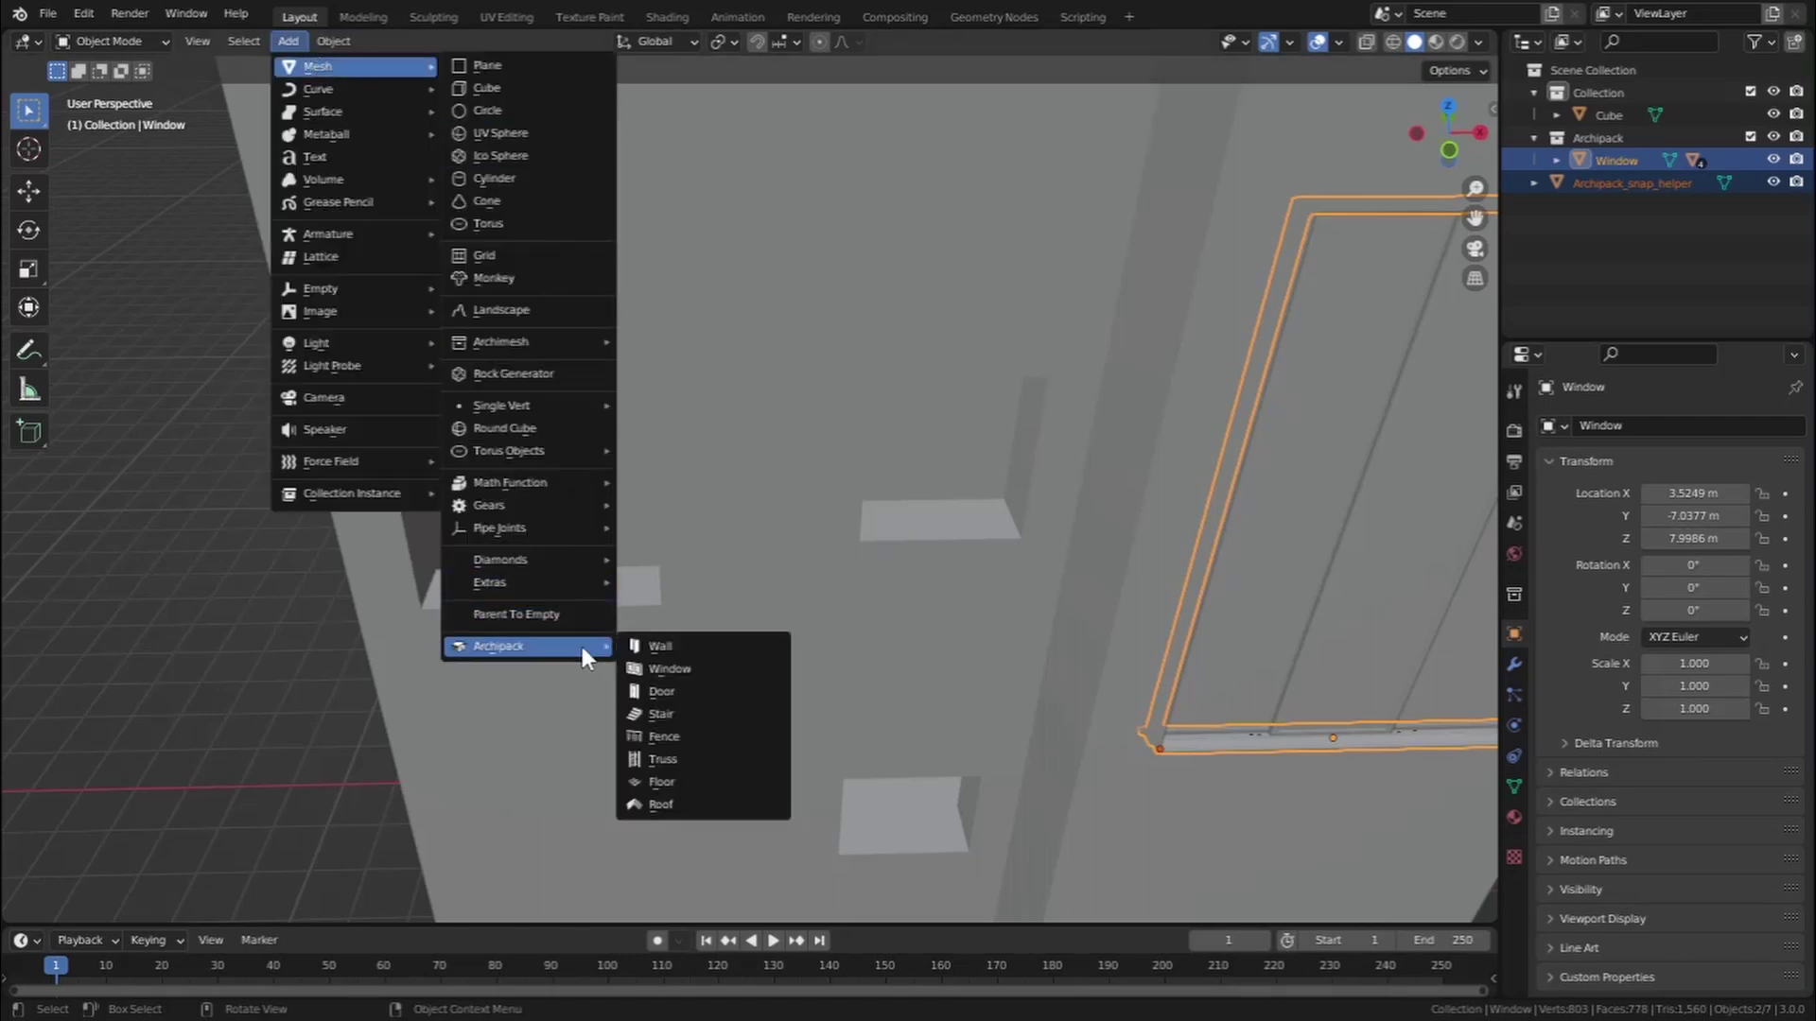
{"action": "left_click", "coordinate": [662, 669]}
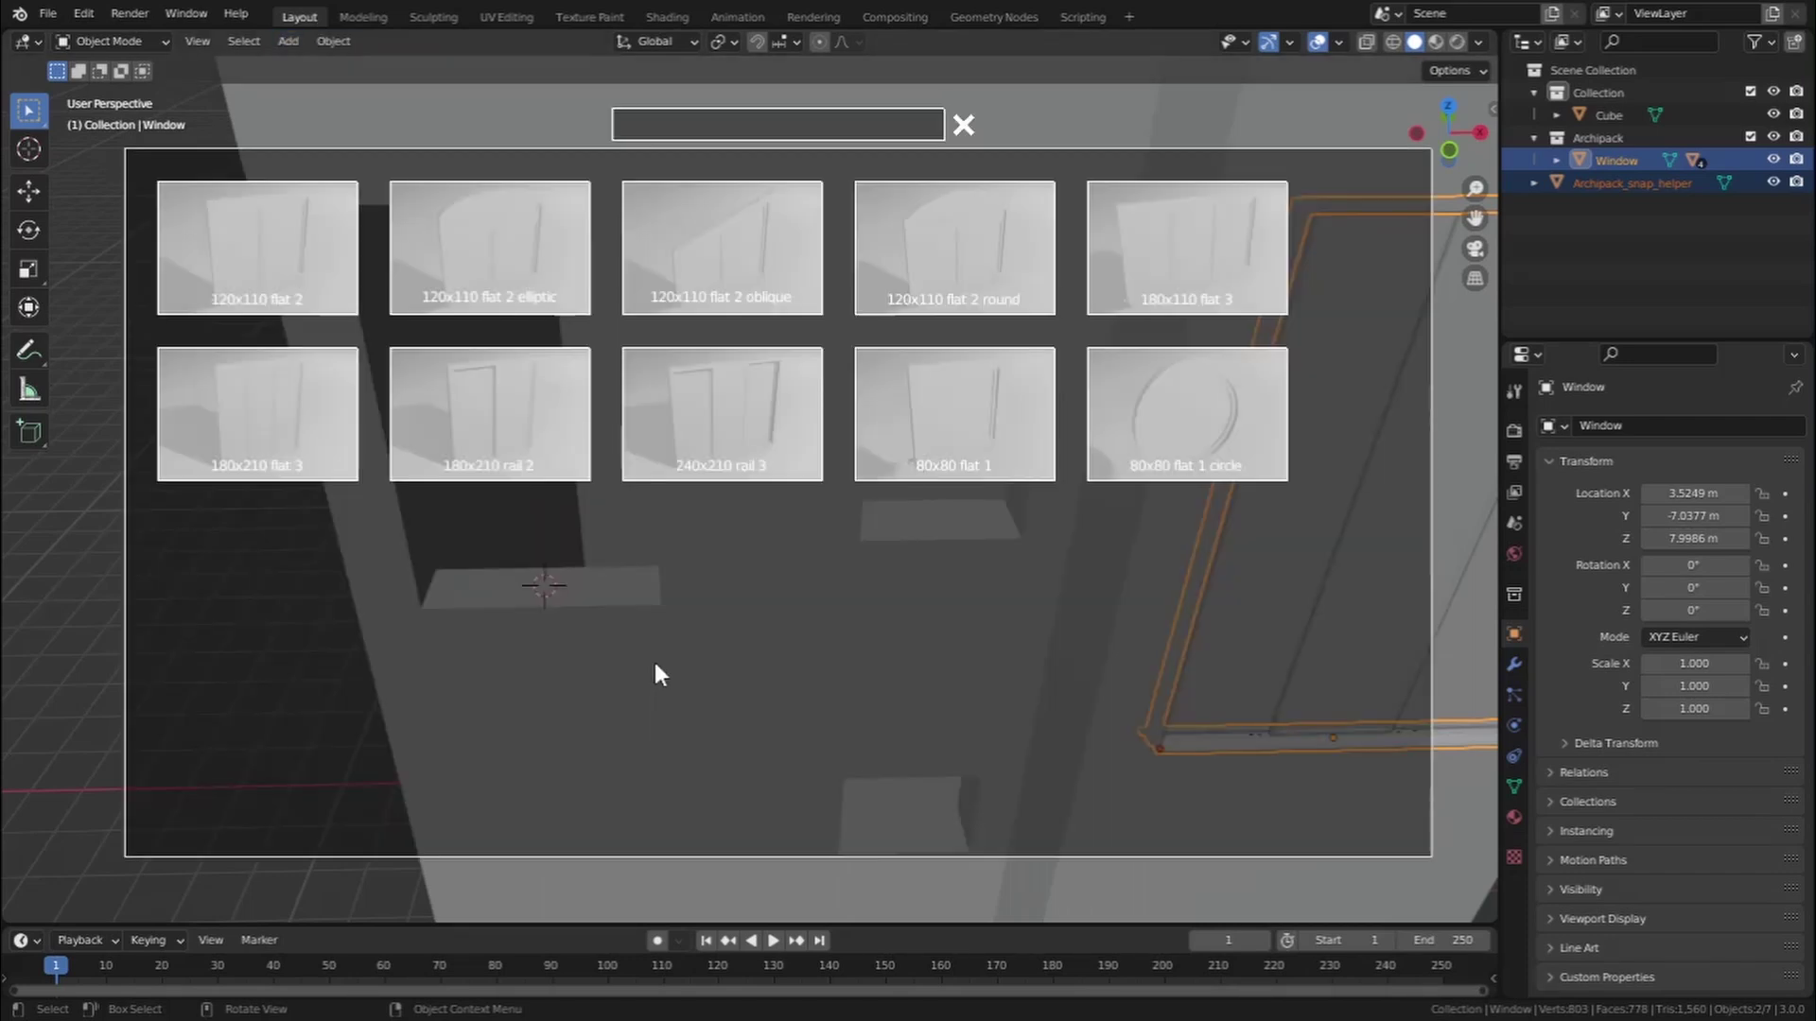
{"action": "left_click", "coordinate": [516, 406]}
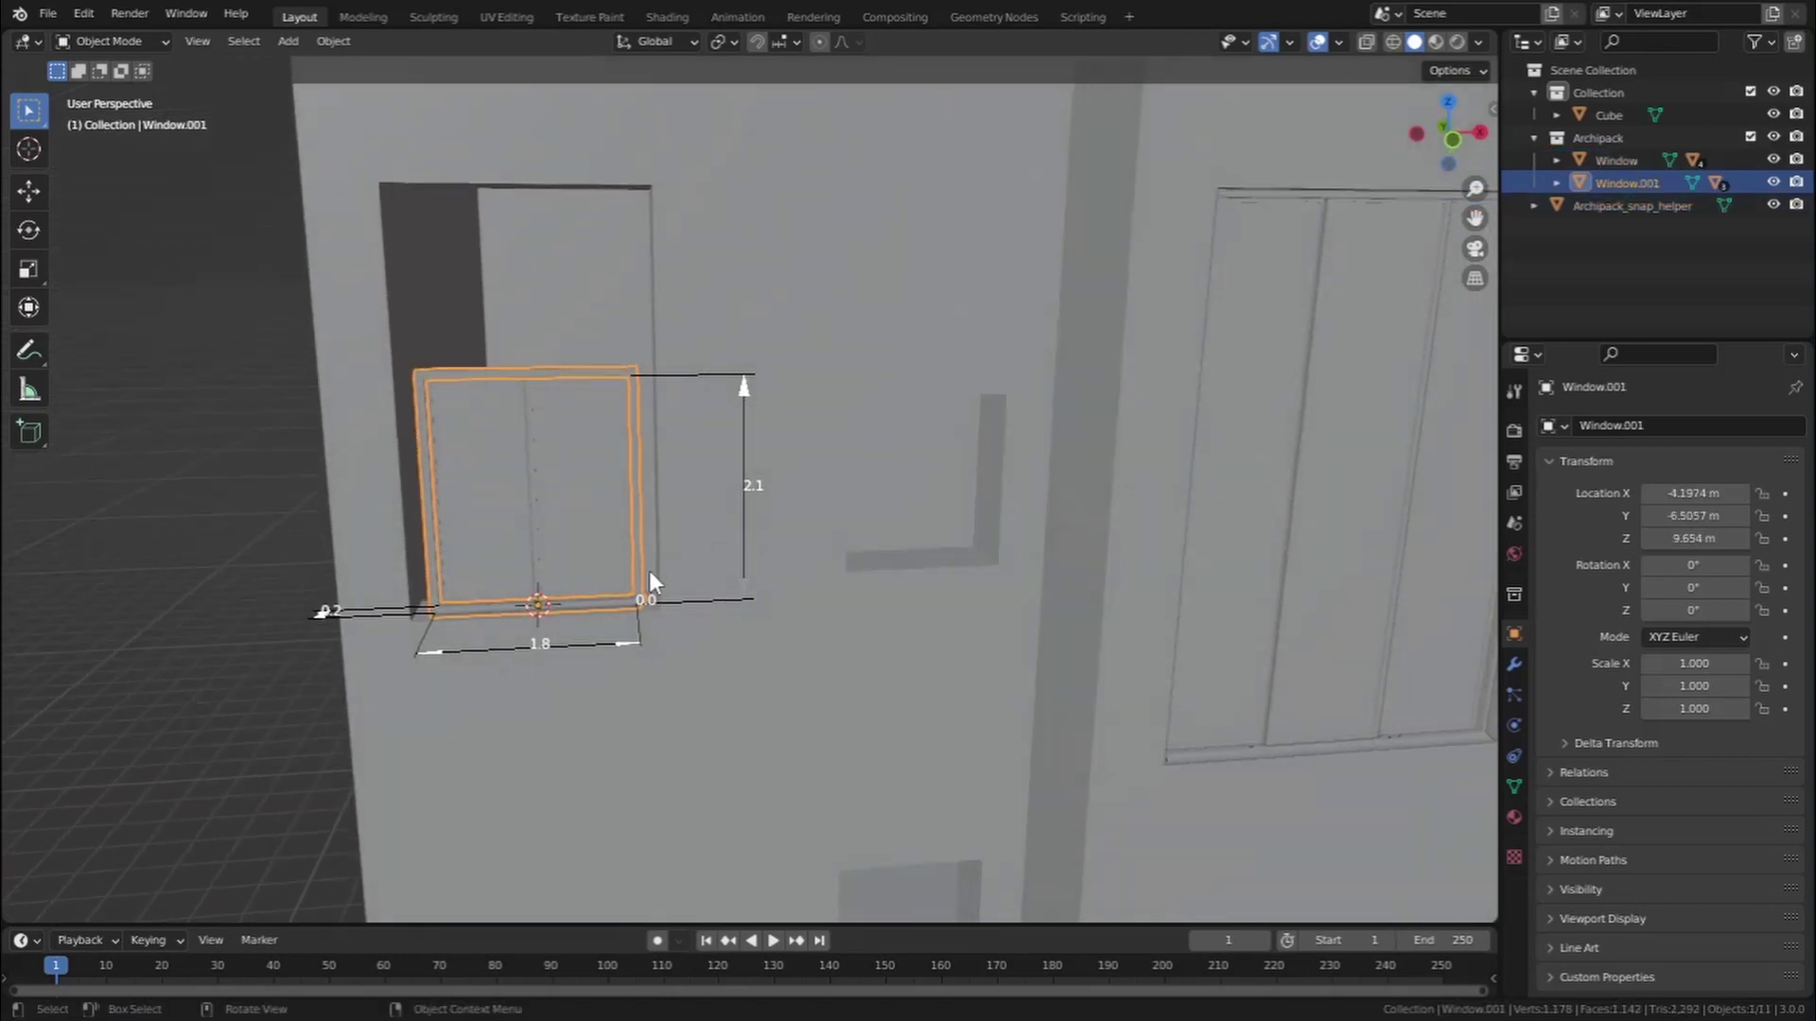
Lower the new window to about 9.64 m in Z and stretch it upward to fill the opening's height
{"action": "scroll", "coordinate": [648, 576], "scroll_direction": "up", "scroll_amount": 5}
{"action": "middle_click_drag", "start_coordinate": [649, 576], "coordinate": [892, 437], "text": "shift"}
{"action": "key", "text": "g"}
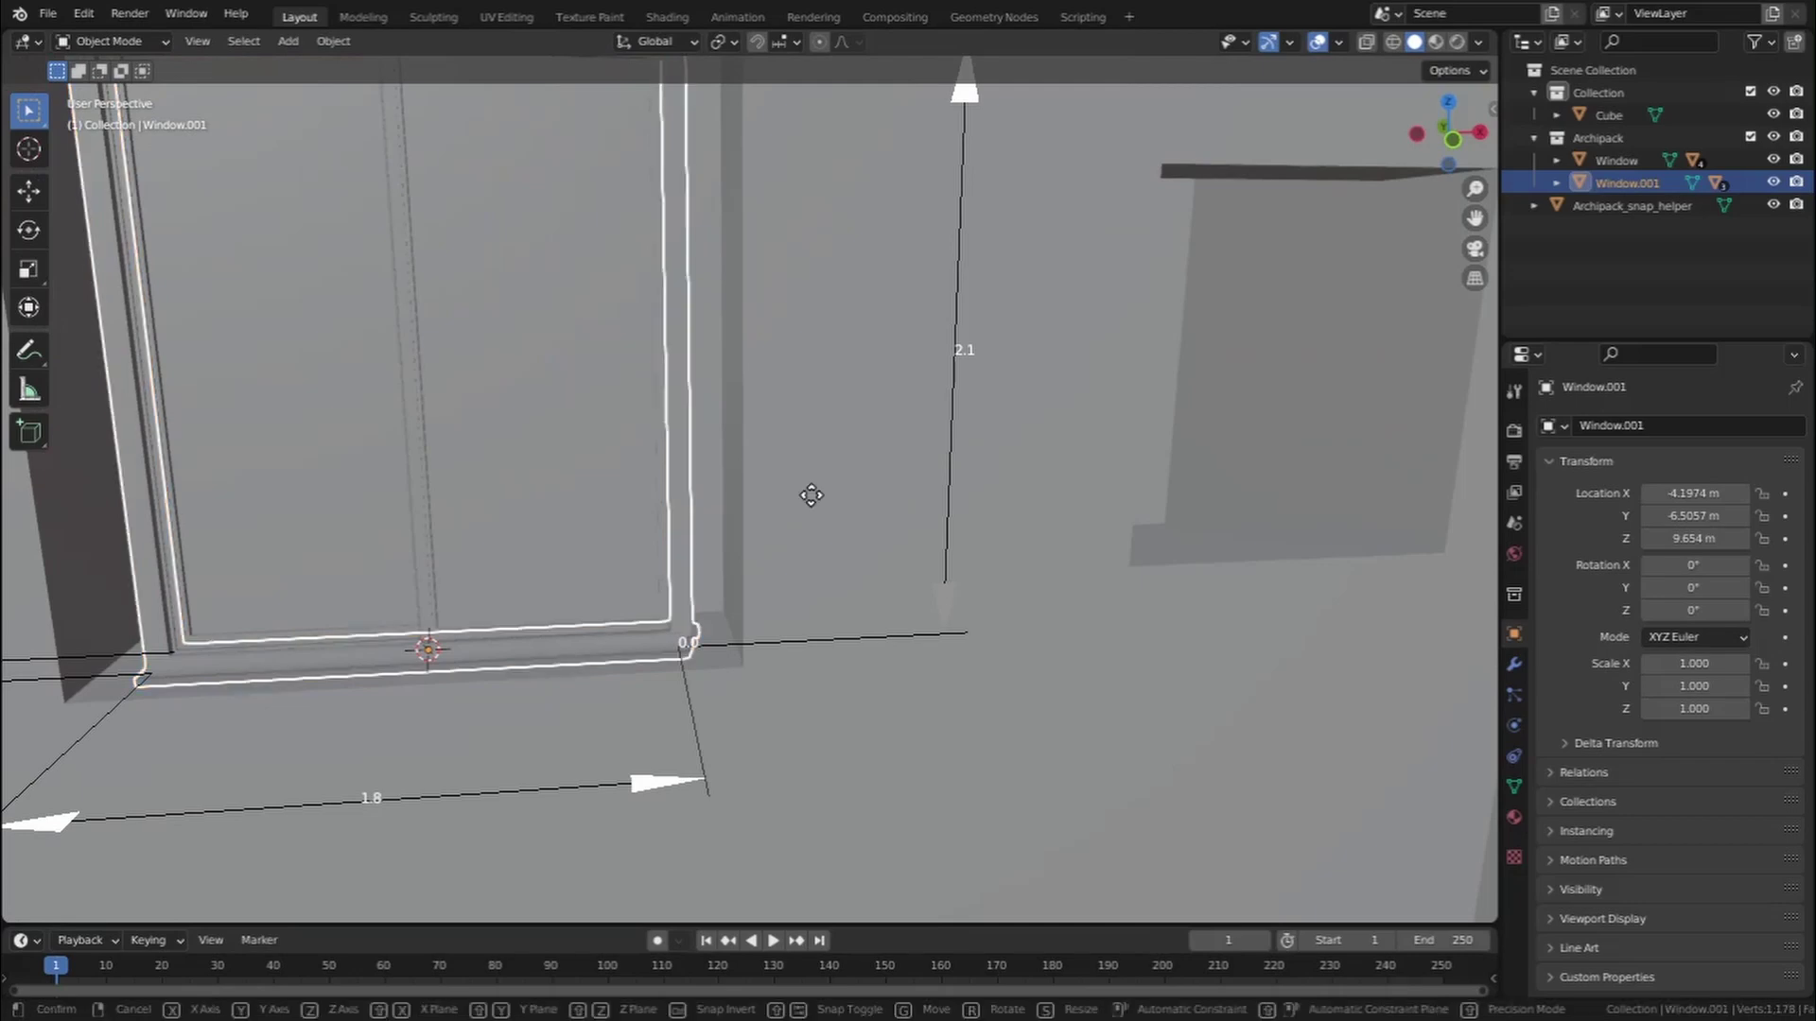
{"action": "key", "text": "z"}
{"action": "left_click", "coordinate": [802, 494]}
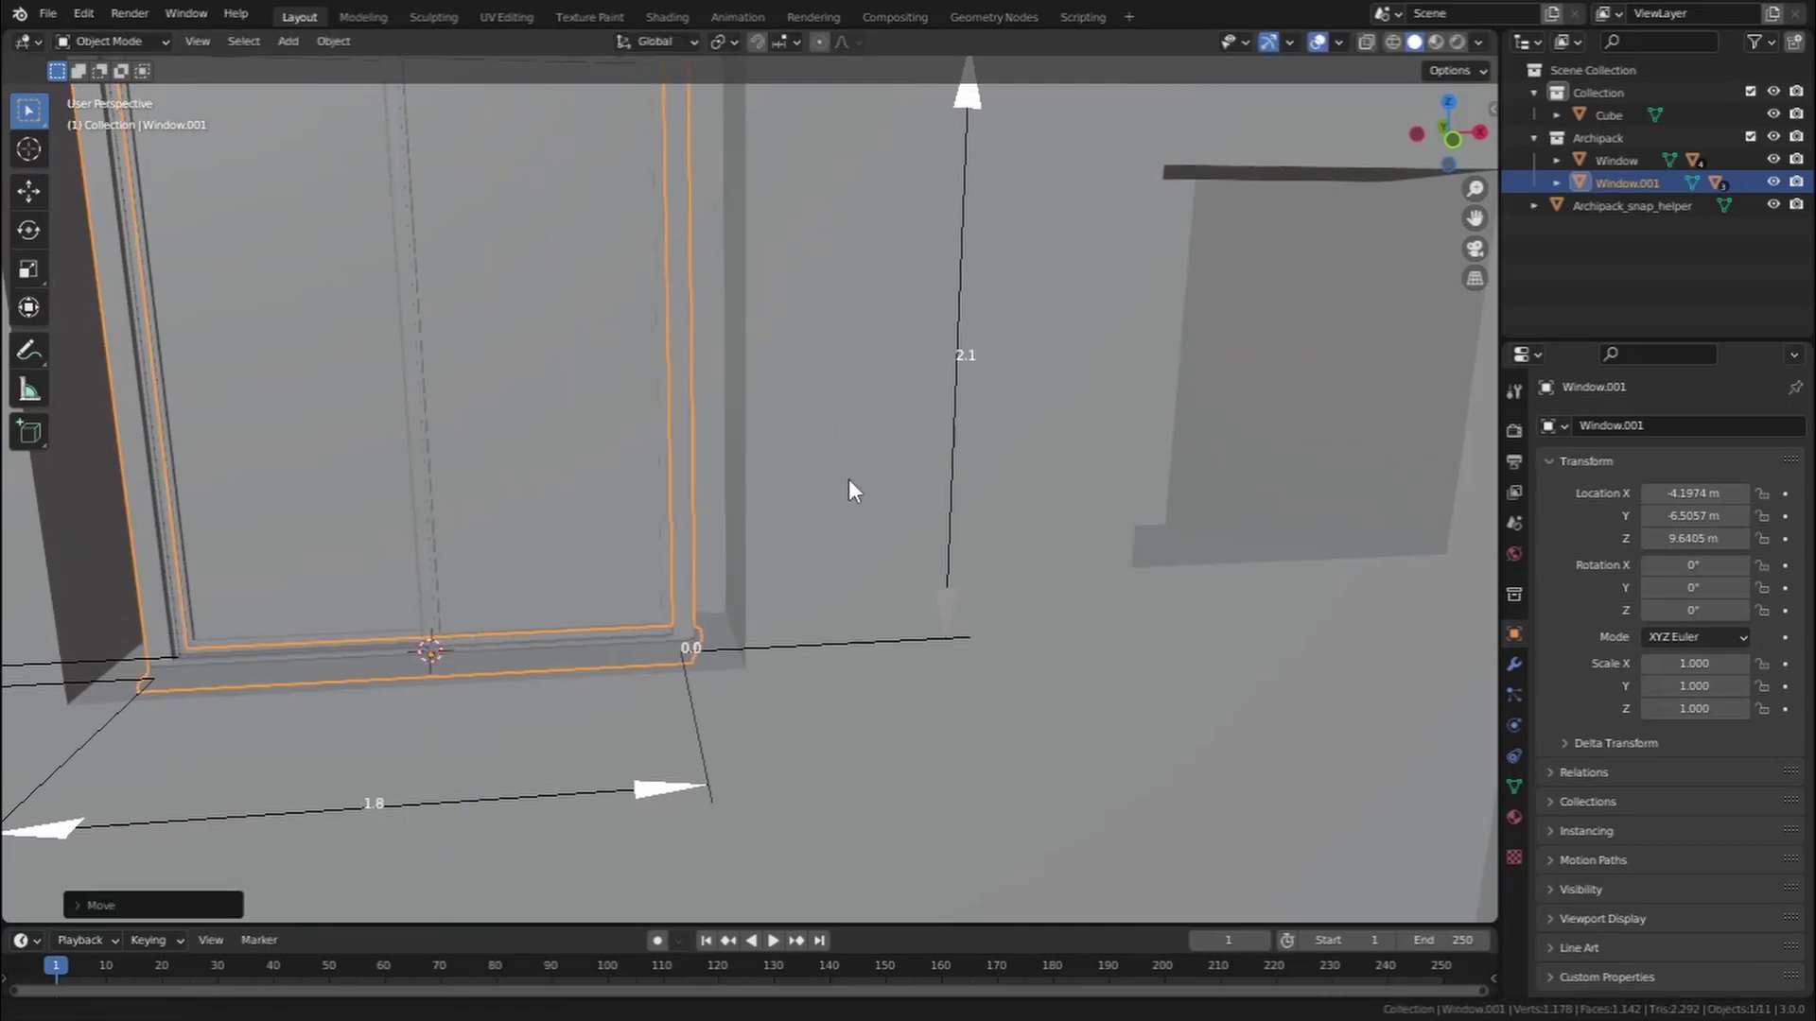
{"action": "middle_click_drag", "start_coordinate": [851, 491], "coordinate": [934, 702], "text": "shift"}
{"action": "left_click_drag", "start_coordinate": [1020, 470], "coordinate": [1021, 180]}
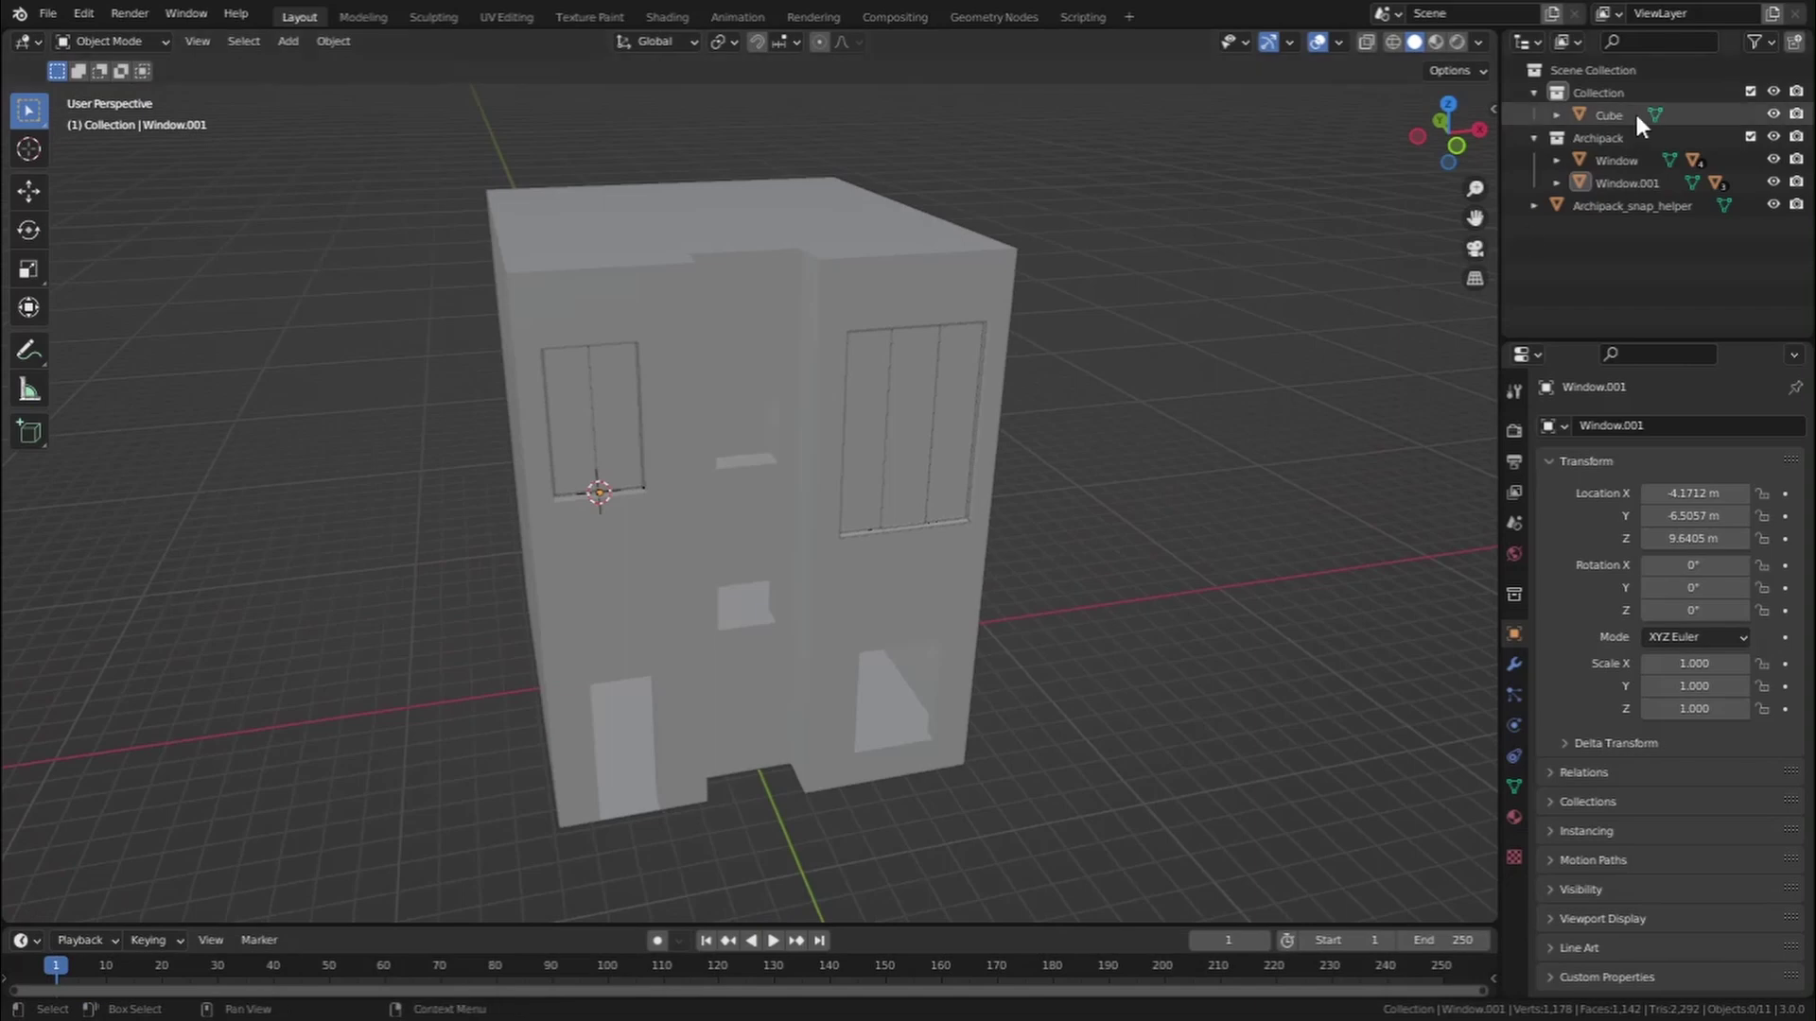
Duplicate the two-panel window with its child parts to the wider column's lower opening, at about 3.57 m in X and 0.6 m in Z
{"action": "left_click", "coordinate": [1626, 180]}
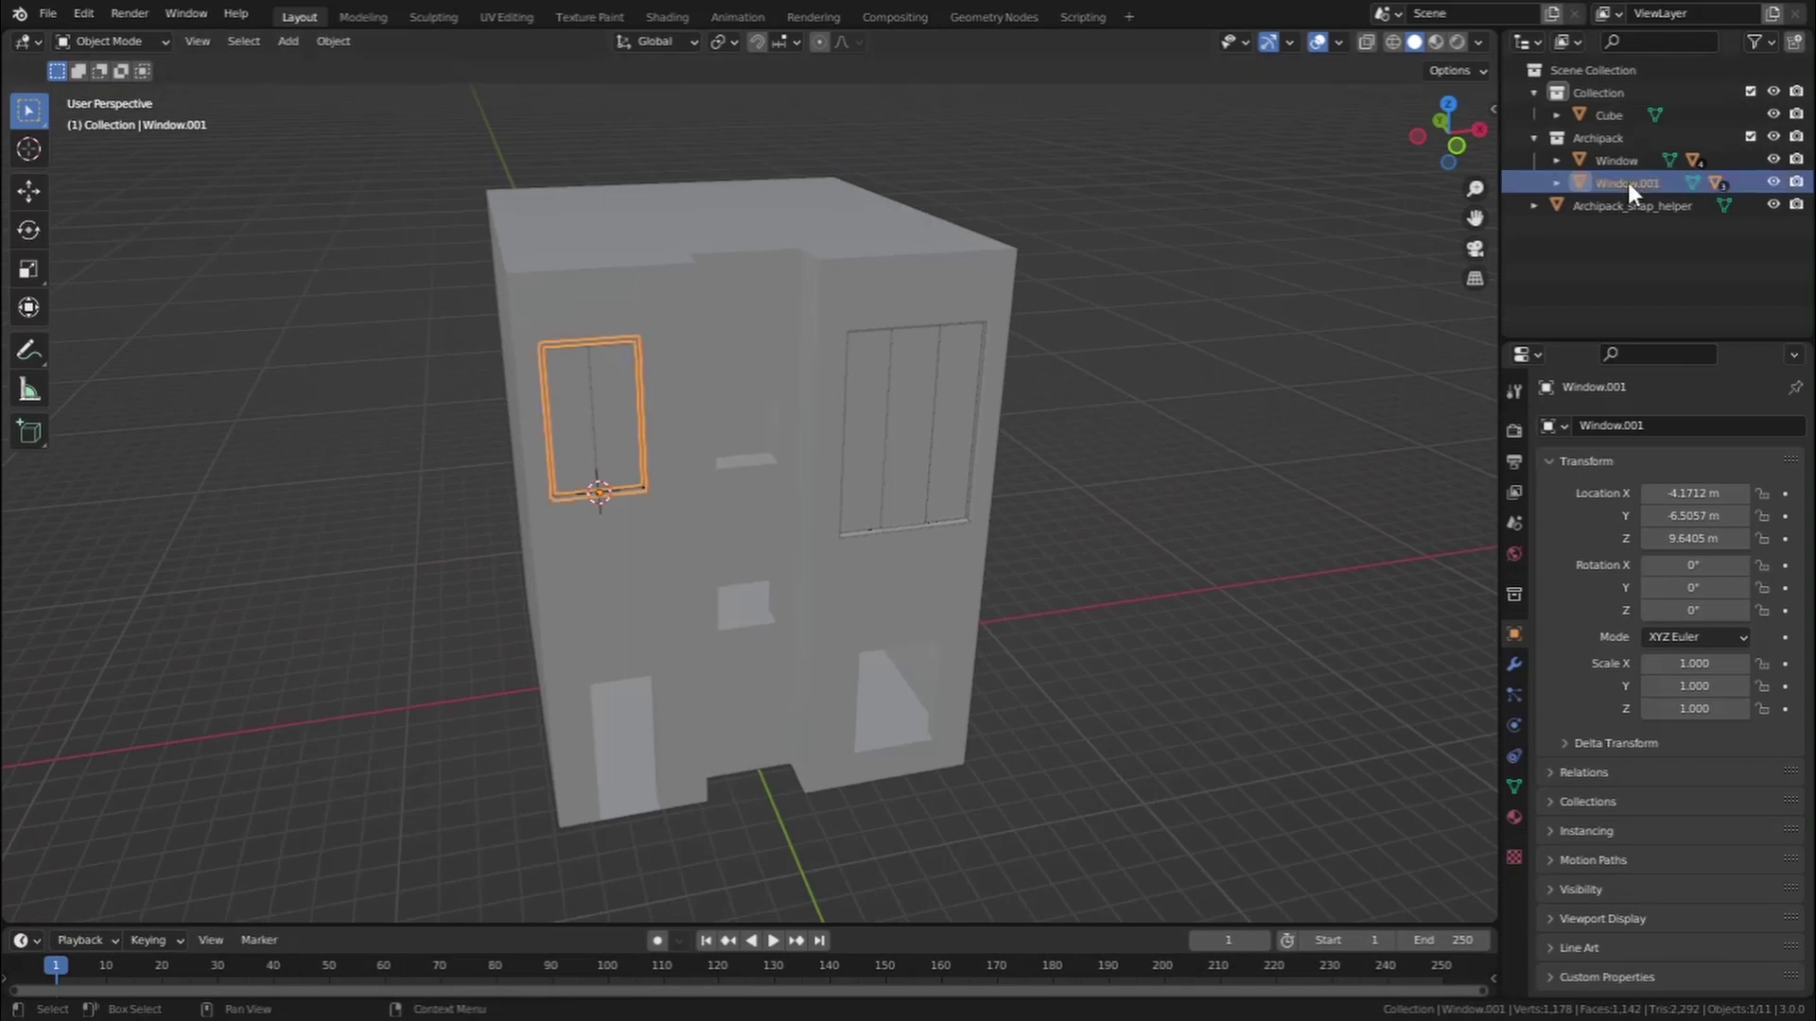
{"action": "right_click", "coordinate": [1627, 181]}
{"action": "left_click", "coordinate": [1558, 315]}
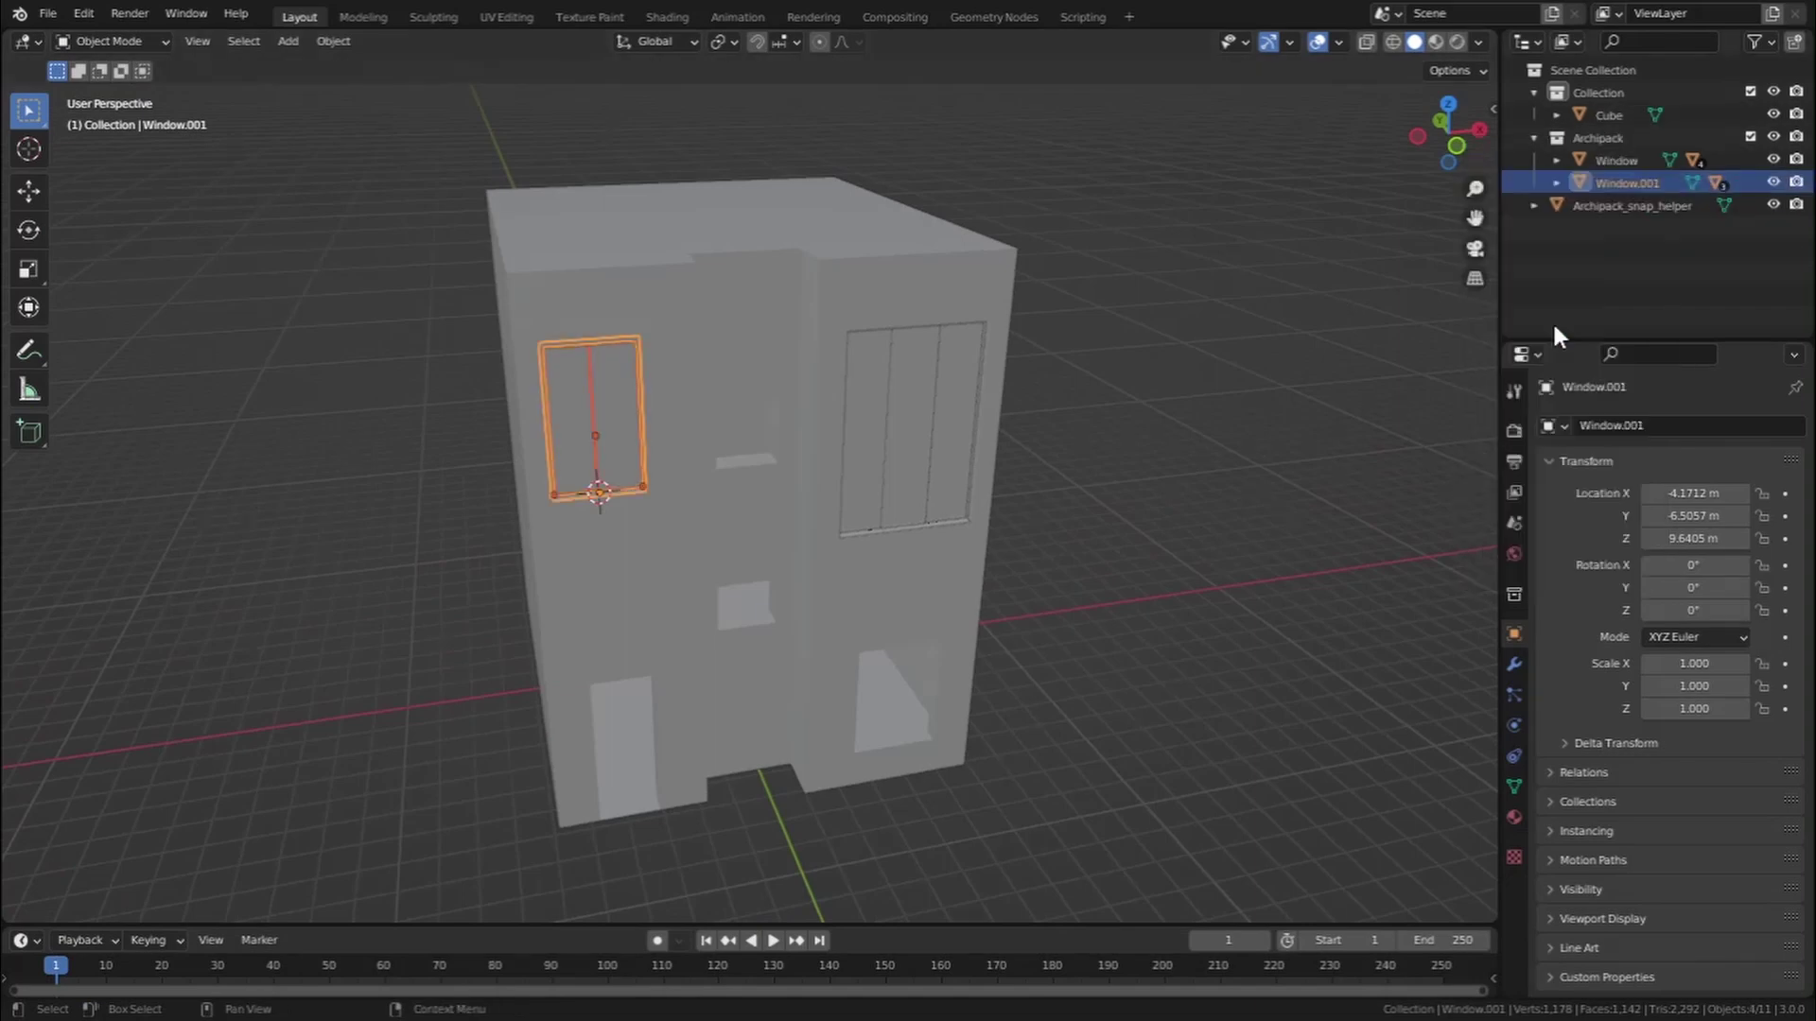
{"action": "middle_click_drag", "start_coordinate": [742, 616], "coordinate": [673, 387]}
{"action": "scroll", "coordinate": [744, 475], "scroll_direction": "up", "scroll_amount": 2}
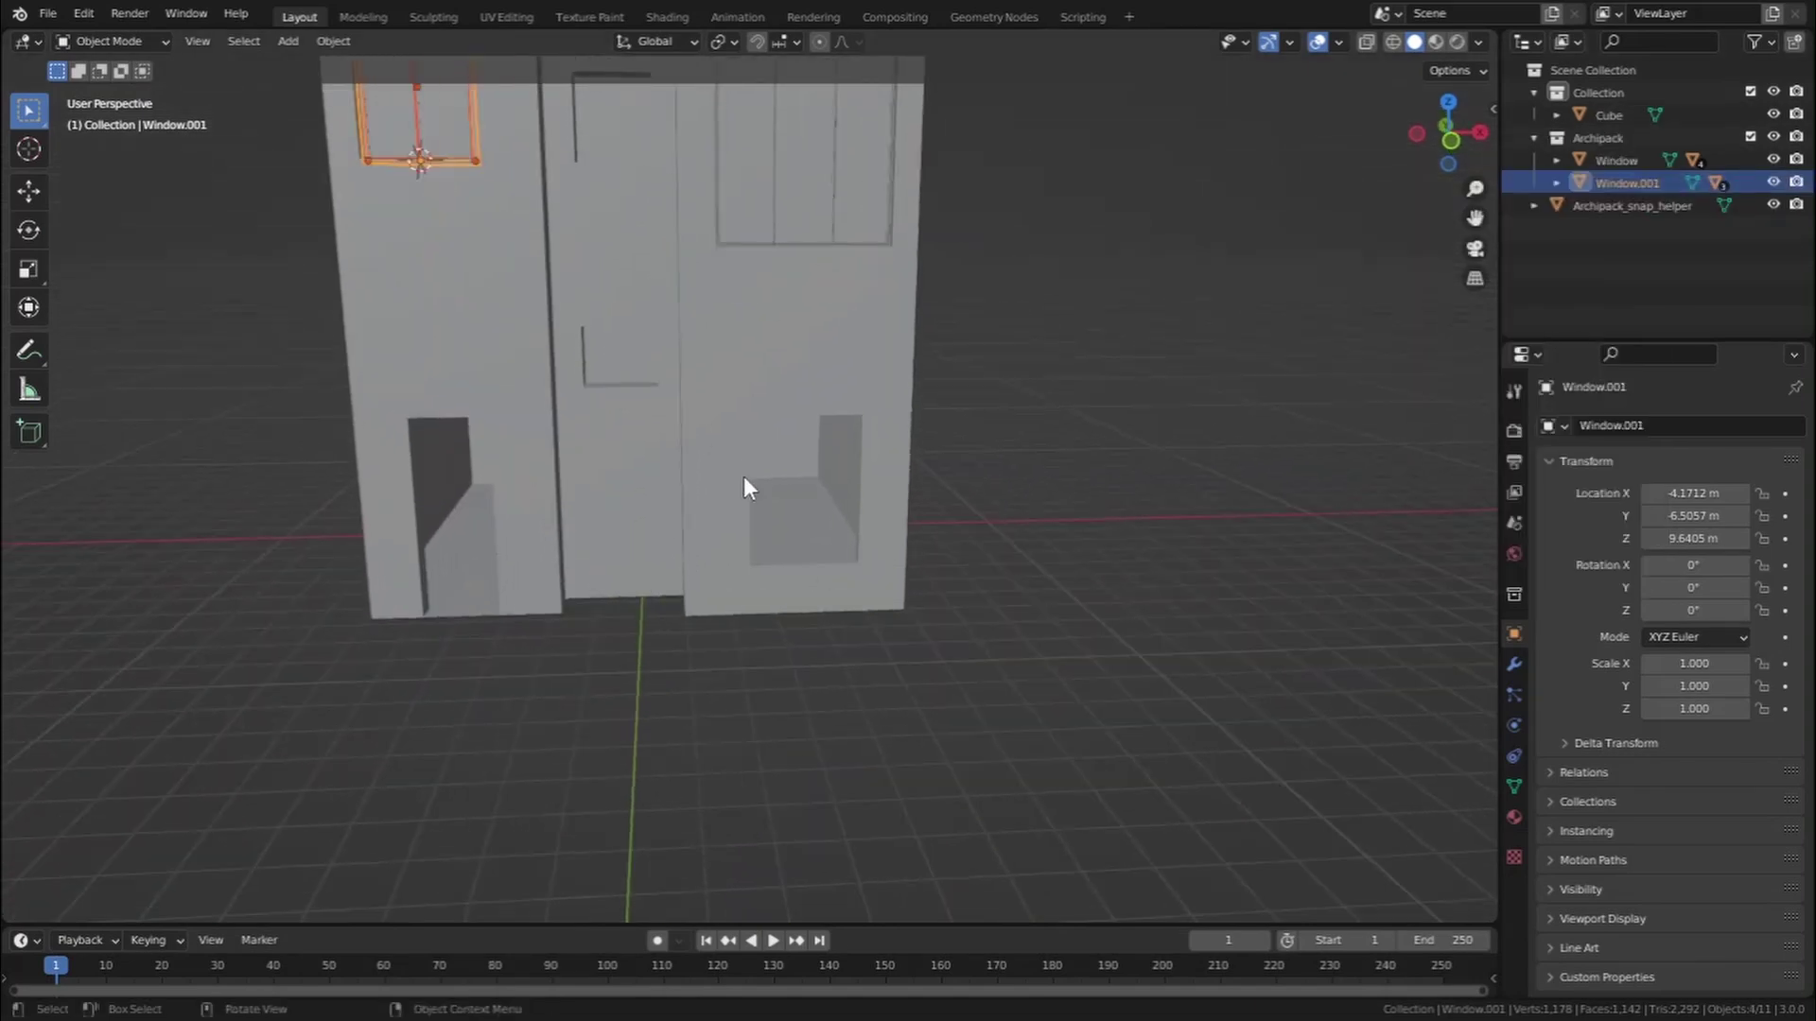
{"action": "middle_click_drag", "start_coordinate": [770, 526], "coordinate": [796, 566], "text": "shift"}
{"action": "key", "text": "shift+d"}
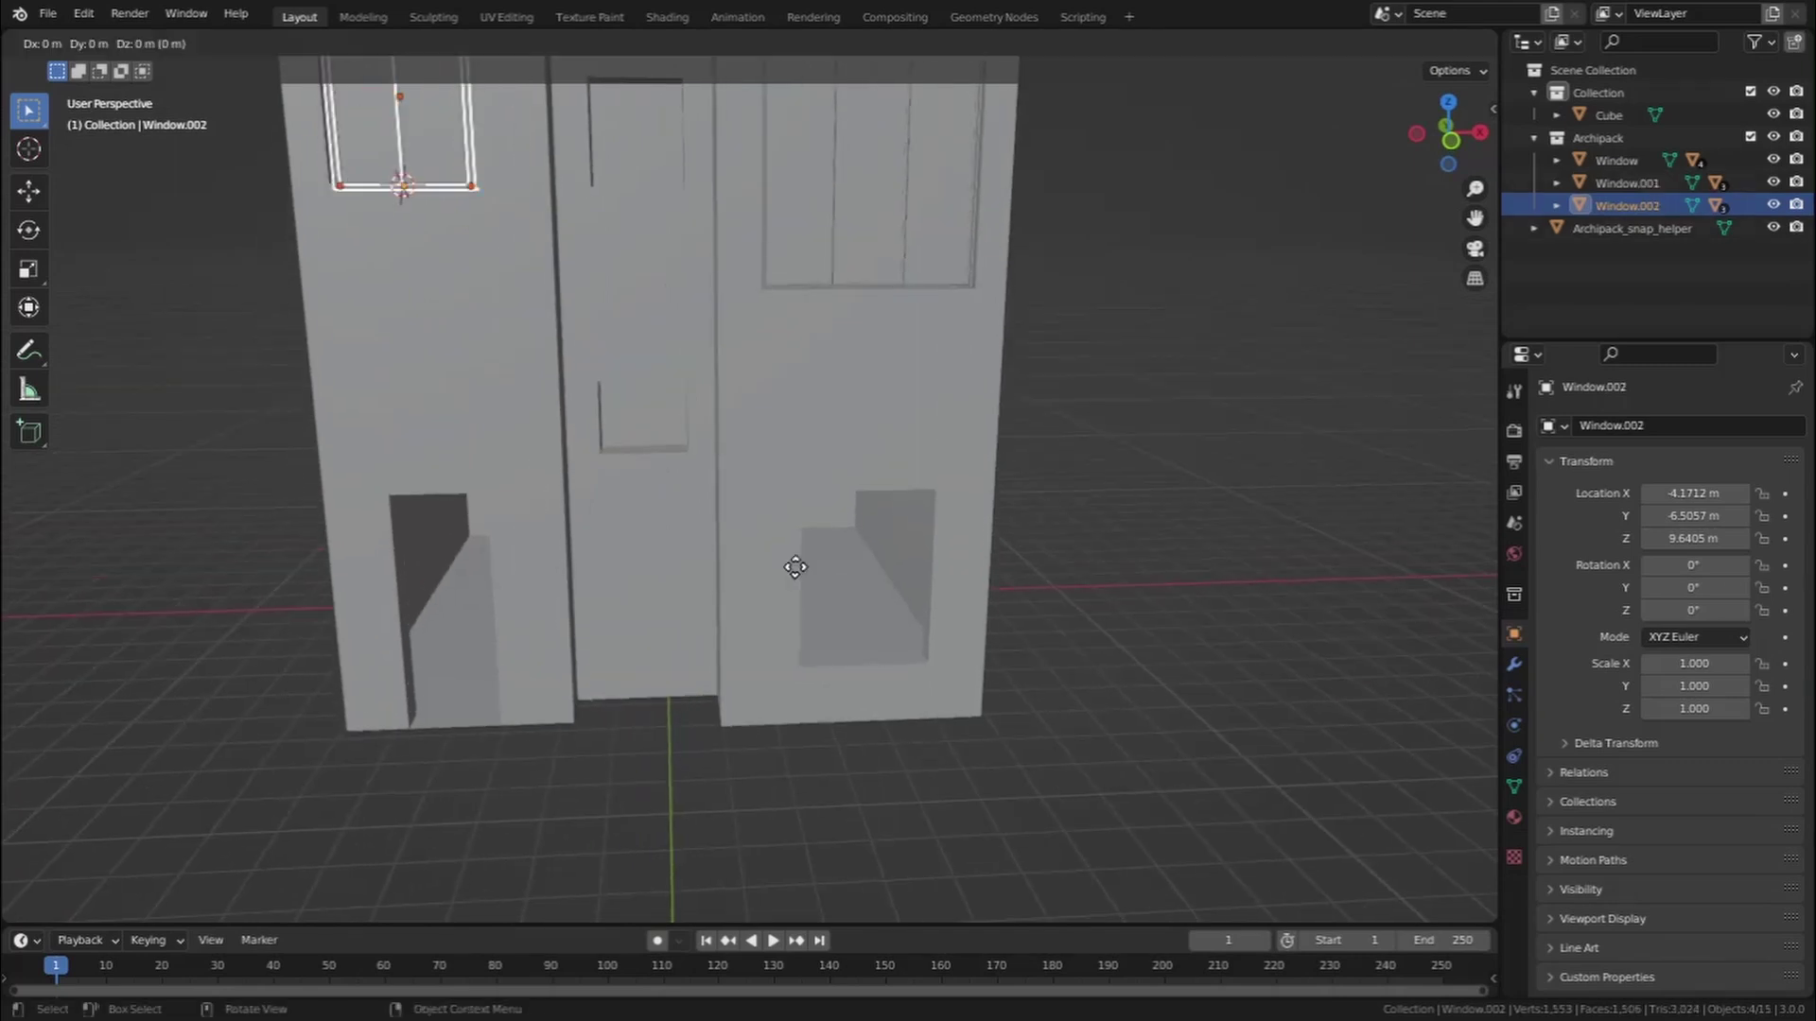
{"action": "left_click", "coordinate": [851, 210]}
{"action": "key", "text": "g"}
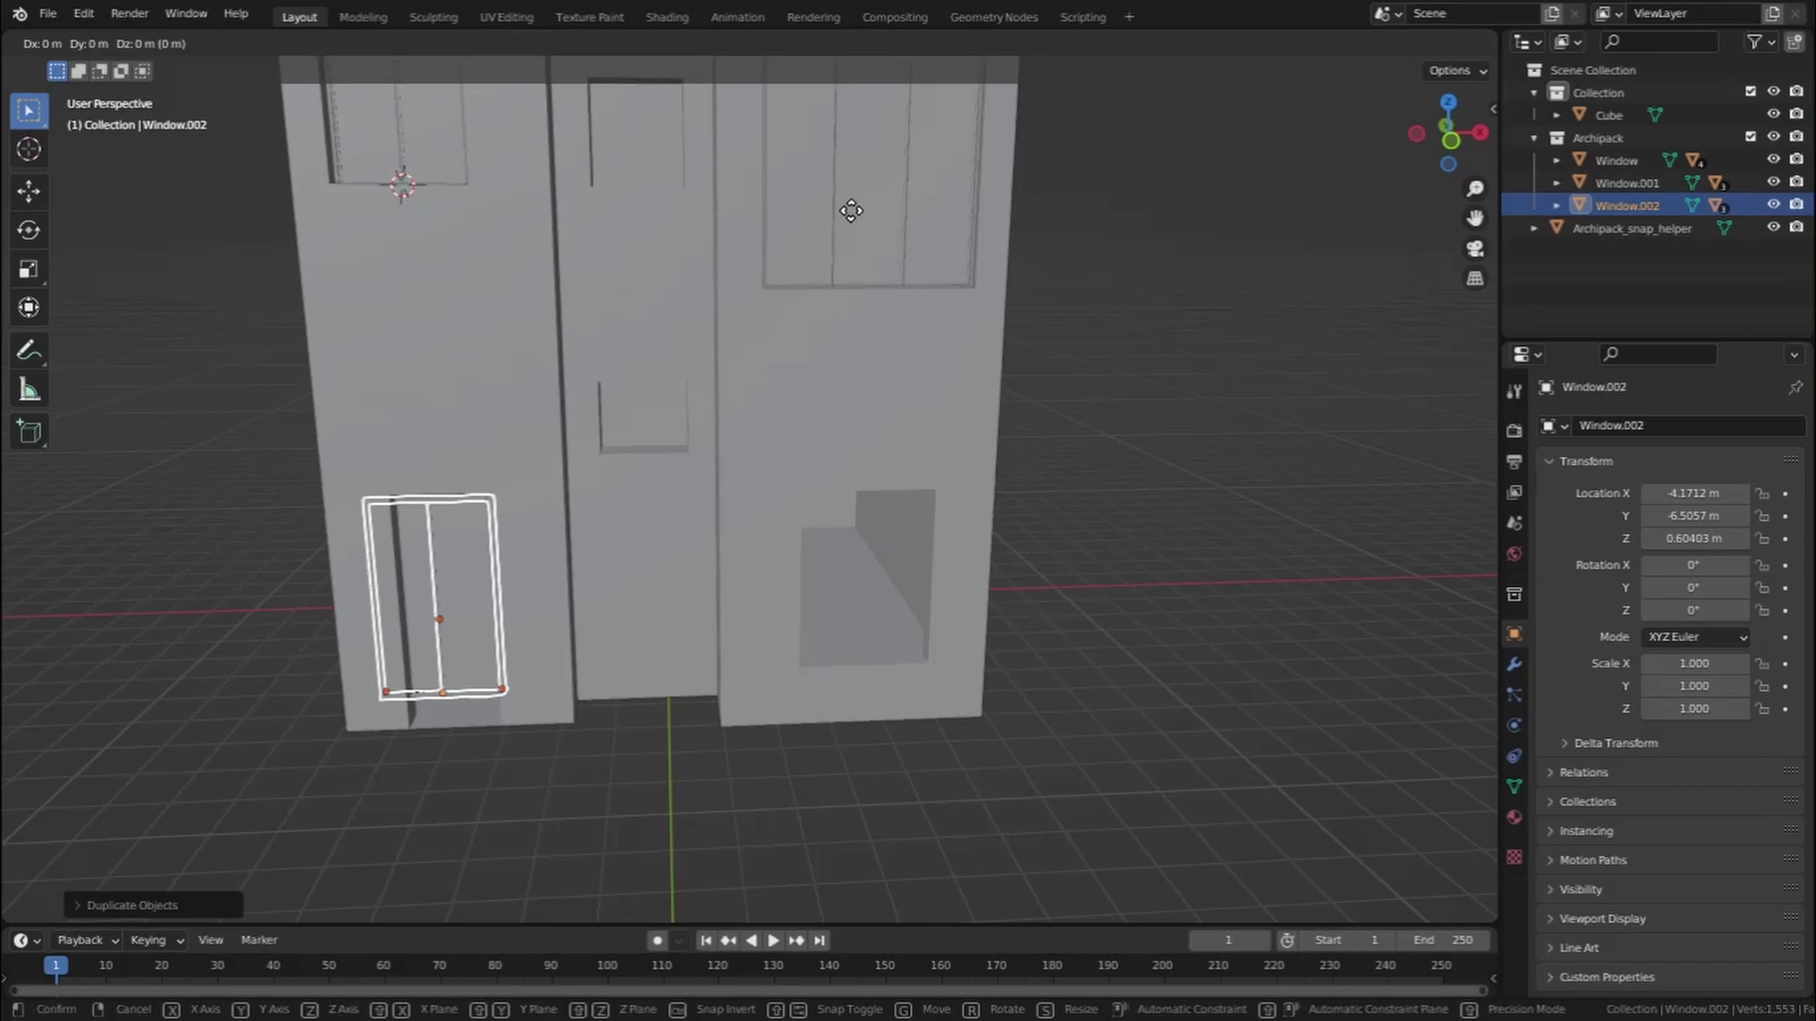
{"action": "left_click", "coordinate": [1267, 257]}
Scale the copied window down along Z to 0.816
{"action": "scroll", "coordinate": [978, 552], "scroll_direction": "up", "scroll_amount": 3}
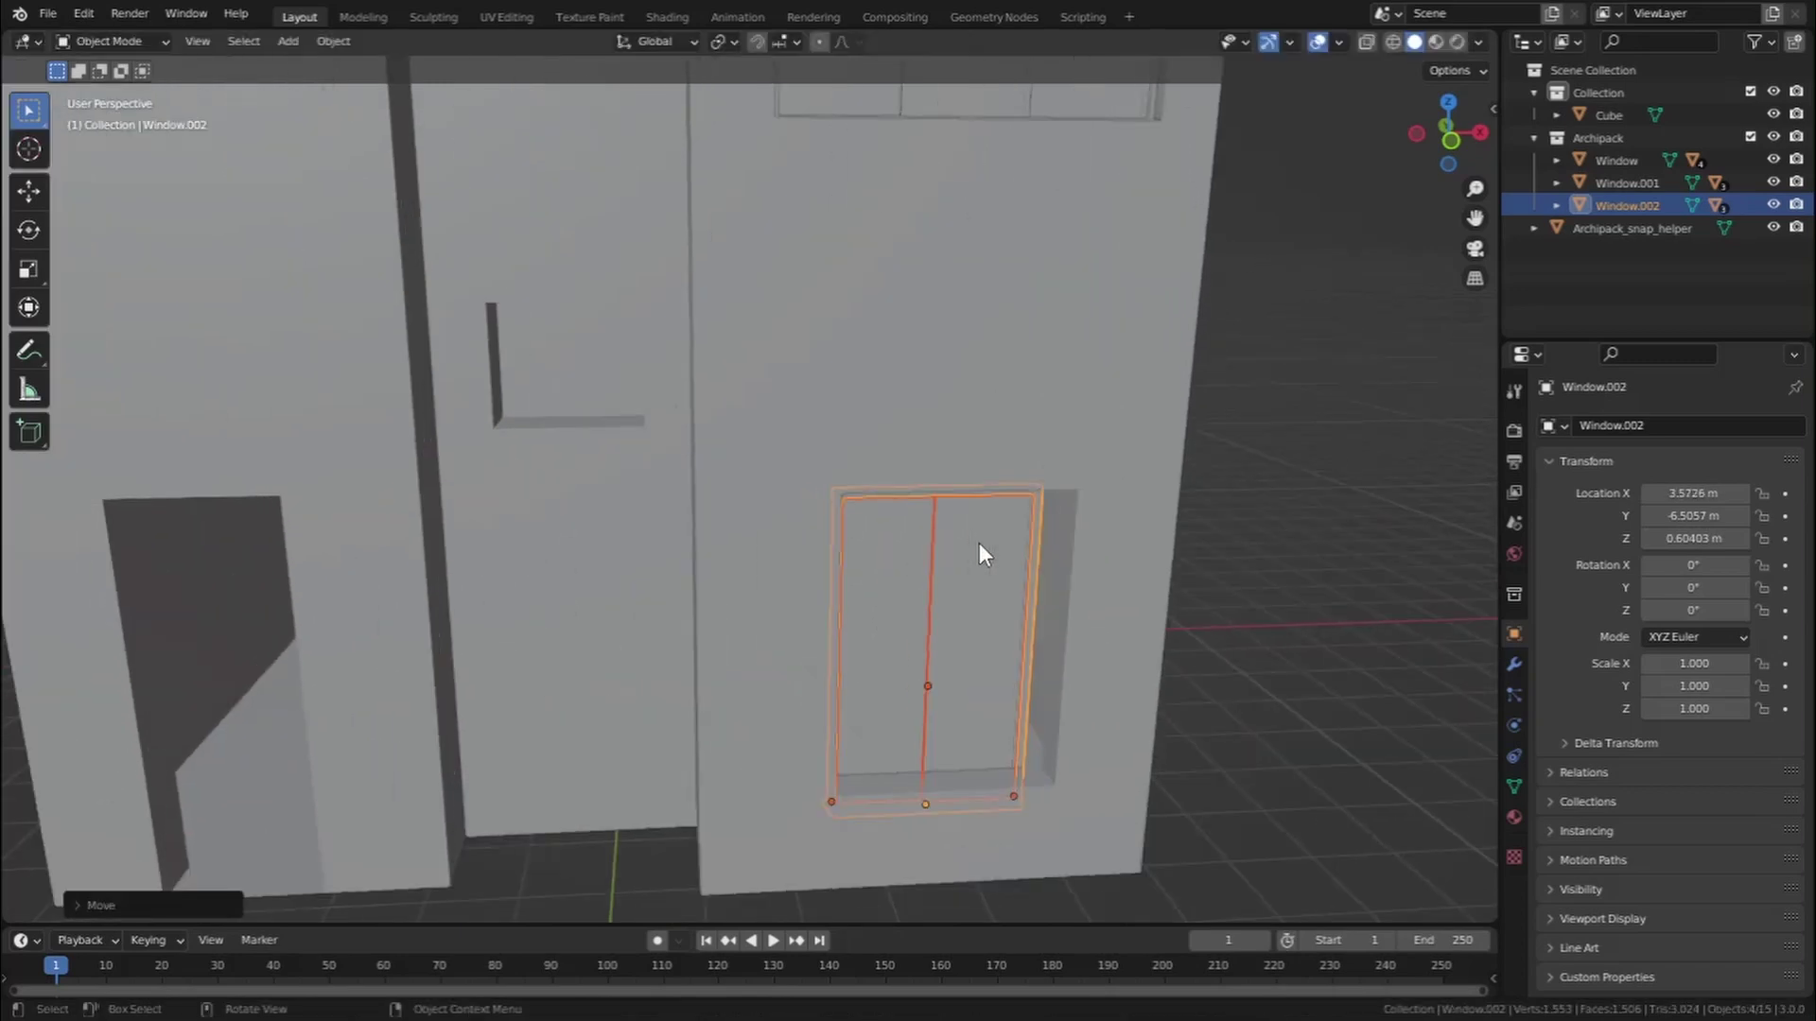
{"action": "middle_click_drag", "start_coordinate": [978, 543], "coordinate": [933, 451], "text": "shift"}
{"action": "scroll", "coordinate": [934, 450], "scroll_direction": "up", "scroll_amount": 3}
{"action": "middle_click_drag", "start_coordinate": [807, 501], "coordinate": [838, 570], "text": "shift"}
{"action": "scroll", "coordinate": [833, 519], "scroll_direction": "down", "scroll_amount": 1}
{"action": "key", "text": "s"}
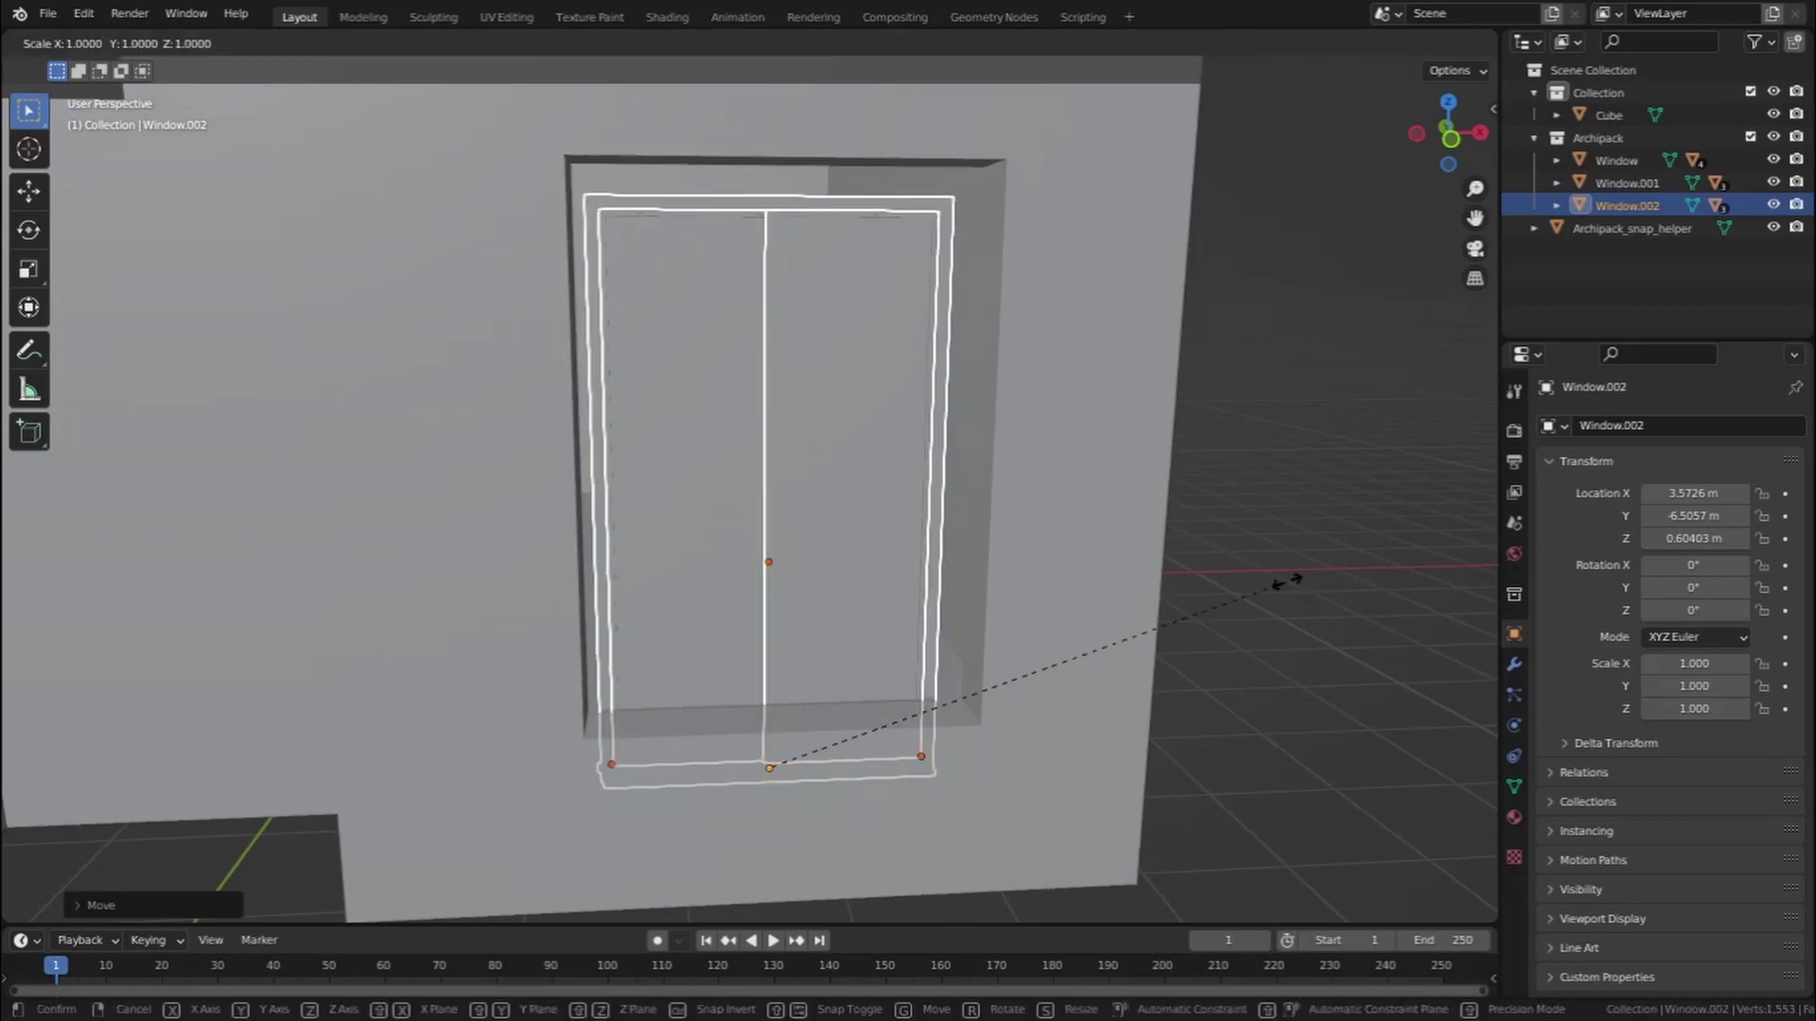
{"action": "key", "text": "z"}
{"action": "left_click", "coordinate": [1189, 609]}
Raise the copied window to about 1.06 m in Z and stretch it vertically to a Z scale of 0.932
{"action": "key", "text": "g"}
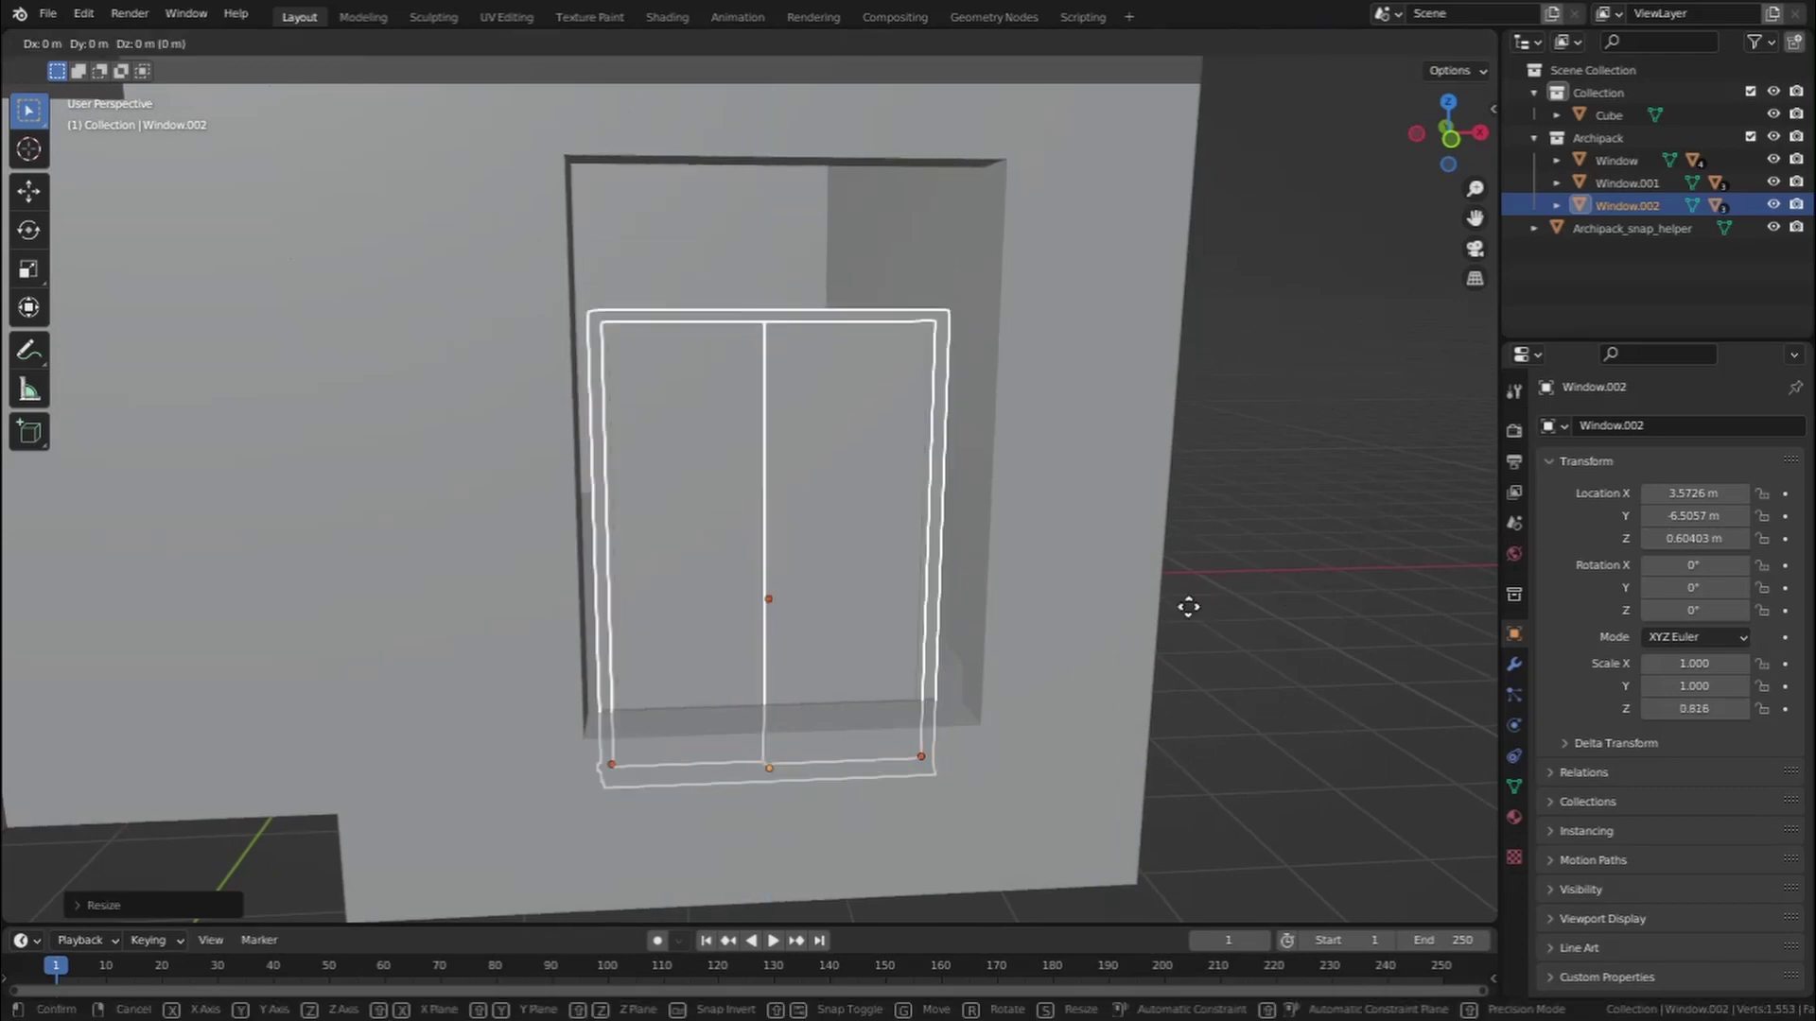
{"action": "key", "text": "z"}
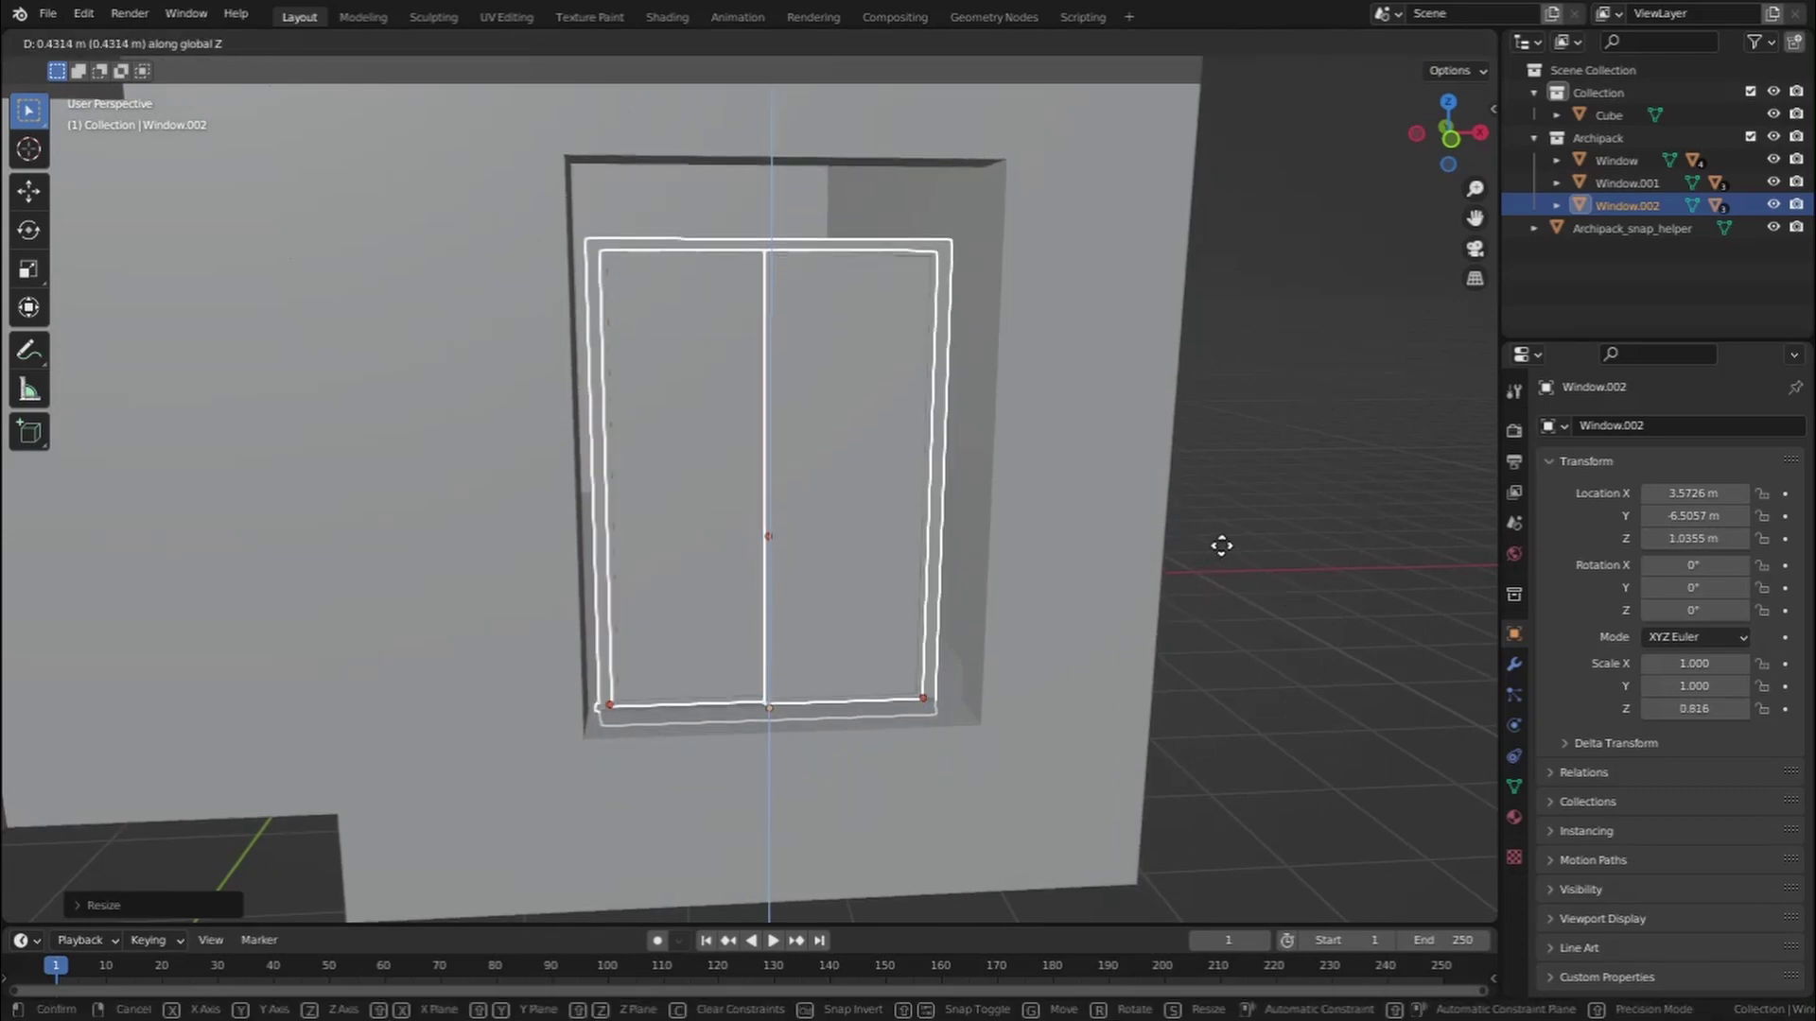
{"action": "left_click", "coordinate": [1235, 545]}
{"action": "key", "text": "s"}
{"action": "key", "text": "z"}
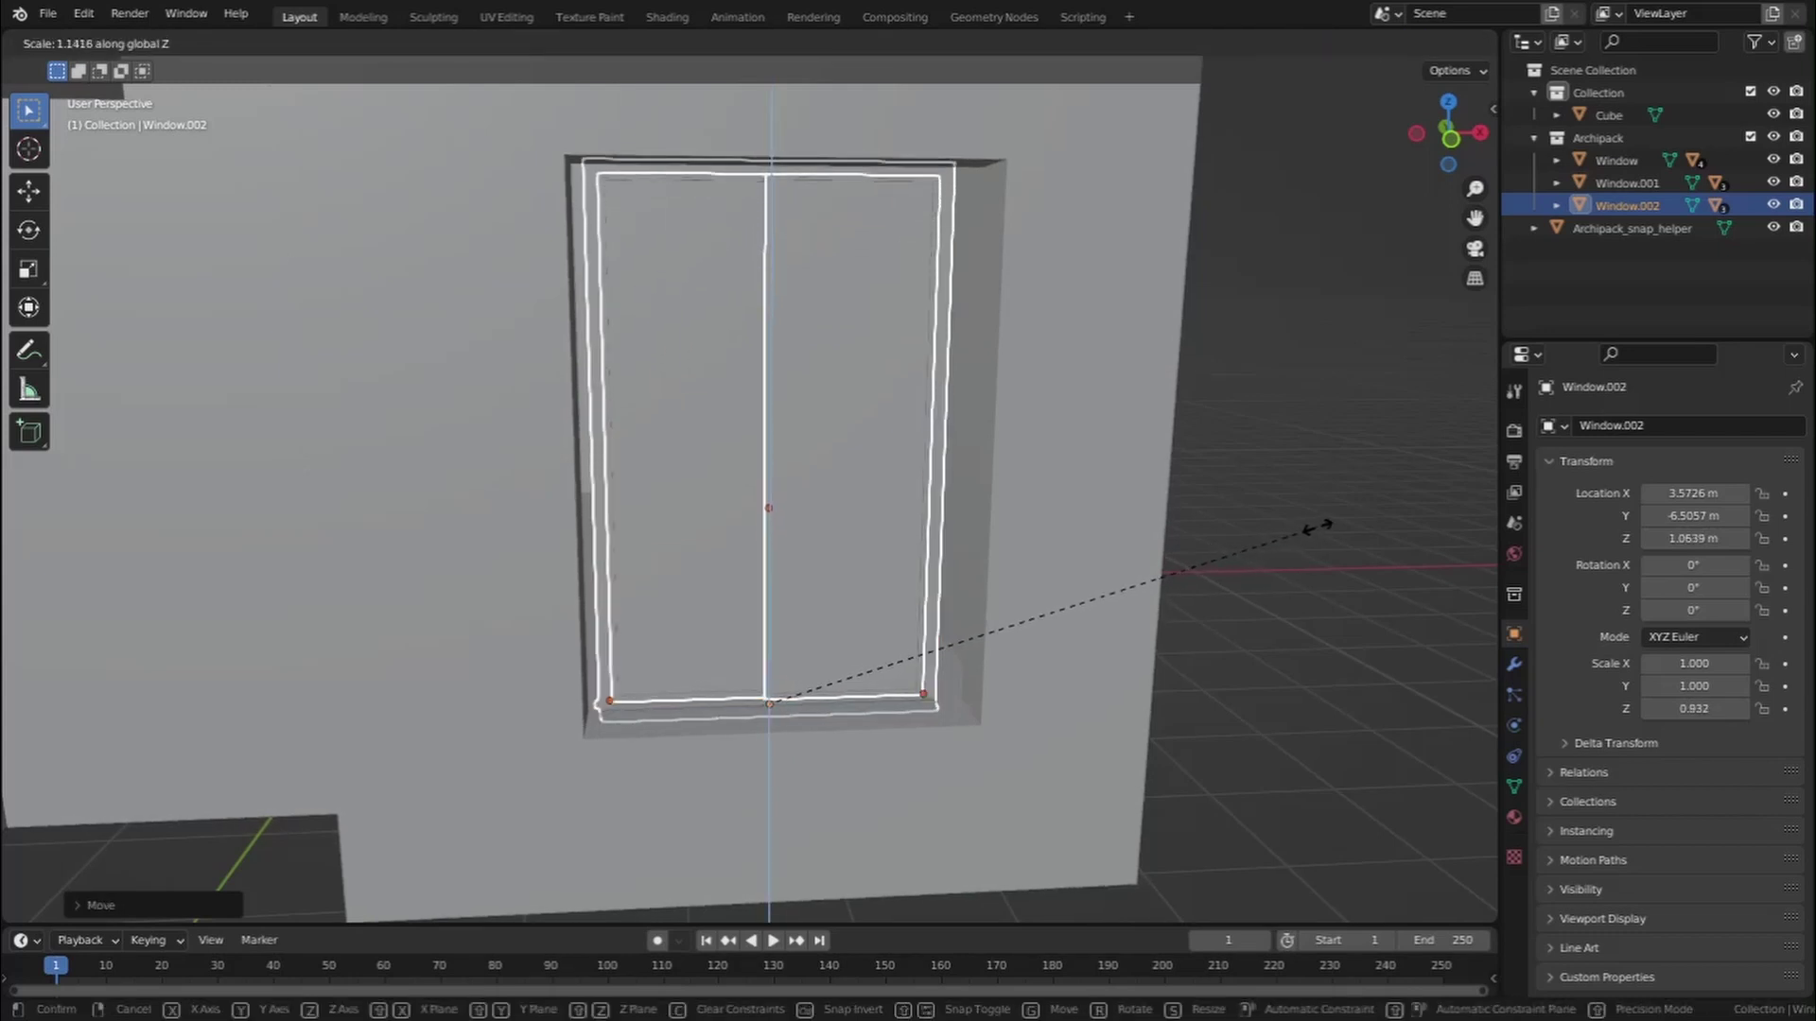
{"action": "left_click", "coordinate": [1319, 529]}
Widen the copied window to an X scale of 1.136 and centre it in the lower opening at about 3.61 m in X
{"action": "middle_click_drag", "start_coordinate": [1035, 616], "coordinate": [993, 616]}
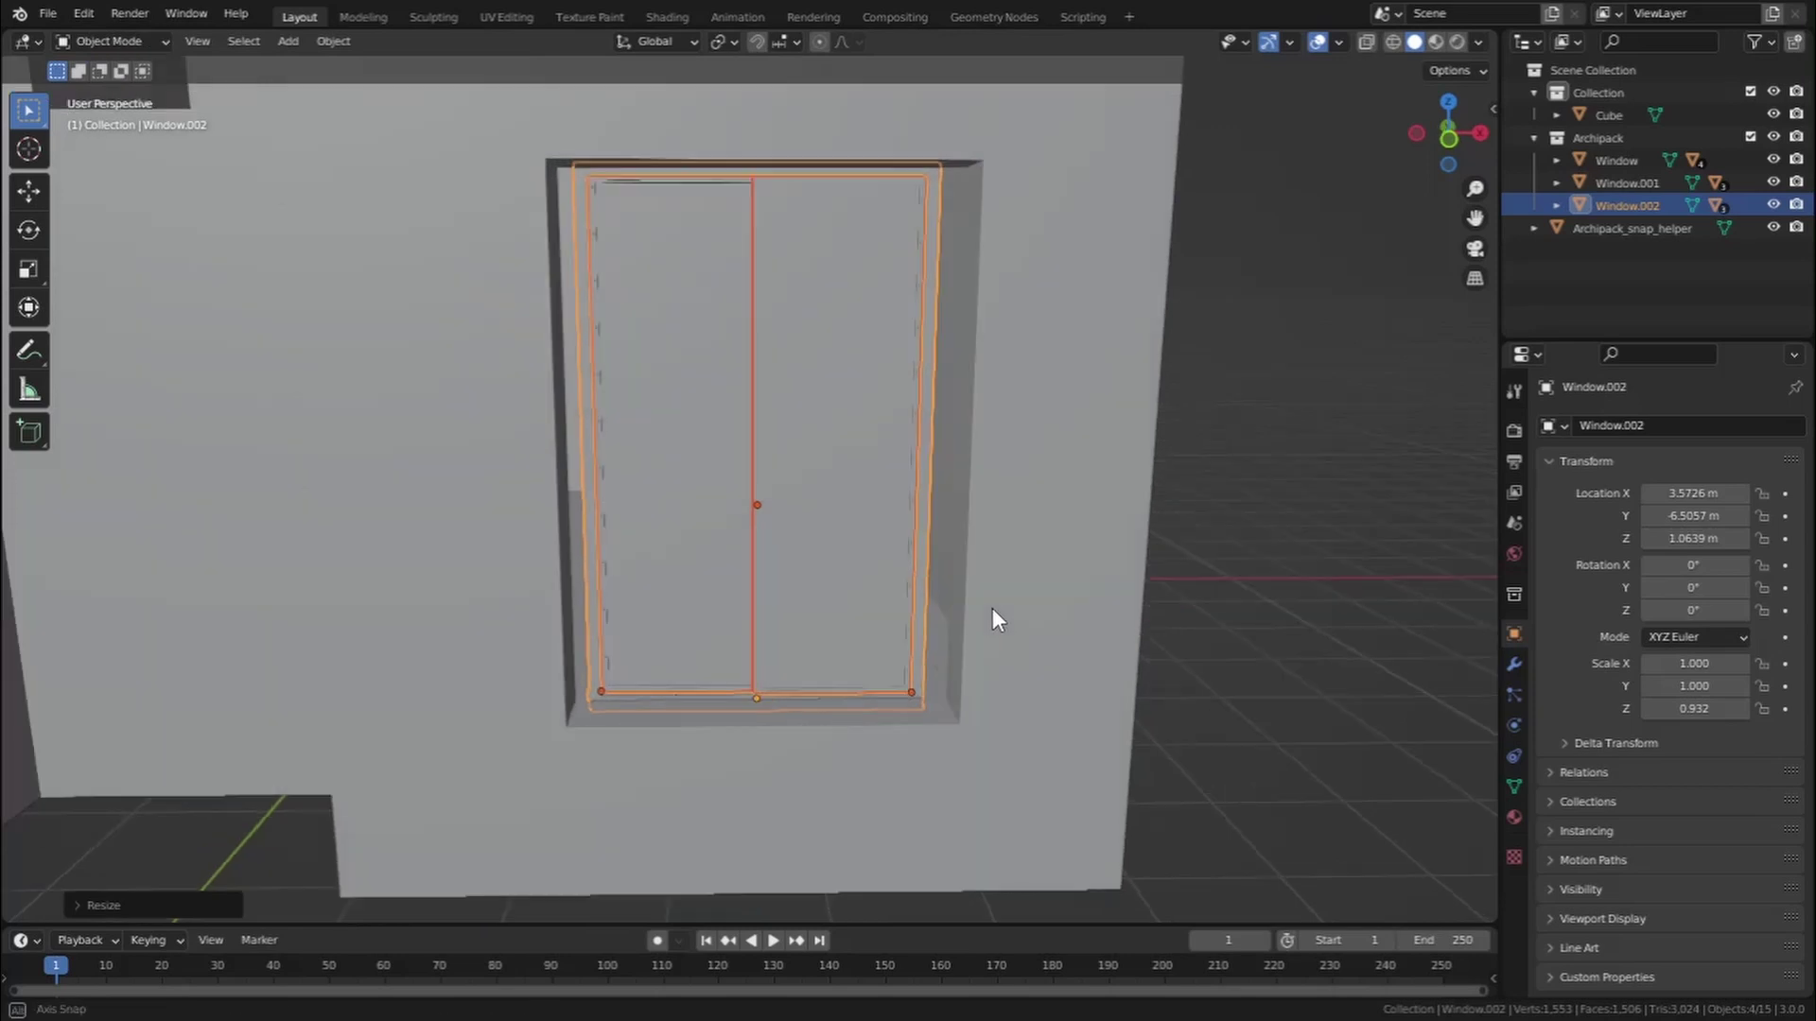
{"action": "key", "text": "g"}
{"action": "key", "text": "x"}
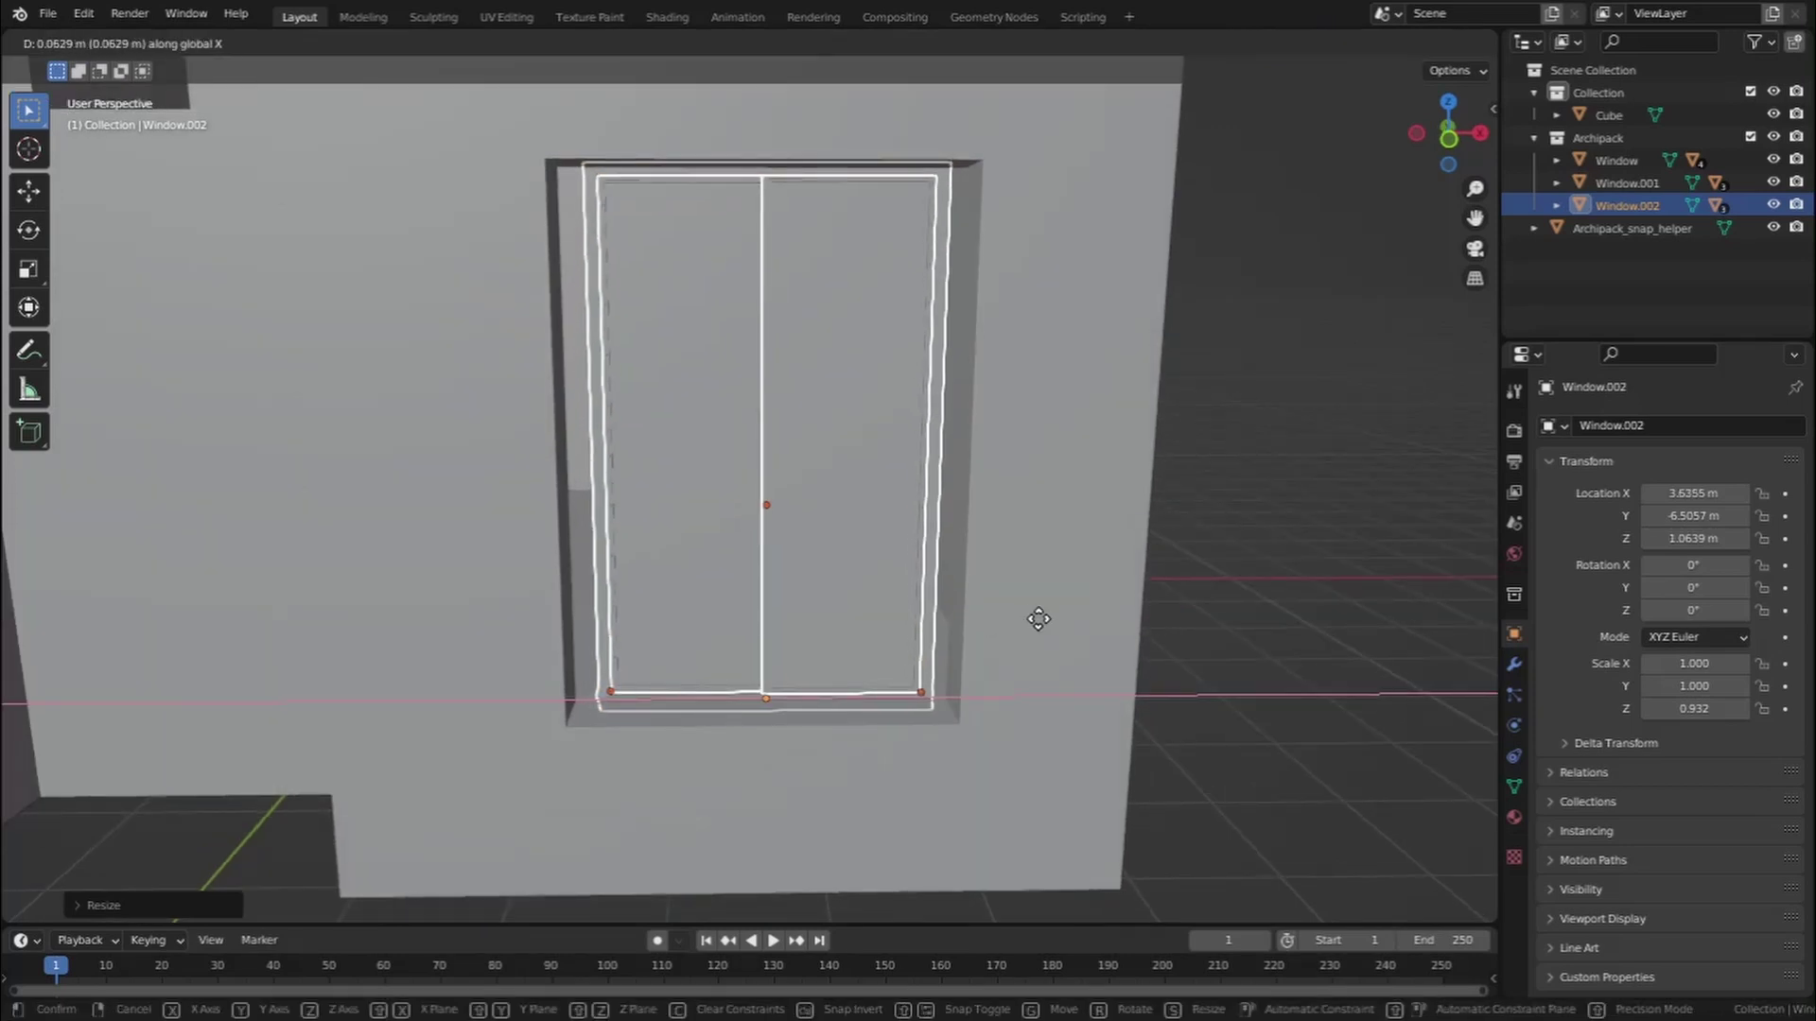
{"action": "left_click", "coordinate": [1038, 618]}
{"action": "key", "text": "s"}
{"action": "key", "text": "x"}
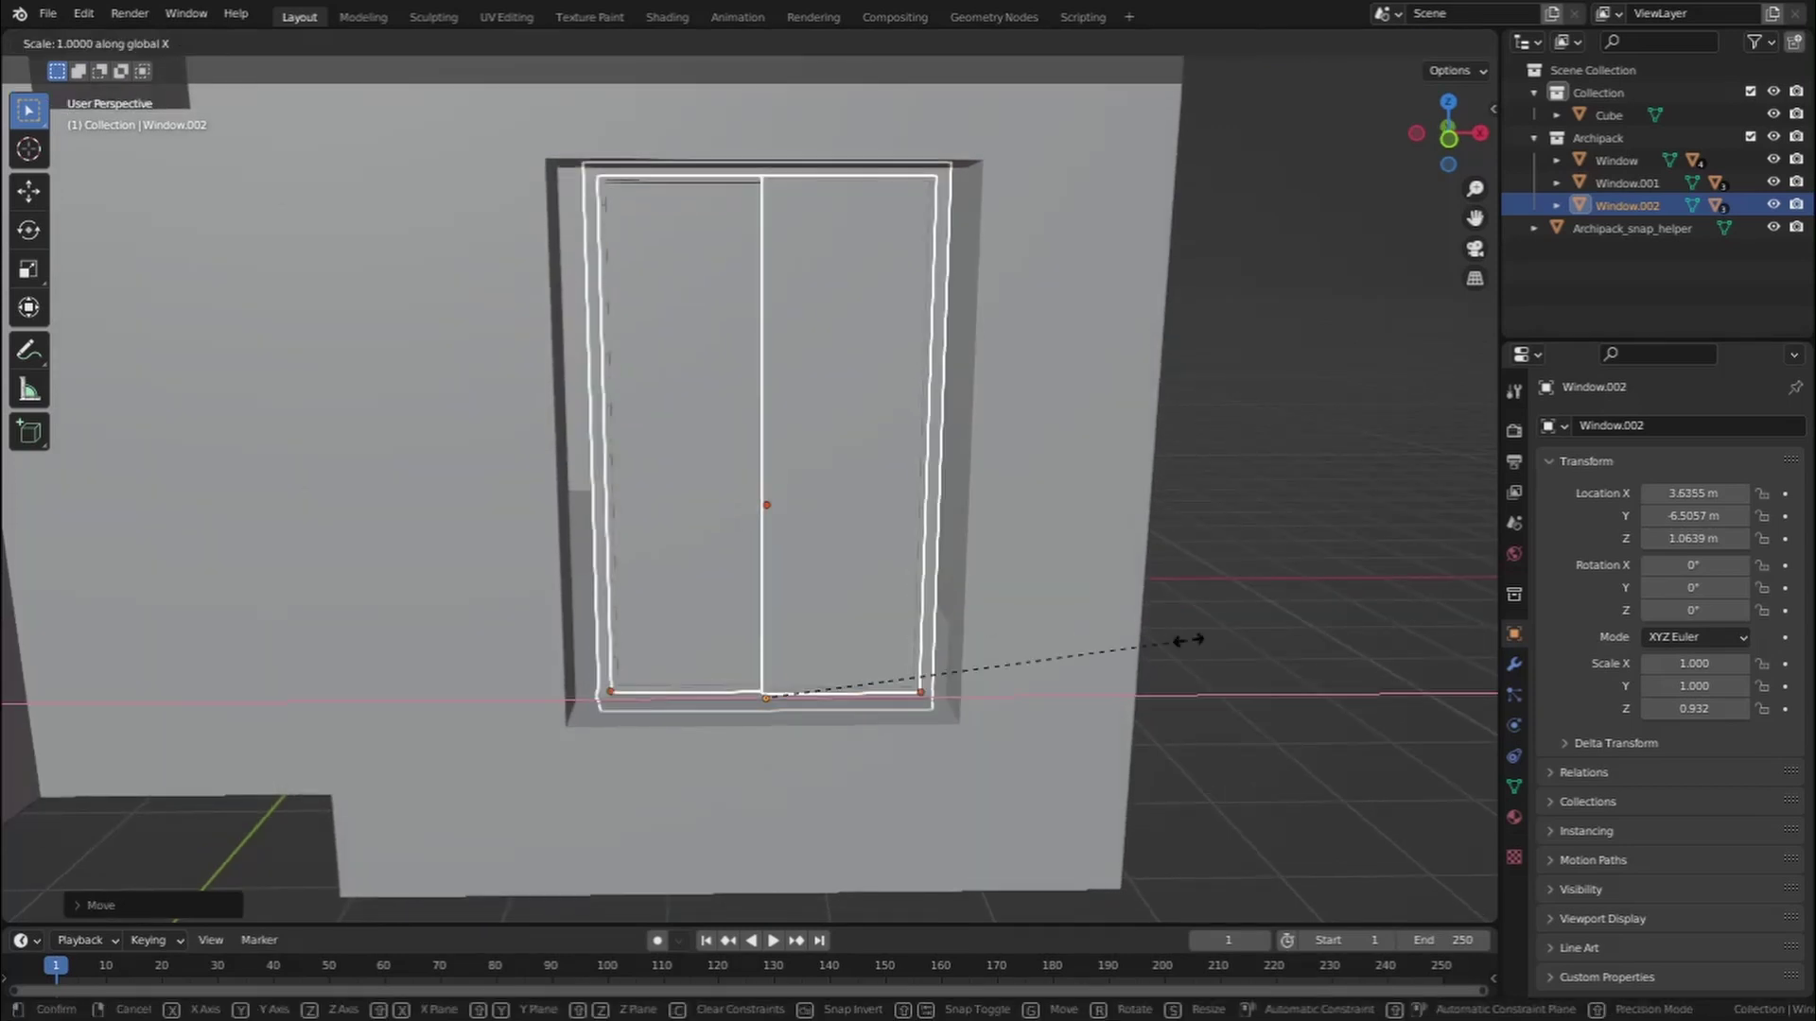
{"action": "left_click", "coordinate": [1244, 639]}
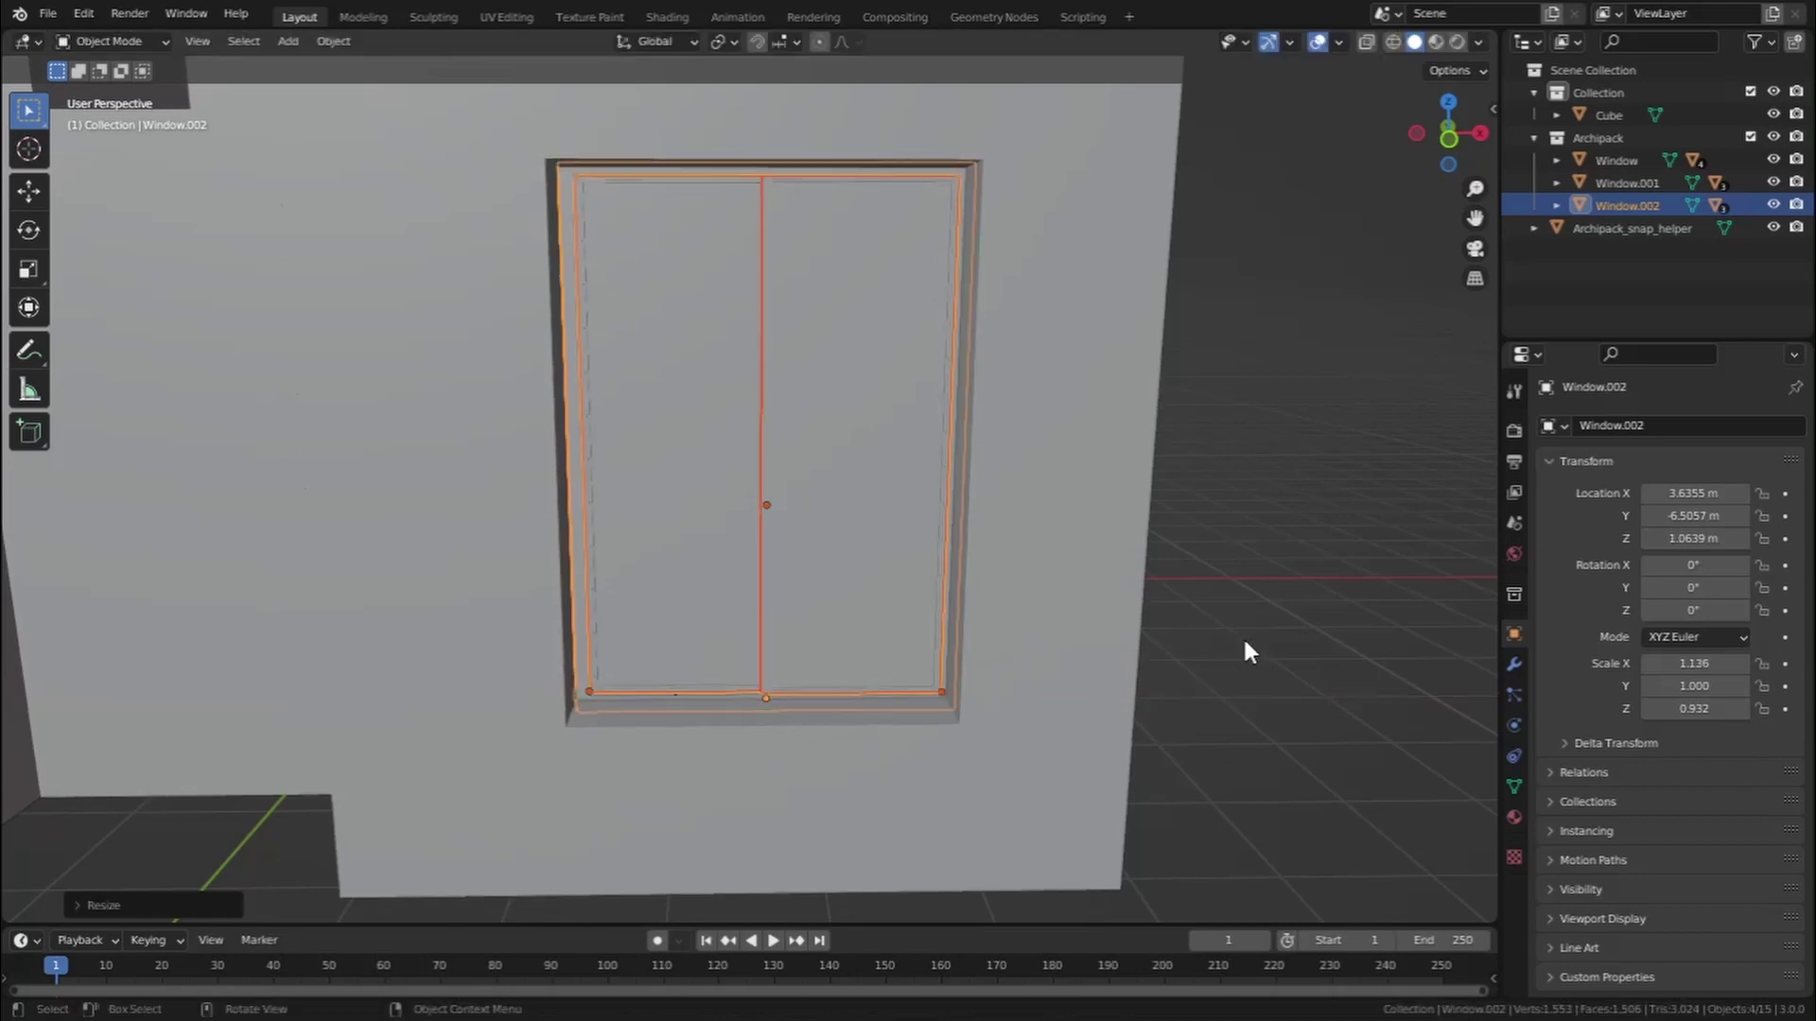
{"action": "key", "text": "g"}
{"action": "key", "text": "x"}
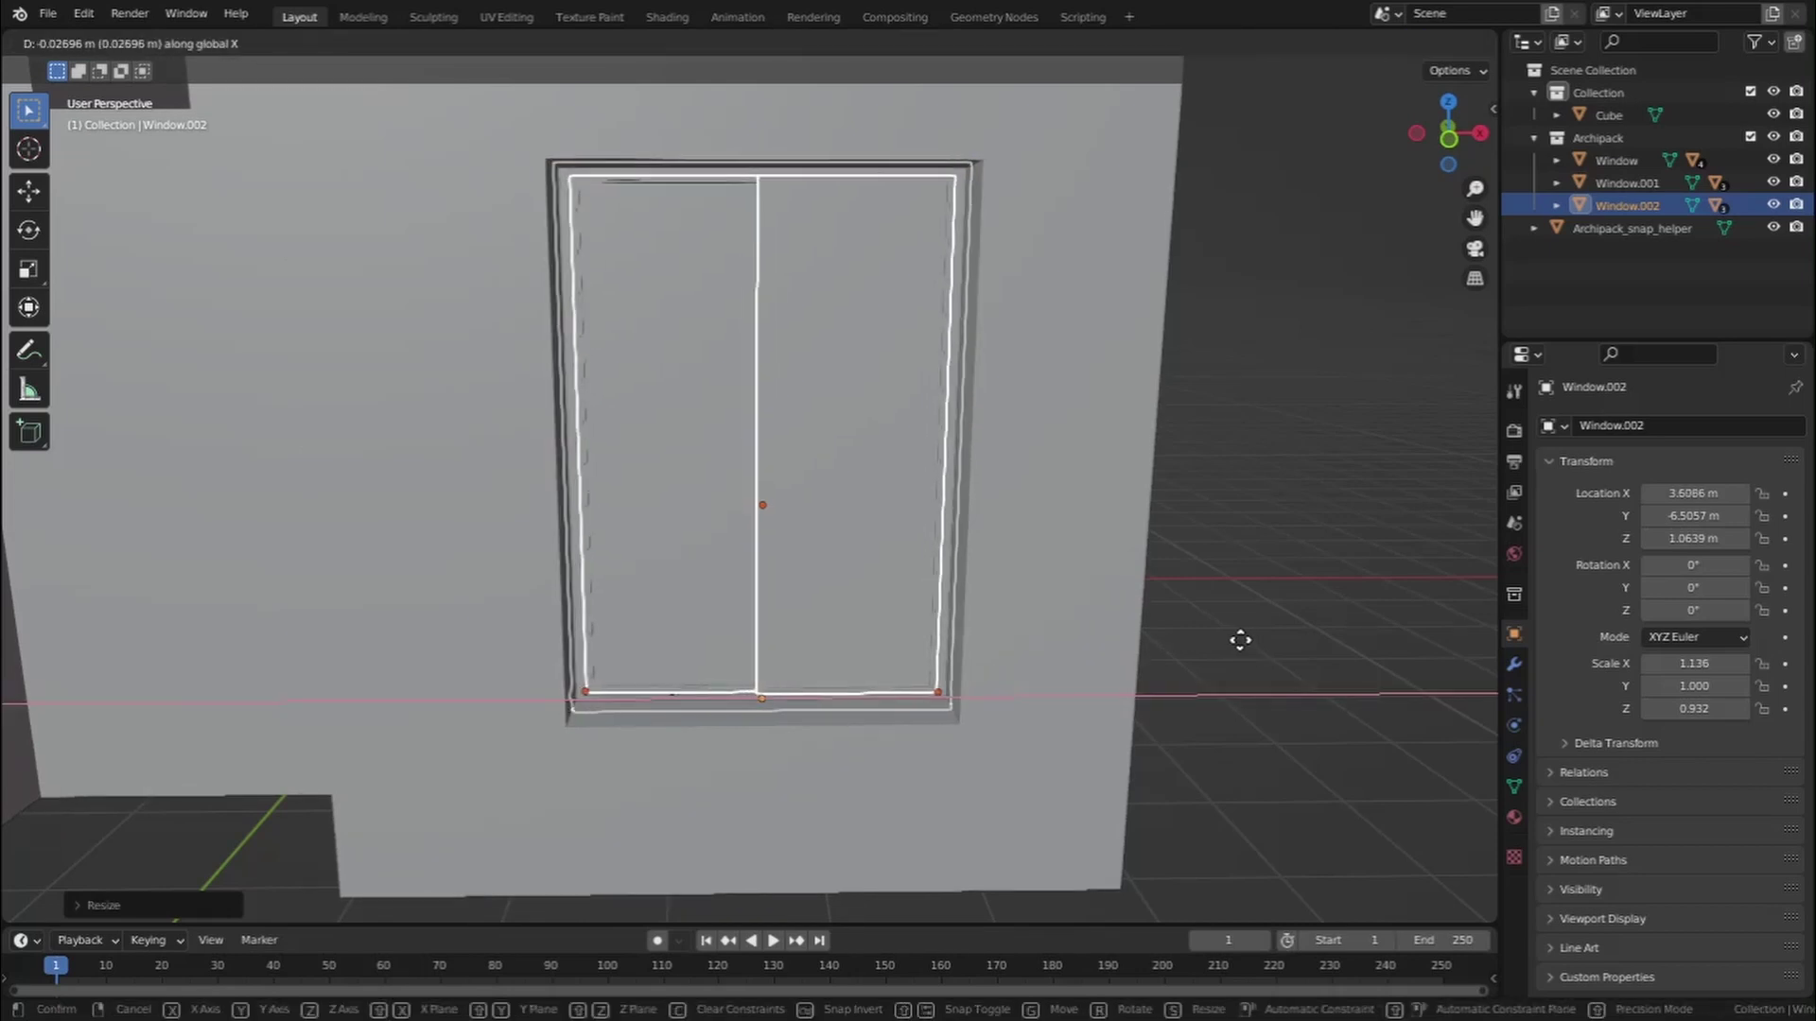
{"action": "left_click", "coordinate": [1241, 644]}
Add an Archipack 80x80 flat 1 window in the middle section's upper opening and fit it at about -5.73 m in Y and 7 m in Z
{"action": "scroll", "coordinate": [1122, 549], "scroll_direction": "down", "scroll_amount": 3}
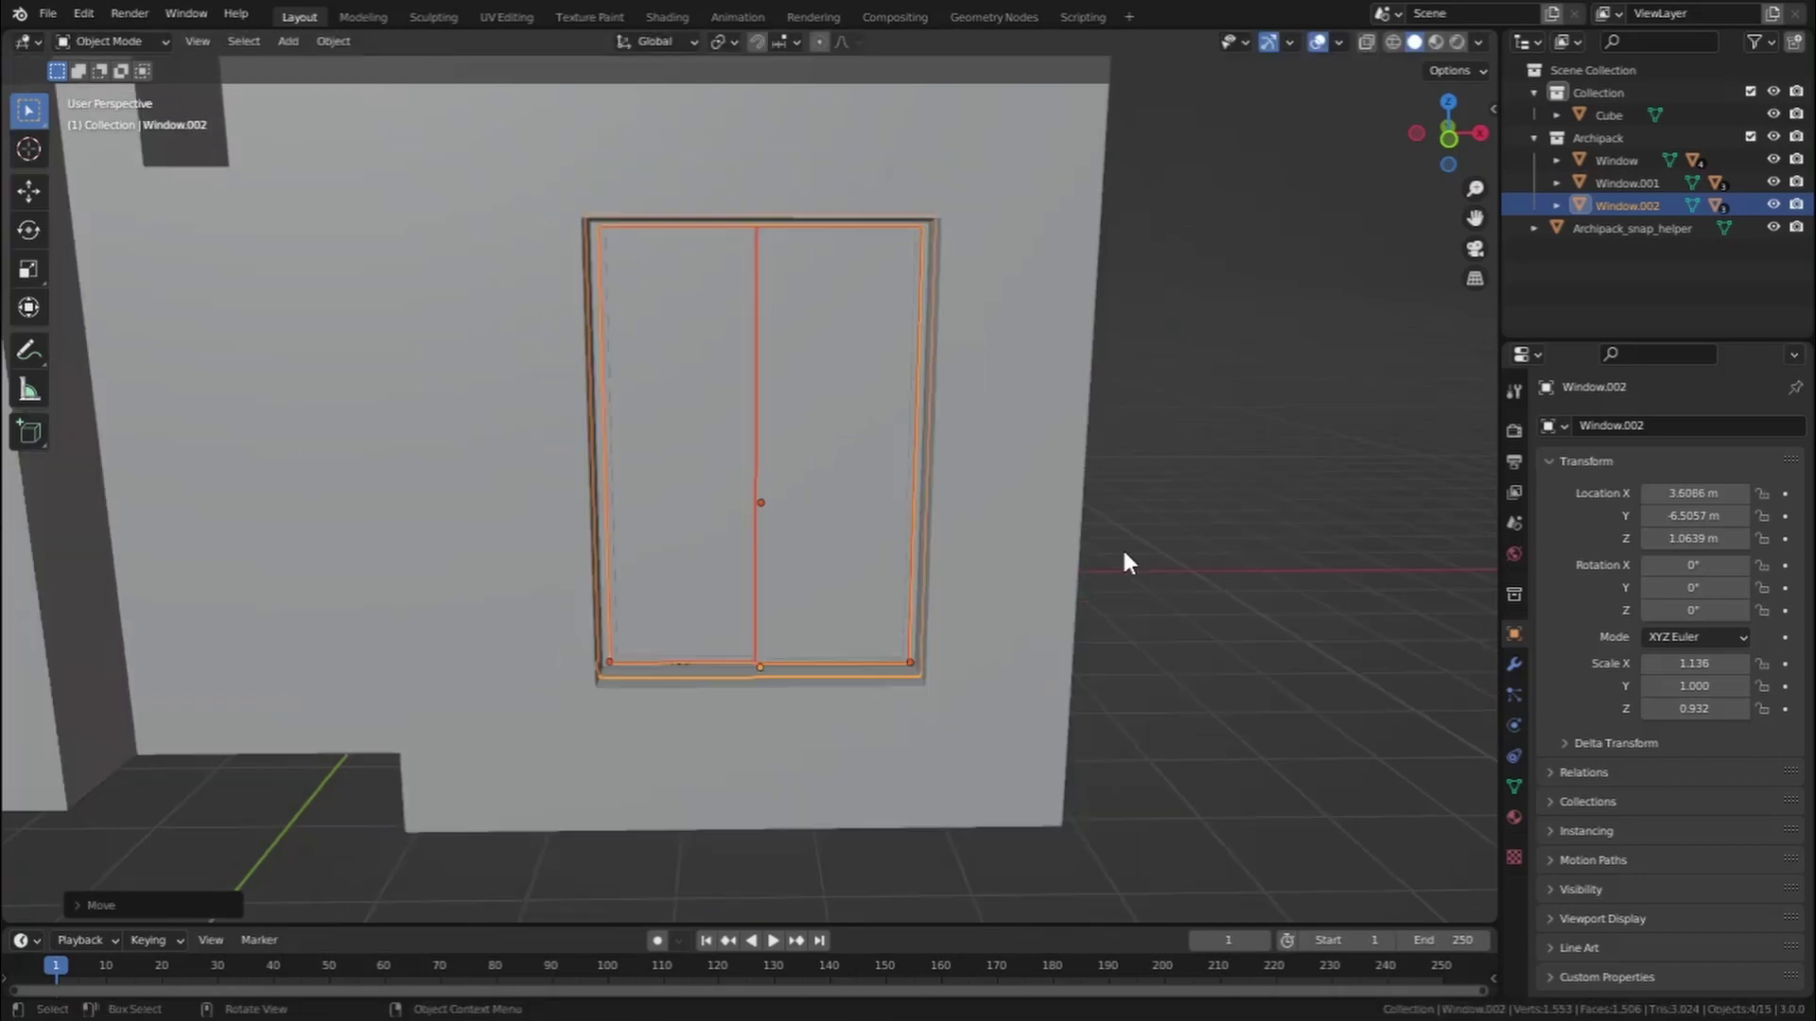
{"action": "middle_click_drag", "start_coordinate": [766, 657], "coordinate": [1056, 919], "text": "shift"}
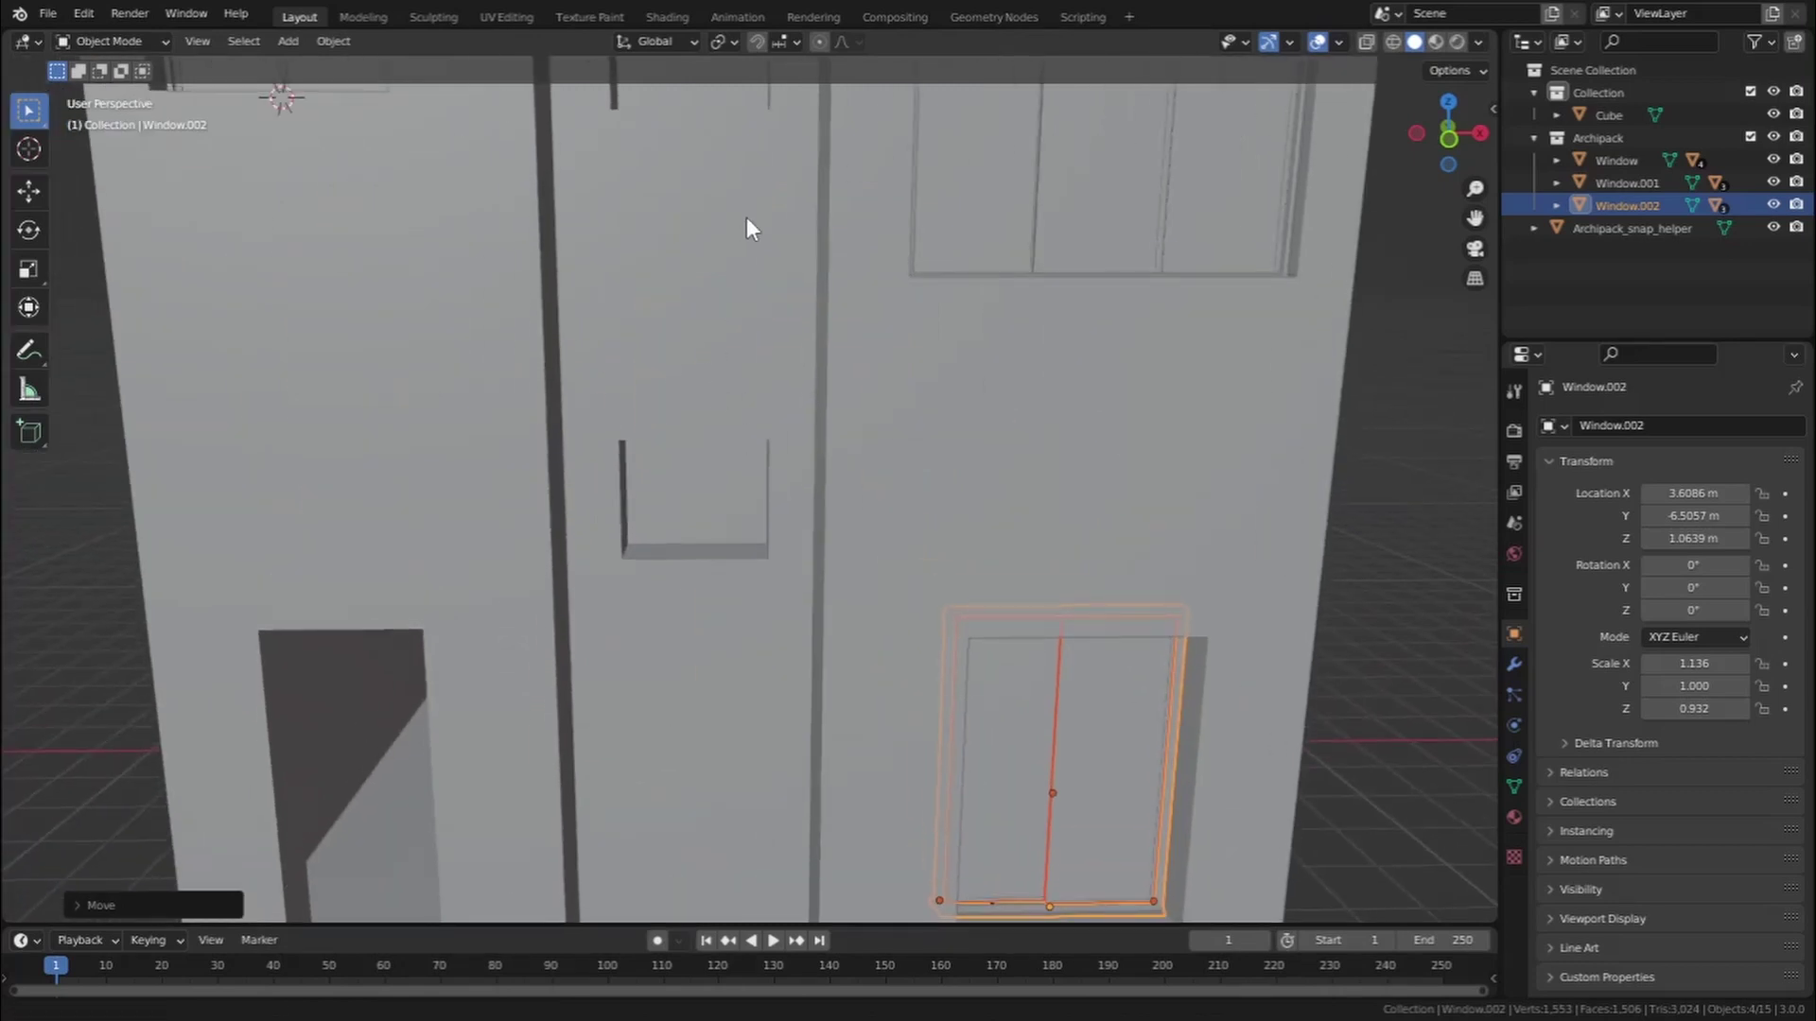
{"action": "middle_click_drag", "start_coordinate": [750, 223], "coordinate": [711, 388]}
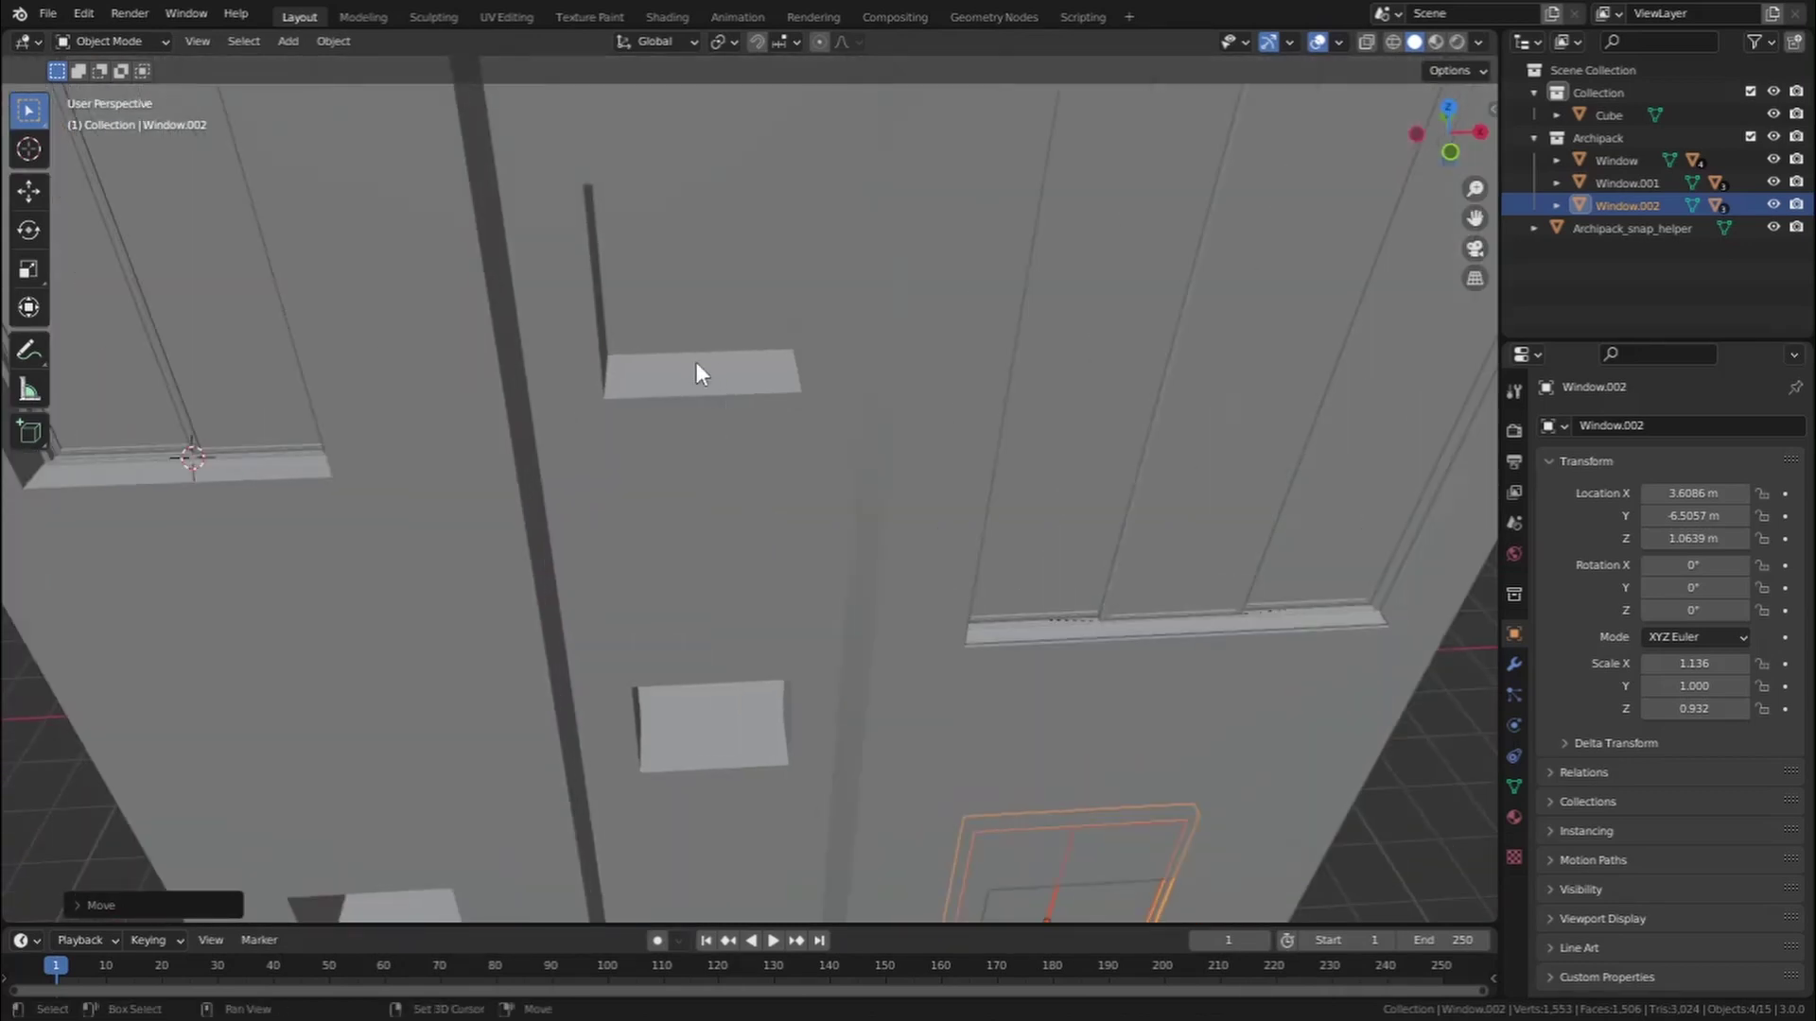
{"action": "left_click", "coordinate": [291, 38]}
{"action": "mouse_move", "coordinate": [310, 68]}
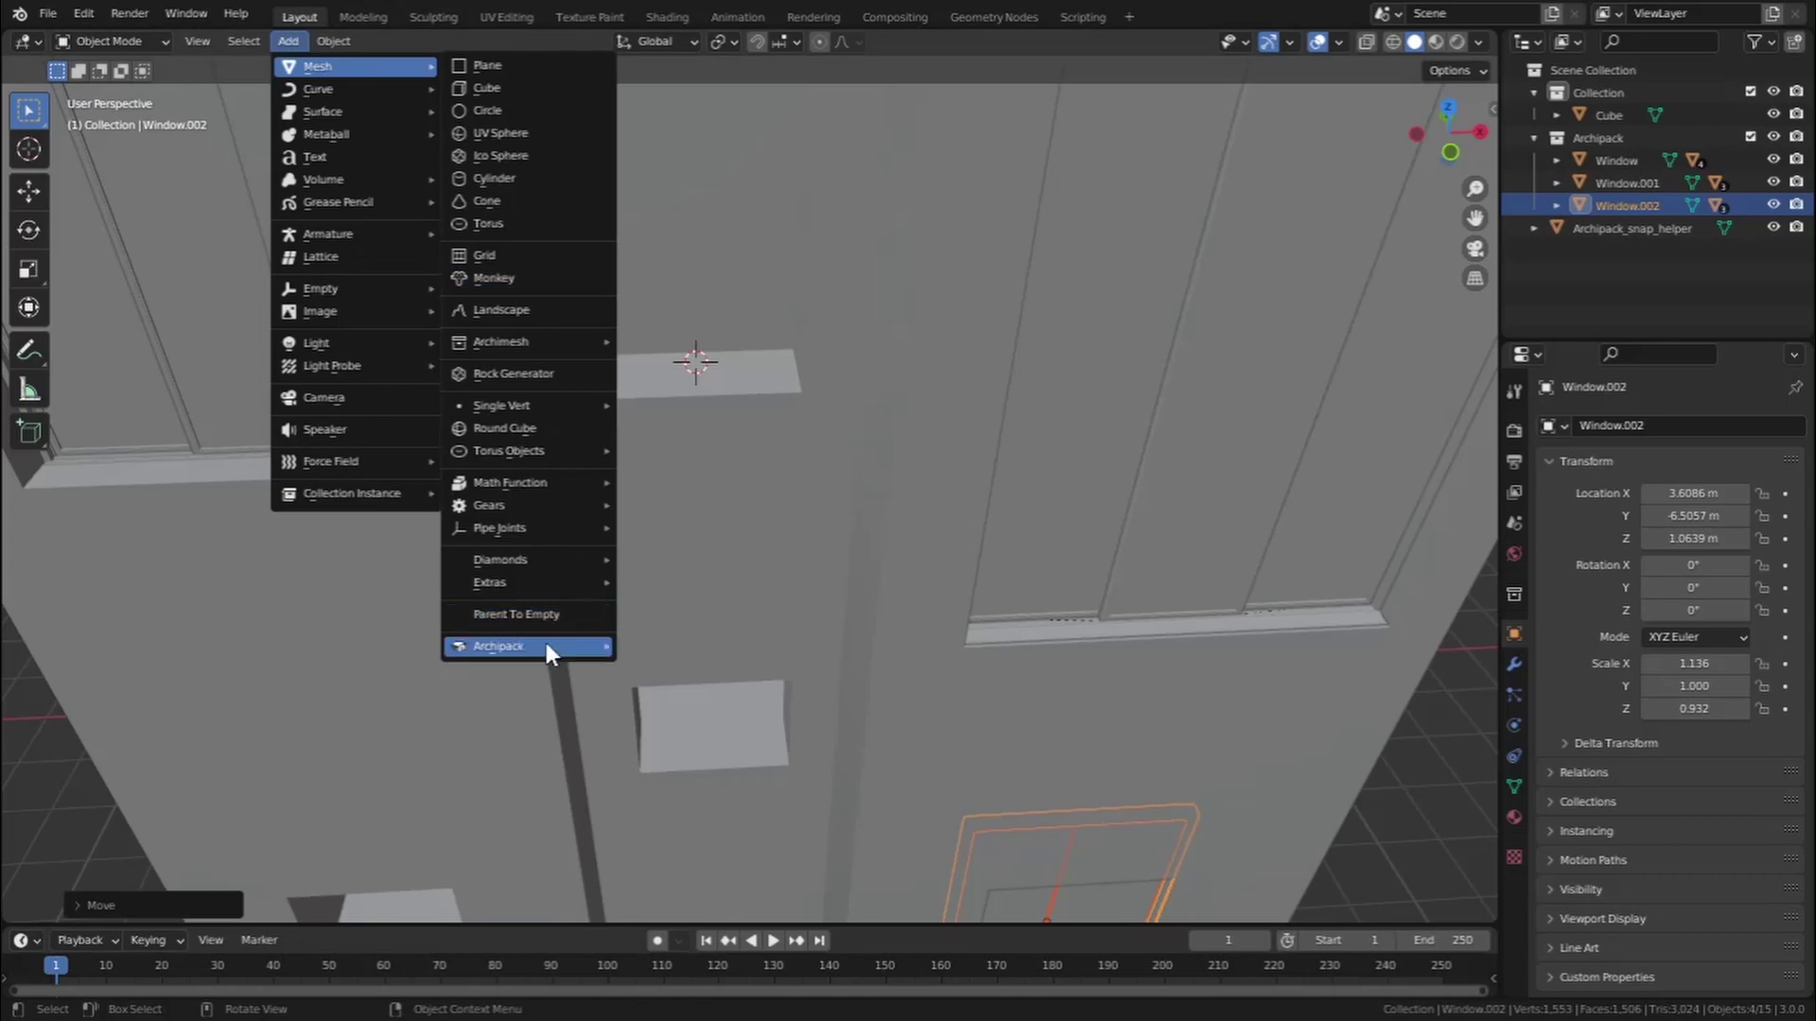
{"action": "mouse_move", "coordinate": [546, 646]}
{"action": "left_click", "coordinate": [682, 669]}
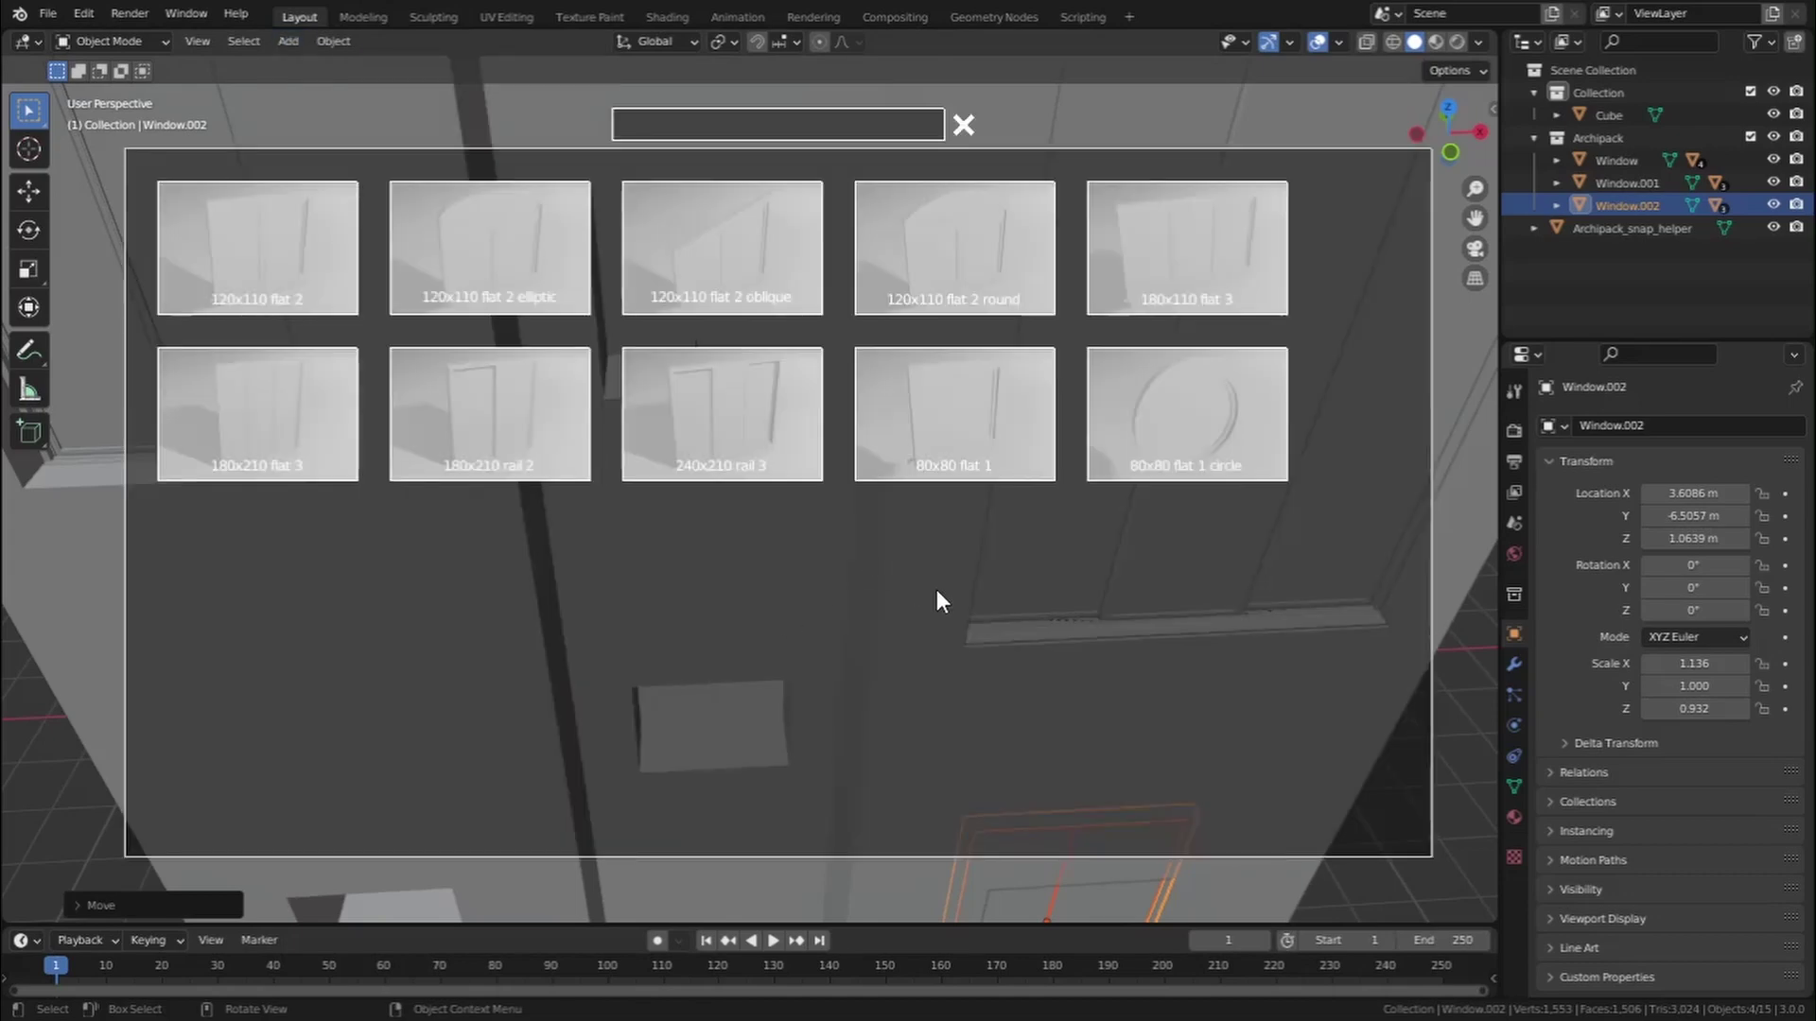
{"action": "left_click", "coordinate": [959, 440]}
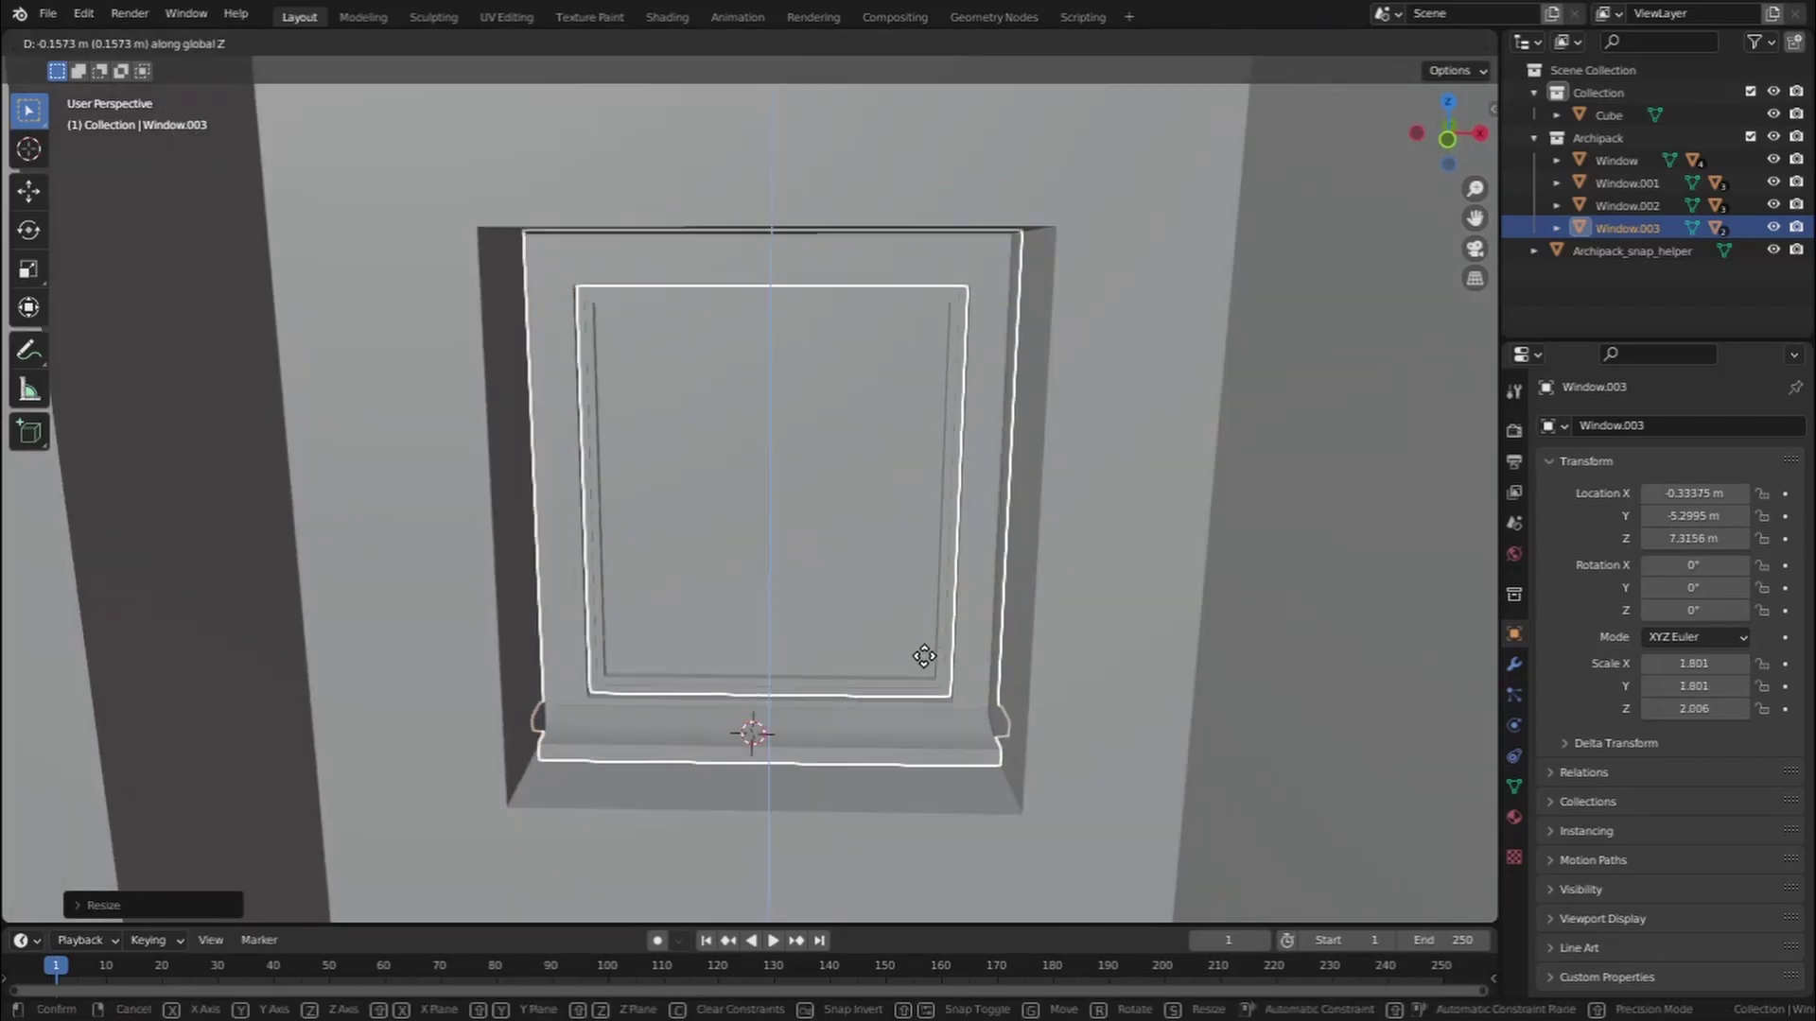
{"action": "key", "text": "g"}
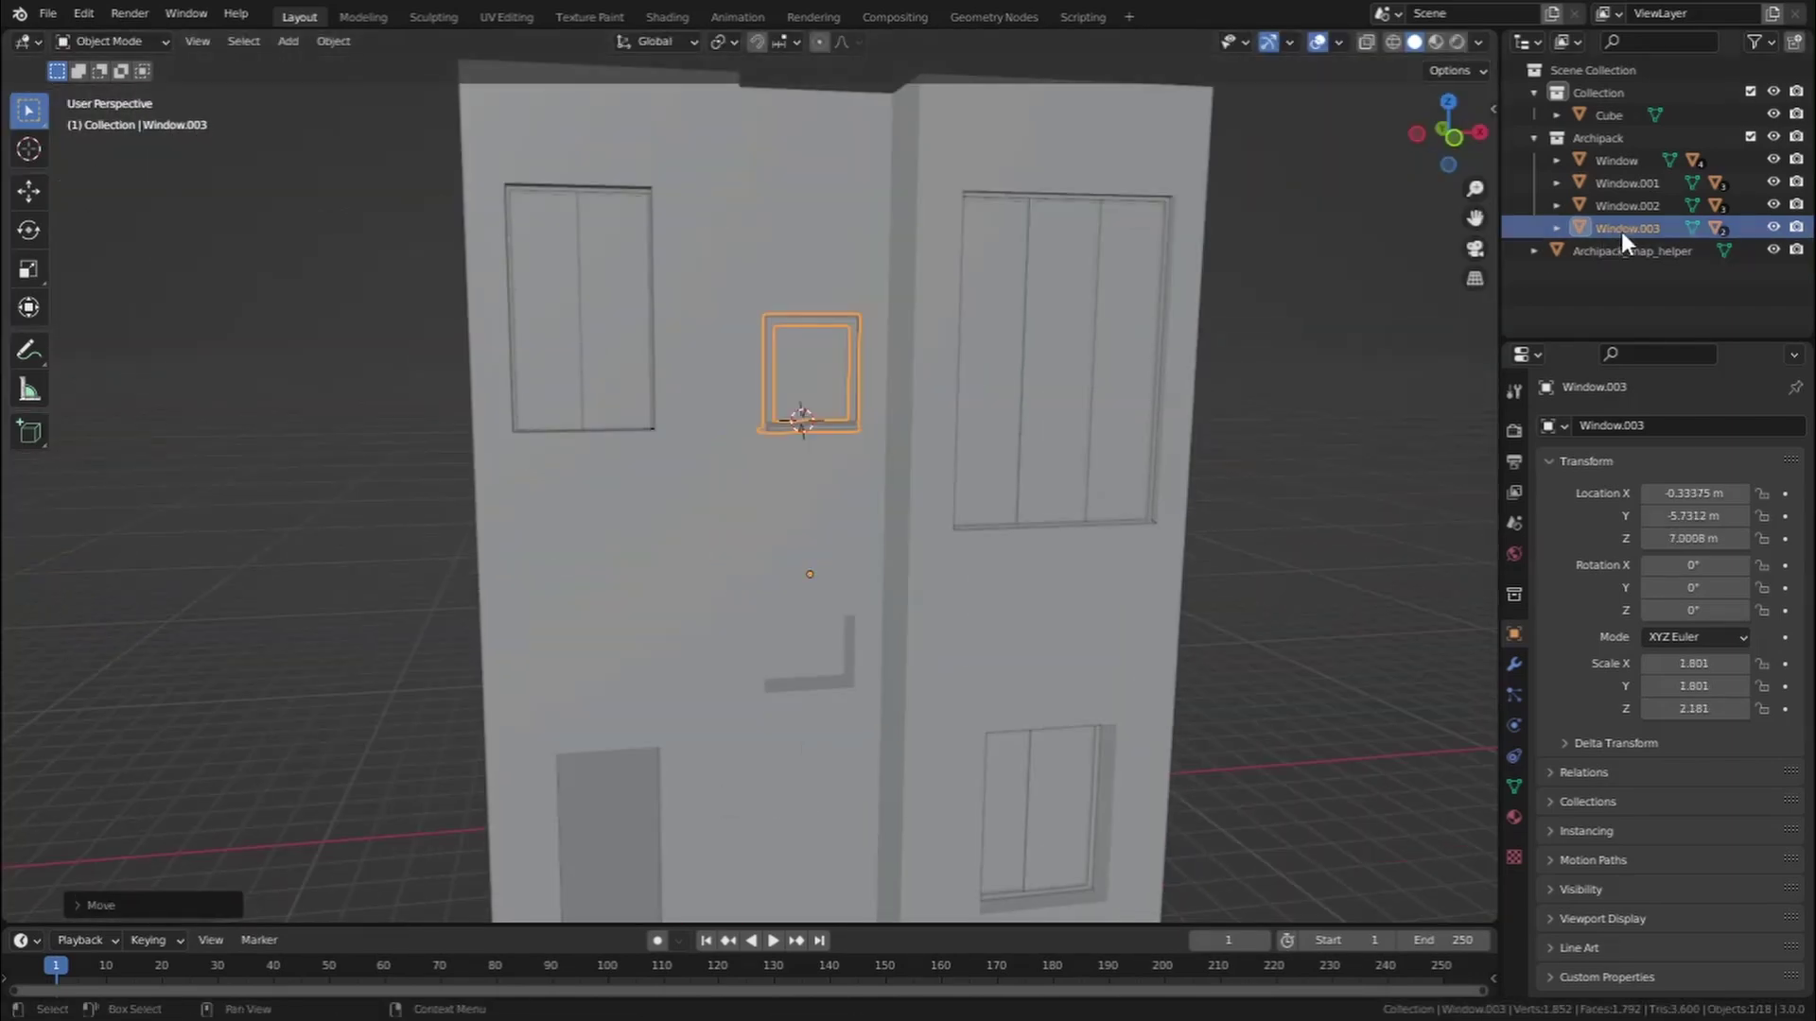
Duplicate the small window with its child parts down along Z to about 2.06 m, over the middle section's lower opening
{"action": "right_click", "coordinate": [1621, 231]}
{"action": "key", "text": "Escape"}
{"action": "scroll", "coordinate": [821, 440], "scroll_direction": "up", "scroll_amount": 4}
{"action": "middle_click_drag", "start_coordinate": [821, 440], "coordinate": [807, 308], "text": "shift"}
{"action": "key", "text": "shift+d"}
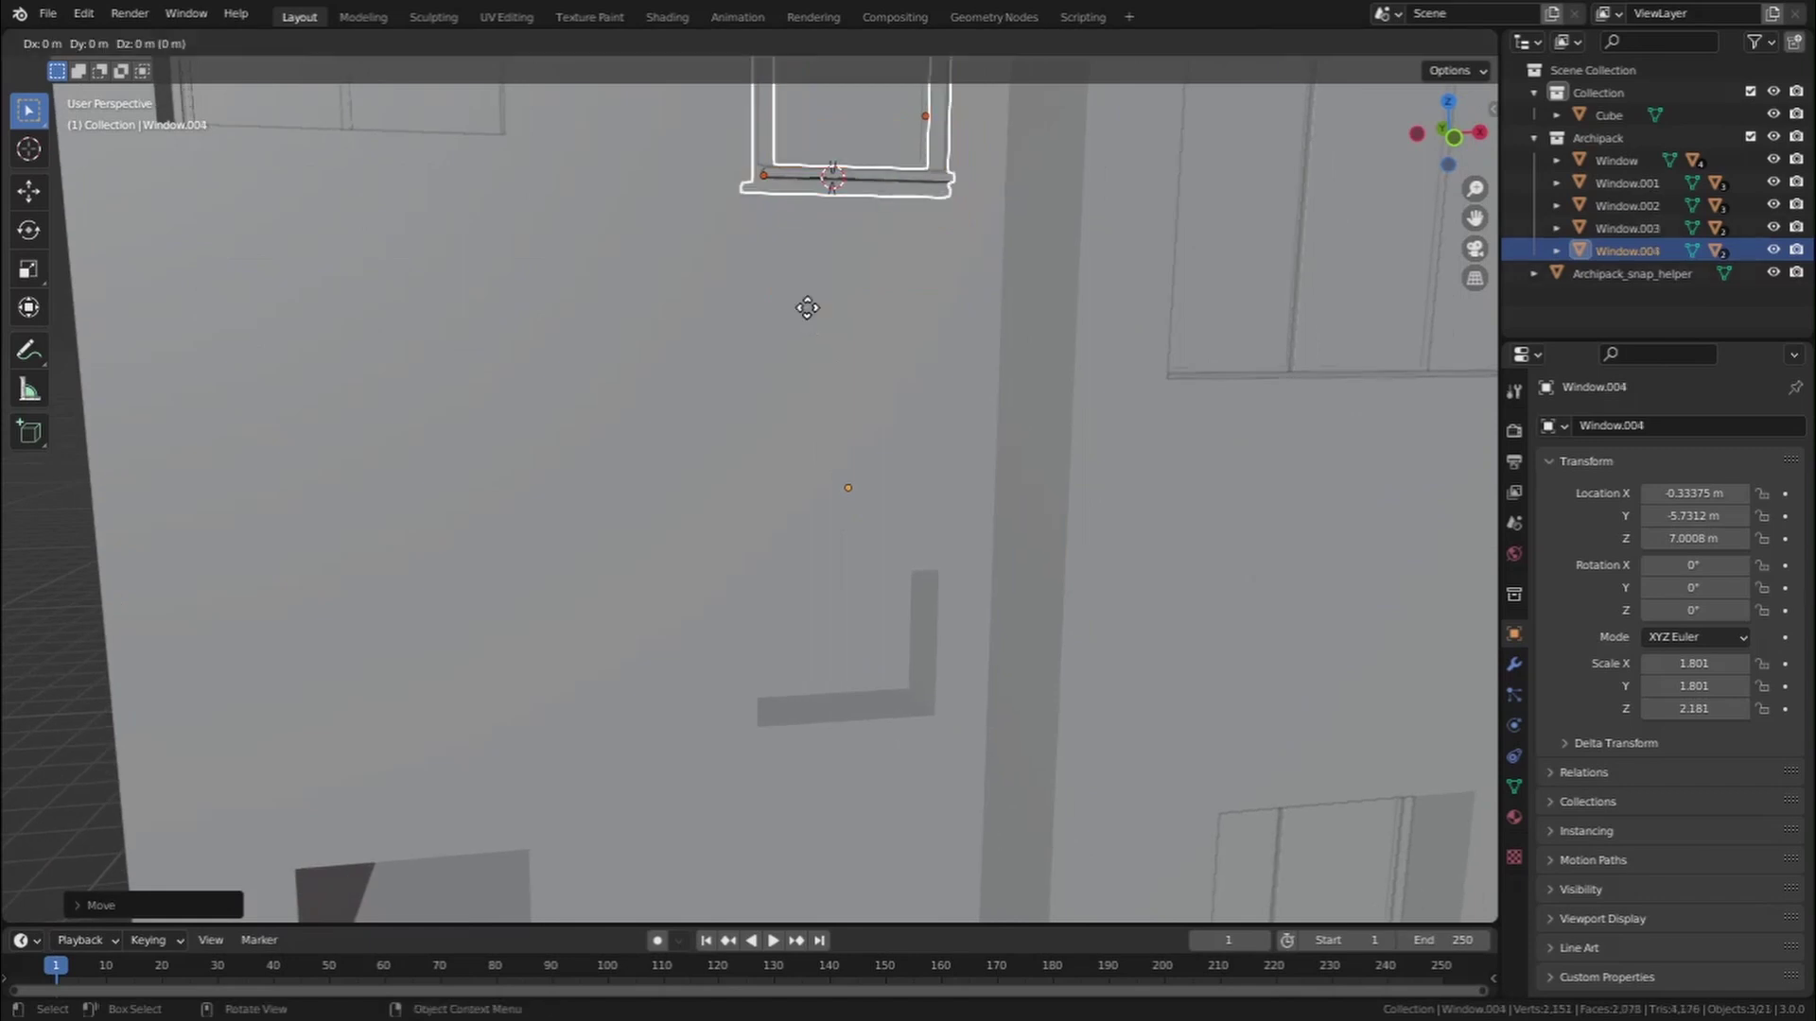
{"action": "key", "text": "z"}
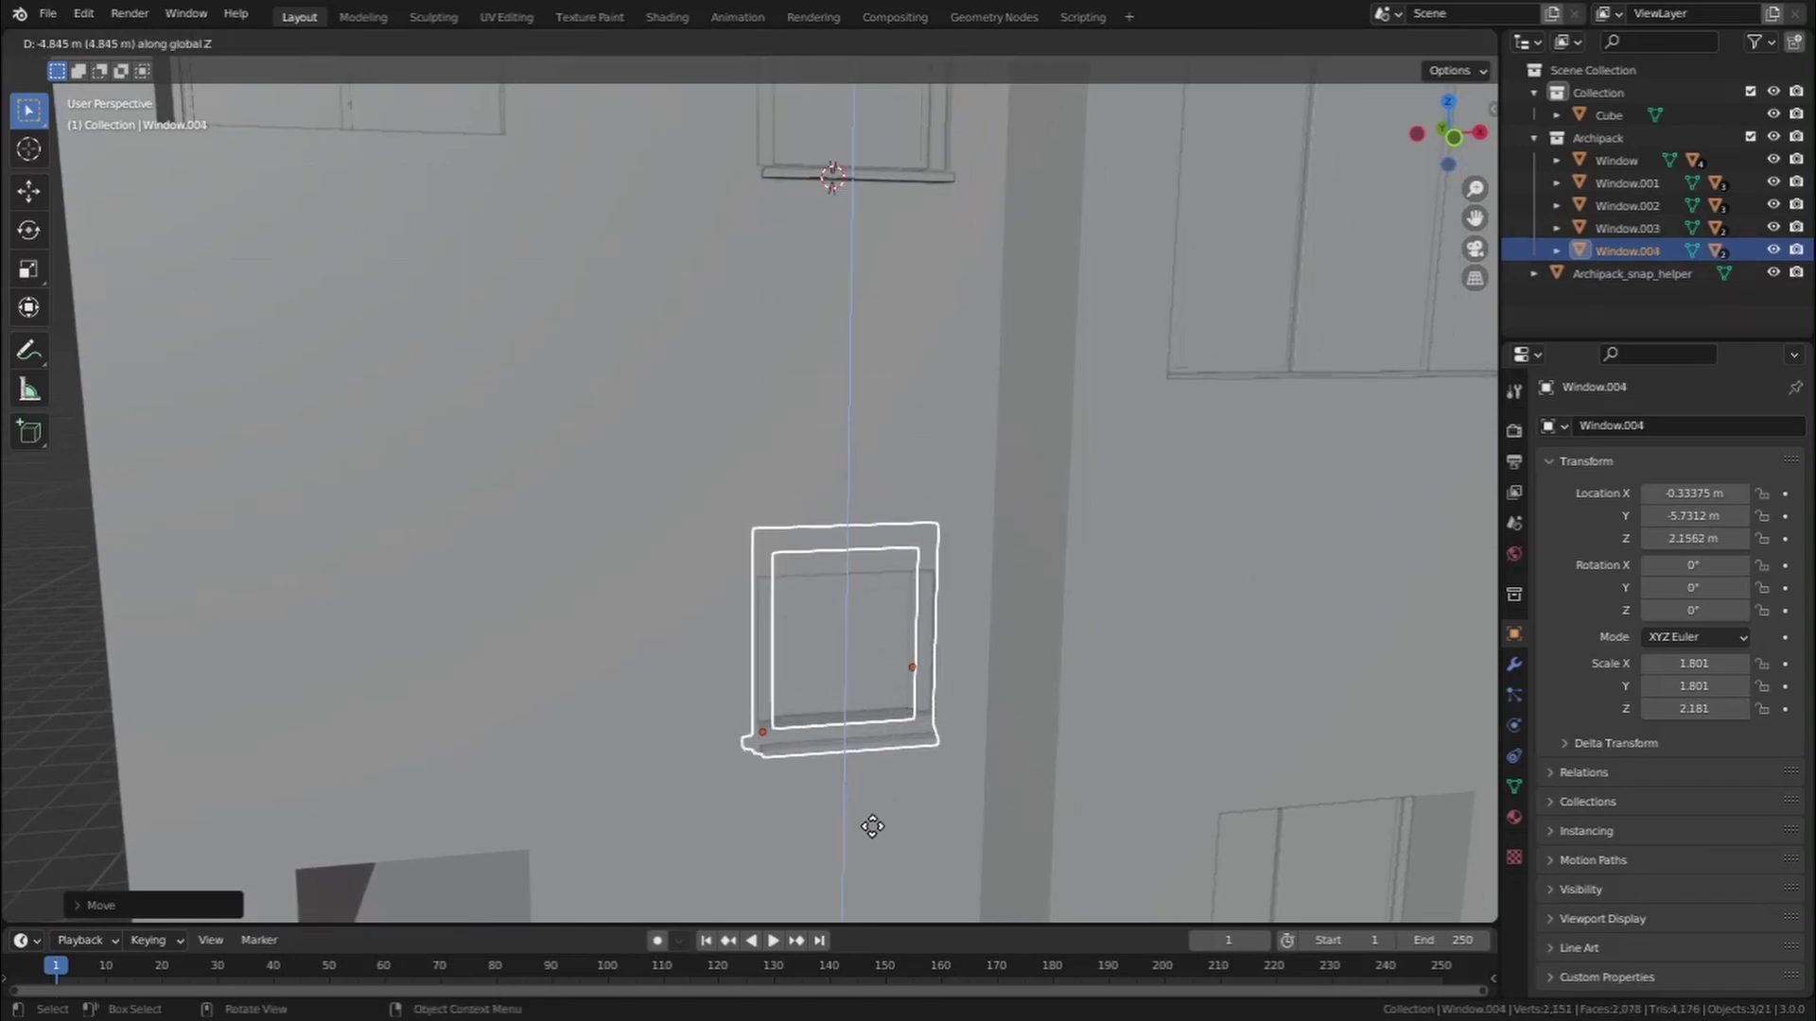
{"action": "left_click", "coordinate": [873, 834]}
Reduce the copied small window to a Z scale of 1.607 and raise it to about 3 m in Z, fitting the lower opening
{"action": "scroll", "coordinate": [914, 721], "scroll_direction": "up", "scroll_amount": 2}
{"action": "middle_click_drag", "start_coordinate": [914, 720], "coordinate": [717, 514], "text": "shift"}
{"action": "key", "text": "s"}
{"action": "key", "text": "z"}
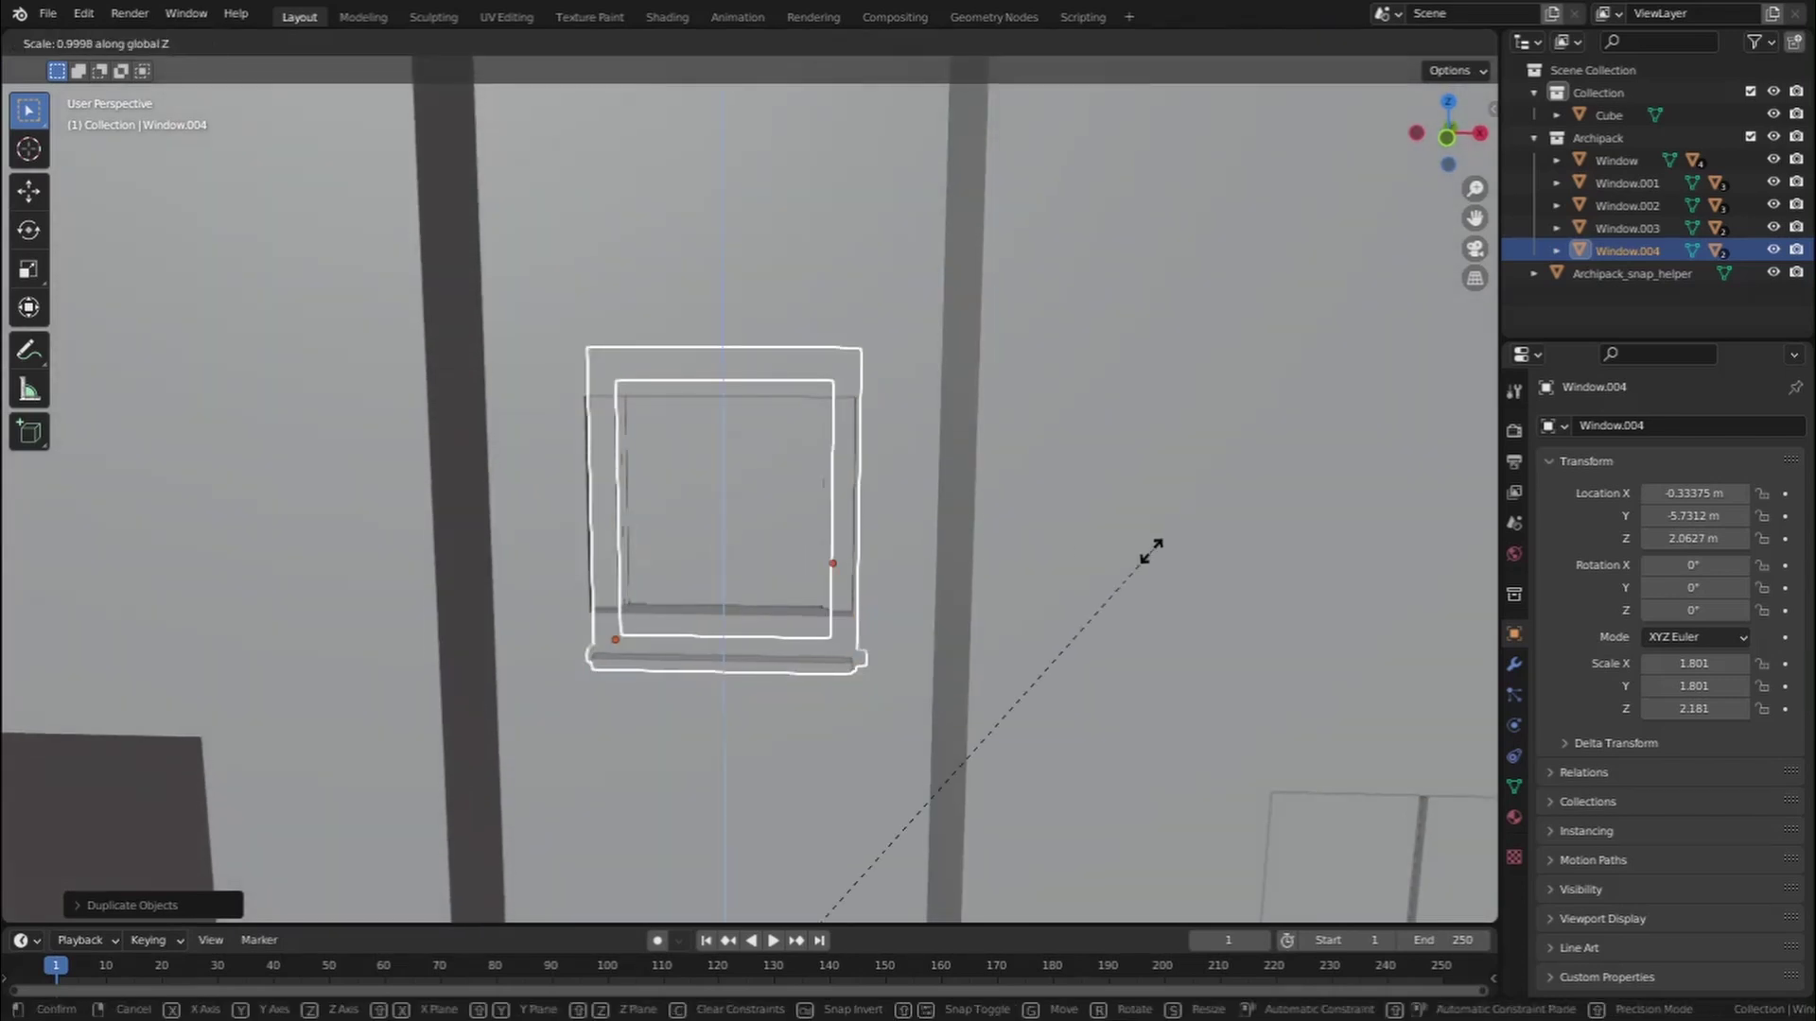
{"action": "left_click", "coordinate": [975, 622]}
{"action": "key", "text": "g"}
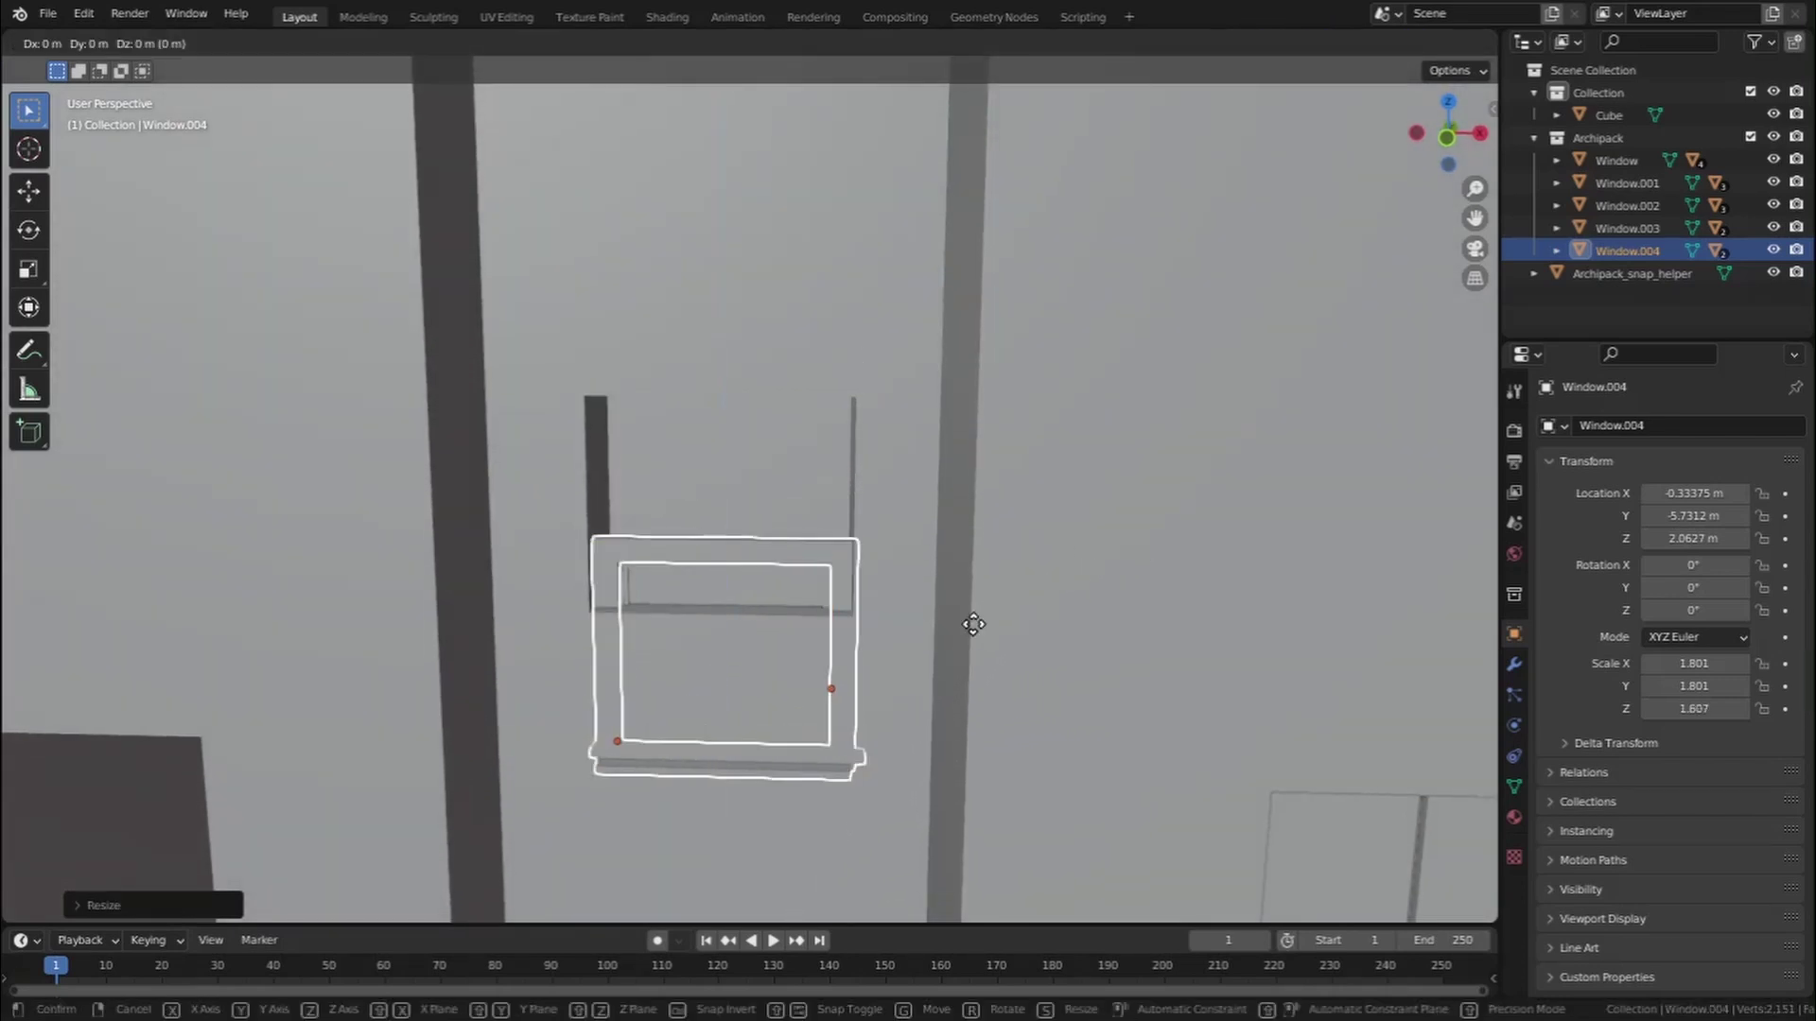
{"action": "key", "text": "z"}
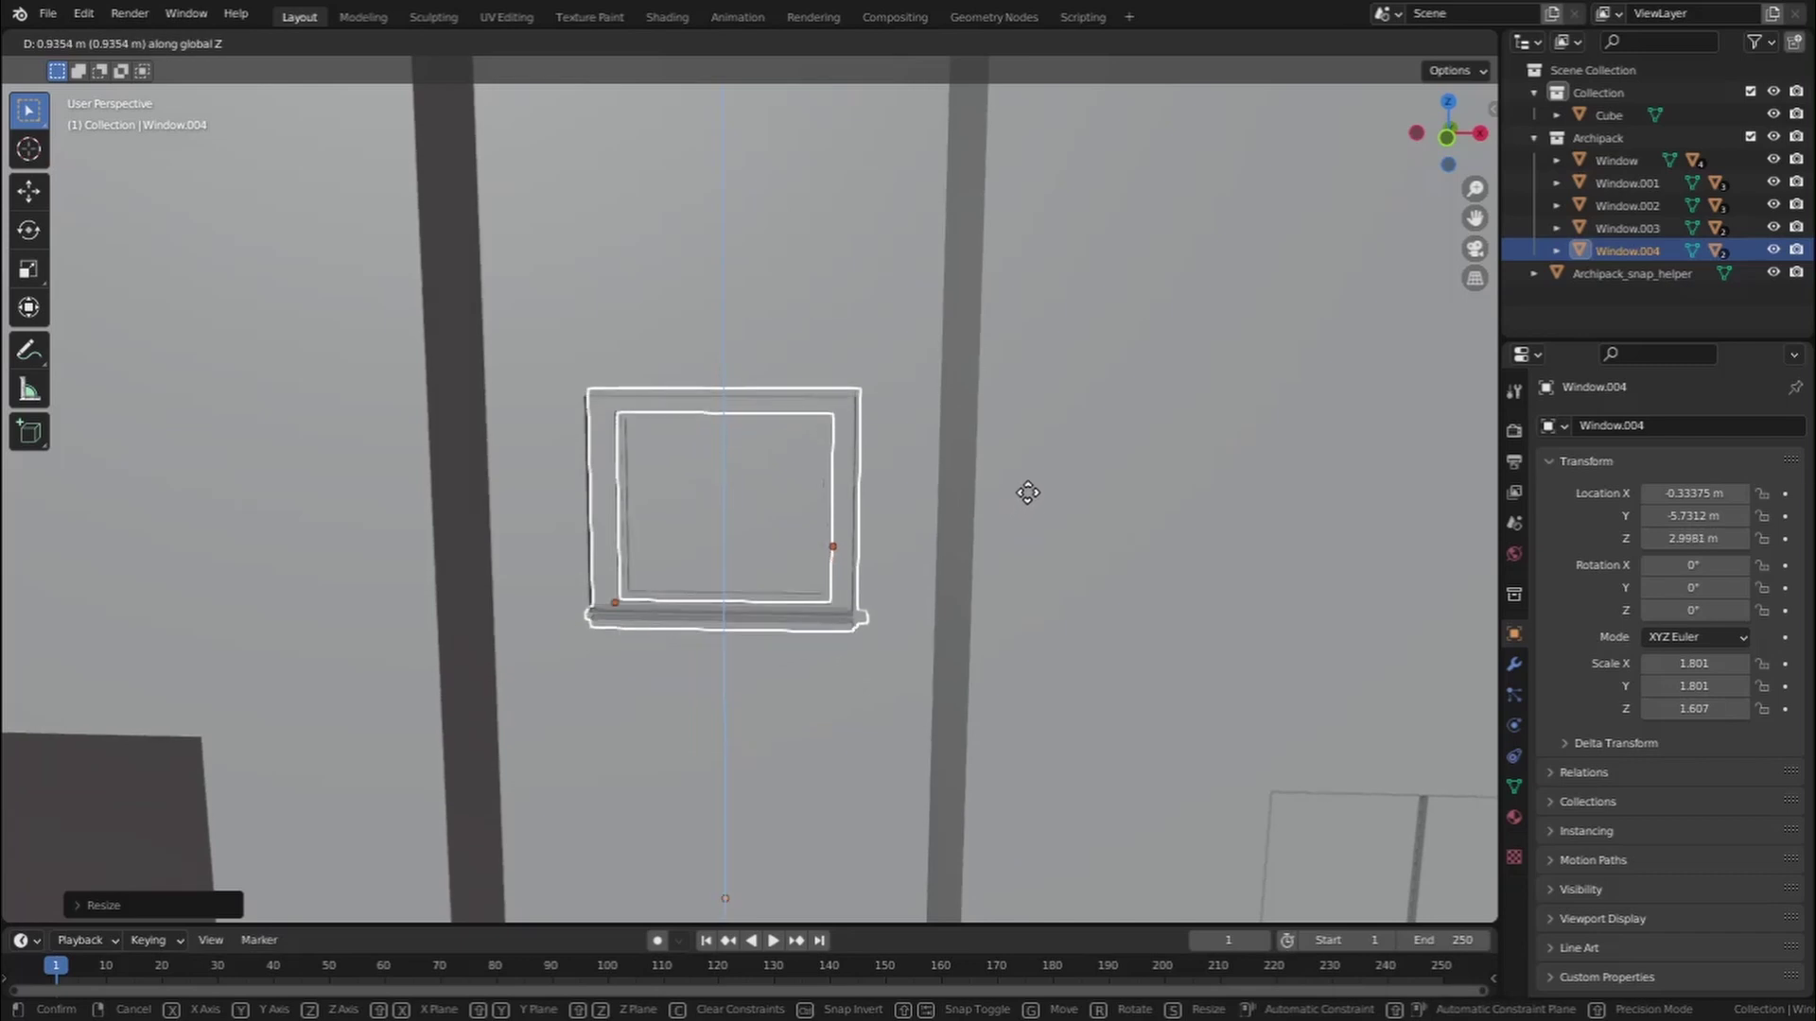
{"action": "left_click", "coordinate": [1024, 496]}
{"action": "scroll", "coordinate": [875, 507], "scroll_direction": "down", "scroll_amount": 5}
{"action": "key", "text": "alt+a"}
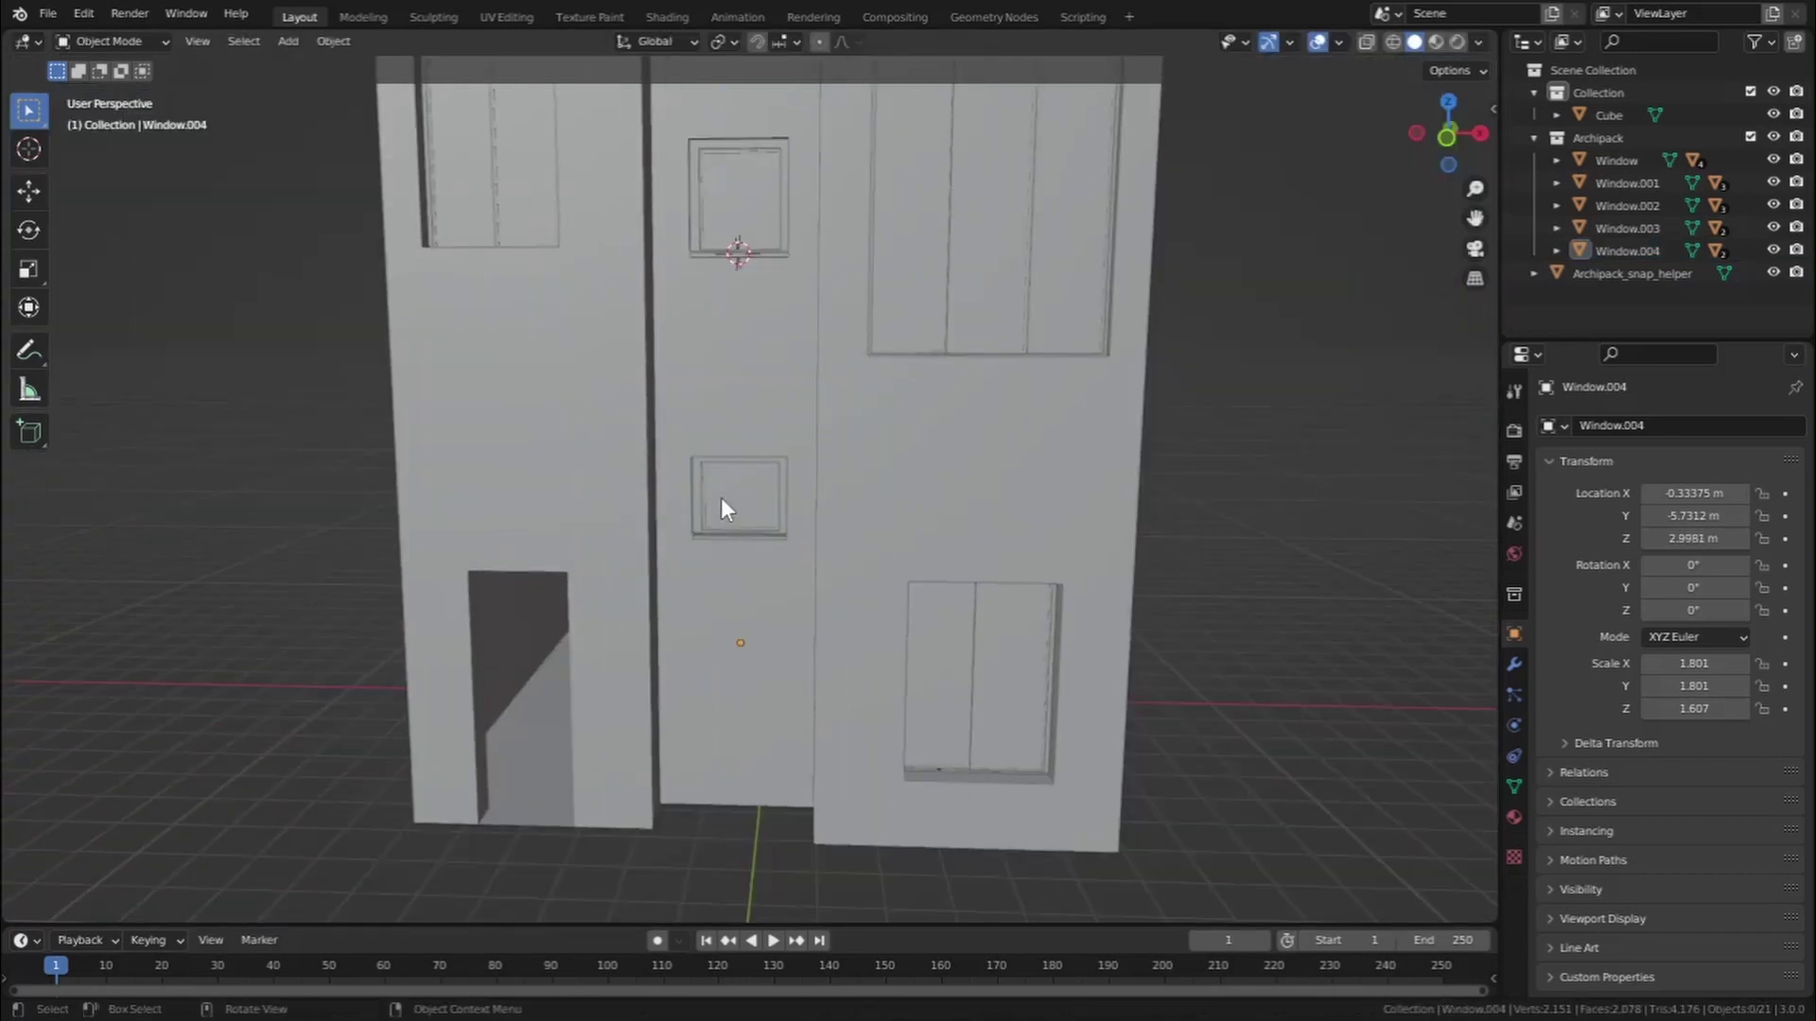
Place the 3D cursor on the floor of the door opening and add an Archipack 80x200 door there
{"action": "middle_click_drag", "start_coordinate": [723, 509], "coordinate": [782, 520]}
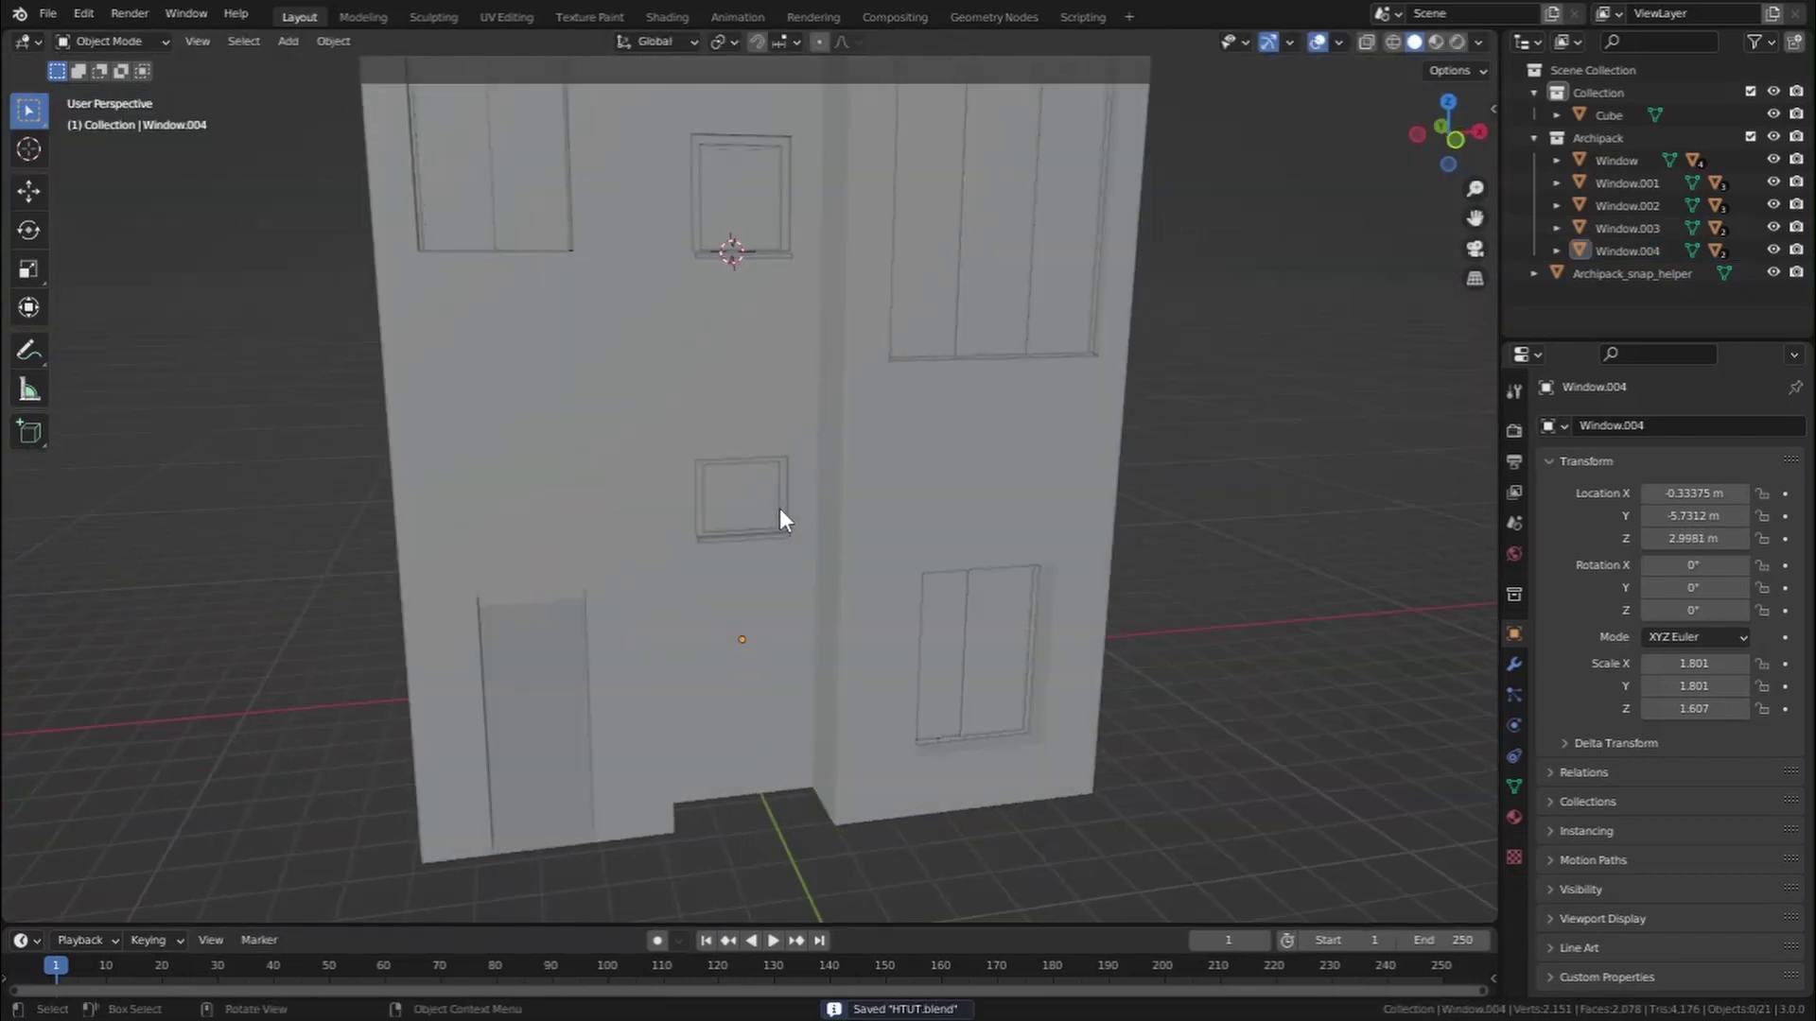
{"action": "middle_click_drag", "start_coordinate": [463, 653], "coordinate": [640, 334], "text": "shift"}
{"action": "scroll", "coordinate": [896, 467], "scroll_direction": "up", "scroll_amount": 3}
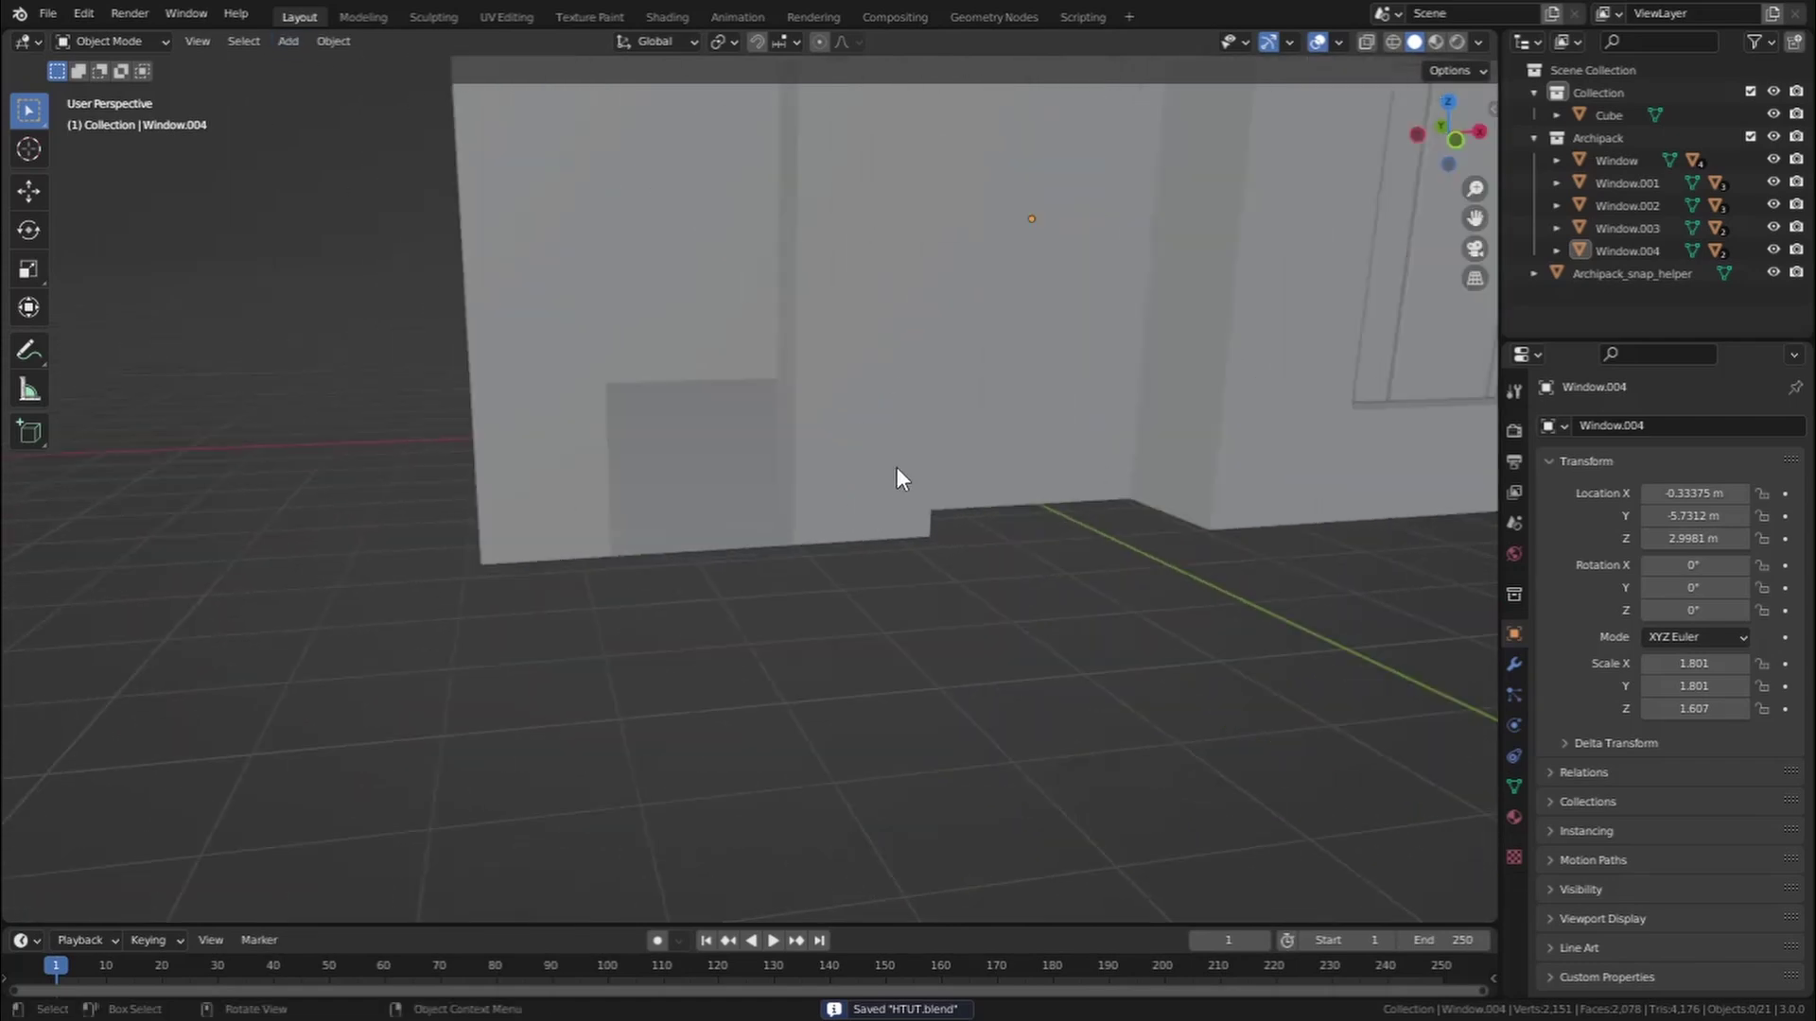
{"action": "scroll", "coordinate": [724, 486], "scroll_direction": "up", "scroll_amount": 3}
{"action": "middle_click_drag", "start_coordinate": [724, 486], "coordinate": [728, 594]}
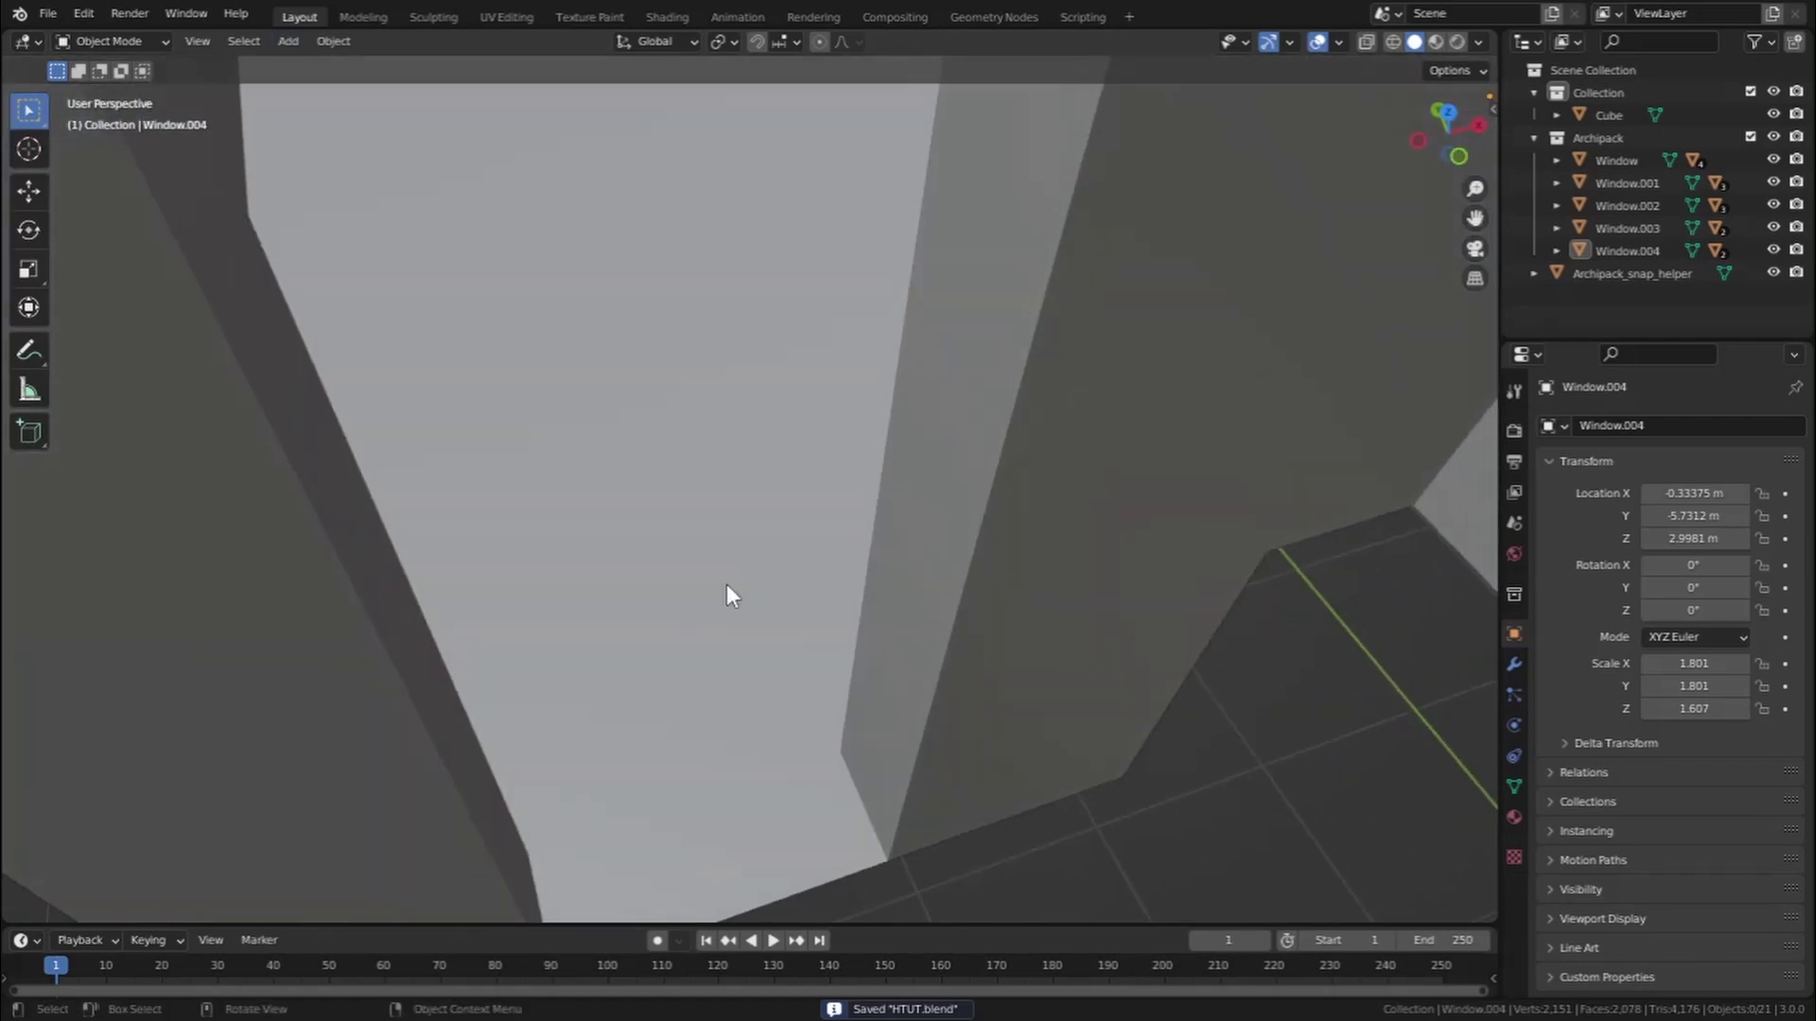
{"action": "right_click", "coordinate": [736, 849], "text": "shift"}
{"action": "left_click", "coordinate": [288, 41]}
{"action": "mouse_move", "coordinate": [301, 66]}
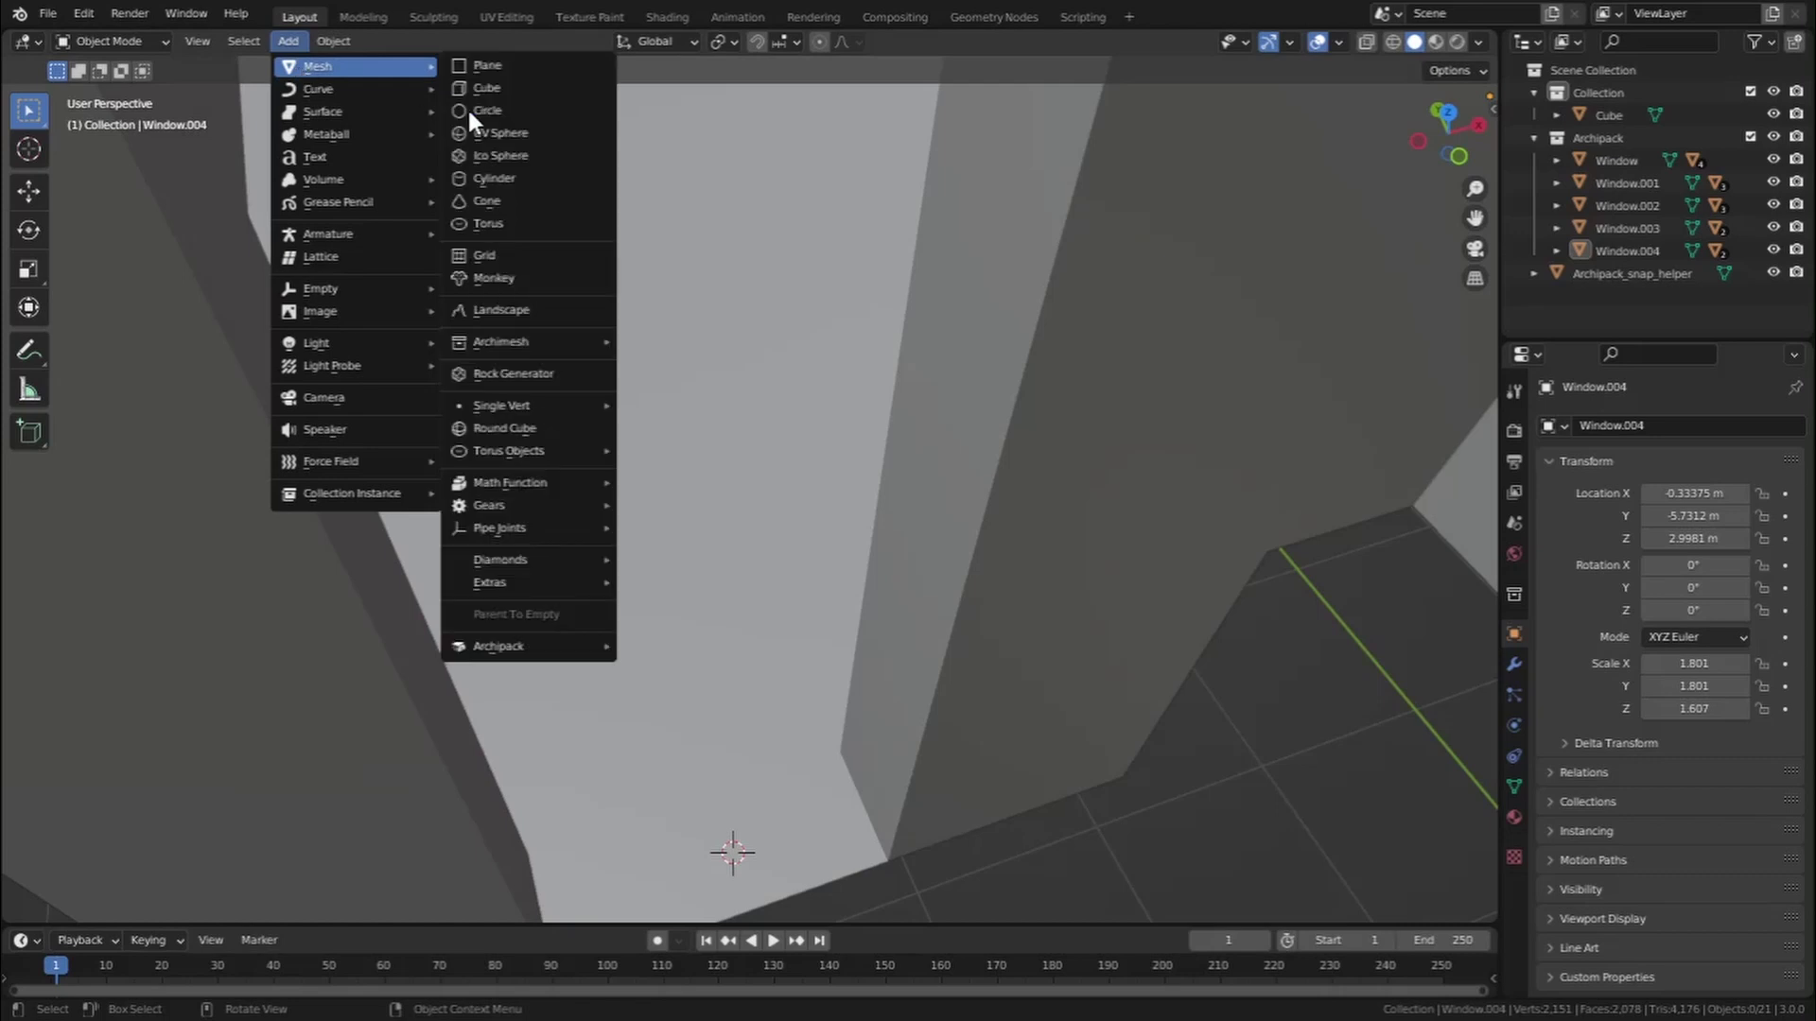
{"action": "mouse_move", "coordinate": [550, 649]}
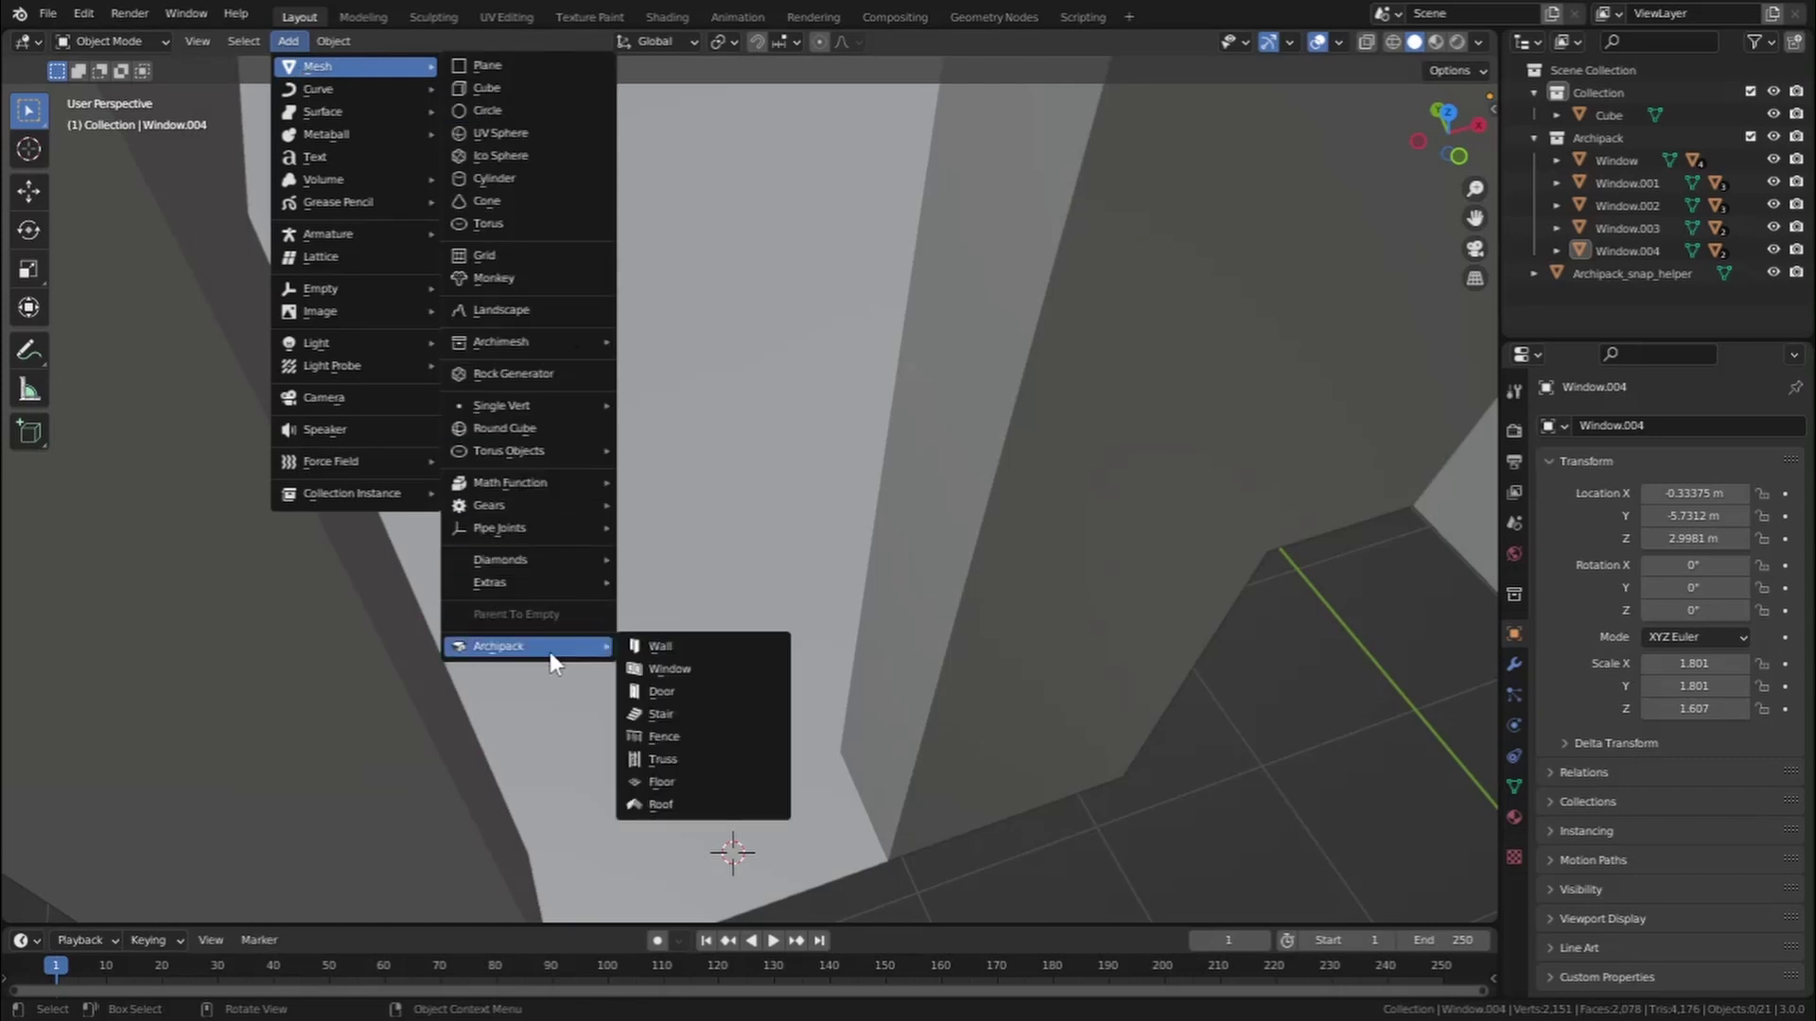
{"action": "left_click", "coordinate": [689, 692]}
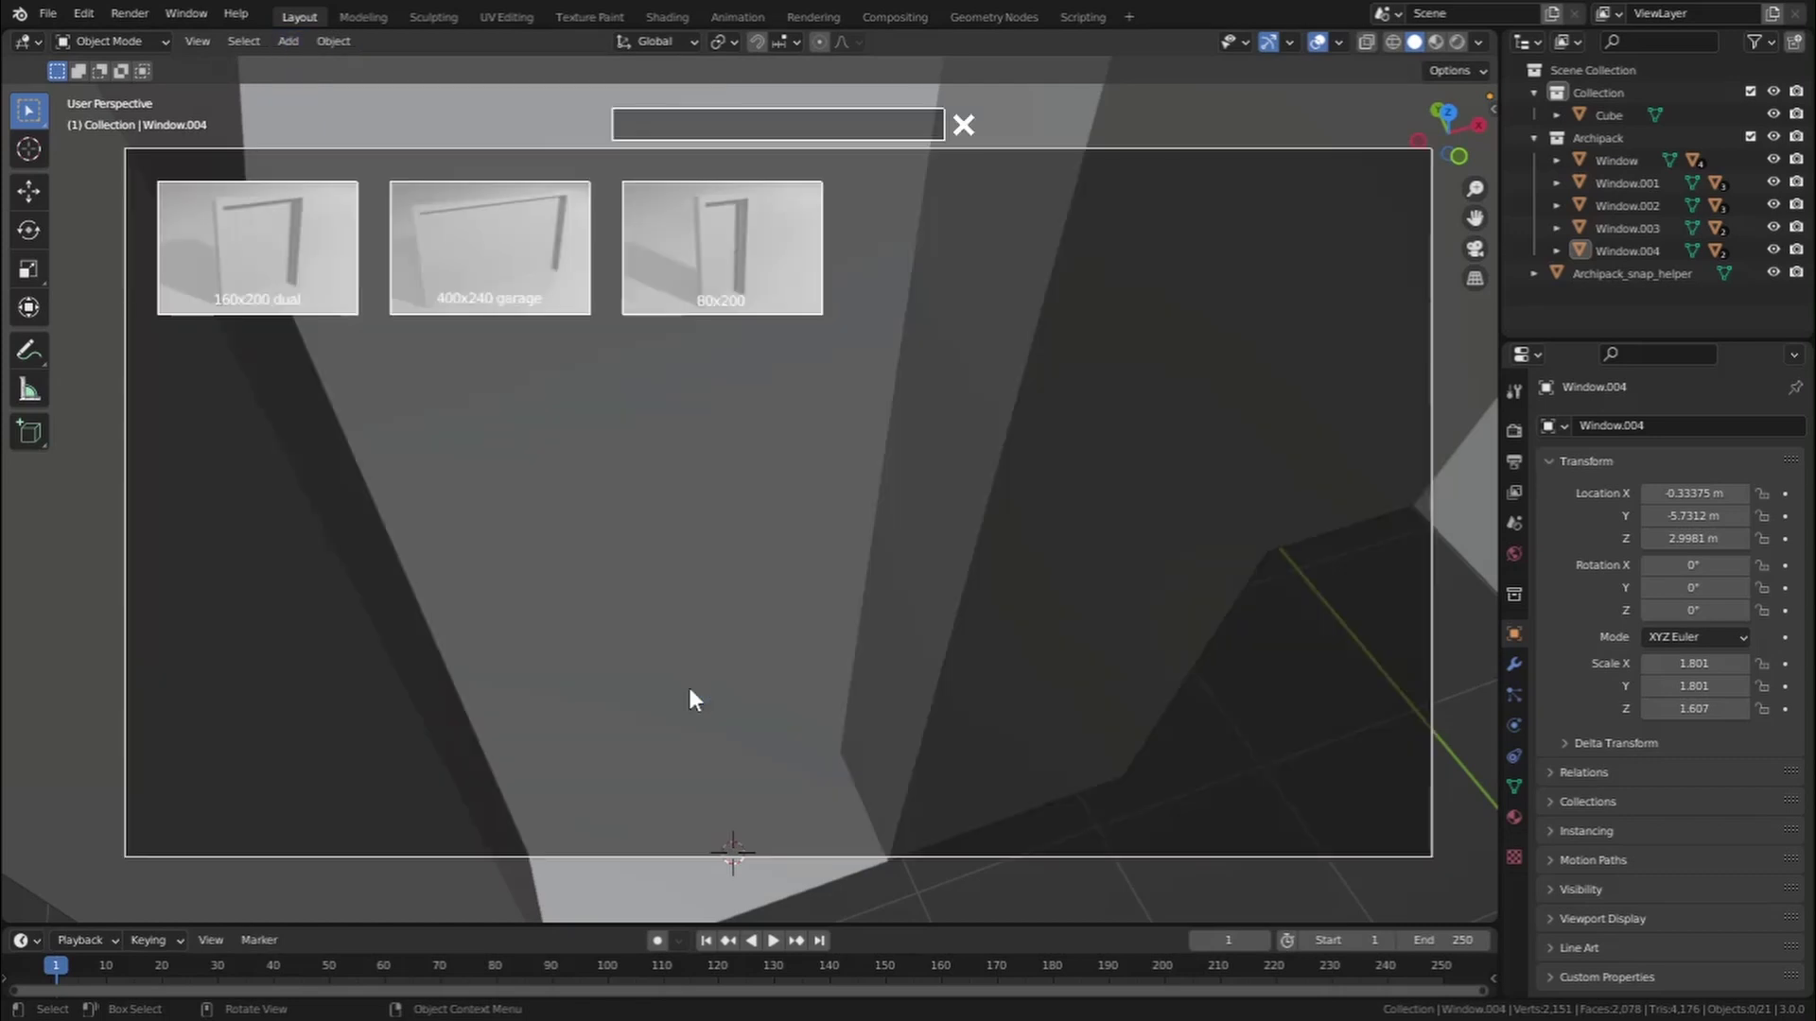
{"action": "left_click", "coordinate": [690, 274]}
Examine the facade with its door and windows from several angles
{"action": "scroll", "coordinate": [756, 407], "scroll_direction": "down", "scroll_amount": 4}
{"action": "middle_click_drag", "start_coordinate": [774, 462], "coordinate": [908, 482]}
{"action": "left_click_drag", "start_coordinate": [914, 530], "coordinate": [928, 298]}
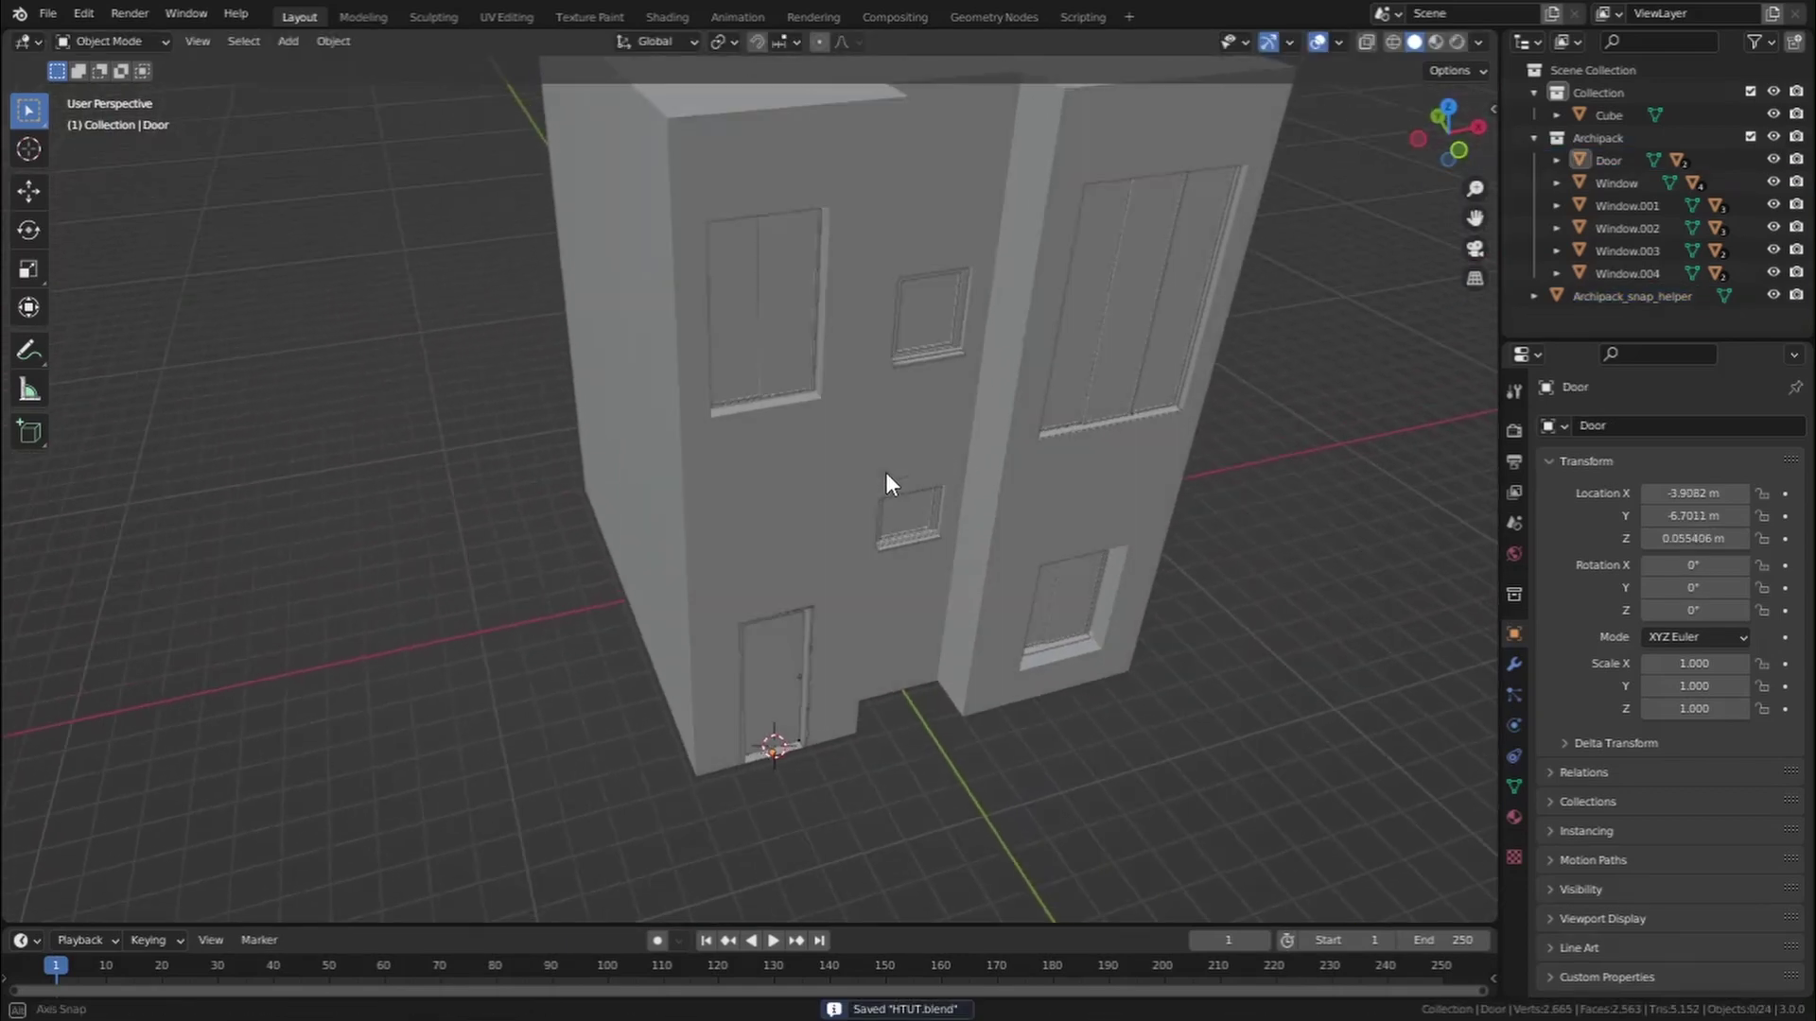
{"action": "mouse_move", "coordinate": [886, 475]}
{"action": "middle_mouse_down"}
{"action": "mouse_move", "coordinate": [906, 456]}
{"action": "mouse_move", "coordinate": [751, 473]}
{"action": "mouse_move", "coordinate": [892, 477]}
{"action": "middle_mouse_up"}
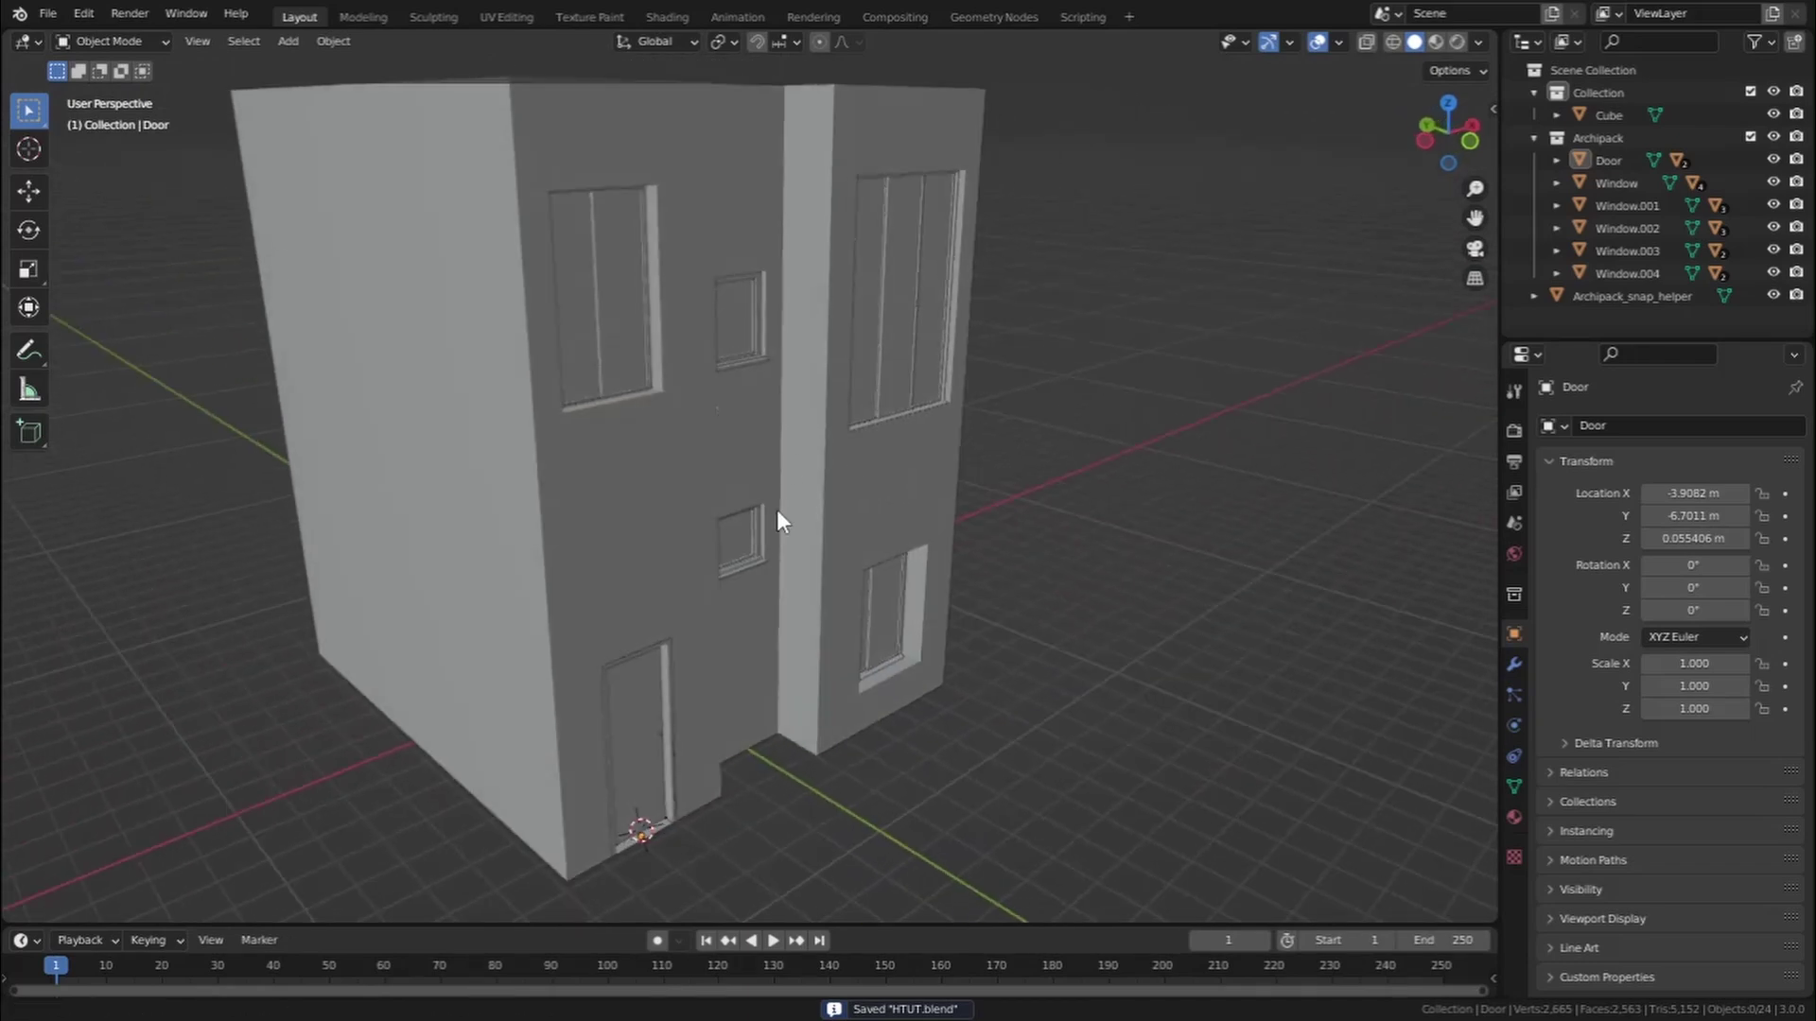
{"action": "middle_click_drag", "start_coordinate": [777, 512], "coordinate": [756, 369]}
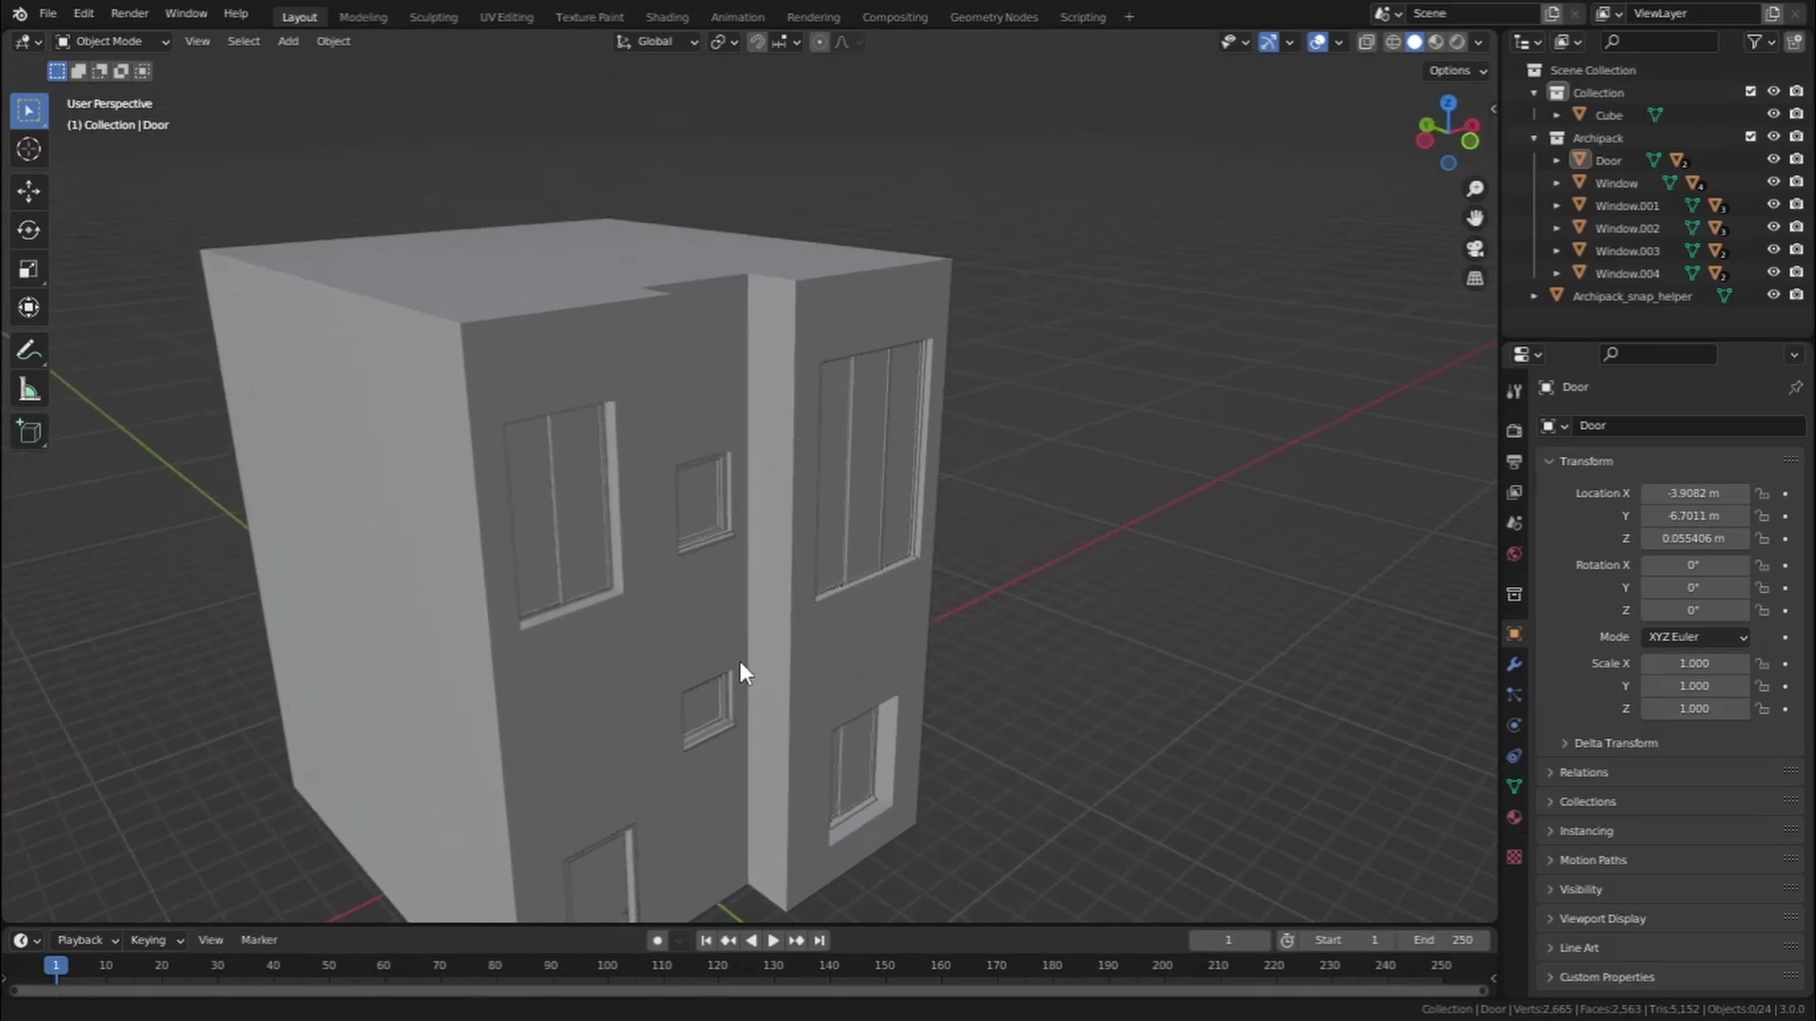
{"action": "middle_click_drag", "start_coordinate": [740, 661], "coordinate": [987, 322], "text": "shift"}
{"action": "middle_click_drag", "start_coordinate": [871, 493], "coordinate": [830, 491]}
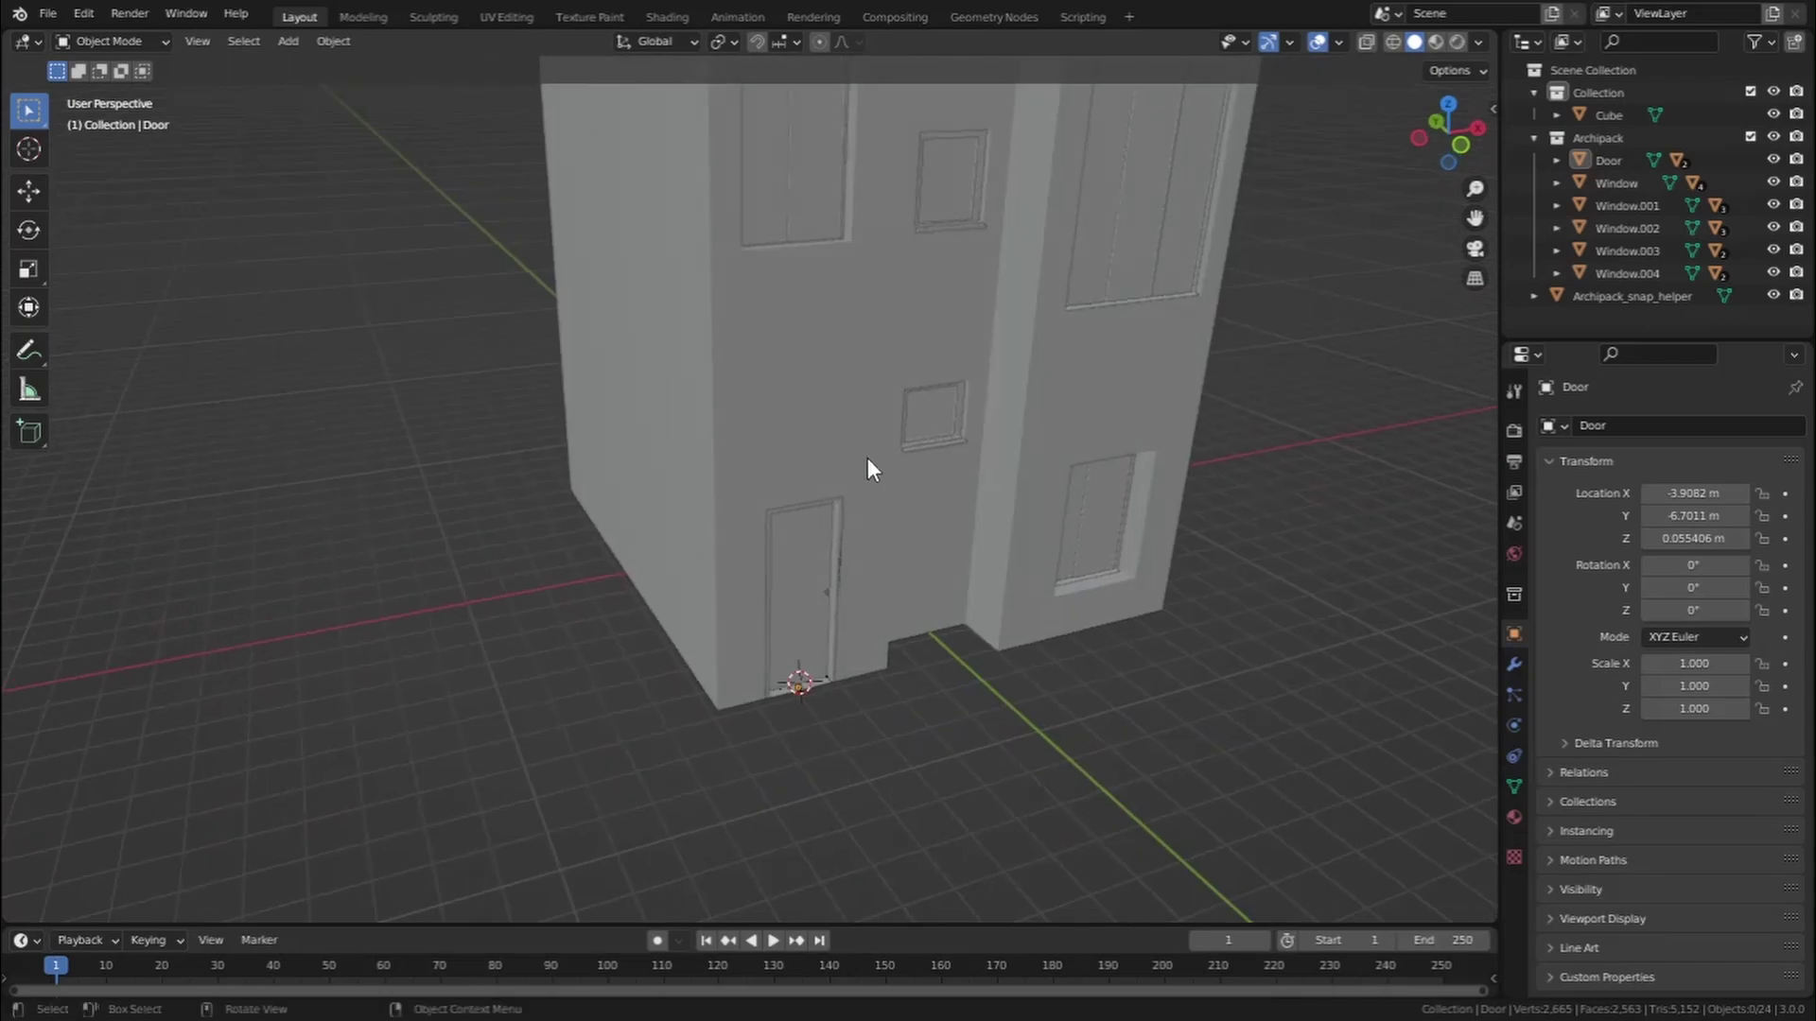
Edit the building's mesh and add a cube on the wall just above the door
{"action": "scroll", "coordinate": [867, 458], "scroll_direction": "up", "scroll_amount": 4}
{"action": "left_click", "coordinate": [703, 422]}
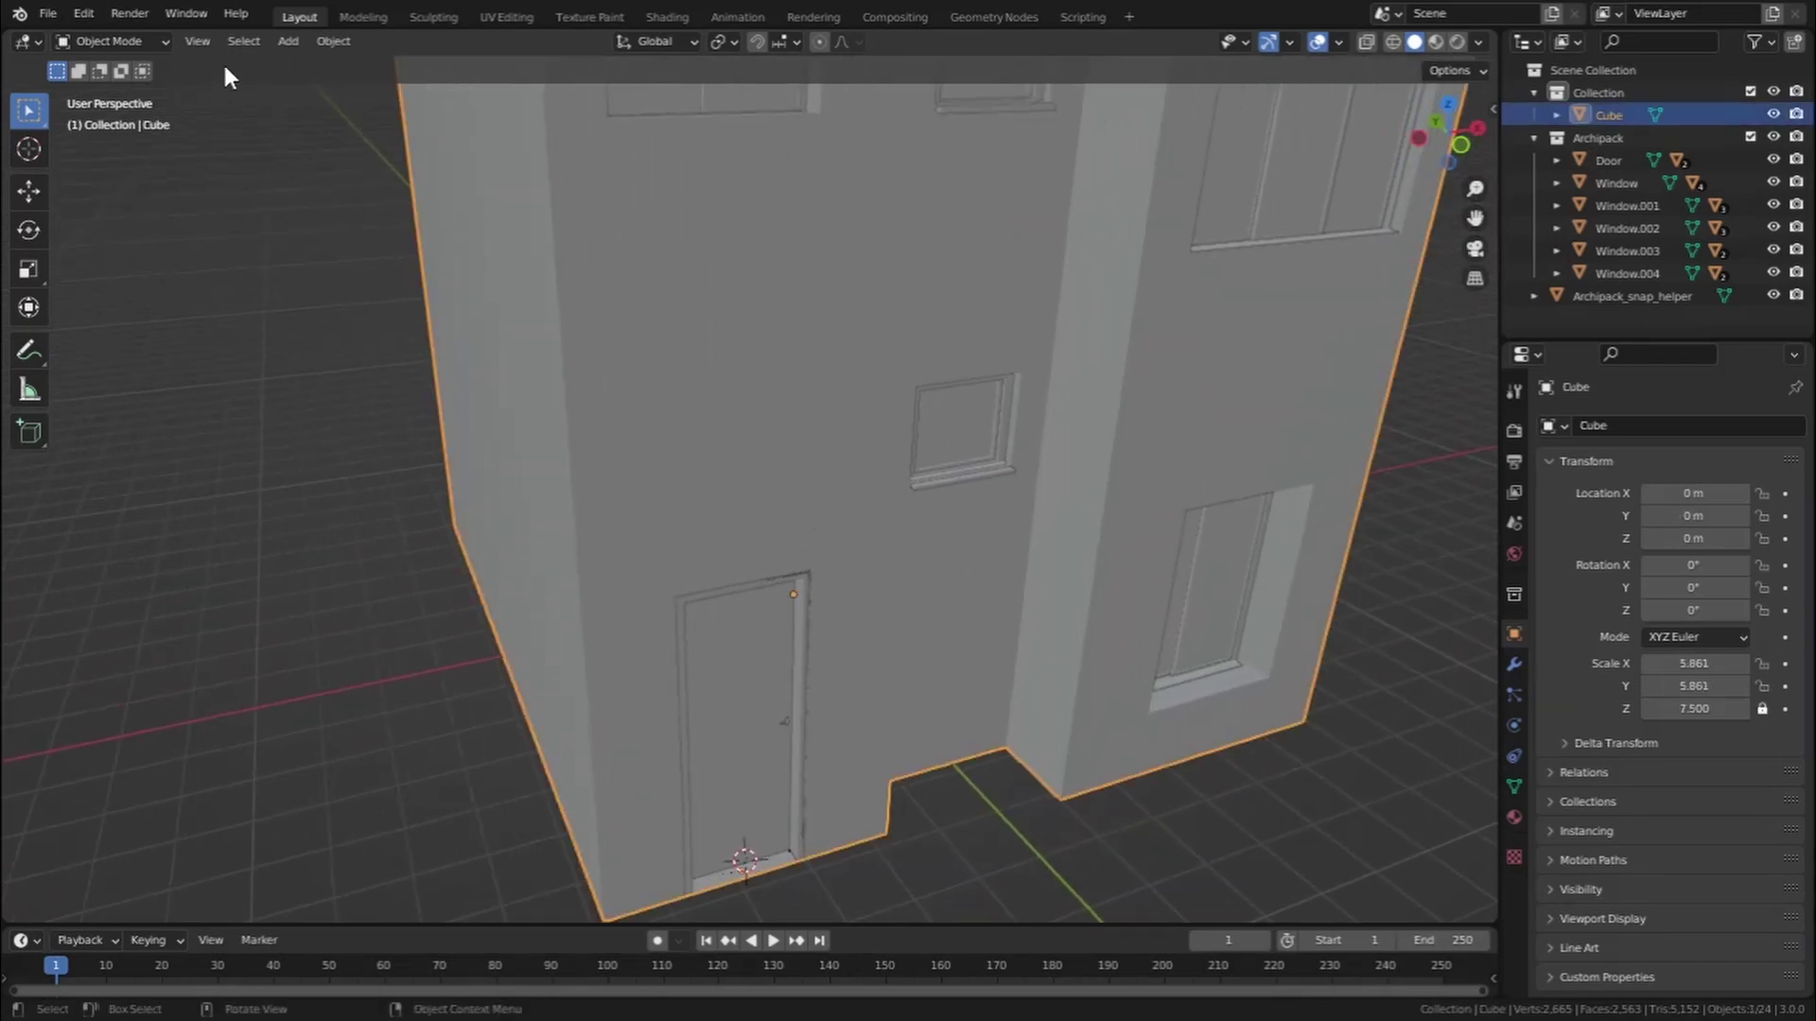
{"action": "left_click", "coordinate": [109, 44]}
{"action": "left_click", "coordinate": [120, 95]}
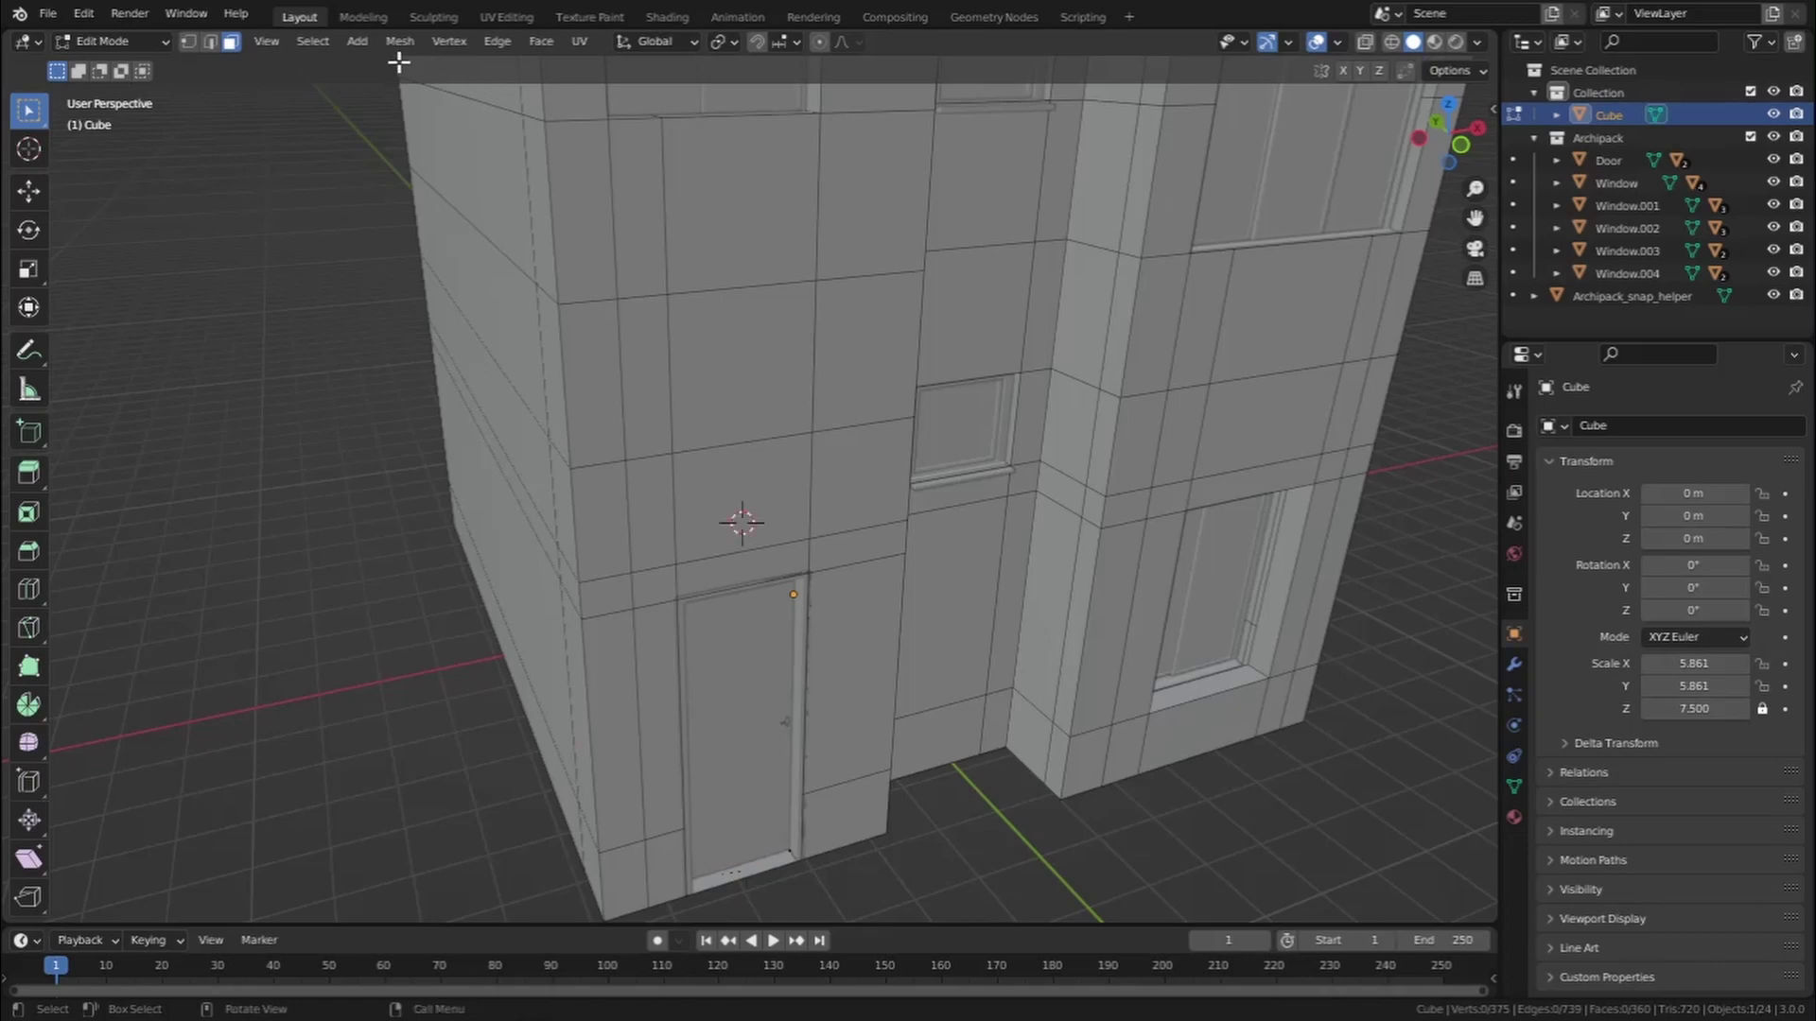
{"action": "left_click", "coordinate": [359, 43]}
{"action": "left_click", "coordinate": [386, 94]}
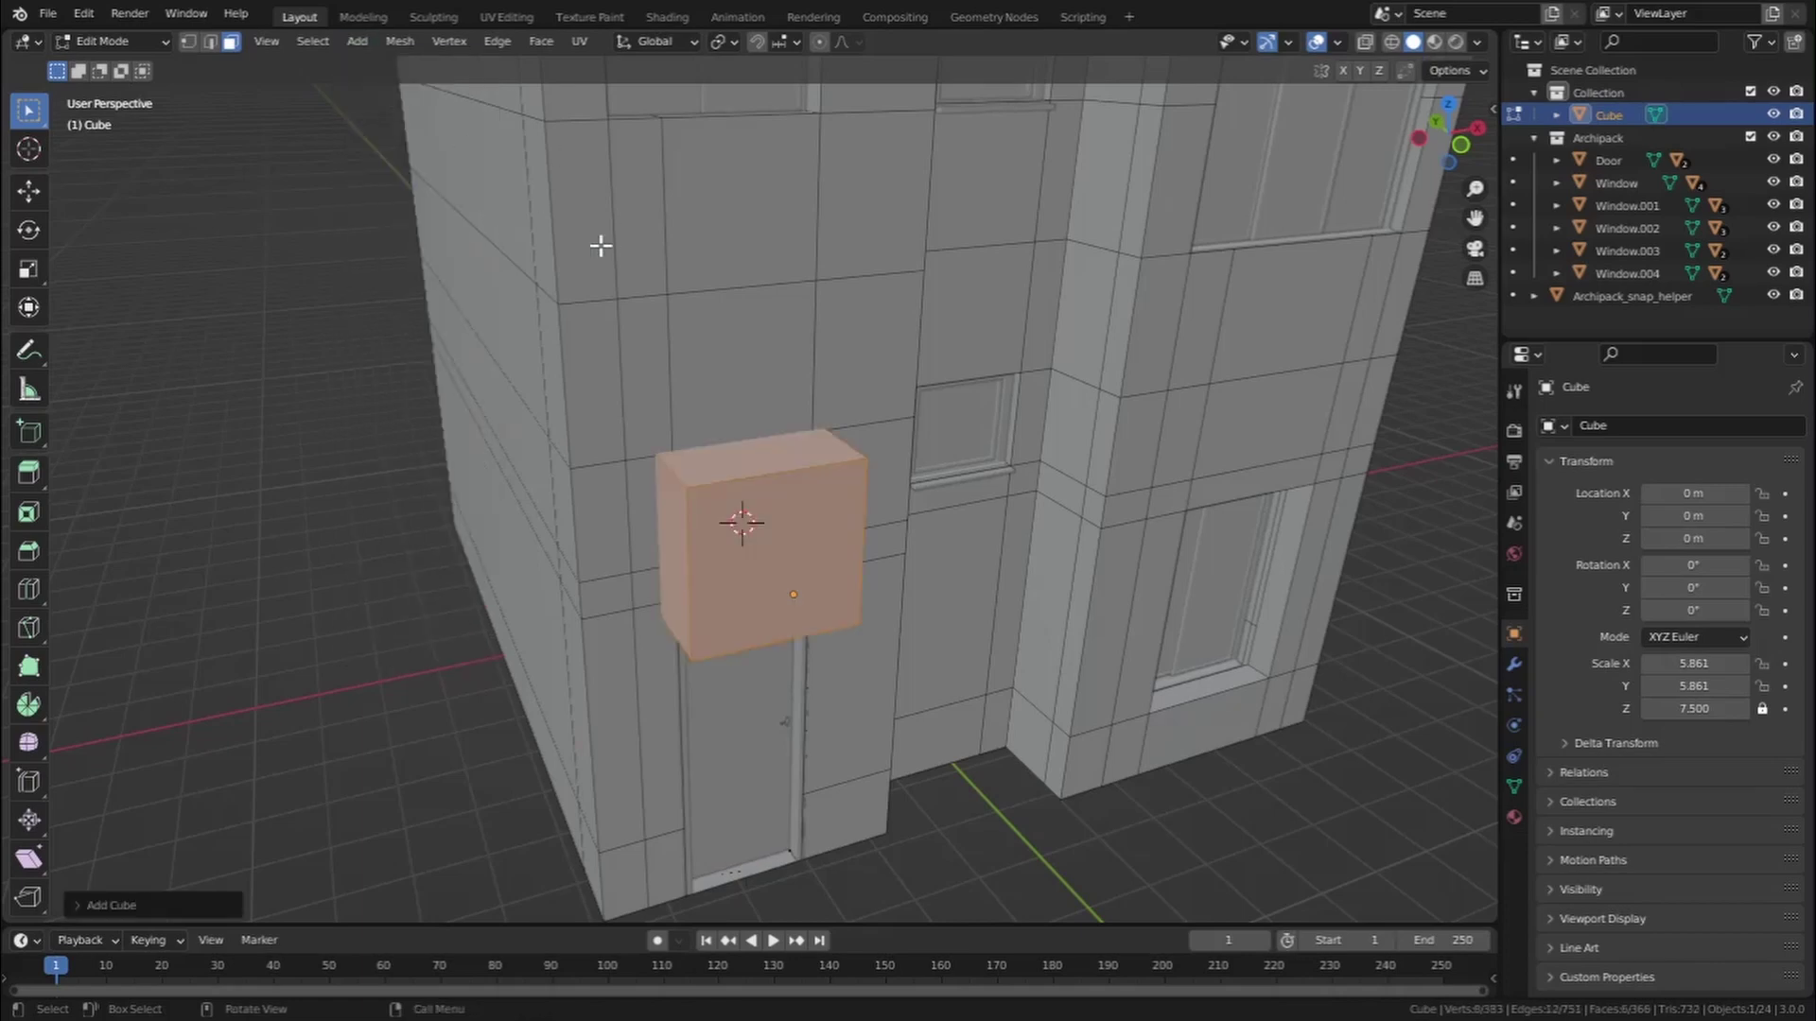
Flatten the new cube along Z into a thin ledge and widen it along X to span the door section
{"action": "key", "text": "s"}
{"action": "key", "text": "z"}
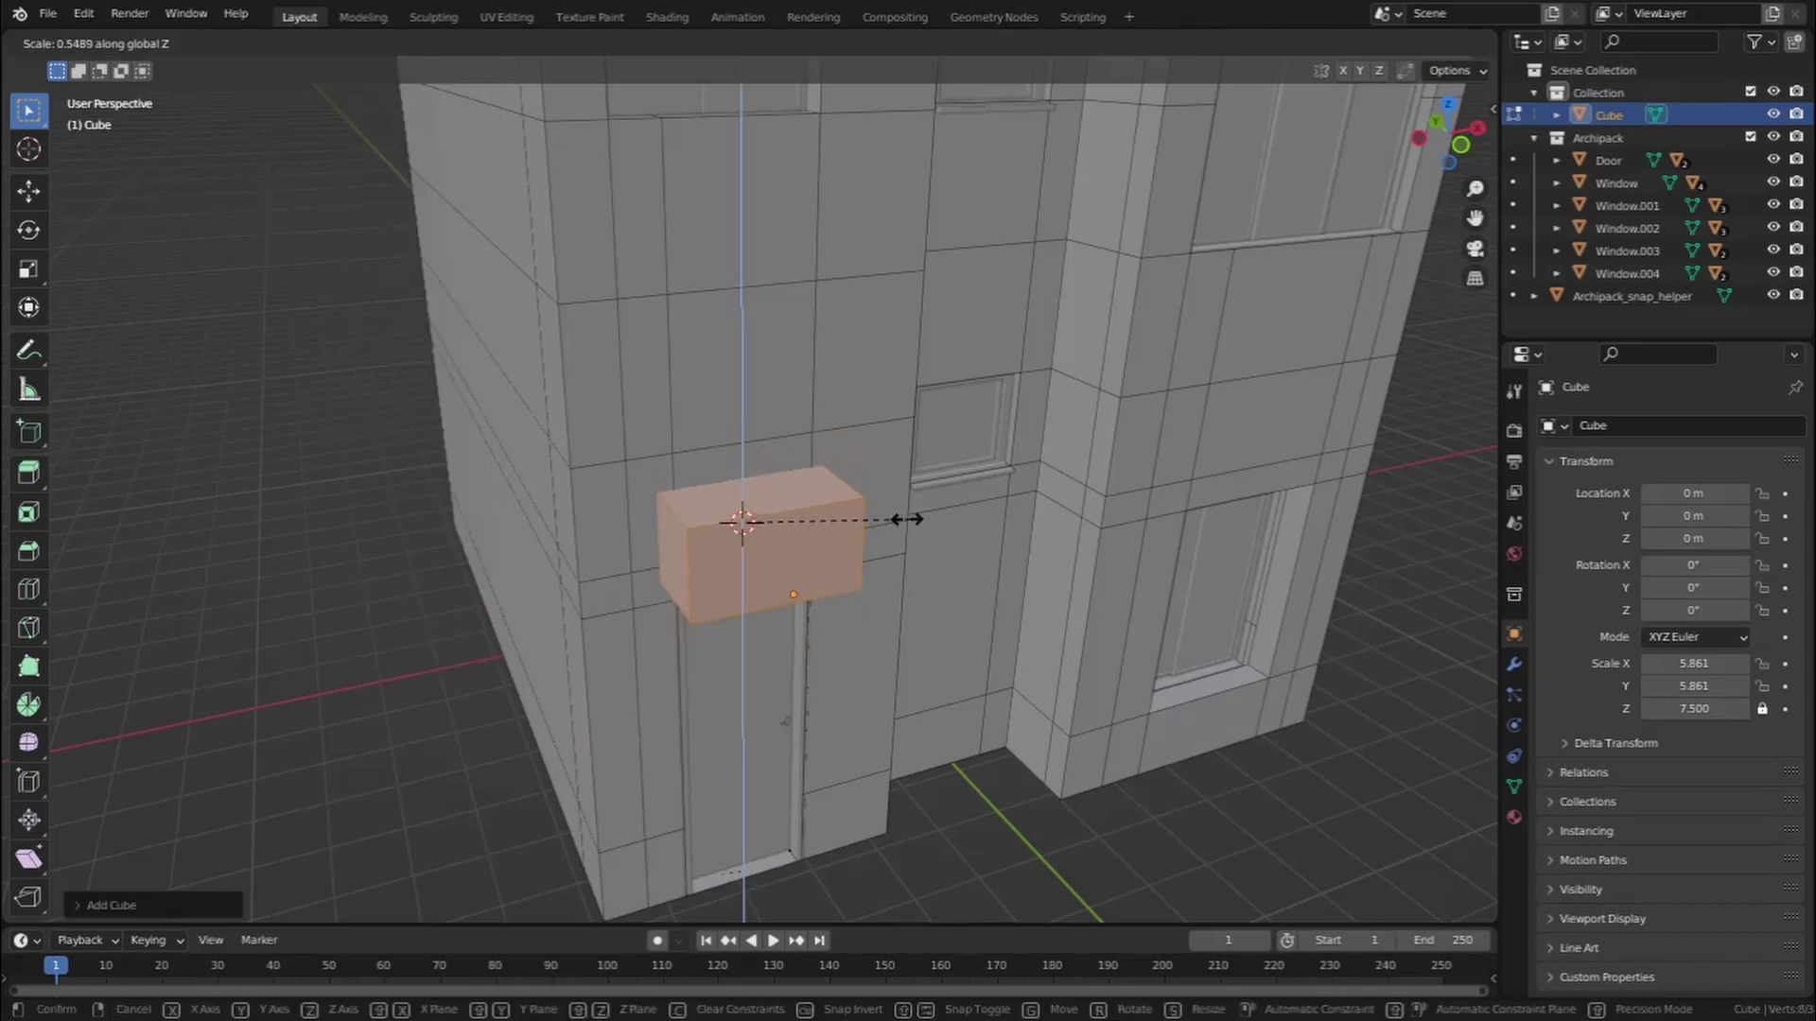
{"action": "left_click", "coordinate": [794, 521]}
{"action": "middle_click_drag", "start_coordinate": [825, 572], "coordinate": [732, 488]}
{"action": "scroll", "coordinate": [758, 519], "scroll_direction": "up", "scroll_amount": 2}
{"action": "key", "text": "s"}
{"action": "key", "text": "x"}
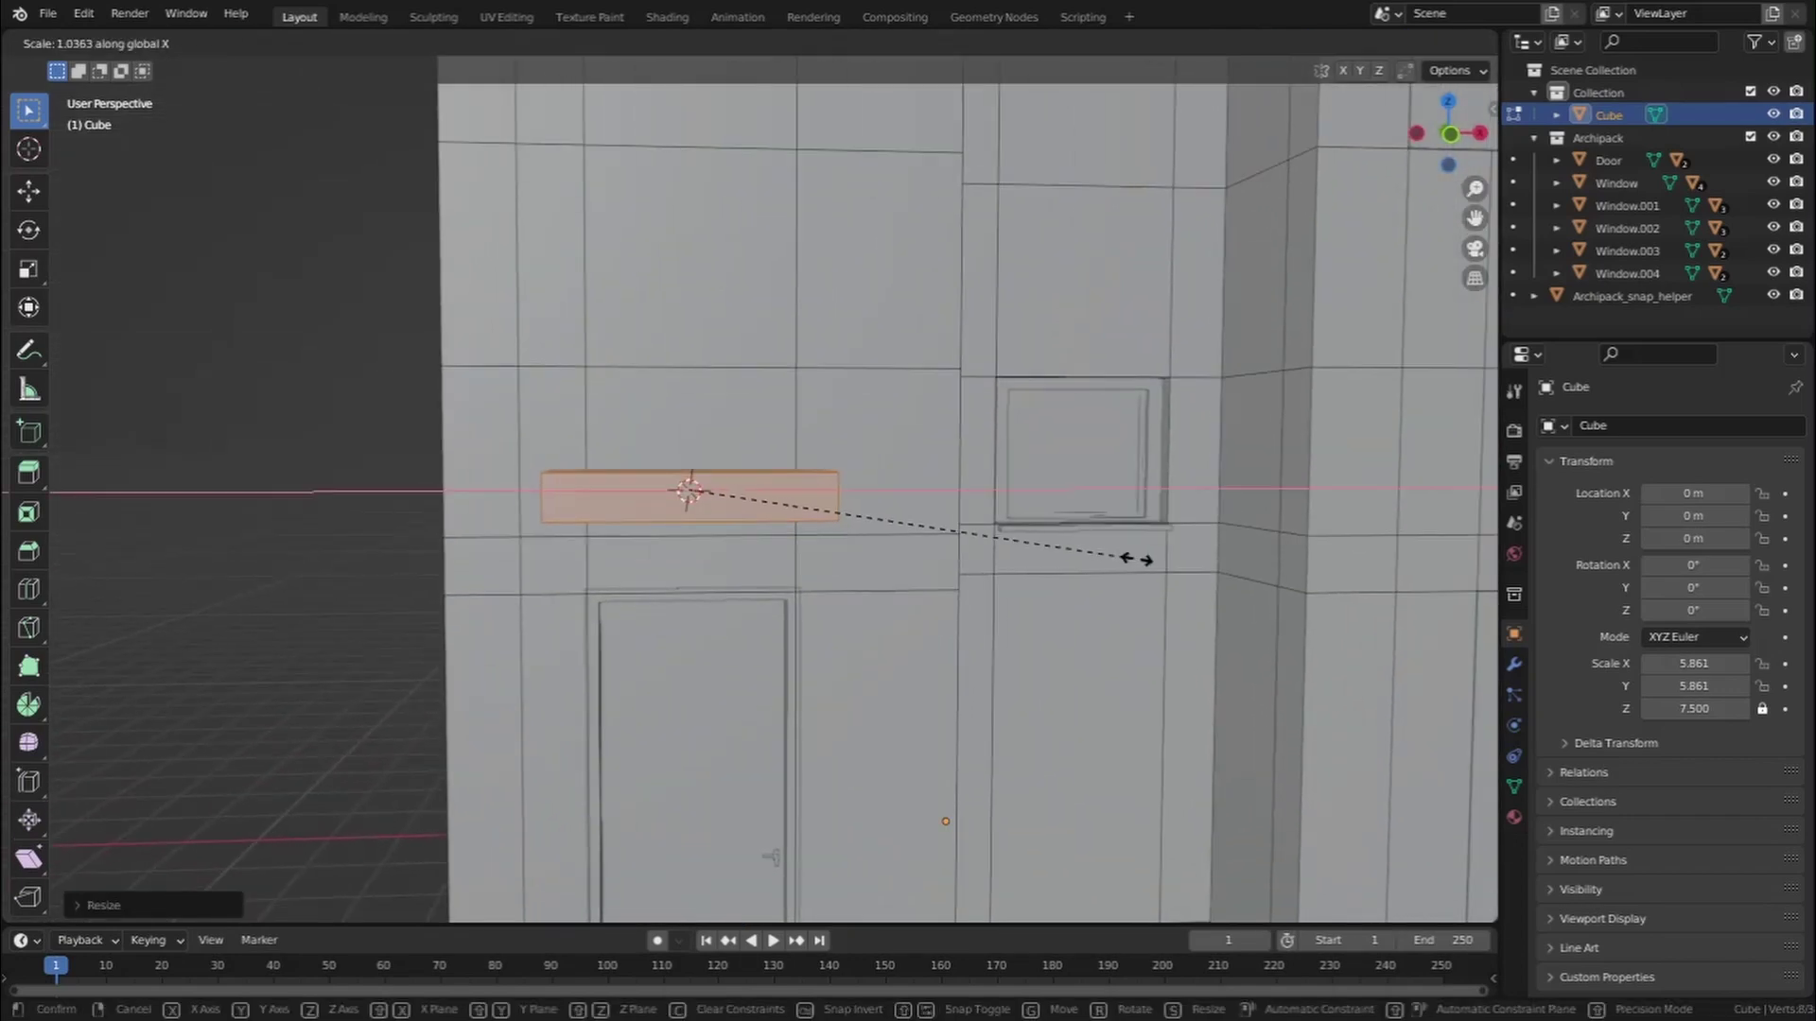
{"action": "left_click", "coordinate": [146, 563]}
Deepen the ledge along Y and slide it back along Y so it projects only slightly from the facade
{"action": "middle_click_drag", "start_coordinate": [656, 567], "coordinate": [813, 625]}
{"action": "key", "text": "s"}
{"action": "key", "text": "y"}
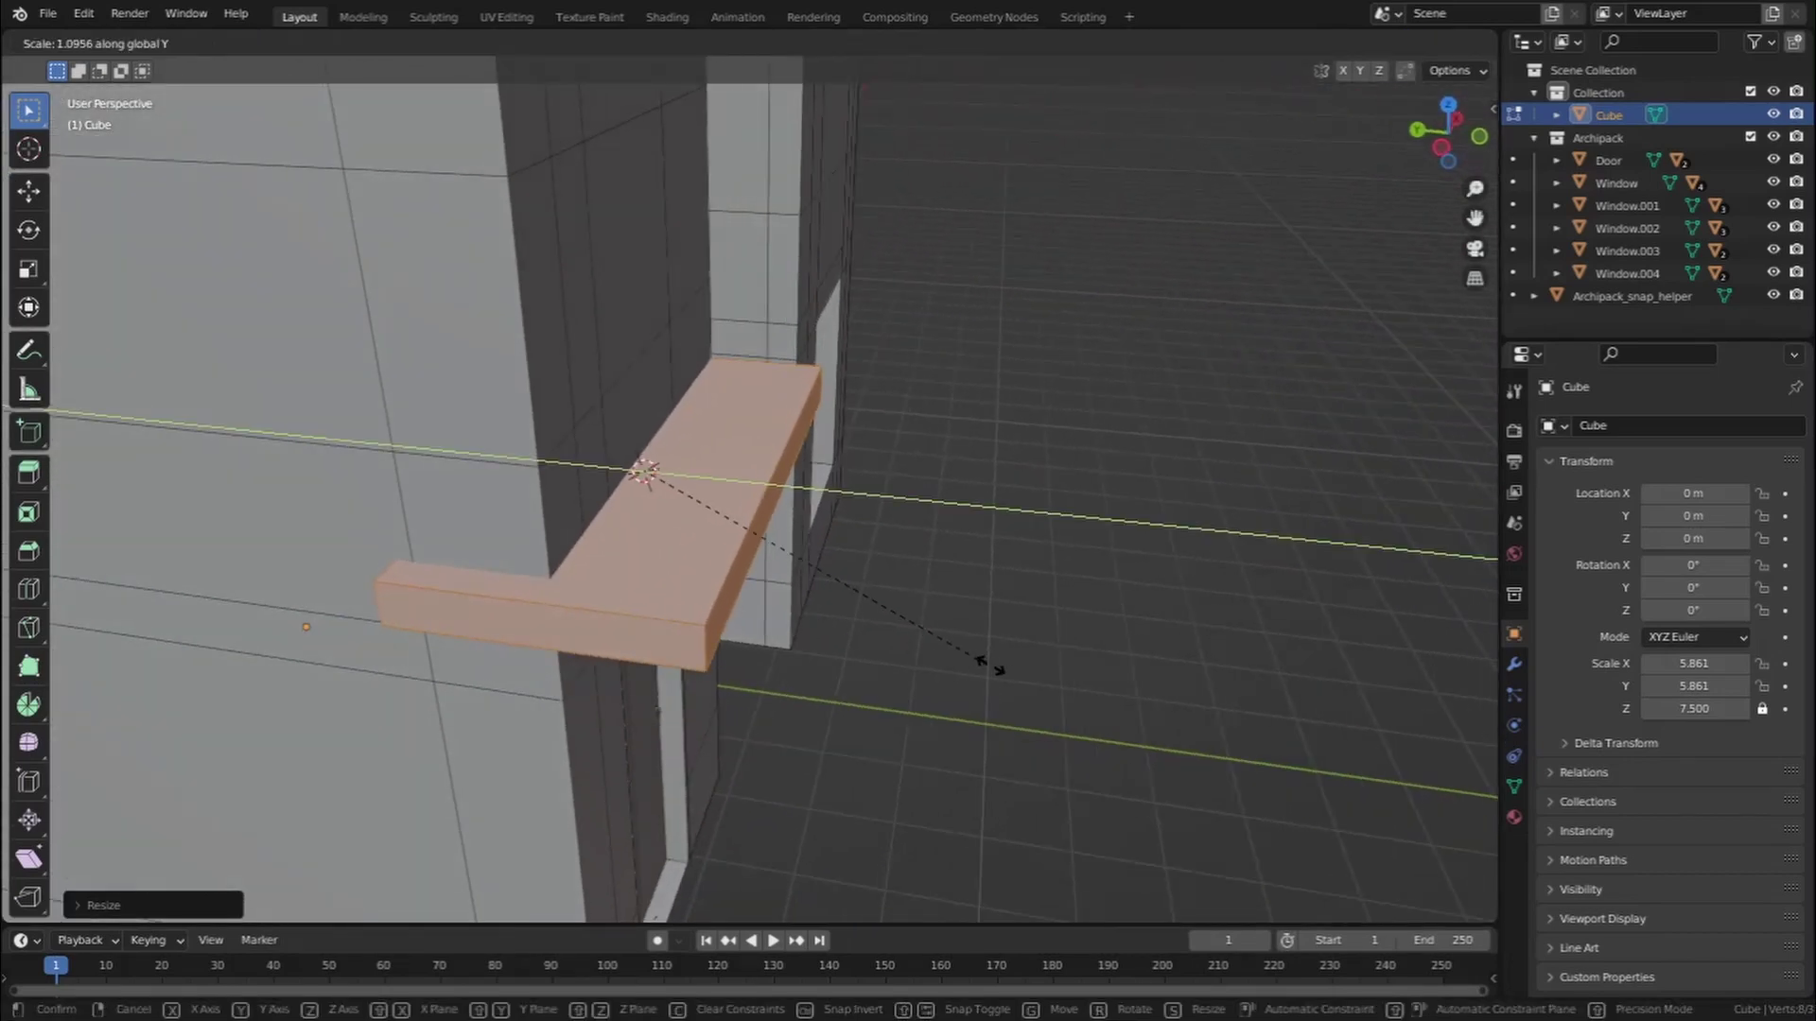
{"action": "key", "text": "g"}
{"action": "key", "text": "y"}
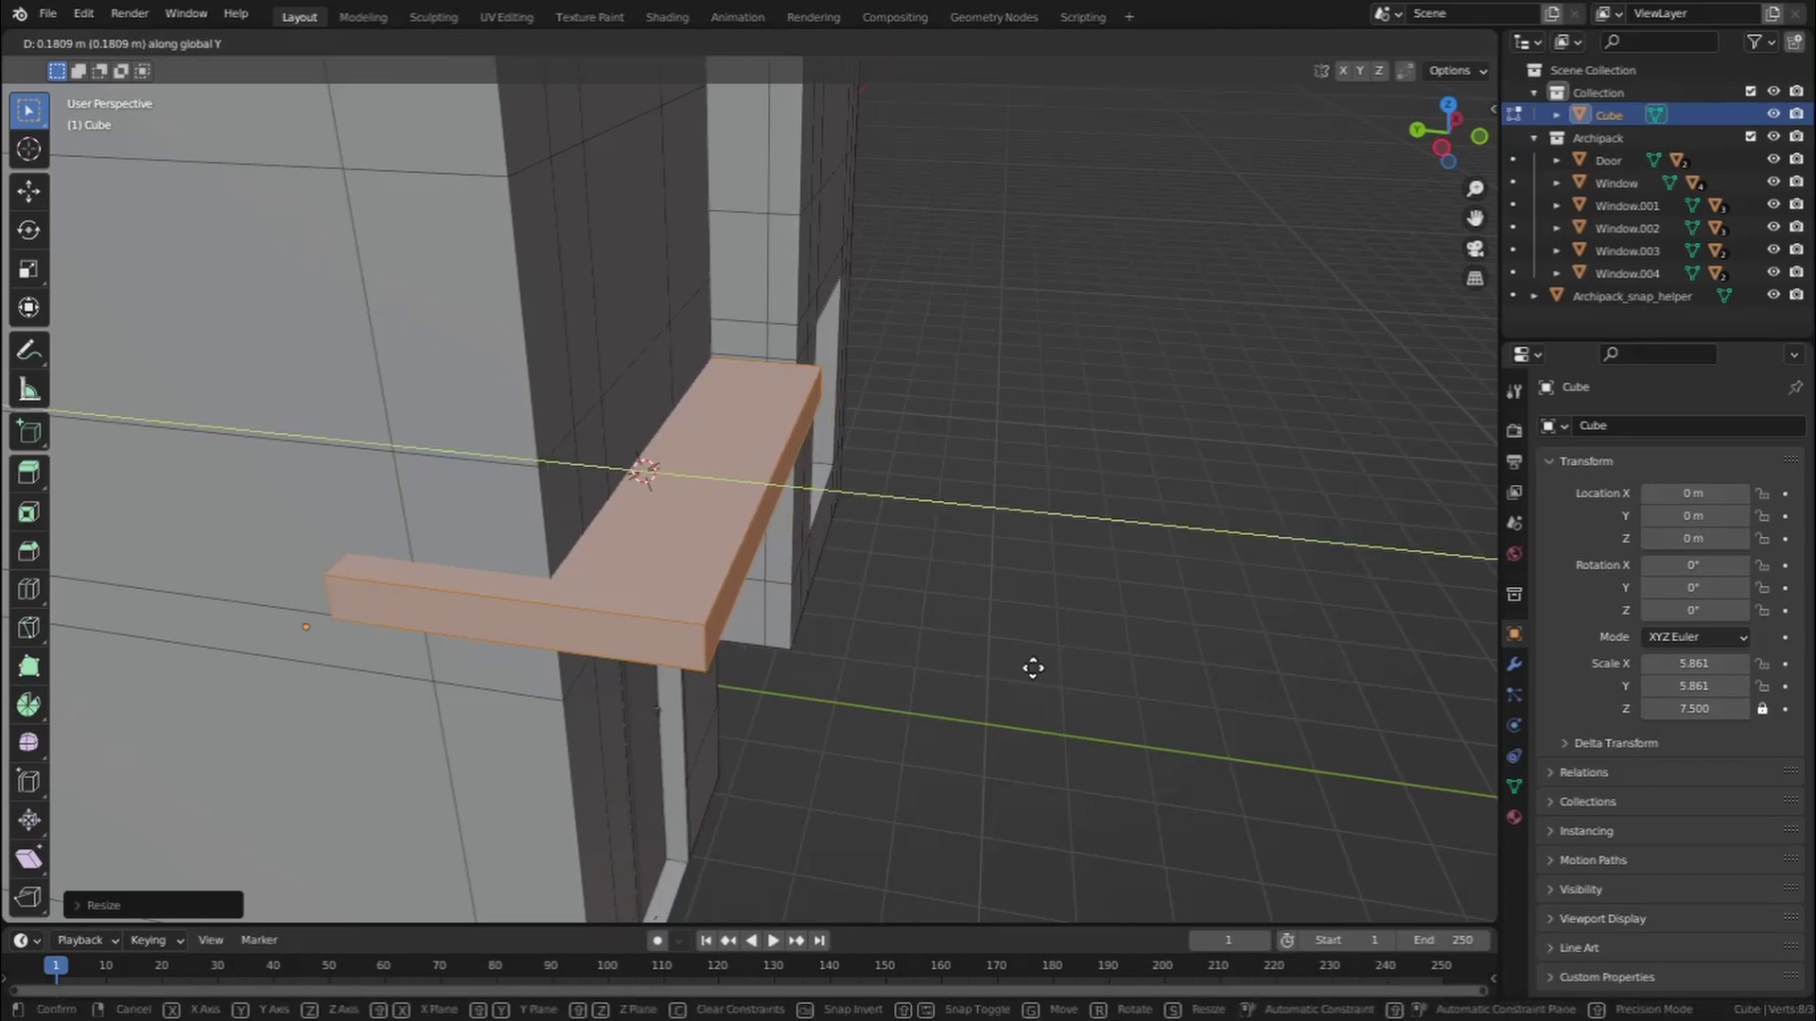
{"action": "left_click", "coordinate": [944, 663]}
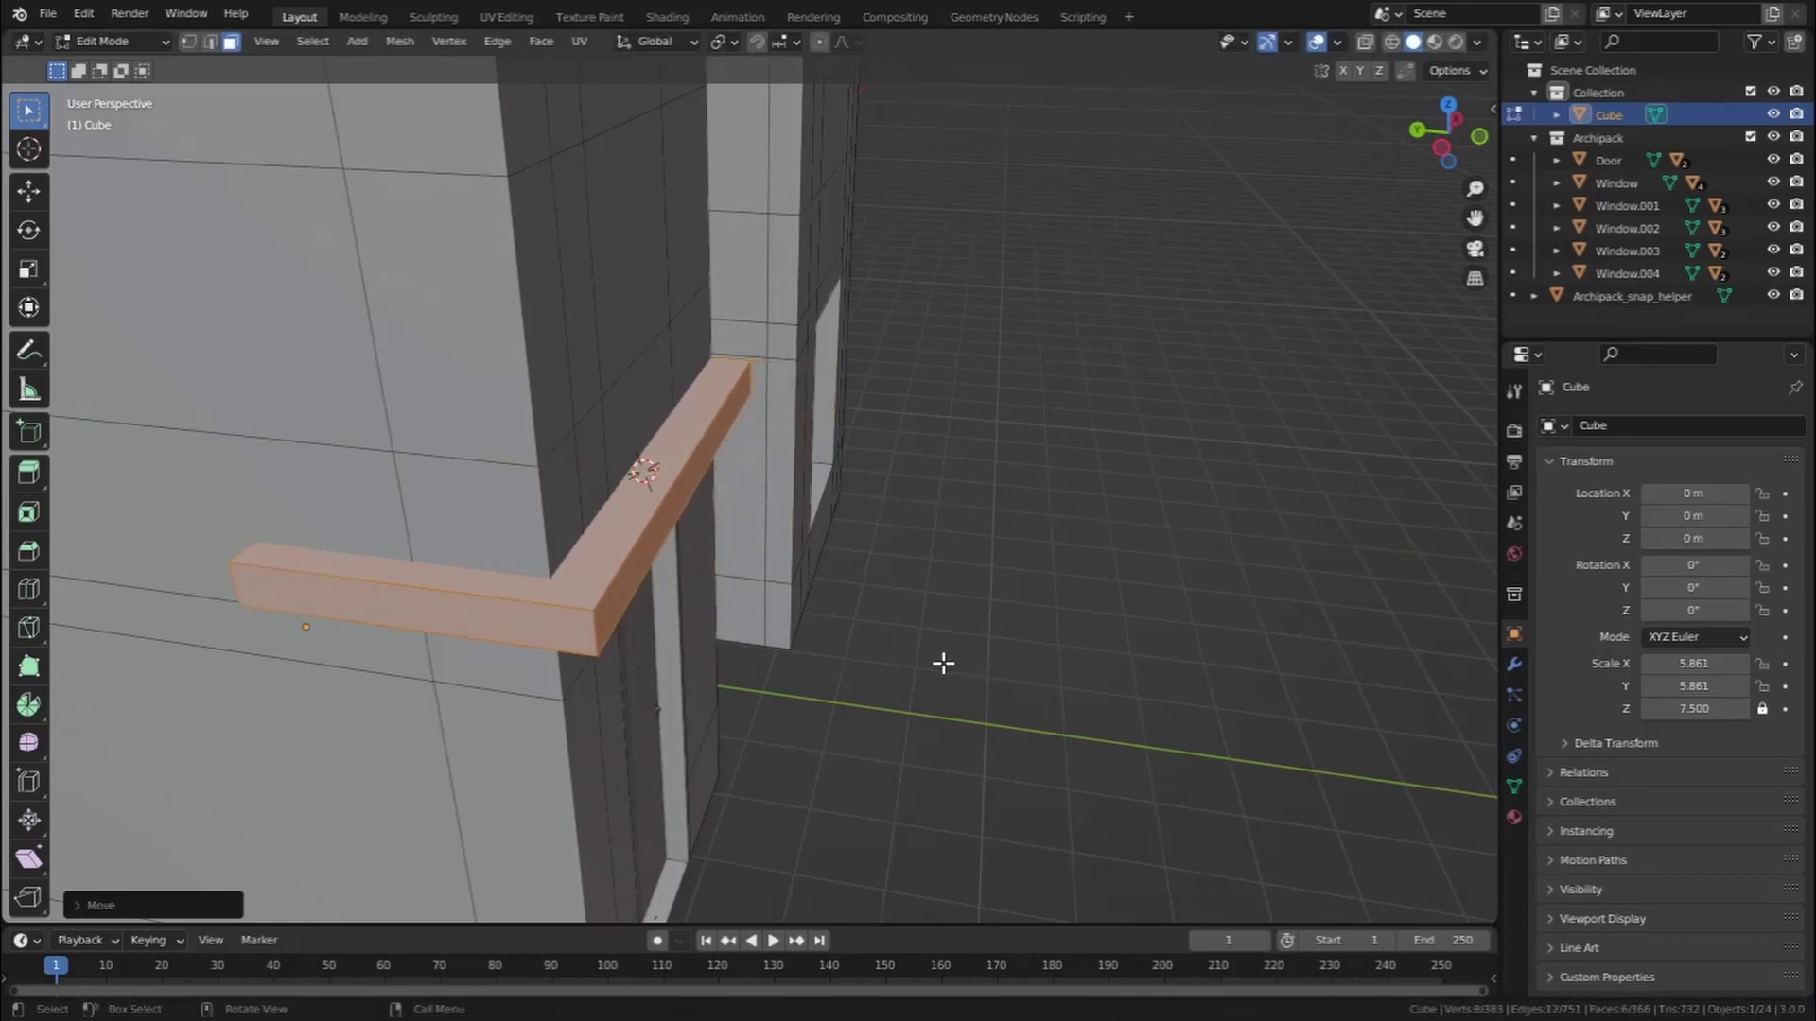
Shift the ledge about 0.12 m along X so it also projects past the recessed side of the door section
{"action": "middle_click_drag", "start_coordinate": [497, 525], "coordinate": [317, 501]}
{"action": "middle_click_drag", "start_coordinate": [814, 535], "coordinate": [426, 457], "text": "shift"}
{"action": "middle_click_drag", "start_coordinate": [757, 510], "coordinate": [770, 568]}
{"action": "key", "text": "g"}
{"action": "key", "text": "x"}
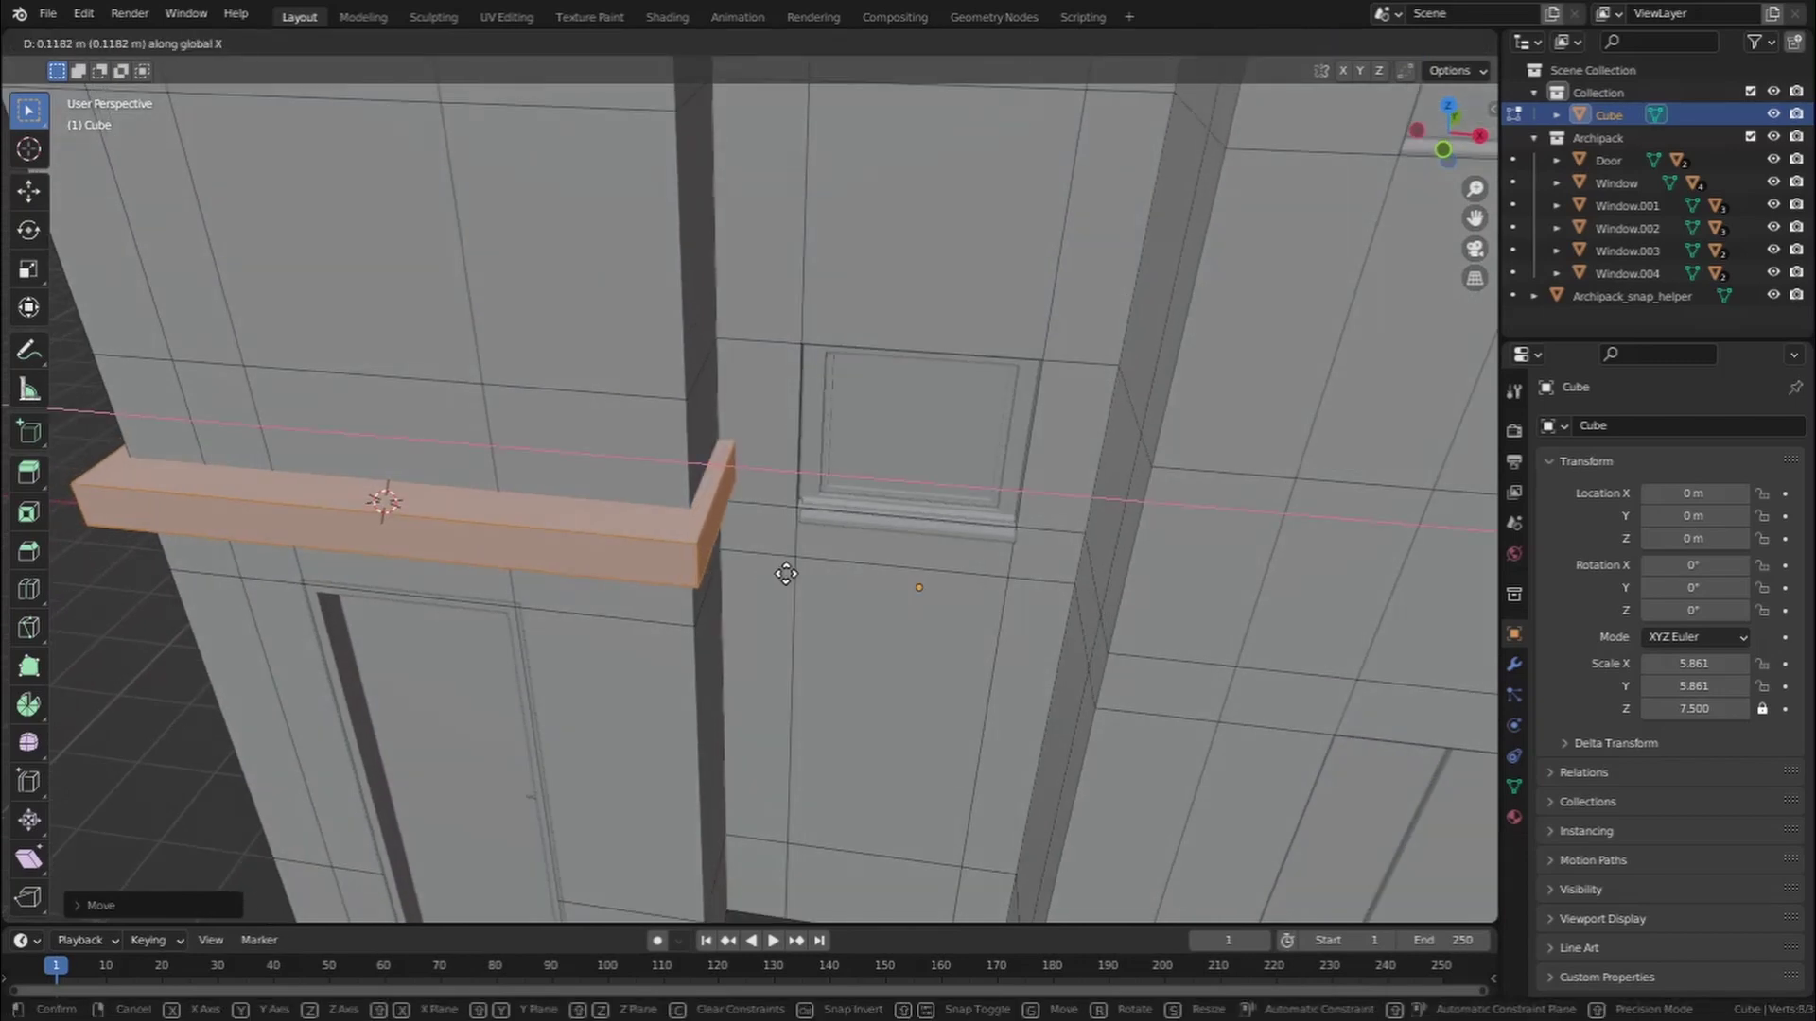
{"action": "left_click", "coordinate": [793, 573]}
{"action": "scroll", "coordinate": [677, 531], "scroll_direction": "down", "scroll_amount": 7}
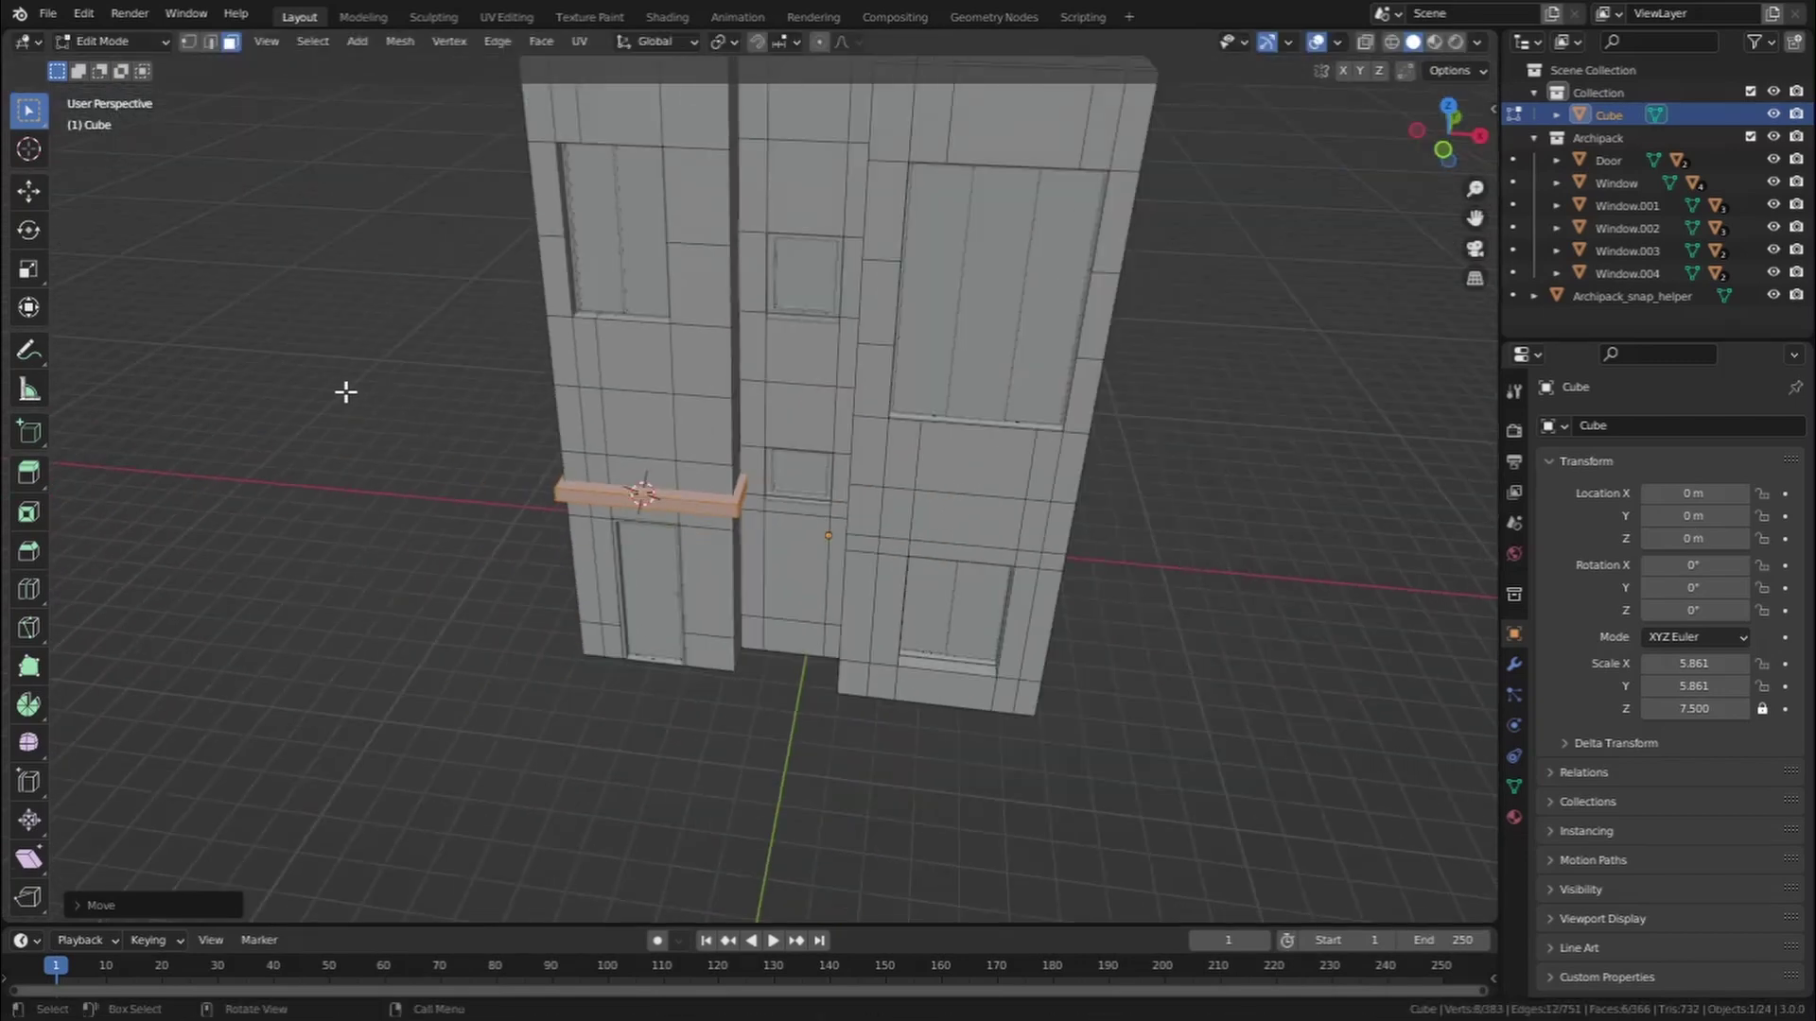
{"action": "left_click", "coordinate": [344, 389]}
Select all top faces of the building's roof from the top view, leaving out the ledge above the door
{"action": "middle_click_drag", "start_coordinate": [605, 520], "coordinate": [734, 474]}
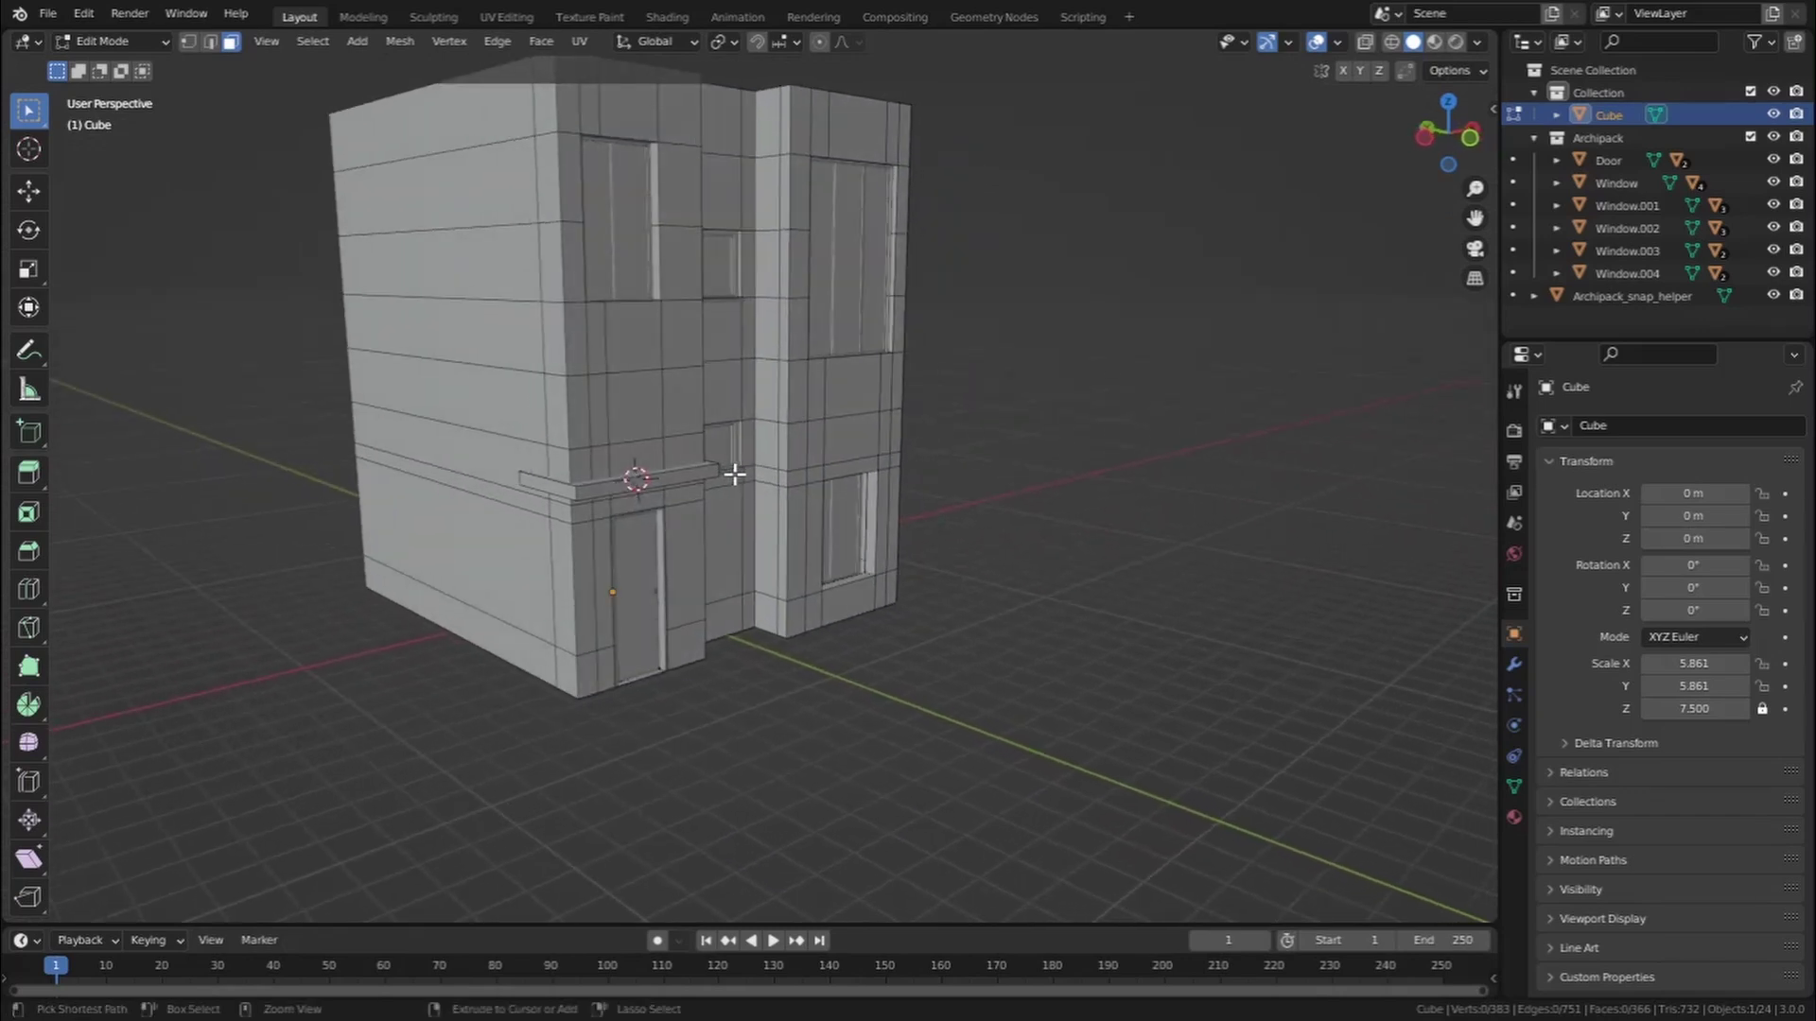
{"action": "scroll", "coordinate": [856, 361], "scroll_direction": "up", "scroll_amount": 4}
{"action": "middle_click_drag", "start_coordinate": [698, 364], "coordinate": [689, 410]}
{"action": "key", "text": "KP_7"}
{"action": "scroll", "coordinate": [686, 410], "scroll_direction": "down", "scroll_amount": 1}
{"action": "scroll", "coordinate": [685, 410], "scroll_direction": "down", "scroll_amount": 4}
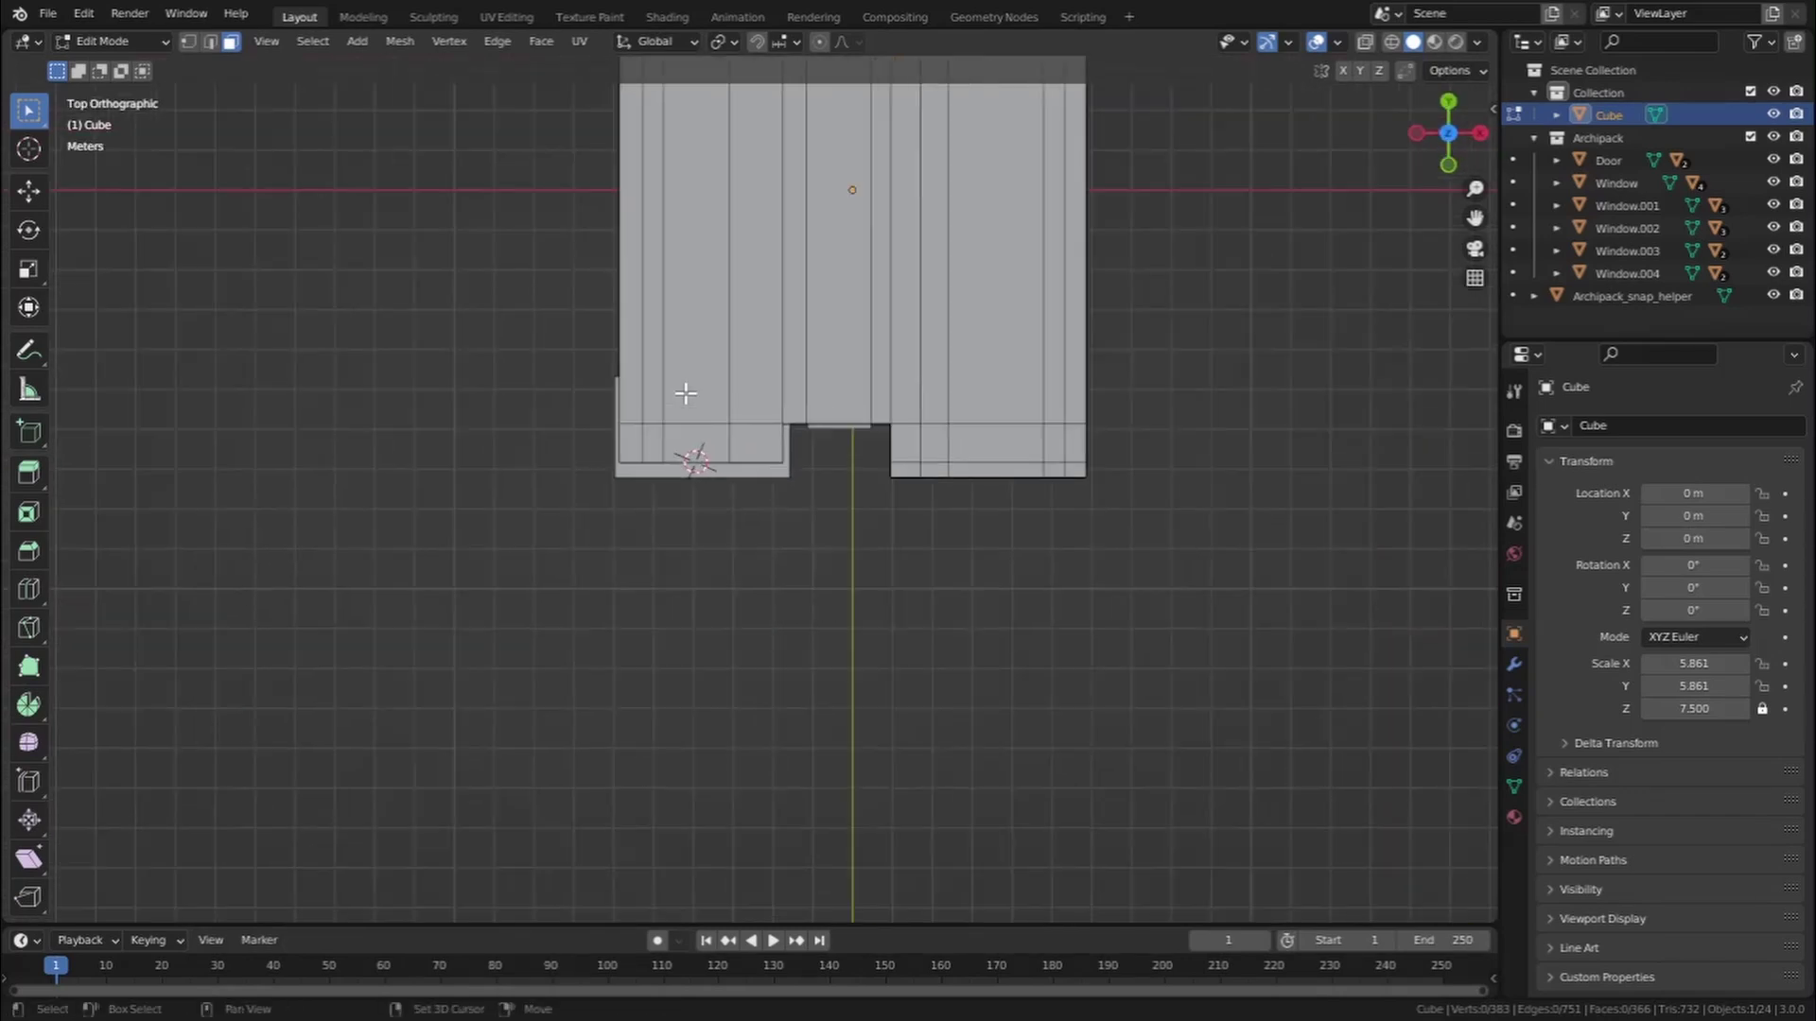
{"action": "left_click_drag", "start_coordinate": [637, 153], "coordinate": [1001, 604]}
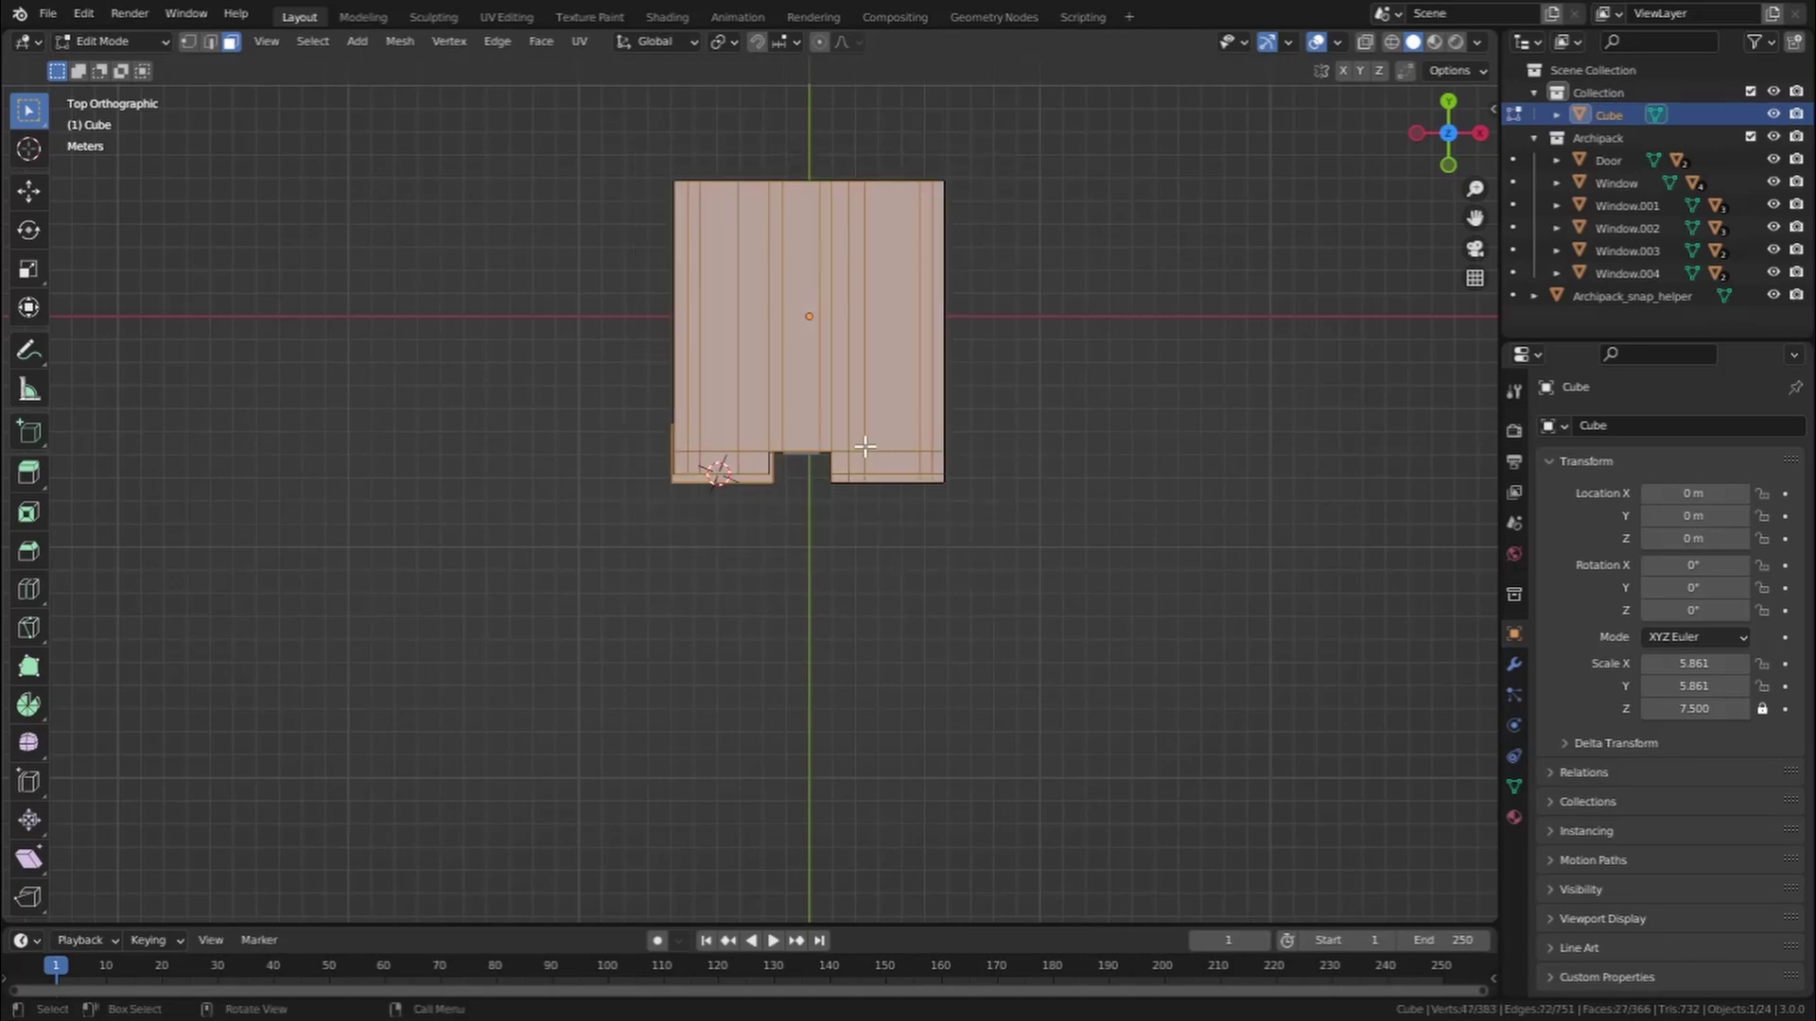
{"action": "scroll", "coordinate": [865, 446], "scroll_direction": "up", "scroll_amount": 3}
{"action": "middle_click_drag", "start_coordinate": [866, 446], "coordinate": [729, 441]}
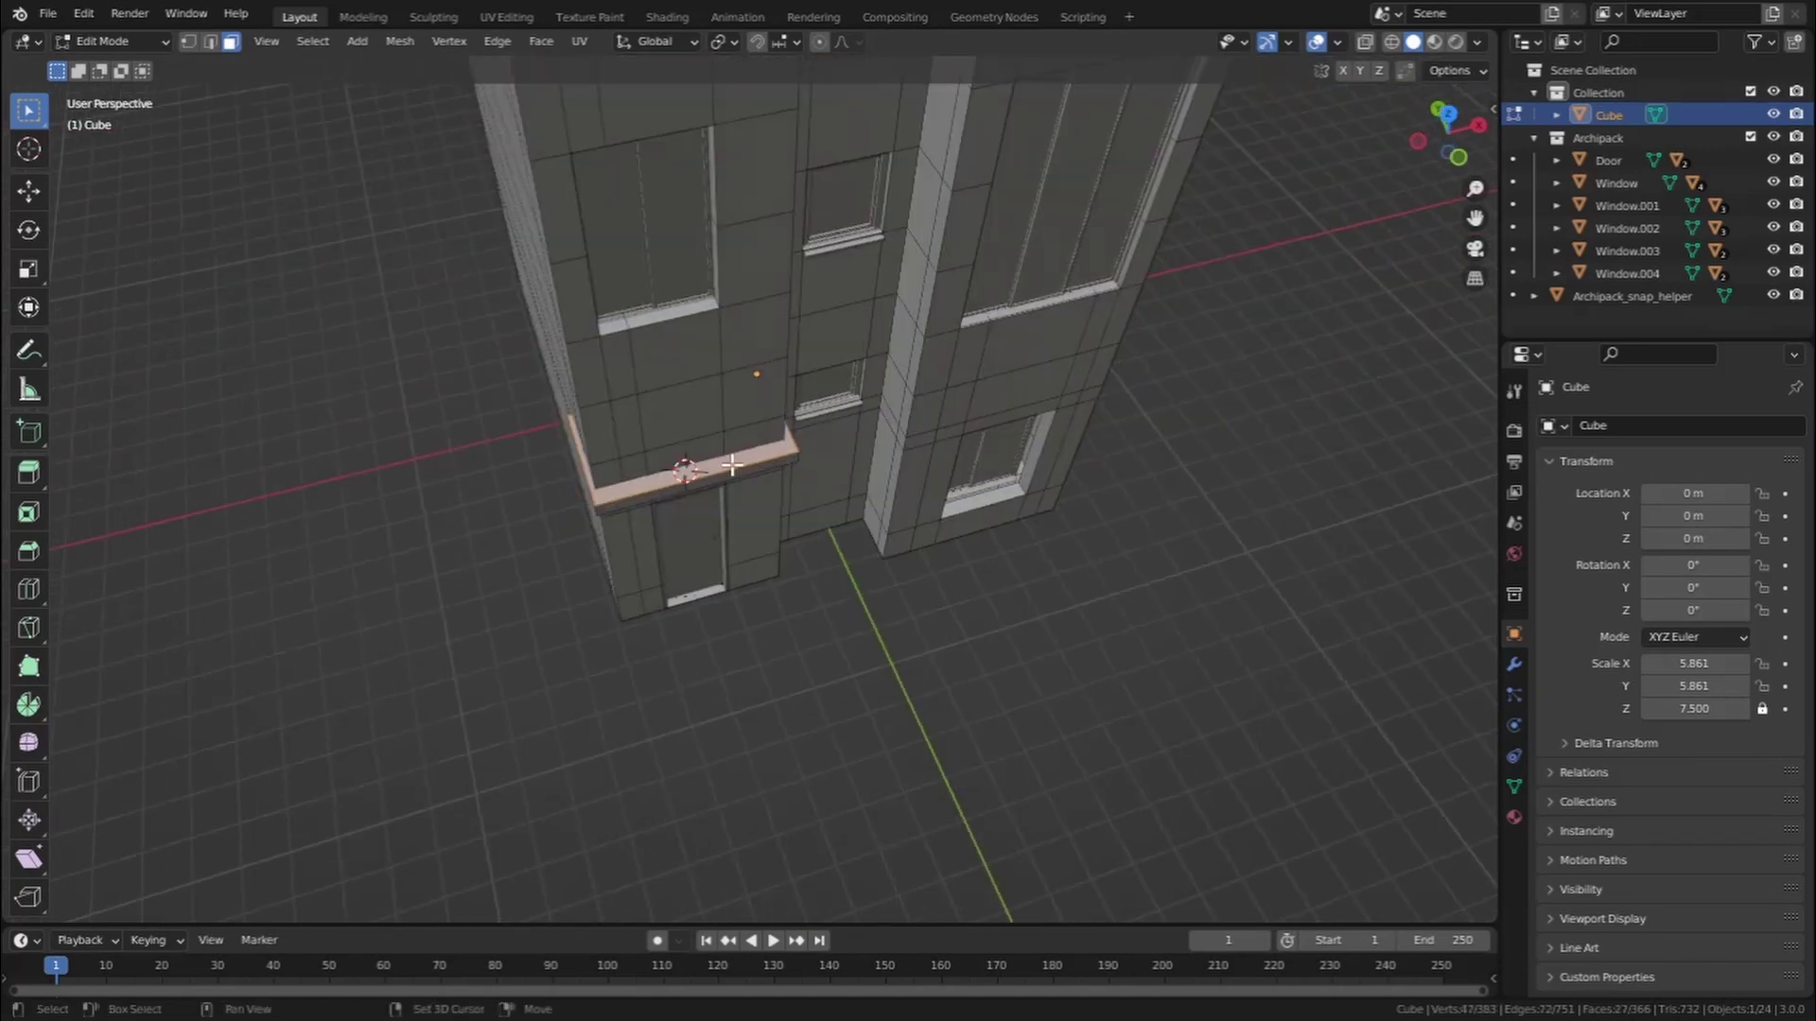
{"action": "middle_click_drag", "start_coordinate": [792, 338], "coordinate": [858, 598]}
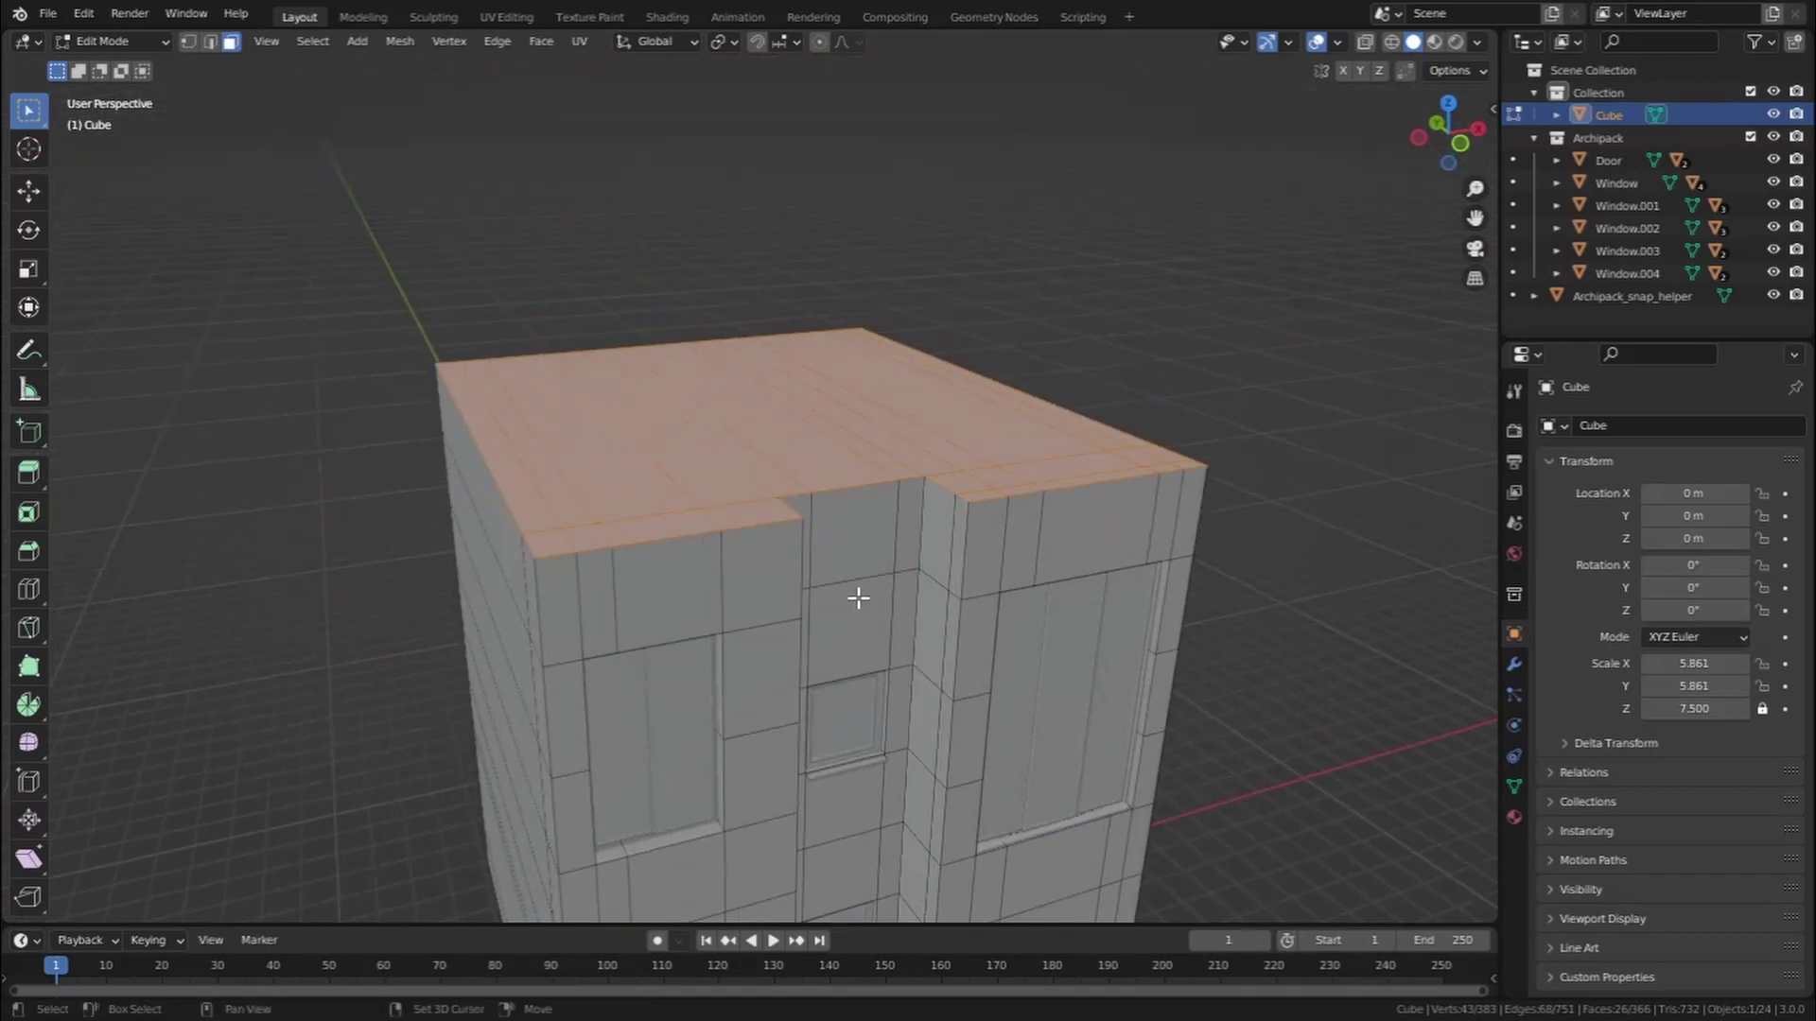
Duplicate the roof faces a short distance up along Z and extrude the copy about 0.32 m into a slab
{"action": "key", "text": "shift+d"}
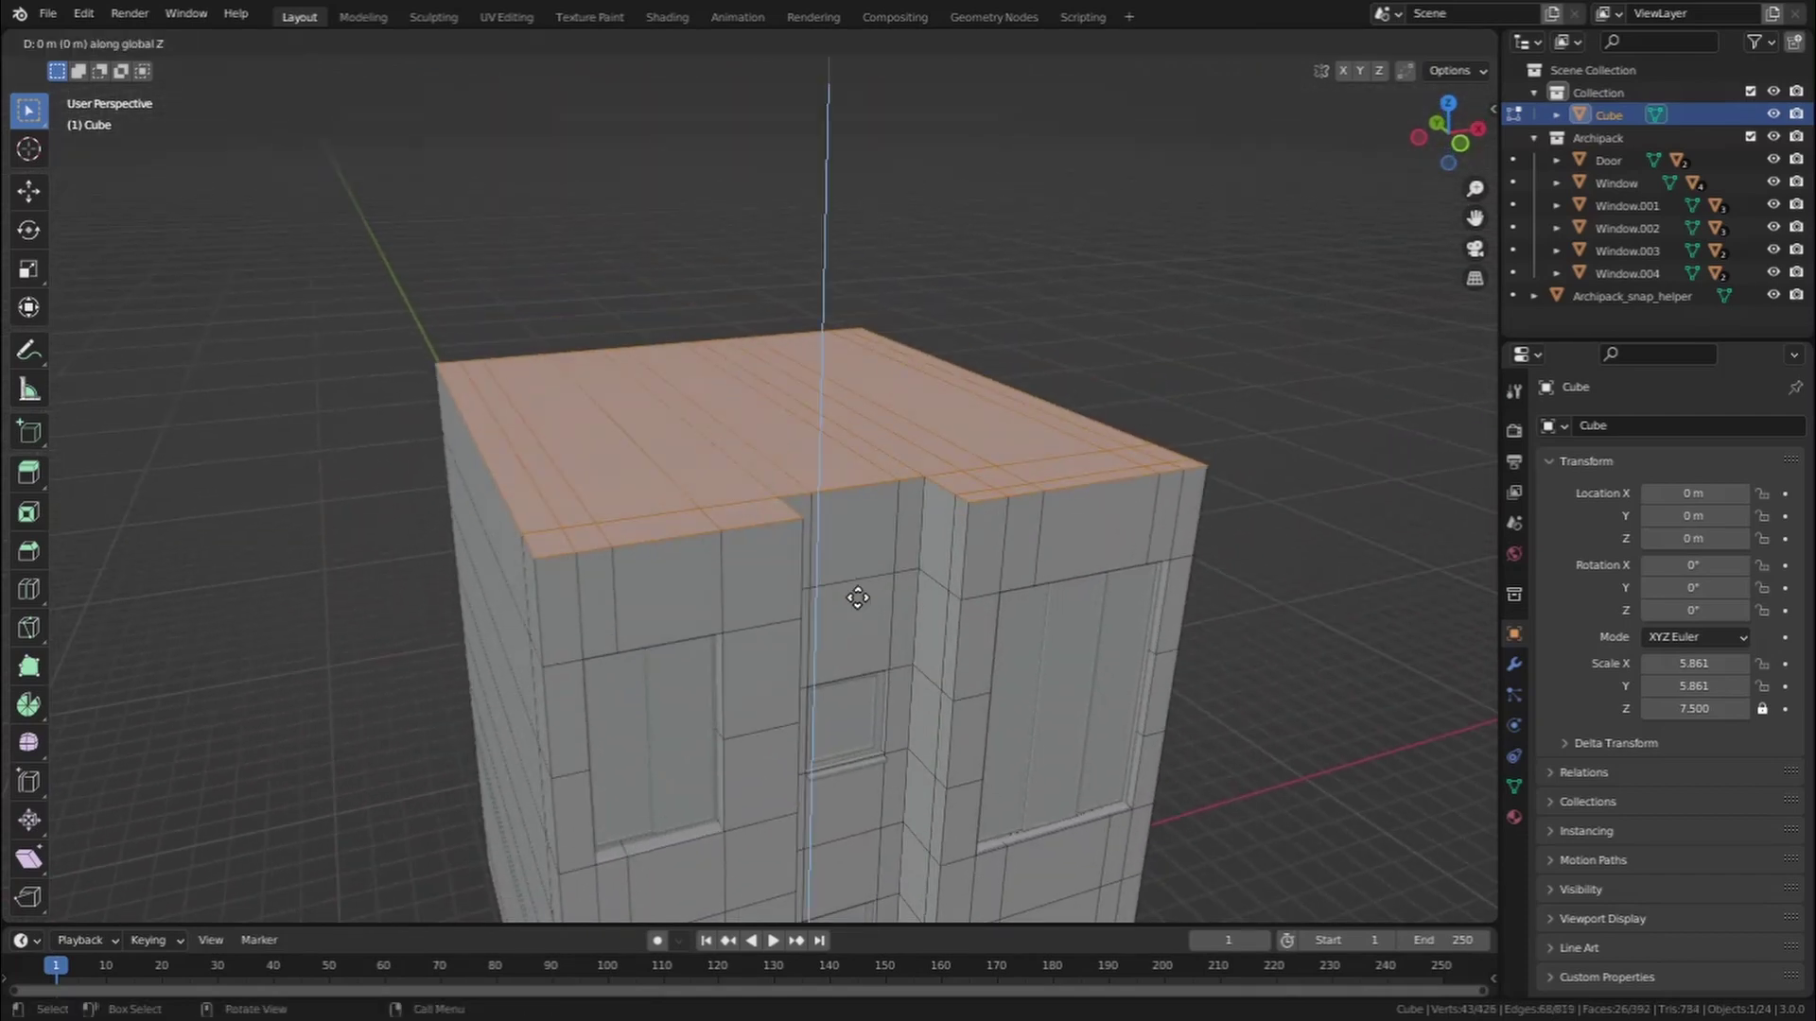
{"action": "left_click", "coordinate": [863, 568]}
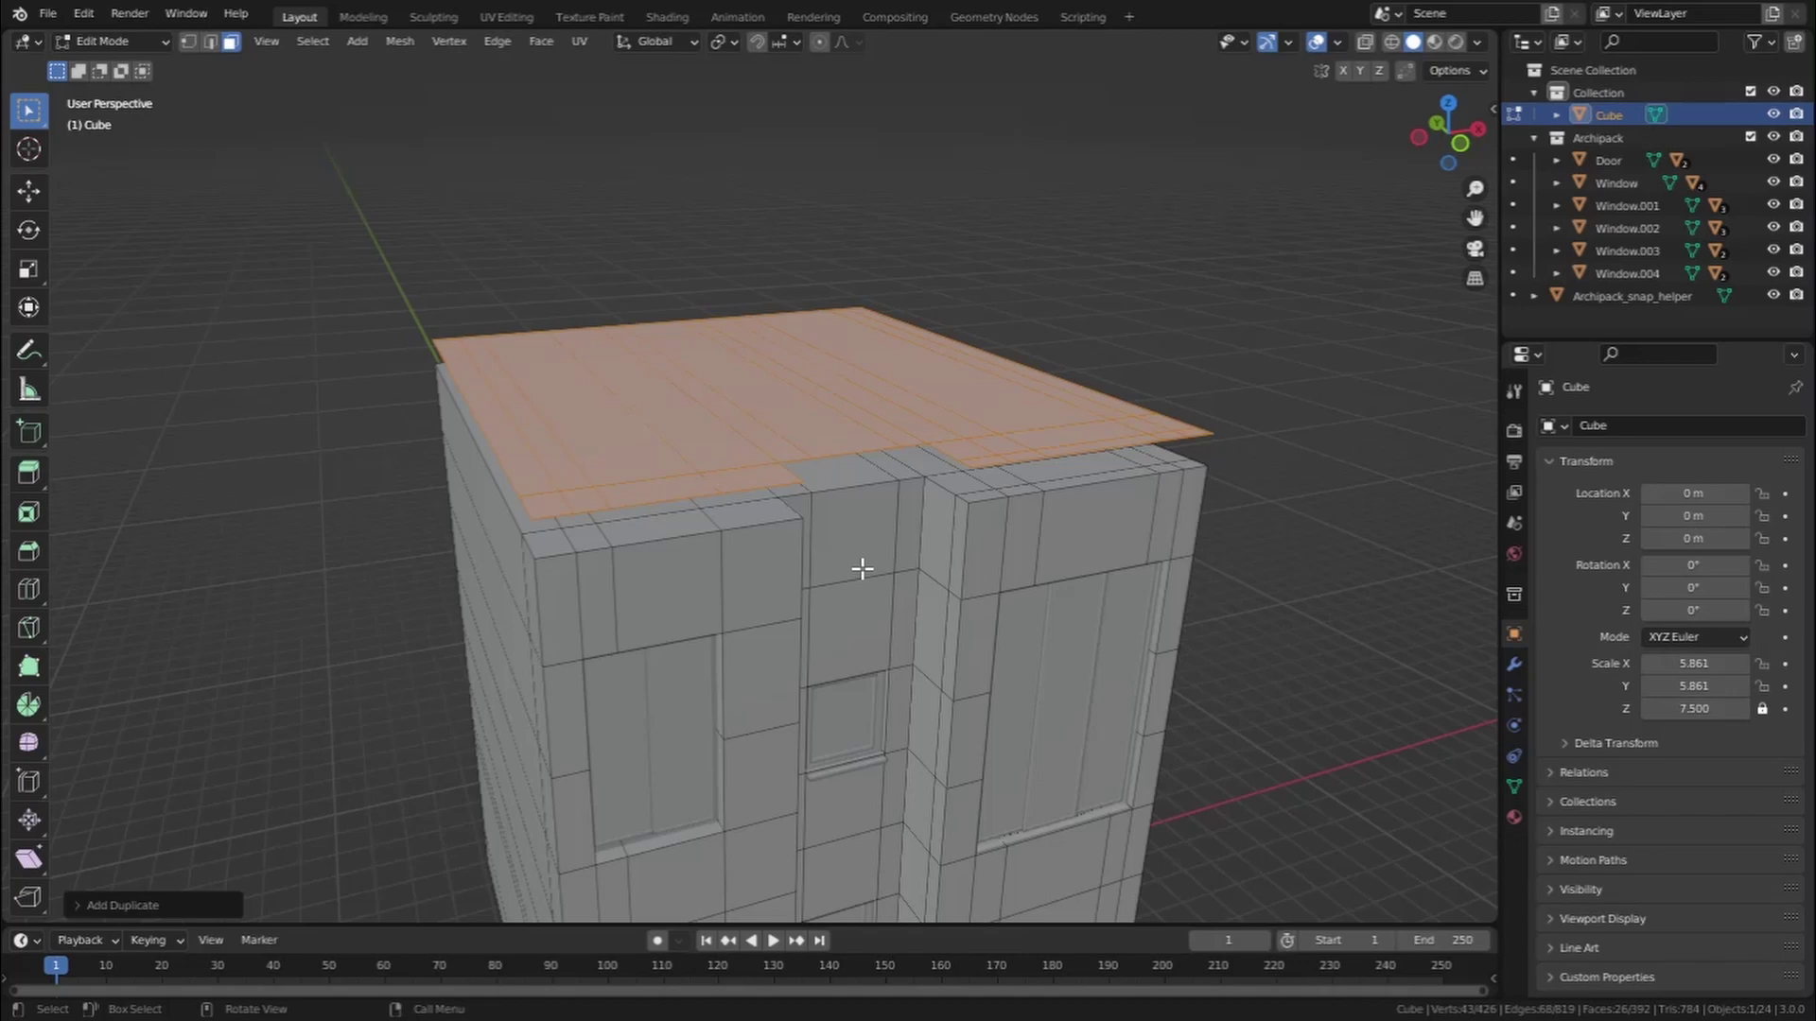
{"action": "key", "text": "e"}
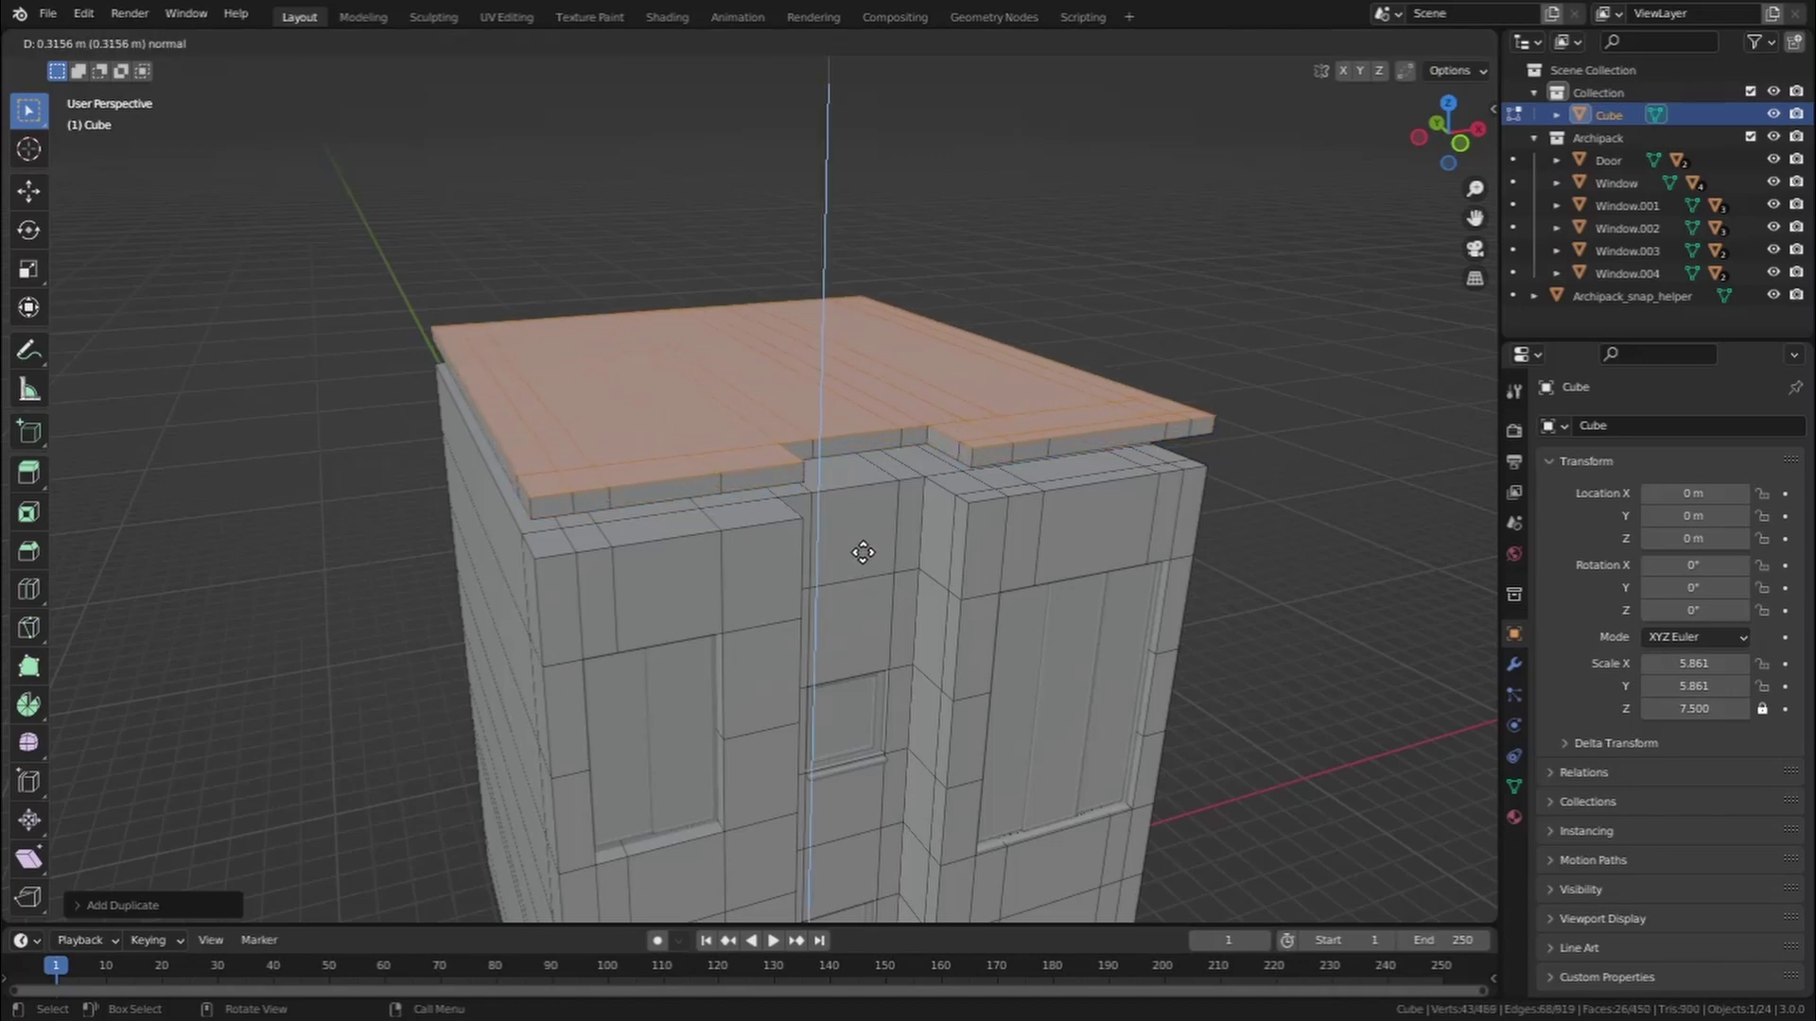
{"action": "left_click", "coordinate": [867, 553]}
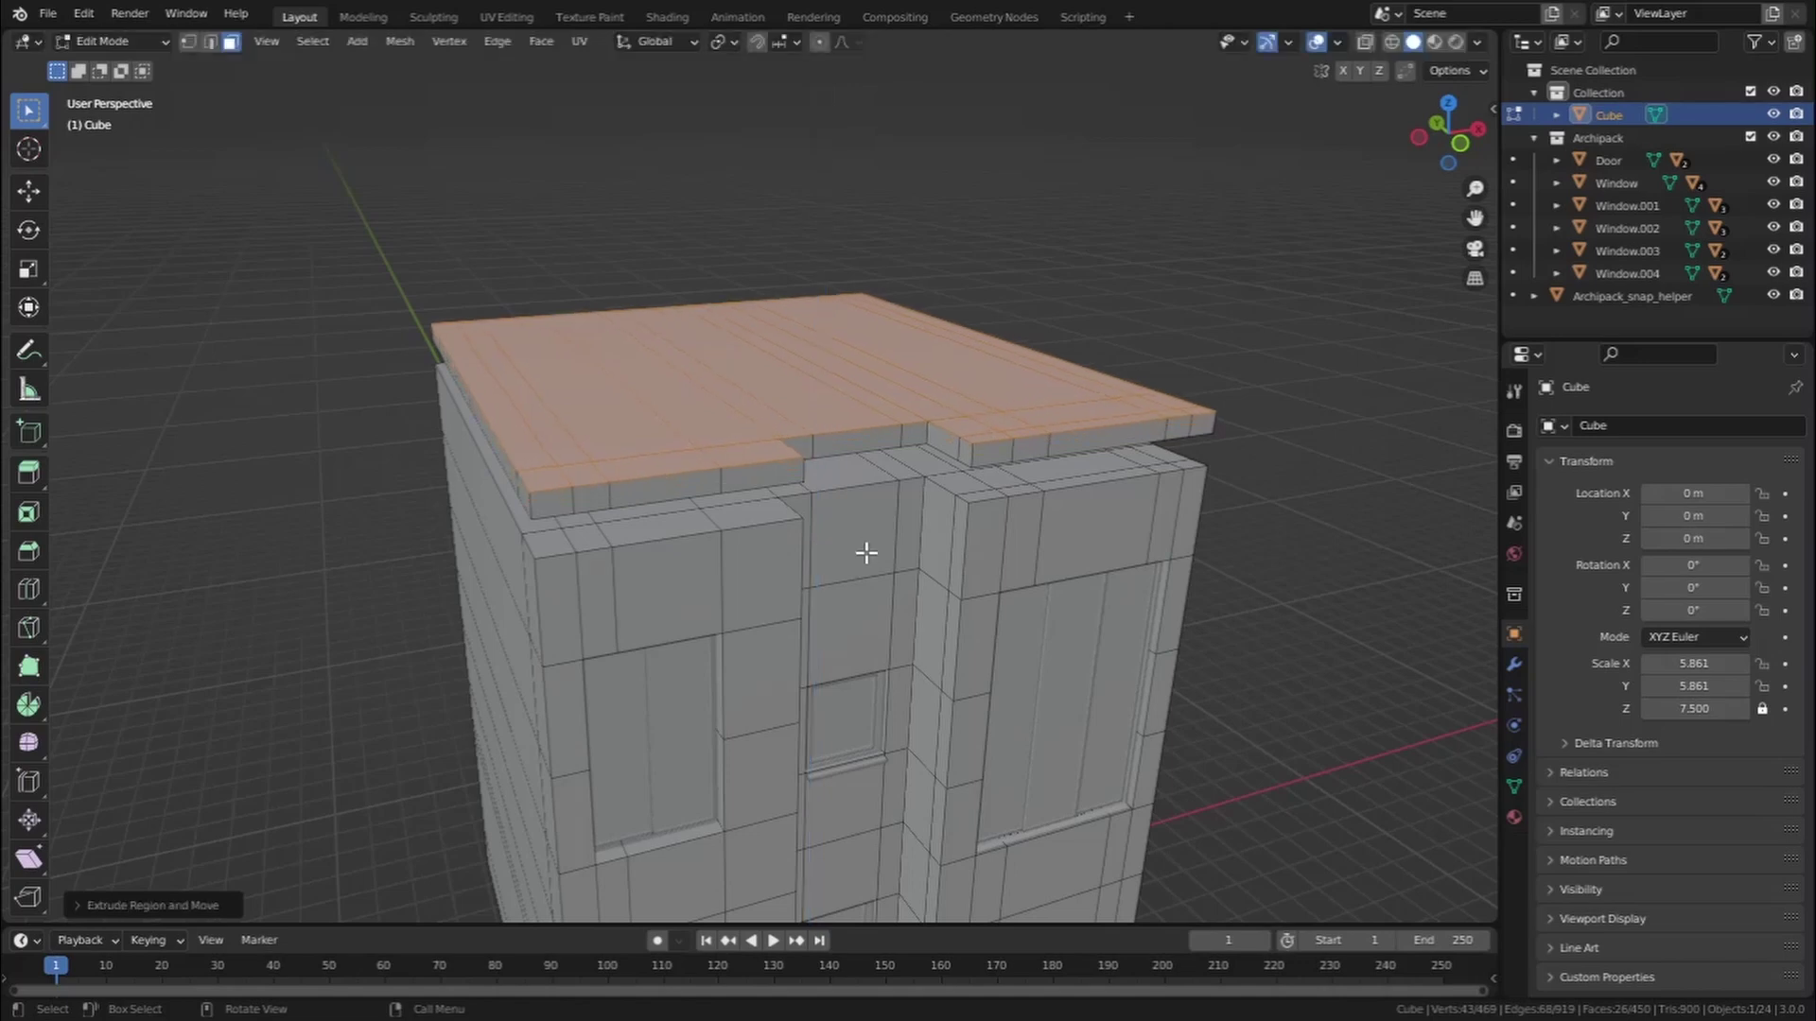
Deselect the roof slab and save the file
{"action": "scroll", "coordinate": [814, 502], "scroll_direction": "up", "scroll_amount": 3}
{"action": "key", "text": "alt+a"}
{"action": "key", "text": "ctrl+s"}
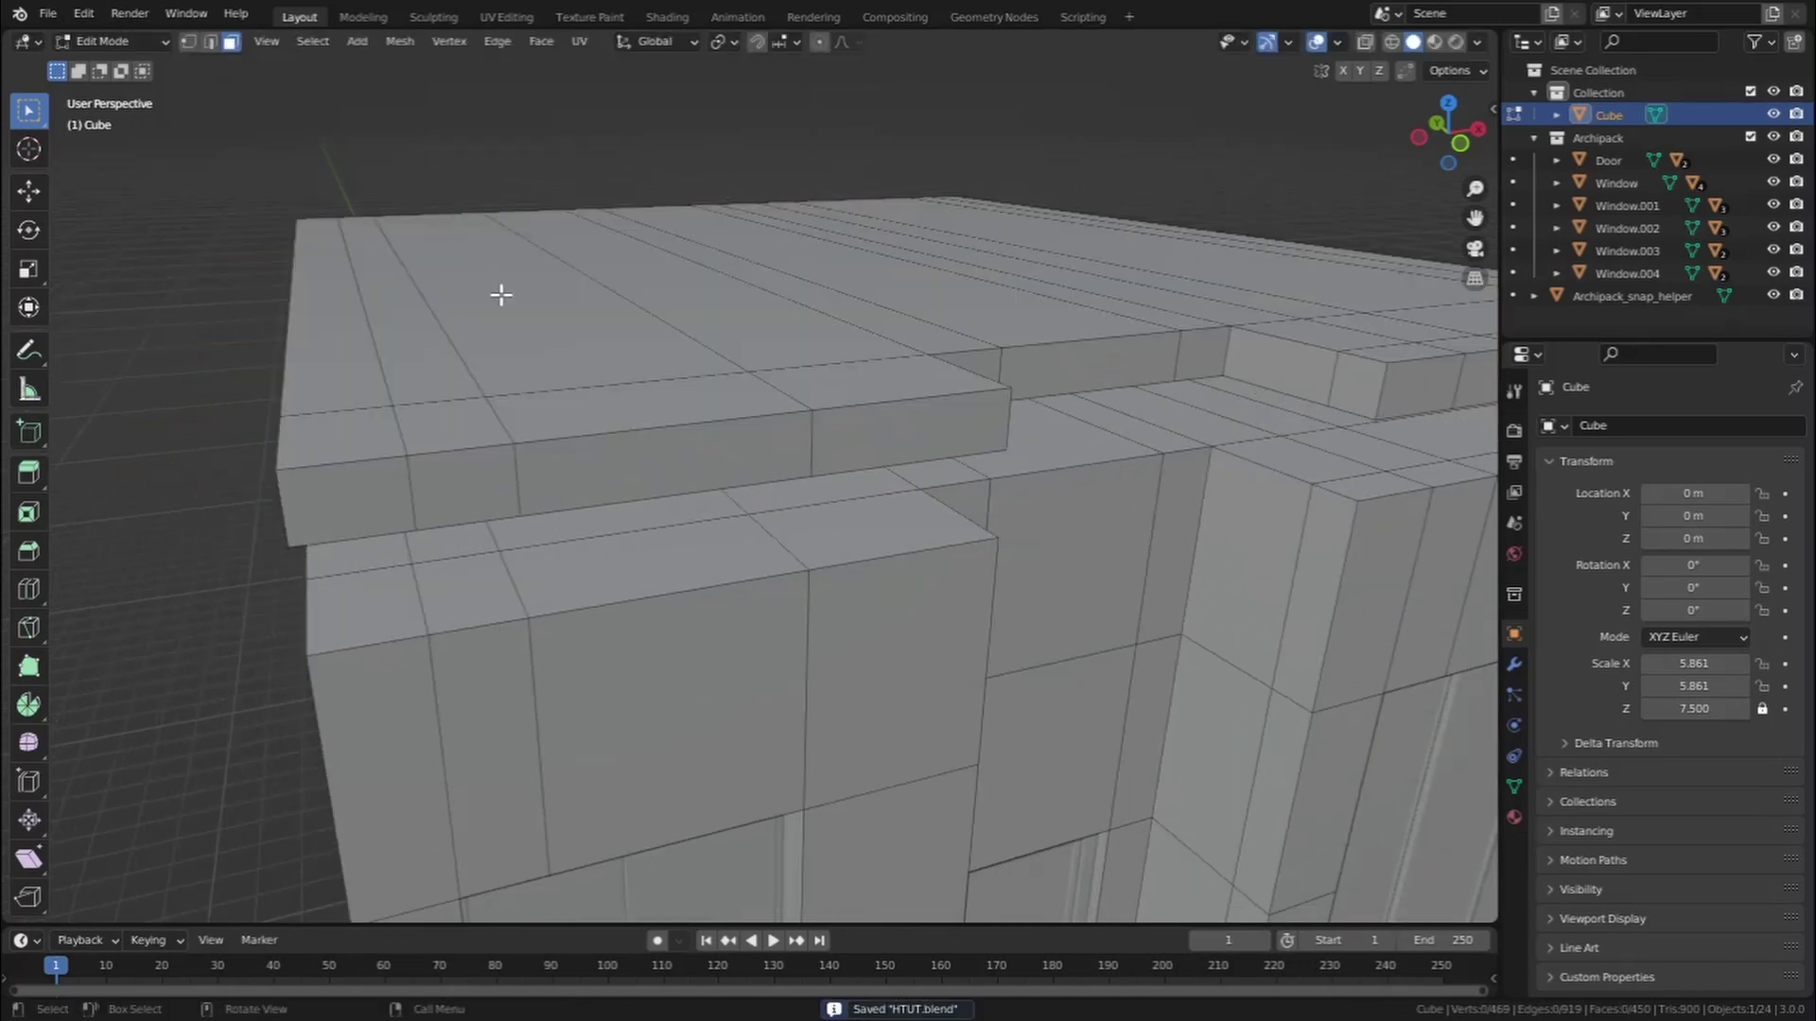
{"action": "middle_click_drag", "start_coordinate": [534, 472], "coordinate": [474, 445]}
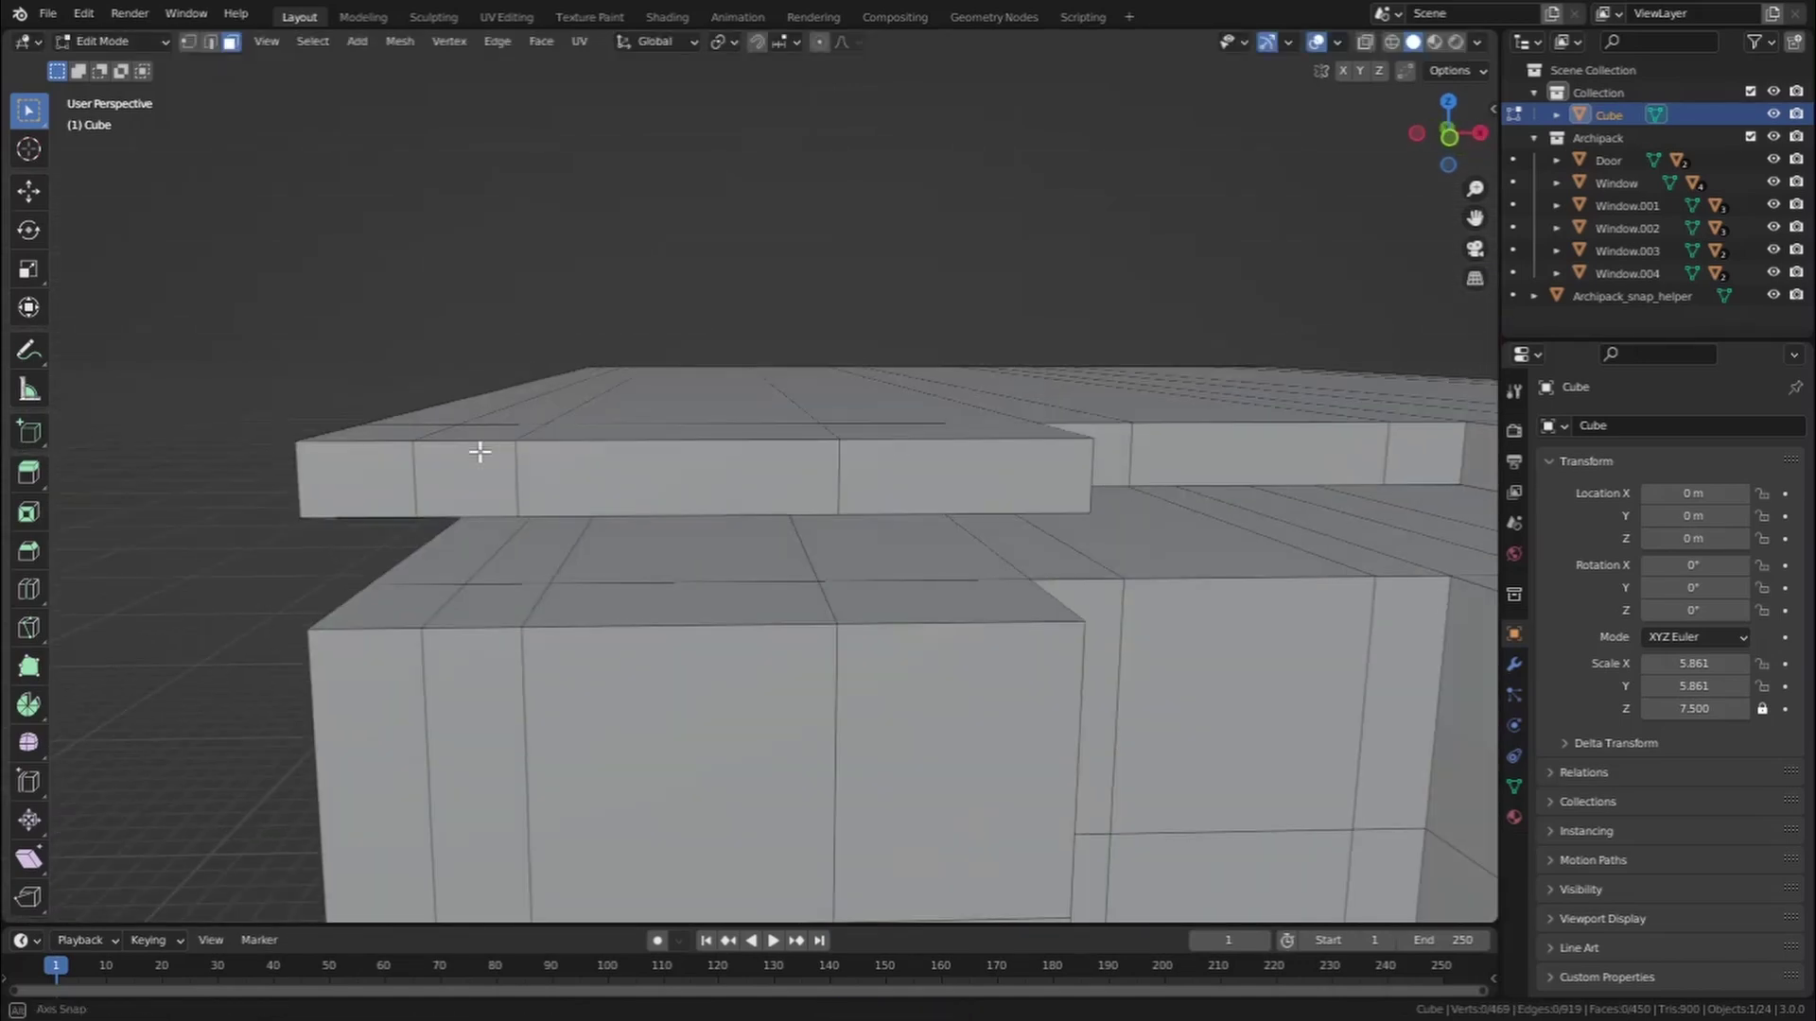
Select all side faces around the roof slab and extrude them outward along their normals by about 0.085 m
{"action": "left_click", "coordinate": [386, 476]}
{"action": "left_click", "coordinate": [1064, 469], "text": "ctrl"}
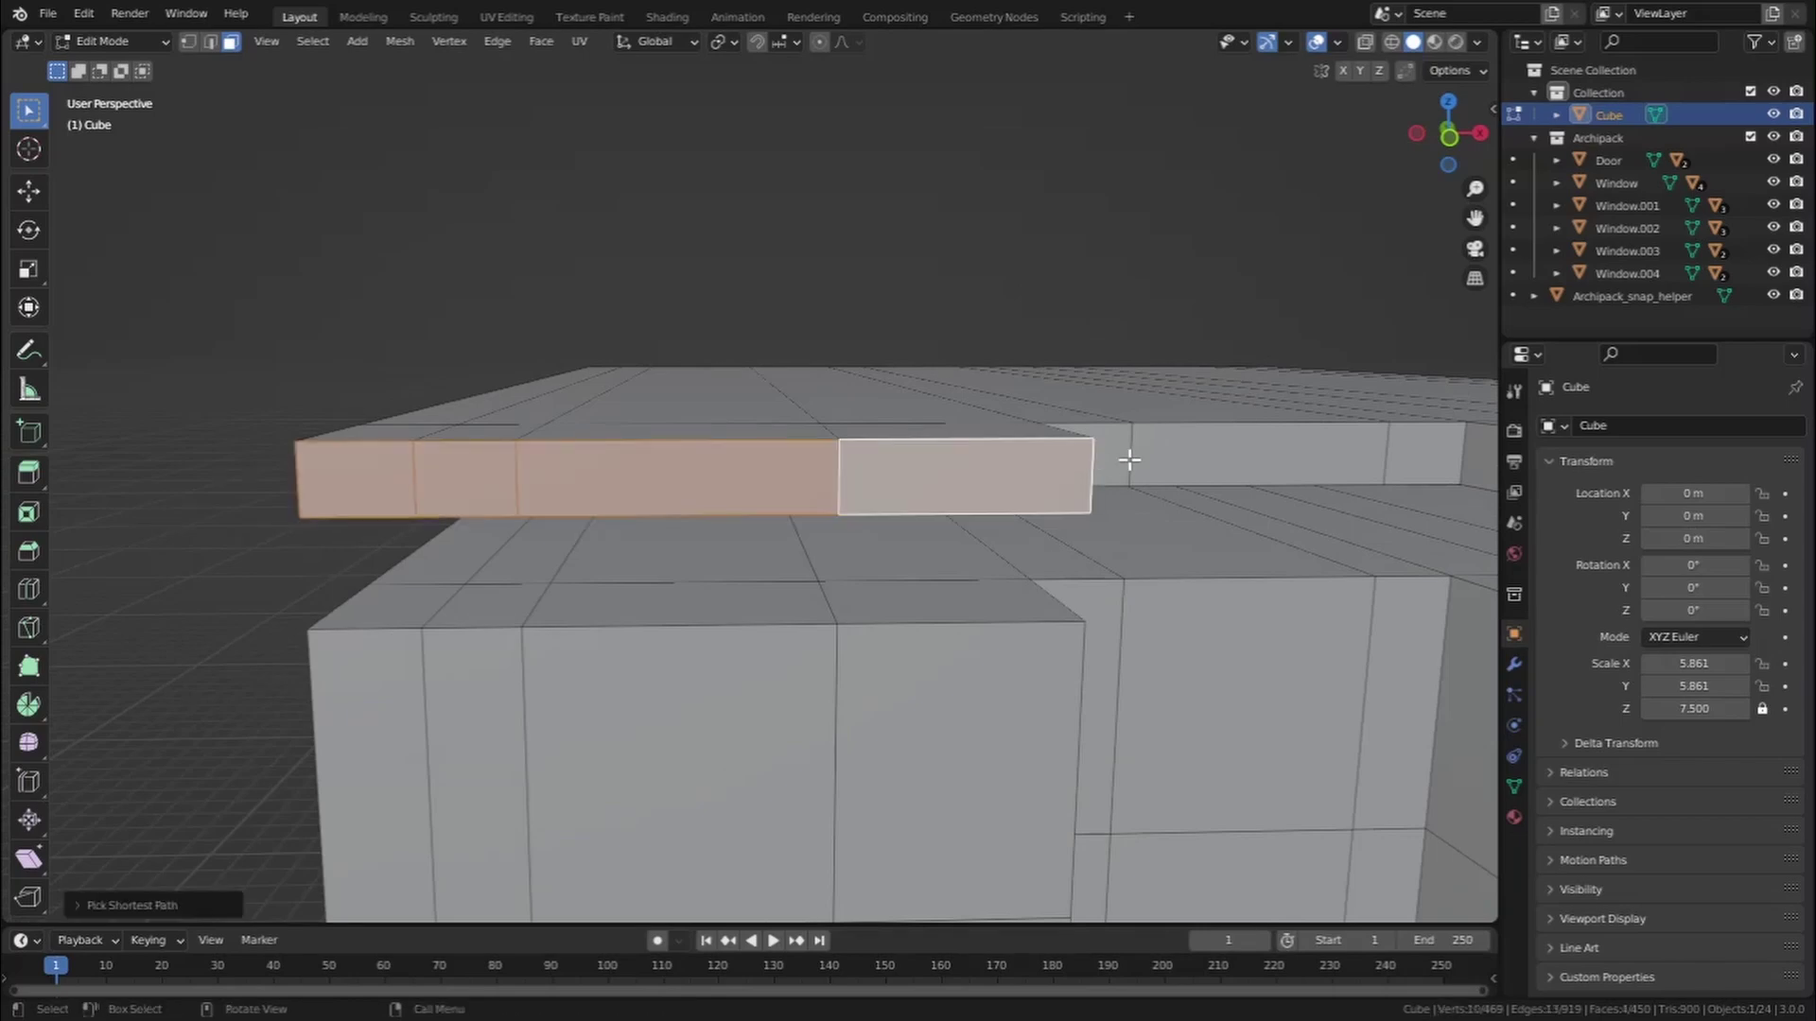
{"action": "middle_click_drag", "start_coordinate": [1126, 457], "coordinate": [658, 454], "text": "shift"}
{"action": "left_click", "coordinate": [894, 461], "text": "ctrl"}
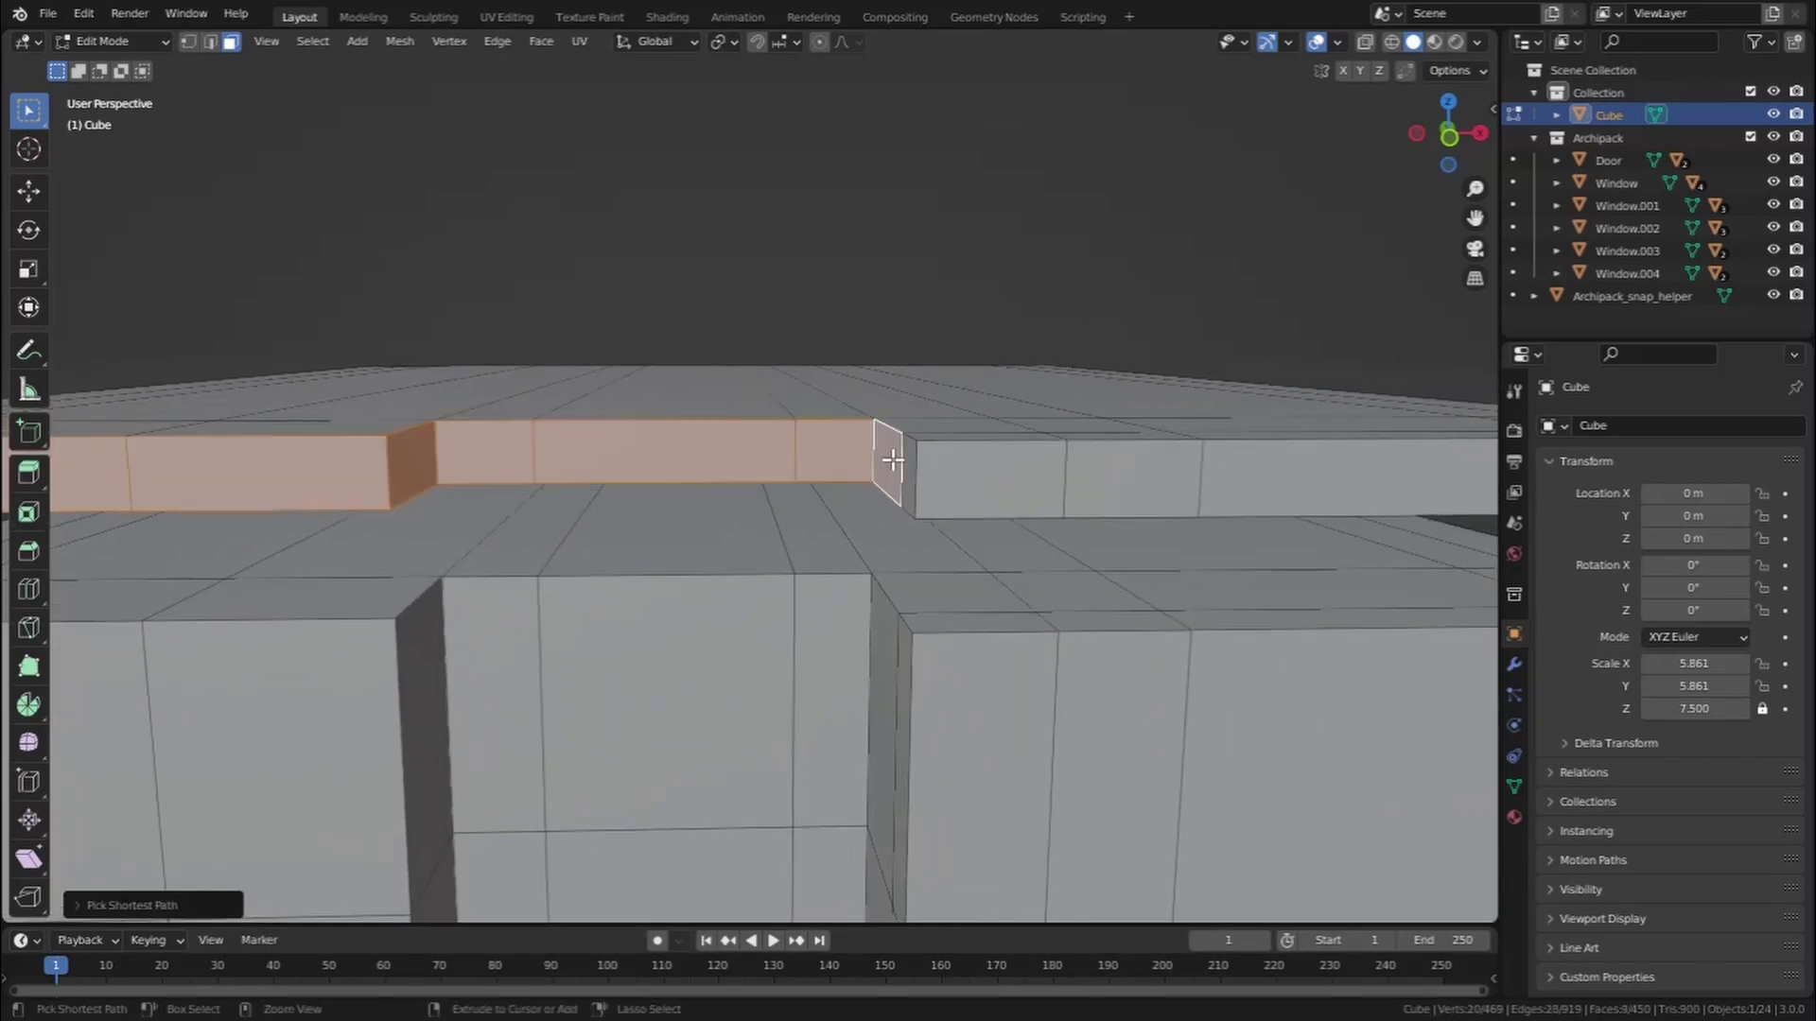
{"action": "left_click", "coordinate": [1349, 469], "text": "ctrl"}
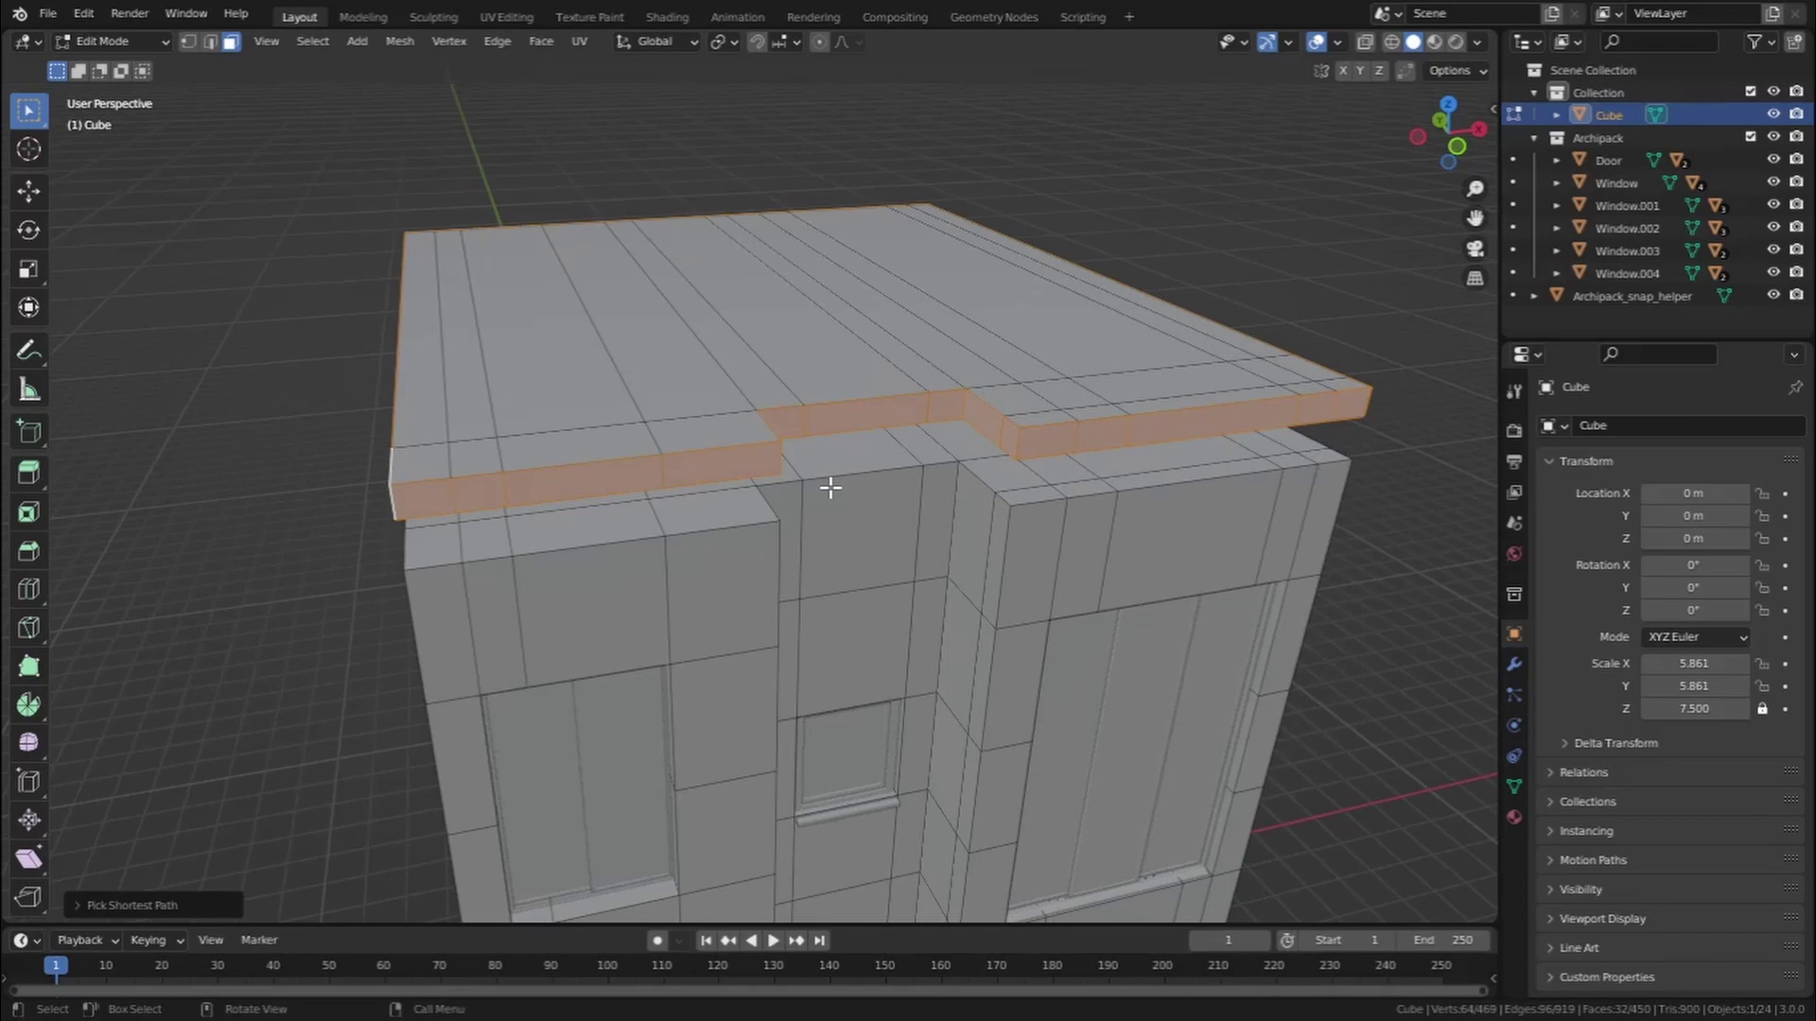
{"action": "key", "text": "alt+e"}
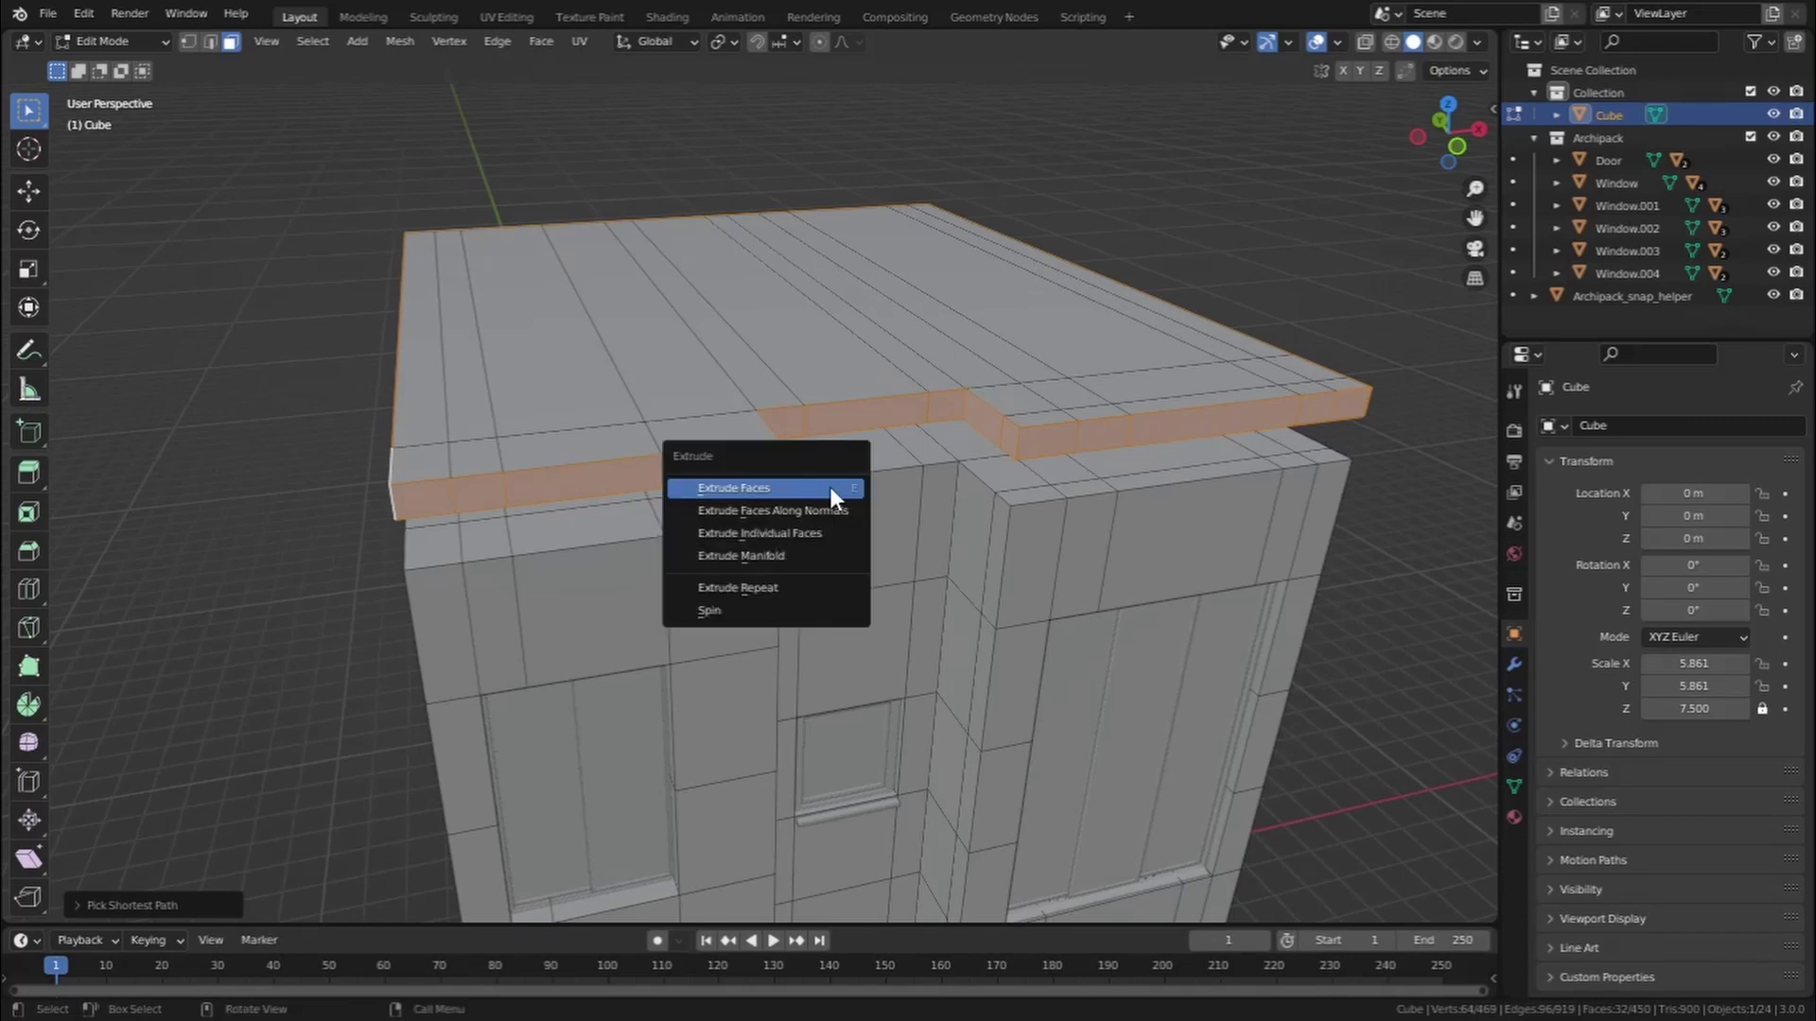
{"action": "left_click", "coordinate": [832, 512]}
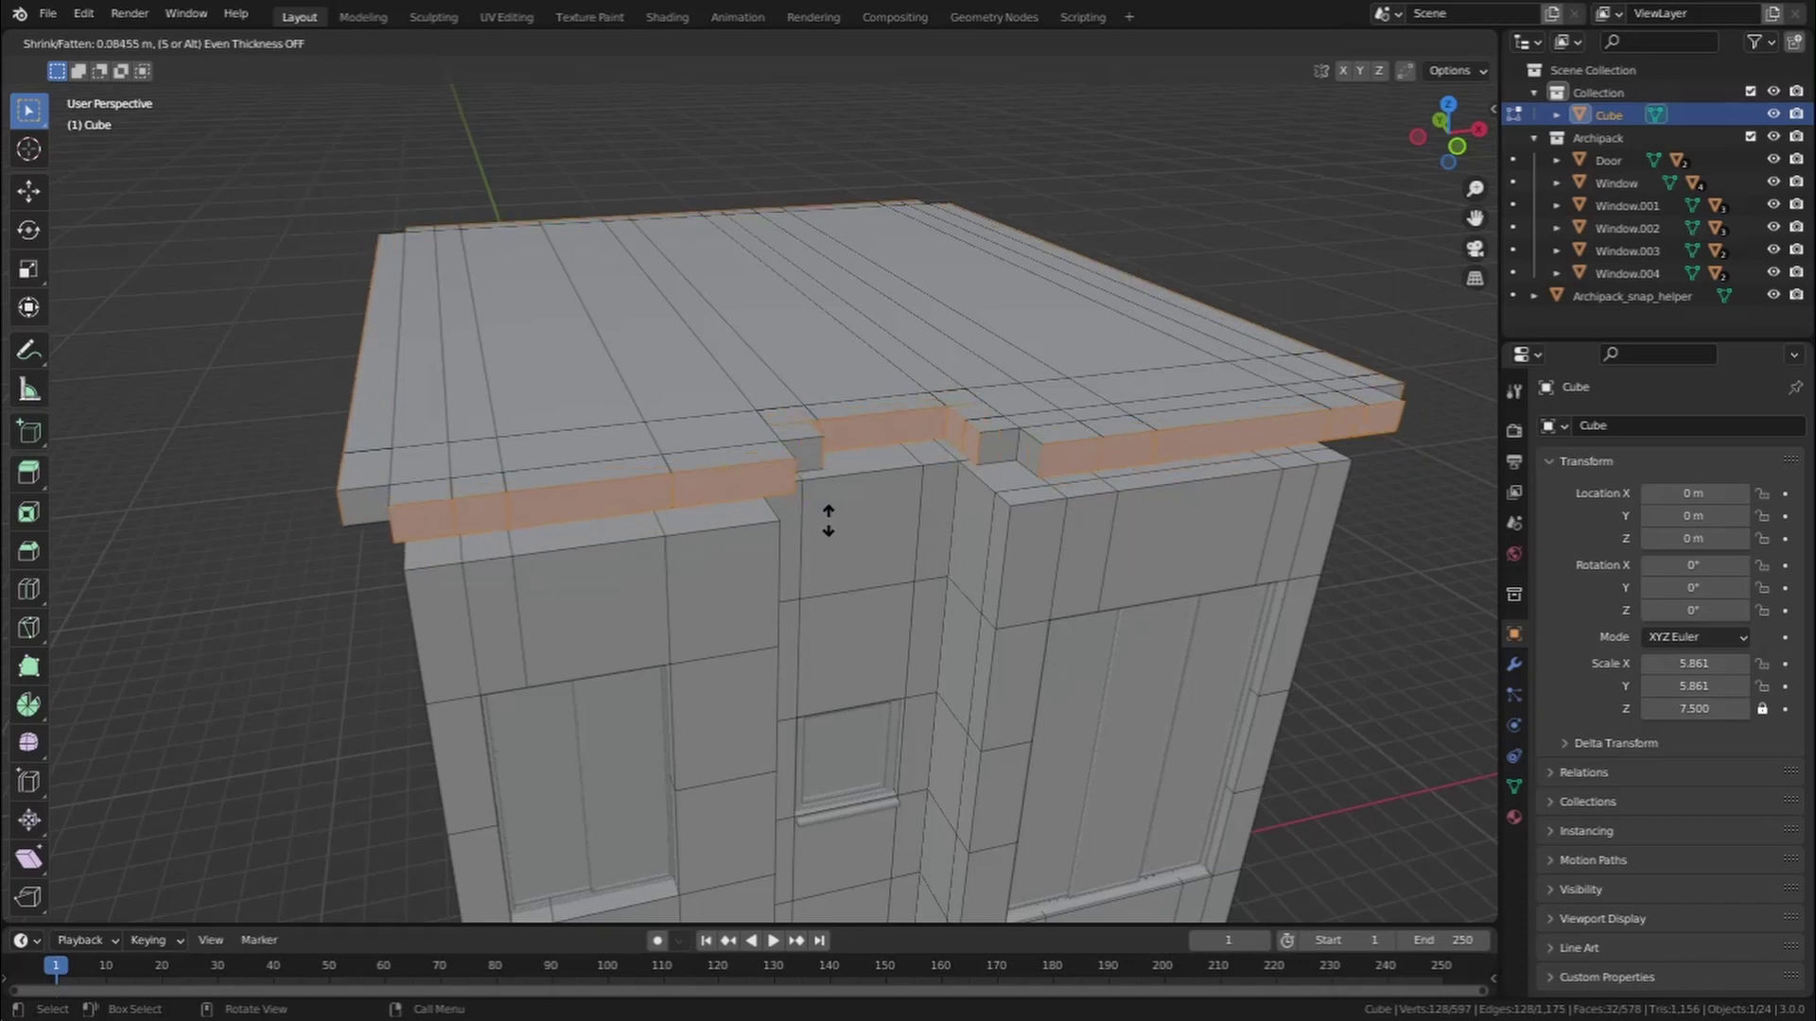
{"action": "left_click", "coordinate": [828, 521]}
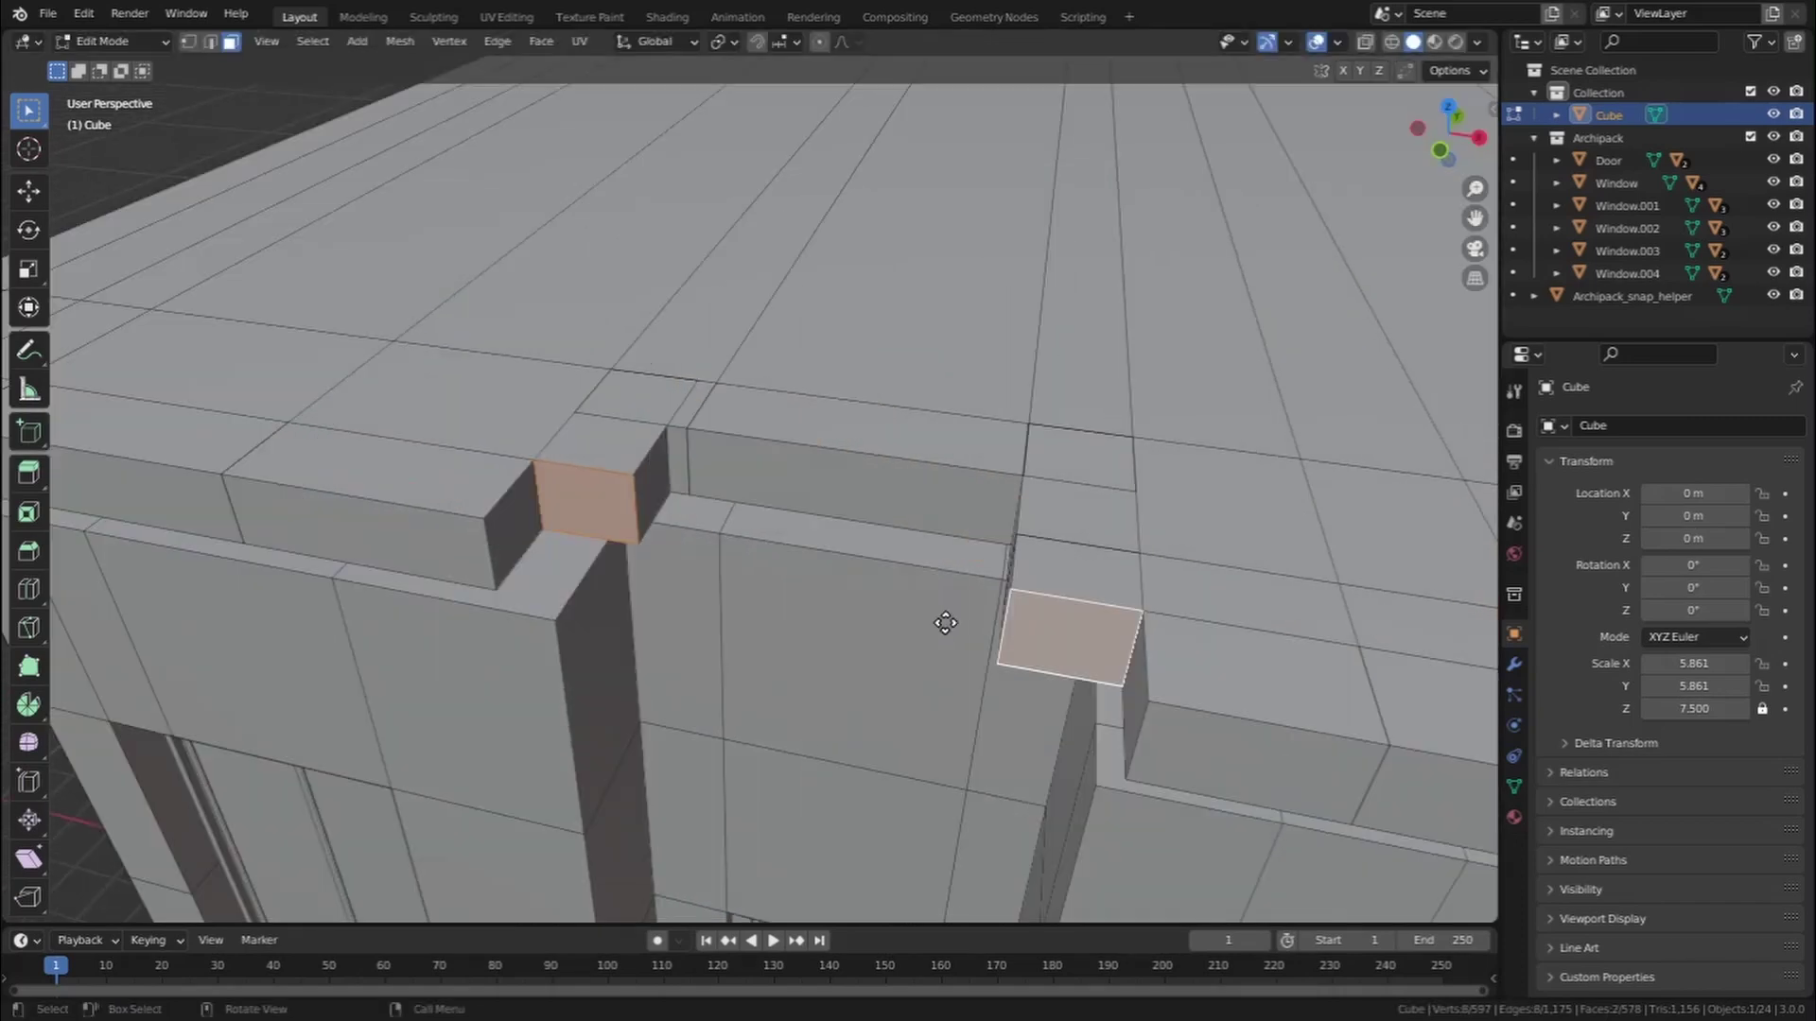
Extrude the two set-back faces beside the roof slab's front recess about 0.46 m forward, flush with the slab's front edges
{"action": "key", "text": "e"}
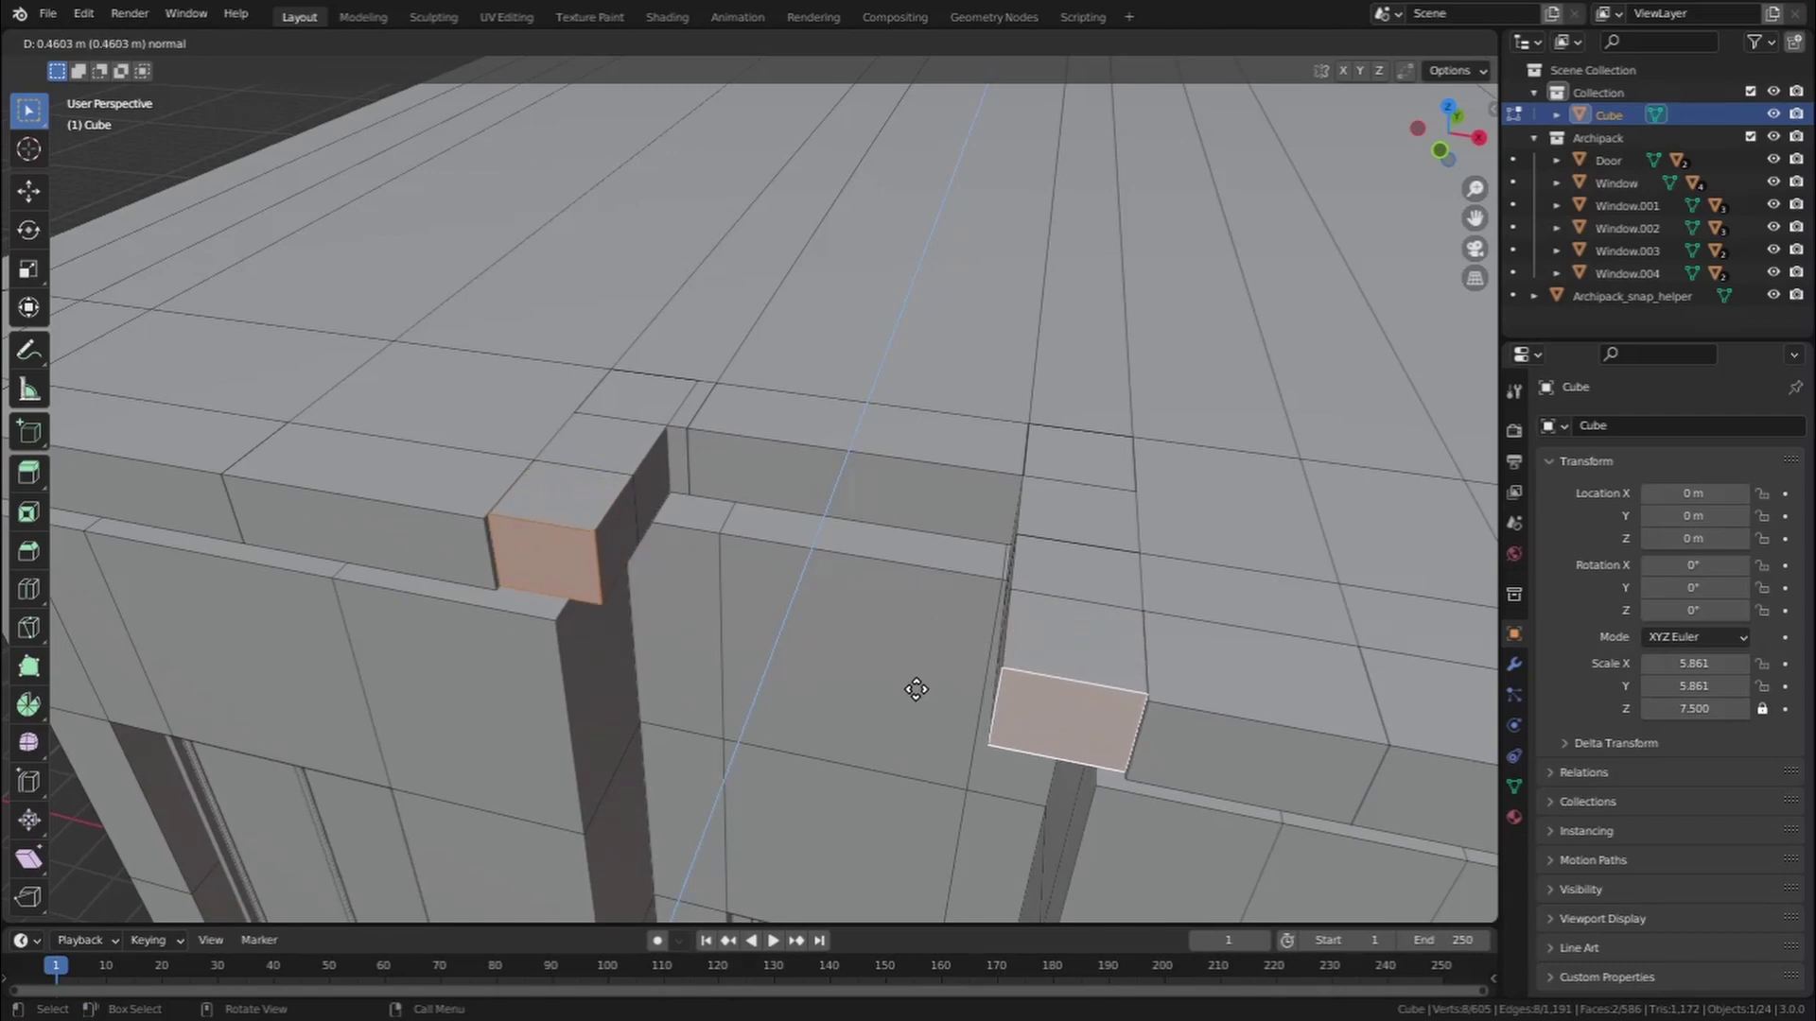
{"action": "left_click", "coordinate": [915, 695]}
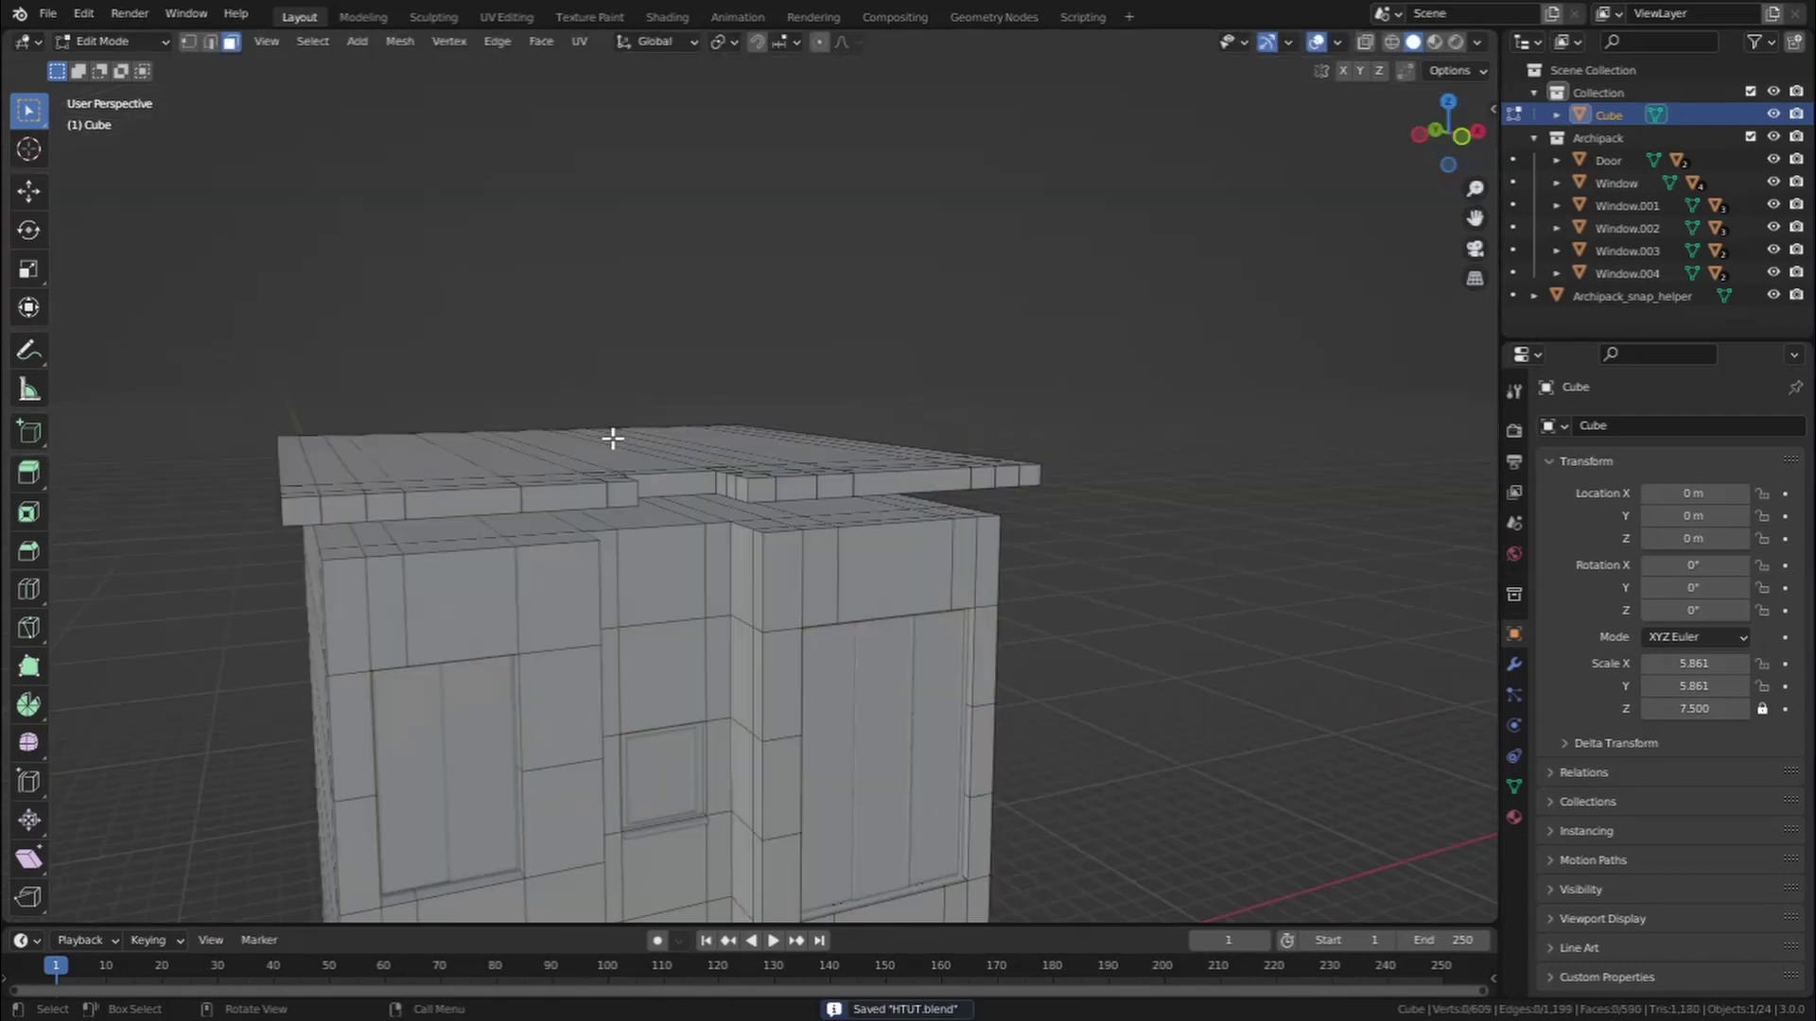
Lower the entire roof slab about 0.59 m along Z so it rests on the walls, and deselect it
{"action": "left_click", "coordinate": [610, 437]}
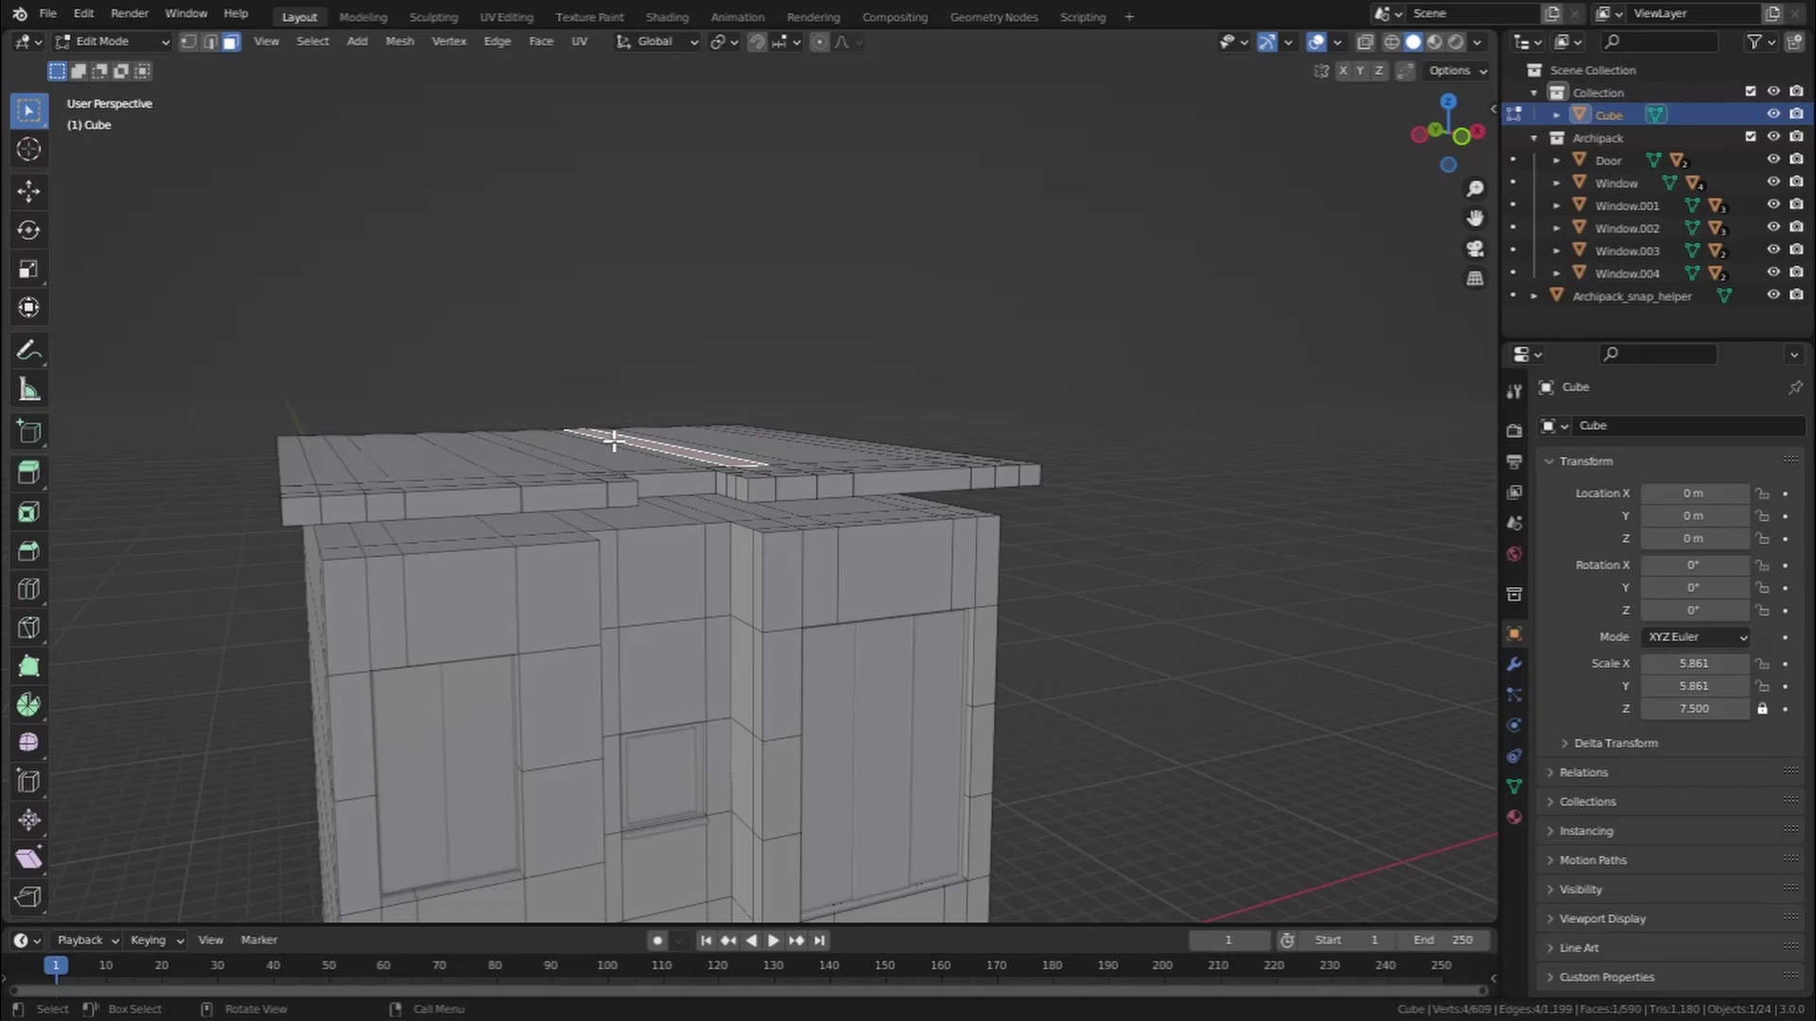
{"action": "key", "text": "ctrl+l"}
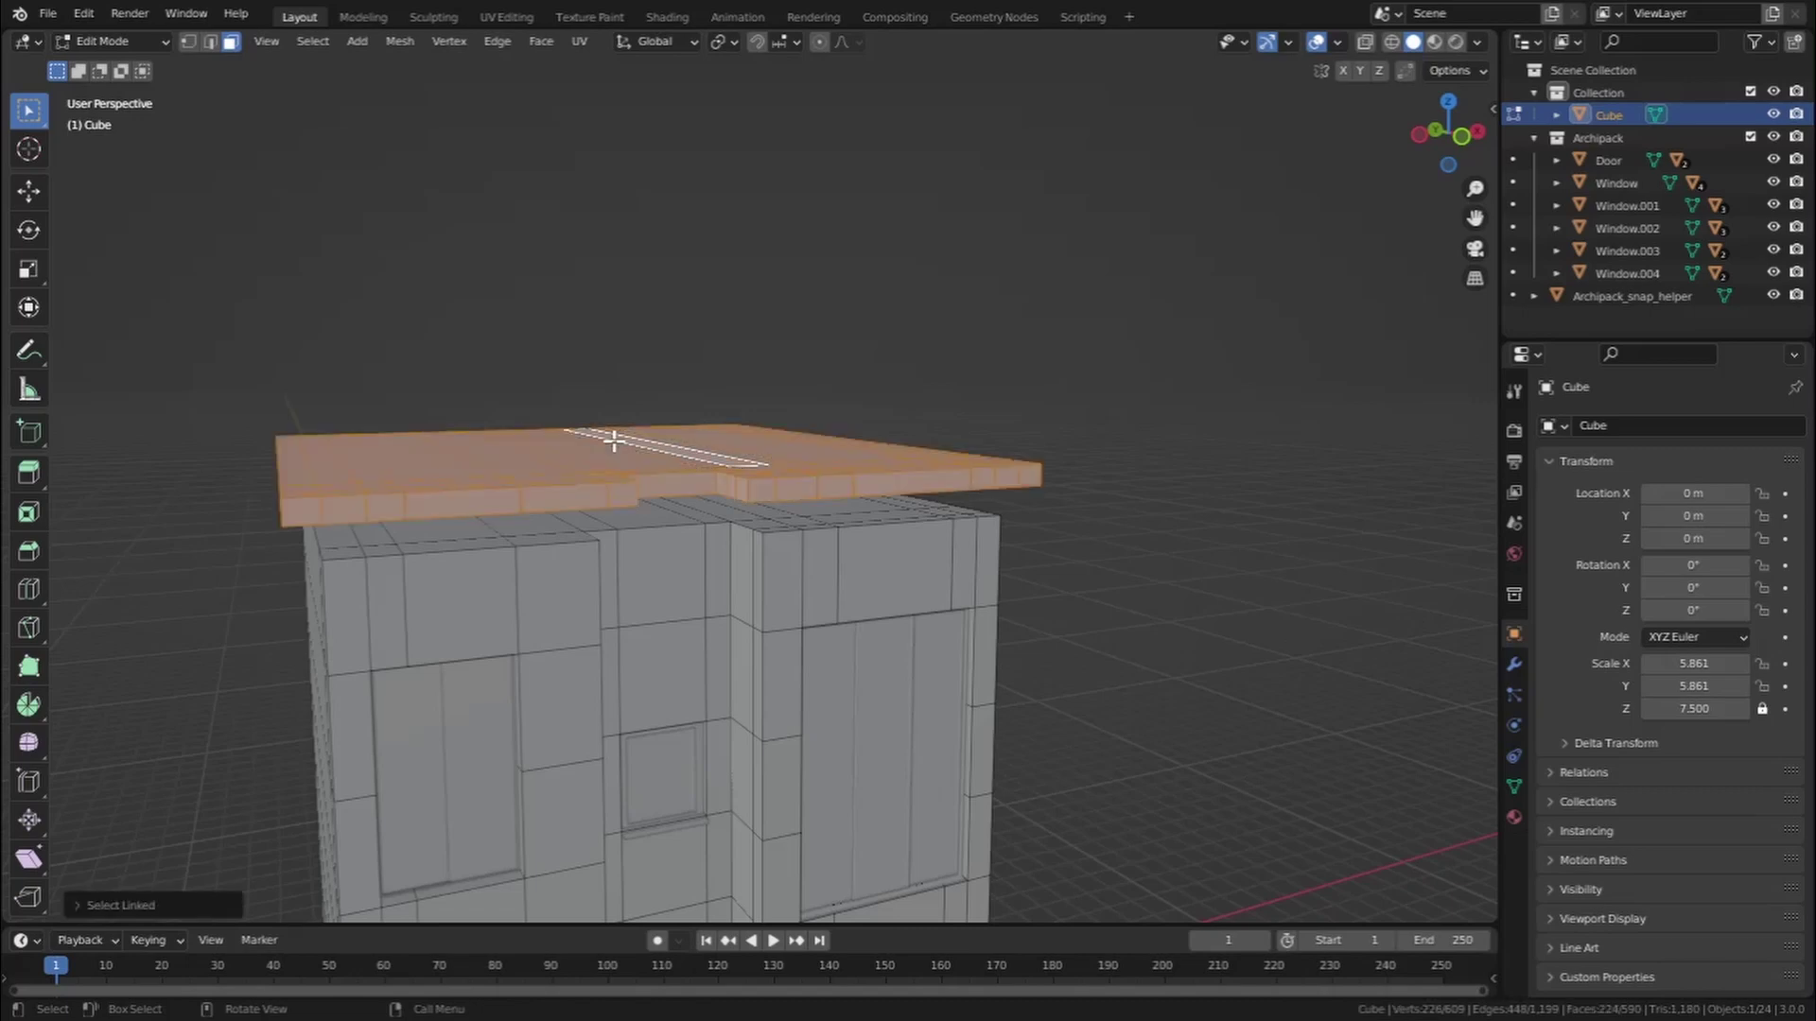
{"action": "key", "text": "KP_1"}
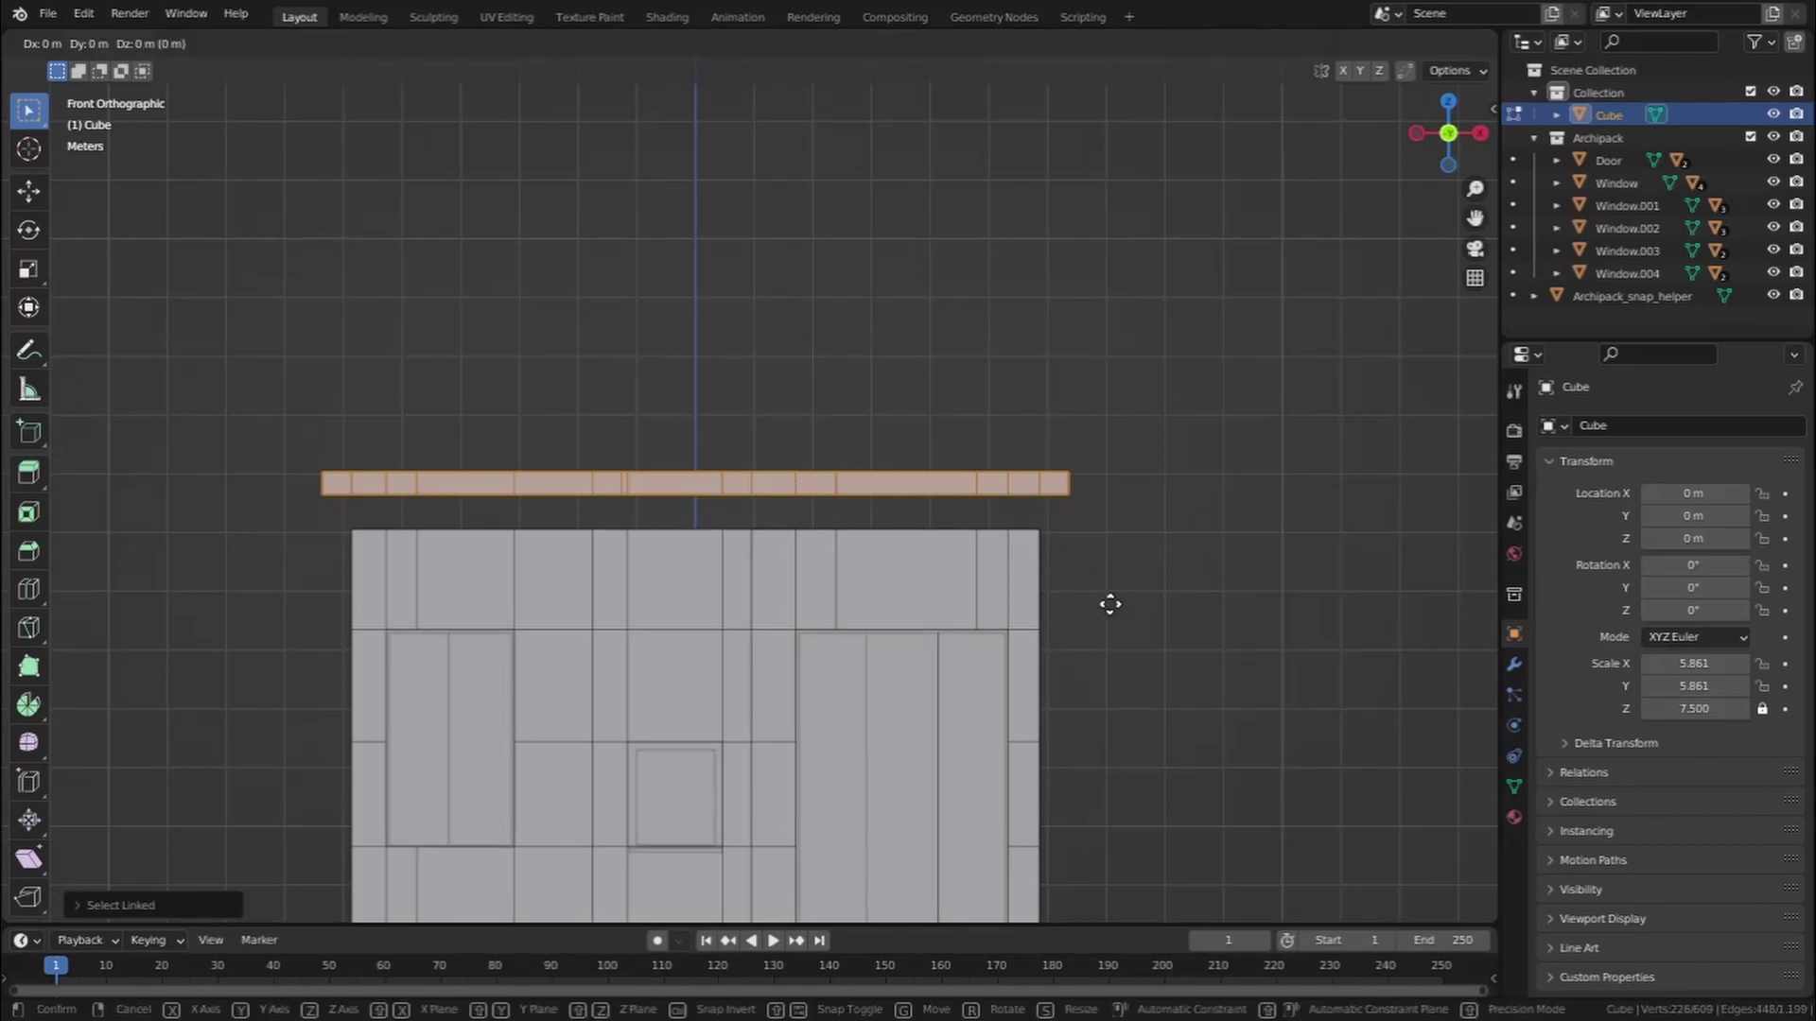
{"action": "key", "text": "g"}
{"action": "key", "text": "z"}
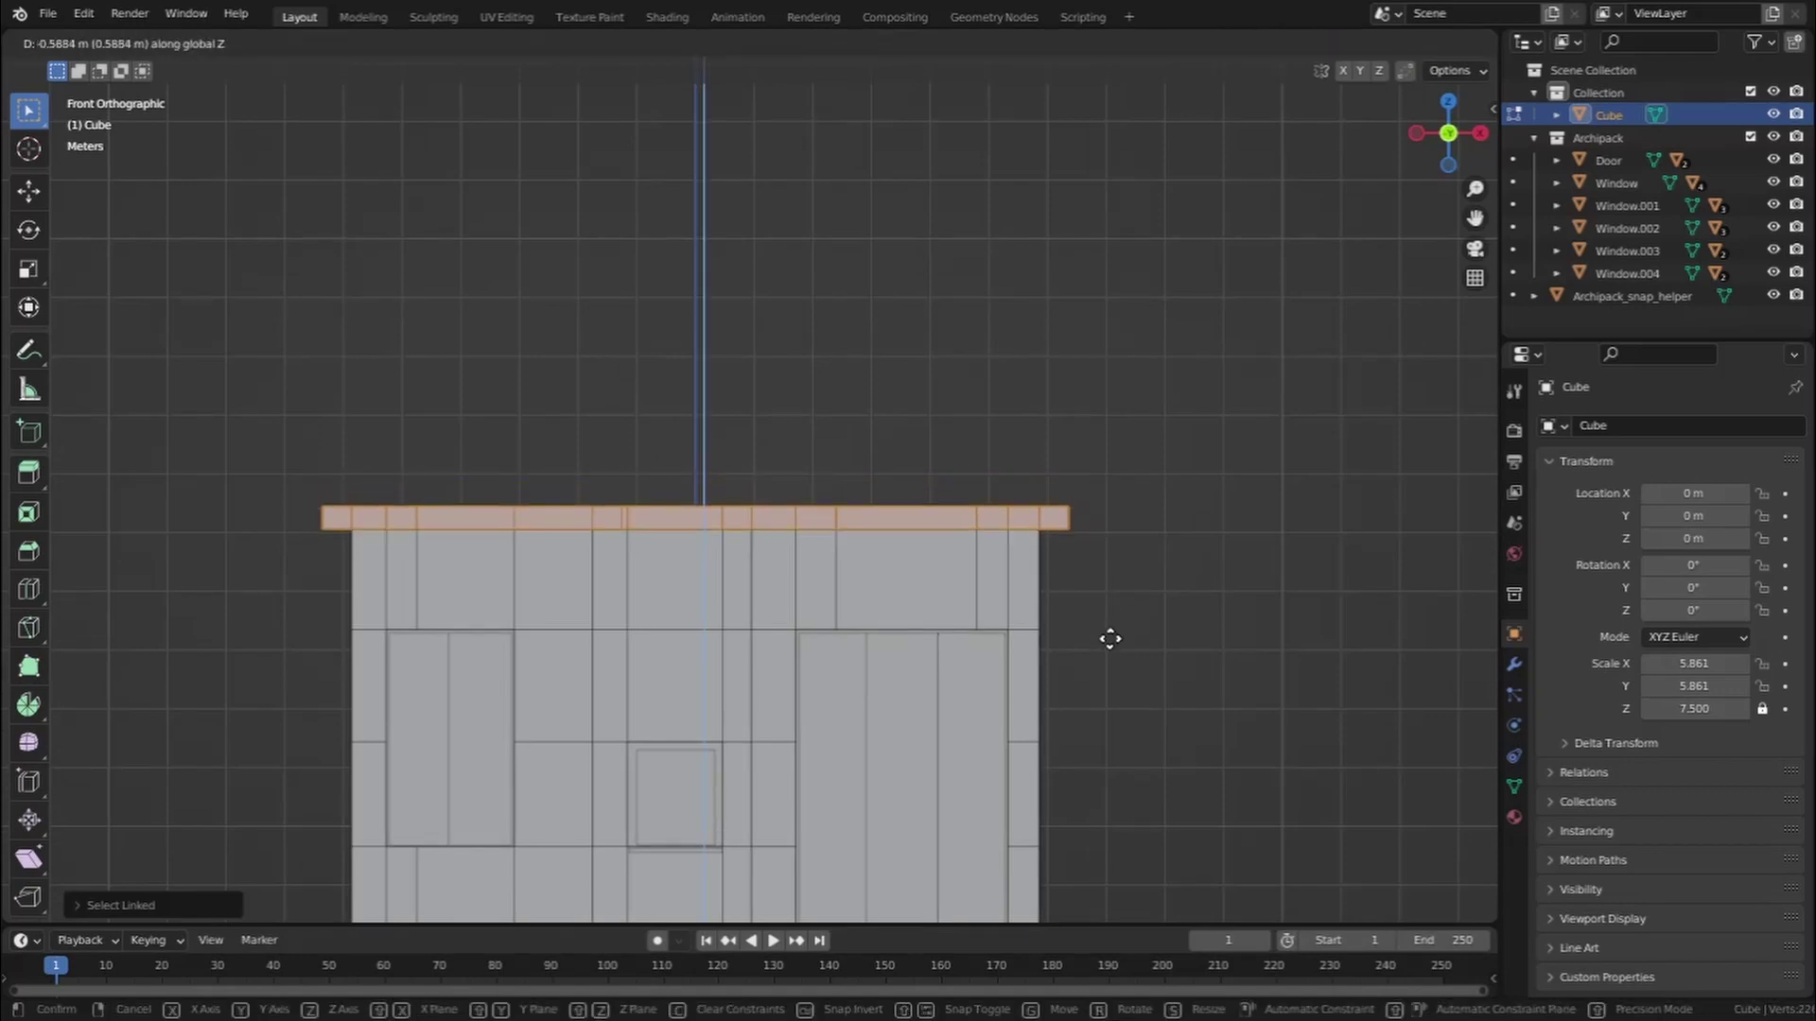
{"action": "left_click", "coordinate": [1110, 639]}
{"action": "left_click", "coordinate": [1248, 608]}
{"action": "middle_click_drag", "start_coordinate": [909, 567], "coordinate": [877, 599]}
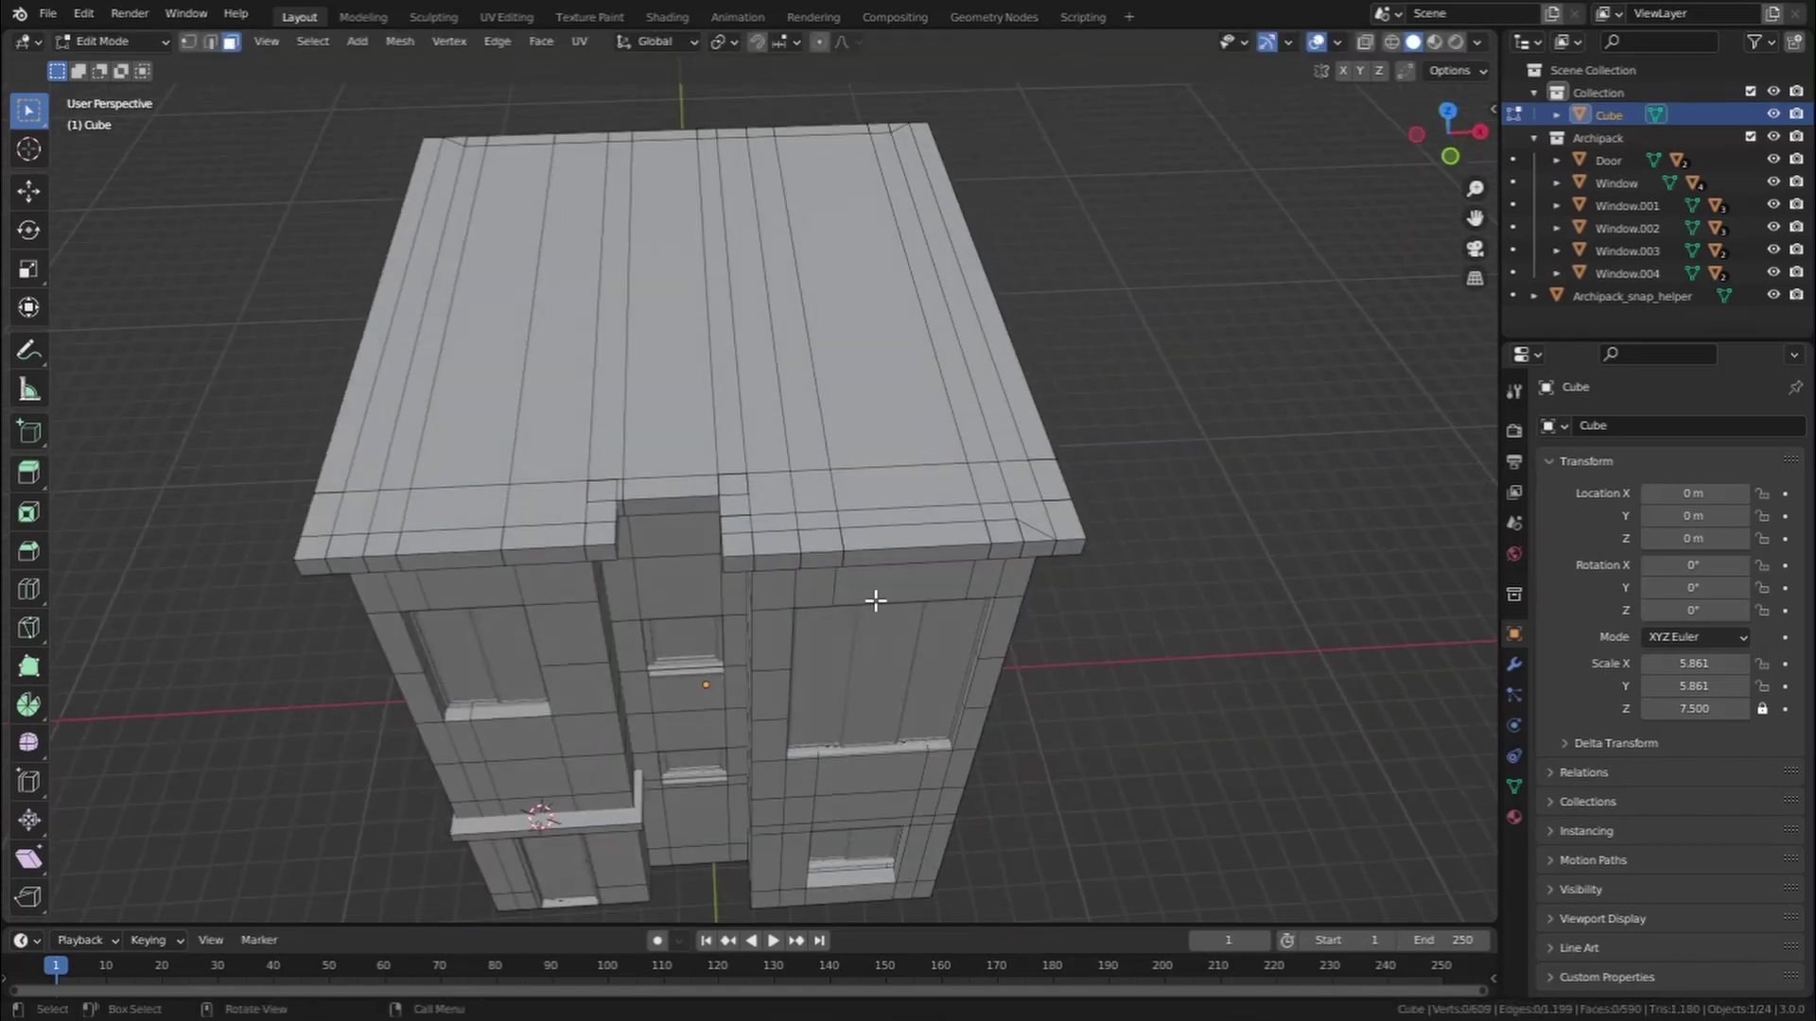
Return the building to Object Mode and save the file
{"action": "left_click", "coordinate": [150, 42]}
{"action": "left_click", "coordinate": [130, 64]}
{"action": "middle_click_drag", "start_coordinate": [558, 433], "coordinate": [693, 382]}
{"action": "key", "text": "ctrl+s"}
Look through the locally downloaded Megascans assets in Quixel Bridge
{"action": "scroll", "coordinate": [1017, 619], "scroll_direction": "down", "scroll_amount": 3}
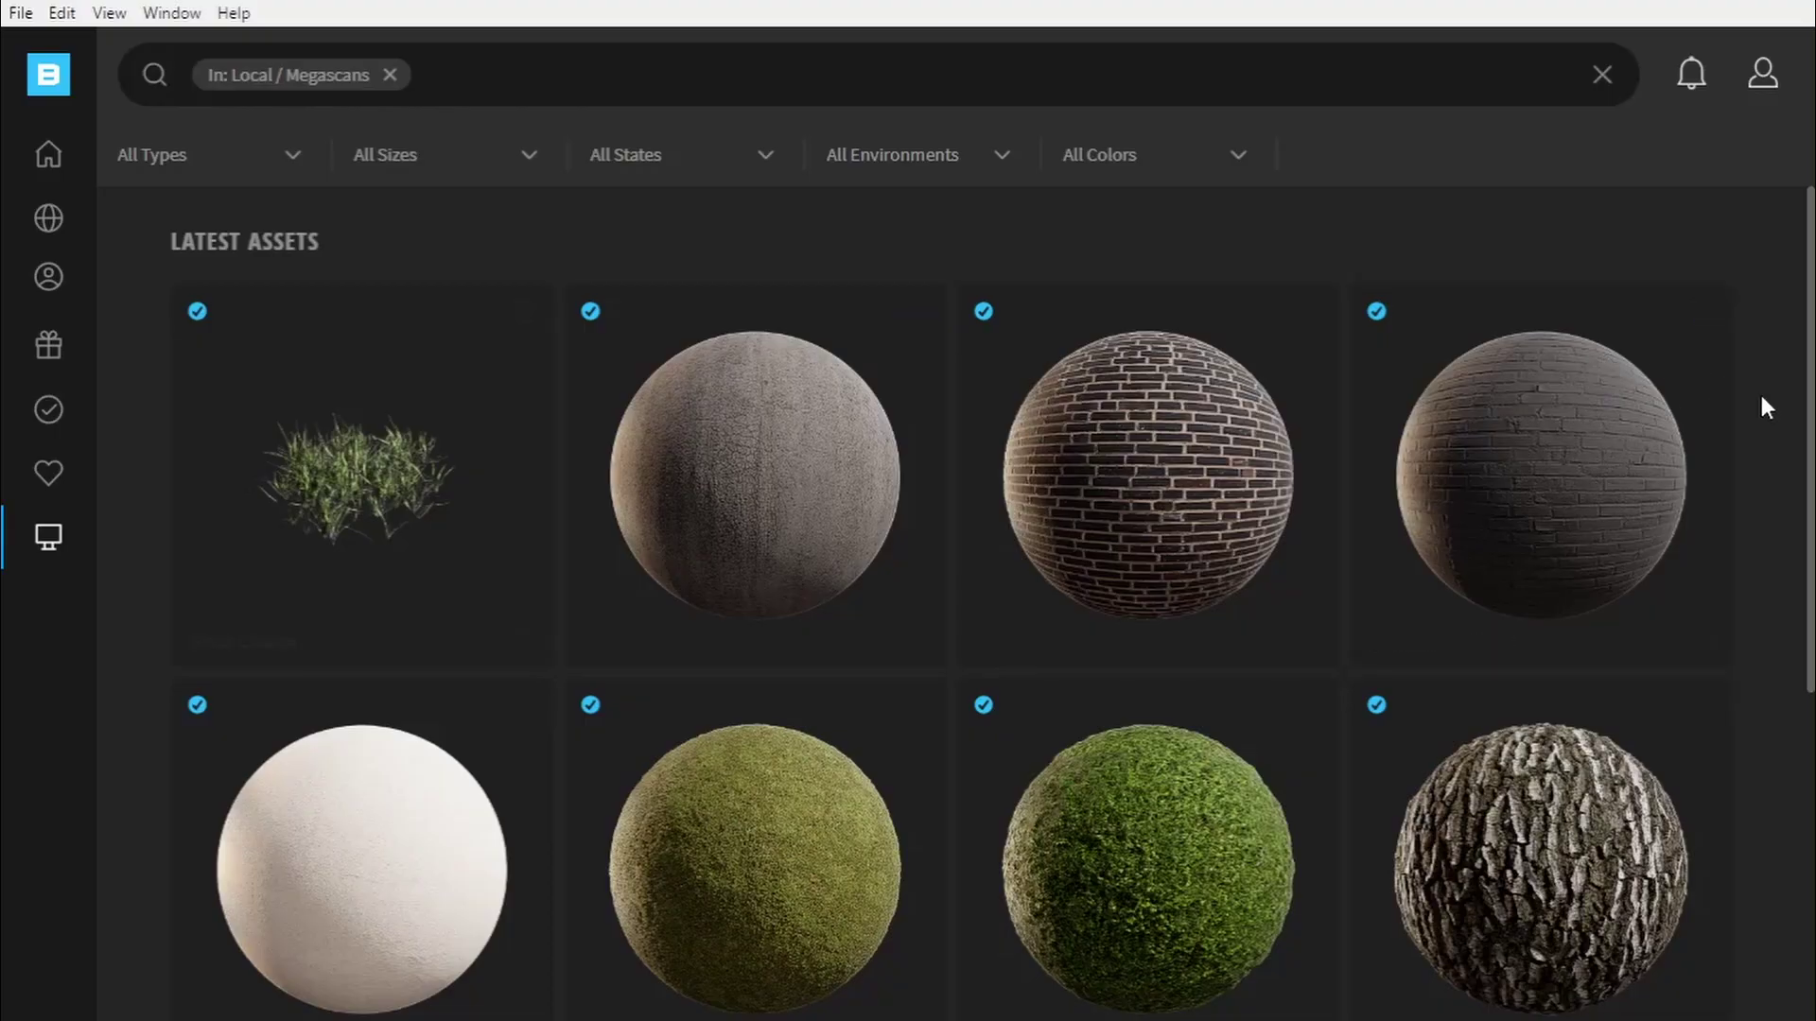
{"action": "scroll", "coordinate": [1761, 395], "scroll_direction": "down", "scroll_amount": 2}
{"action": "scroll", "coordinate": [1761, 407], "scroll_direction": "down", "scroll_amount": 1}
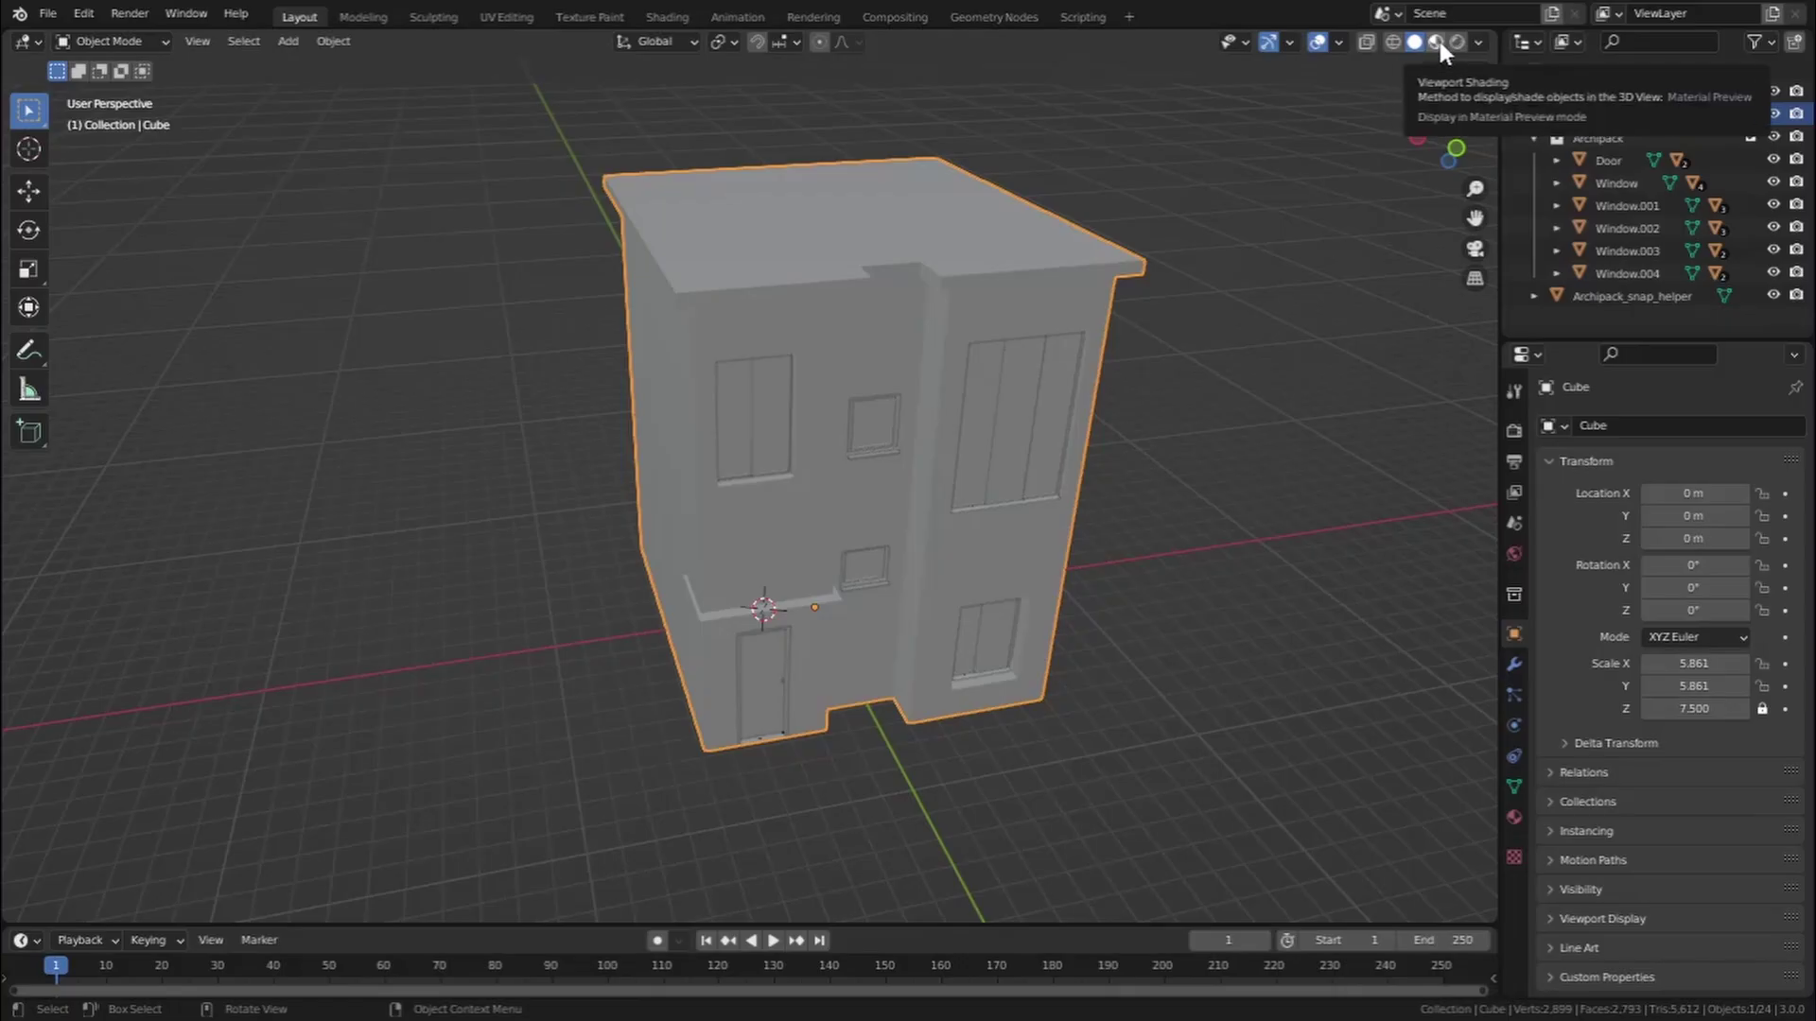
Show the building in Blender's viewport with Material Preview shading
{"action": "left_click", "coordinate": [1436, 41]}
{"action": "scroll", "coordinate": [884, 536], "scroll_direction": "up", "scroll_amount": 2}
{"action": "middle_click_drag", "start_coordinate": [864, 498], "coordinate": [1080, 567]}
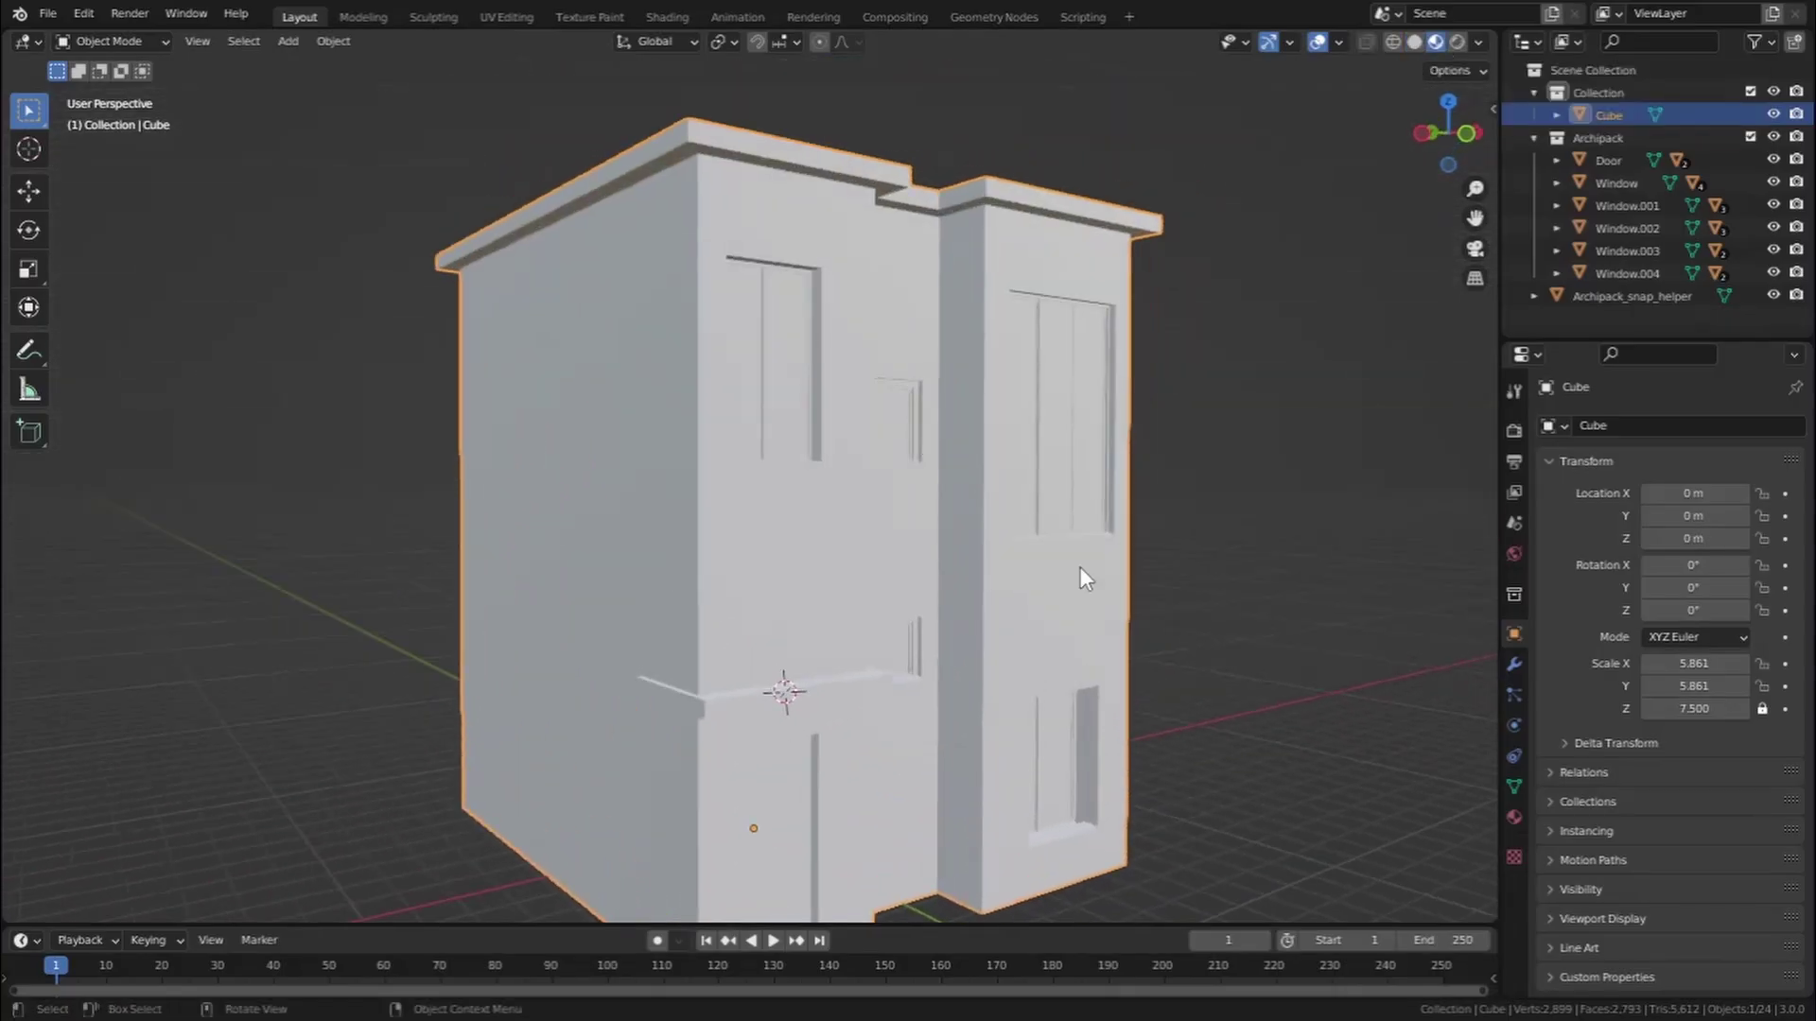
Add Concrete_Wall_uflmfixs to the building in a new material slot and remove the default Material slot
{"action": "left_click", "coordinate": [1513, 816]}
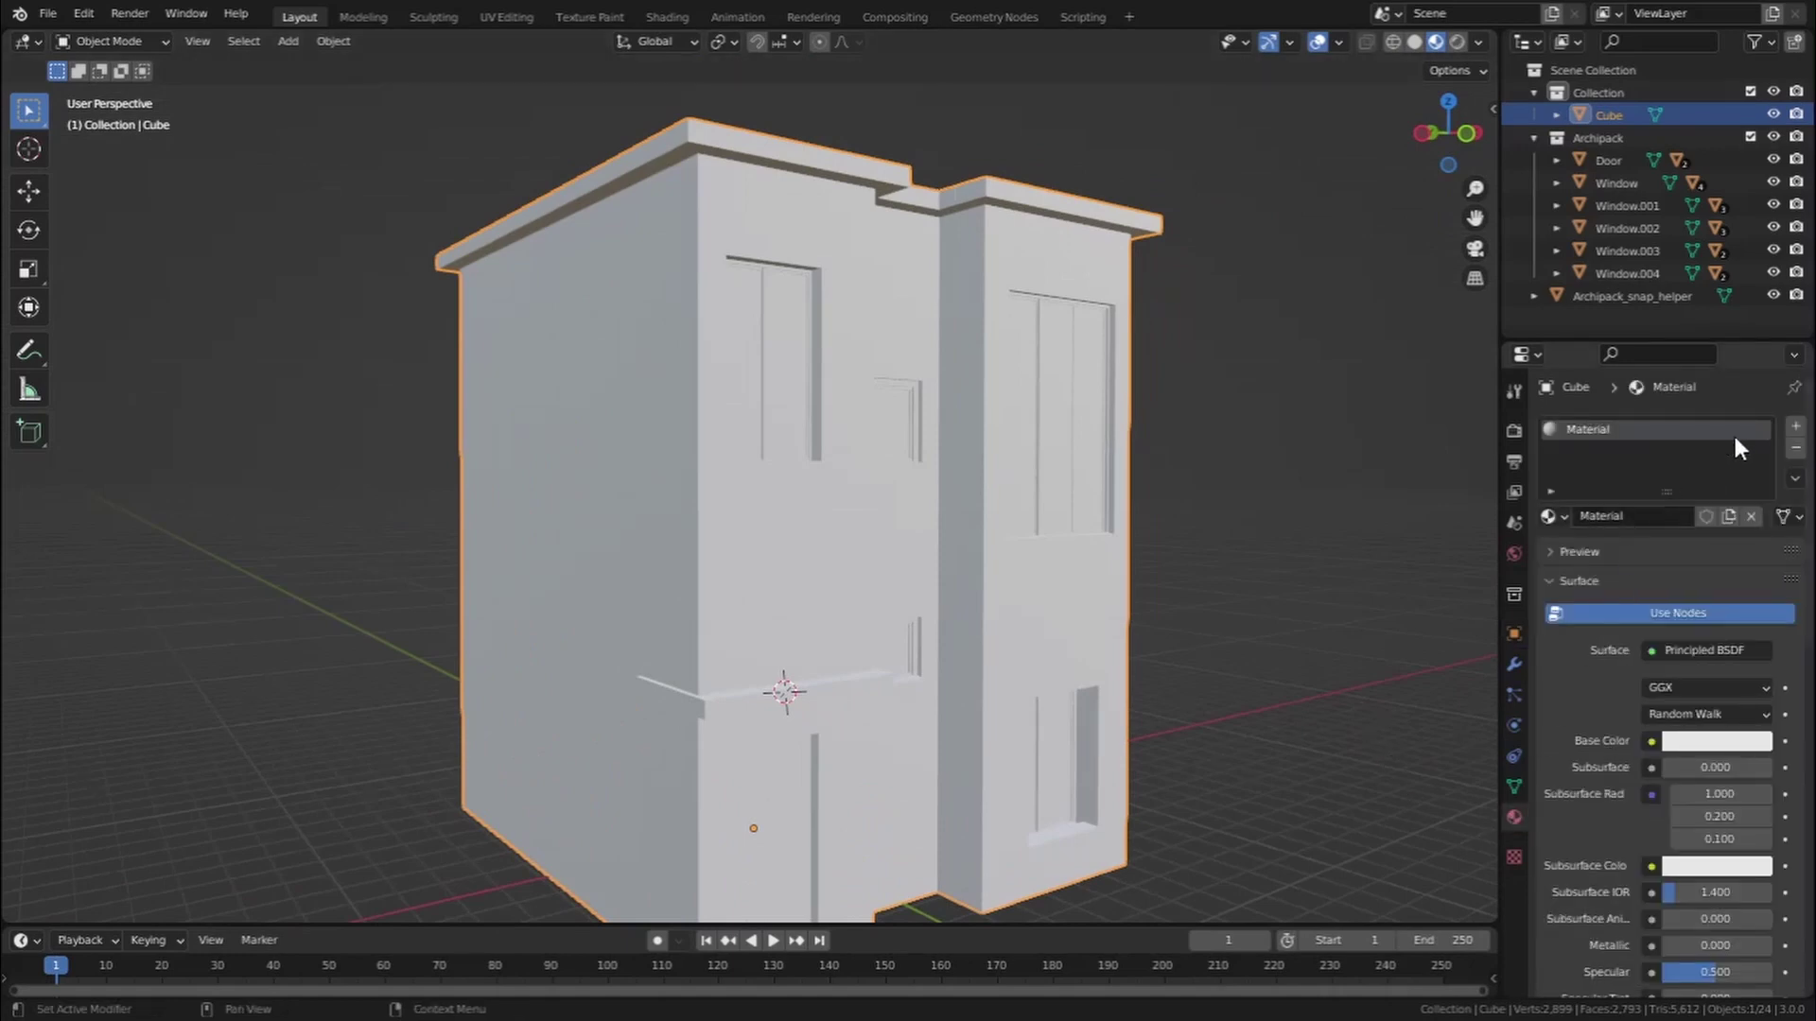
{"action": "left_click", "coordinate": [1794, 435]}
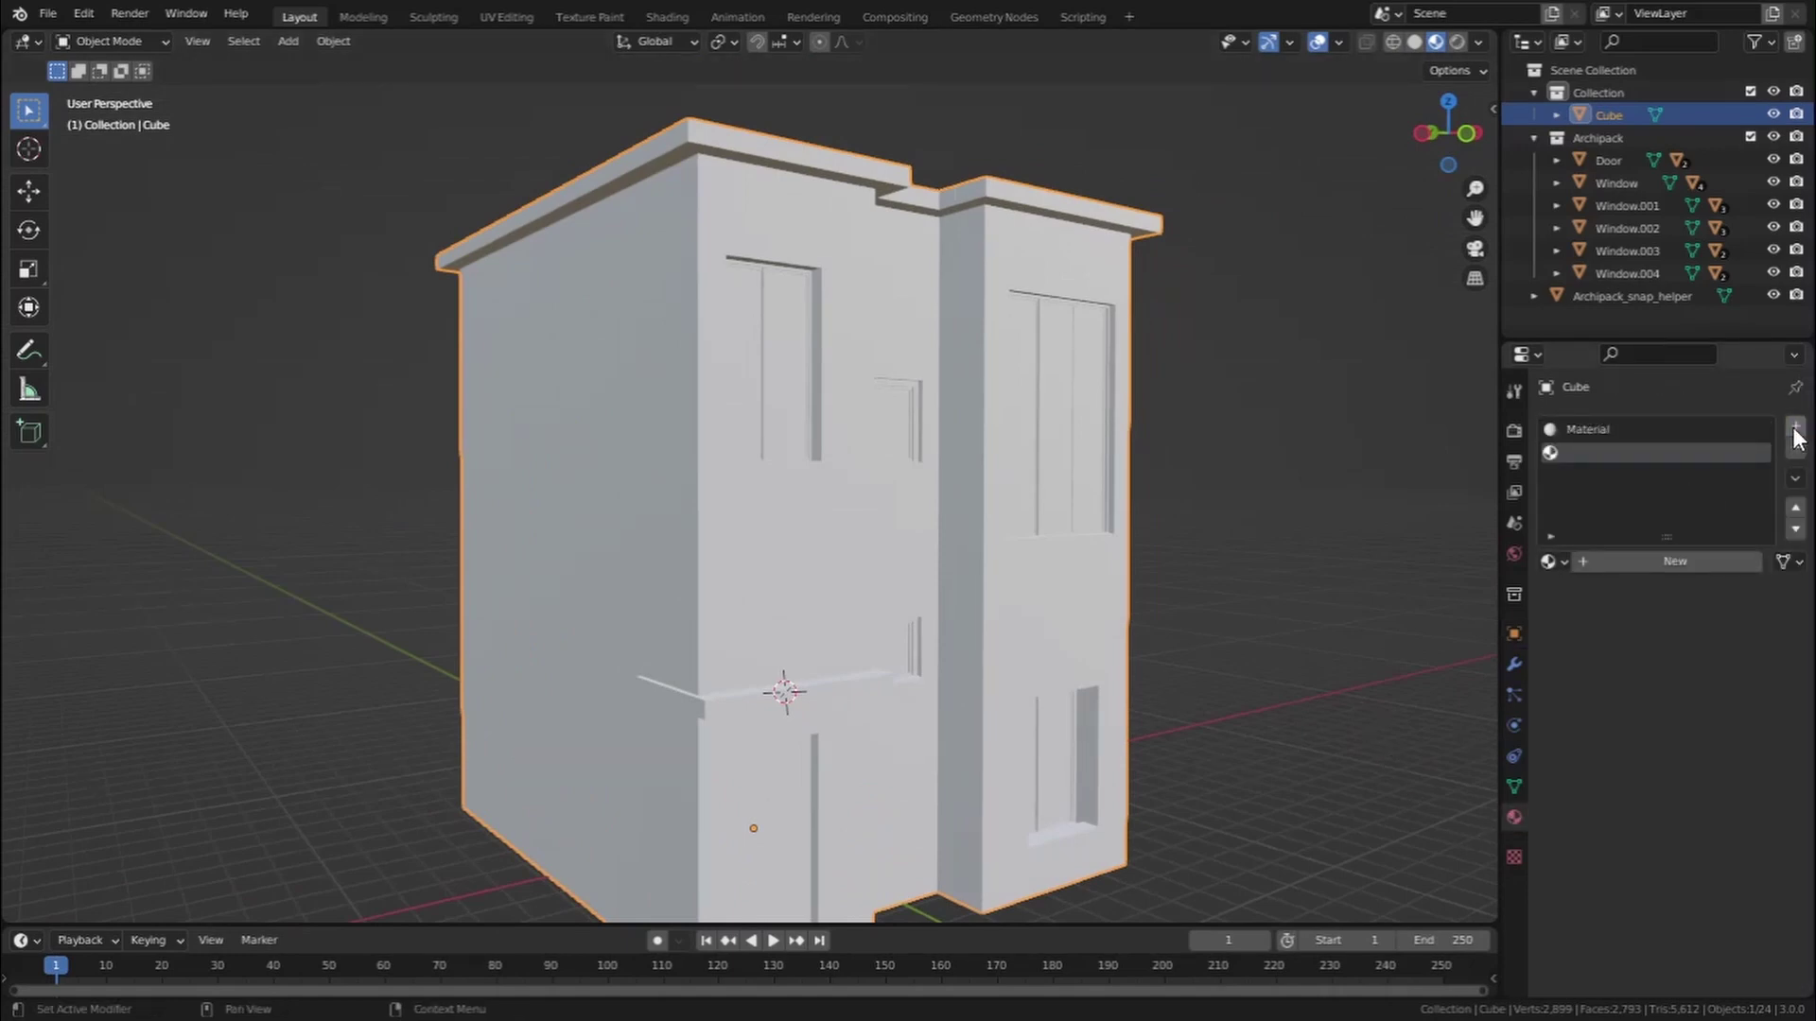
{"action": "left_click", "coordinate": [1556, 561]}
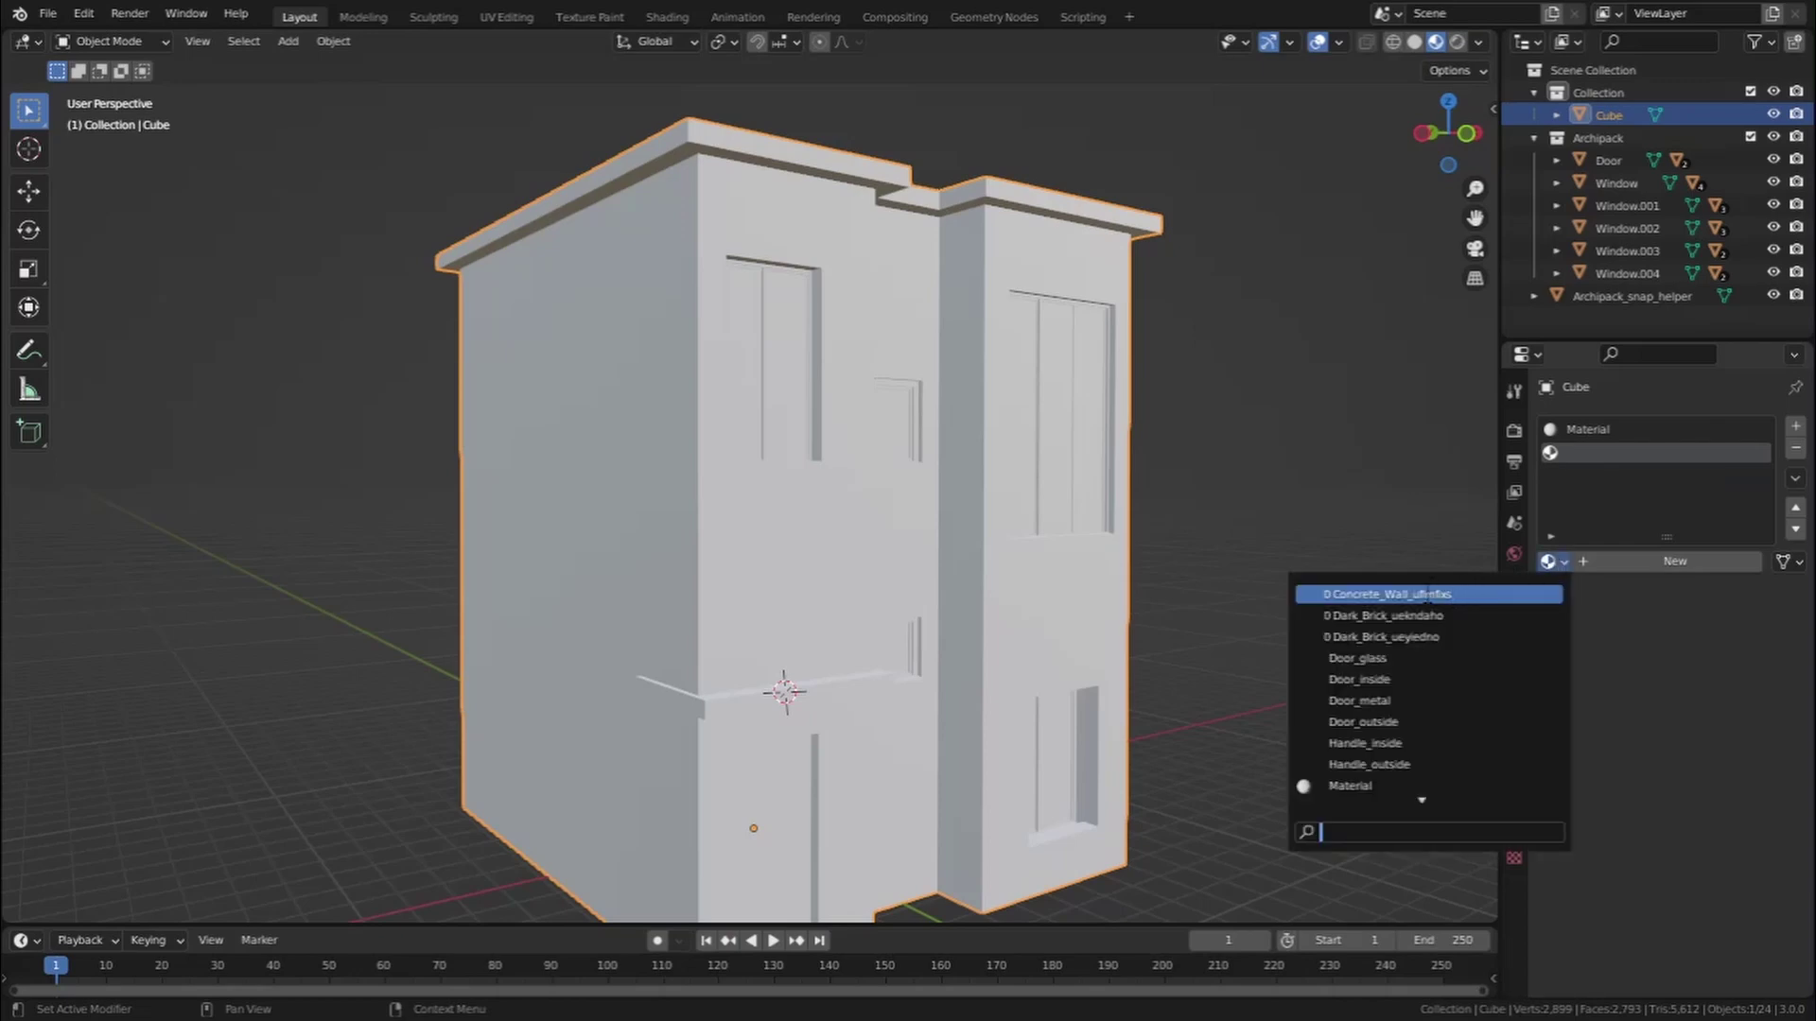
{"action": "left_click", "coordinate": [1447, 595]}
{"action": "left_click", "coordinate": [1610, 431]}
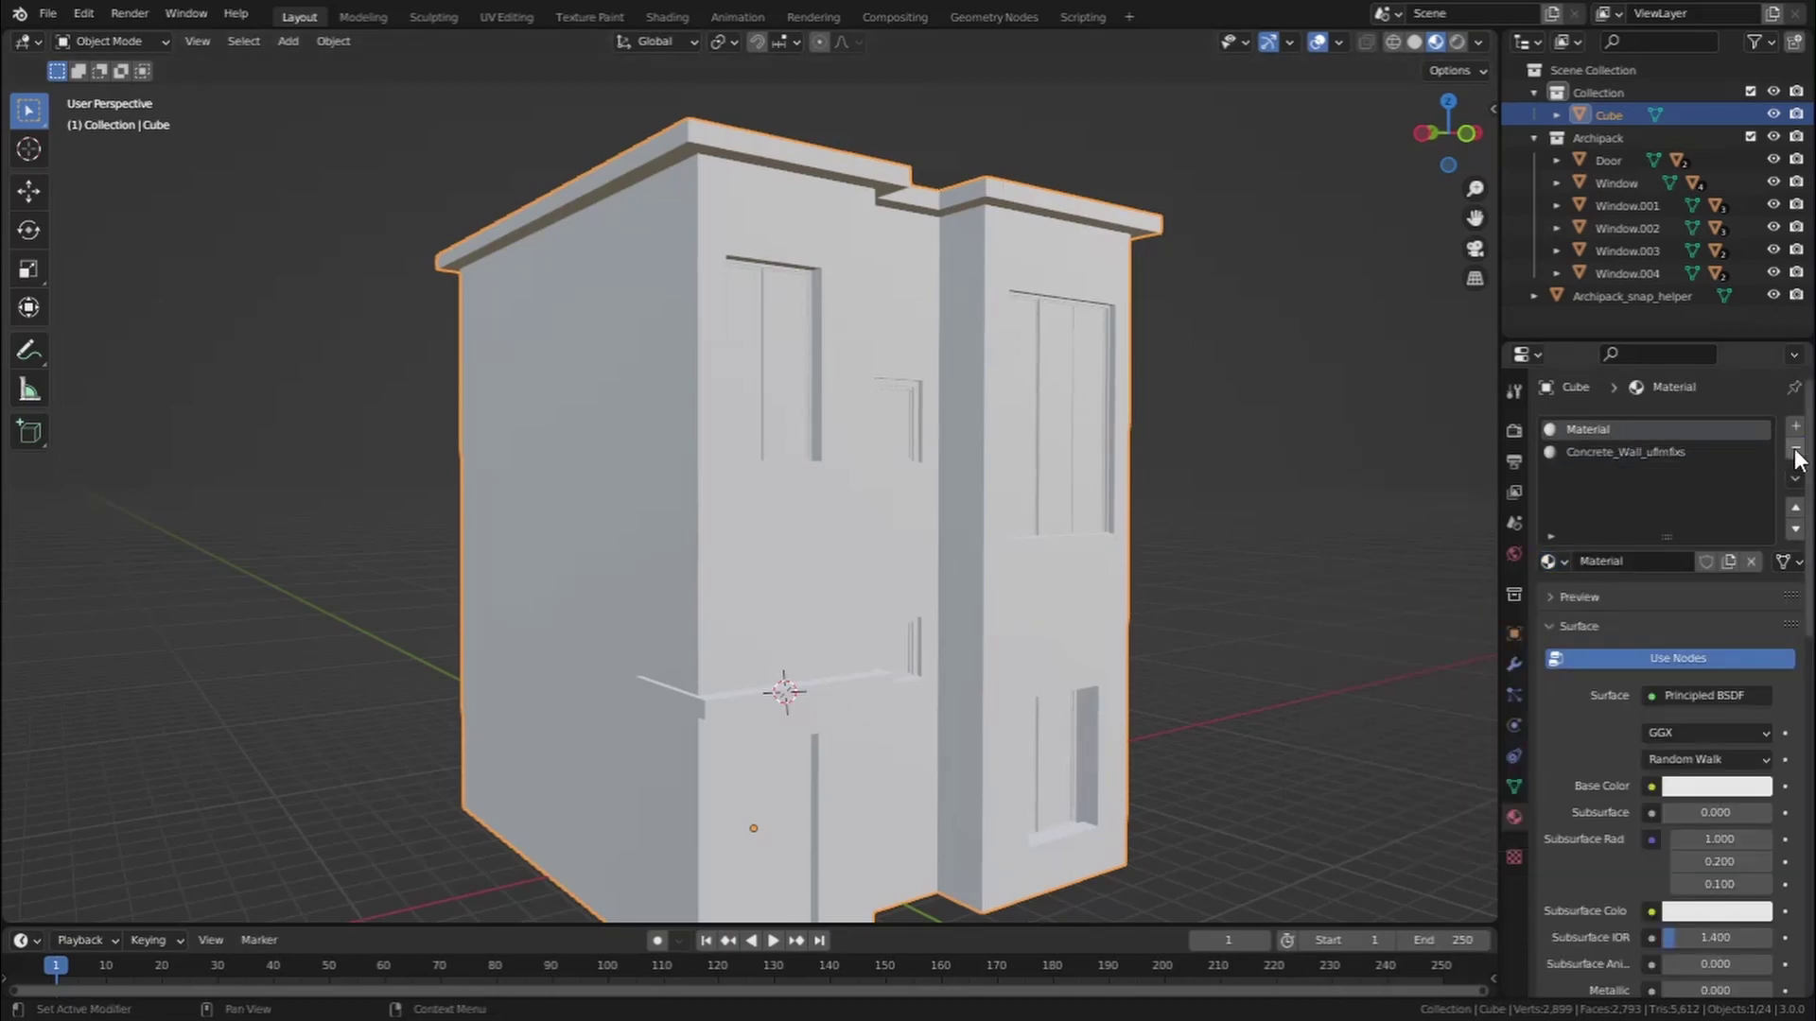
{"action": "left_click", "coordinate": [1795, 448]}
{"action": "middle_click_drag", "start_coordinate": [887, 507], "coordinate": [889, 535]}
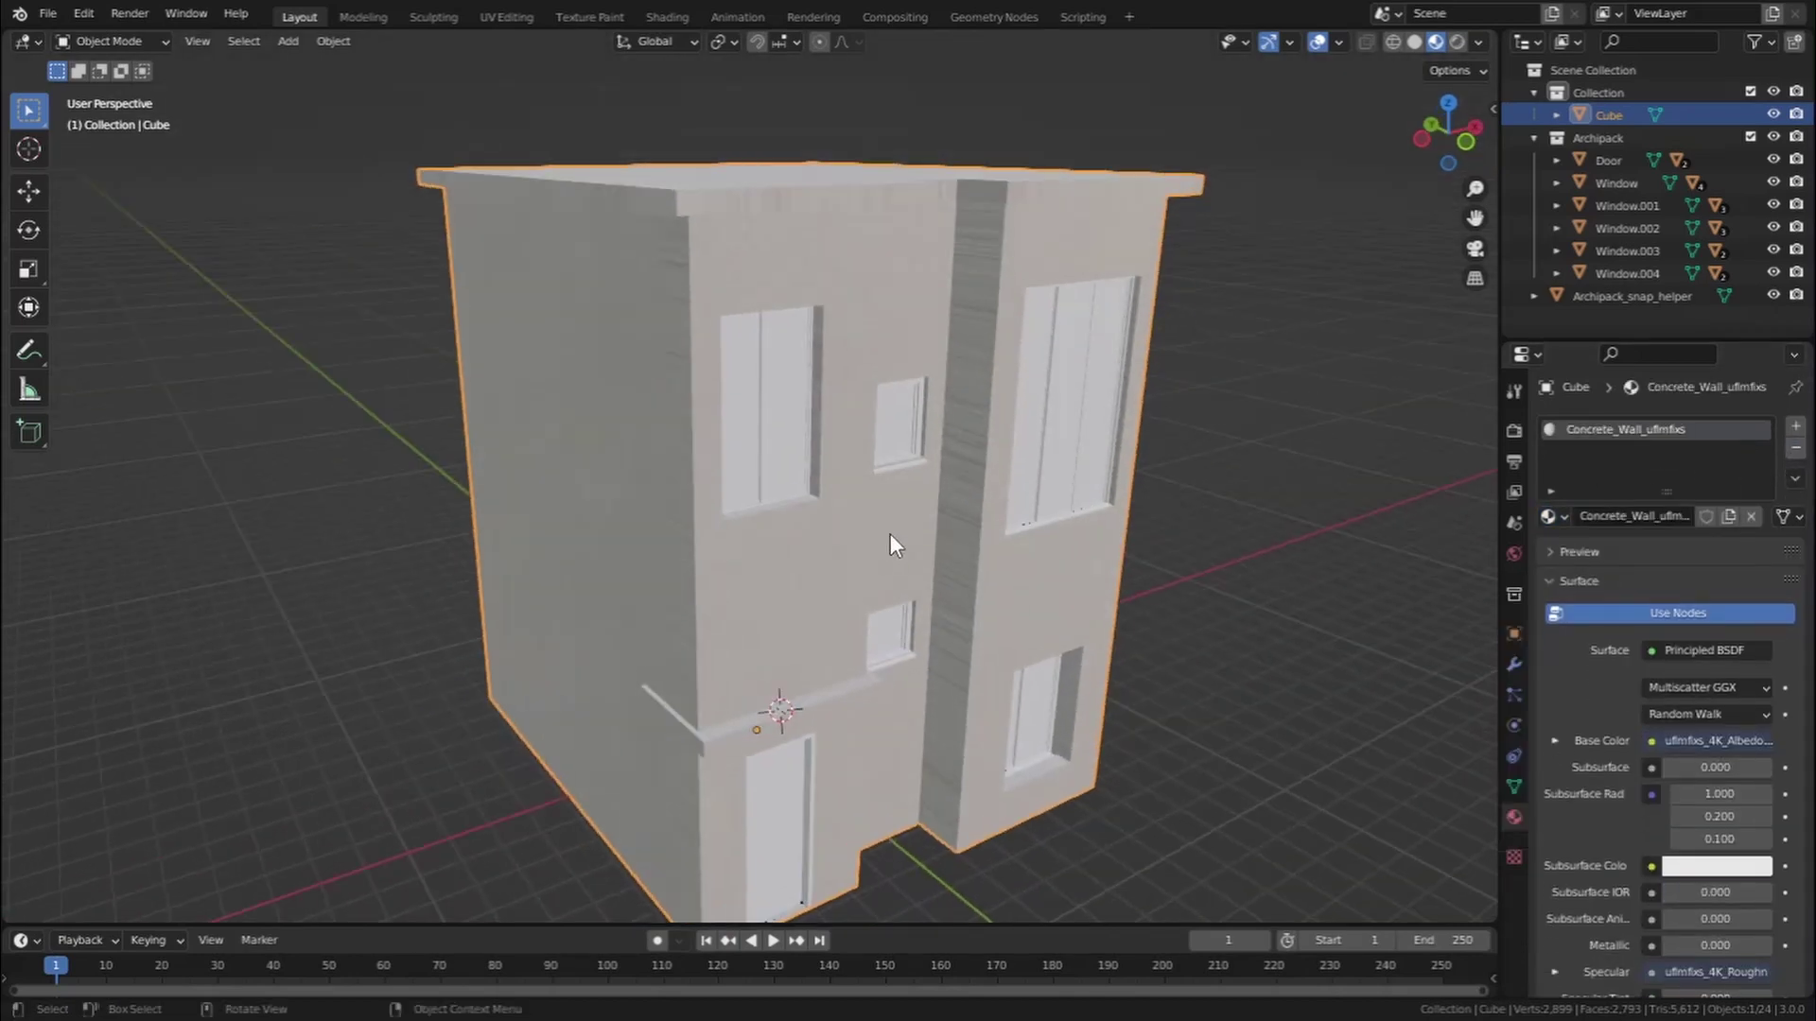
Unwrap all faces of the building with Smart UV Project at a 66° angle limit and return to Object Mode
{"action": "left_click", "coordinate": [139, 44]}
{"action": "left_click", "coordinate": [132, 82]}
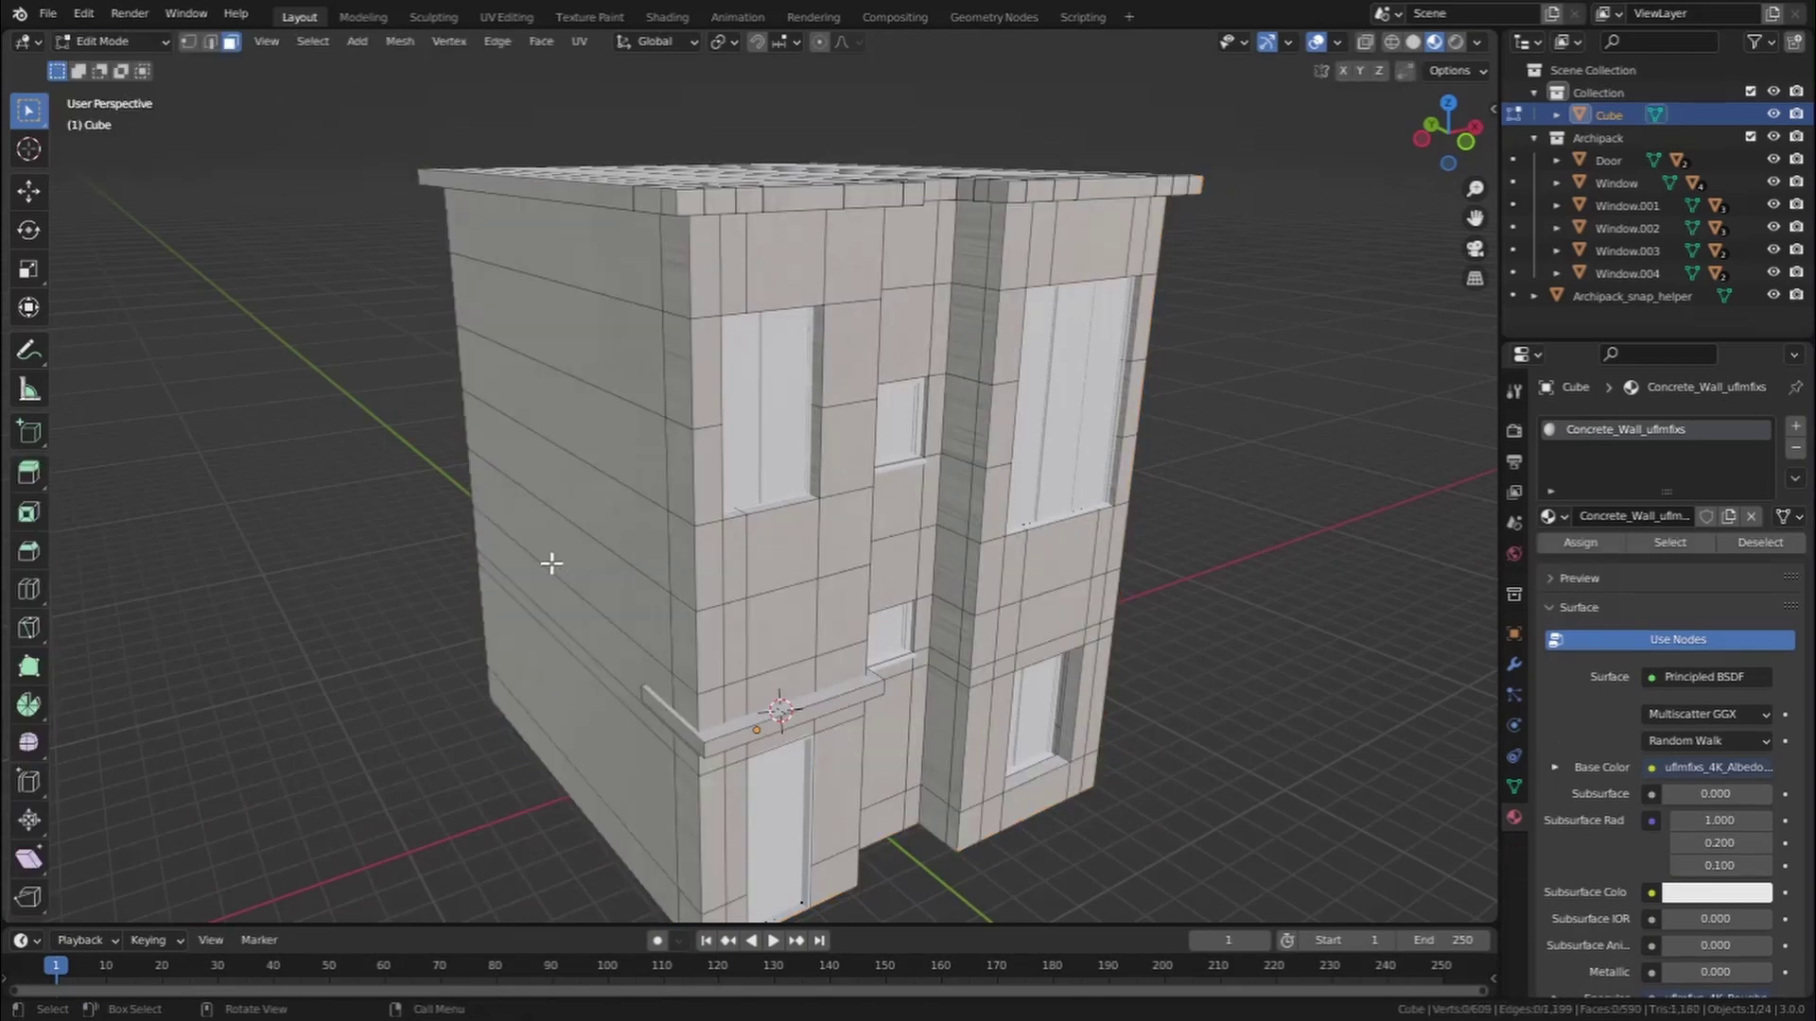
{"action": "key", "text": "a"}
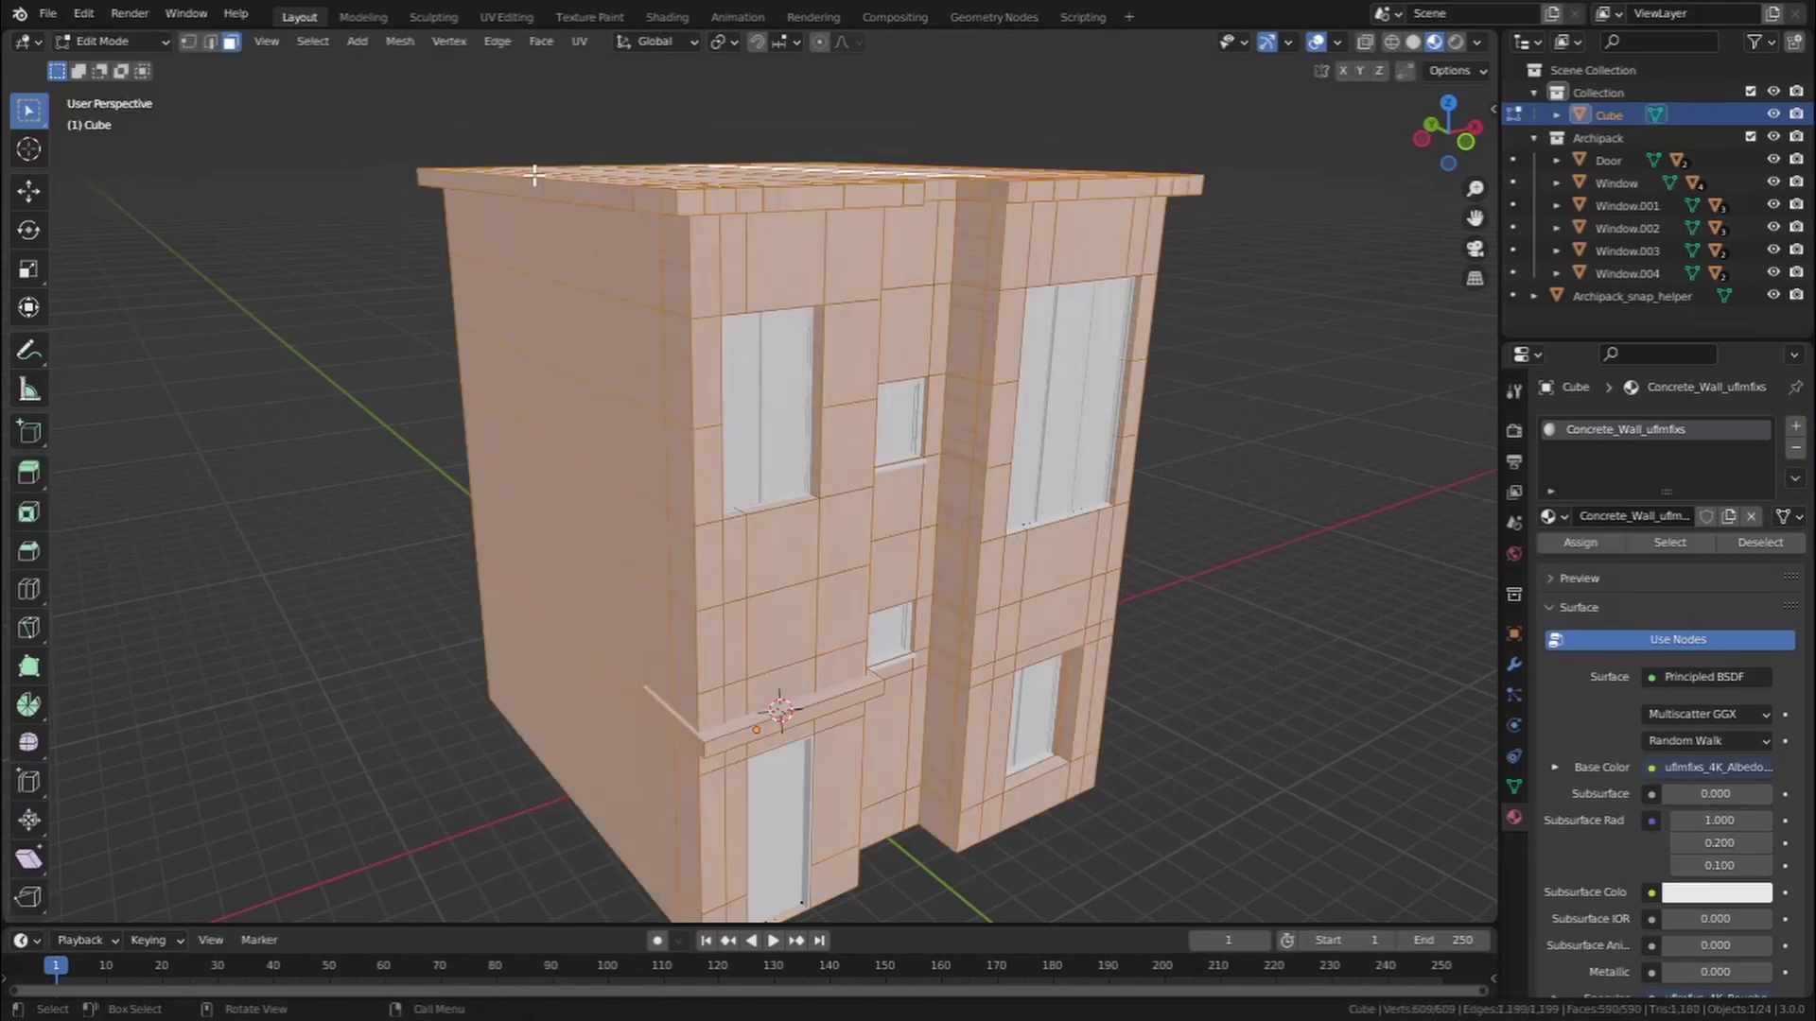
{"action": "left_click", "coordinate": [578, 42]}
{"action": "left_click", "coordinate": [615, 97]}
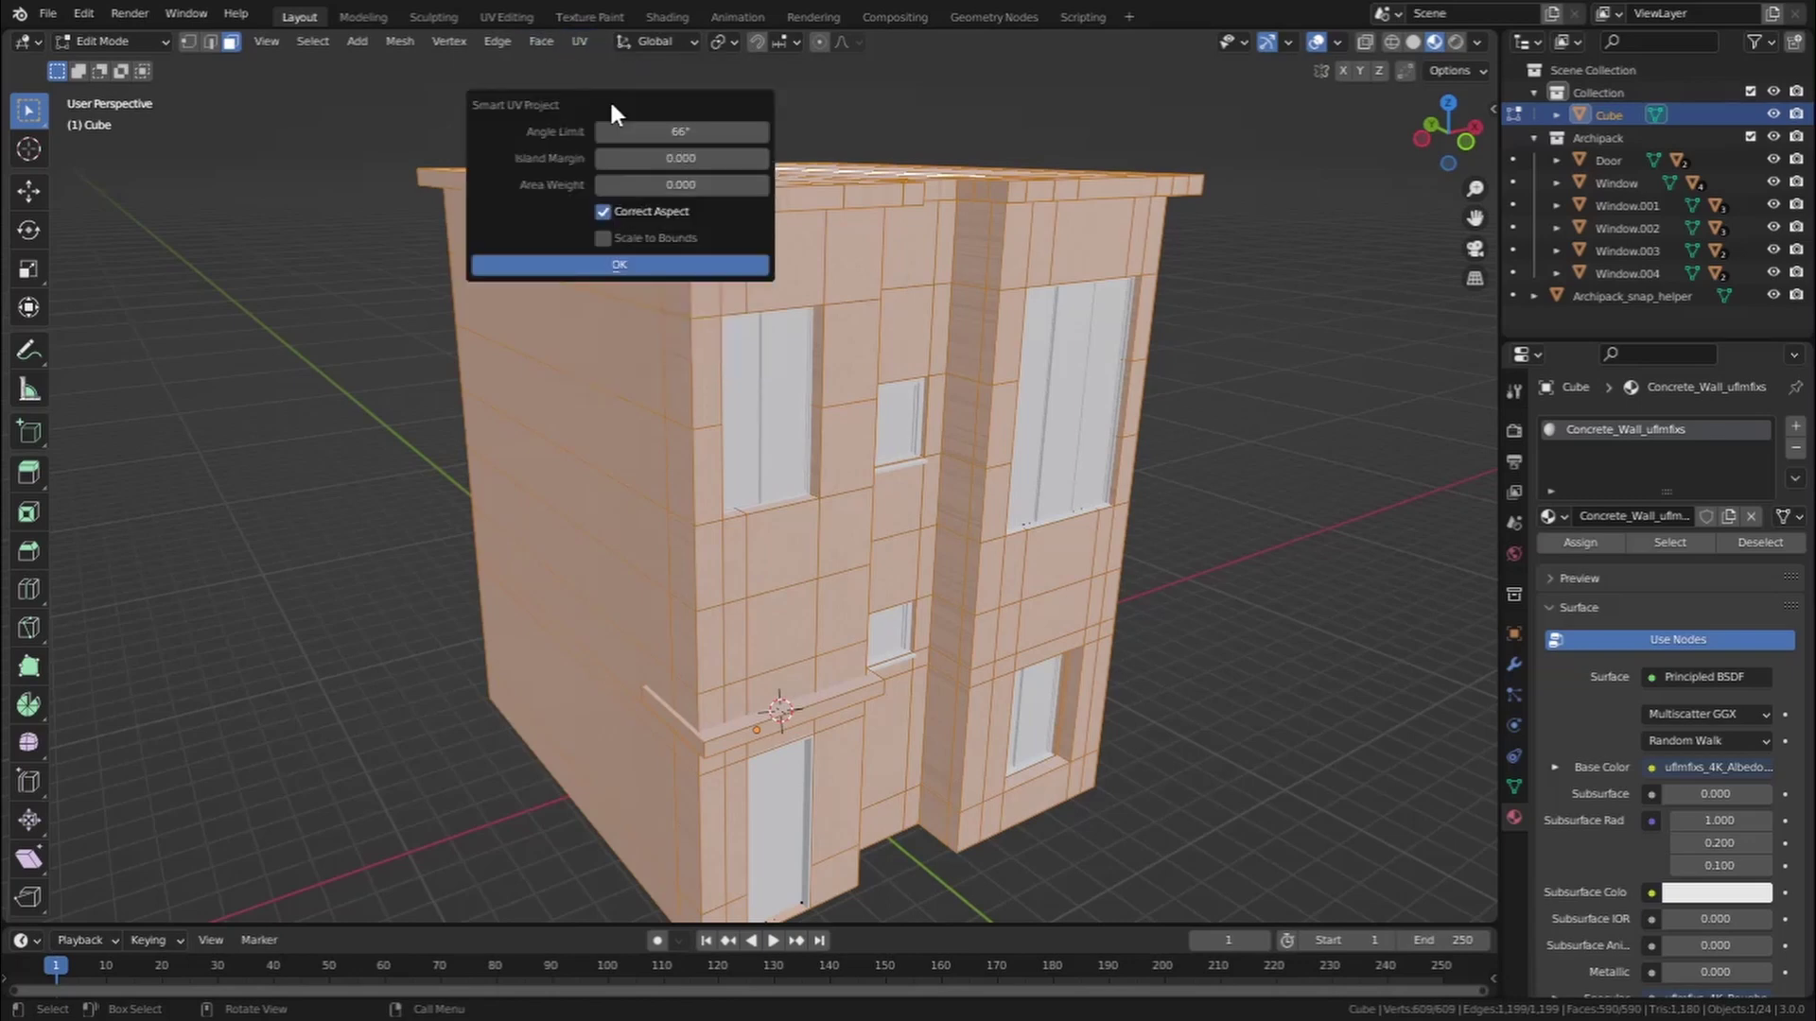
{"action": "left_click", "coordinate": [637, 264]}
{"action": "left_click", "coordinate": [104, 43]}
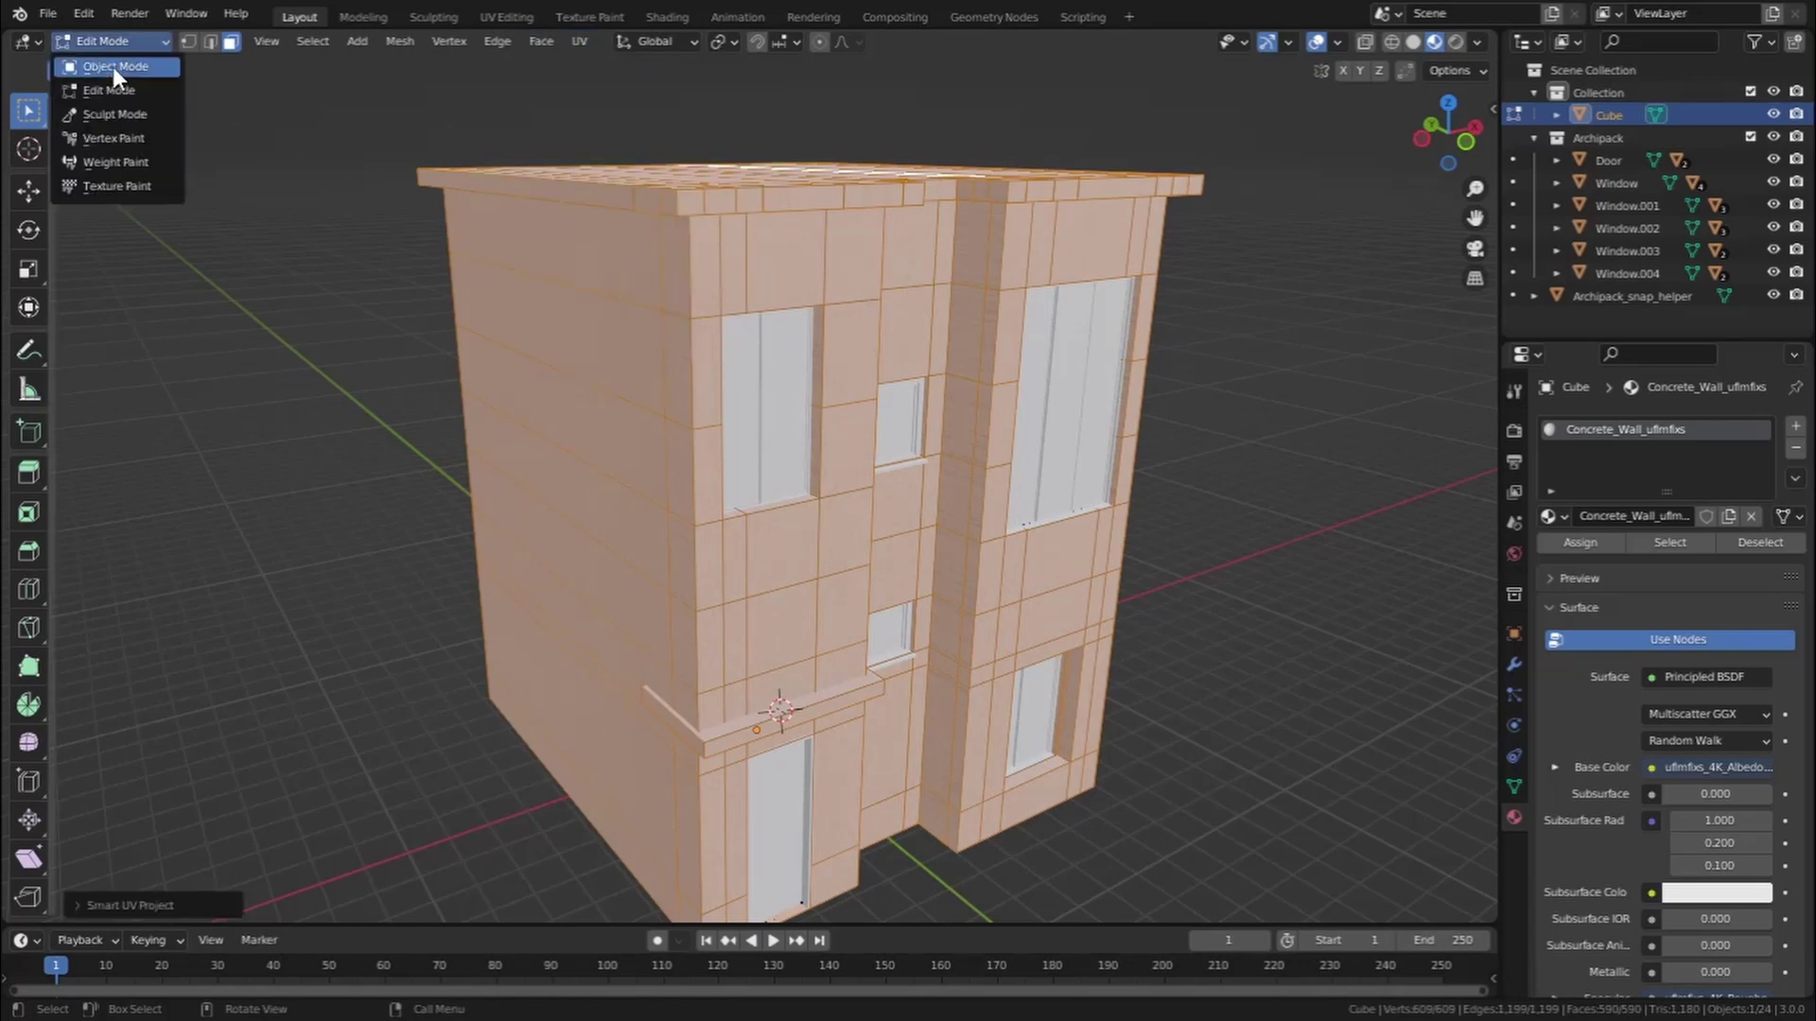
{"action": "left_click", "coordinate": [111, 67]}
{"action": "scroll", "coordinate": [857, 513], "scroll_direction": "up", "scroll_amount": 1}
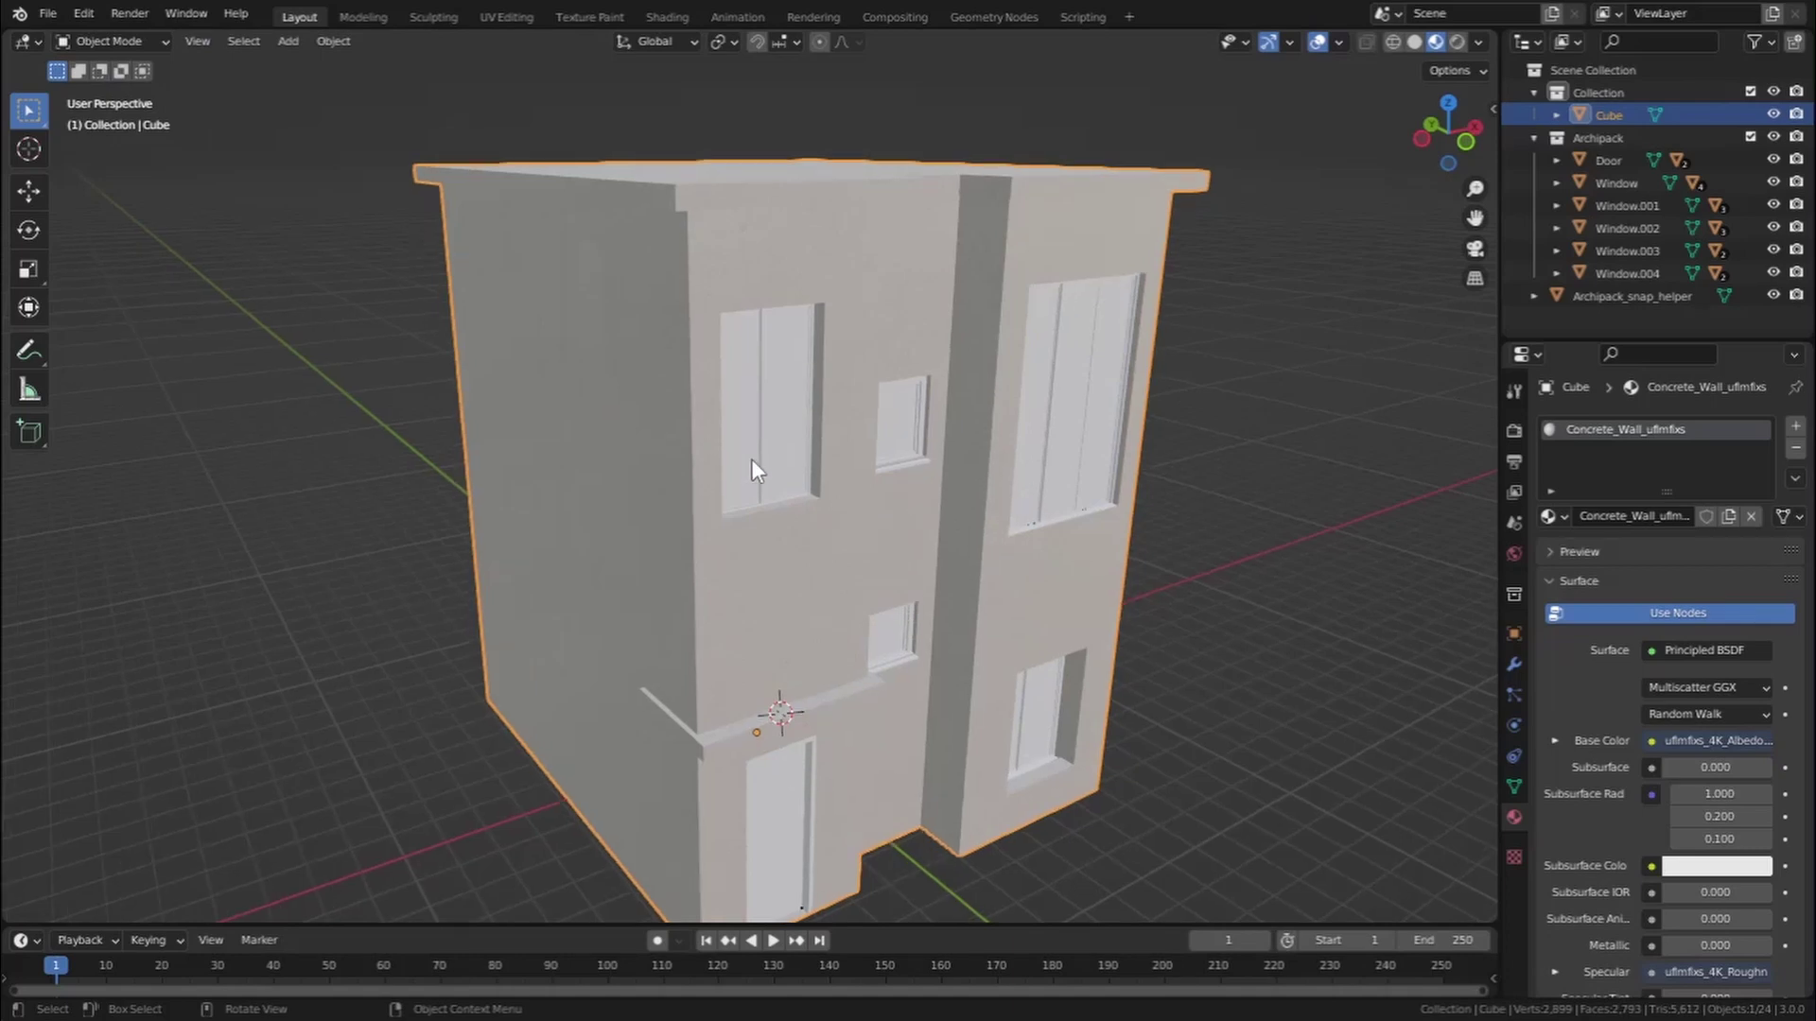
{"action": "middle_click_drag", "start_coordinate": [1230, 460], "coordinate": [803, 219]}
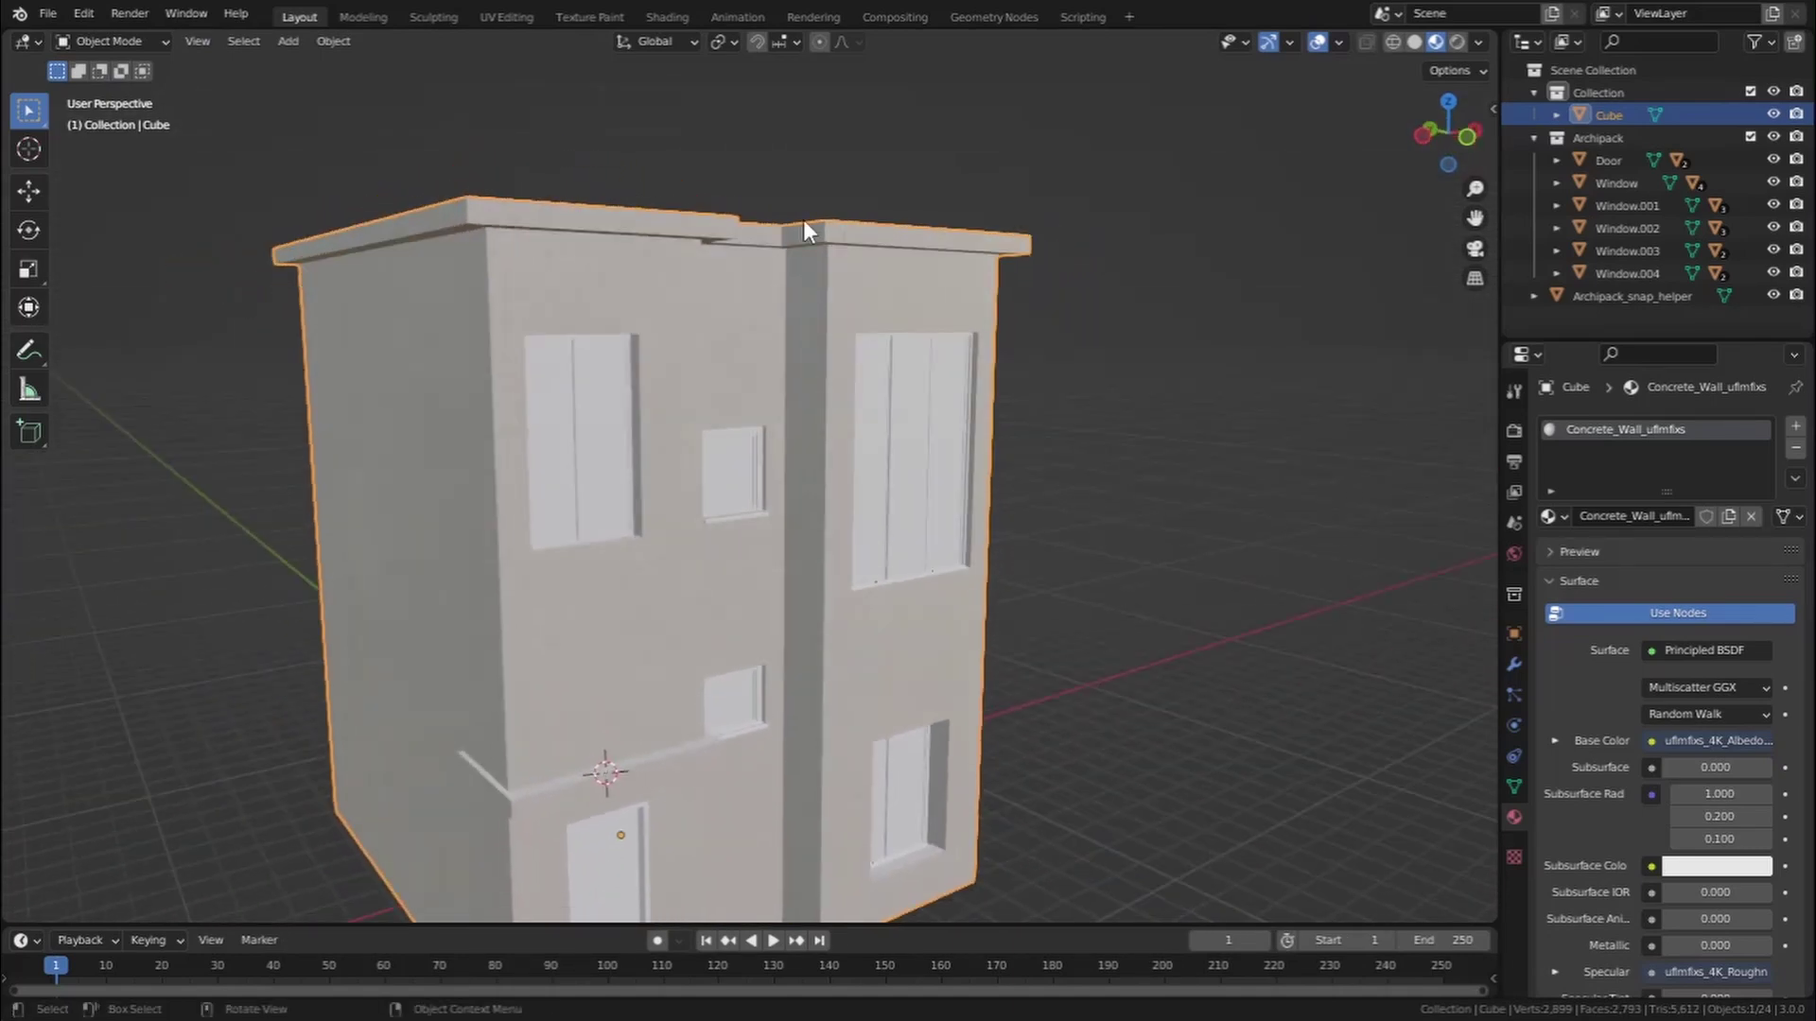
In the Shading workspace, reconnect the roughness texture to the Principled BSDF's Roughness input and the Bump output to its Normal input
{"action": "left_click", "coordinate": [671, 14]}
{"action": "scroll", "coordinate": [1152, 725], "scroll_direction": "up", "scroll_amount": 4}
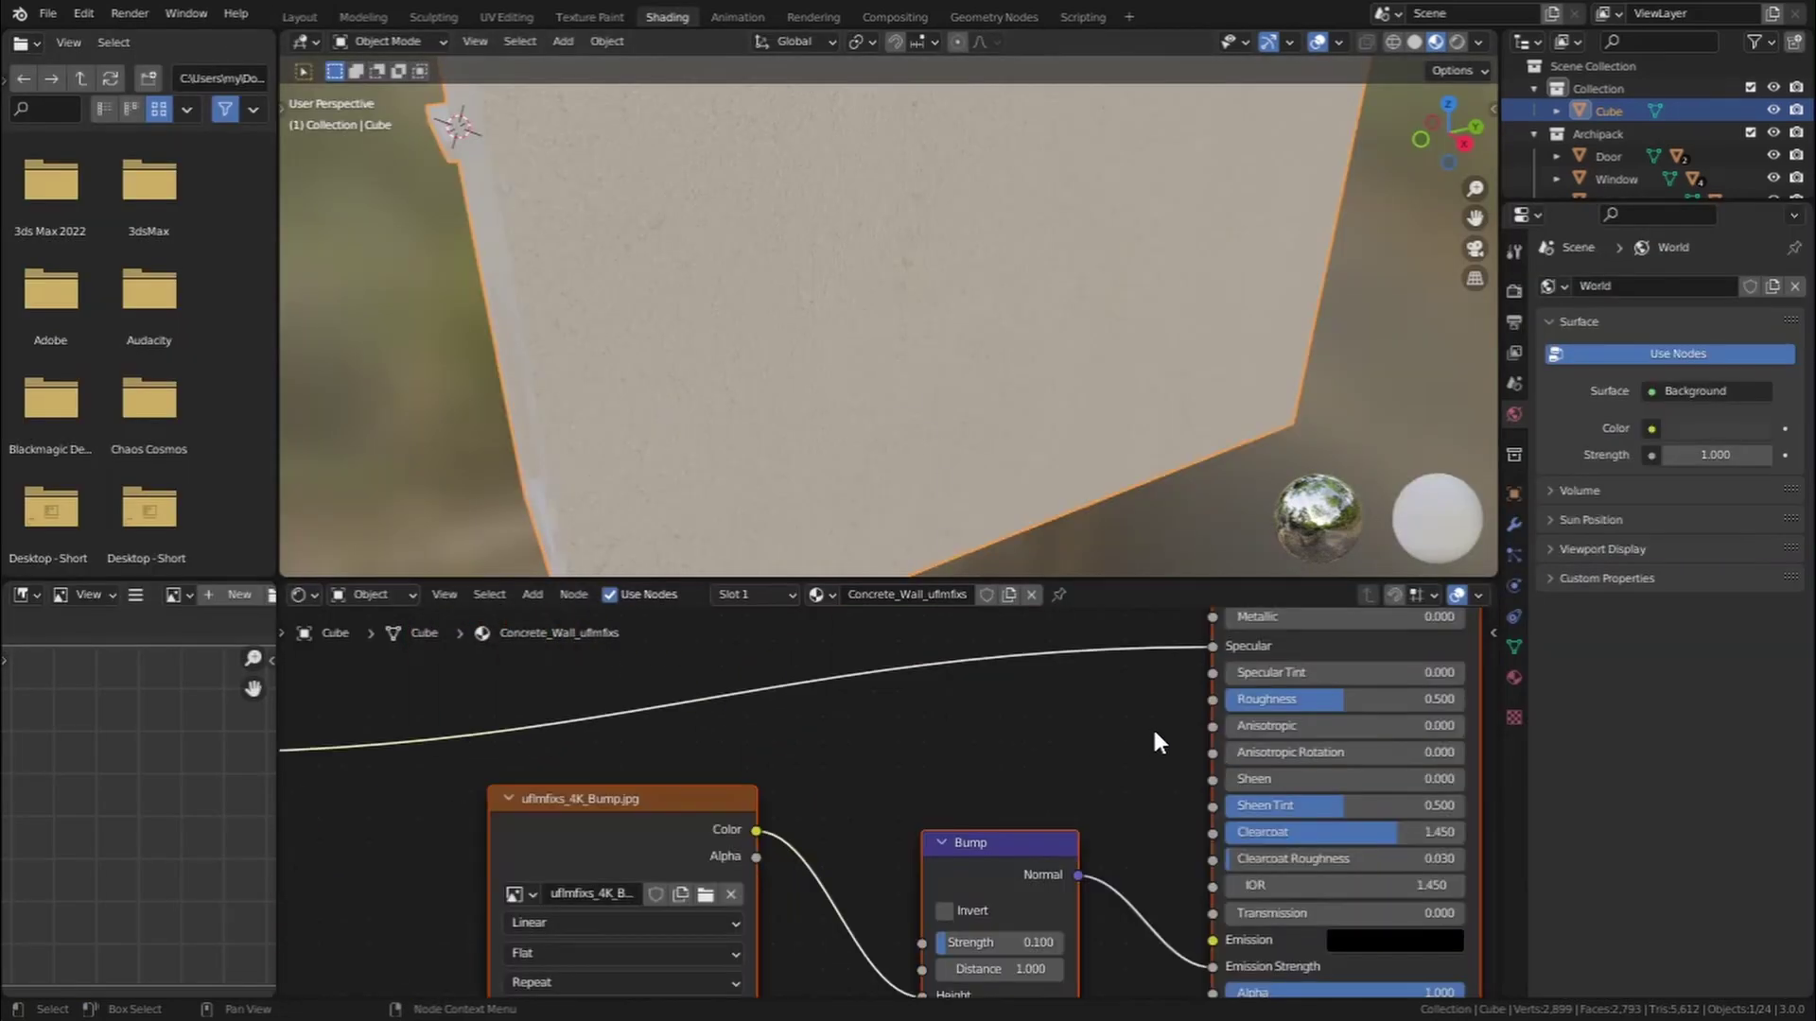
{"action": "left_click_drag", "start_coordinate": [1092, 684], "coordinate": [1089, 736]}
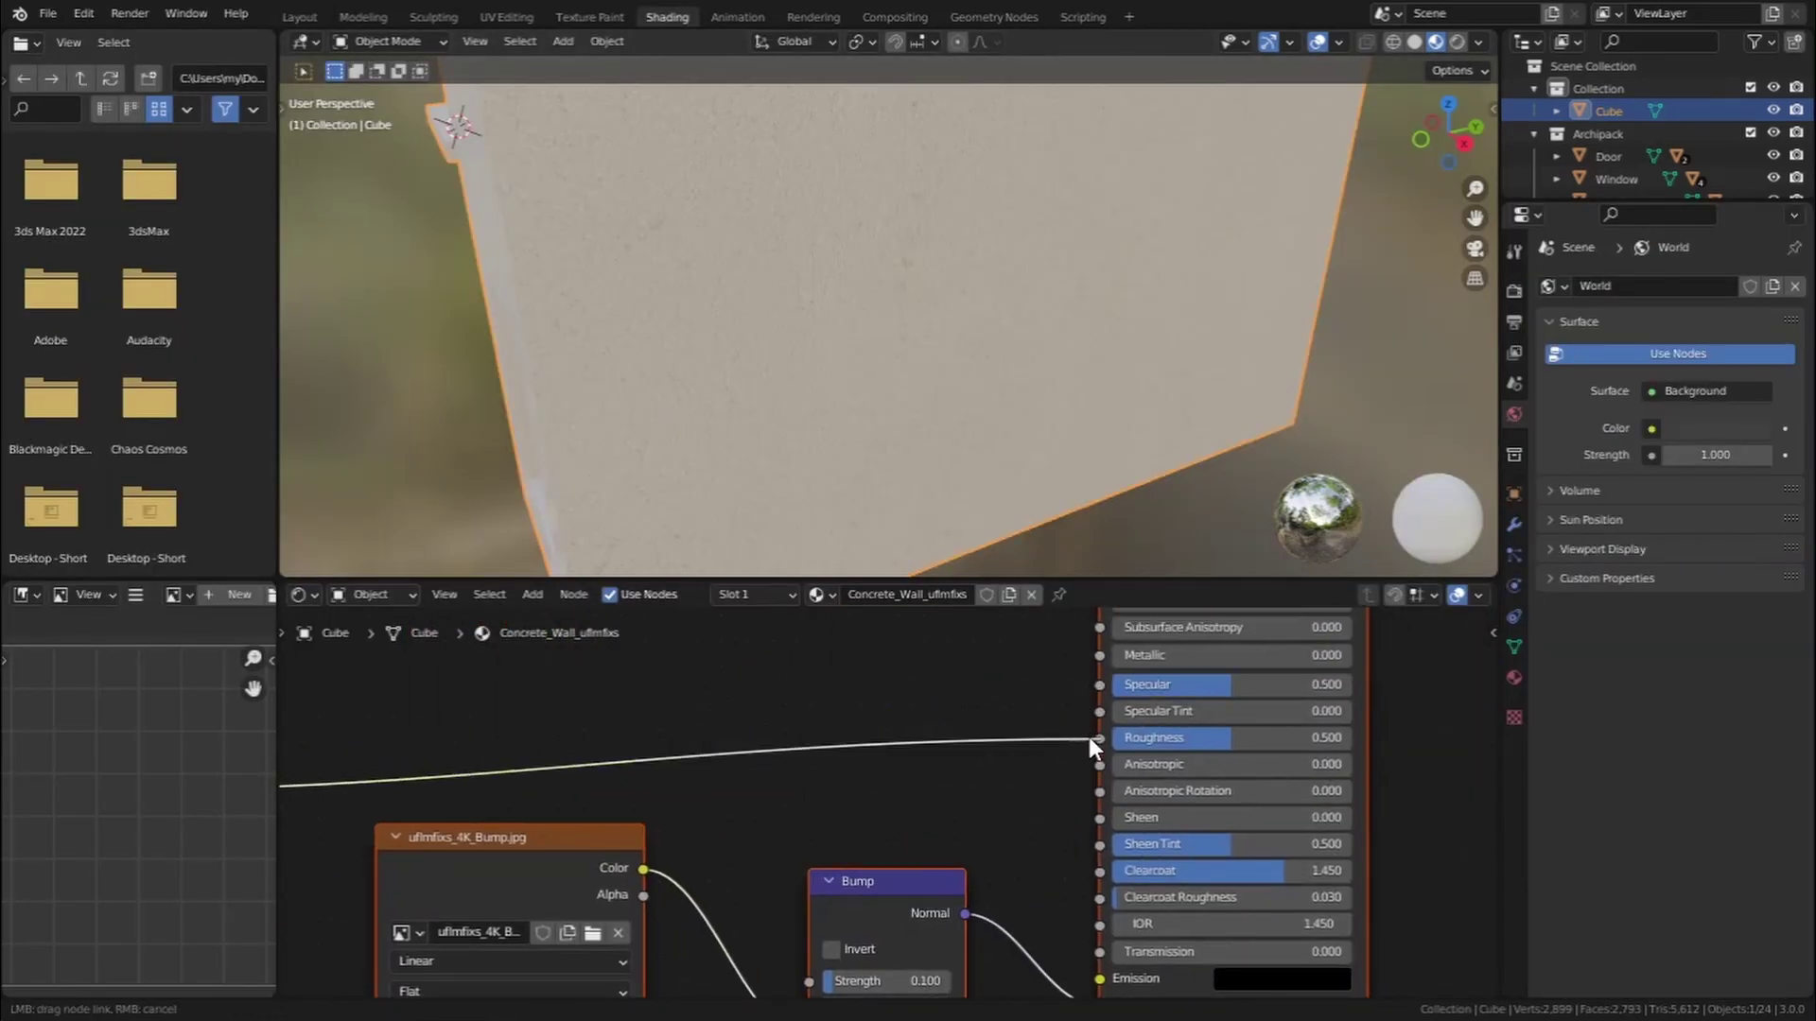
{"action": "middle_click_drag", "start_coordinate": [969, 685], "coordinate": [1030, 785]}
{"action": "left_click_drag", "start_coordinate": [1044, 778], "coordinate": [1040, 830]}
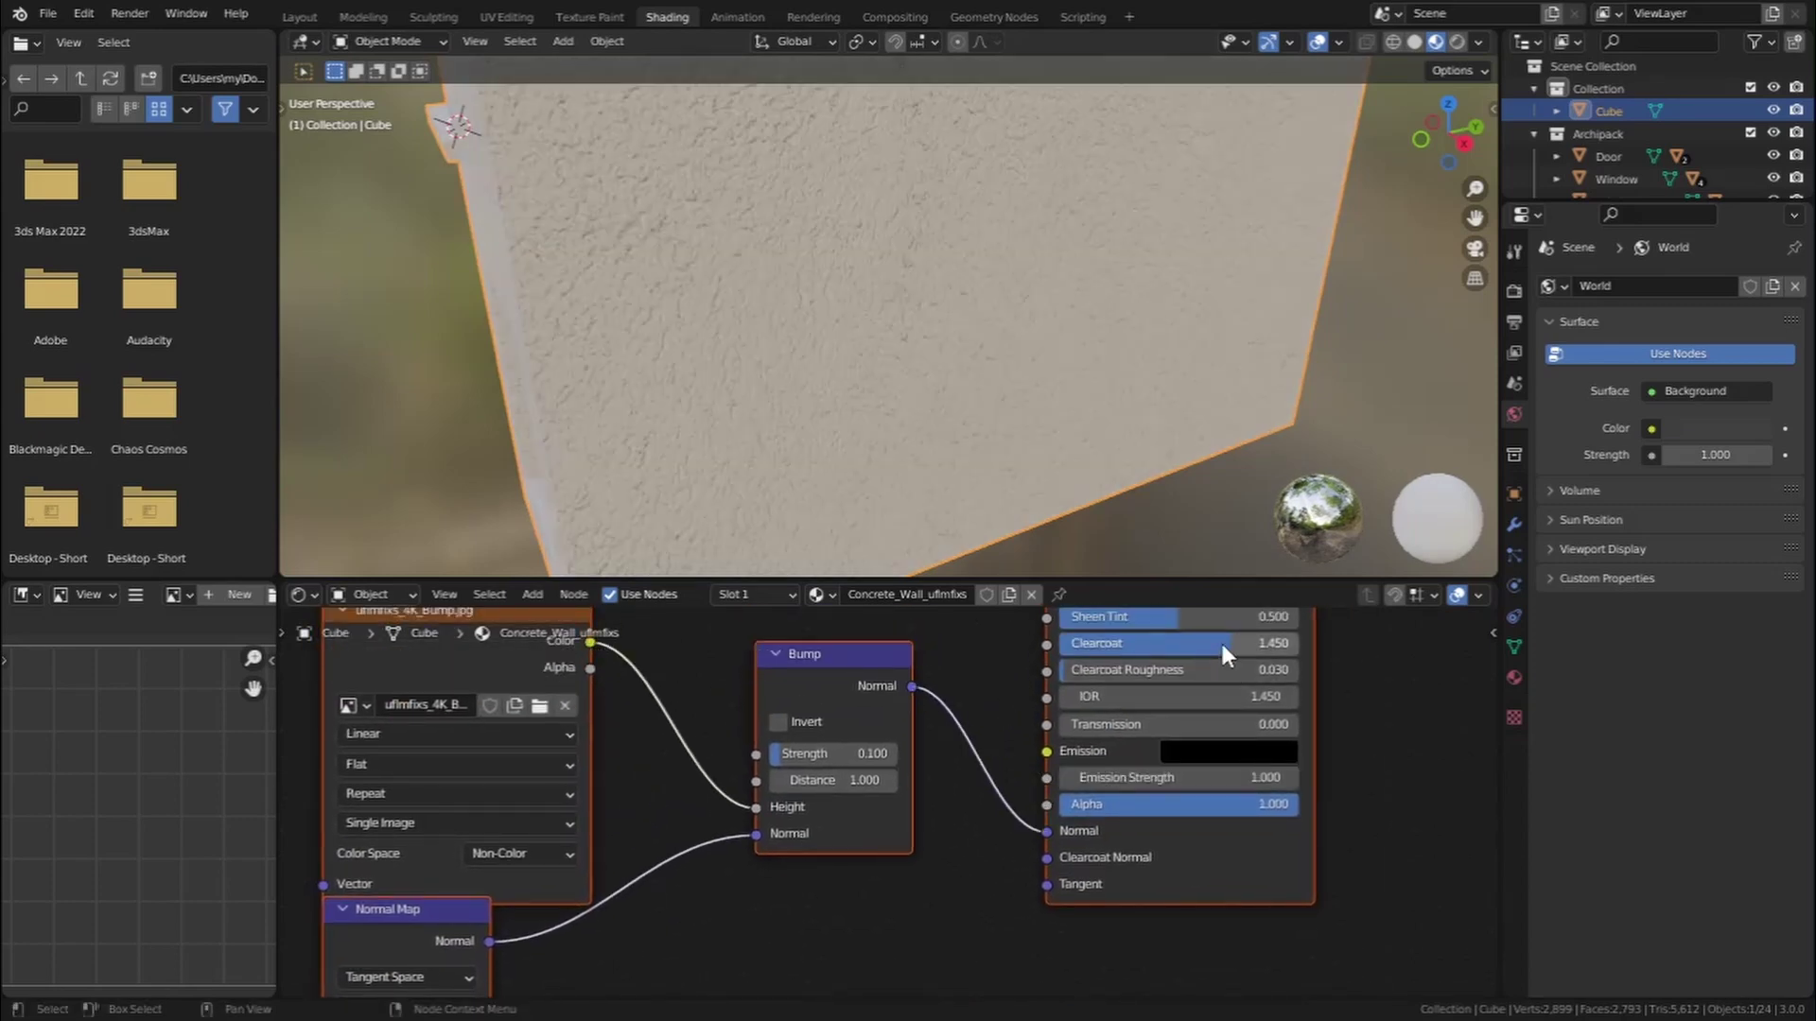
Set the concrete material's Clearcoat to 0.000
{"action": "left_click_drag", "start_coordinate": [1220, 640], "coordinate": [1097, 641]}
{"action": "scroll", "coordinate": [1035, 728], "scroll_direction": "up", "scroll_amount": 8}
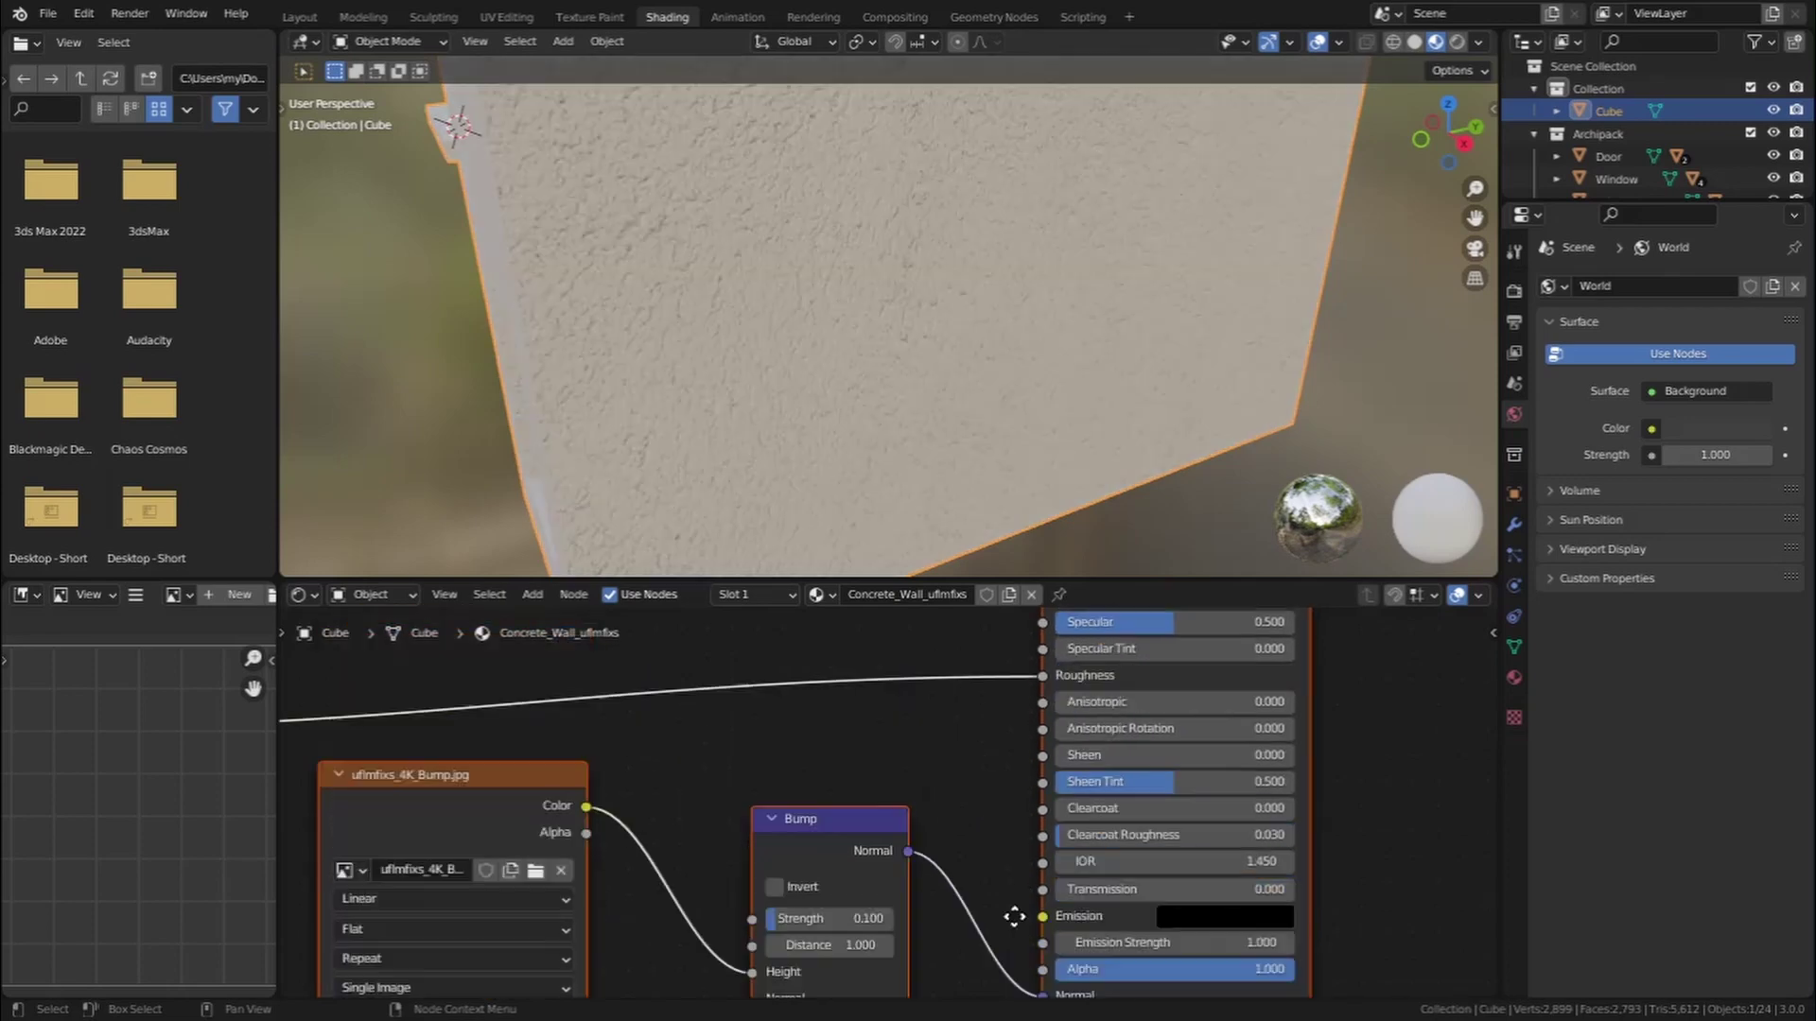
{"action": "scroll", "coordinate": [1051, 728], "scroll_direction": "down", "scroll_amount": 8}
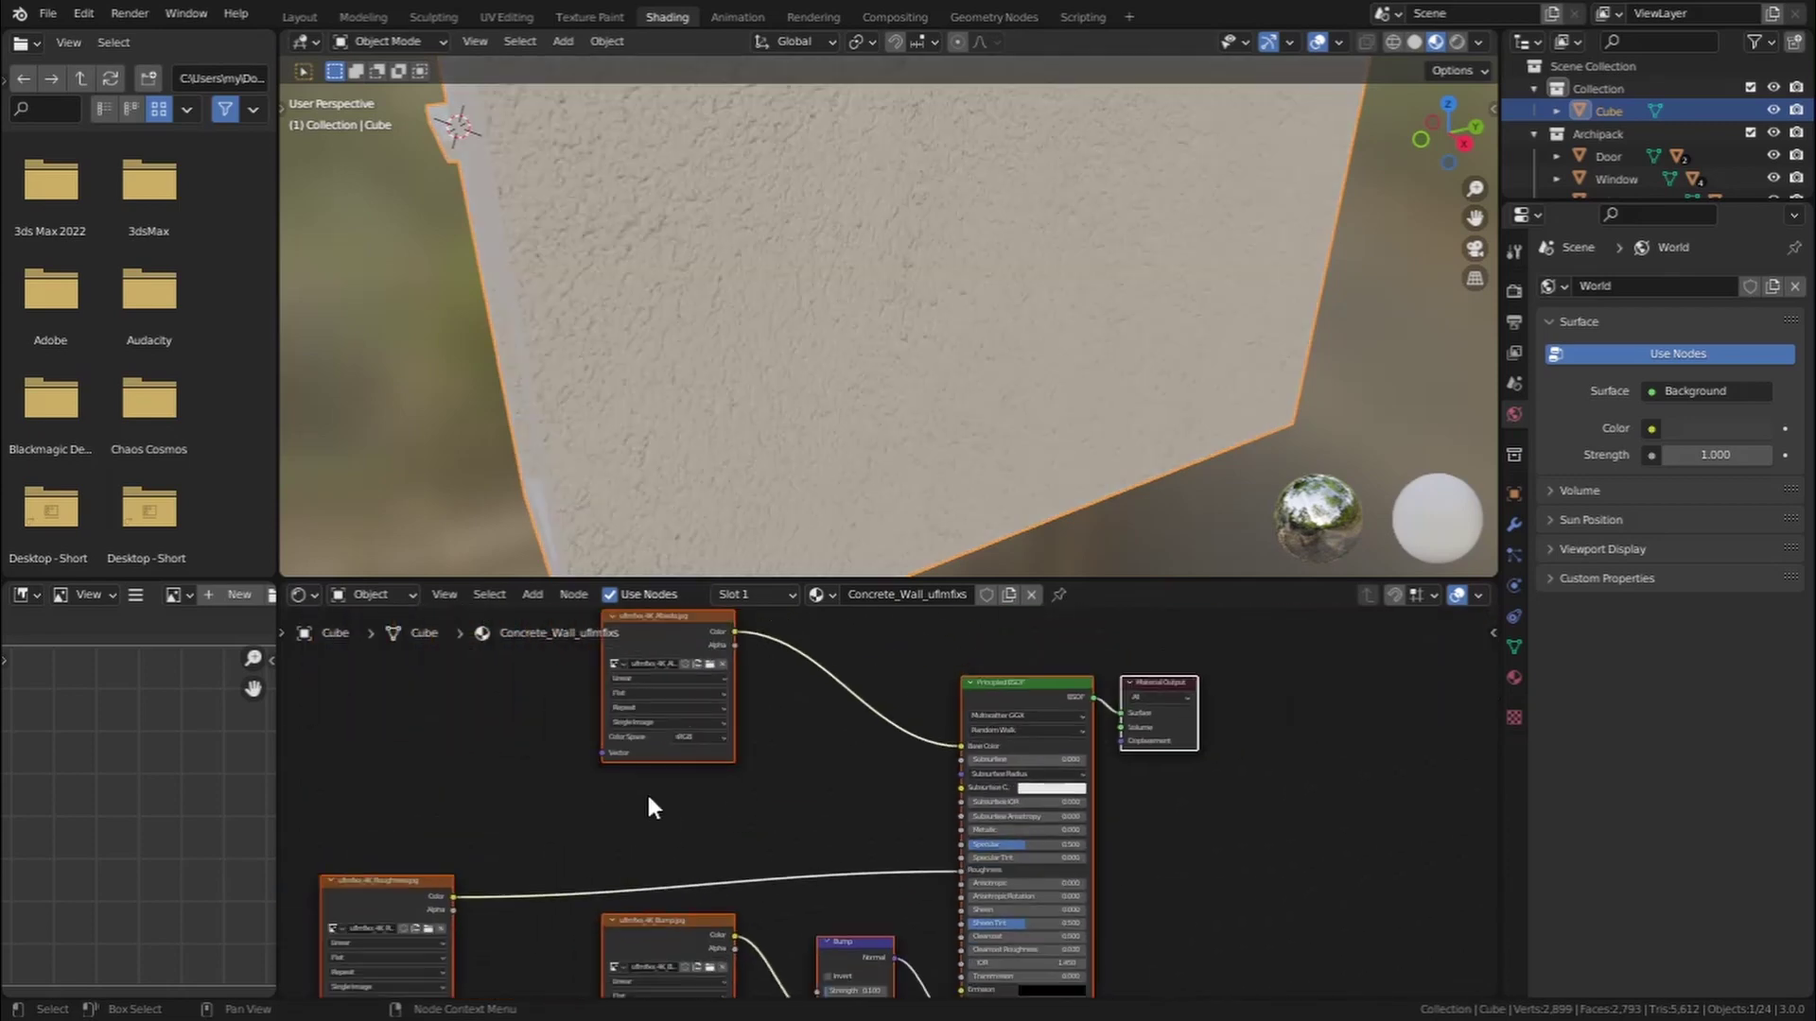
Add Mapping and Texture Coordinate nodes feeding the roughness image texture of the concrete material
{"action": "middle_click_drag", "start_coordinate": [671, 785], "coordinate": [1133, 593]}
{"action": "left_click", "coordinate": [830, 700]}
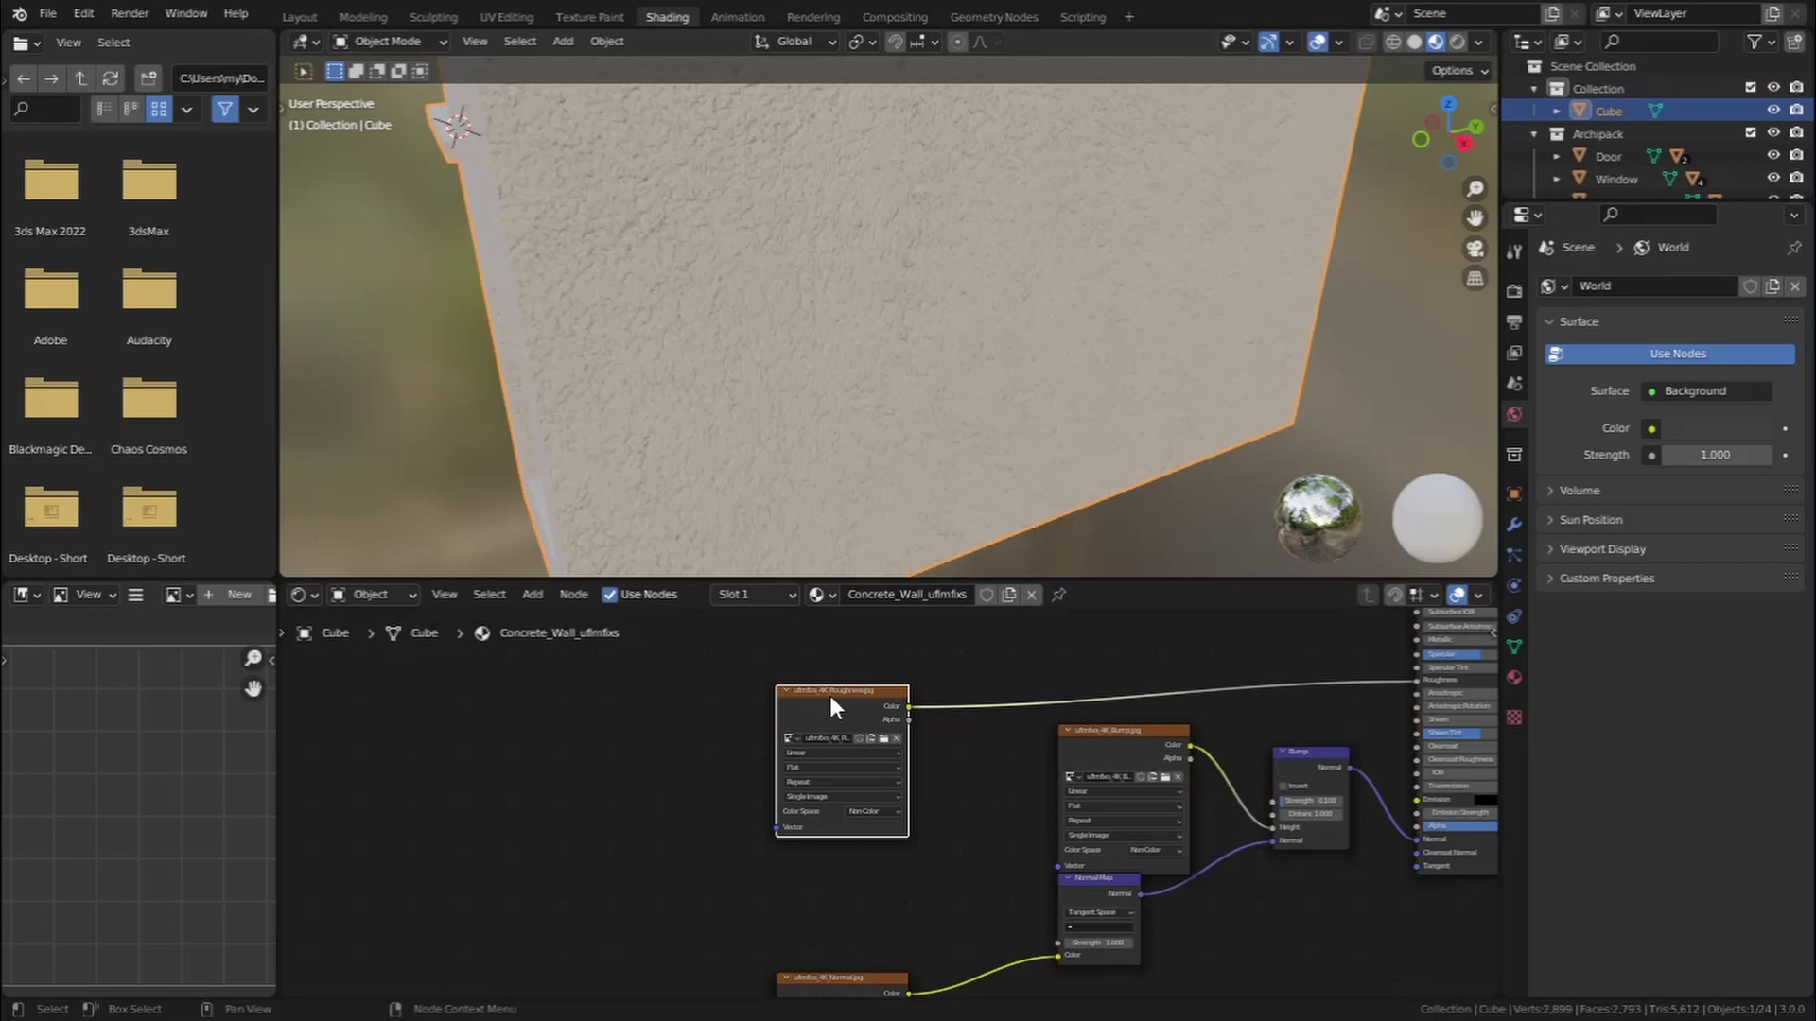
{"action": "key", "text": "ctrl+t"}
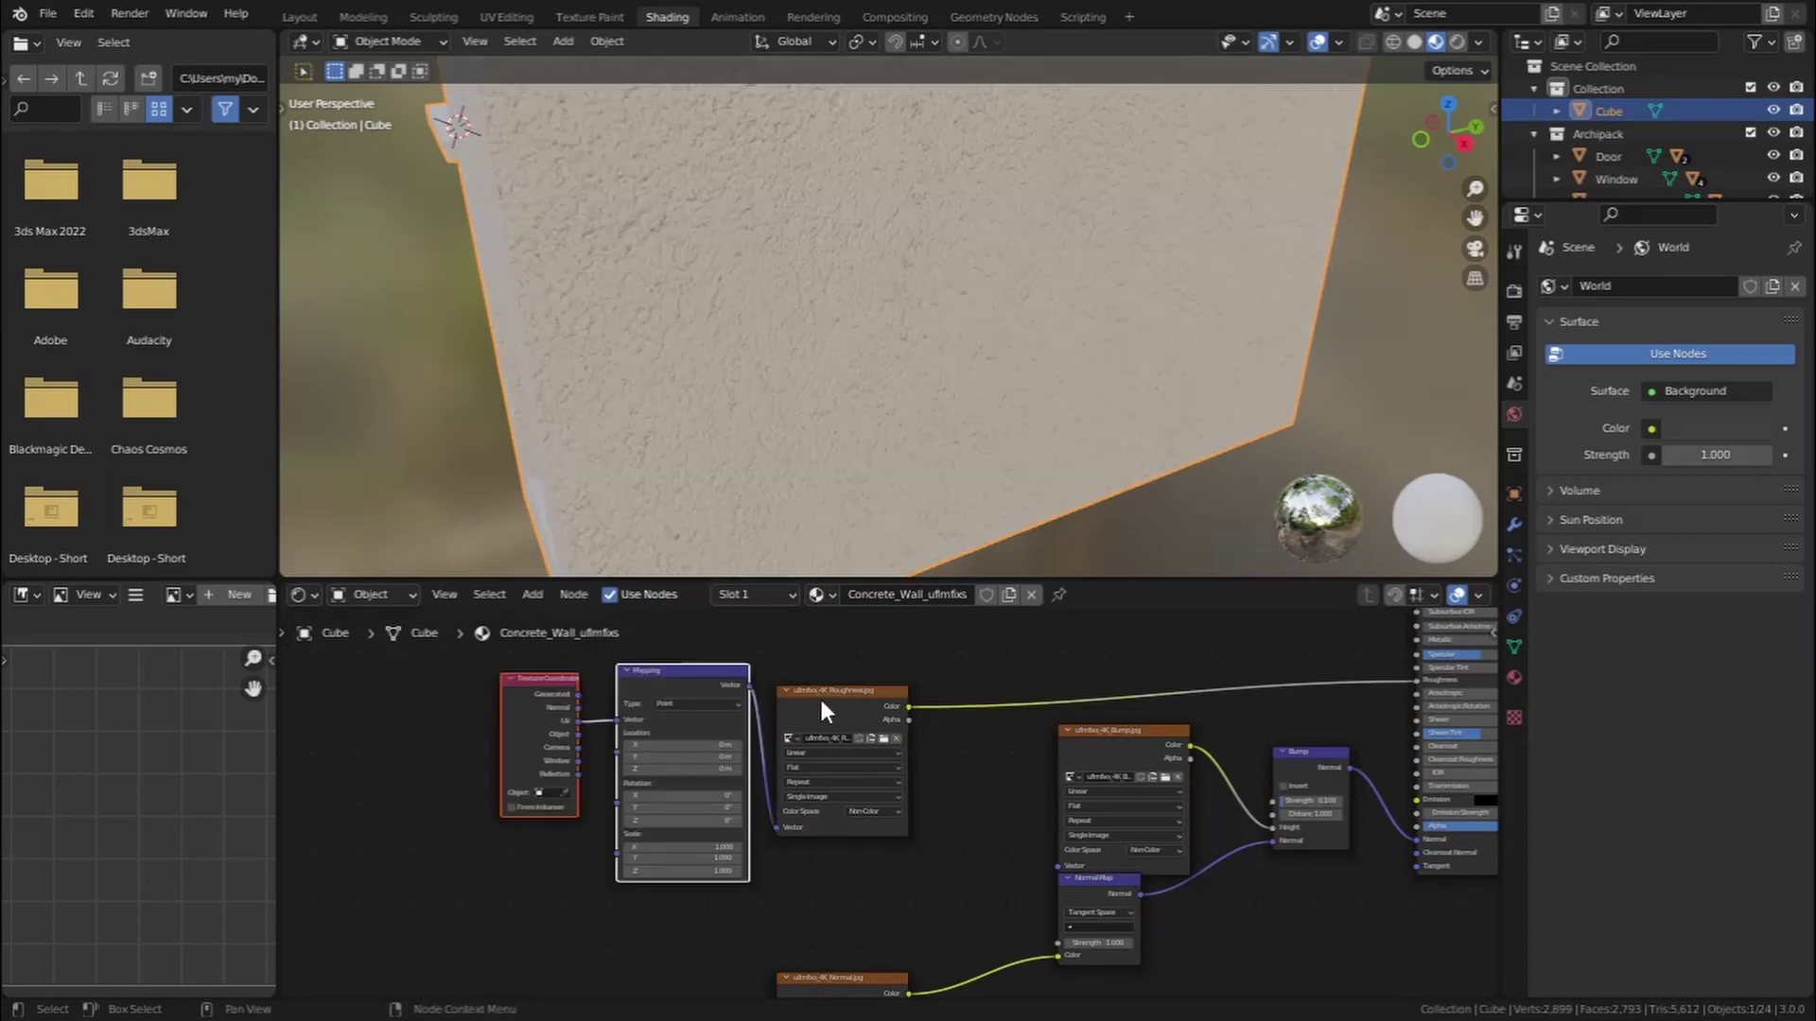
{"action": "scroll", "coordinate": [819, 695], "scroll_direction": "up", "scroll_amount": 2}
{"action": "middle_click_drag", "start_coordinate": [821, 701], "coordinate": [864, 839]}
{"action": "scroll", "coordinate": [904, 726], "scroll_direction": "down", "scroll_amount": 1}
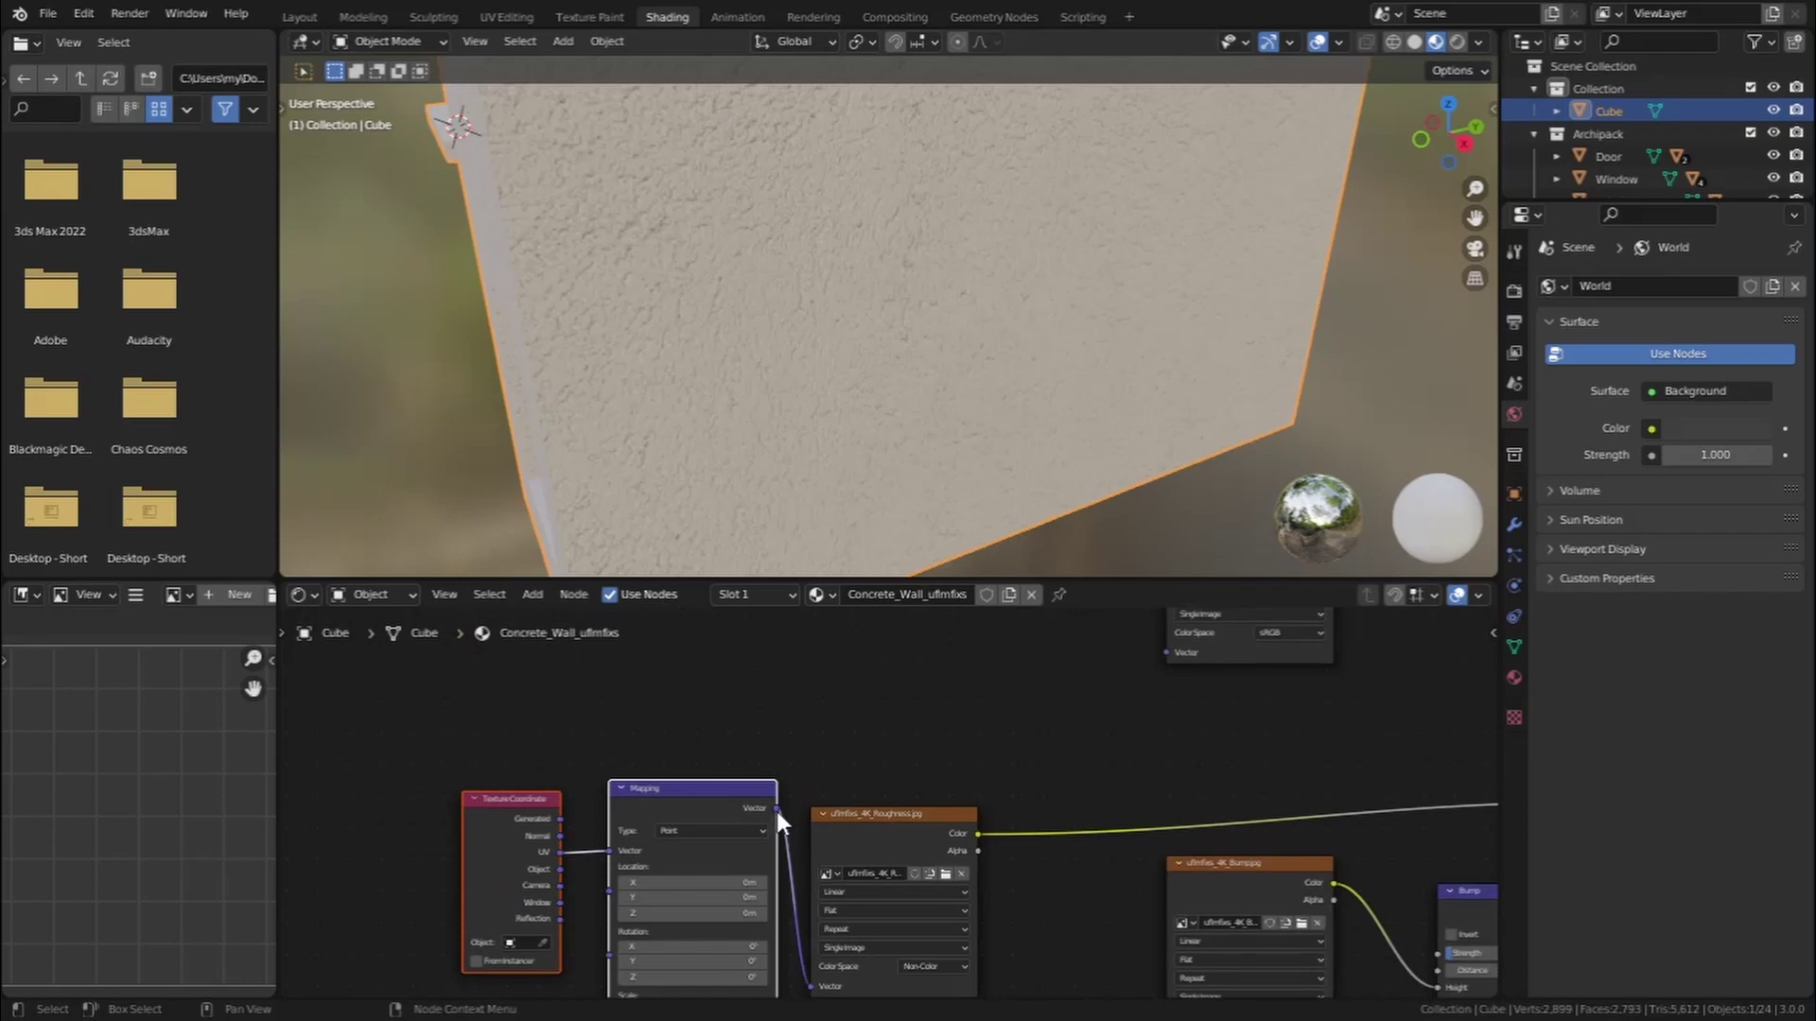
Connect the concrete material's Mapping node to its remaining image textures and set the mapping Scale X and Y to 5
{"action": "left_click_drag", "start_coordinate": [776, 809], "coordinate": [1166, 652]}
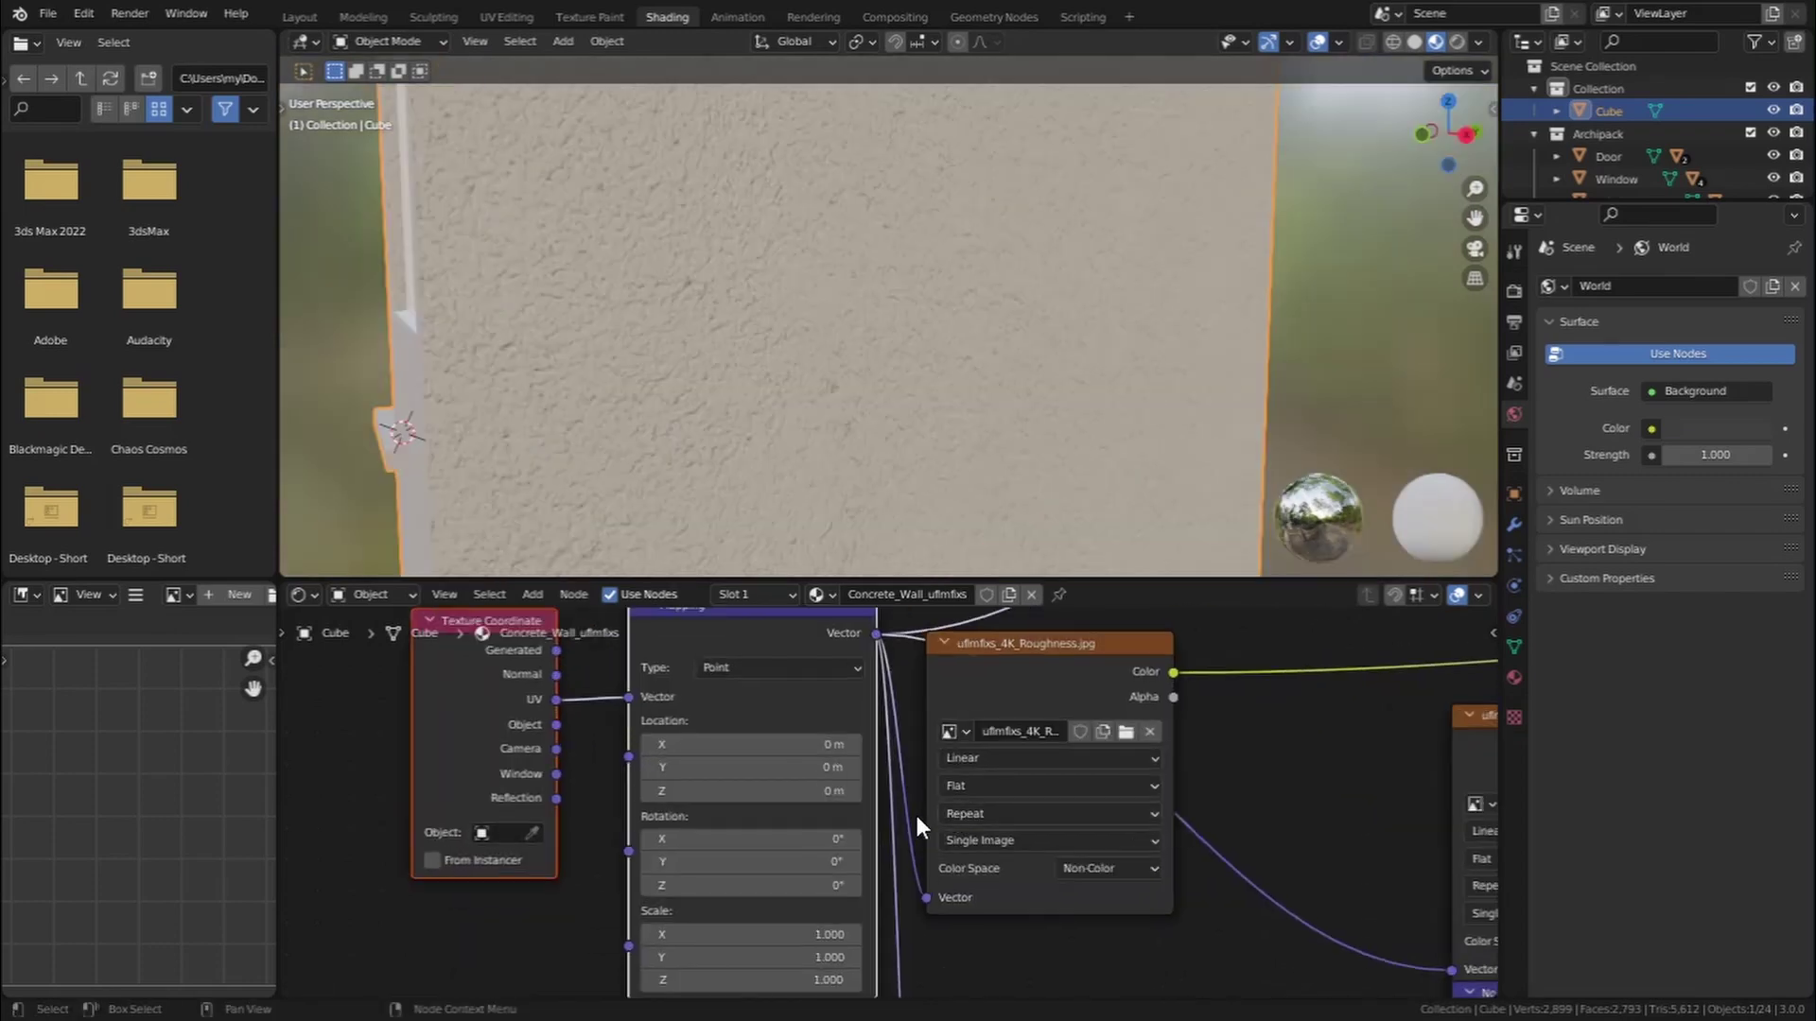
{"action": "scroll", "coordinate": [917, 815], "scroll_direction": "down", "scroll_amount": 1}
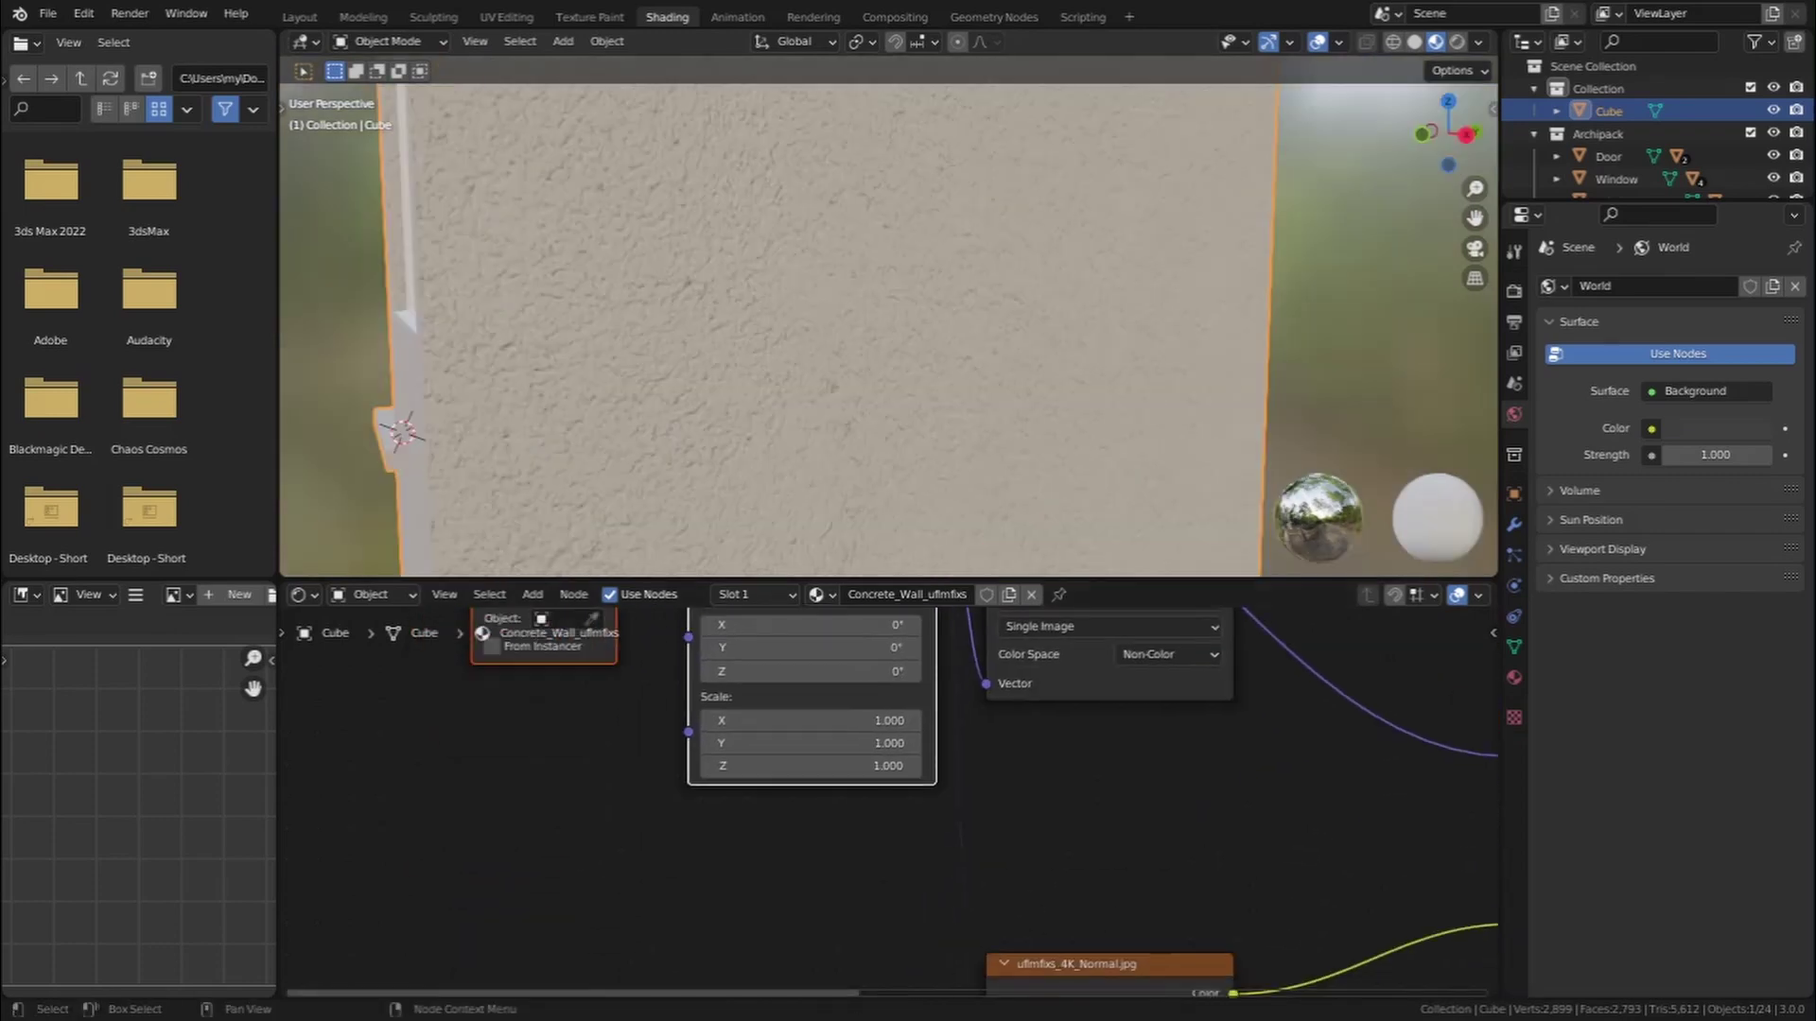
{"action": "scroll", "coordinate": [853, 705], "scroll_direction": "up", "scroll_amount": 9}
{"action": "middle_click_drag", "start_coordinate": [938, 679], "coordinate": [1024, 876]}
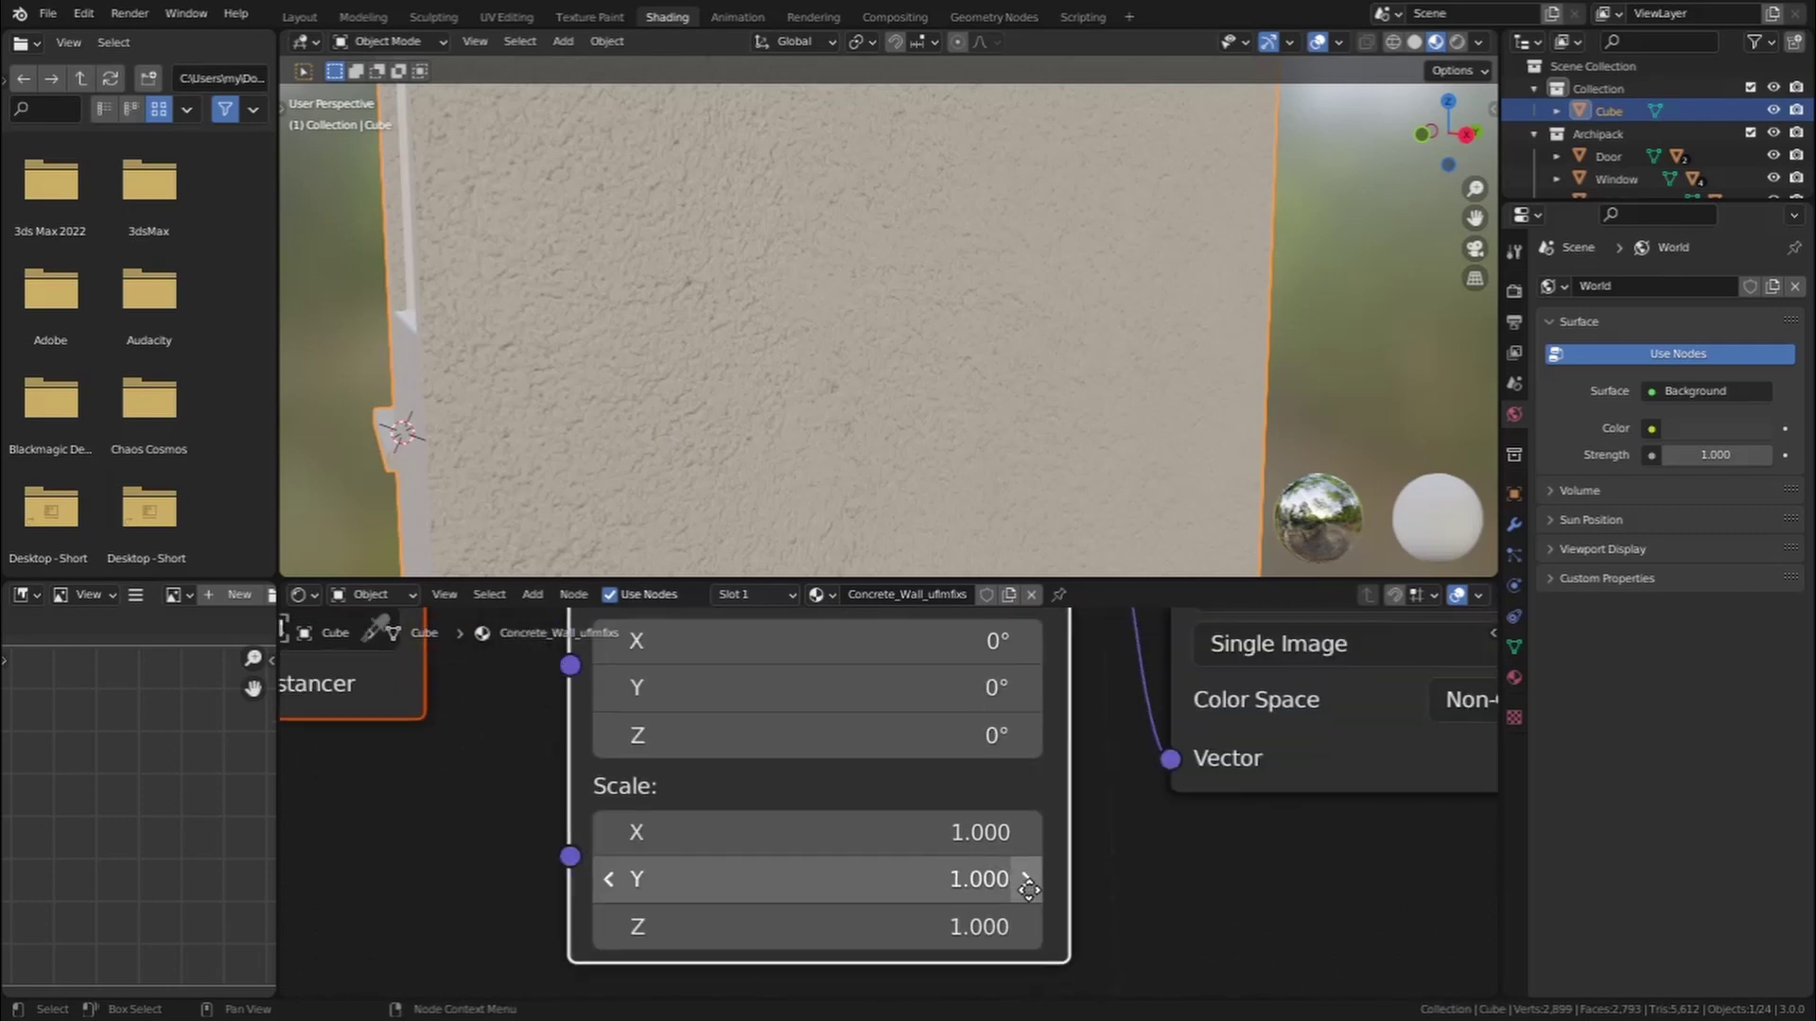
{"action": "left_click_drag", "start_coordinate": [940, 846], "coordinate": [1022, 847]}
{"action": "left_click", "coordinate": [935, 847]}
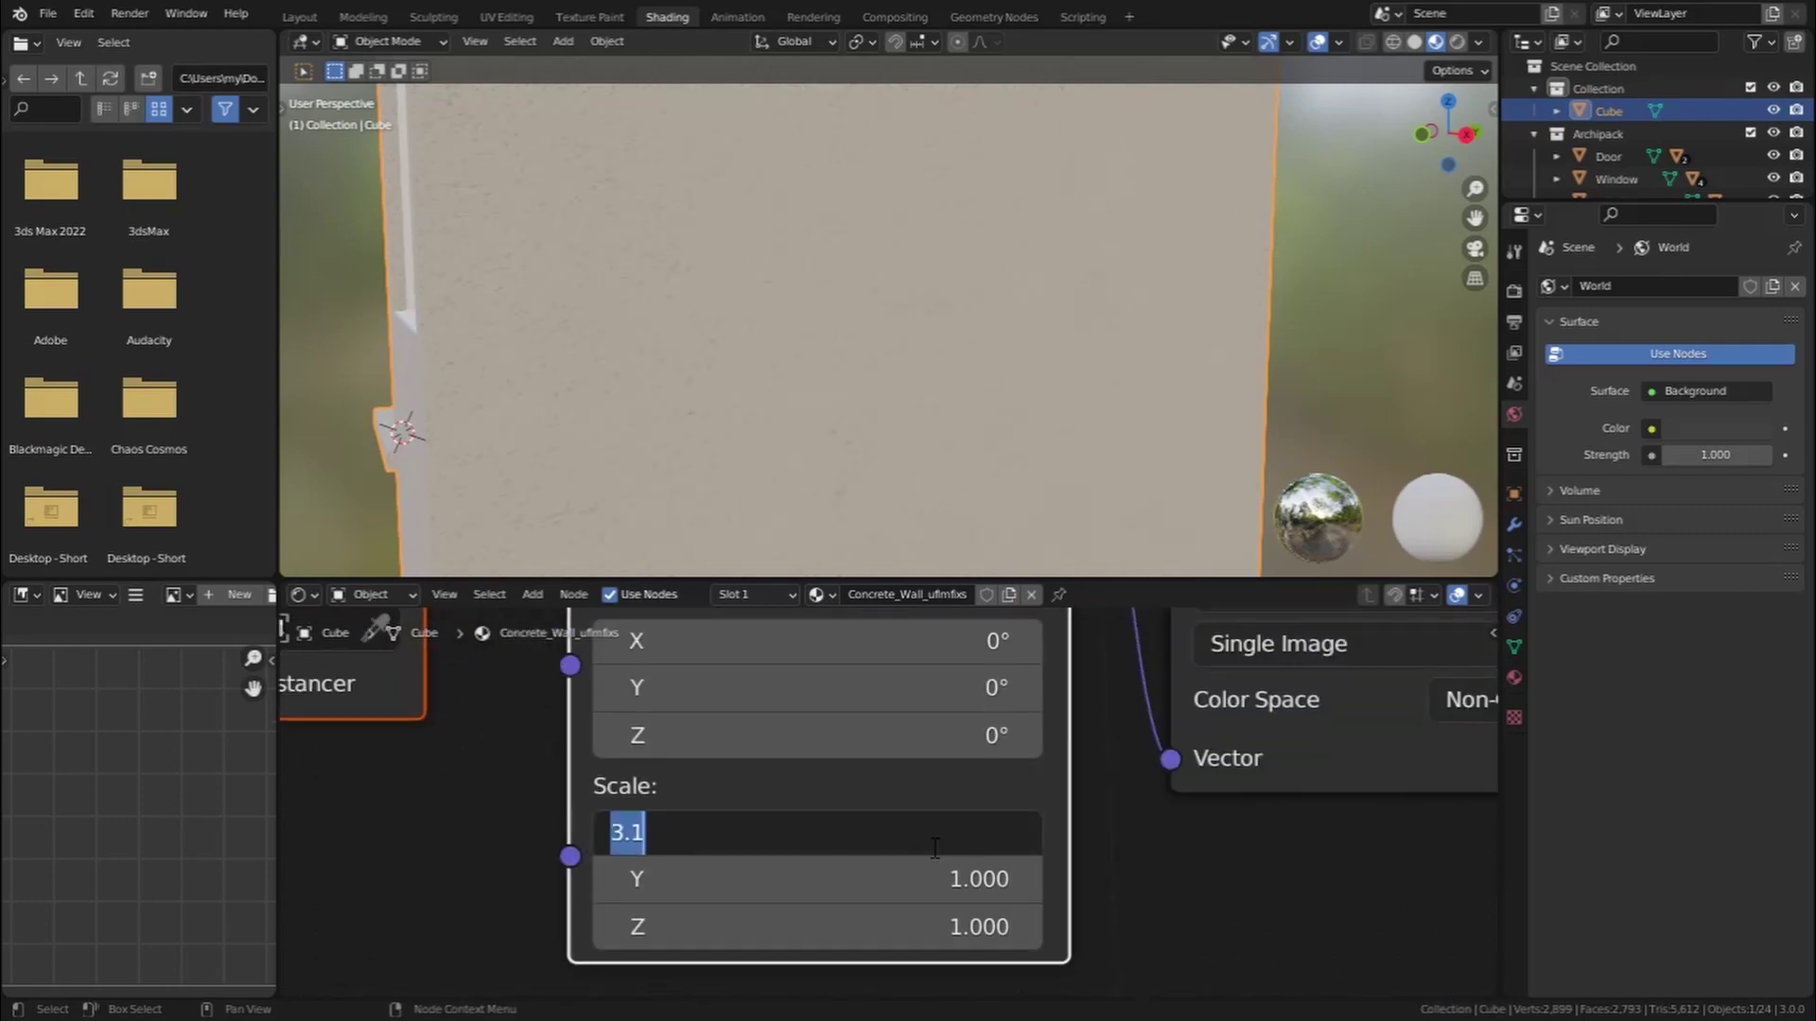
{"action": "type", "text": "5"}
{"action": "key", "text": "Tab"}
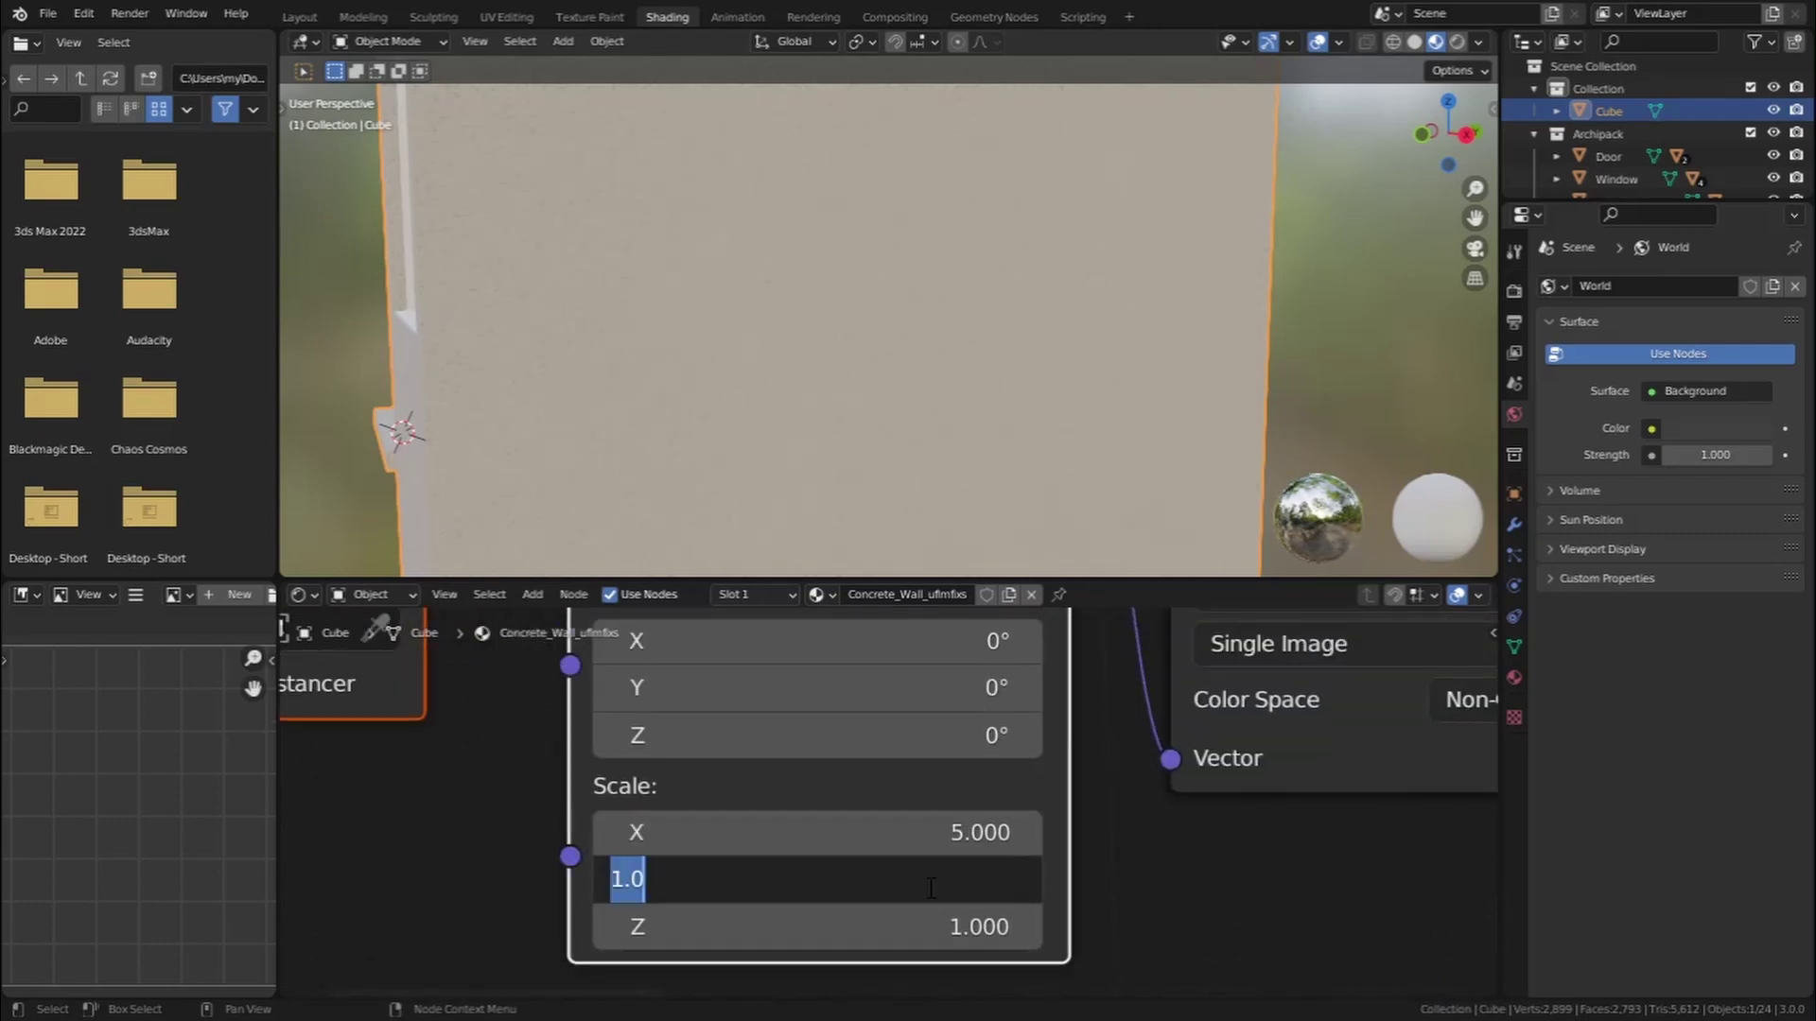
{"action": "type", "text": "5"}
{"action": "key", "text": "Return"}
In Edit Mode, select the full-height strip of front faces beside the windows on the building's projecting block
{"action": "scroll", "coordinate": [783, 305], "scroll_direction": "down", "scroll_amount": 8}
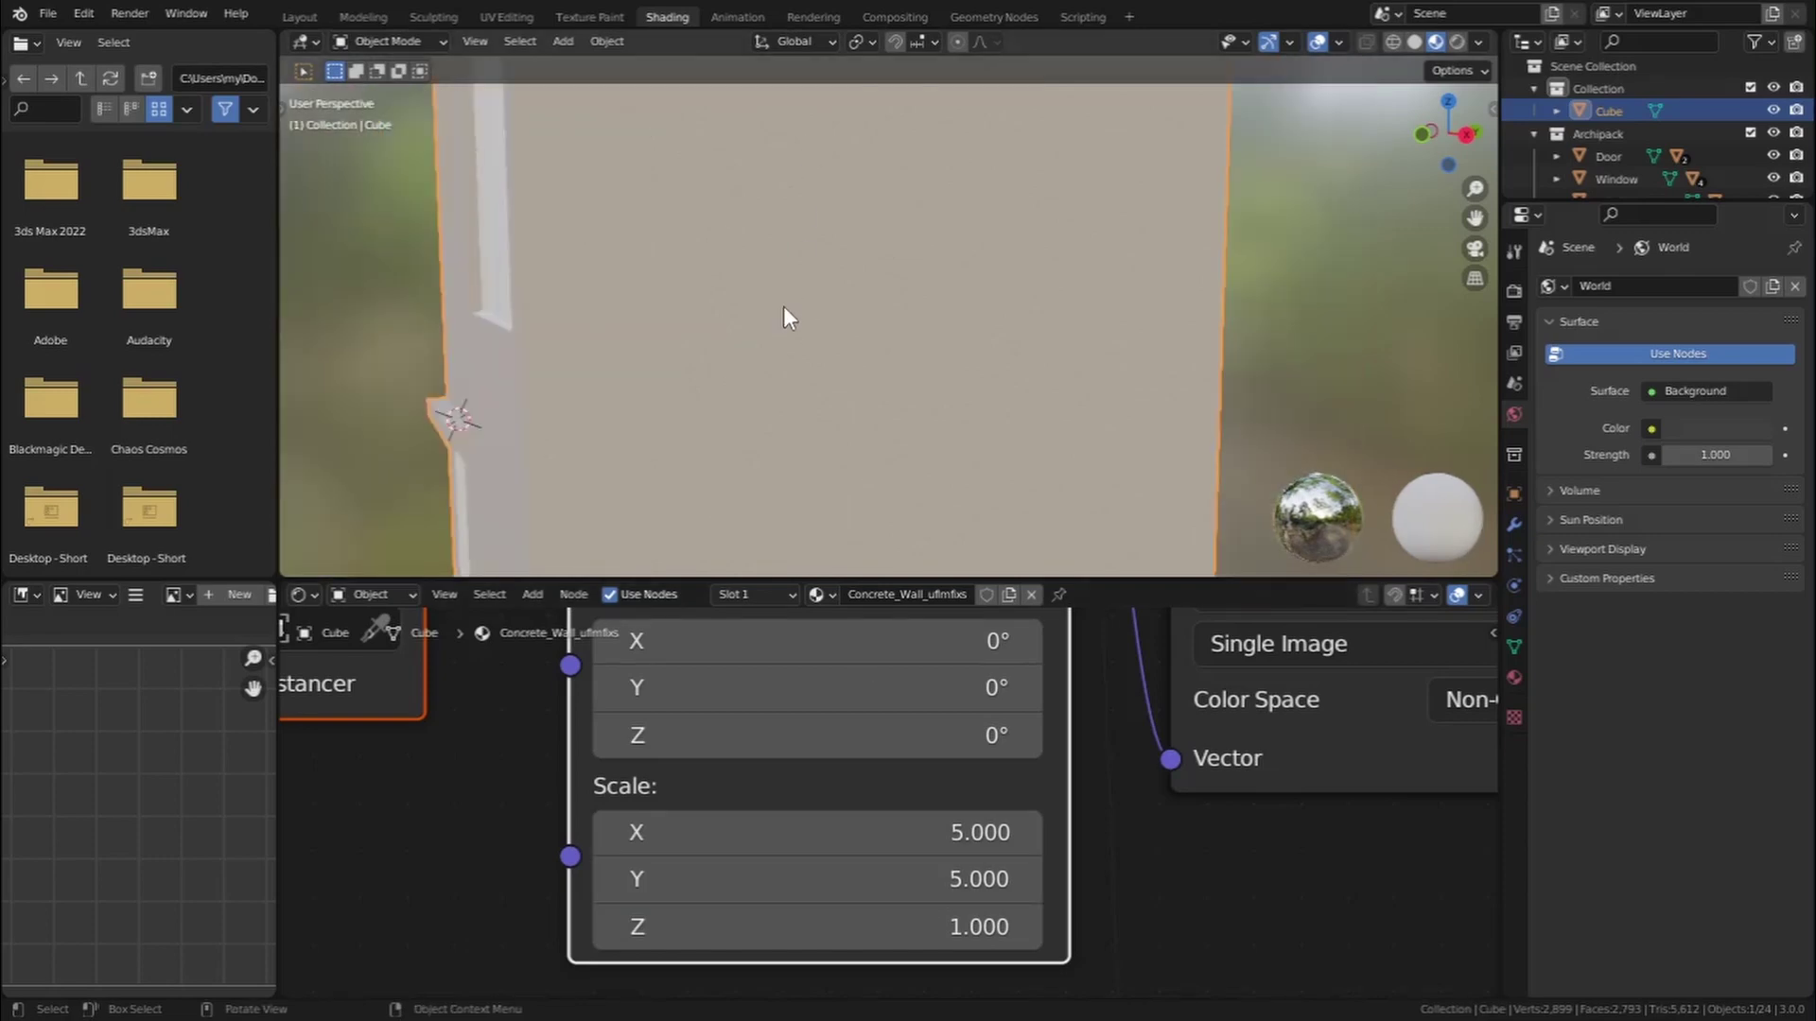
{"action": "middle_click_drag", "start_coordinate": [785, 292], "coordinate": [860, 409]}
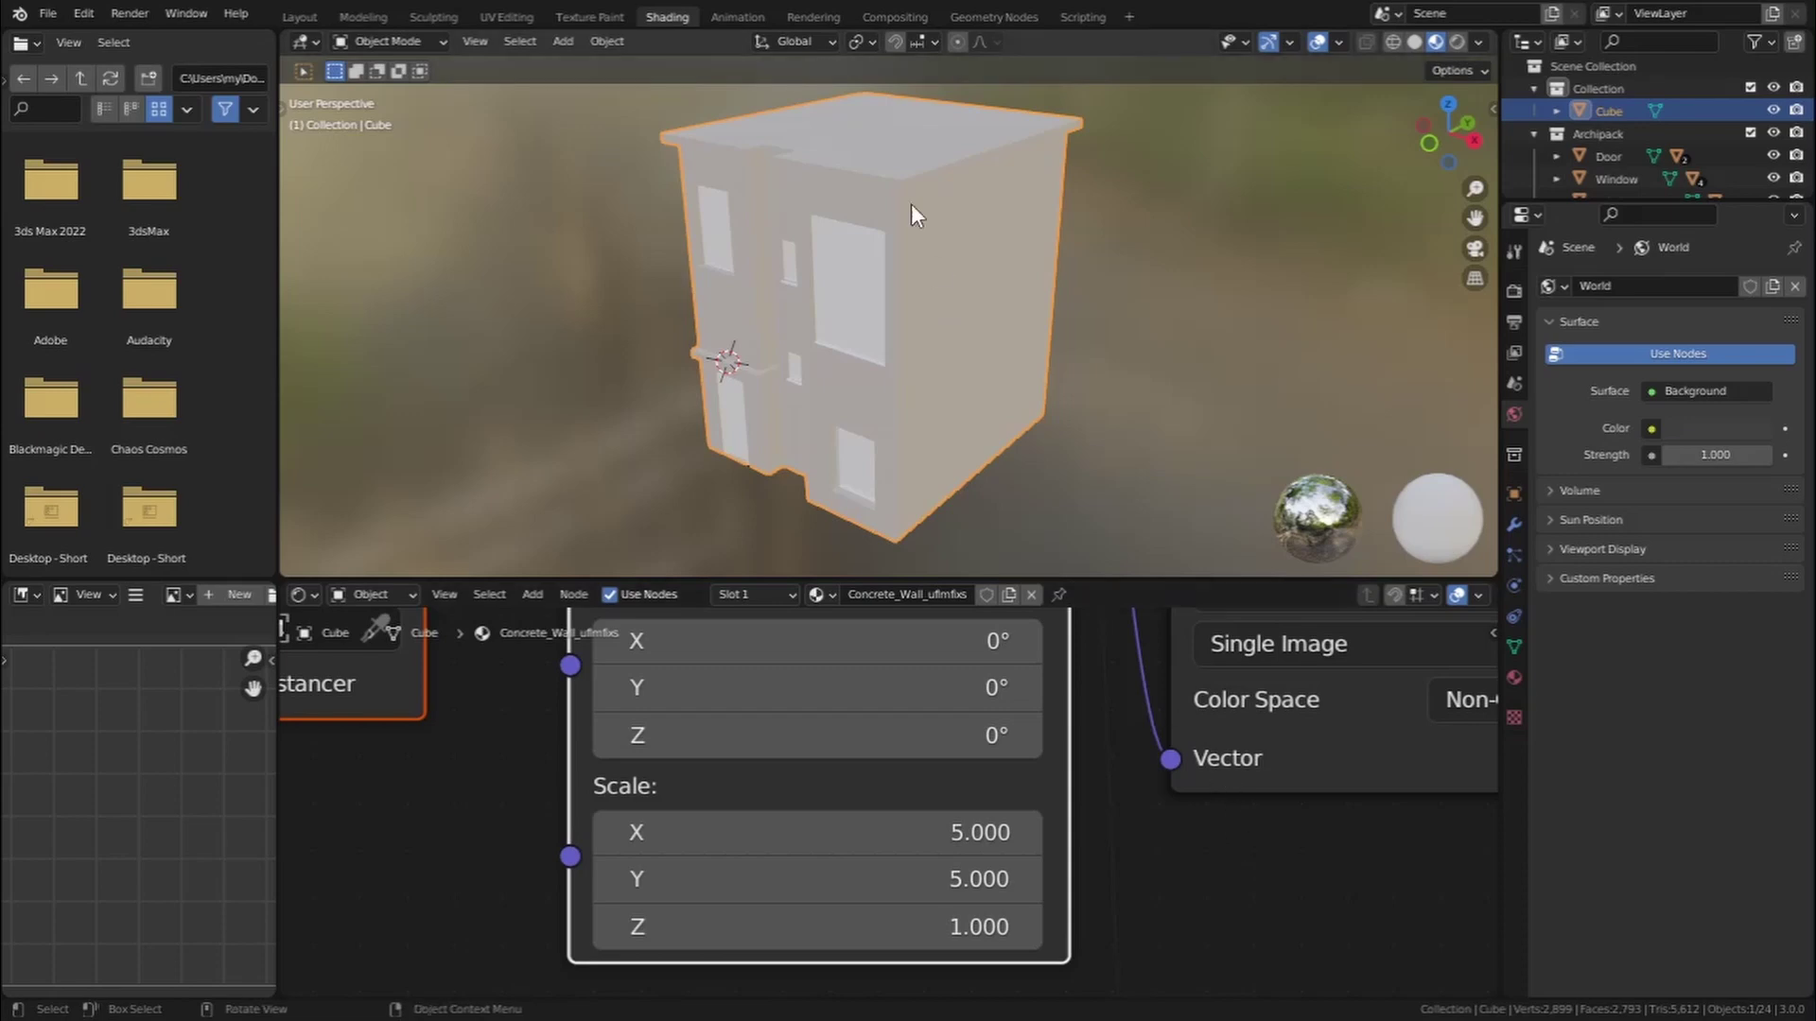
{"action": "scroll", "coordinate": [848, 356], "scroll_direction": "up", "scroll_amount": 5}
{"action": "left_click", "coordinate": [388, 40]}
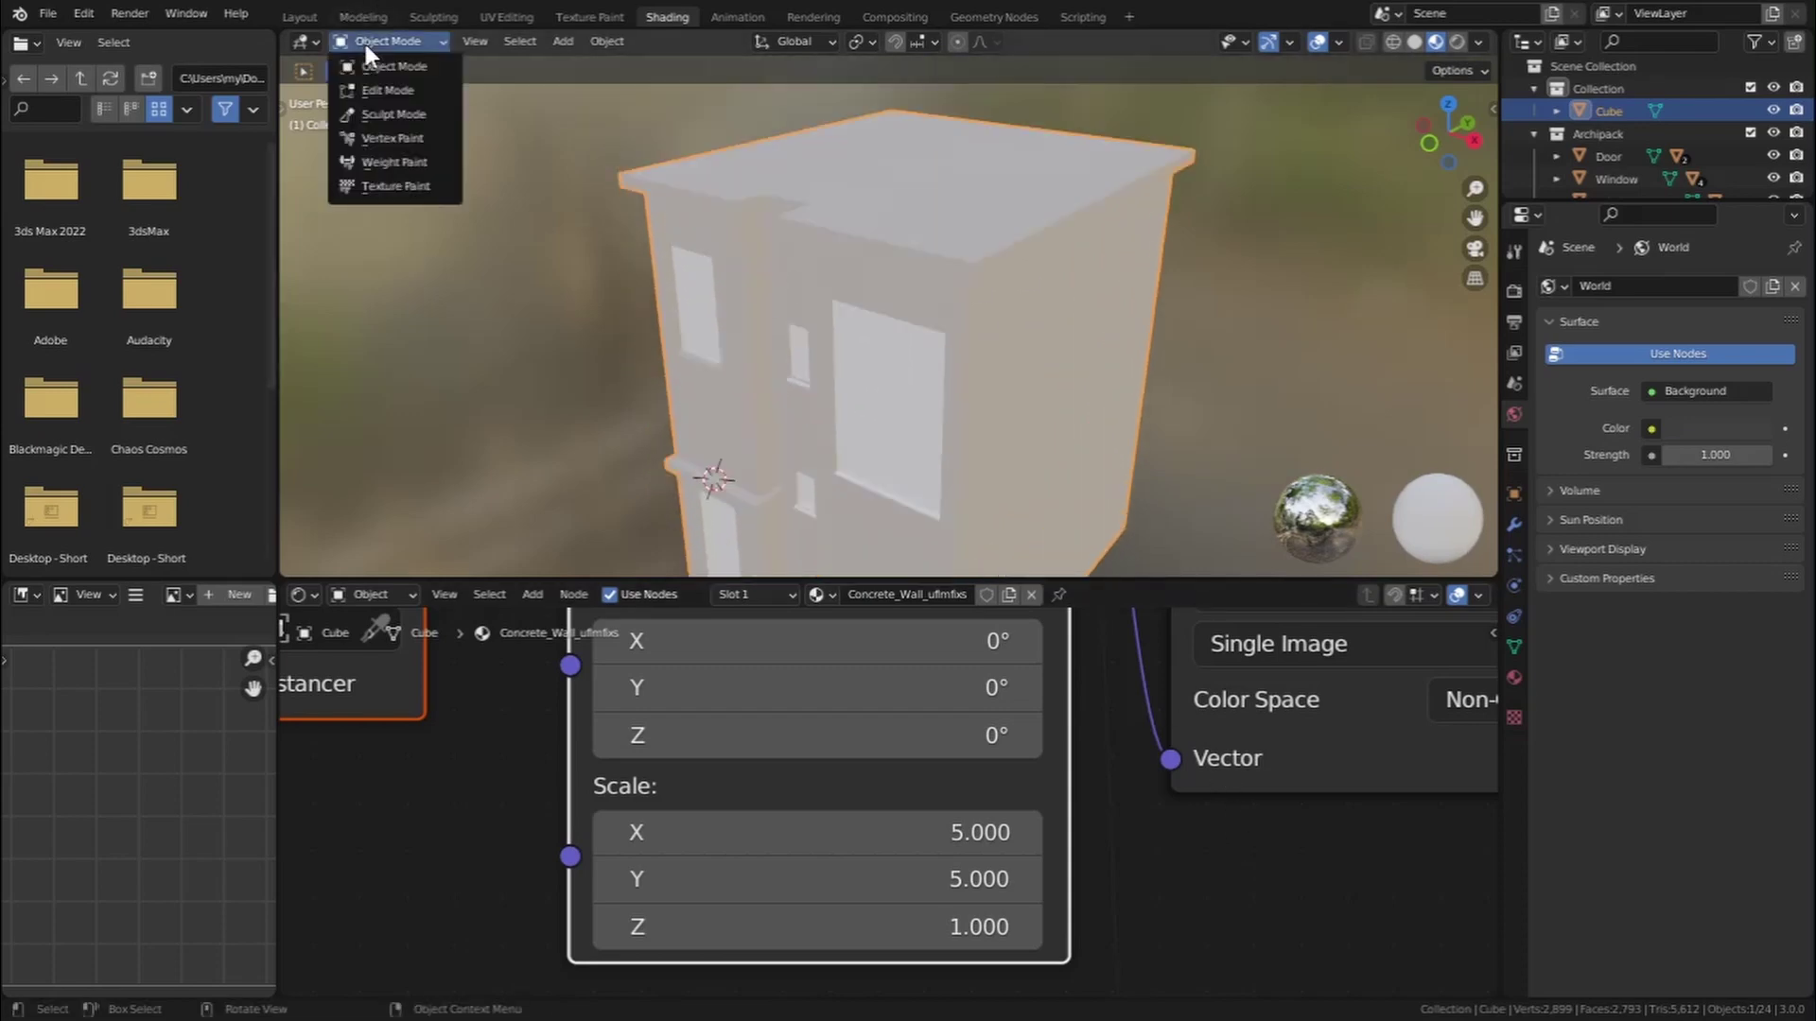
{"action": "left_click", "coordinate": [378, 82]}
{"action": "middle_click_drag", "start_coordinate": [898, 312], "coordinate": [1068, 312]}
{"action": "left_click", "coordinate": [1069, 312]}
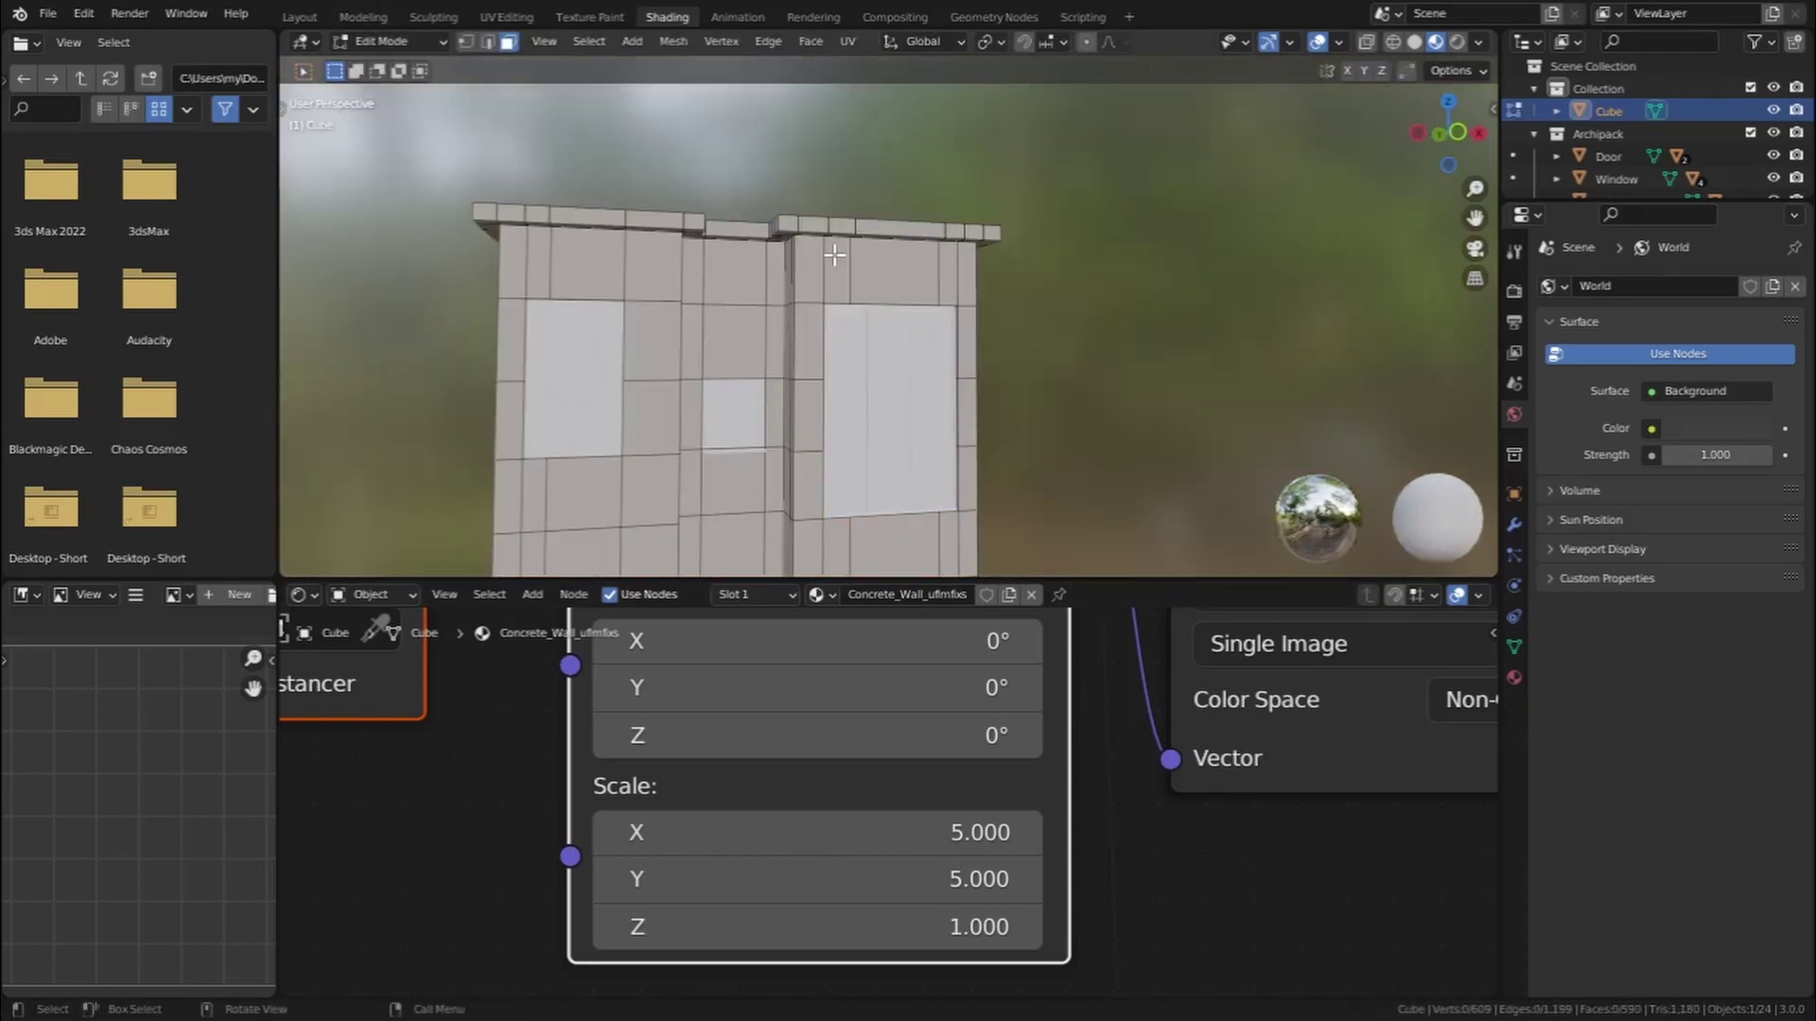
{"action": "scroll", "coordinate": [803, 260], "scroll_direction": "up", "scroll_amount": 2}
{"action": "left_click", "coordinate": [797, 260]}
{"action": "middle_click_drag", "start_coordinate": [882, 462], "coordinate": [820, 224], "text": "shift"}
{"action": "left_click", "coordinate": [764, 556], "text": "ctrl"}
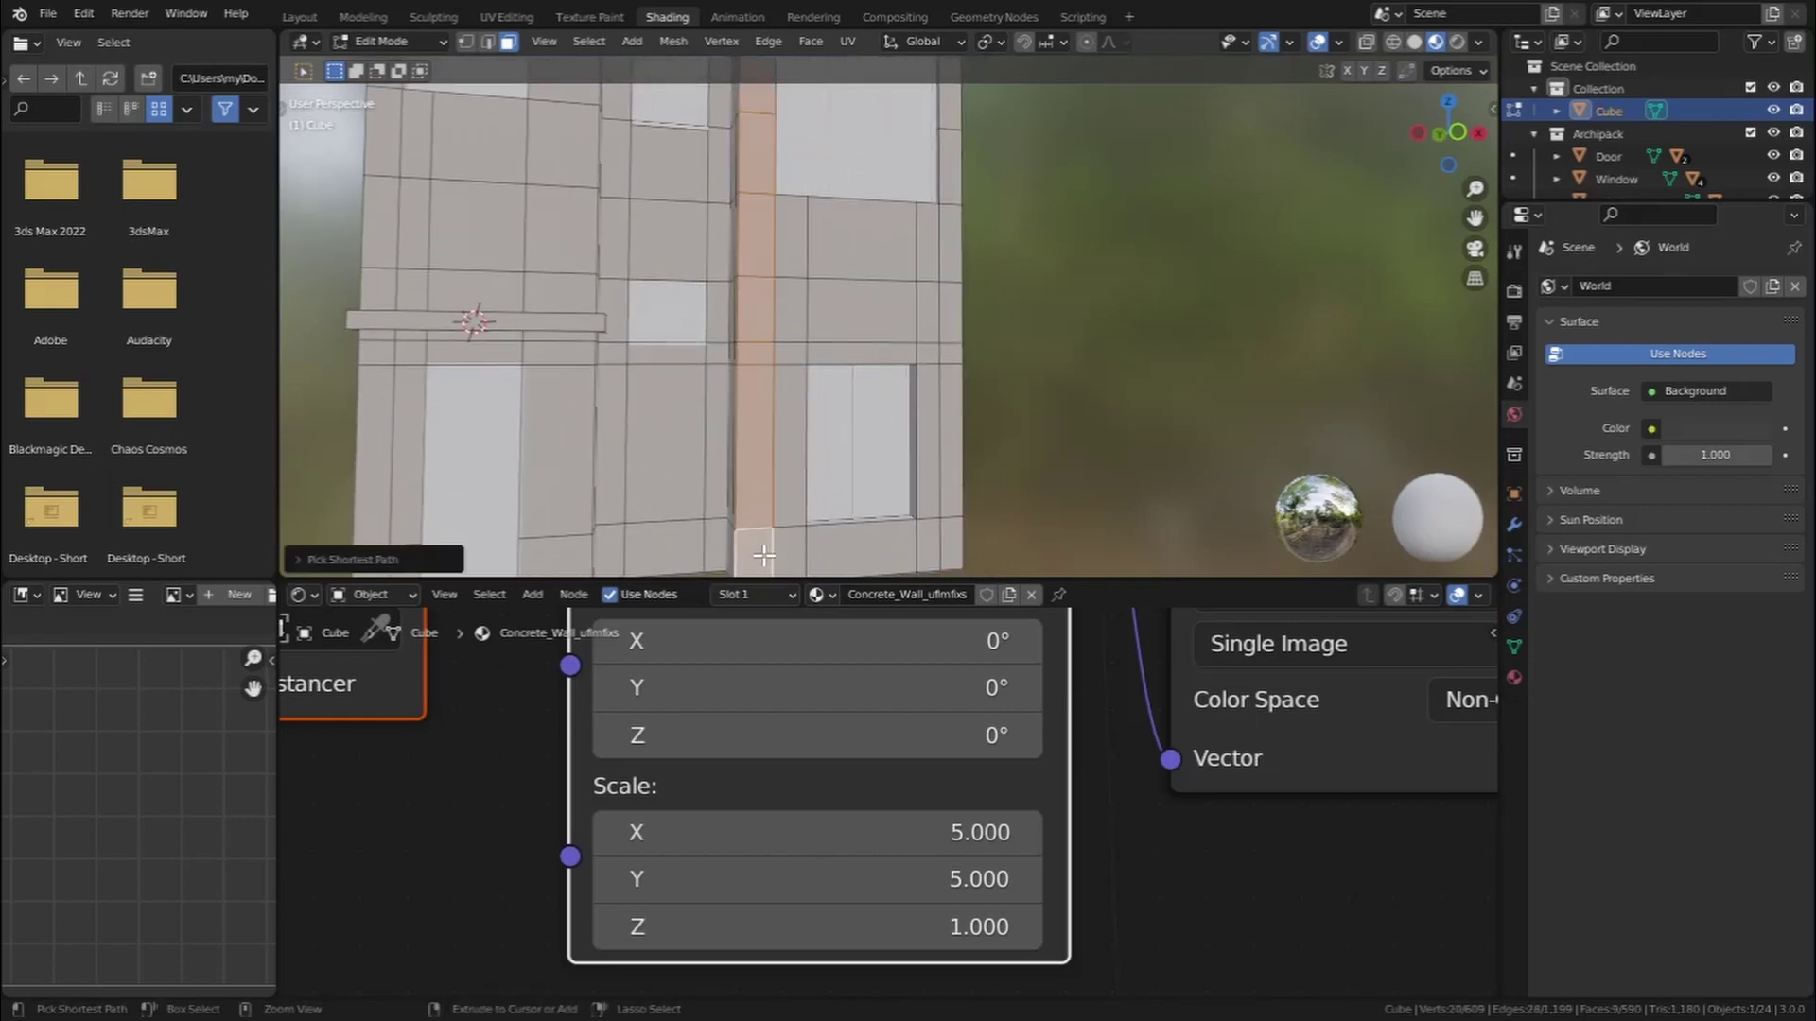
Extend the face selection to all front wall faces around both windows of the projecting block
{"action": "left_click", "coordinate": [954, 547], "text": "ctrl"}
{"action": "left_click", "coordinate": [949, 271], "text": "ctrl"}
{"action": "left_click", "coordinate": [928, 248], "text": "ctrl"}
{"action": "left_click", "coordinate": [859, 352], "text": "ctrl"}
{"action": "middle_click_drag", "start_coordinate": [944, 128], "coordinate": [856, 473], "text": "shift"}
{"action": "left_click", "coordinate": [856, 478], "text": "ctrl"}
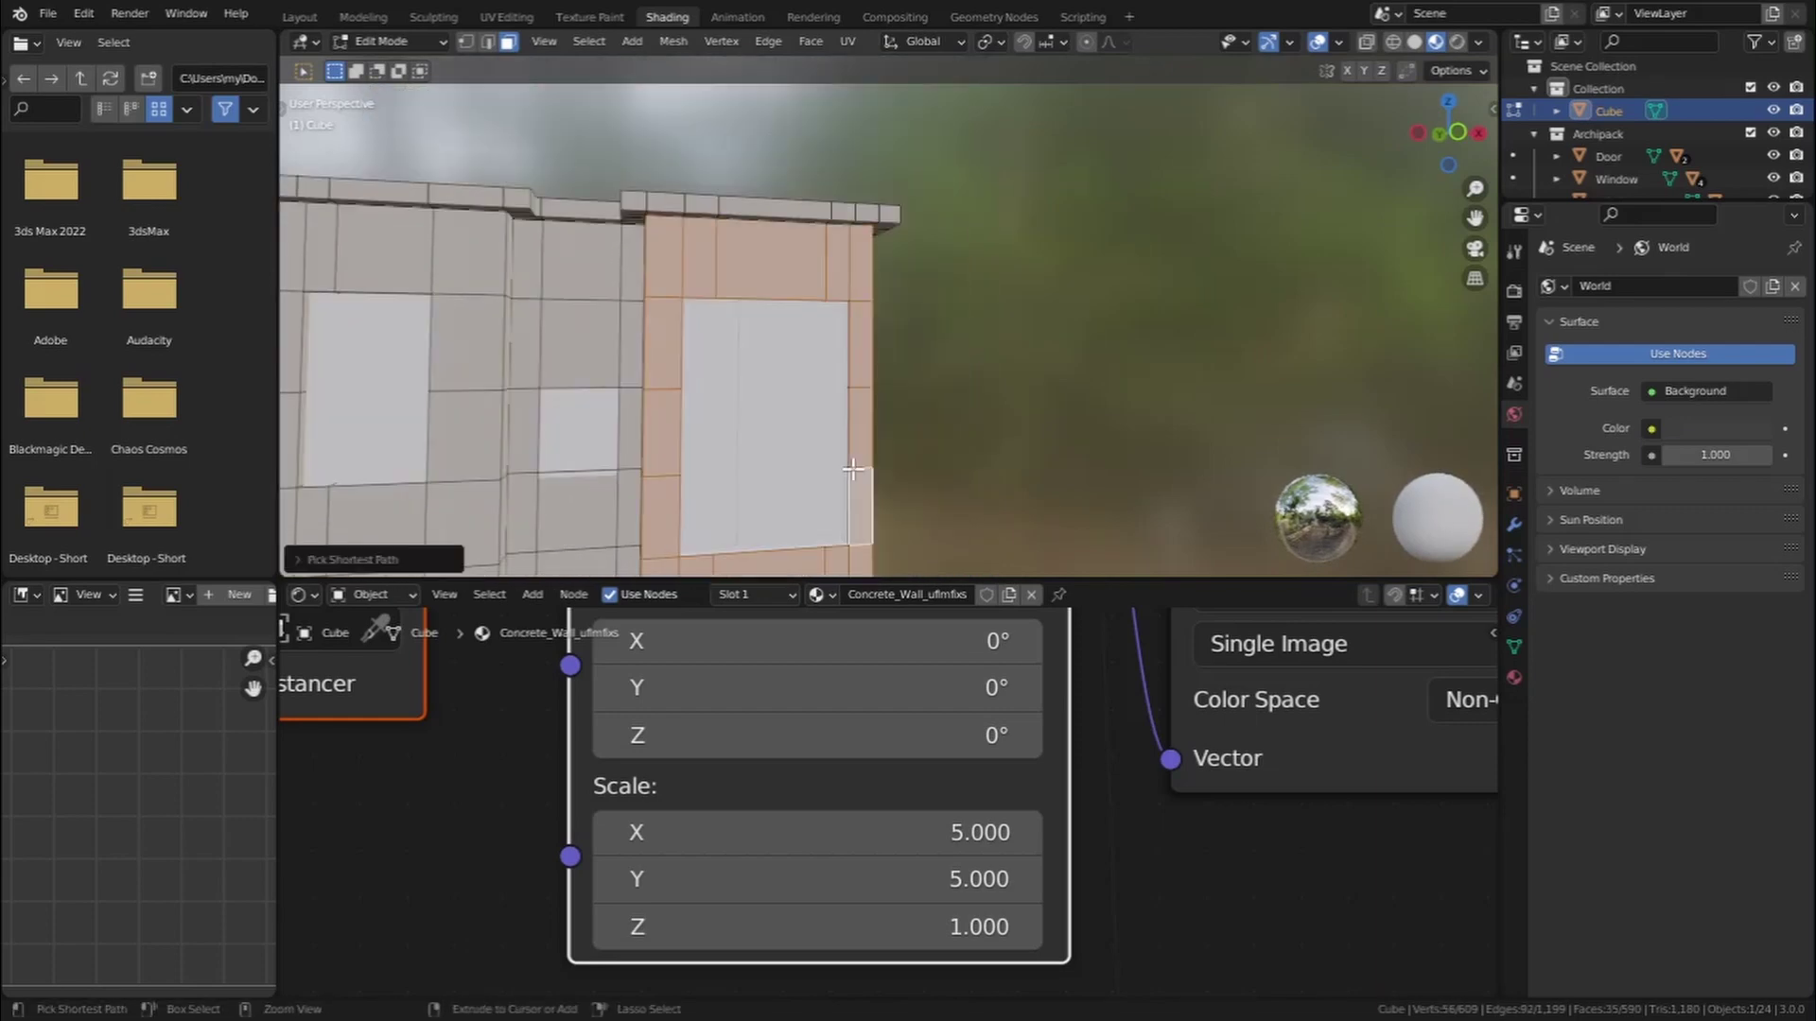
Add a second material slot with the Dark_Brick_ueyiedno material and assign it to the selected faces
{"action": "left_click", "coordinate": [1514, 677]}
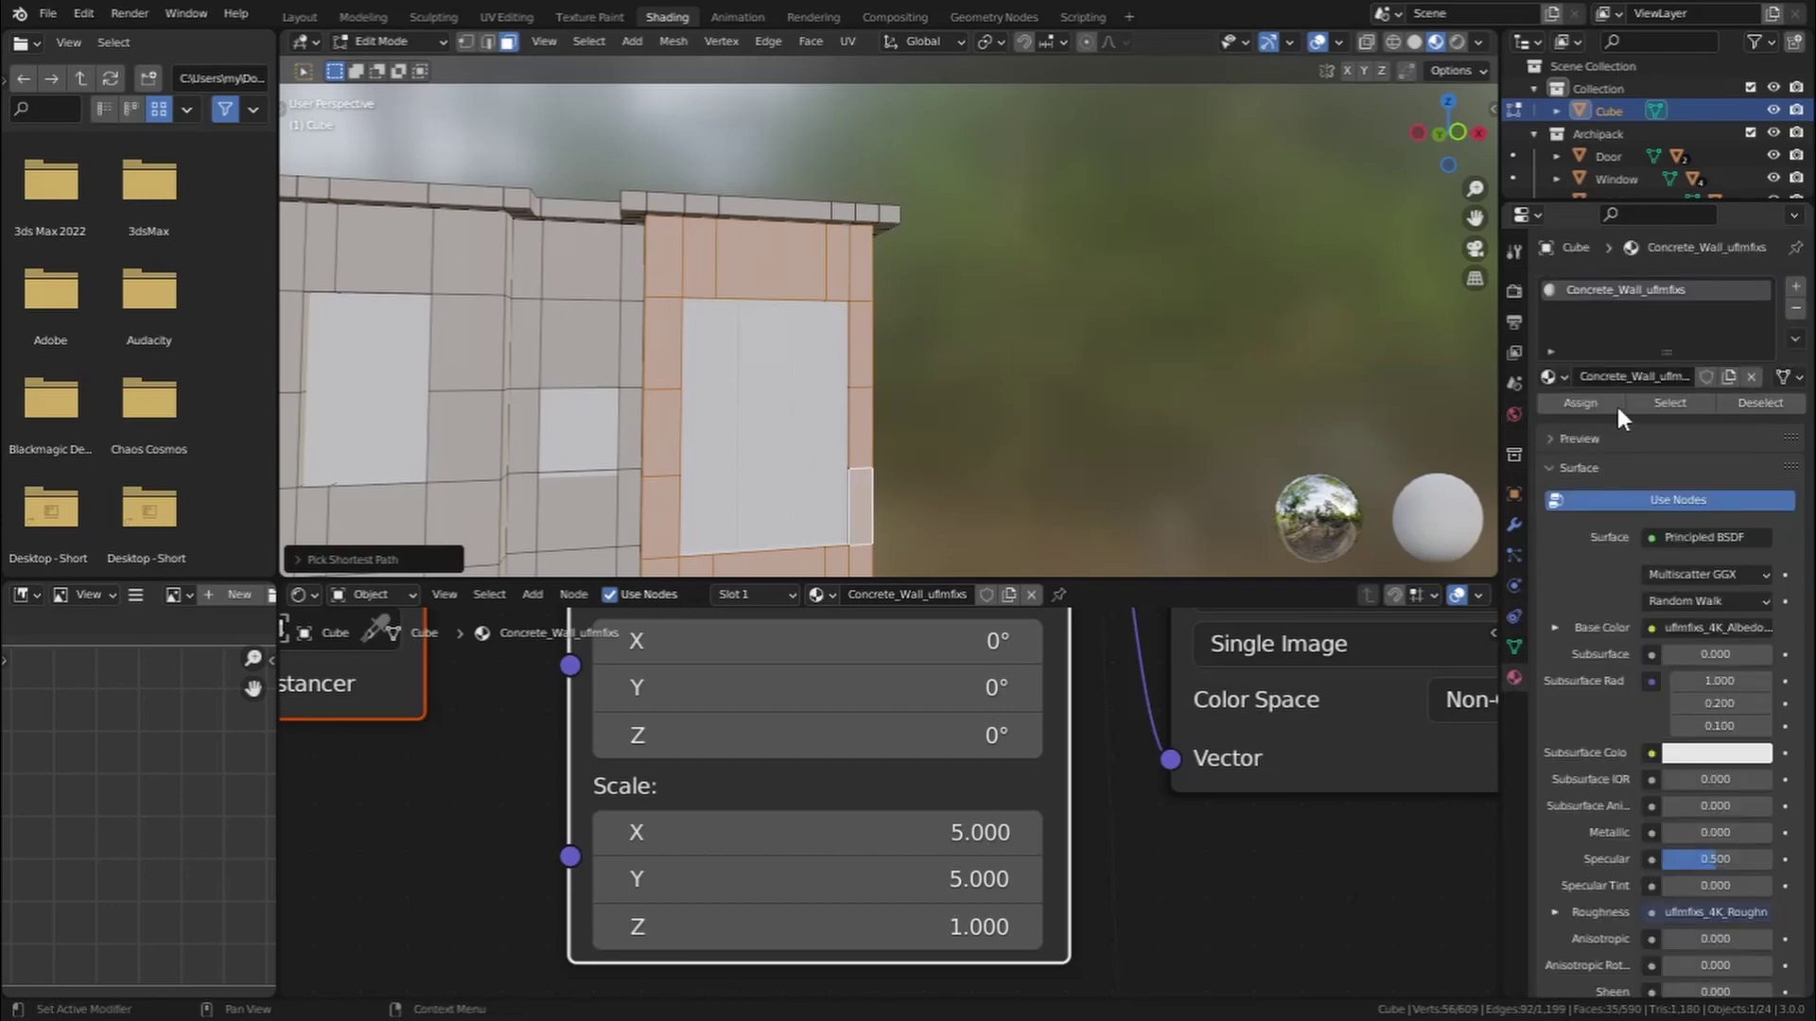
{"action": "left_click", "coordinate": [1794, 287]}
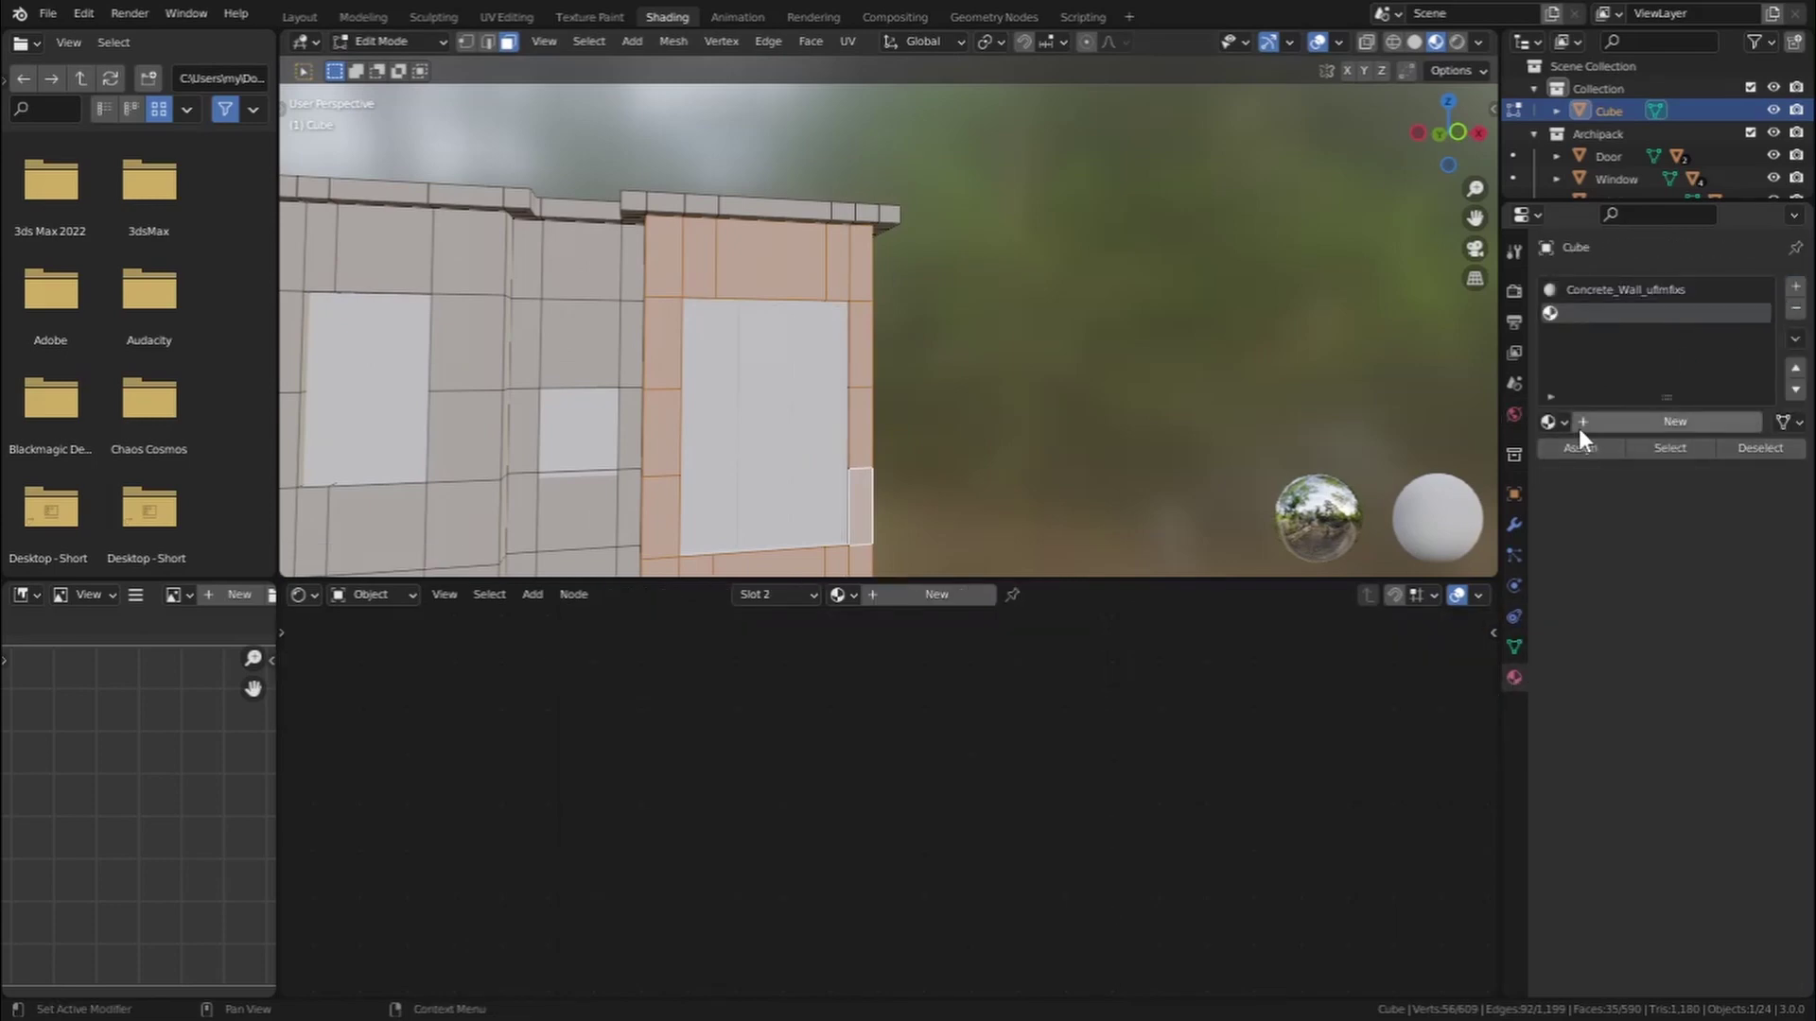
{"action": "left_click", "coordinate": [1625, 423]}
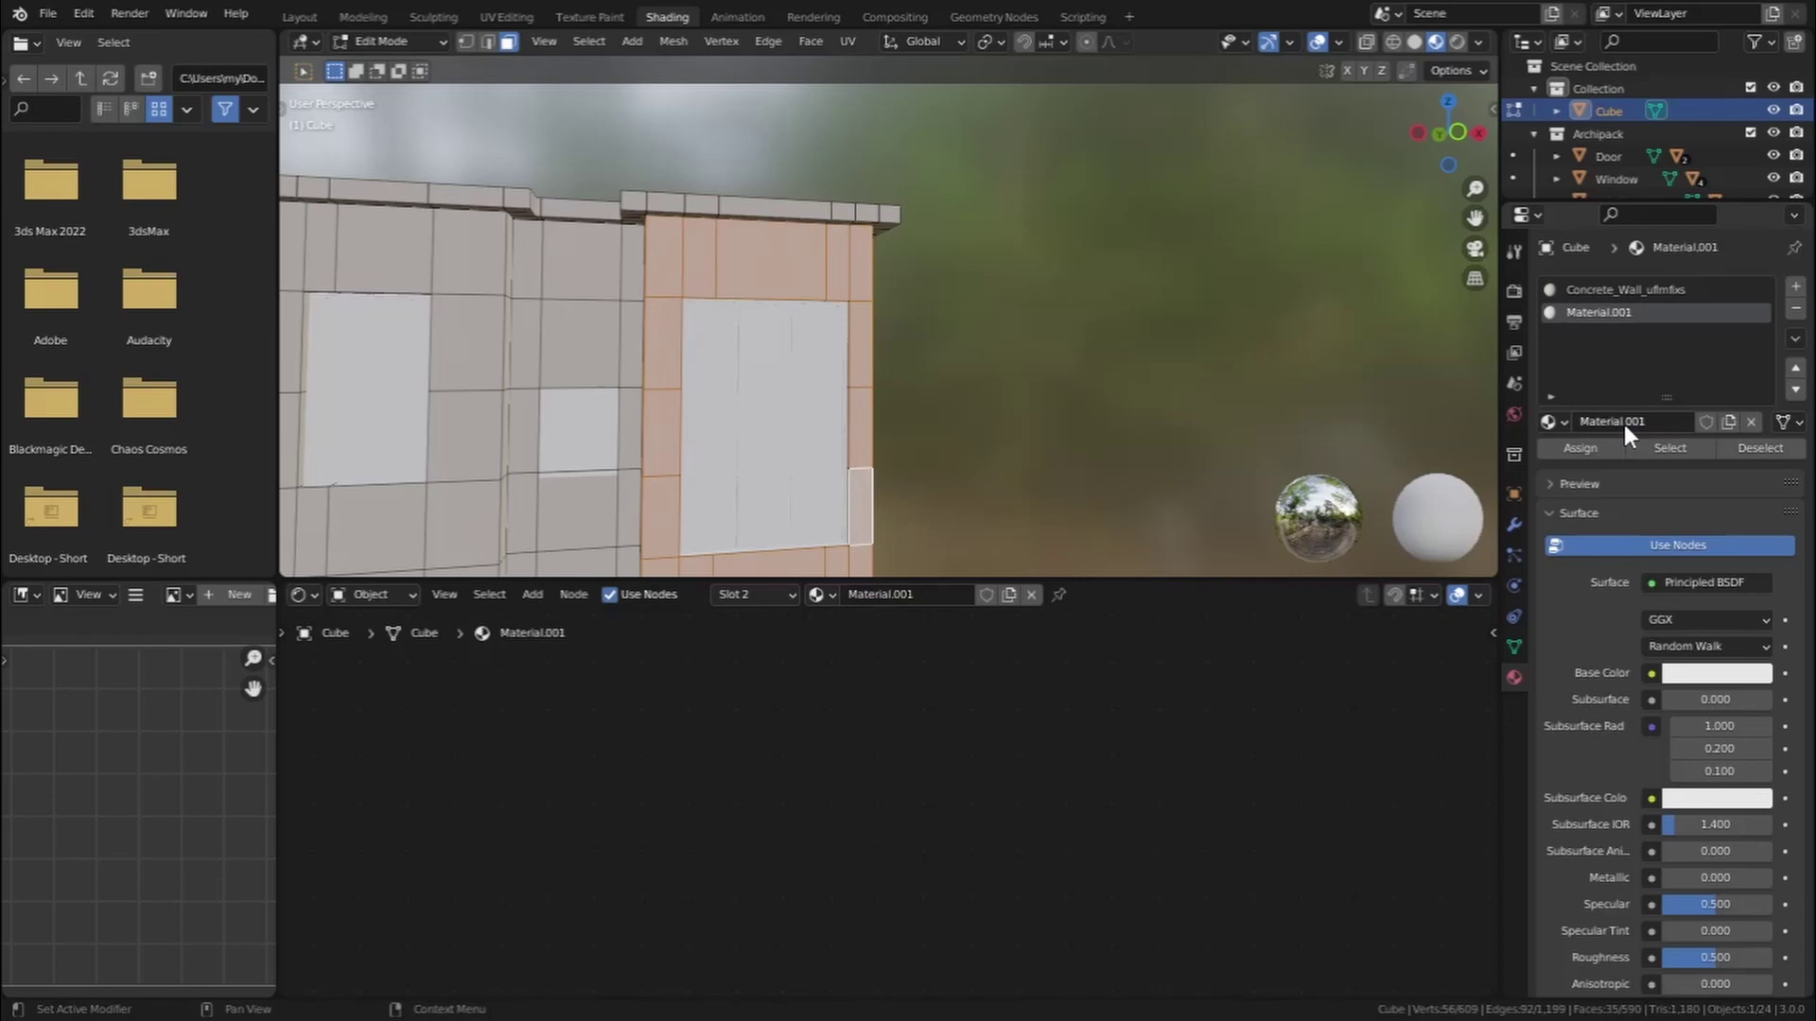
{"action": "left_click", "coordinate": [1554, 422]}
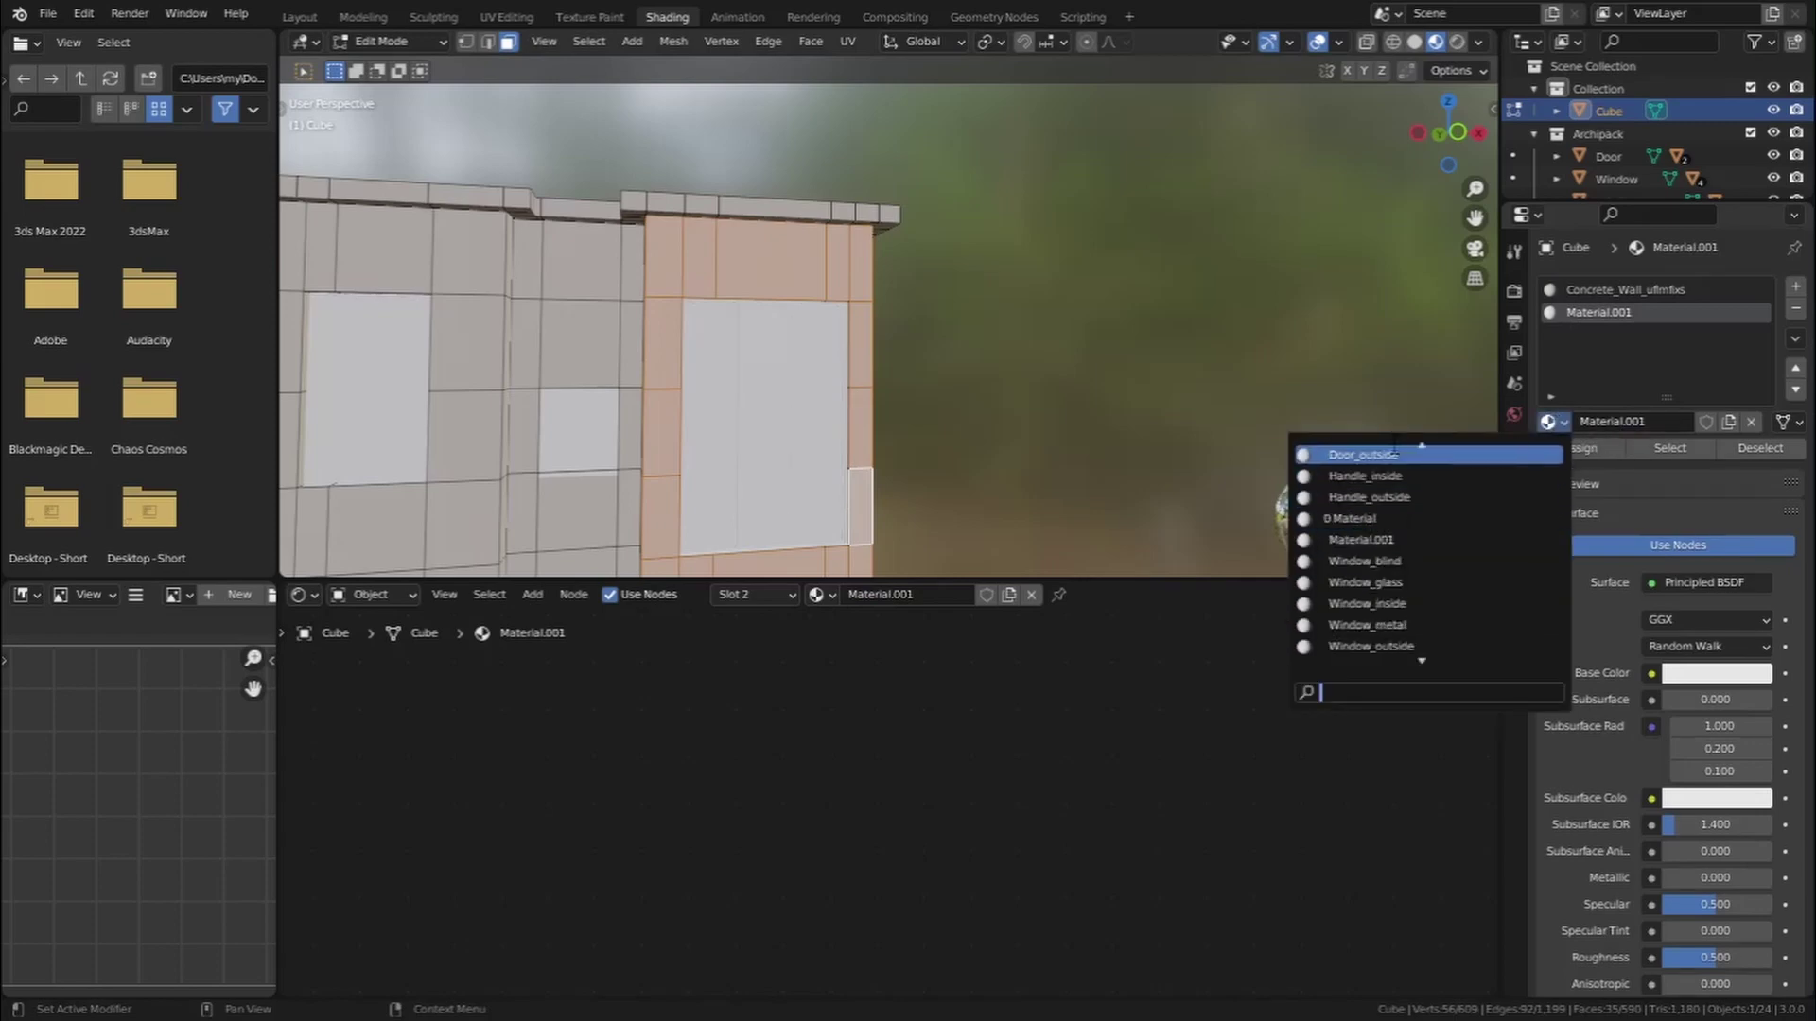
{"action": "scroll", "coordinate": [1395, 441], "scroll_direction": "up", "scroll_amount": 6}
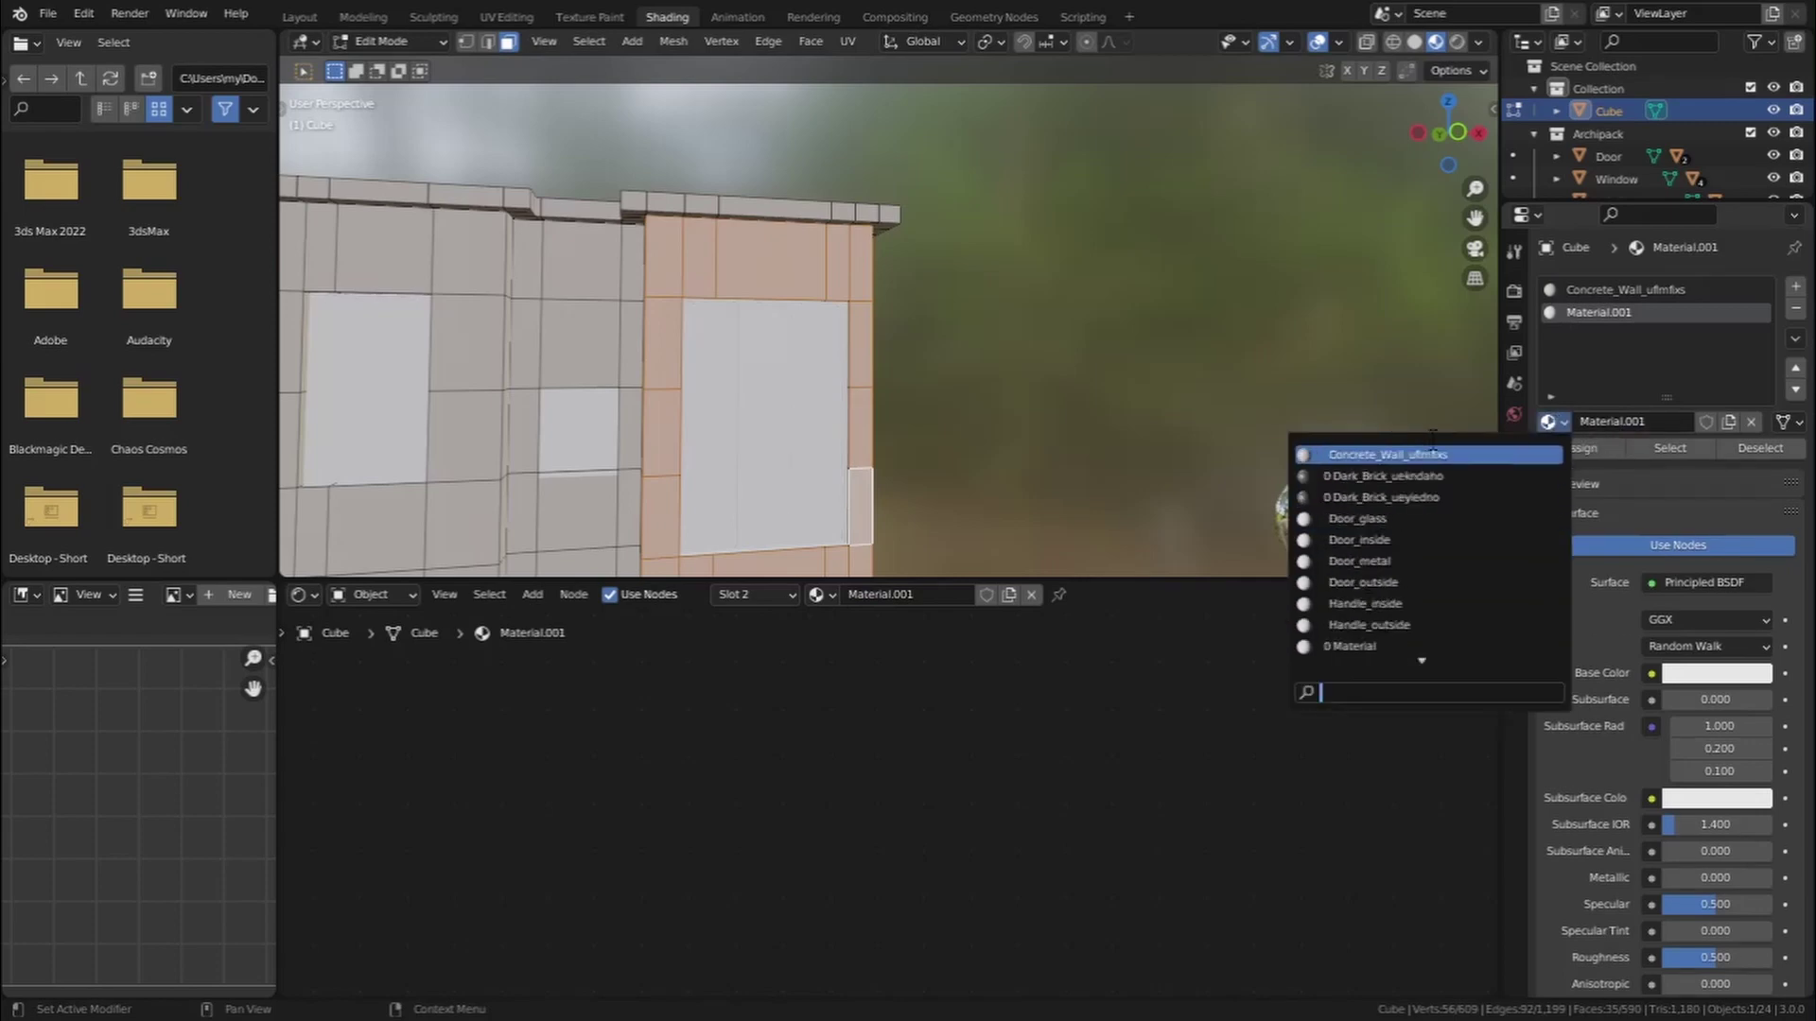
{"action": "left_click", "coordinate": [1430, 499]}
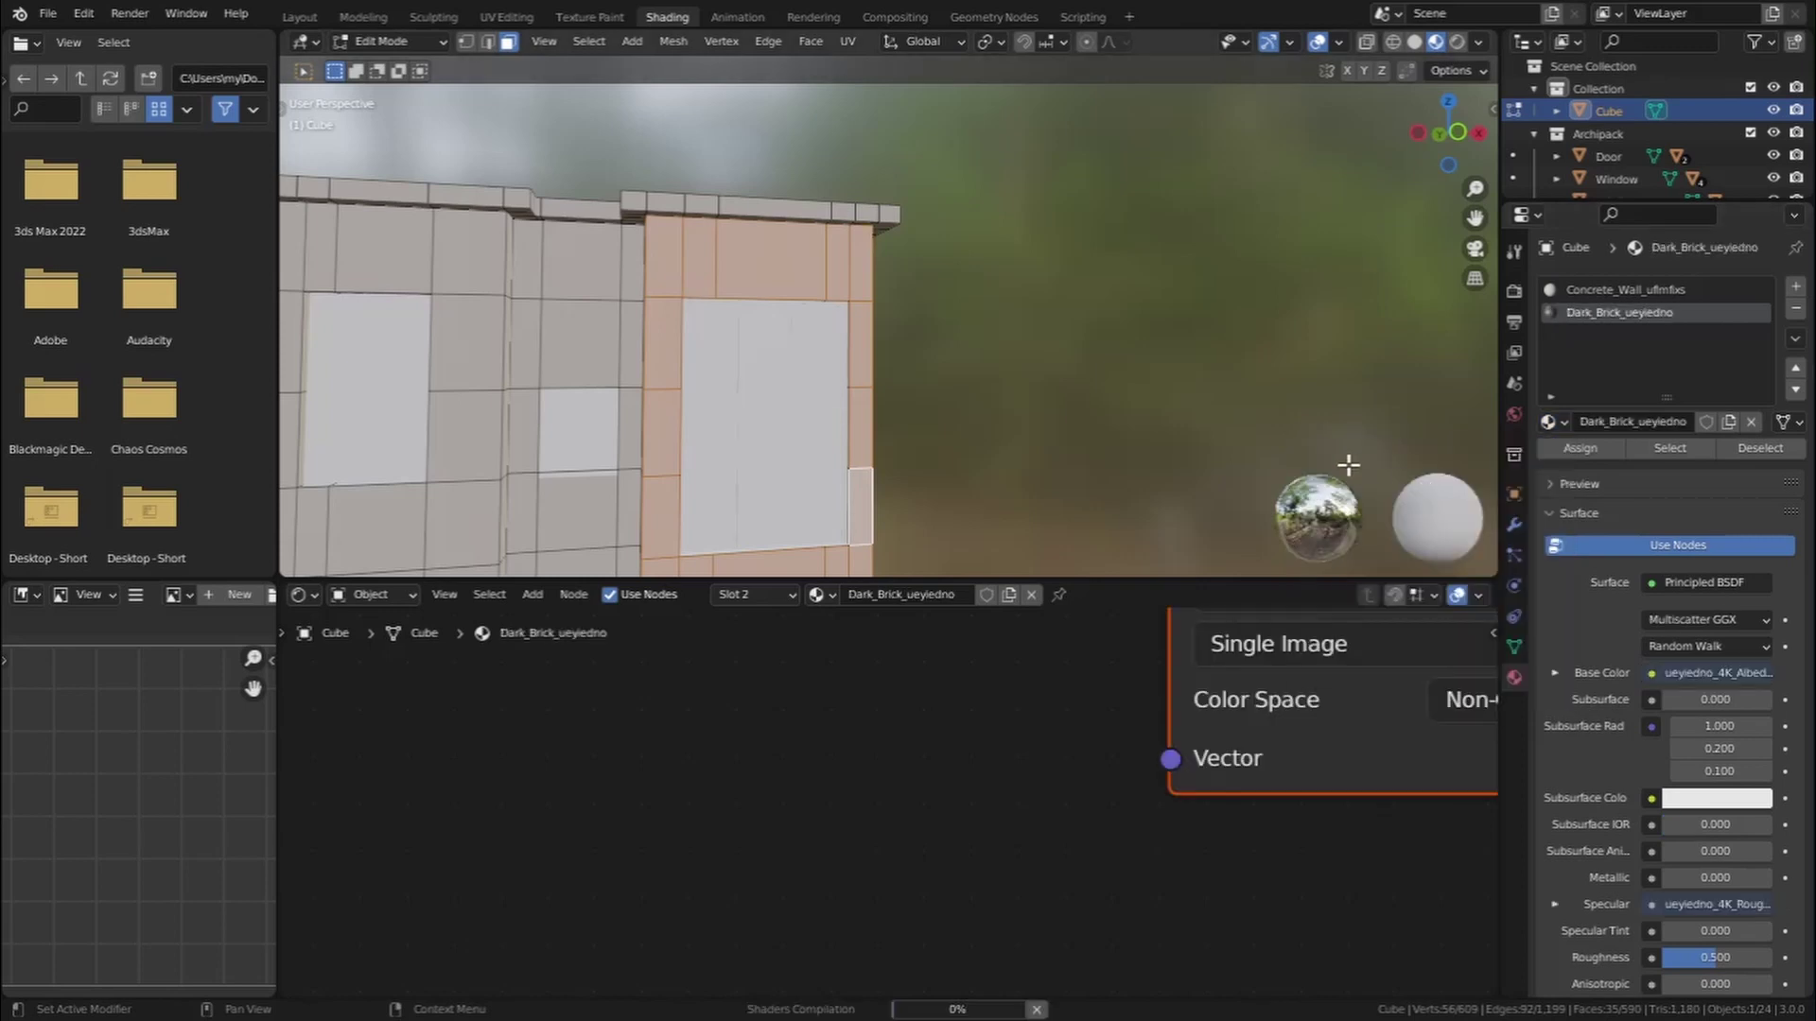
{"action": "left_click", "coordinate": [1598, 450]}
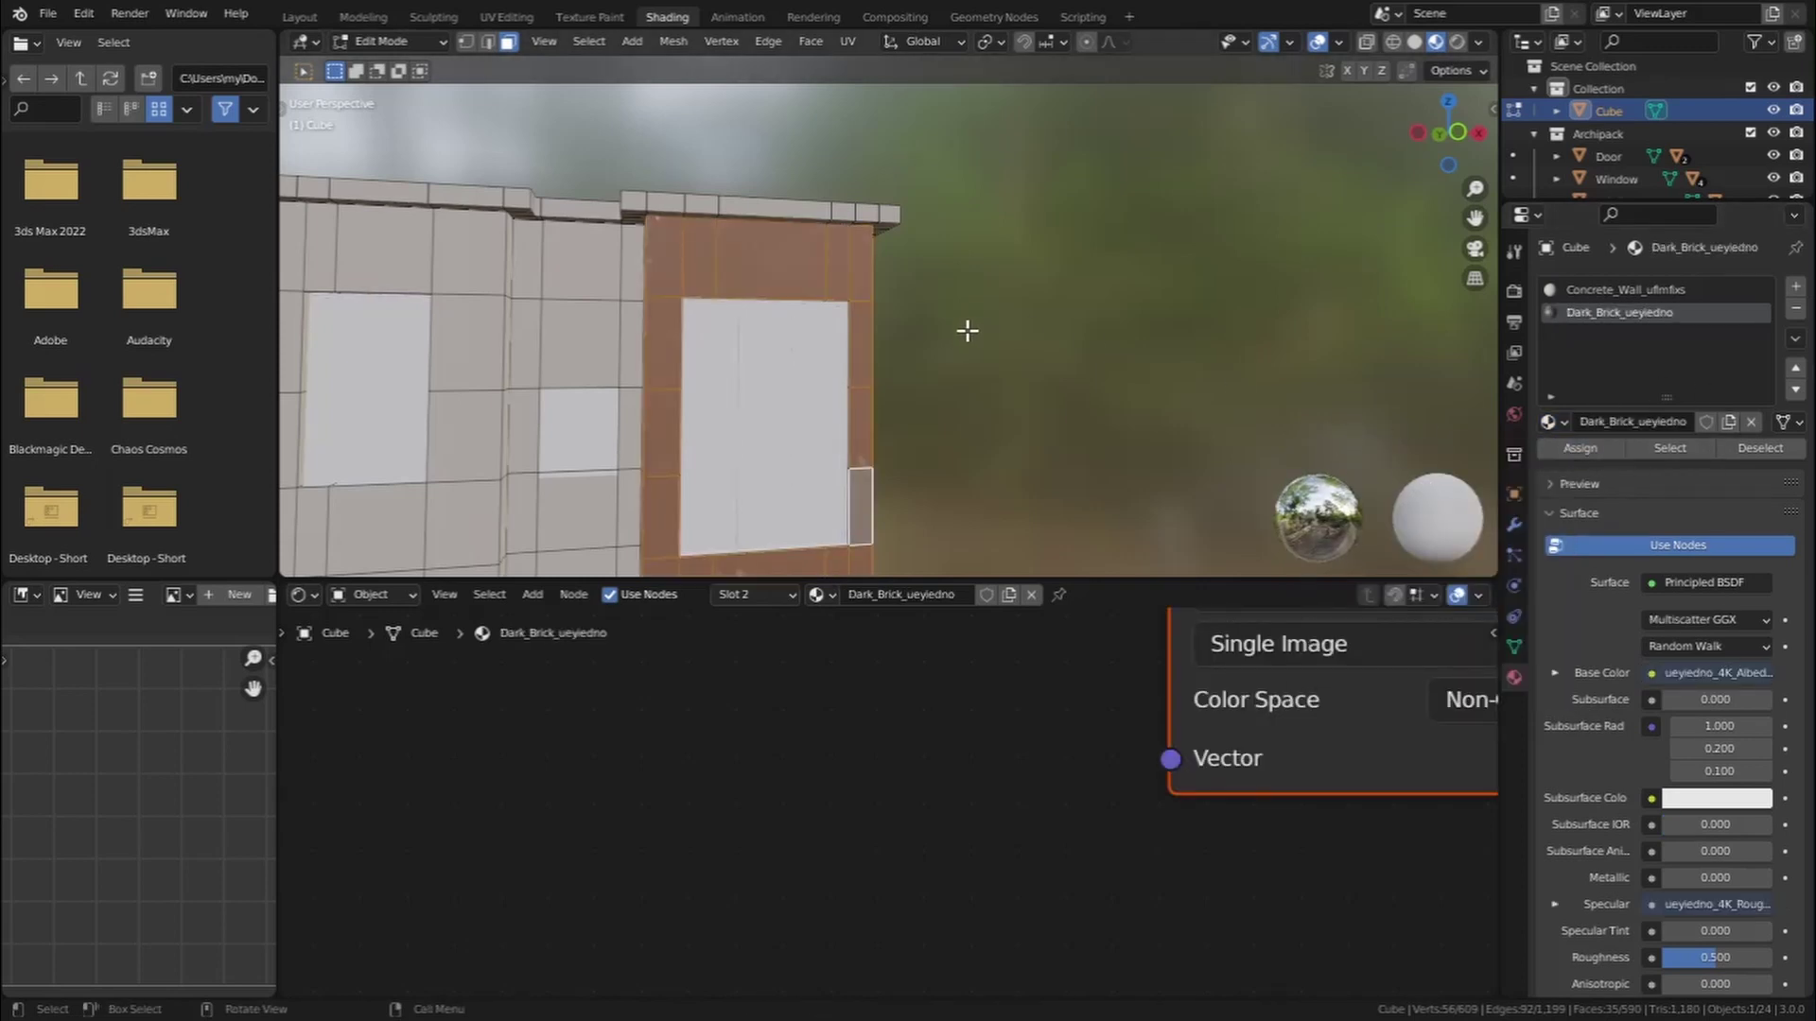
Unwrap the selected dark brick faces with Smart UV Project
{"action": "middle_click_drag", "start_coordinate": [964, 328], "coordinate": [931, 374]}
{"action": "left_click", "coordinate": [849, 41]}
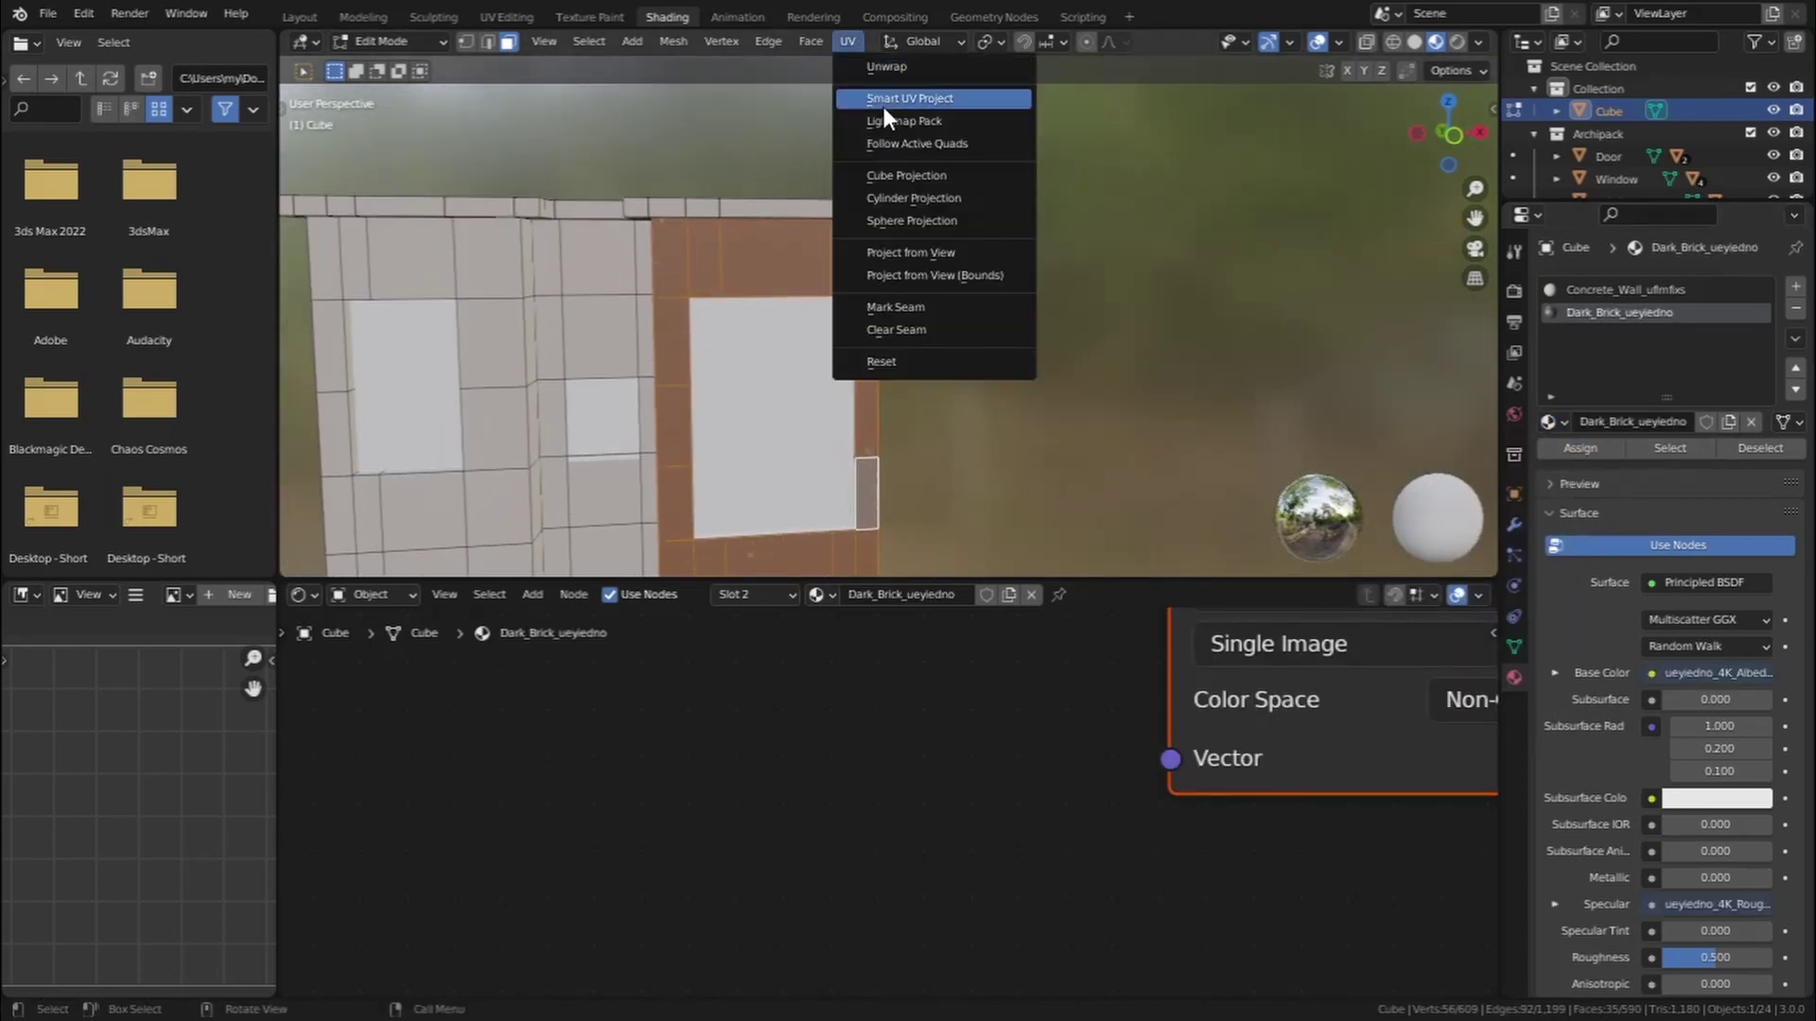
{"action": "left_click", "coordinate": [889, 92]}
{"action": "left_click", "coordinate": [931, 275]}
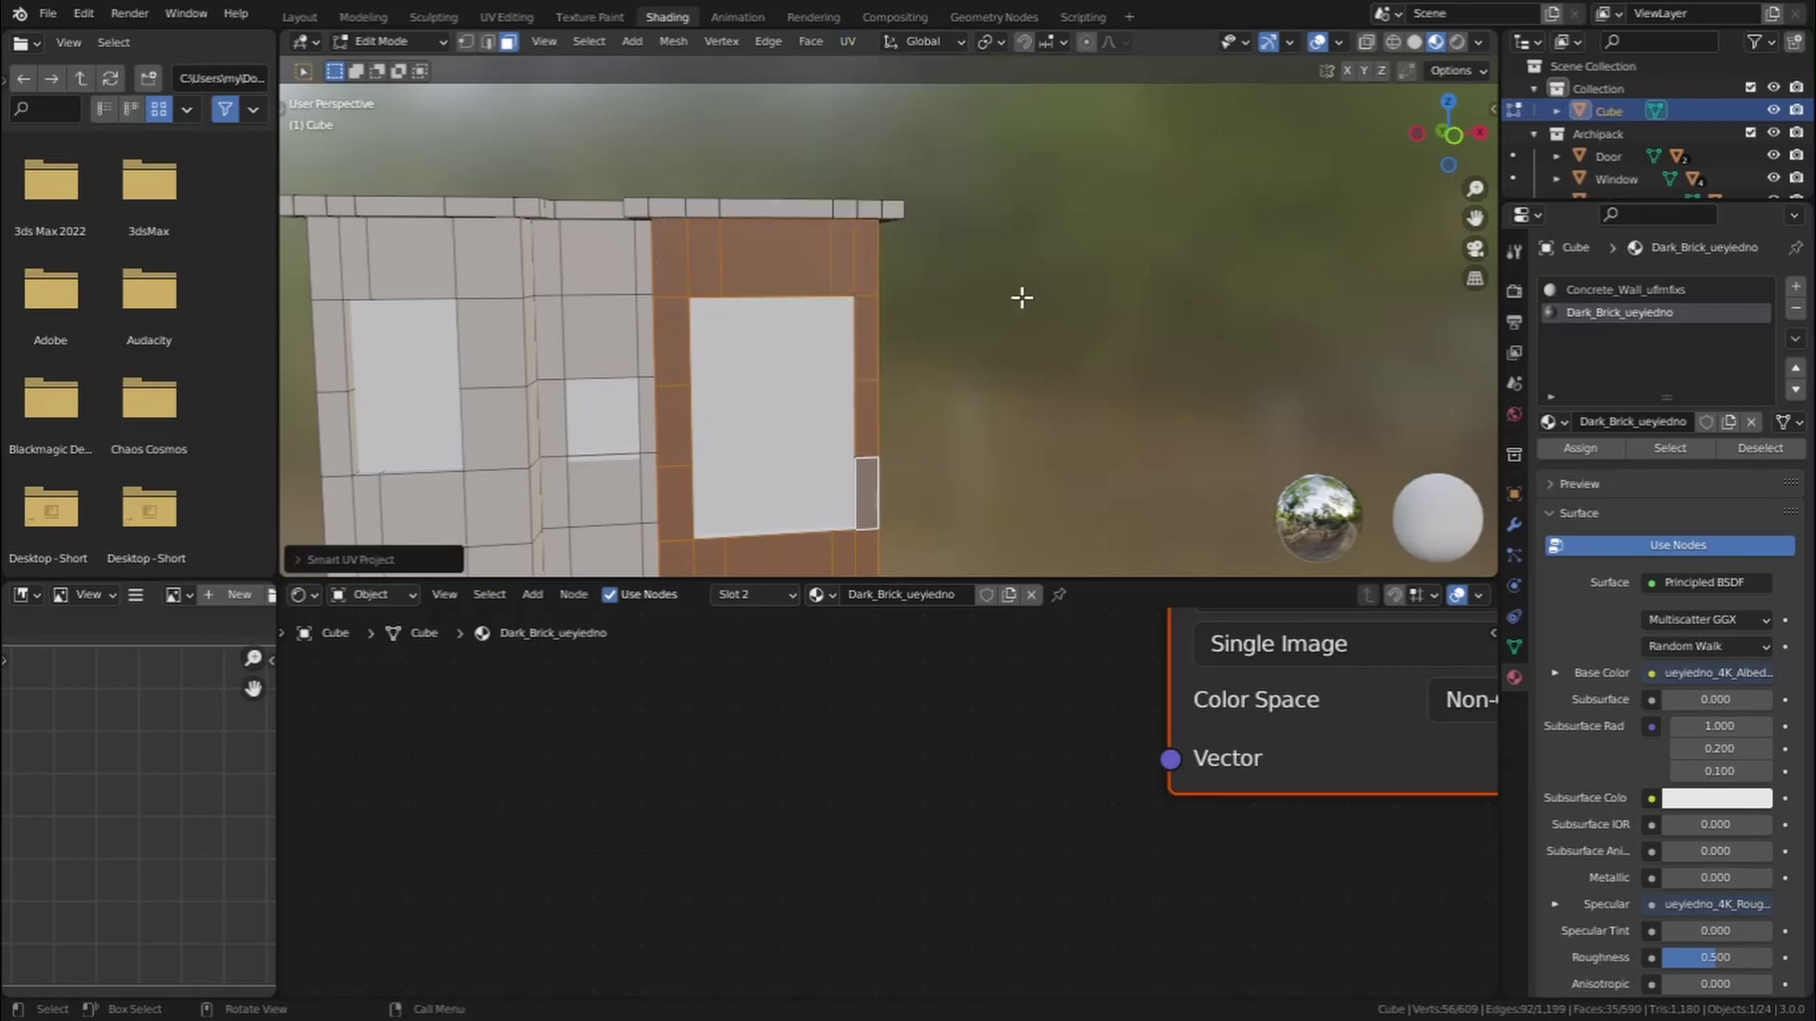
Turn off the viewport overlays and return to Object Mode
{"action": "left_click", "coordinate": [1310, 39]}
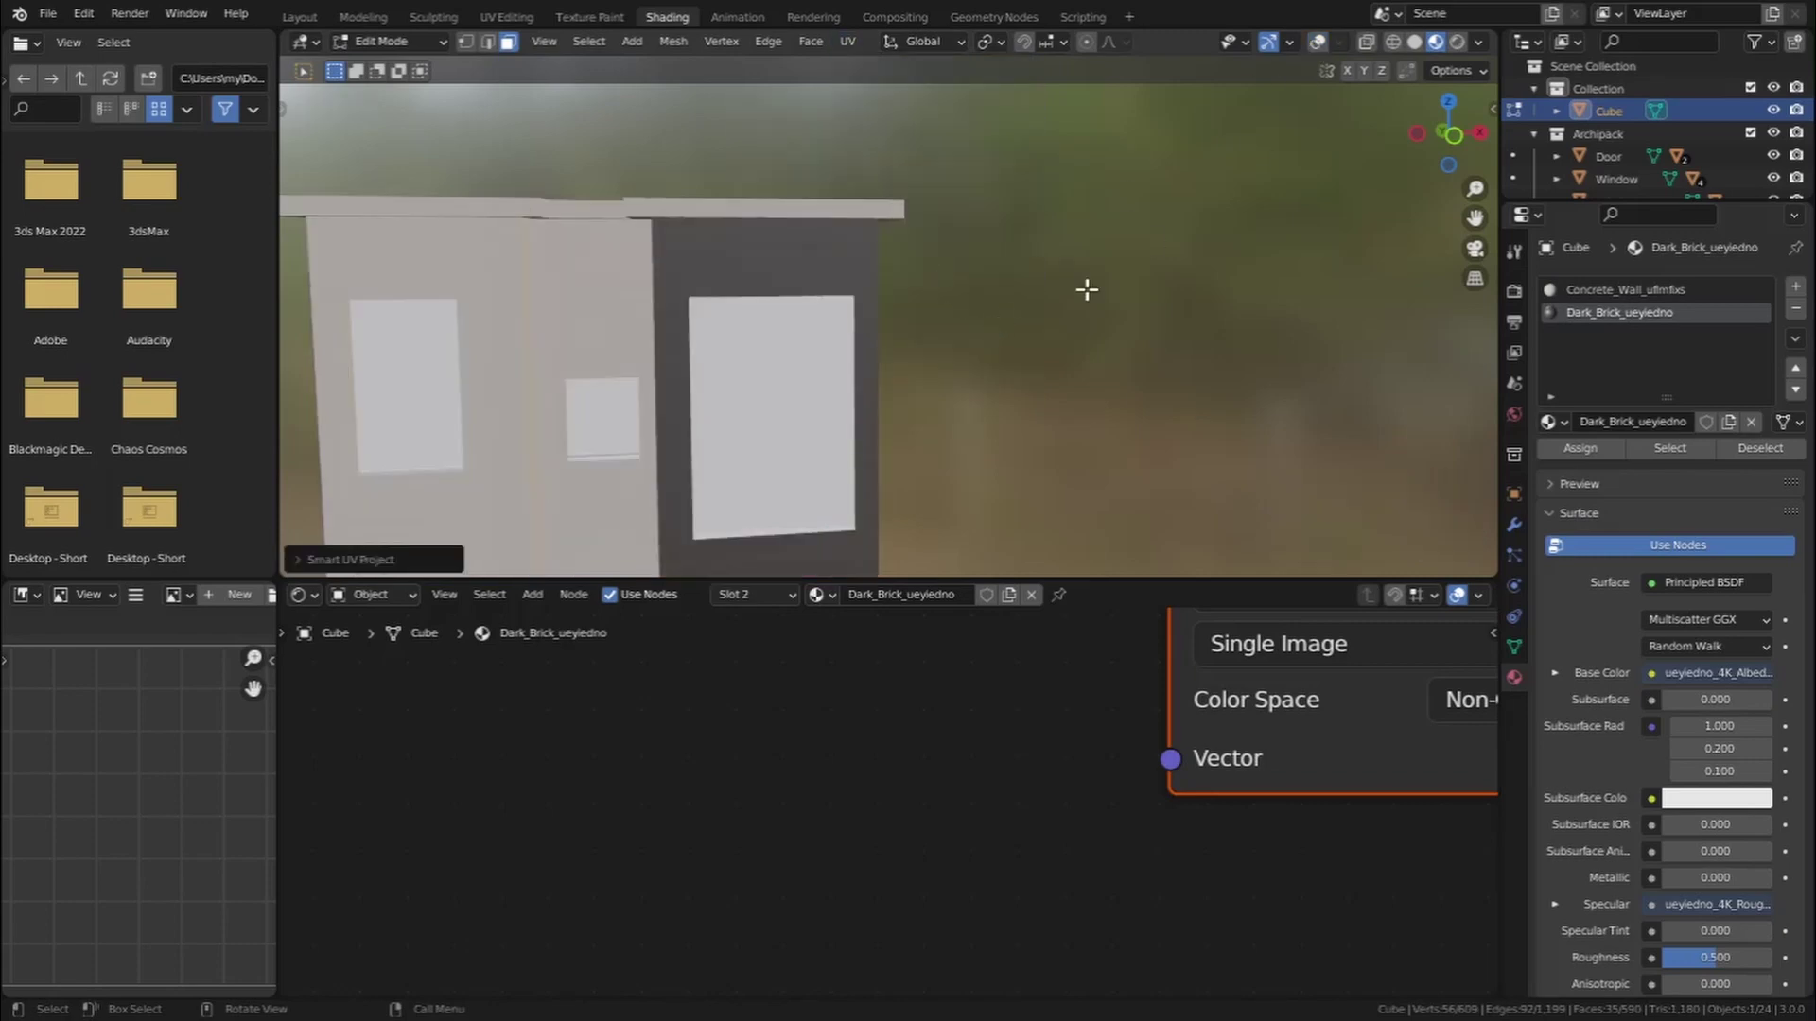
{"action": "left_click", "coordinate": [422, 40]}
{"action": "left_click", "coordinate": [395, 67]}
{"action": "scroll", "coordinate": [938, 411], "scroll_direction": "up", "scroll_amount": 3}
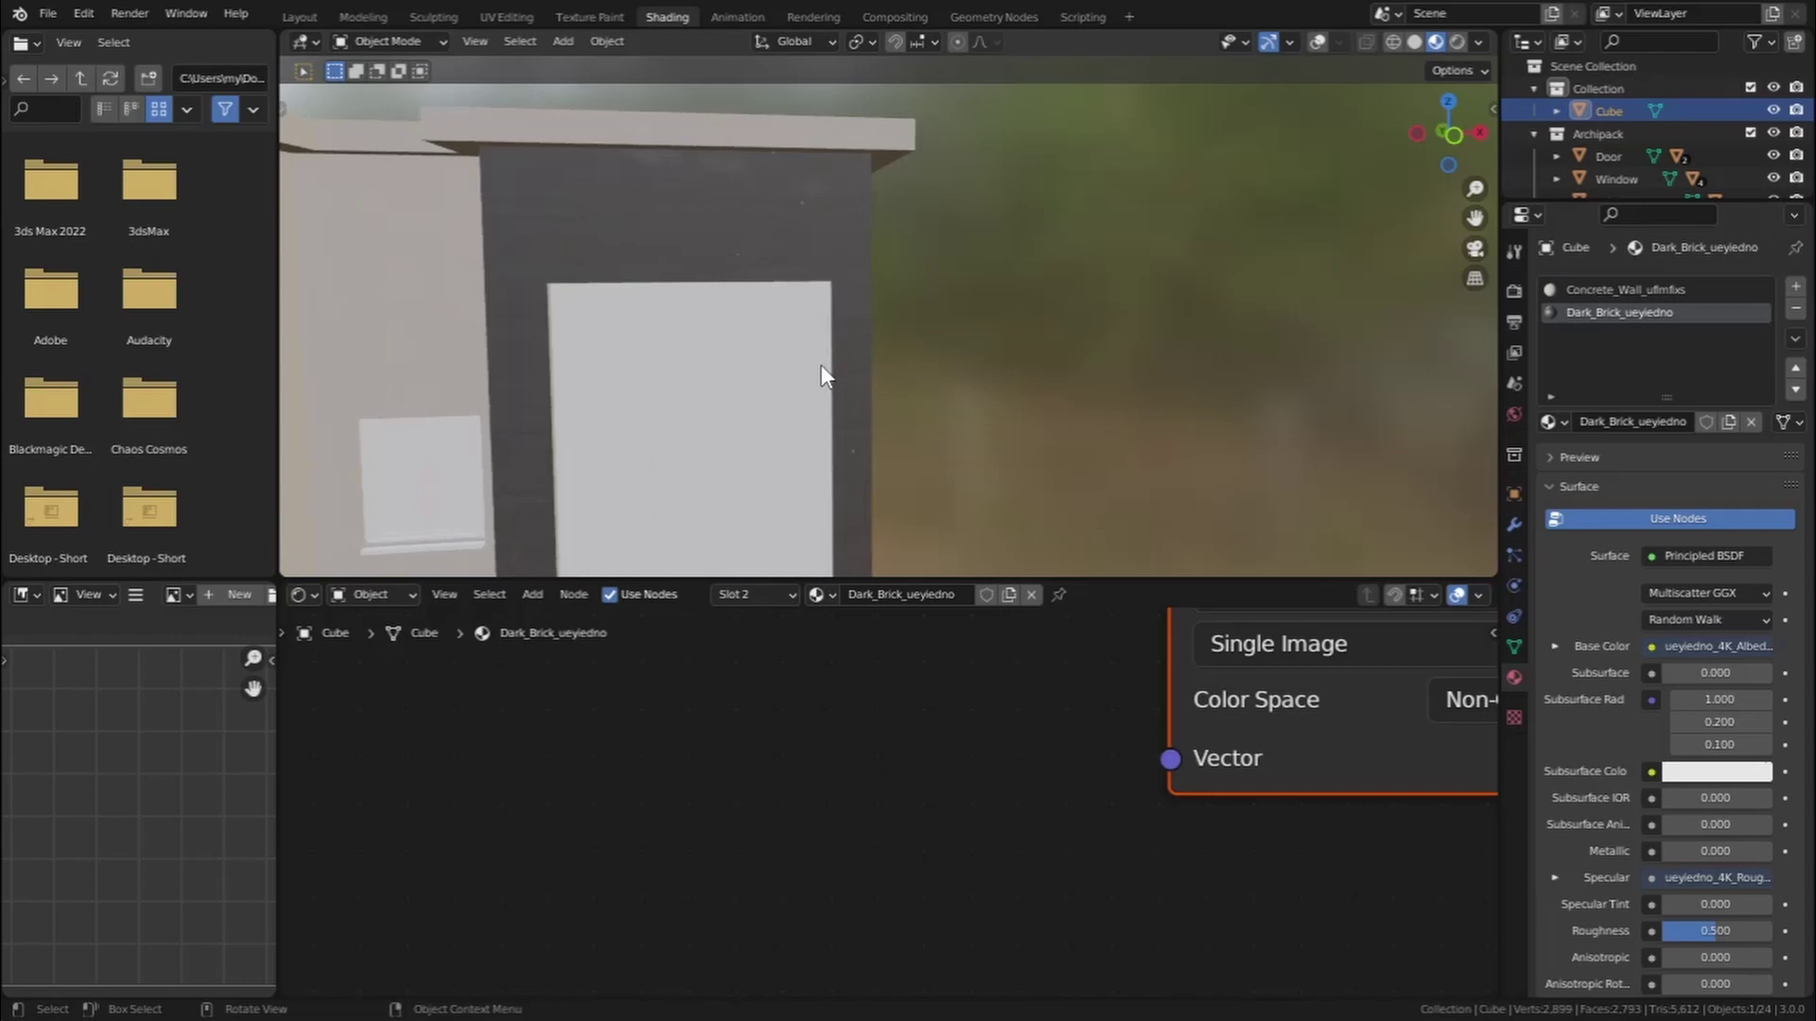
{"action": "scroll", "coordinate": [1008, 407], "scroll_direction": "up", "scroll_amount": 2}
In the dark brick material, reconnect the Bump output to the Principled BSDF's Normal input and the roughness texture to its Roughness input
{"action": "scroll", "coordinate": [1011, 713], "scroll_direction": "down", "scroll_amount": 7}
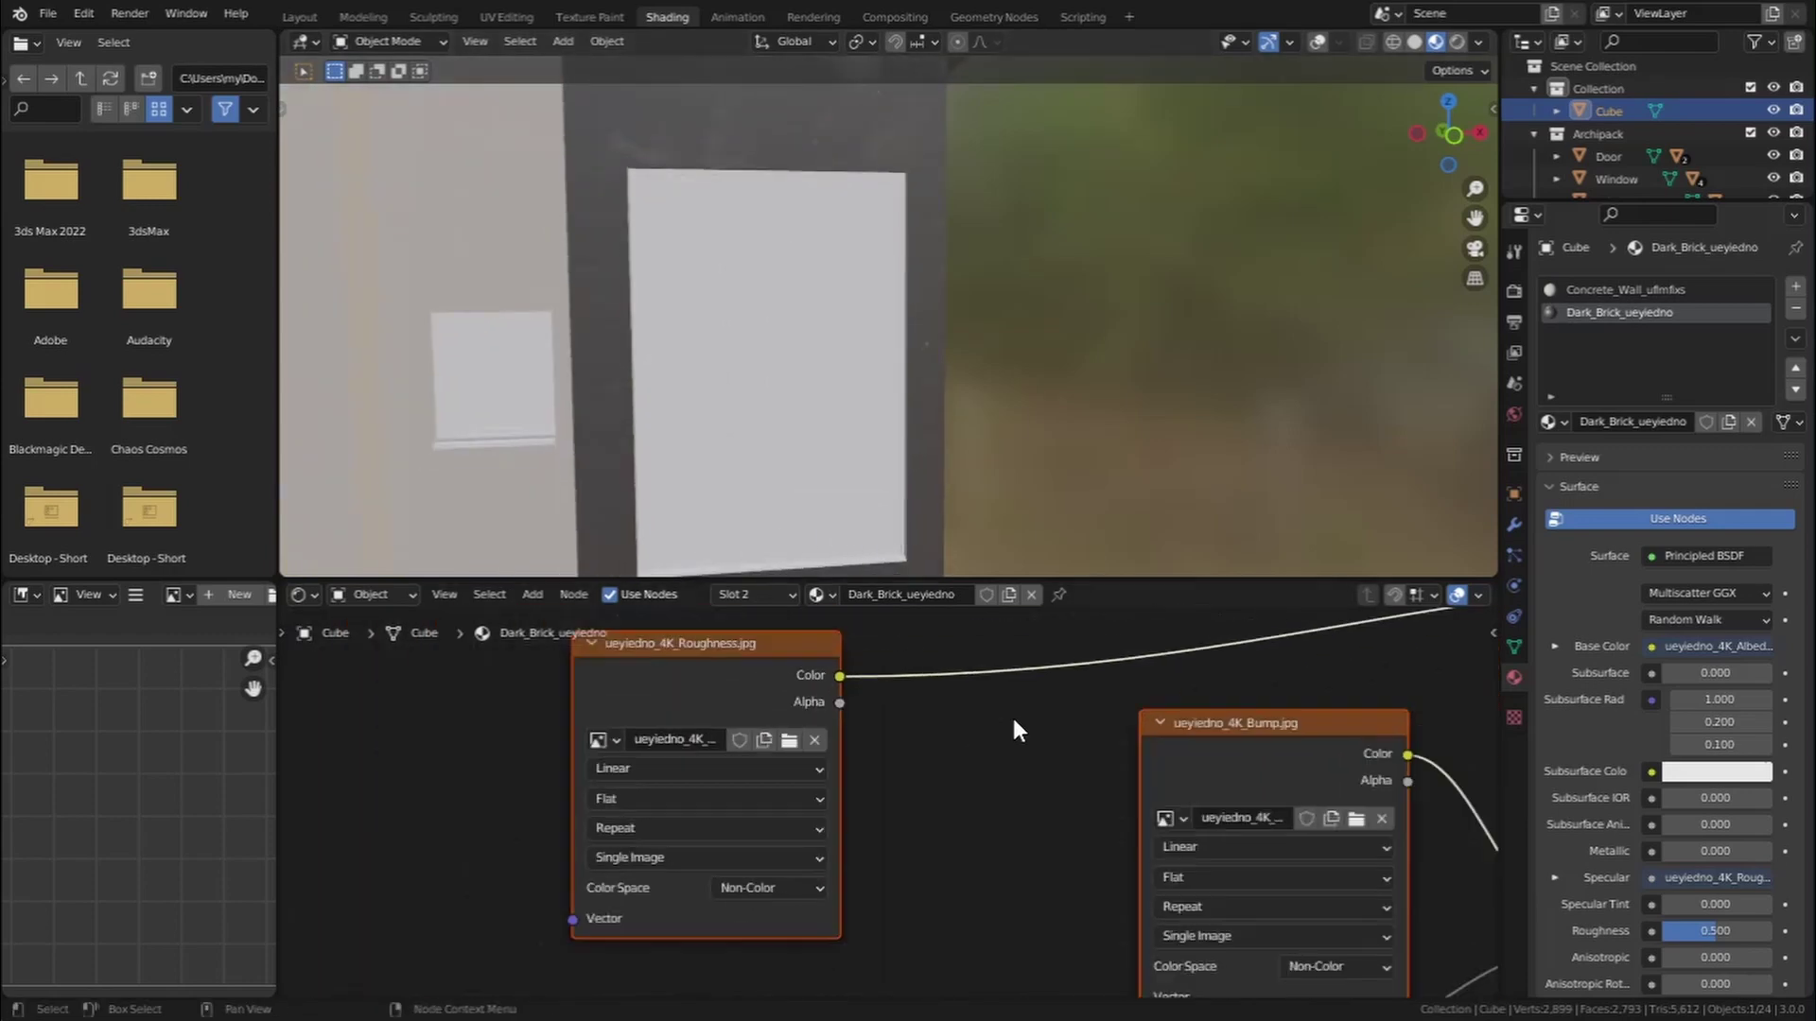
{"action": "scroll", "coordinate": [1016, 728], "scroll_direction": "down", "scroll_amount": 3}
{"action": "middle_click_drag", "start_coordinate": [1224, 728], "coordinate": [640, 993]}
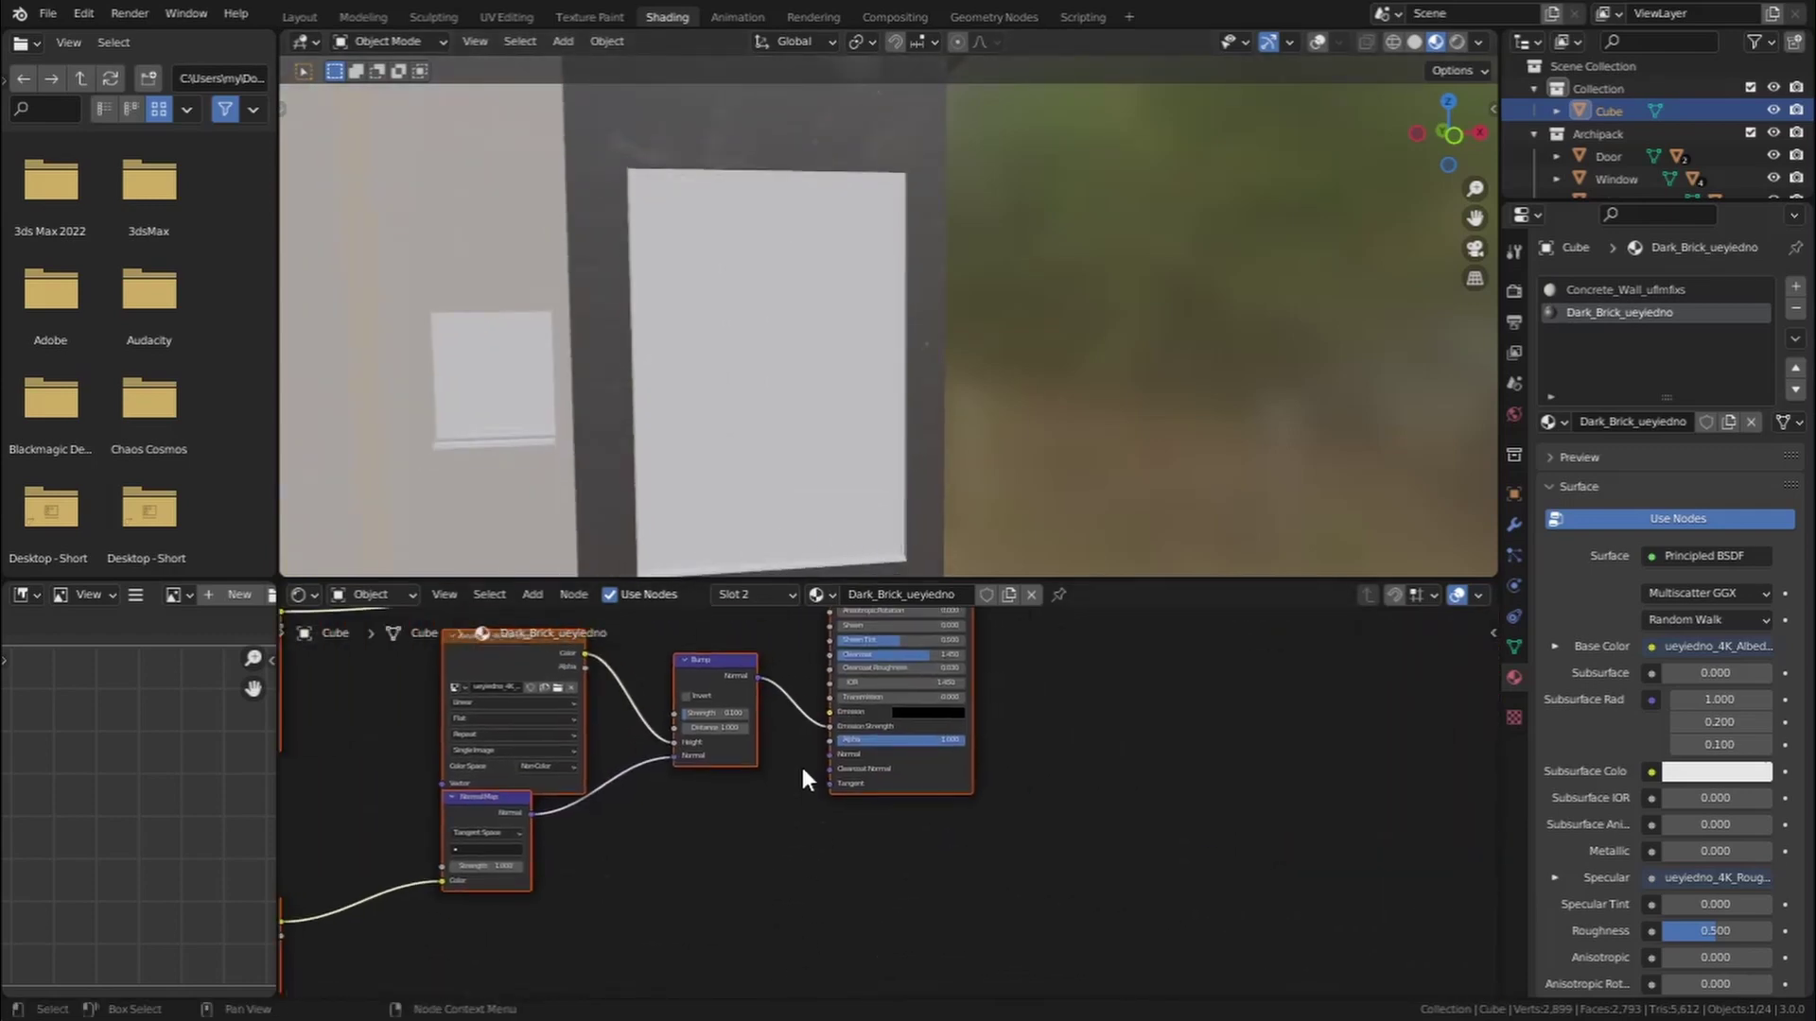
{"action": "scroll", "coordinate": [804, 760], "scroll_direction": "up", "scroll_amount": 6}
{"action": "left_click_drag", "start_coordinate": [842, 726], "coordinate": [841, 772]}
{"action": "middle_click_drag", "start_coordinate": [841, 772], "coordinate": [893, 997]}
{"action": "left_click_drag", "start_coordinate": [893, 683], "coordinate": [892, 727]}
Add Mapping and Texture Coordinate nodes to the dark brick material and connect the mapping to its image textures
{"action": "middle_click_drag", "start_coordinate": [876, 742], "coordinate": [923, 874]}
{"action": "scroll", "coordinate": [944, 760], "scroll_direction": "down", "scroll_amount": 6}
{"action": "left_click_drag", "start_coordinate": [788, 872], "coordinate": [1125, 756]}
{"action": "middle_click_drag", "start_coordinate": [1126, 757], "coordinate": [1049, 624]}
{"action": "scroll", "coordinate": [1050, 643], "scroll_direction": "down", "scroll_amount": 5}
{"action": "scroll", "coordinate": [791, 478], "scroll_direction": "down", "scroll_amount": 3}
{"action": "scroll", "coordinate": [832, 768], "scroll_direction": "up", "scroll_amount": 3}
{"action": "middle_click_drag", "start_coordinate": [832, 768], "coordinate": [846, 662]}
Set the dark brick's mapping Scale X and Y to 4
{"action": "scroll", "coordinate": [846, 663], "scroll_direction": "up", "scroll_amount": 9}
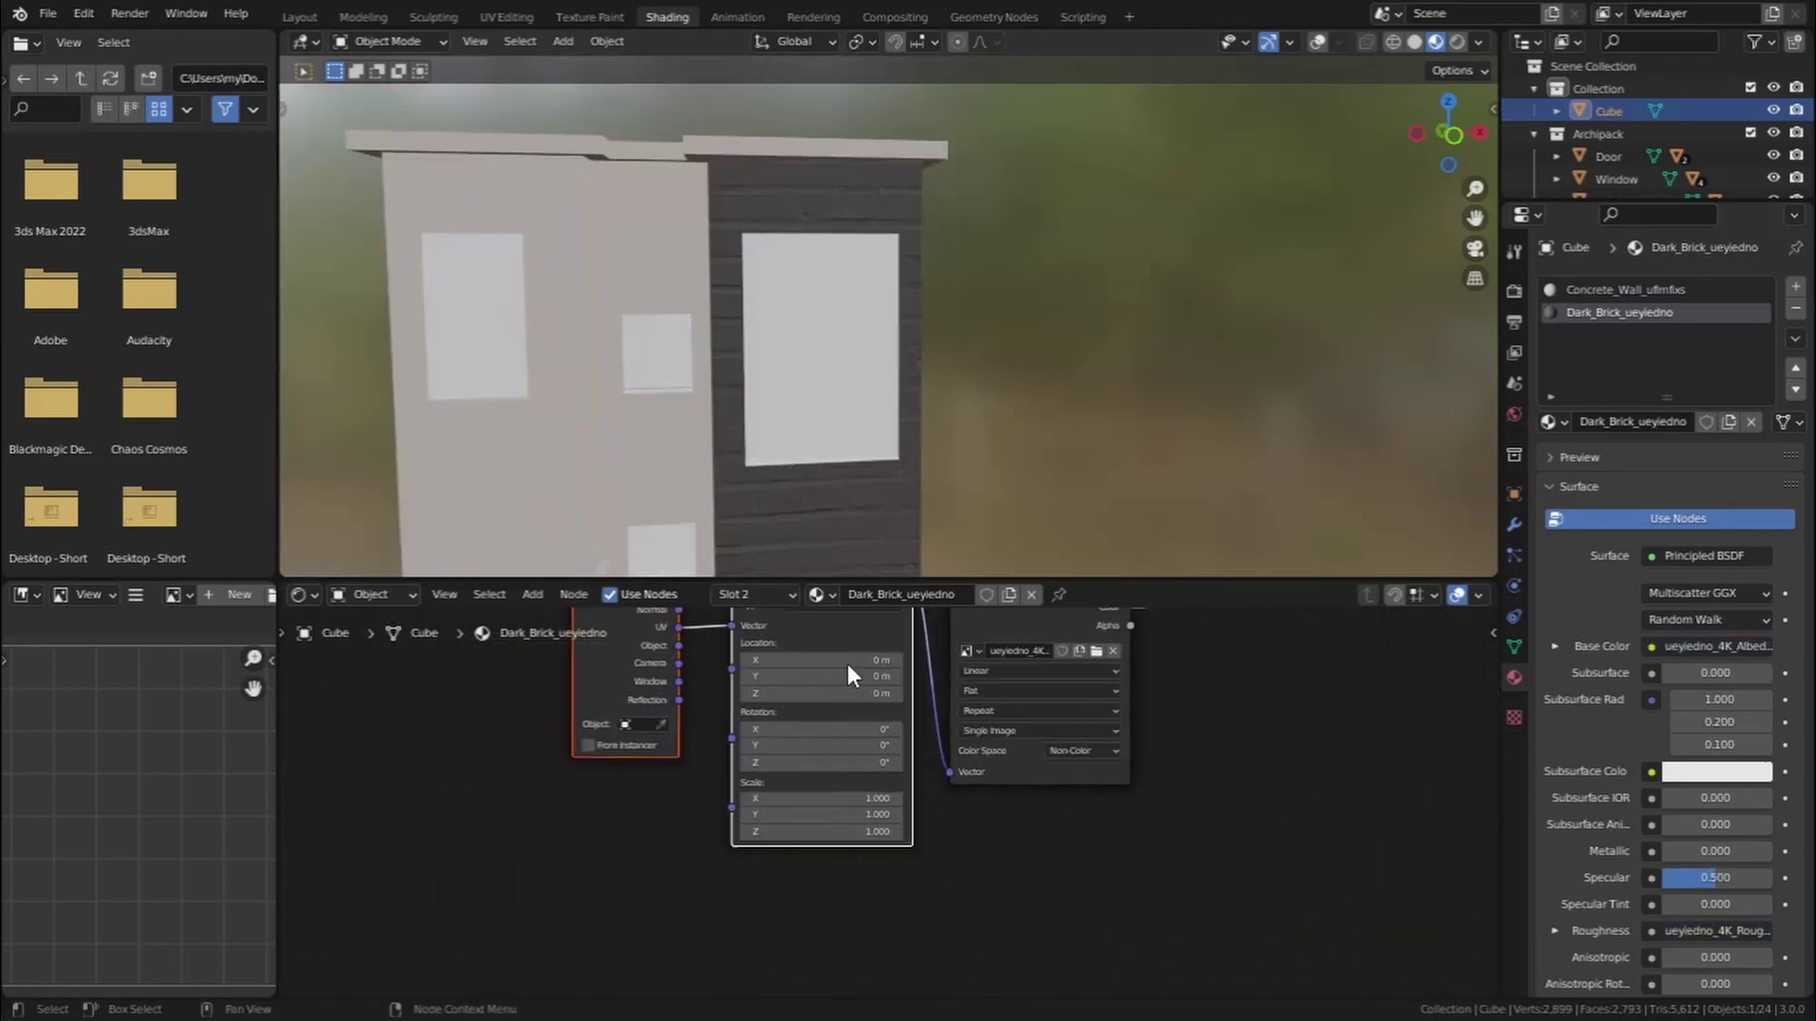
{"action": "scroll", "coordinate": [847, 674], "scroll_direction": "up", "scroll_amount": 2}
{"action": "middle_click_drag", "start_coordinate": [1001, 835], "coordinate": [1083, 846]}
{"action": "left_click", "coordinate": [902, 809]}
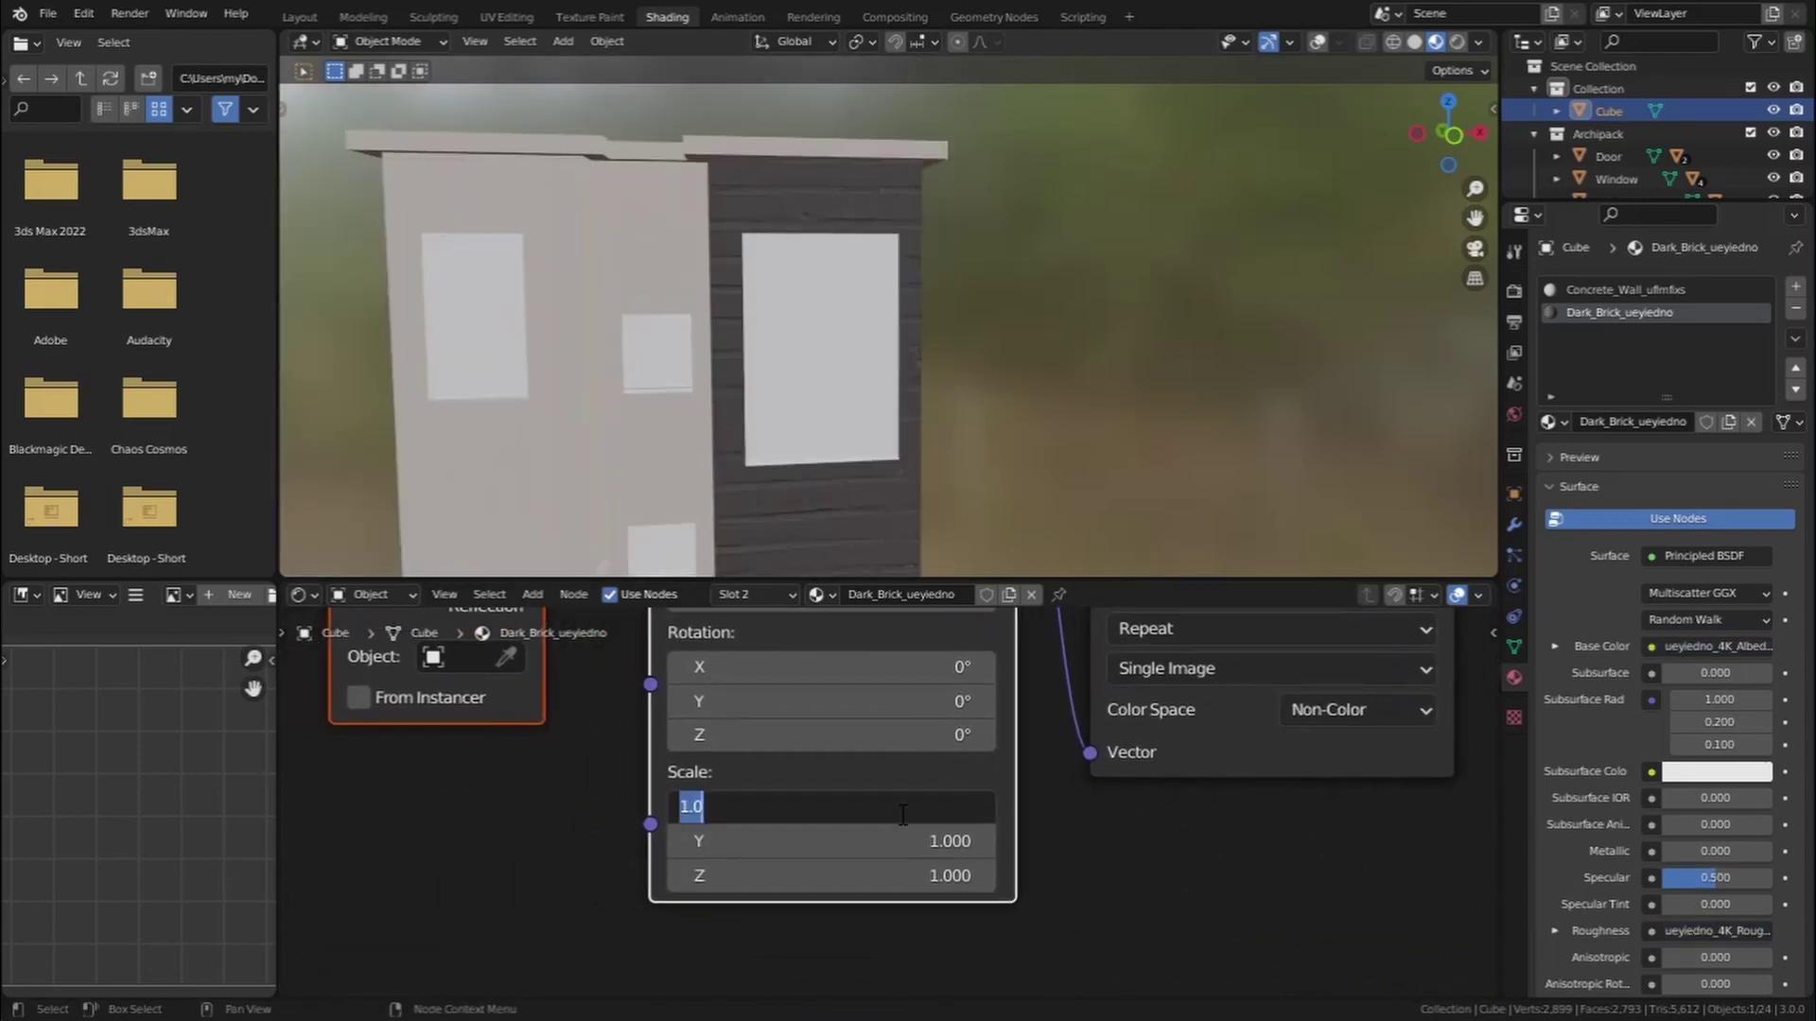
{"action": "type", "text": "4"}
{"action": "key", "text": "Return"}
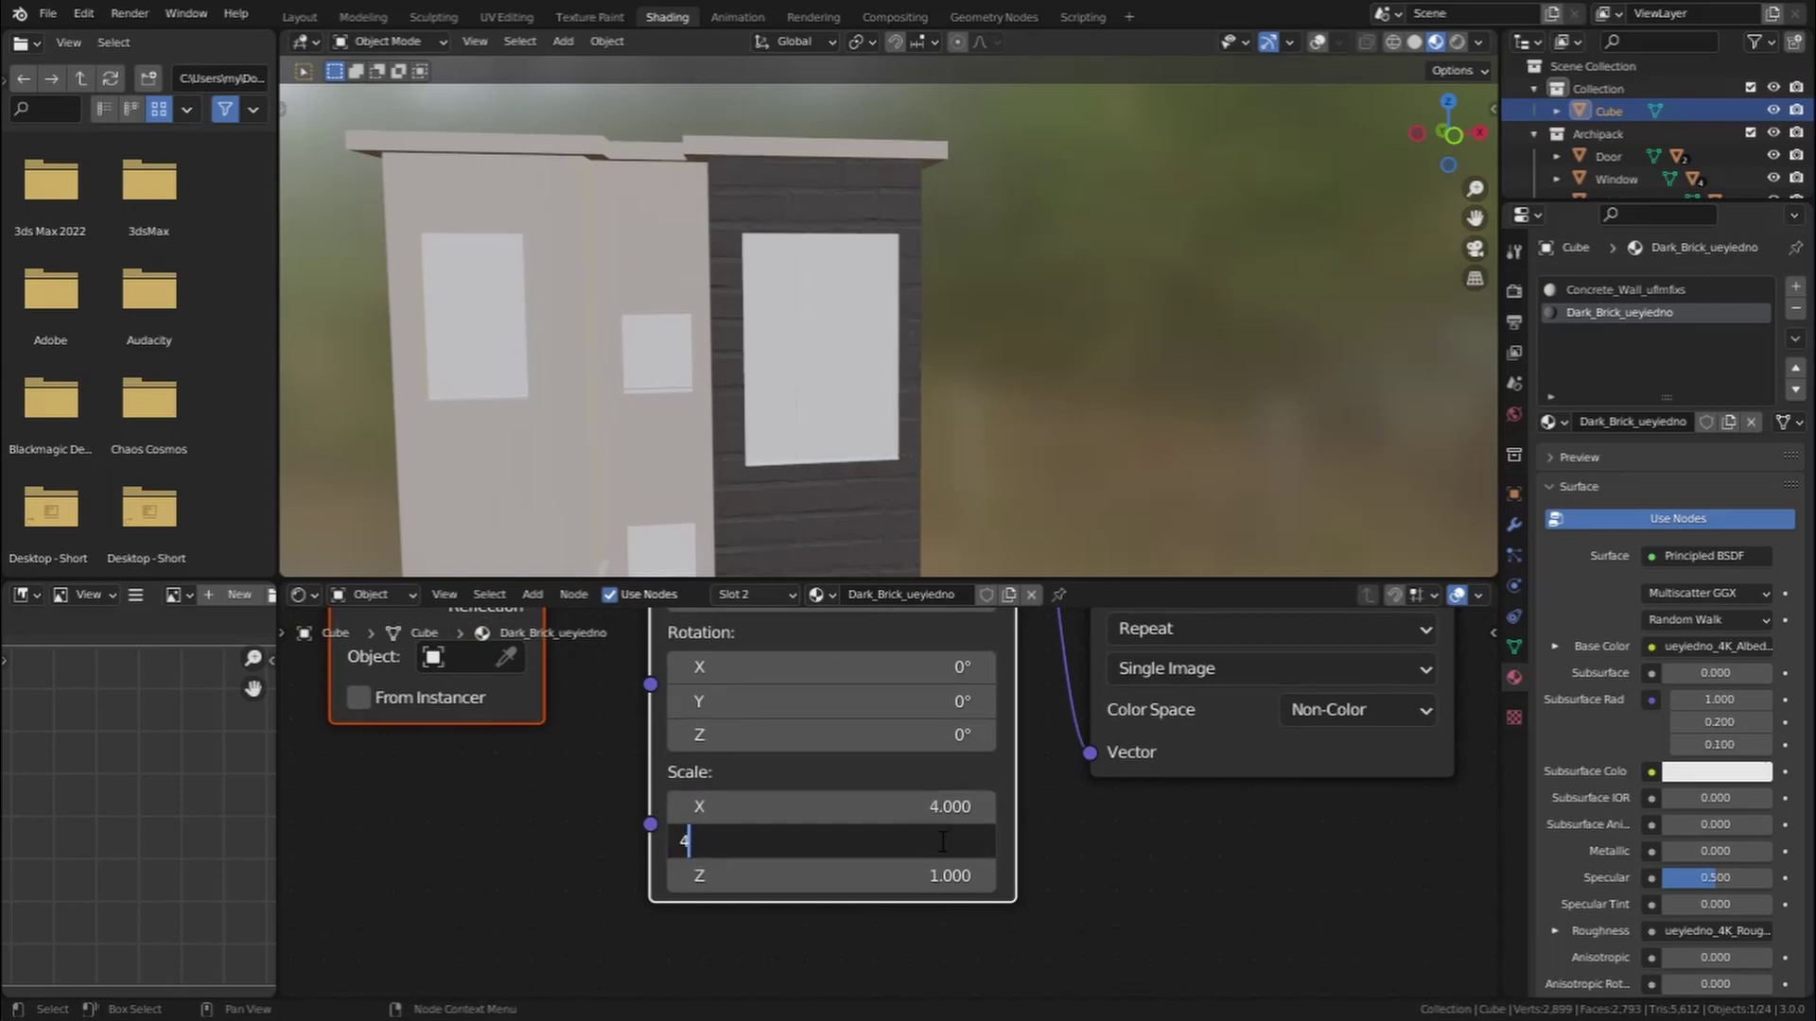
Set the dark brick's mapping Scale X and Y to 3
{"action": "scroll", "coordinate": [757, 385], "scroll_direction": "up", "scroll_amount": 1}
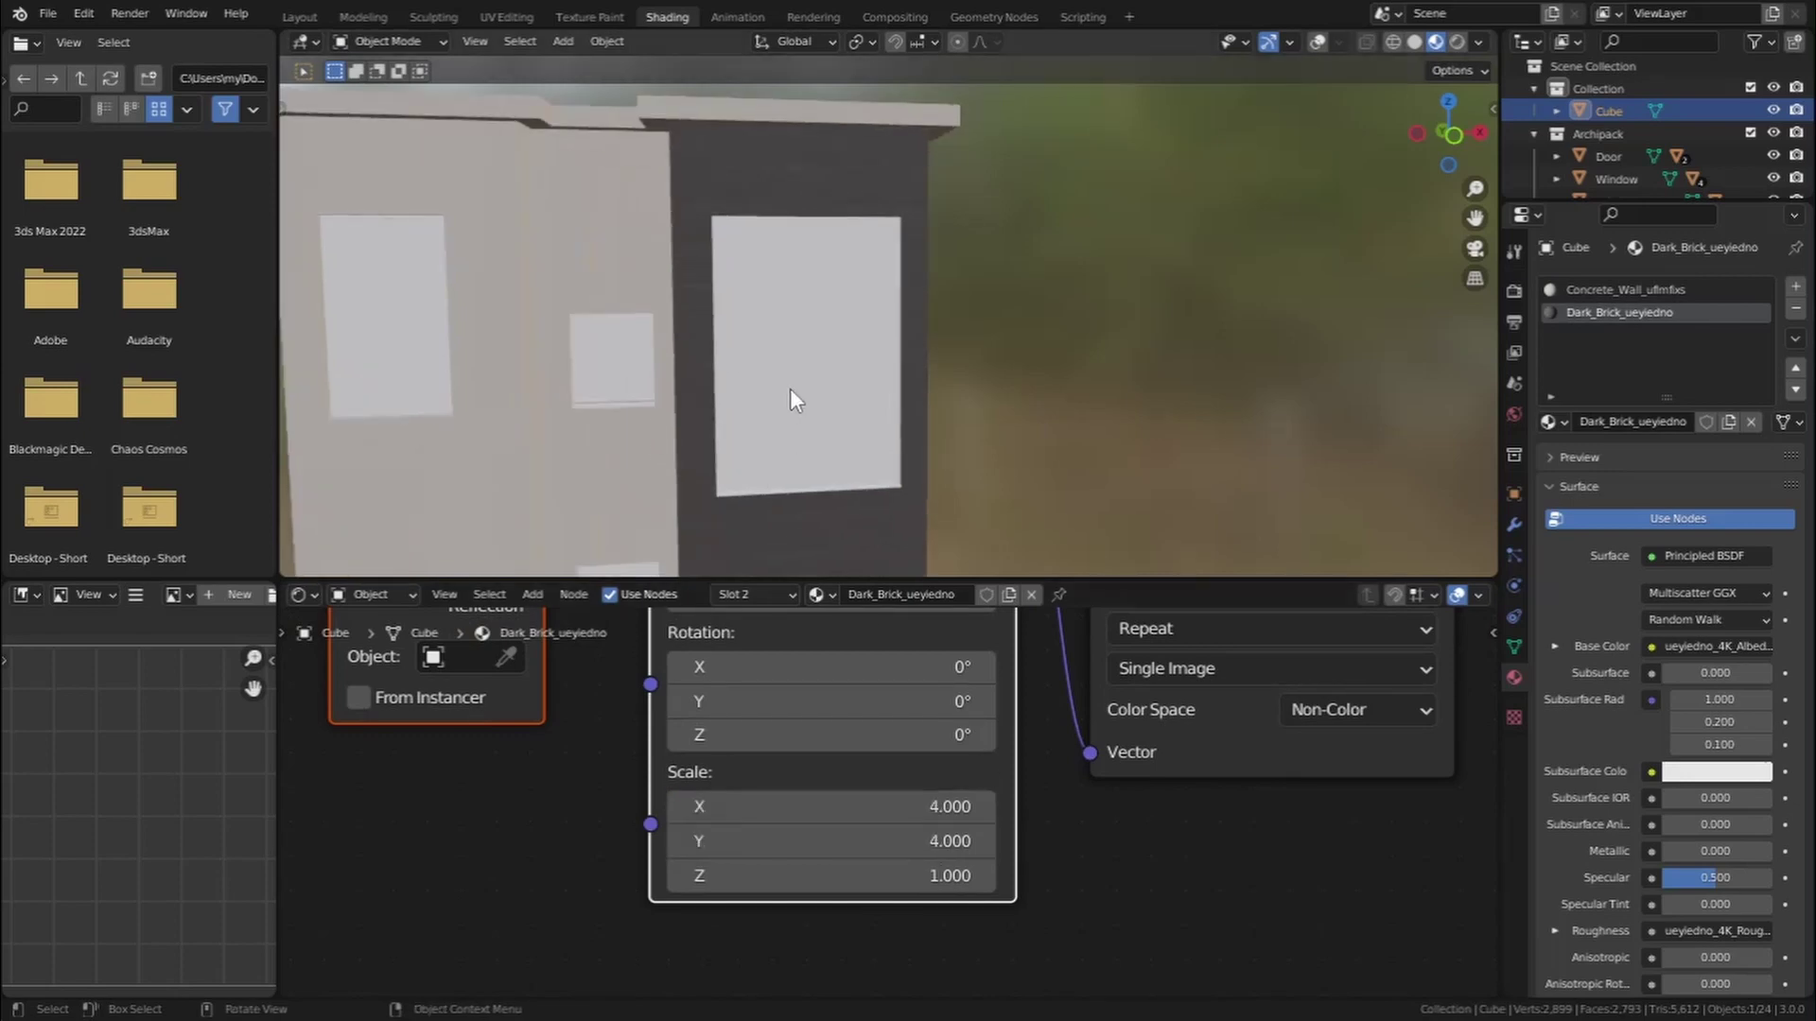
{"action": "middle_click_drag", "start_coordinate": [804, 274], "coordinate": [762, 244]}
{"action": "middle_click_drag", "start_coordinate": [842, 403], "coordinate": [849, 563]}
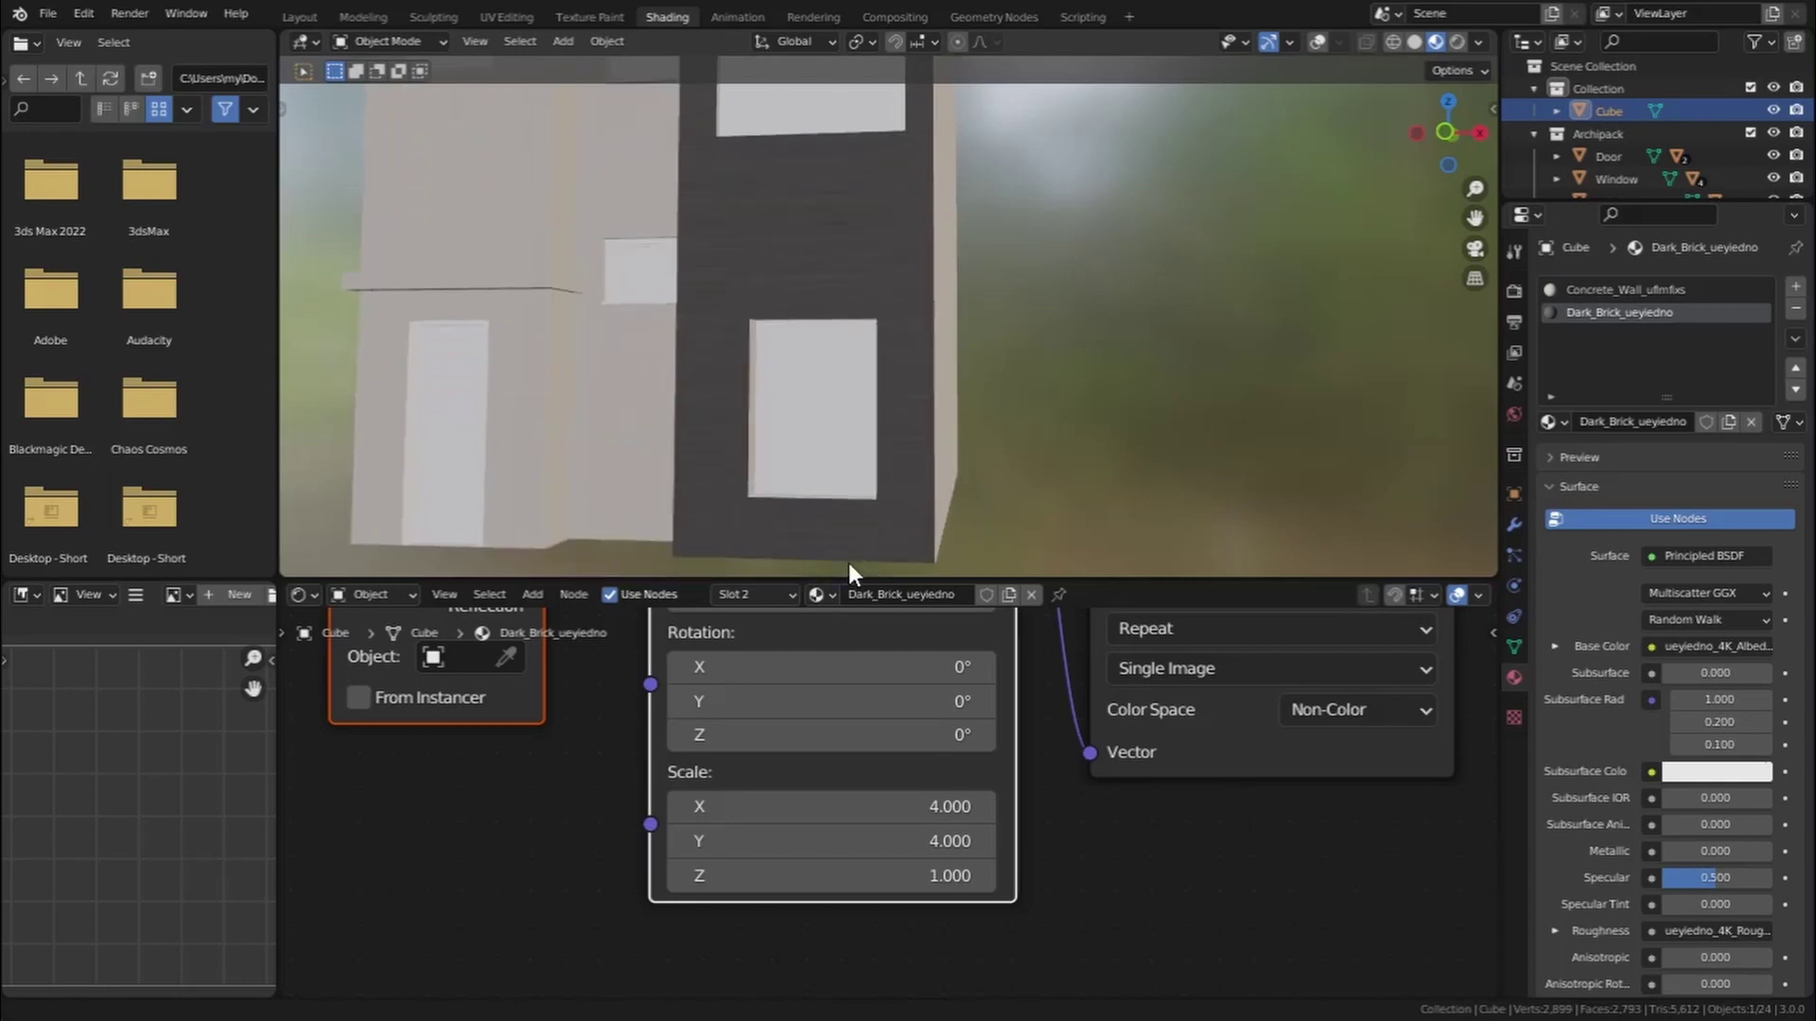
{"action": "scroll", "coordinate": [914, 361], "scroll_direction": "up", "scroll_amount": 3}
{"action": "middle_click_drag", "start_coordinate": [914, 362], "coordinate": [924, 369]}
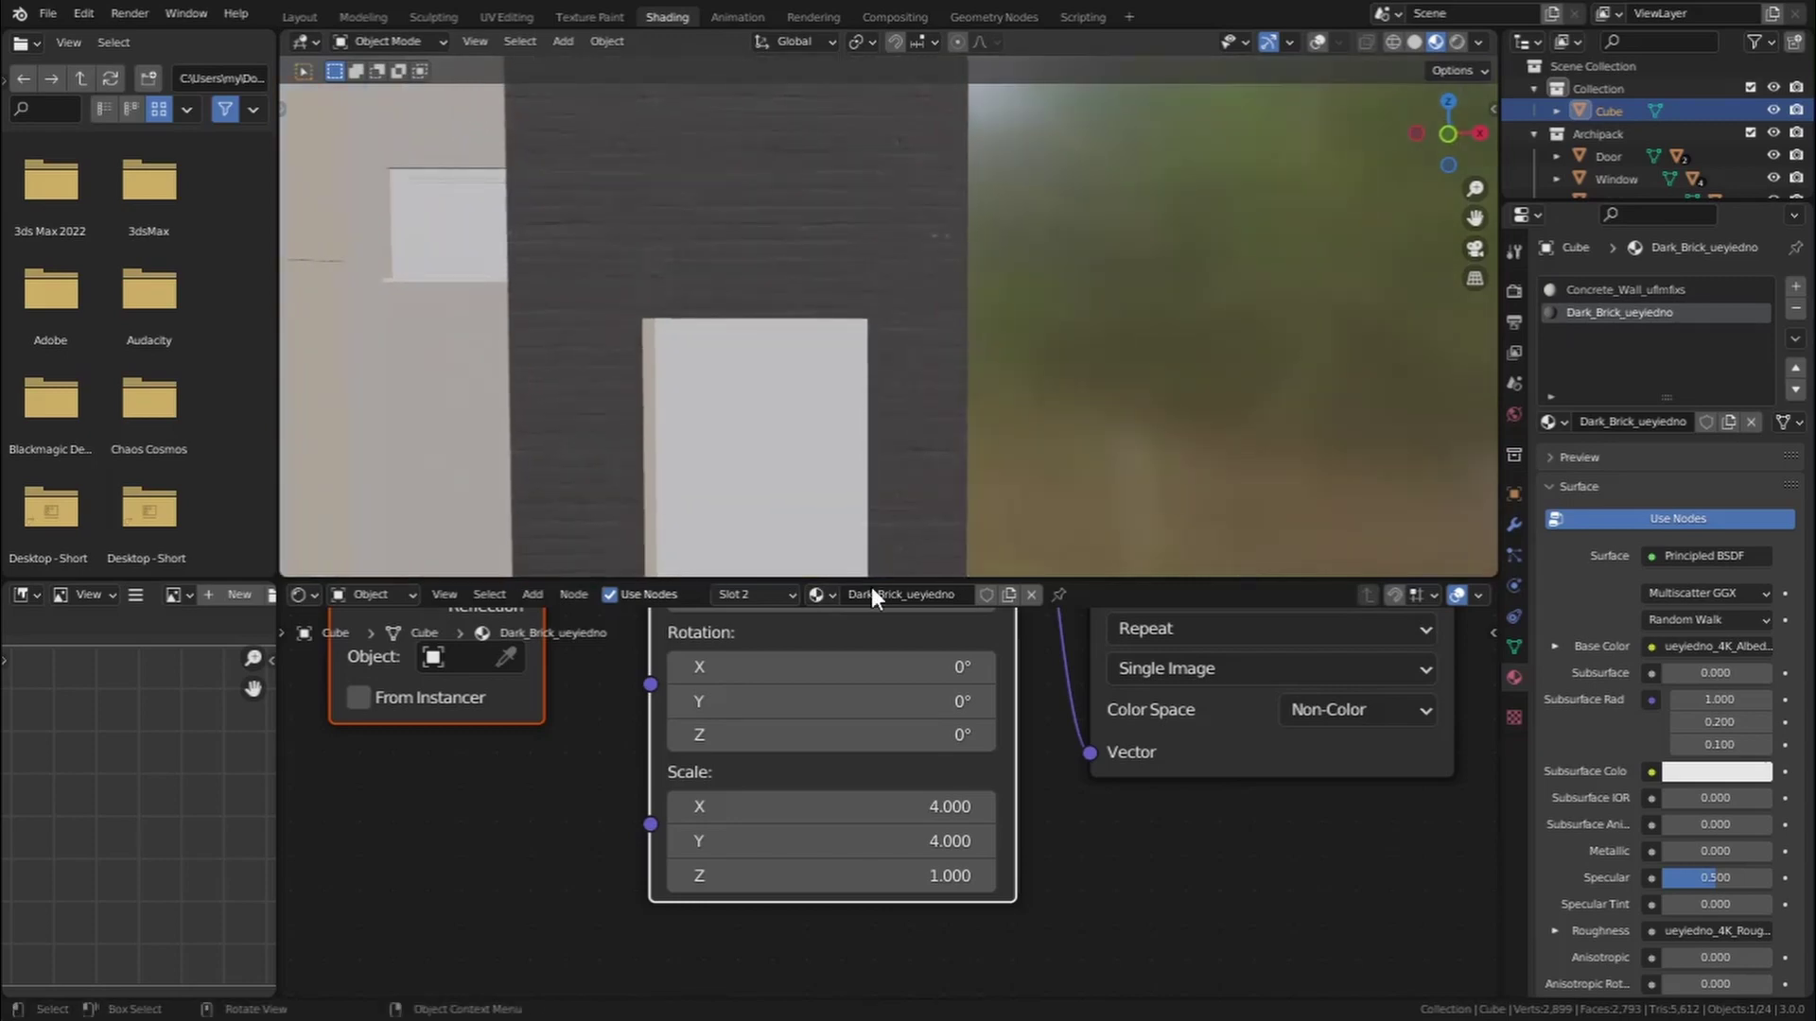
{"action": "double_click", "coordinate": [859, 807]}
{"action": "type", "text": "3"}
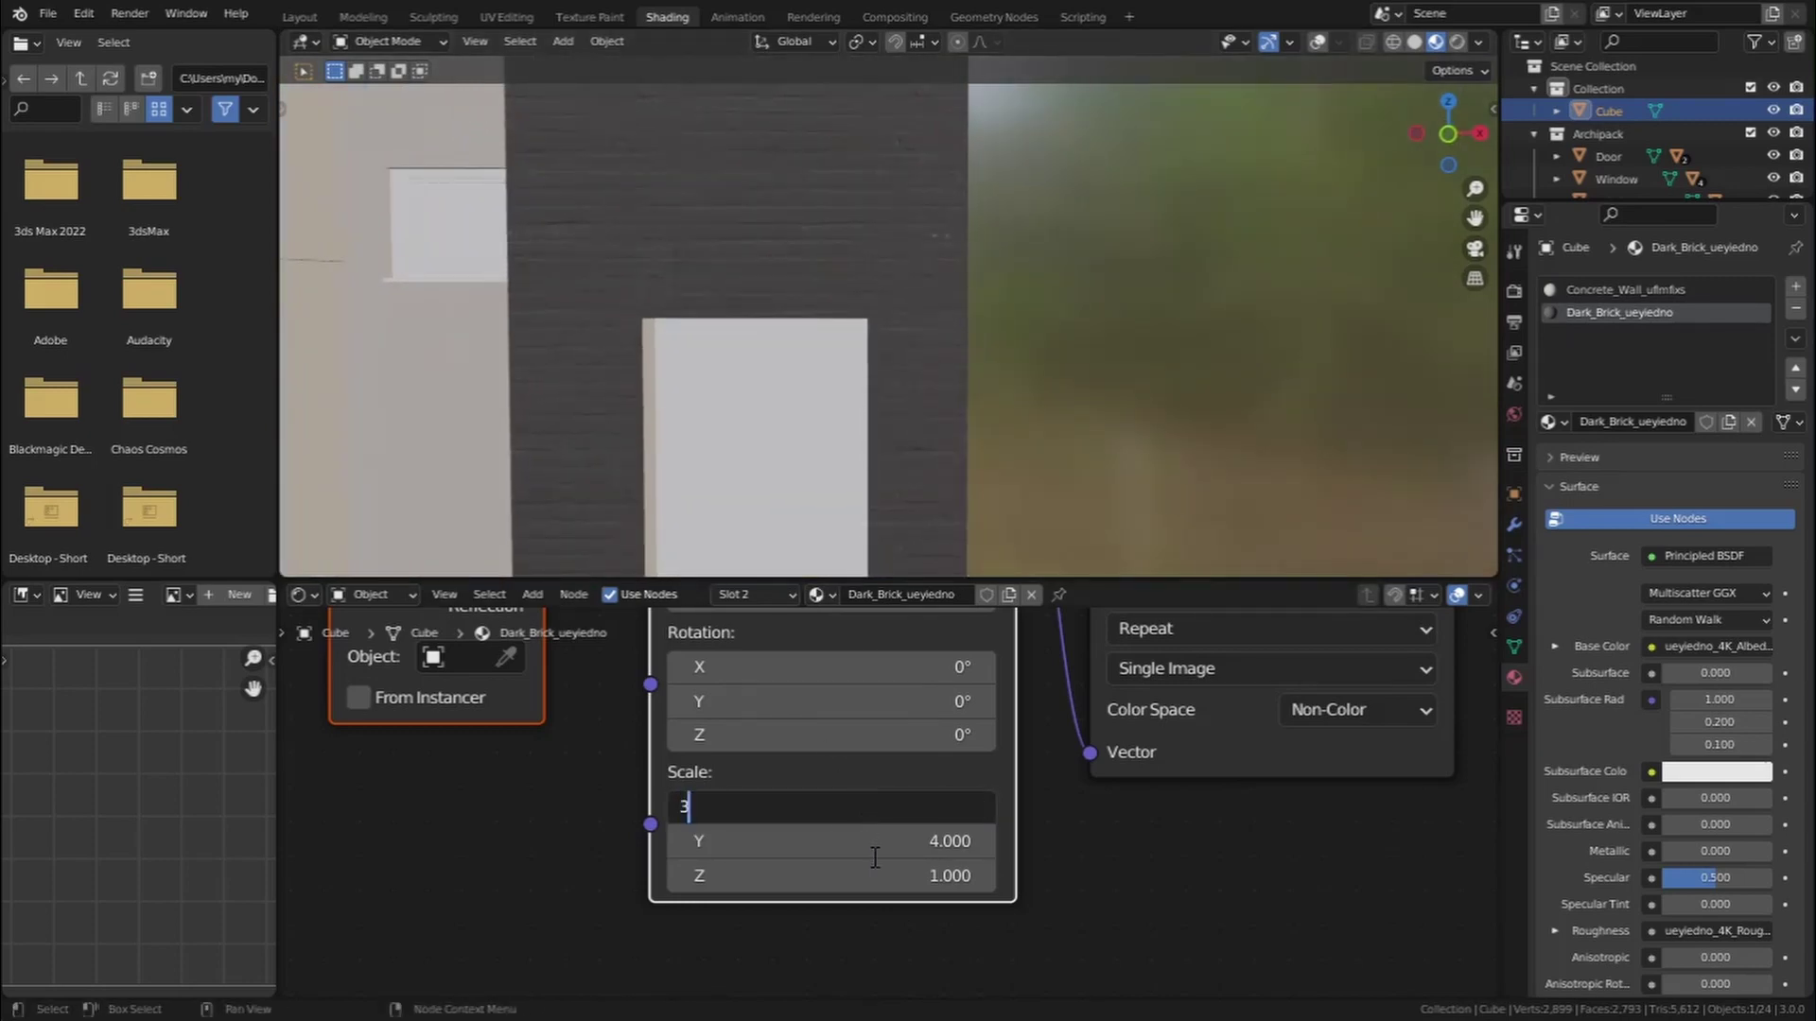
{"action": "key", "text": "Return"}
{"action": "double_click", "coordinate": [892, 839]}
{"action": "type", "text": "3"}
{"action": "key", "text": "Return"}
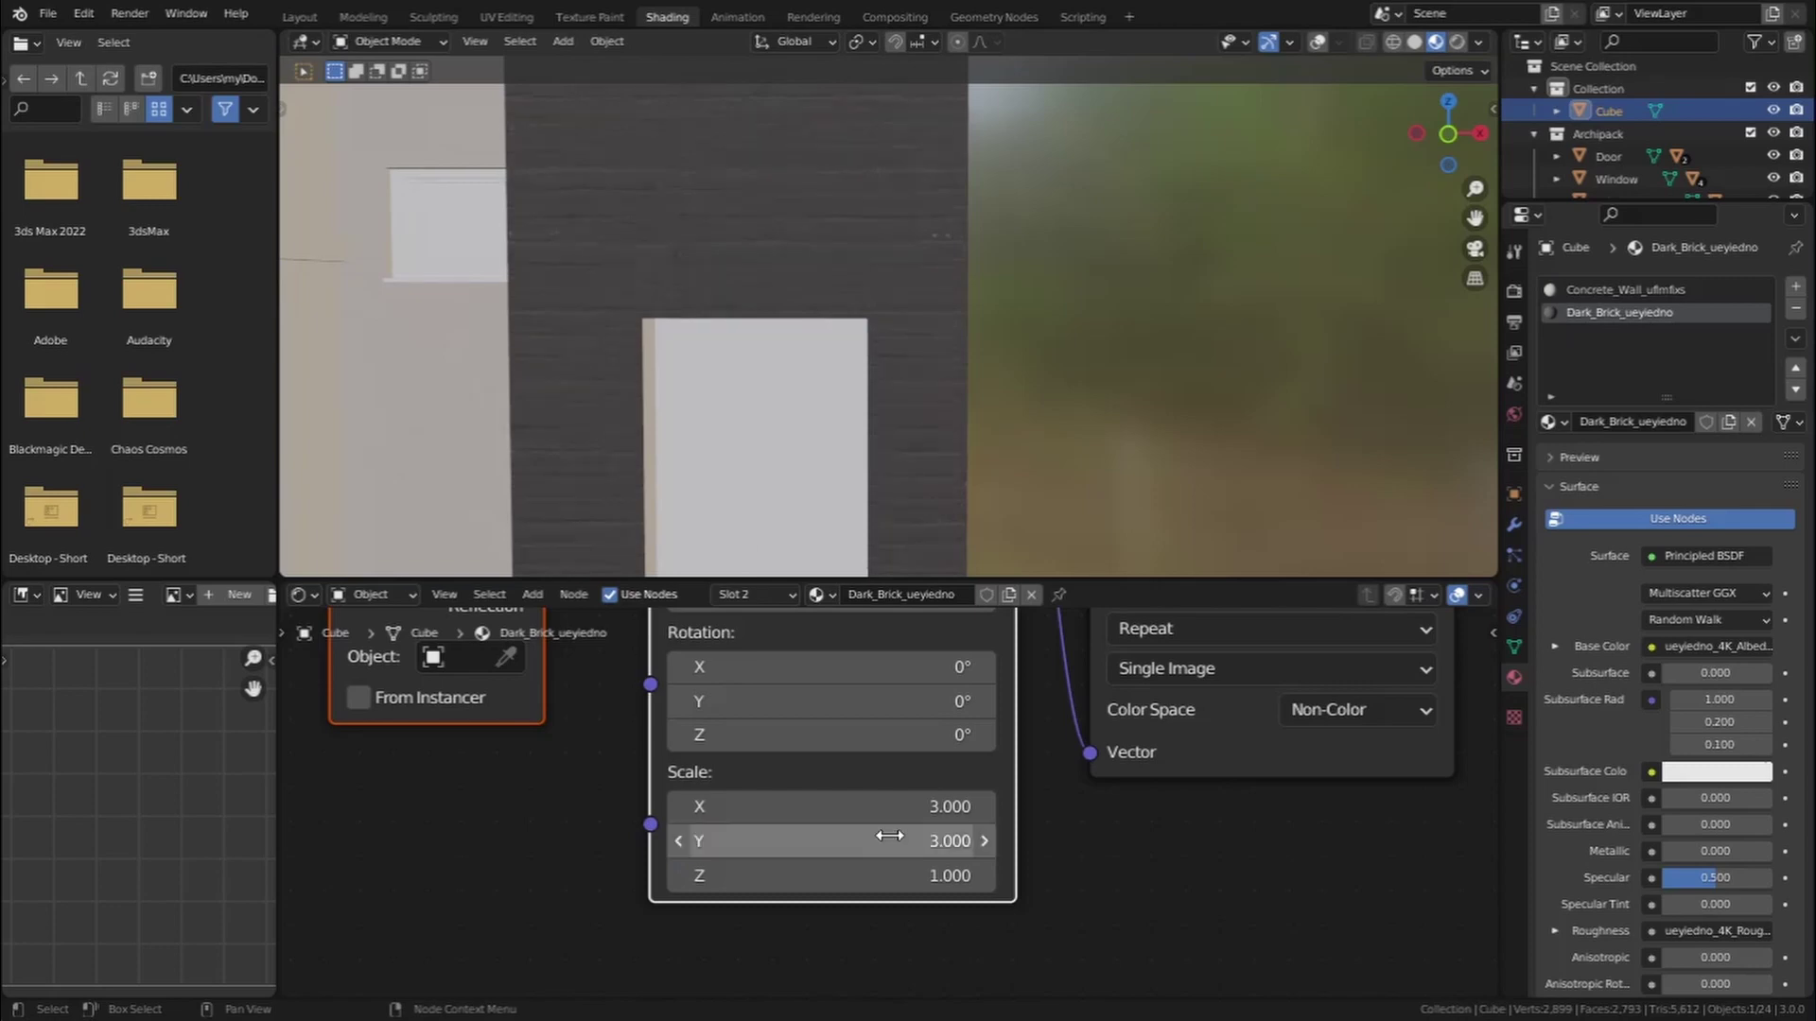
Save the blend file
{"action": "scroll", "coordinate": [861, 388], "scroll_direction": "down", "scroll_amount": 5}
{"action": "middle_click_drag", "start_coordinate": [857, 386], "coordinate": [905, 532], "text": "shift"}
{"action": "key", "text": "ctrl+s"}
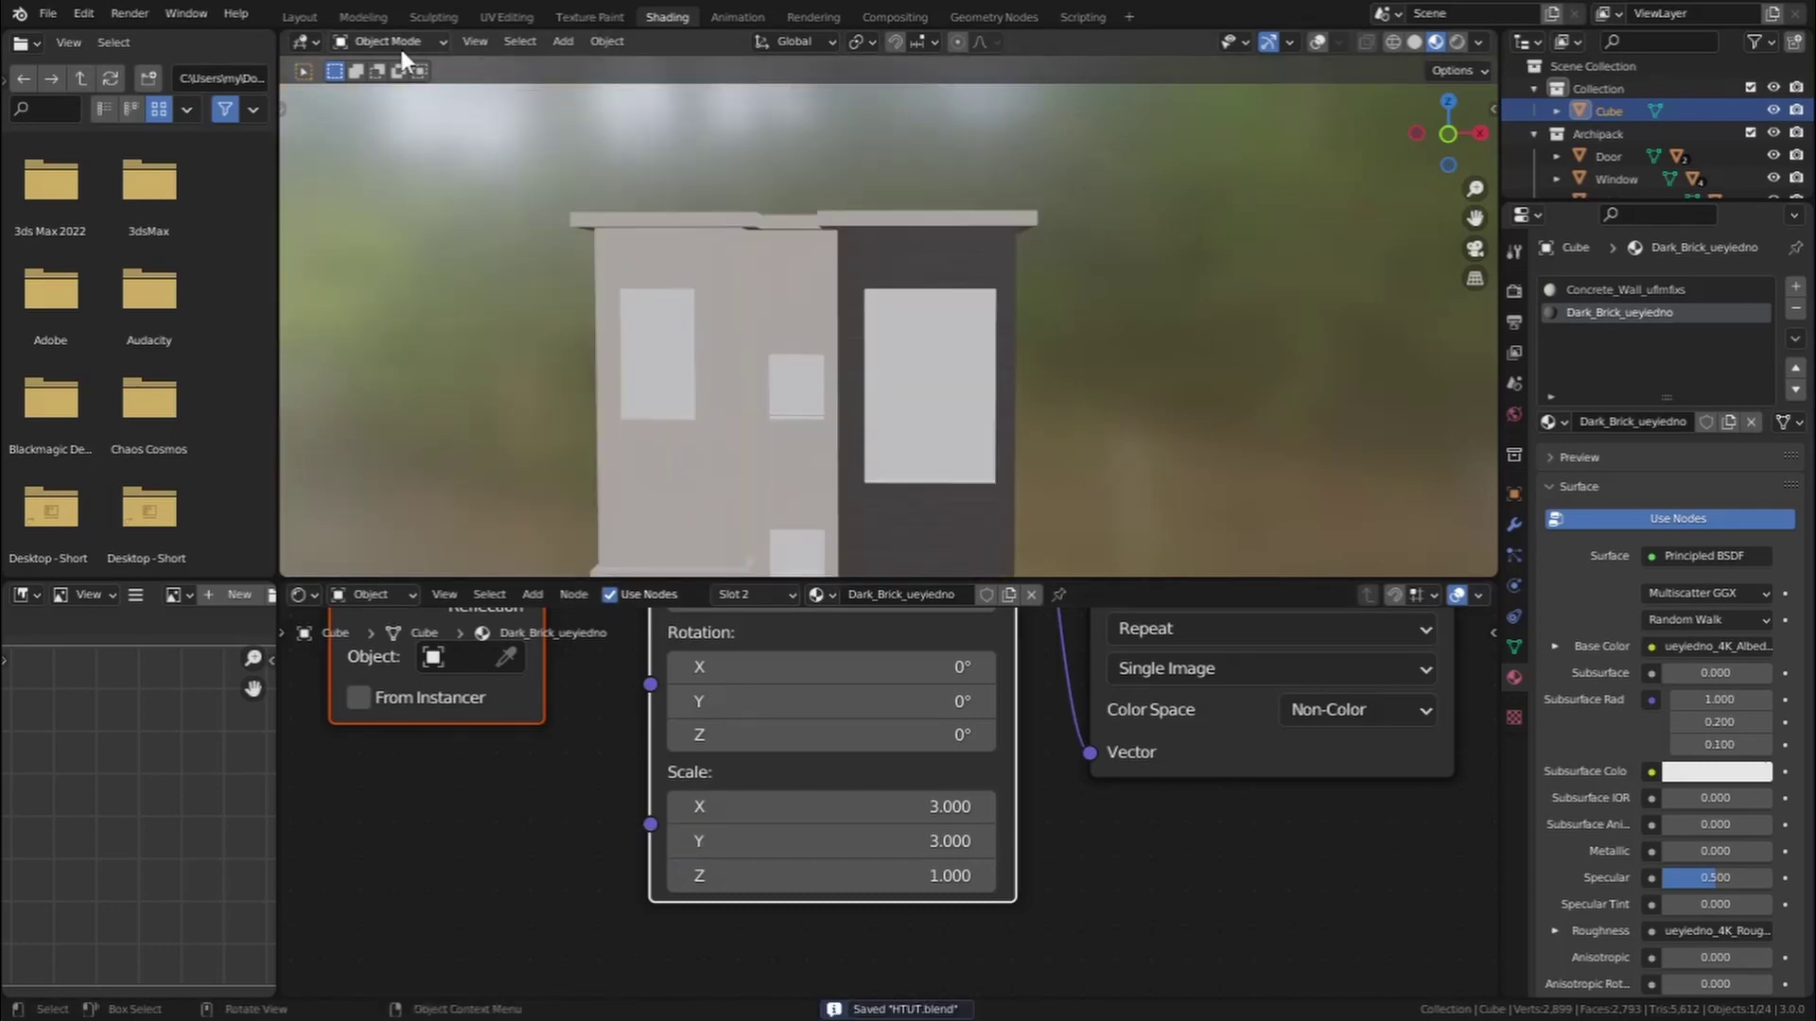
Enter Edit Mode on the building and turn the viewport overlays back on
{"action": "left_click", "coordinate": [400, 44]}
{"action": "left_click", "coordinate": [401, 88]}
{"action": "middle_click_drag", "start_coordinate": [826, 388], "coordinate": [837, 388]}
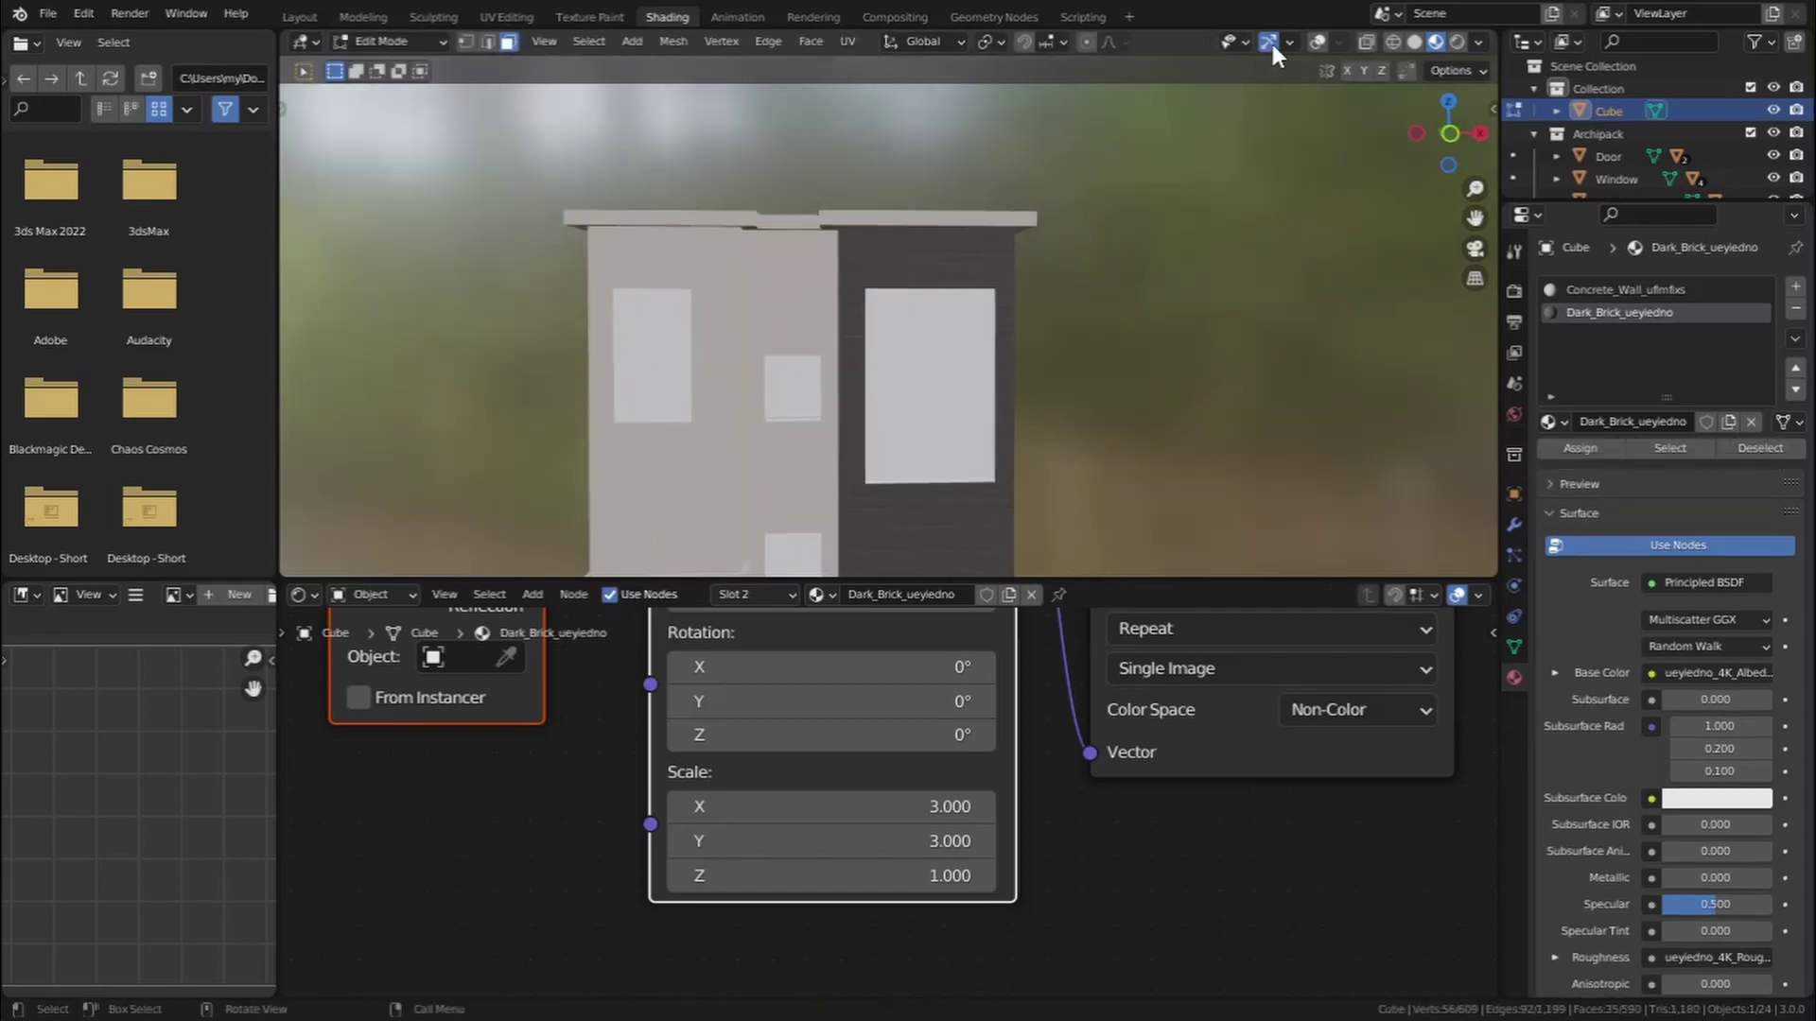
{"action": "left_click", "coordinate": [1316, 43]}
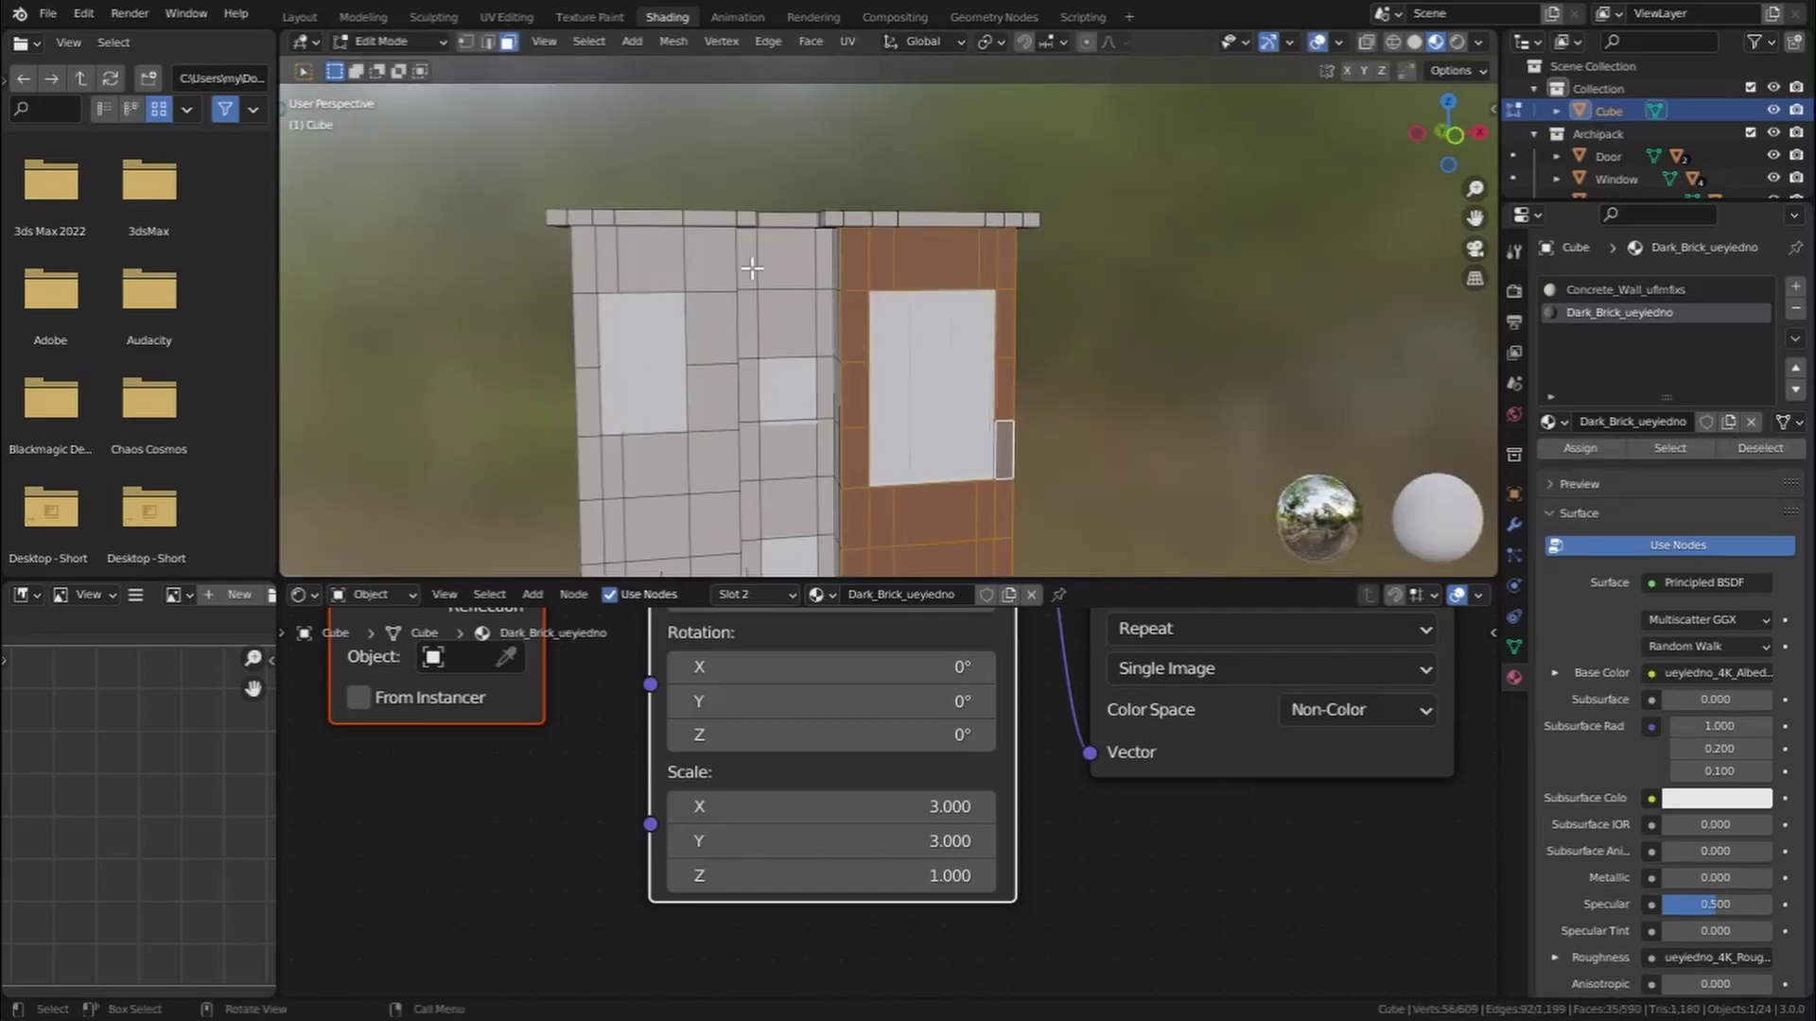
Select the wall faces of the recessed middle section between the light concrete part and the dark brick part
{"action": "left_click", "coordinate": [752, 268]}
{"action": "left_click", "coordinate": [828, 267], "text": "ctrl"}
{"action": "middle_click_drag", "start_coordinate": [832, 529], "coordinate": [804, 398], "text": "shift"}
{"action": "left_click", "coordinate": [839, 400], "text": "ctrl"}
{"action": "middle_click_drag", "start_coordinate": [803, 113], "coordinate": [814, 217], "text": "shift"}
{"action": "left_click", "coordinate": [787, 213], "text": "ctrl"}
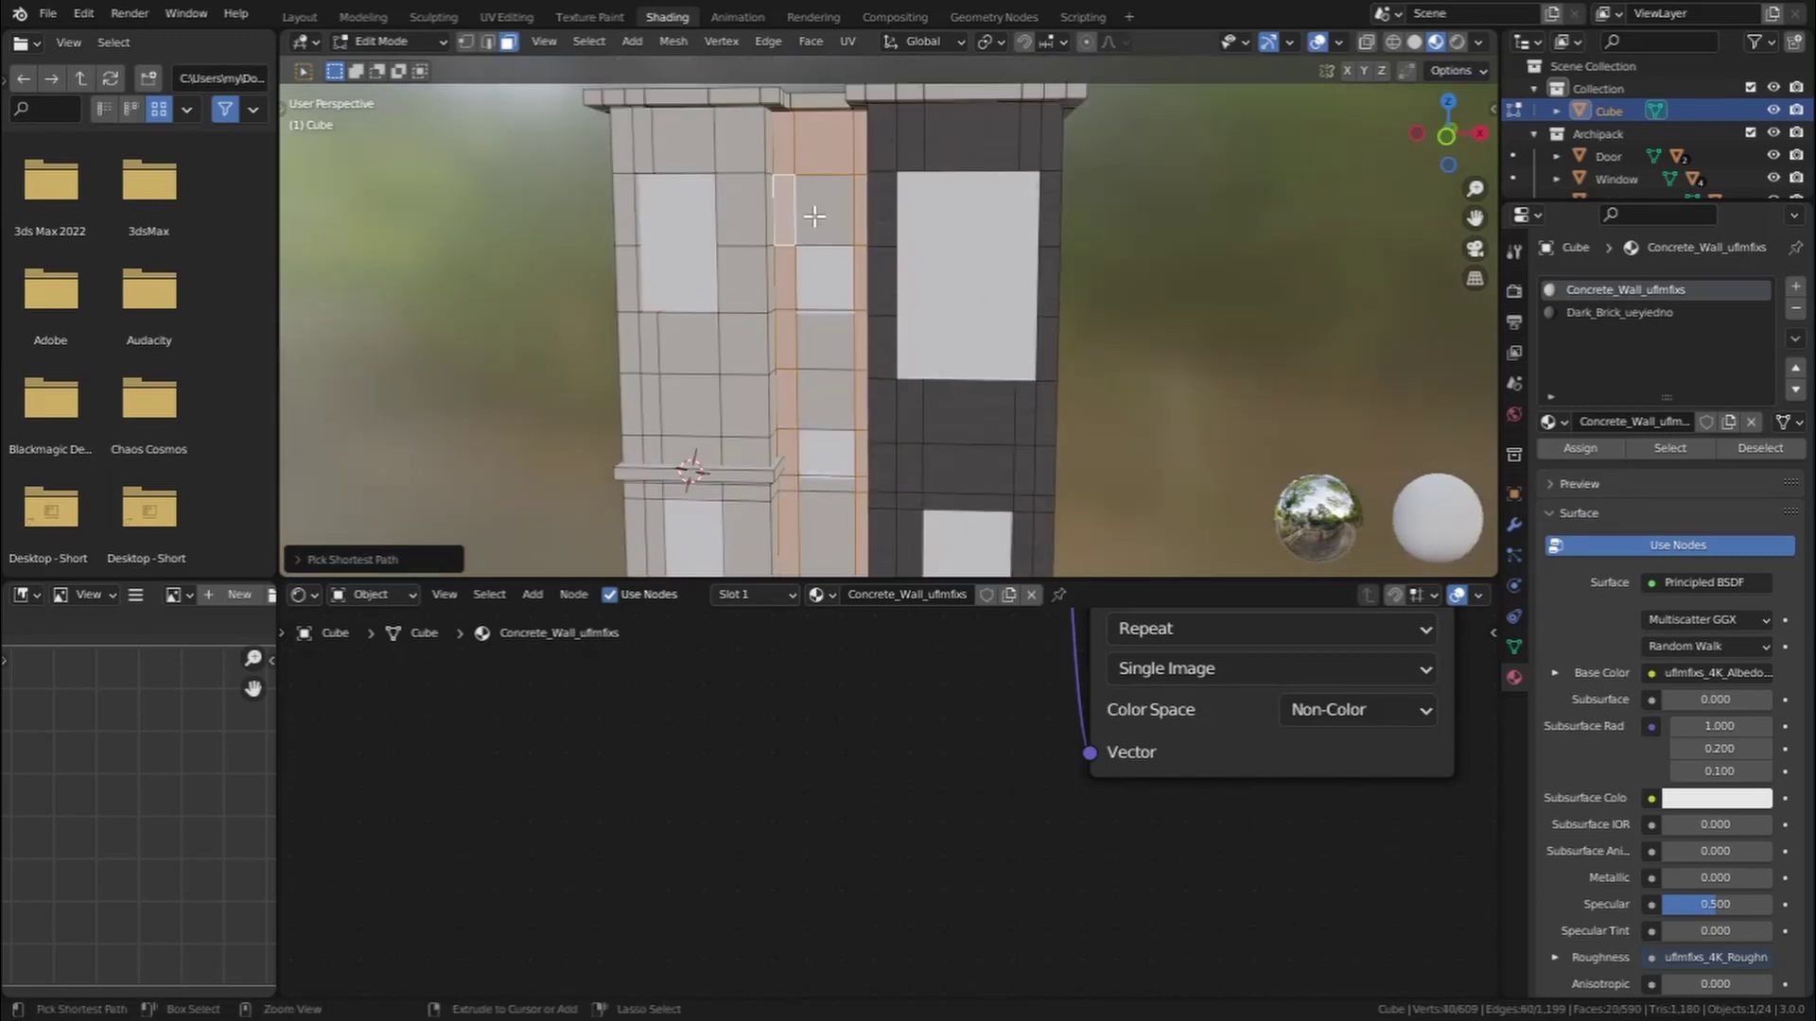
{"action": "left_click", "coordinate": [814, 217], "text": "ctrl"}
{"action": "middle_click_drag", "start_coordinate": [845, 521], "coordinate": [889, 303], "text": "shift"}
{"action": "left_click", "coordinate": [889, 303], "text": "ctrl"}
{"action": "left_click", "coordinate": [875, 138], "text": "ctrl"}
{"action": "middle_click_drag", "start_coordinate": [880, 146], "coordinate": [881, 436], "text": "shift"}
{"action": "middle_click_drag", "start_coordinate": [1163, 662], "coordinate": [835, 818]}
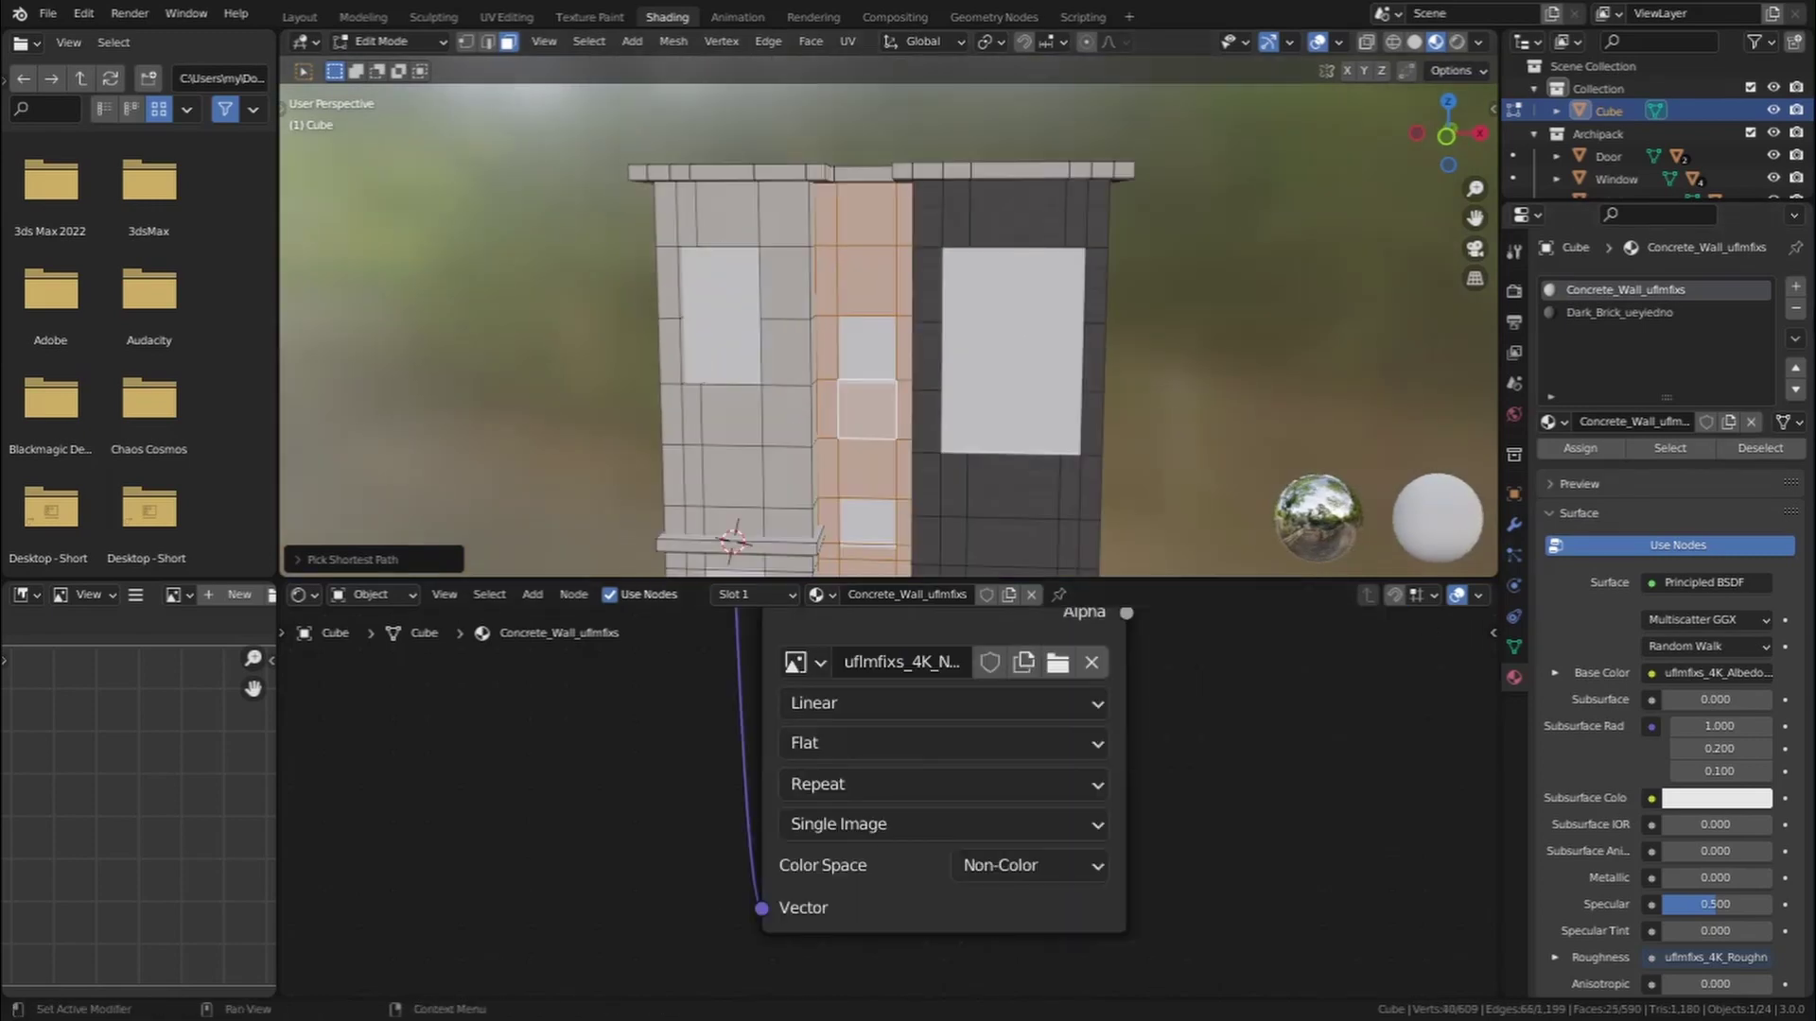
Add a third material slot with Dark_Brick_uekndaho and assign it to the selected middle wall faces
{"action": "left_click", "coordinate": [1794, 293]}
{"action": "left_click", "coordinate": [1556, 426]}
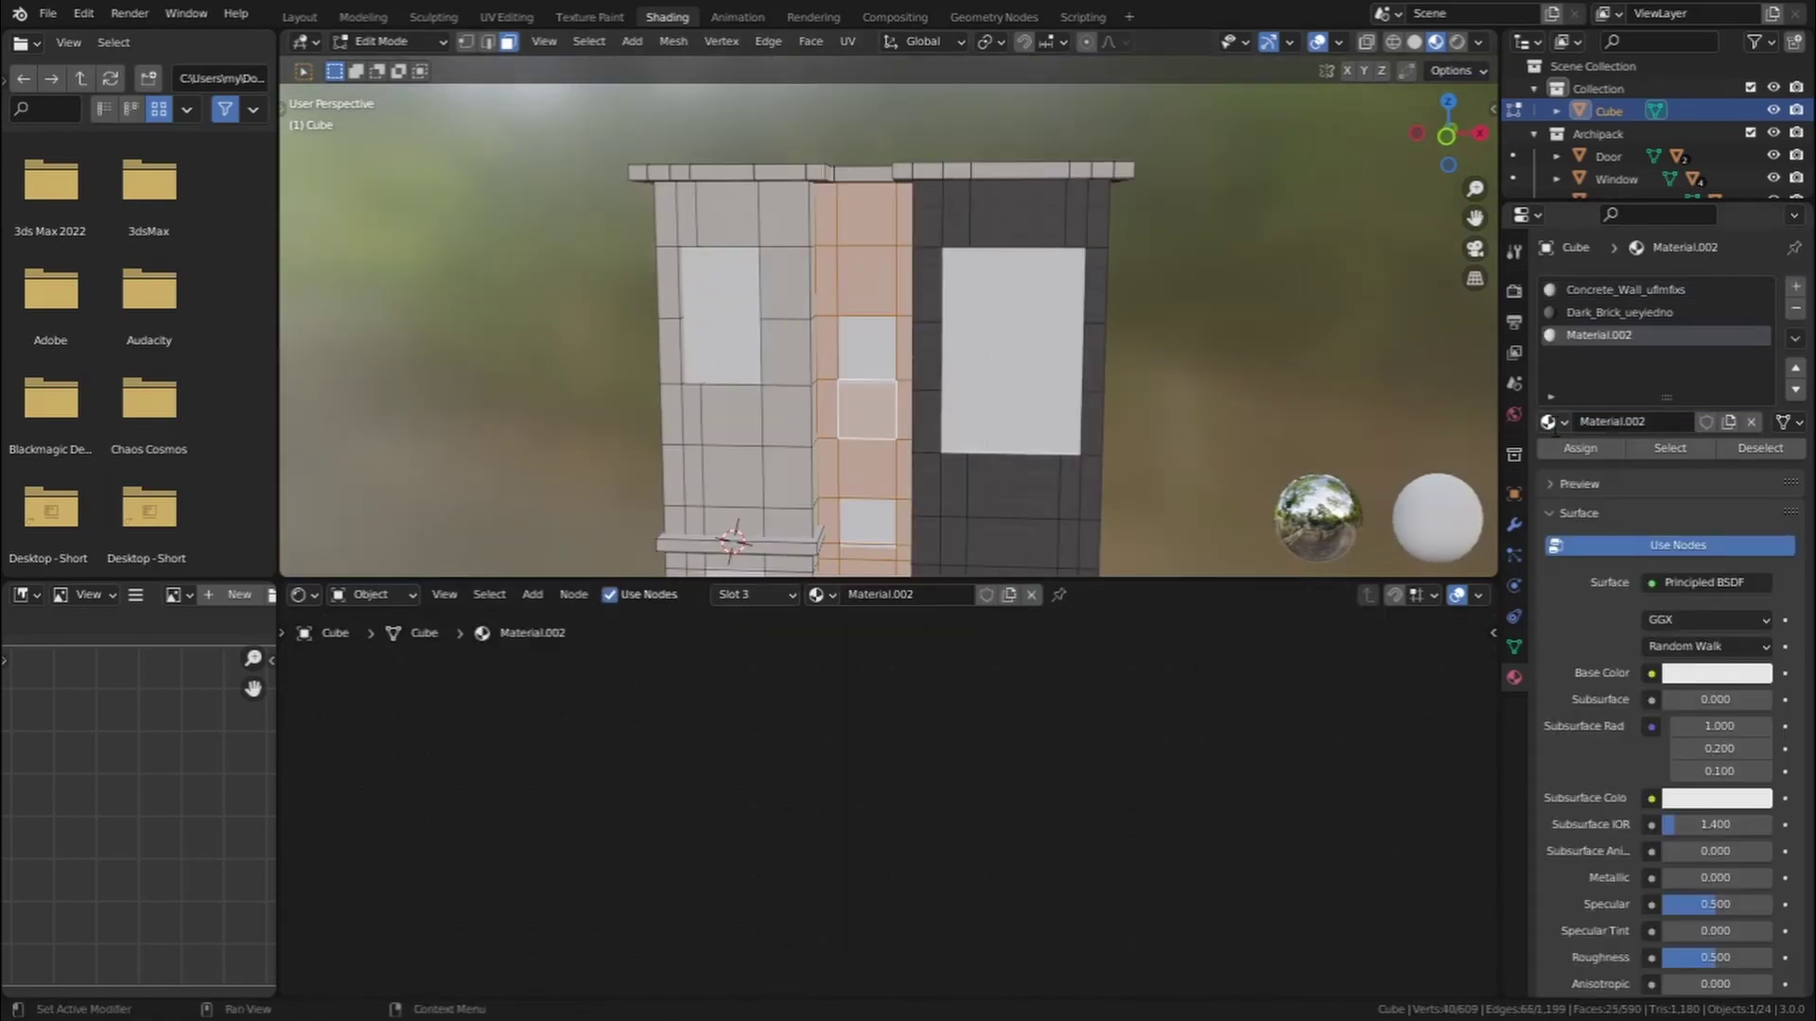
{"action": "left_click", "coordinate": [1551, 422]}
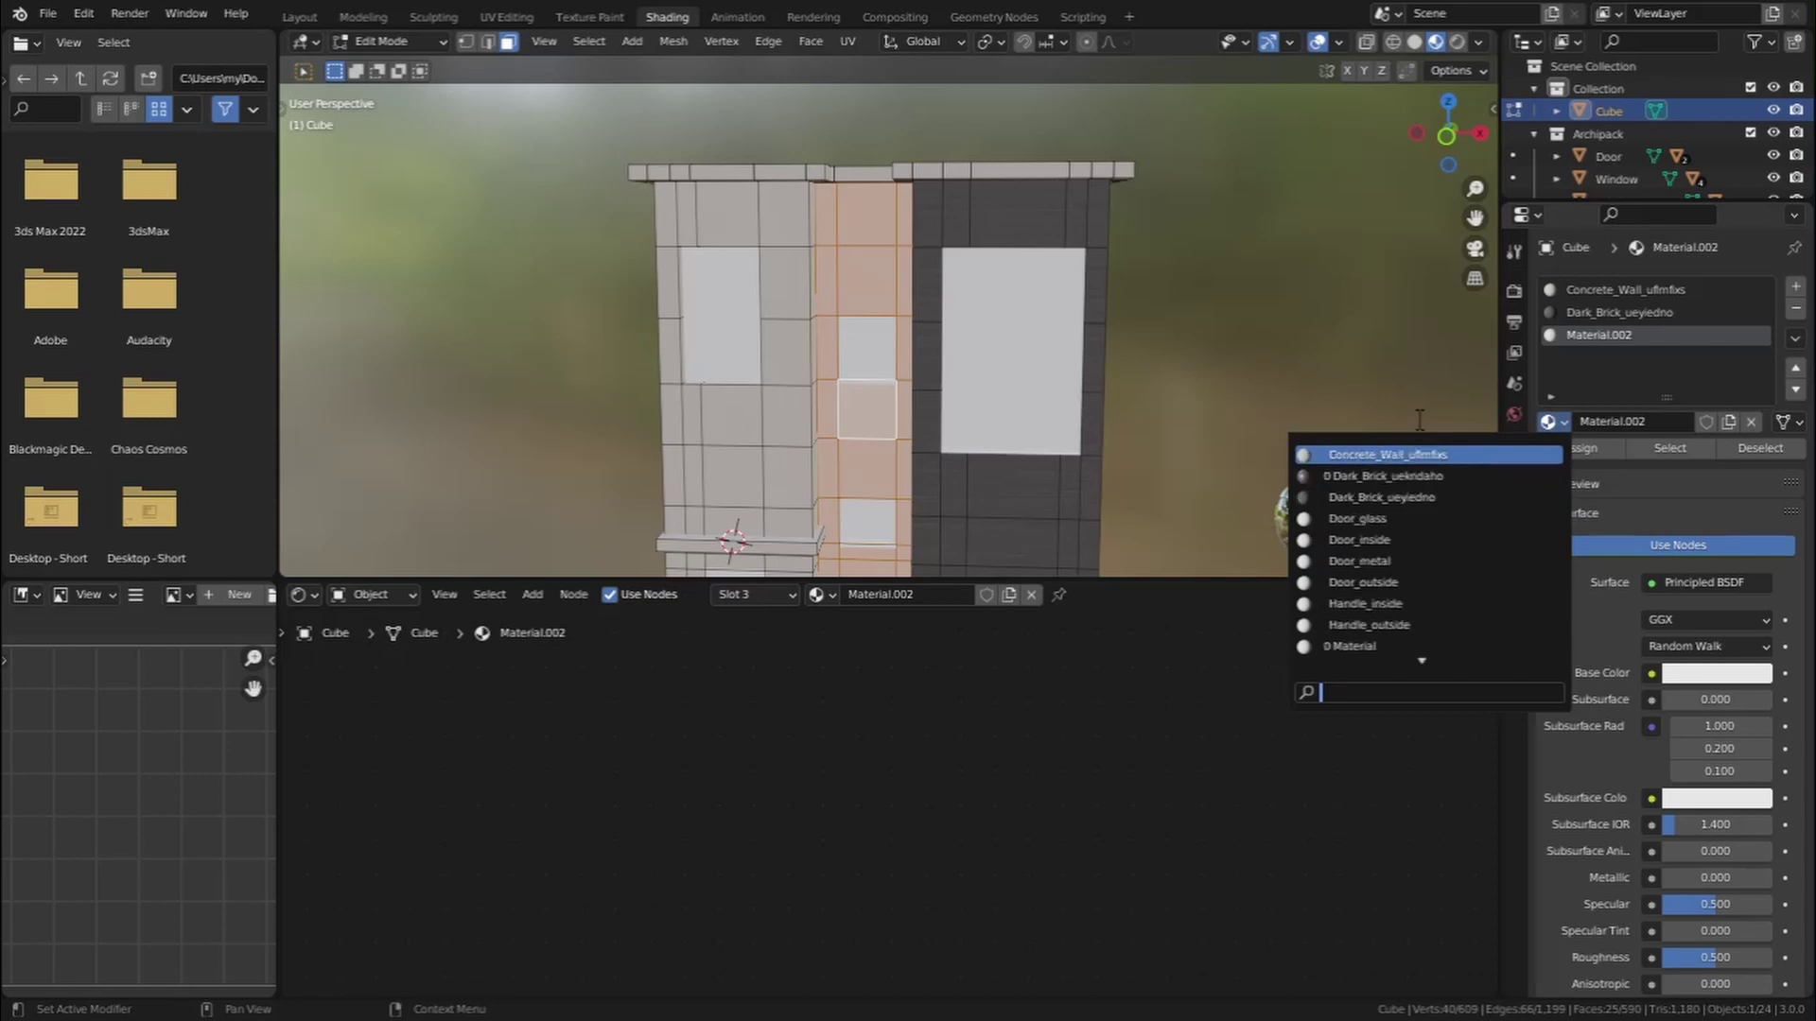
{"action": "left_click", "coordinate": [1423, 475]}
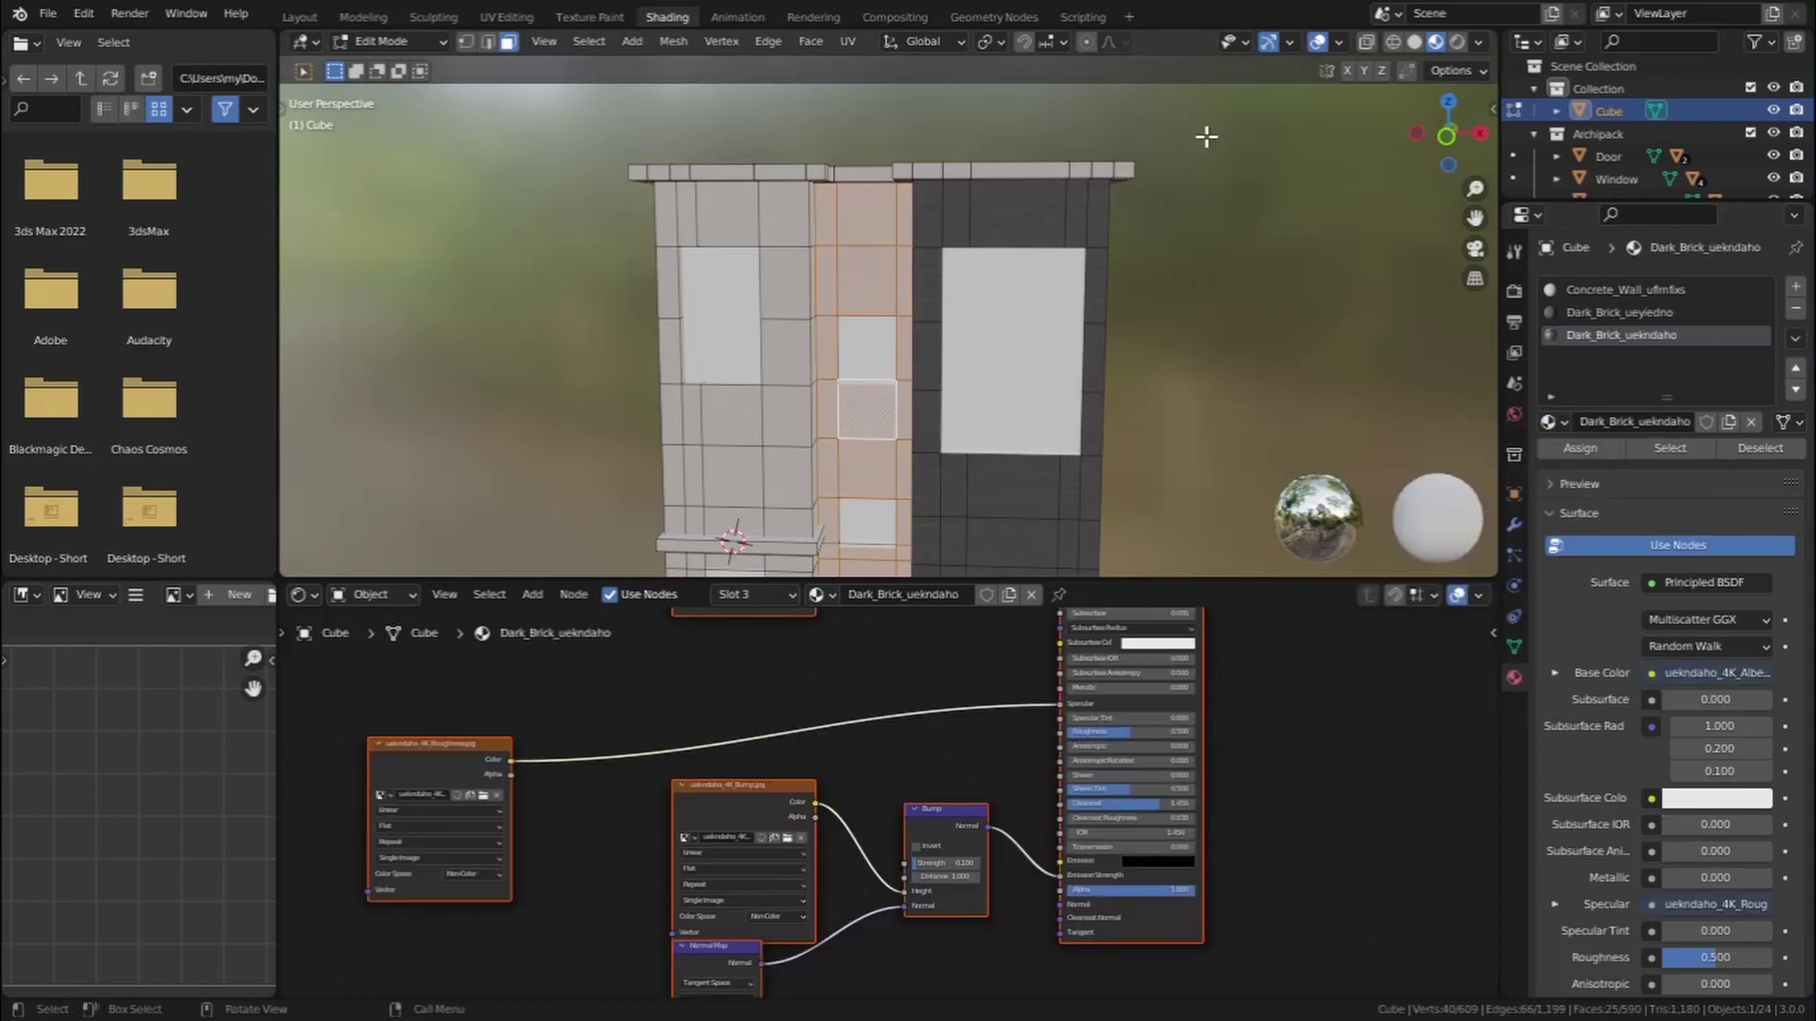
{"action": "left_click", "coordinate": [1586, 445]}
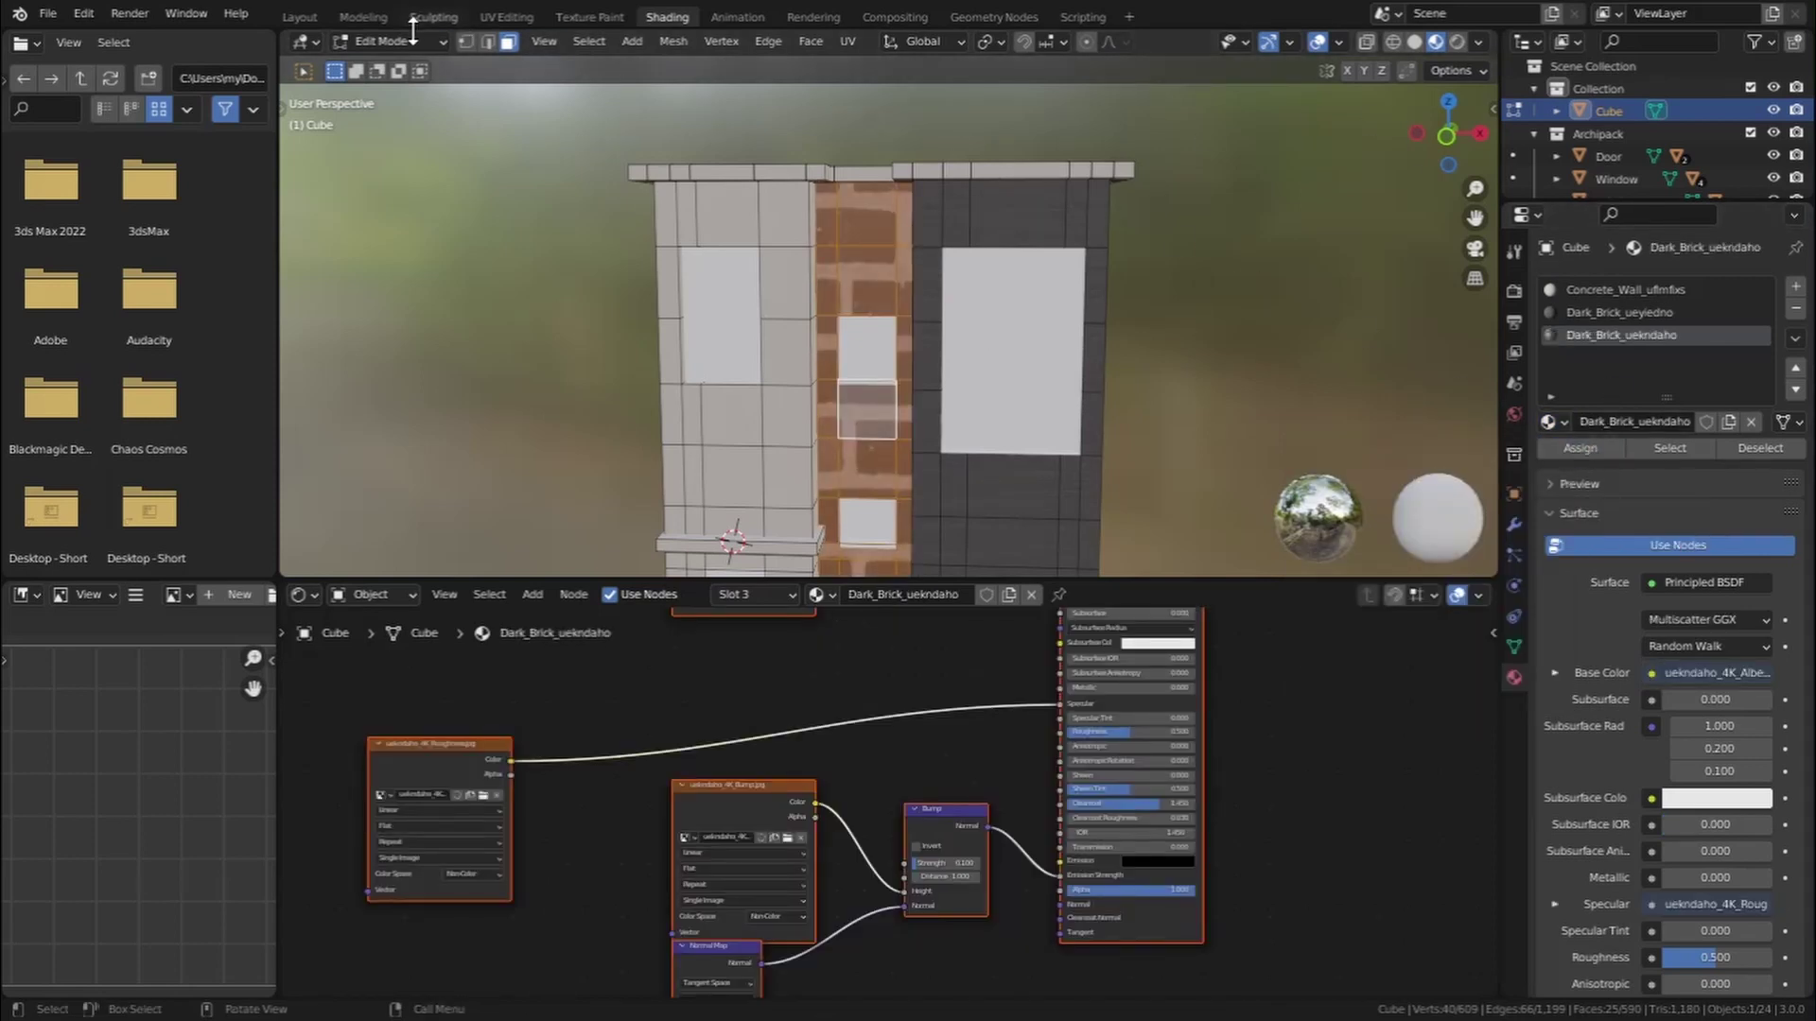
Unwrap the middle wall faces with Smart UV Project at the default settings and return to Object Mode
{"action": "left_click", "coordinate": [847, 43]}
{"action": "left_click", "coordinate": [891, 104]}
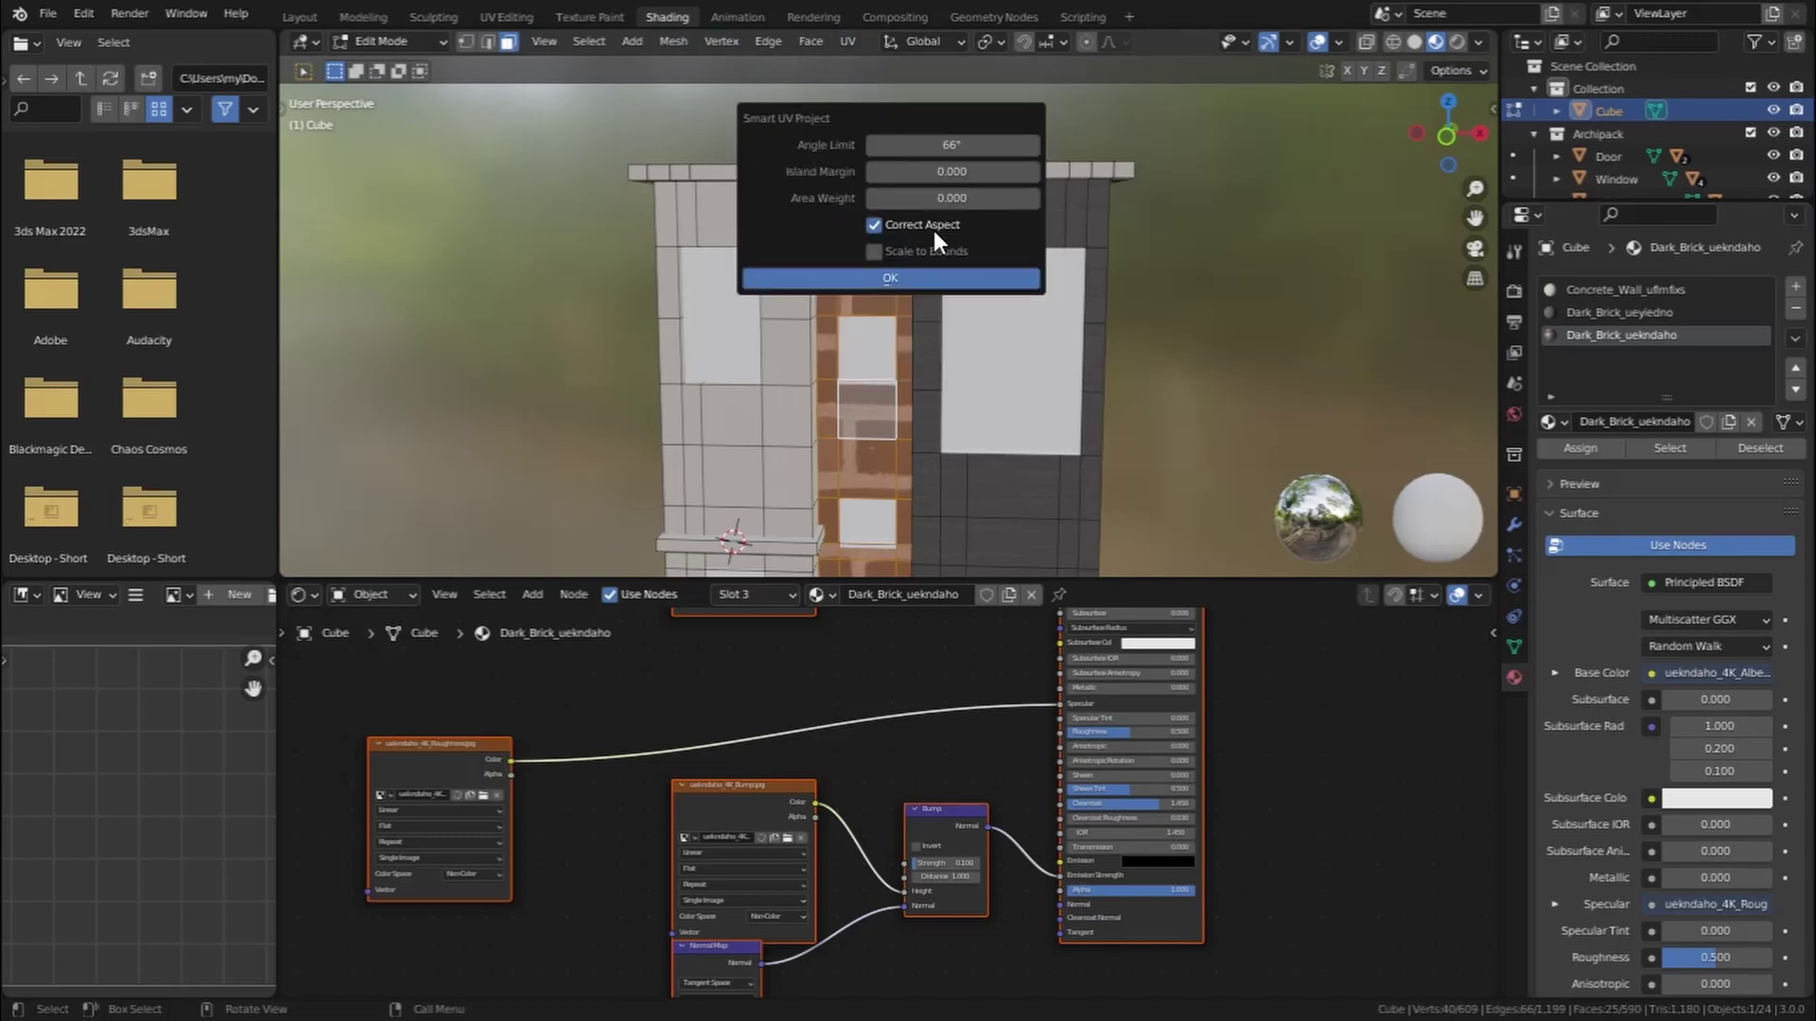
{"action": "left_click", "coordinate": [940, 270]}
{"action": "left_click", "coordinate": [382, 42]}
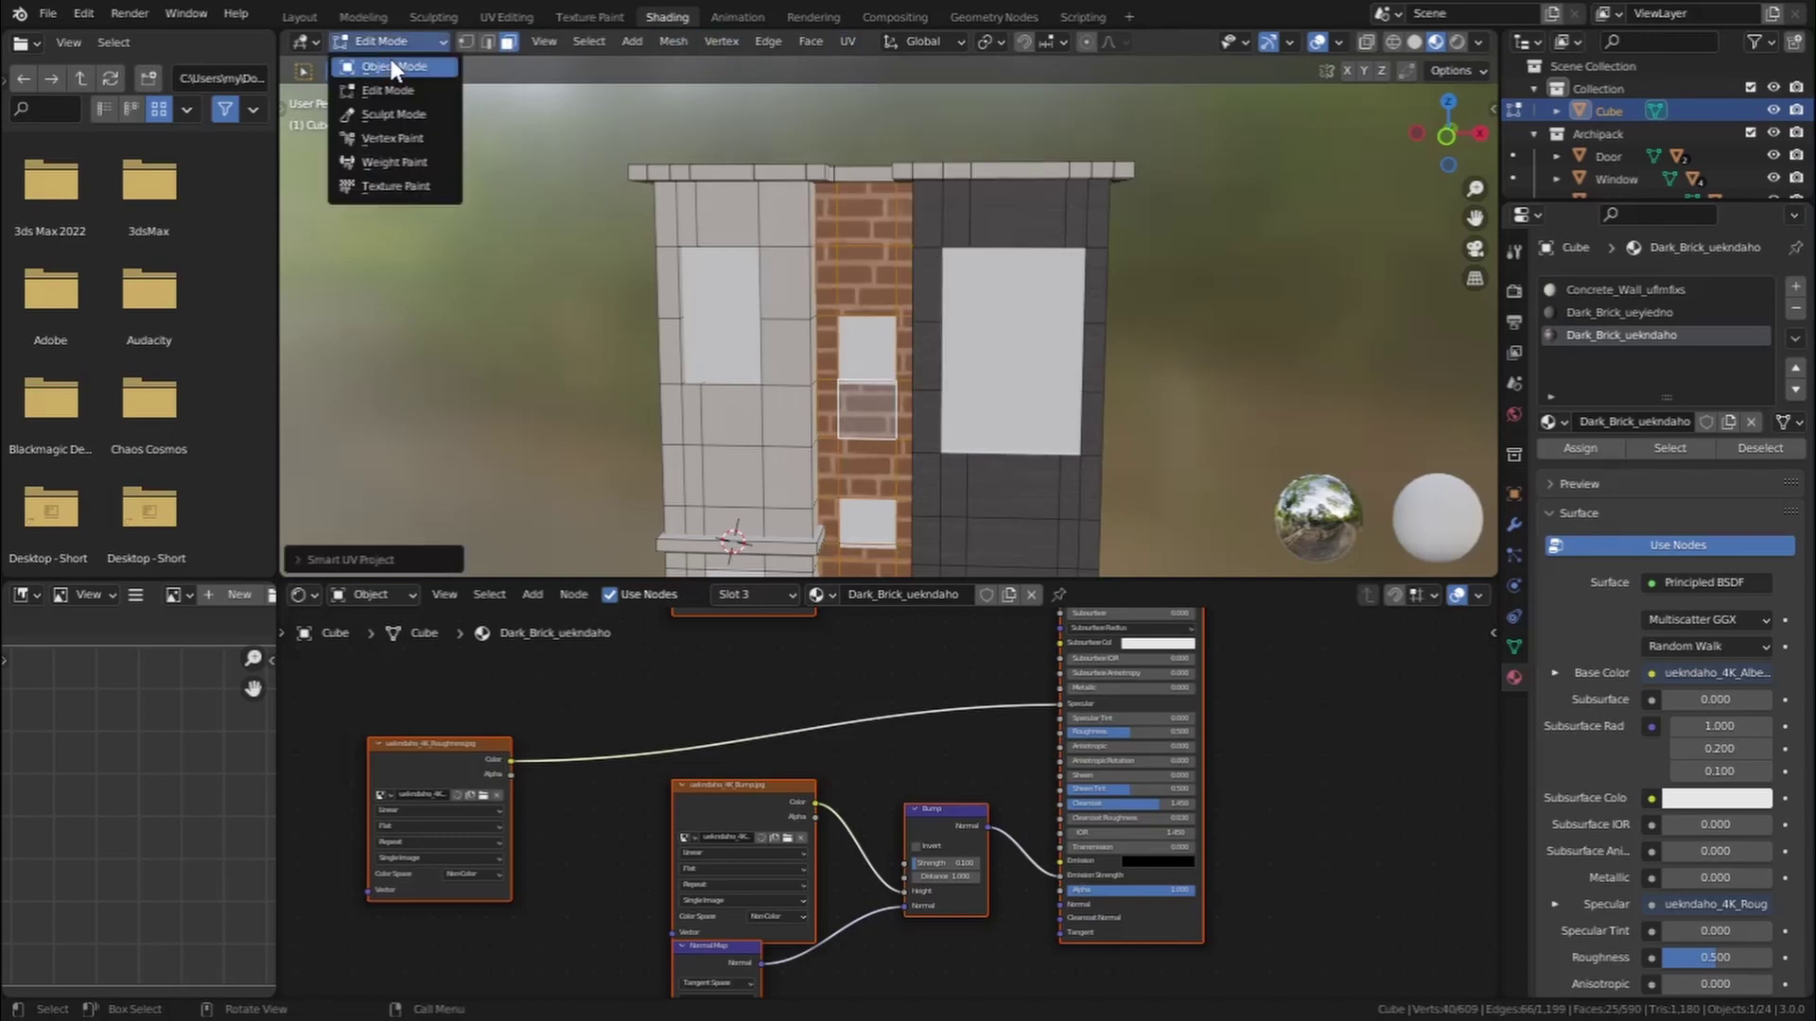
{"action": "left_click", "coordinate": [392, 68]}
Add Texture Coordinate and Mapping nodes to the roughness texture of Dark_Brick_uekndaho
{"action": "middle_click_drag", "start_coordinate": [902, 728], "coordinate": [1317, 690]}
{"action": "left_click", "coordinate": [893, 721]}
{"action": "key", "text": "ctrl+t"}
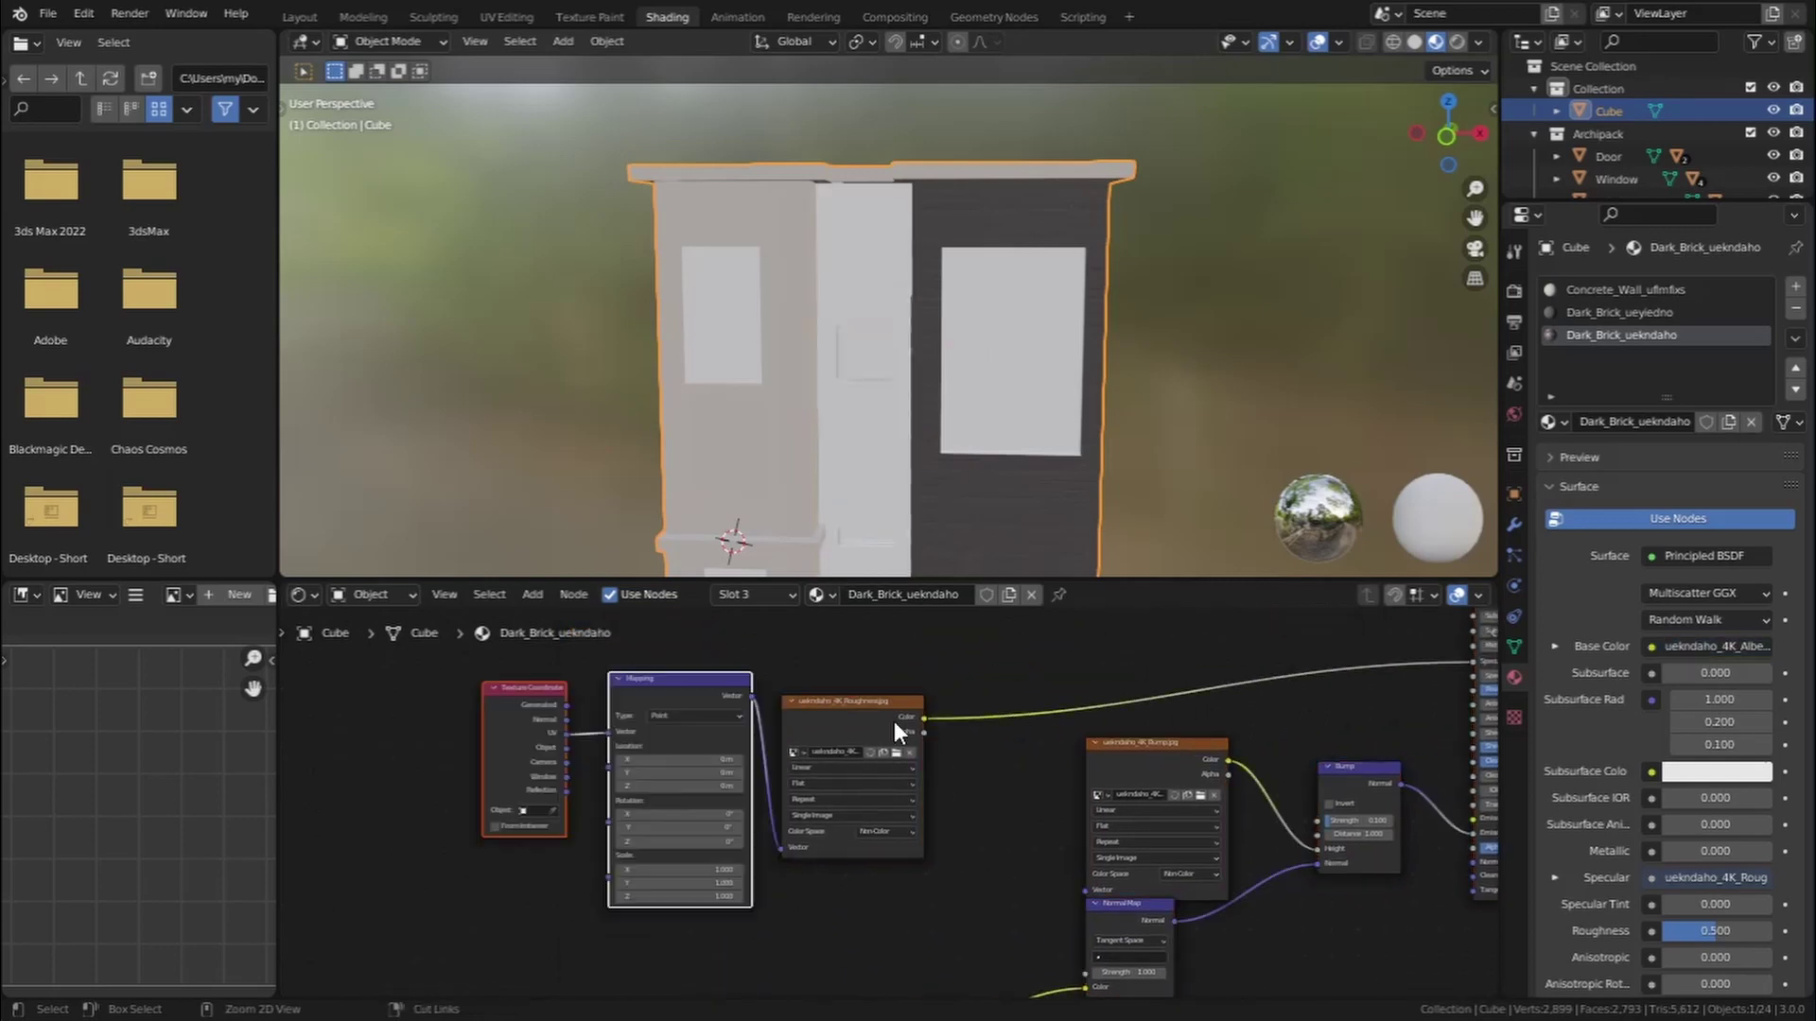
Connect the Mapping node's vector output to the albedo, bump and normal textures as well
{"action": "middle_click_drag", "start_coordinate": [866, 695], "coordinate": [836, 853]}
{"action": "scroll", "coordinate": [836, 853], "scroll_direction": "down", "scroll_amount": 1}
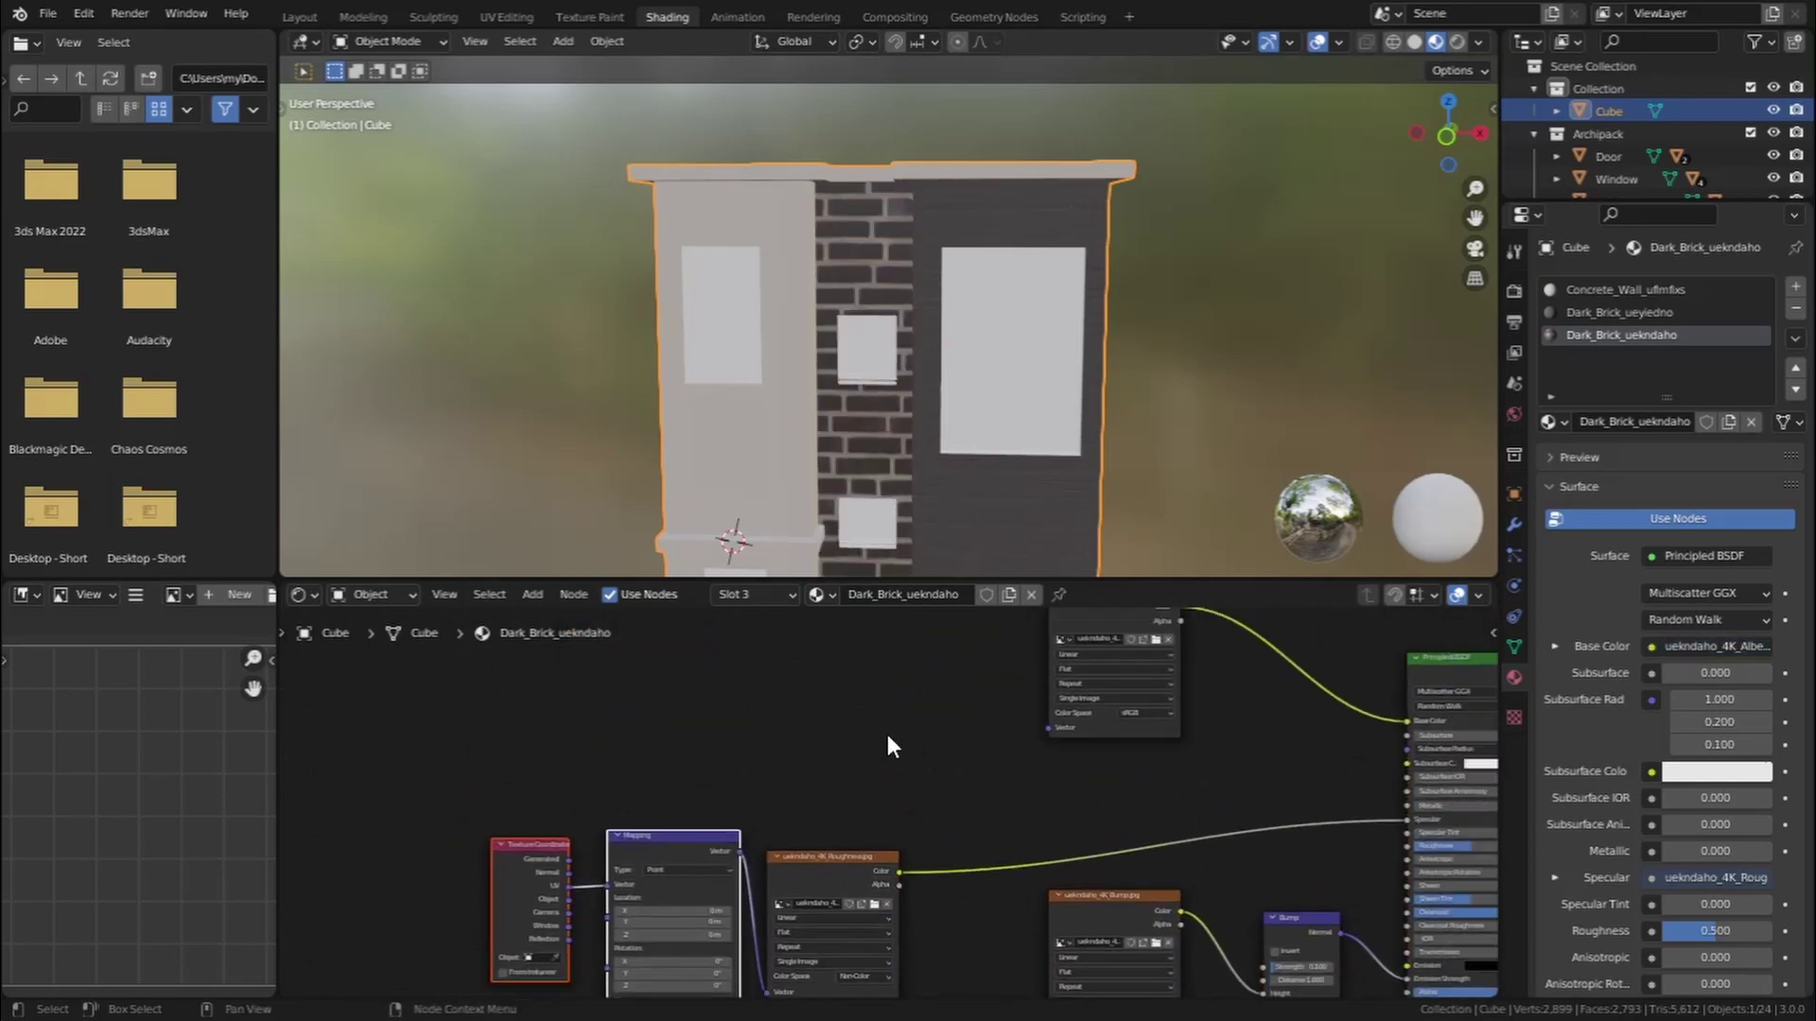
{"action": "left_click_drag", "start_coordinate": [738, 847], "coordinate": [1046, 732]}
{"action": "middle_click_drag", "start_coordinate": [817, 944], "coordinate": [777, 795]}
{"action": "scroll", "coordinate": [777, 795], "scroll_direction": "down", "scroll_amount": 3}
{"action": "left_click_drag", "start_coordinate": [715, 716], "coordinate": [958, 859]}
{"action": "middle_click_drag", "start_coordinate": [959, 859], "coordinate": [991, 765]}
{"action": "left_click_drag", "start_coordinate": [747, 631], "coordinate": [769, 959]}
Move the bump link to the Principled BSDF's Normal input and the roughness texture link from Specular to Roughness
{"action": "middle_click_drag", "start_coordinate": [1364, 693], "coordinate": [1030, 766]}
{"action": "scroll", "coordinate": [1031, 766], "scroll_direction": "up", "scroll_amount": 6}
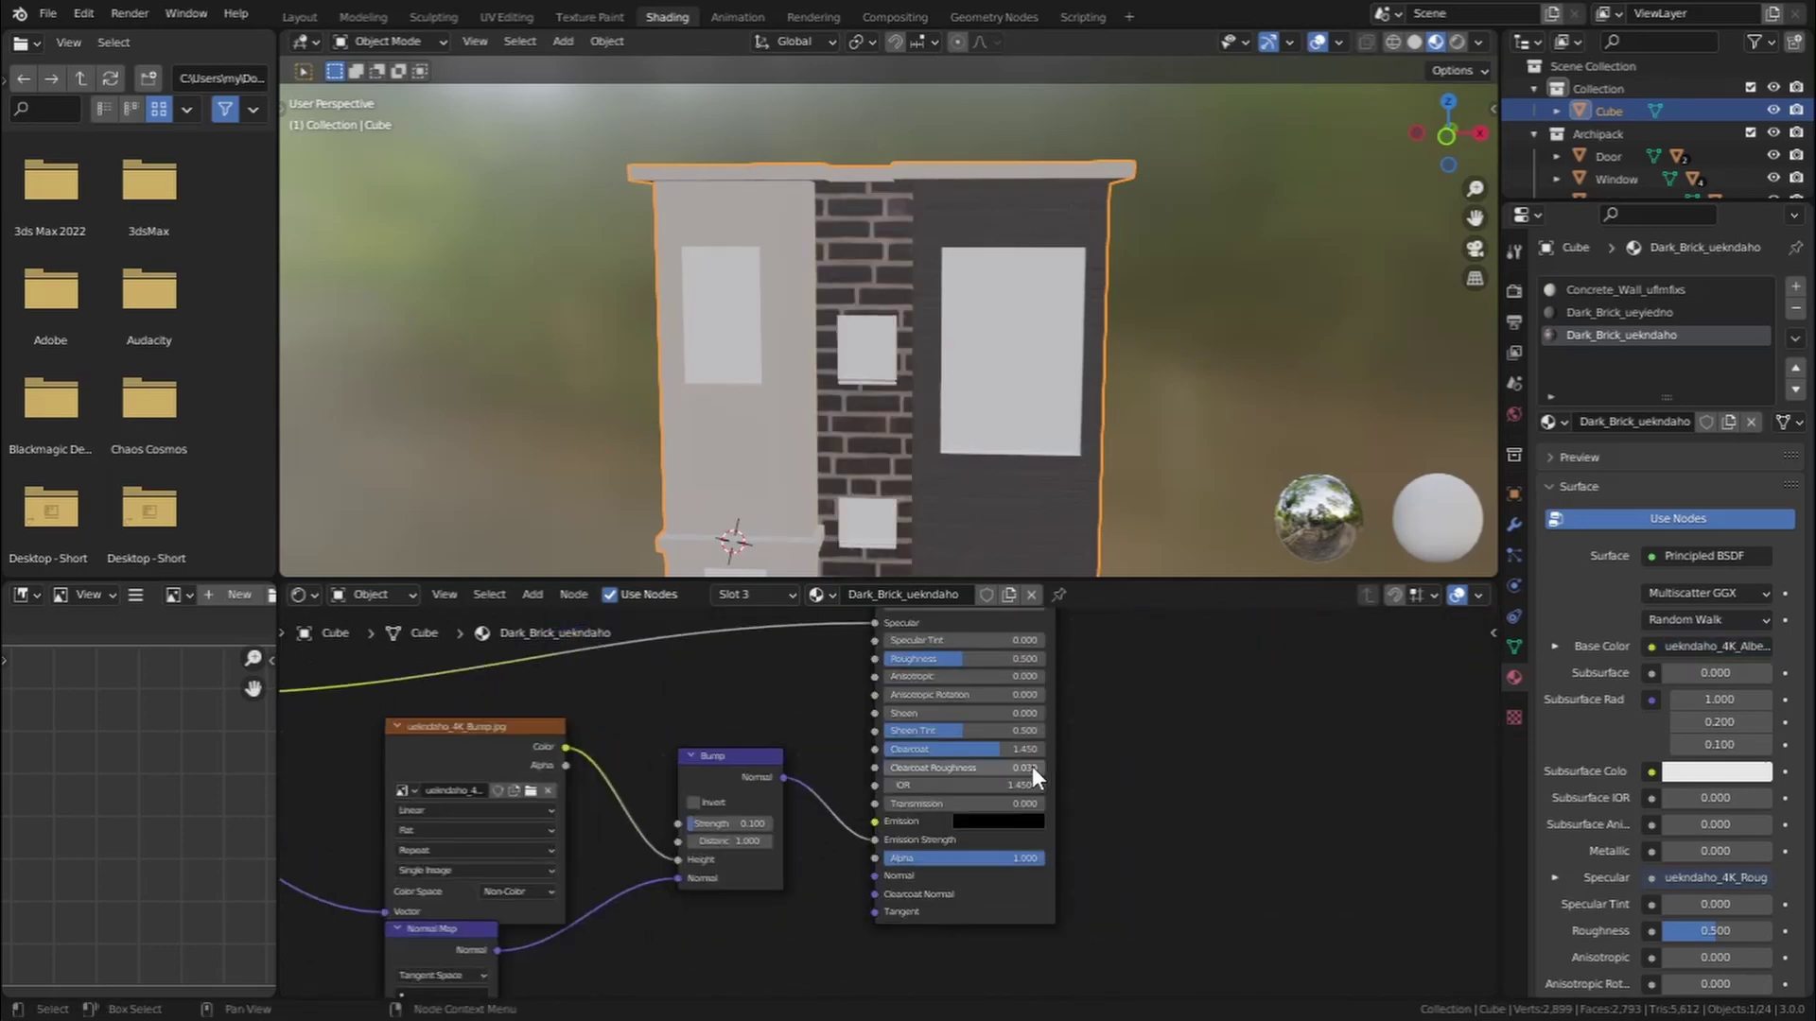
{"action": "left_click_drag", "start_coordinate": [872, 870], "coordinate": [872, 938]}
{"action": "middle_click_drag", "start_coordinate": [851, 709], "coordinate": [893, 906]}
{"action": "left_click_drag", "start_coordinate": [903, 665], "coordinate": [903, 731]}
Set the Dark_Brick_uekndaho mapping Scale X and Y to 5
{"action": "scroll", "coordinate": [898, 756], "scroll_direction": "down", "scroll_amount": 3}
{"action": "scroll", "coordinate": [855, 774], "scroll_direction": "up", "scroll_amount": 5}
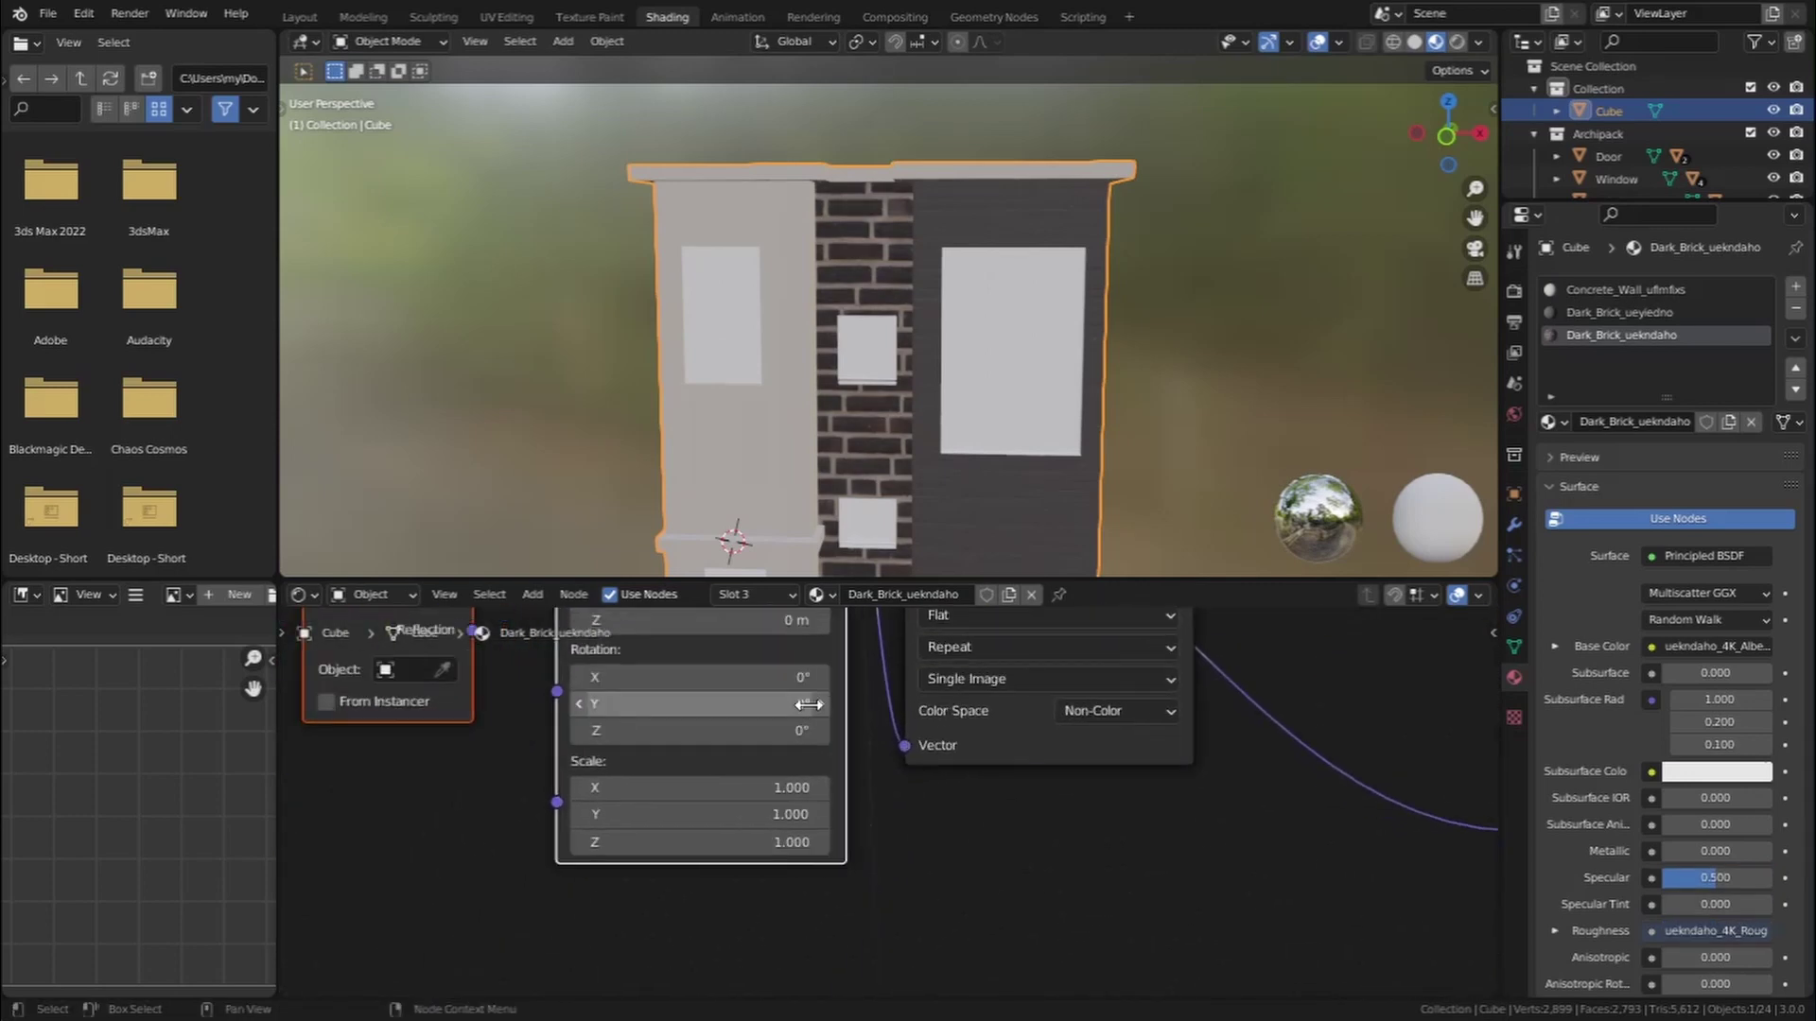
{"action": "double_click", "coordinate": [855, 741]}
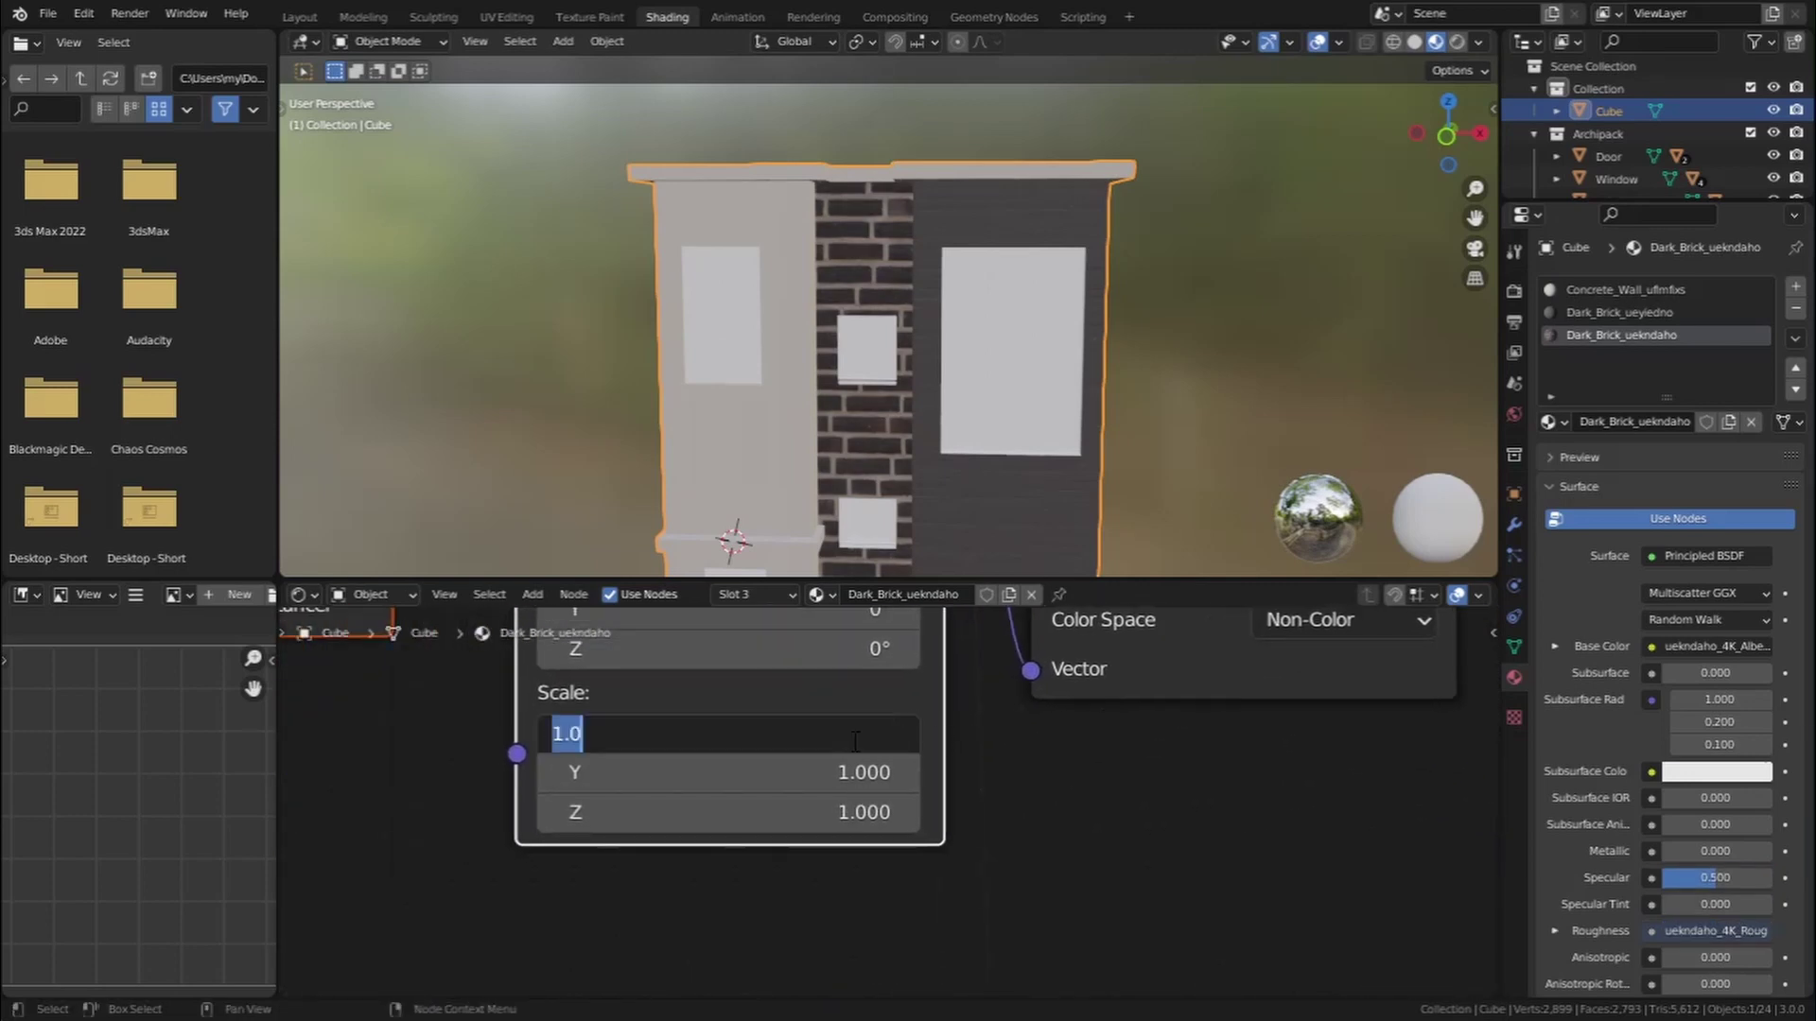
{"action": "type", "text": "5"}
{"action": "double_click", "coordinate": [853, 788]}
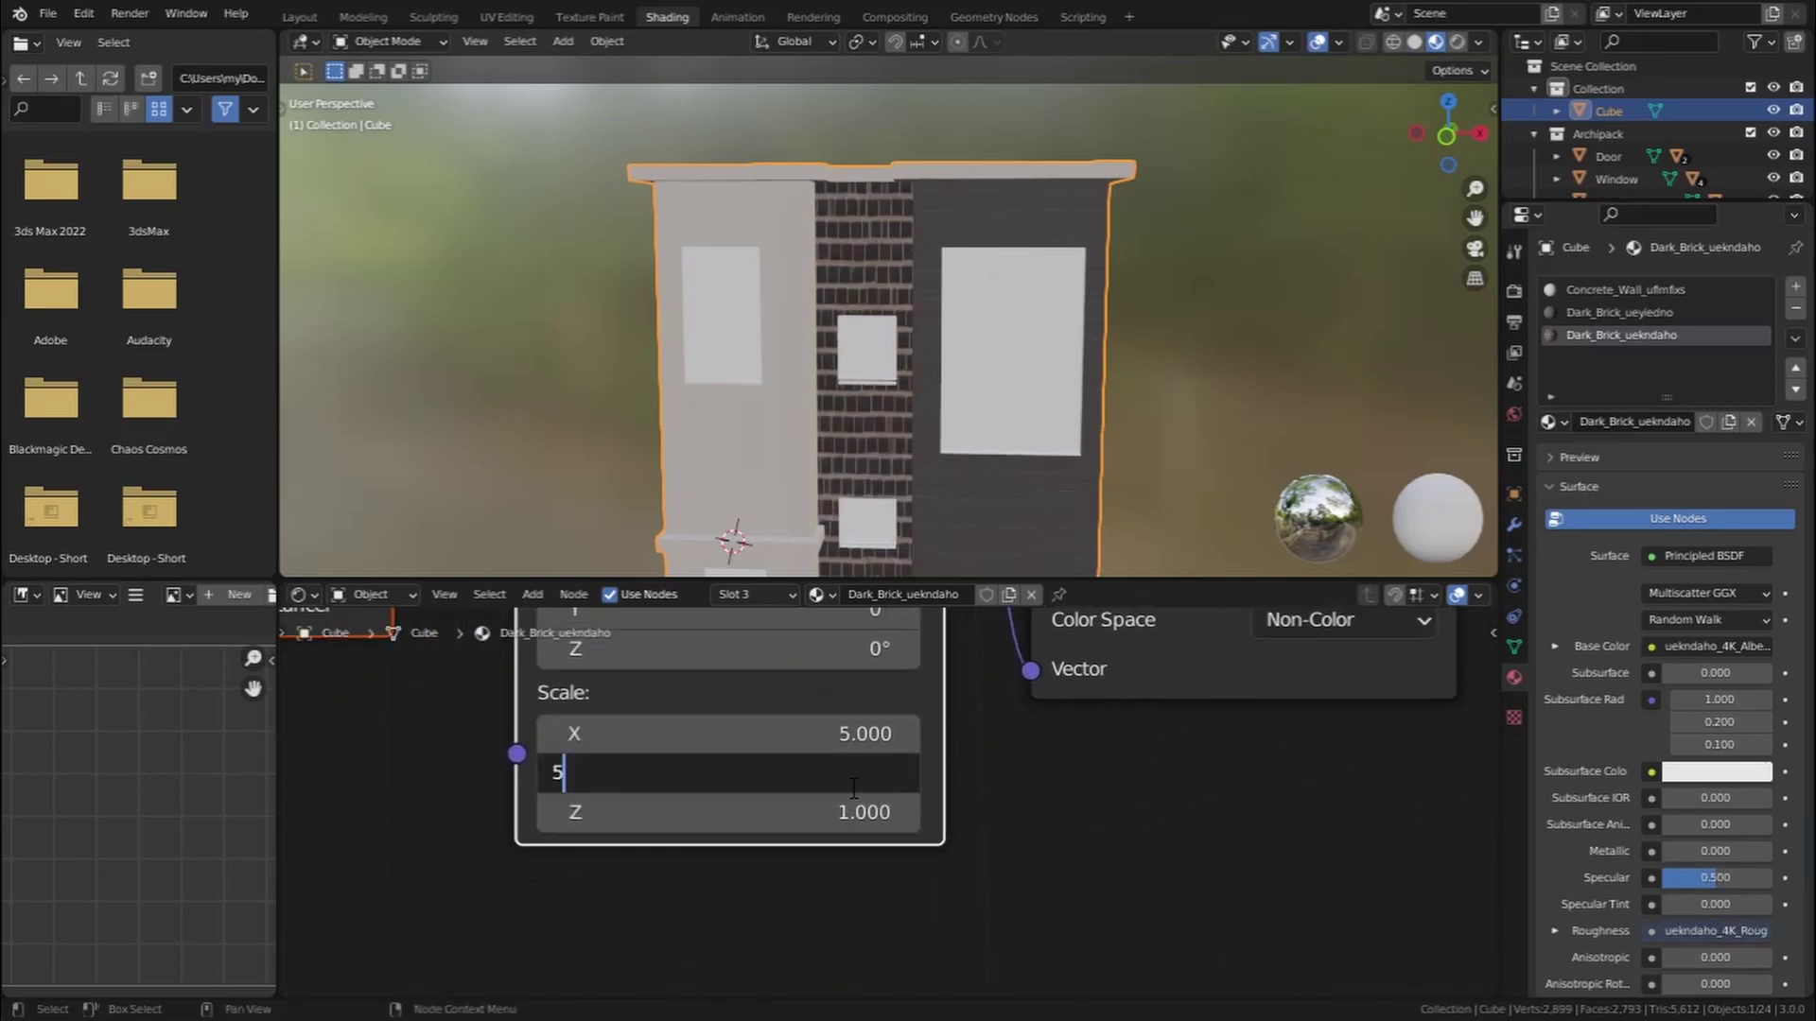
{"action": "type", "text": "5"}
{"action": "key", "text": "Return"}
Set the Dark_Brick_uekndaho mapping Scale X and Y to 3
{"action": "double_click", "coordinate": [832, 742]}
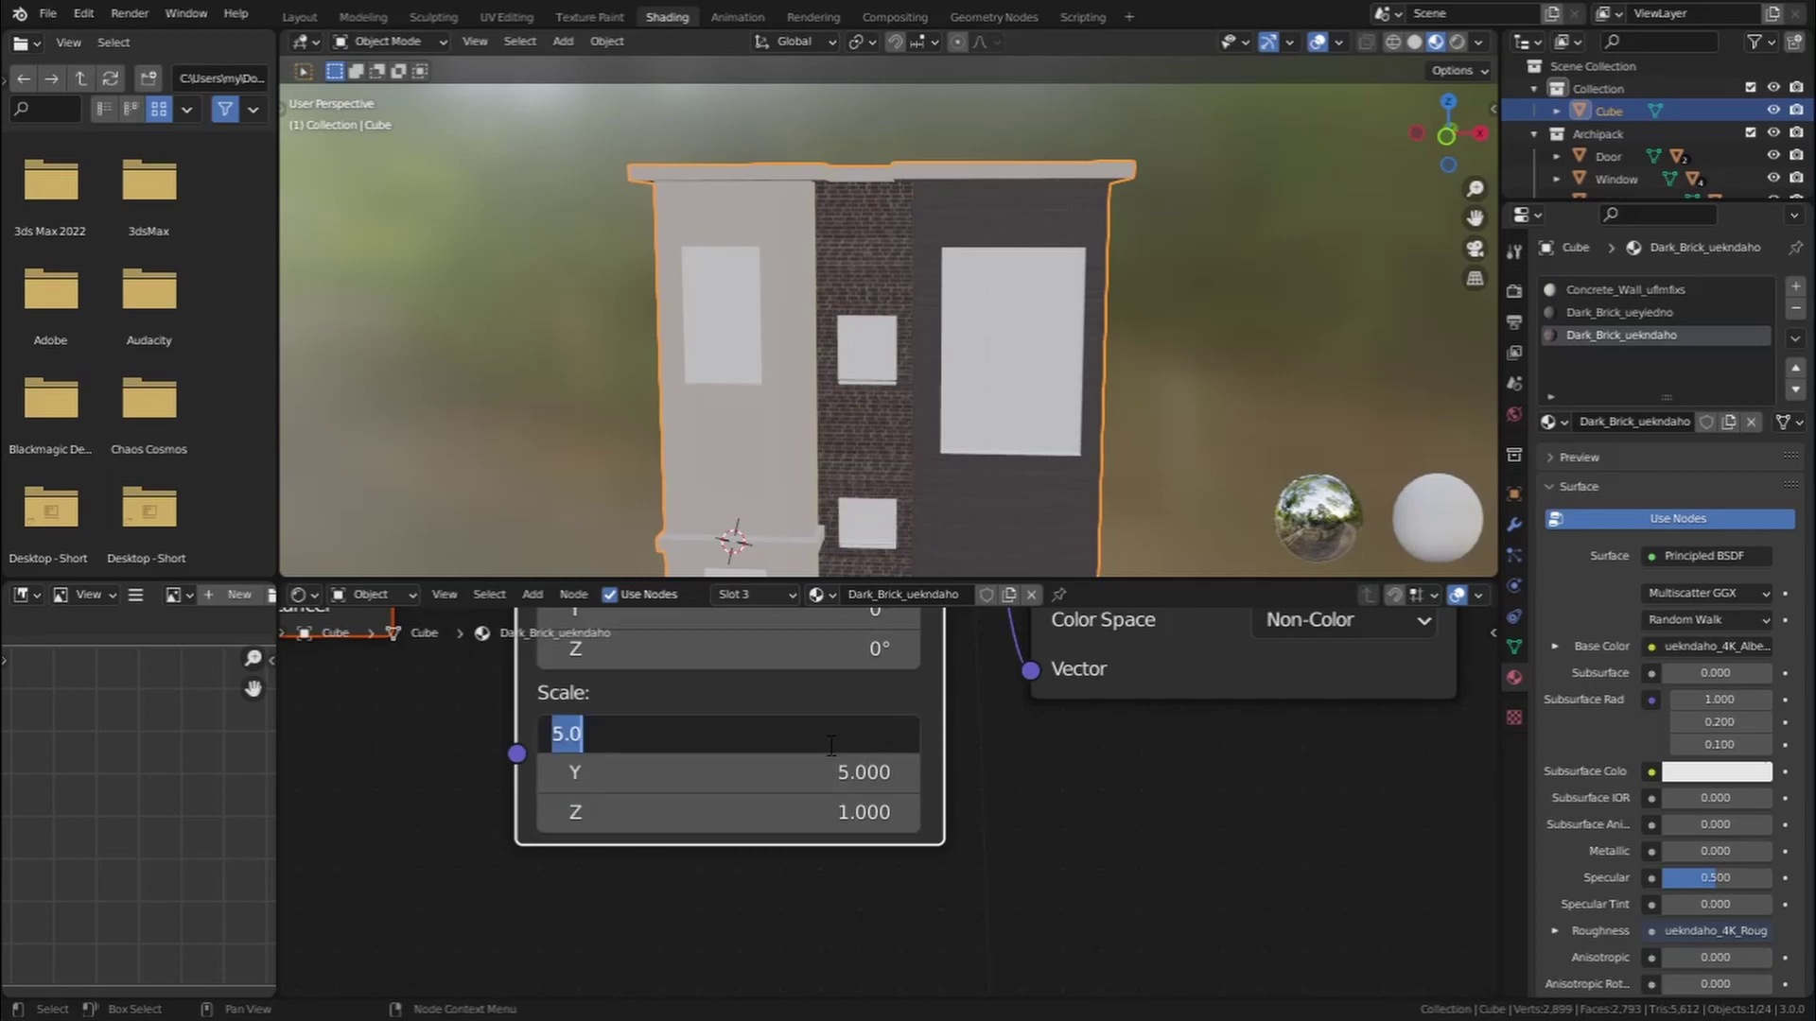
{"action": "type", "text": "3"}
{"action": "key", "text": "Return"}
{"action": "double_click", "coordinate": [858, 773]}
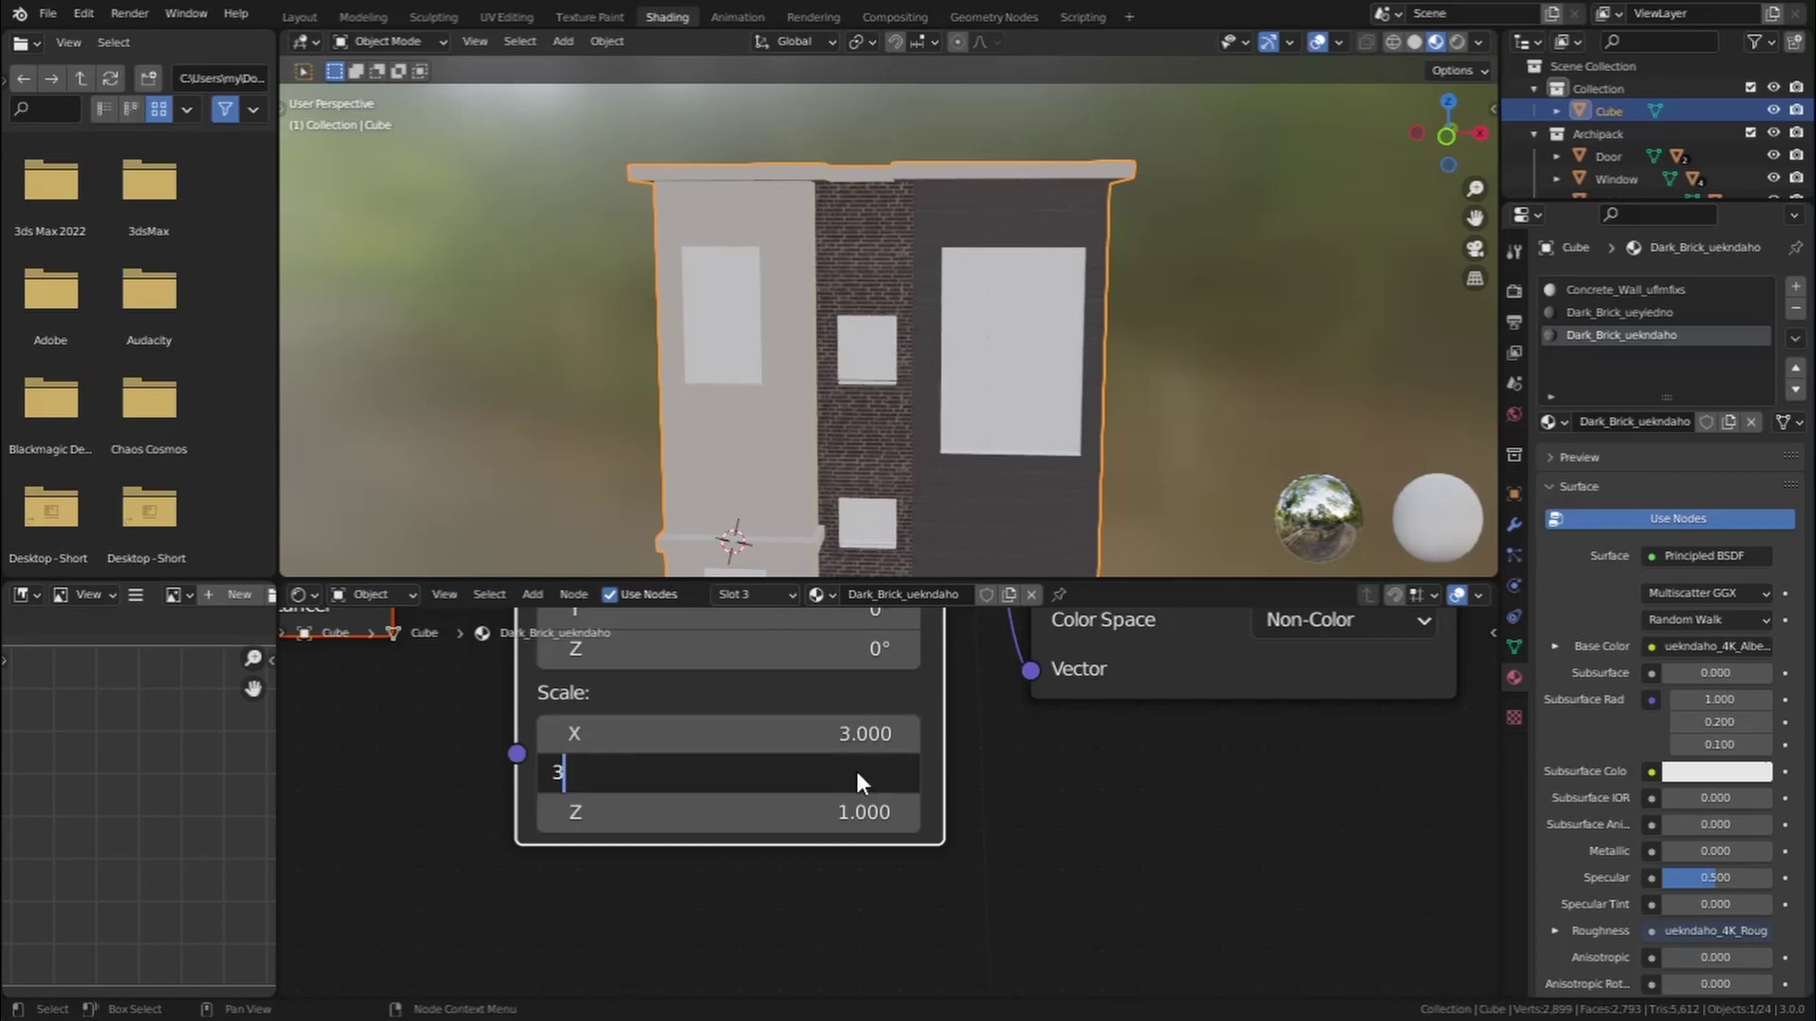
{"action": "type", "text": "3"}
{"action": "key", "text": "Return"}
{"action": "scroll", "coordinate": [921, 372], "scroll_direction": "down", "scroll_amount": 3}
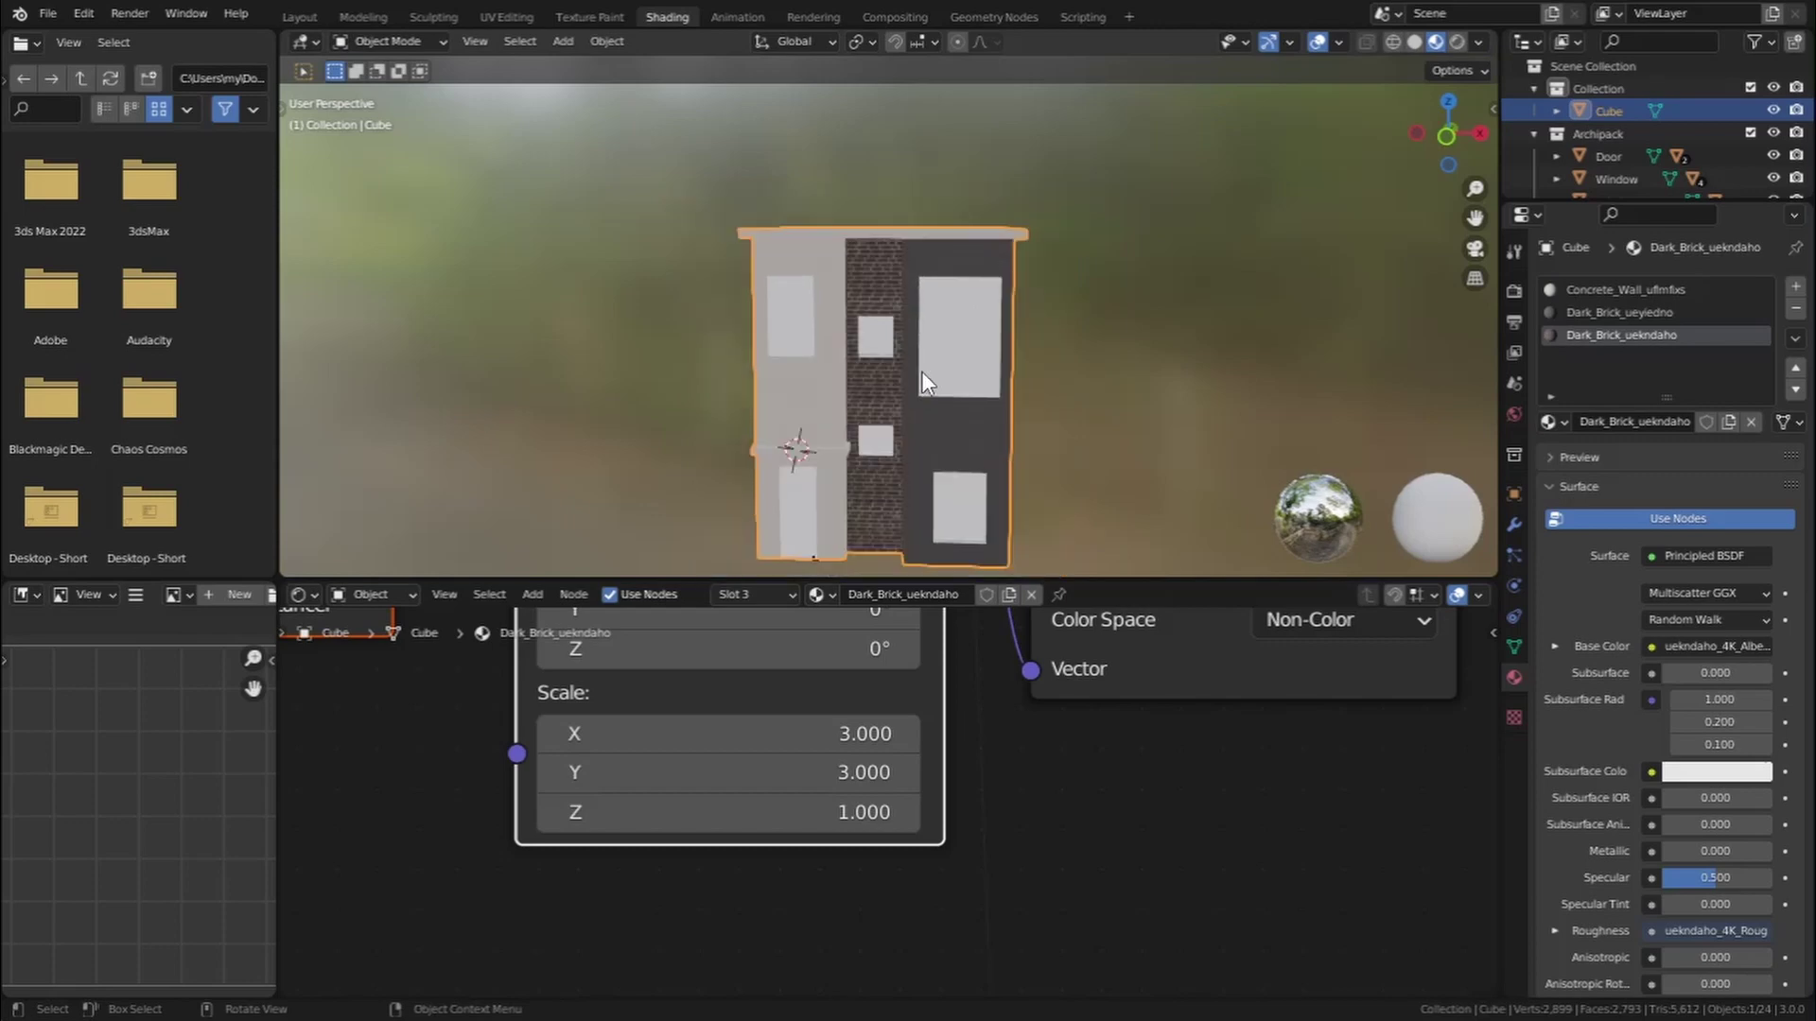
{"action": "scroll", "coordinate": [844, 467], "scroll_direction": "up", "scroll_amount": 4}
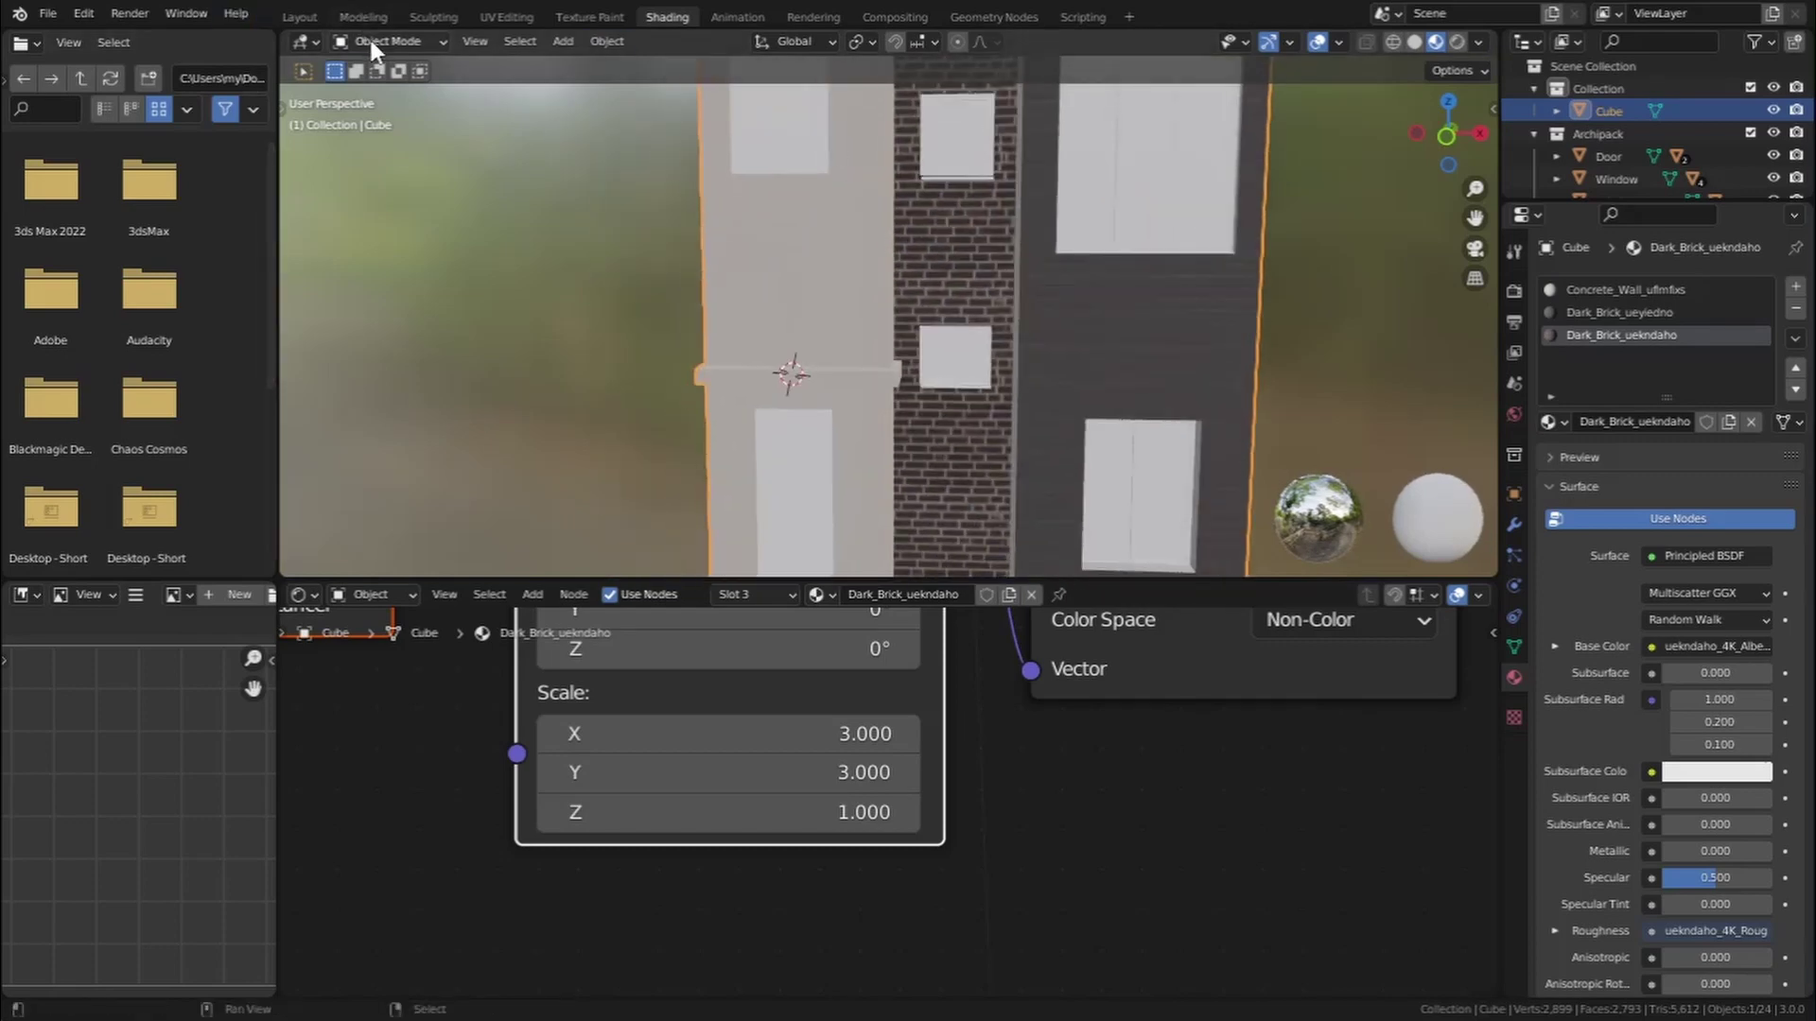
Assign Dark_Brick_ueyiedno to the faces of the ledge above the door in Edit Mode, and return to Object Mode
{"action": "left_click", "coordinate": [372, 42]}
{"action": "left_click", "coordinate": [389, 83]}
{"action": "scroll", "coordinate": [883, 398], "scroll_direction": "up", "scroll_amount": 4}
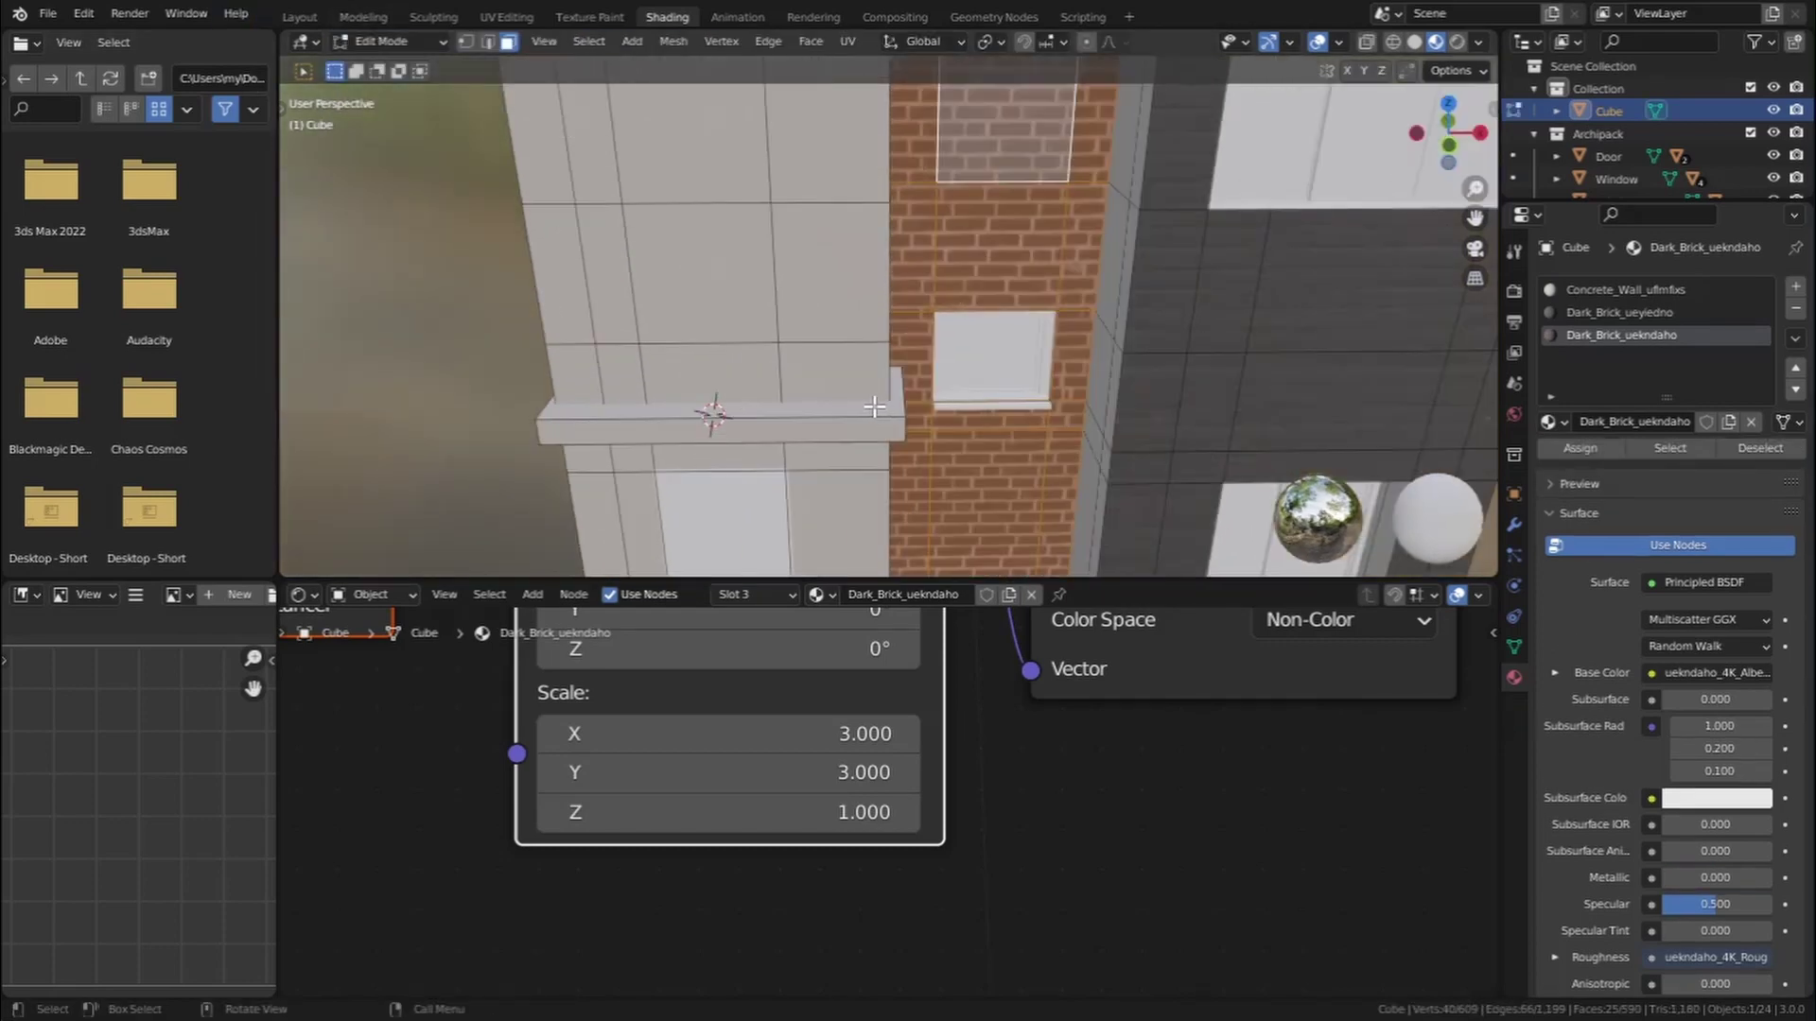
{"action": "left_click", "coordinate": [875, 407]}
{"action": "middle_click_drag", "start_coordinate": [868, 433], "coordinate": [1220, 444]}
{"action": "left_click", "coordinate": [851, 434], "text": "shift"}
{"action": "left_click", "coordinate": [1613, 313]}
{"action": "left_click", "coordinate": [1580, 448]}
{"action": "key", "text": "Tab"}
Select all linked faces of the roof slab in Edit Mode and assign Dark_Brick_ueyiedno to them
{"action": "middle_click_drag", "start_coordinate": [946, 473], "coordinate": [588, 508]}
{"action": "scroll", "coordinate": [831, 348], "scroll_direction": "down", "scroll_amount": 5}
{"action": "mouse_move", "coordinate": [831, 348]}
{"action": "middle_mouse_down"}
{"action": "mouse_move", "coordinate": [942, 253]}
{"action": "mouse_move", "coordinate": [853, 333]}
{"action": "middle_mouse_up"}
{"action": "scroll", "coordinate": [853, 333], "scroll_direction": "up", "scroll_amount": 3}
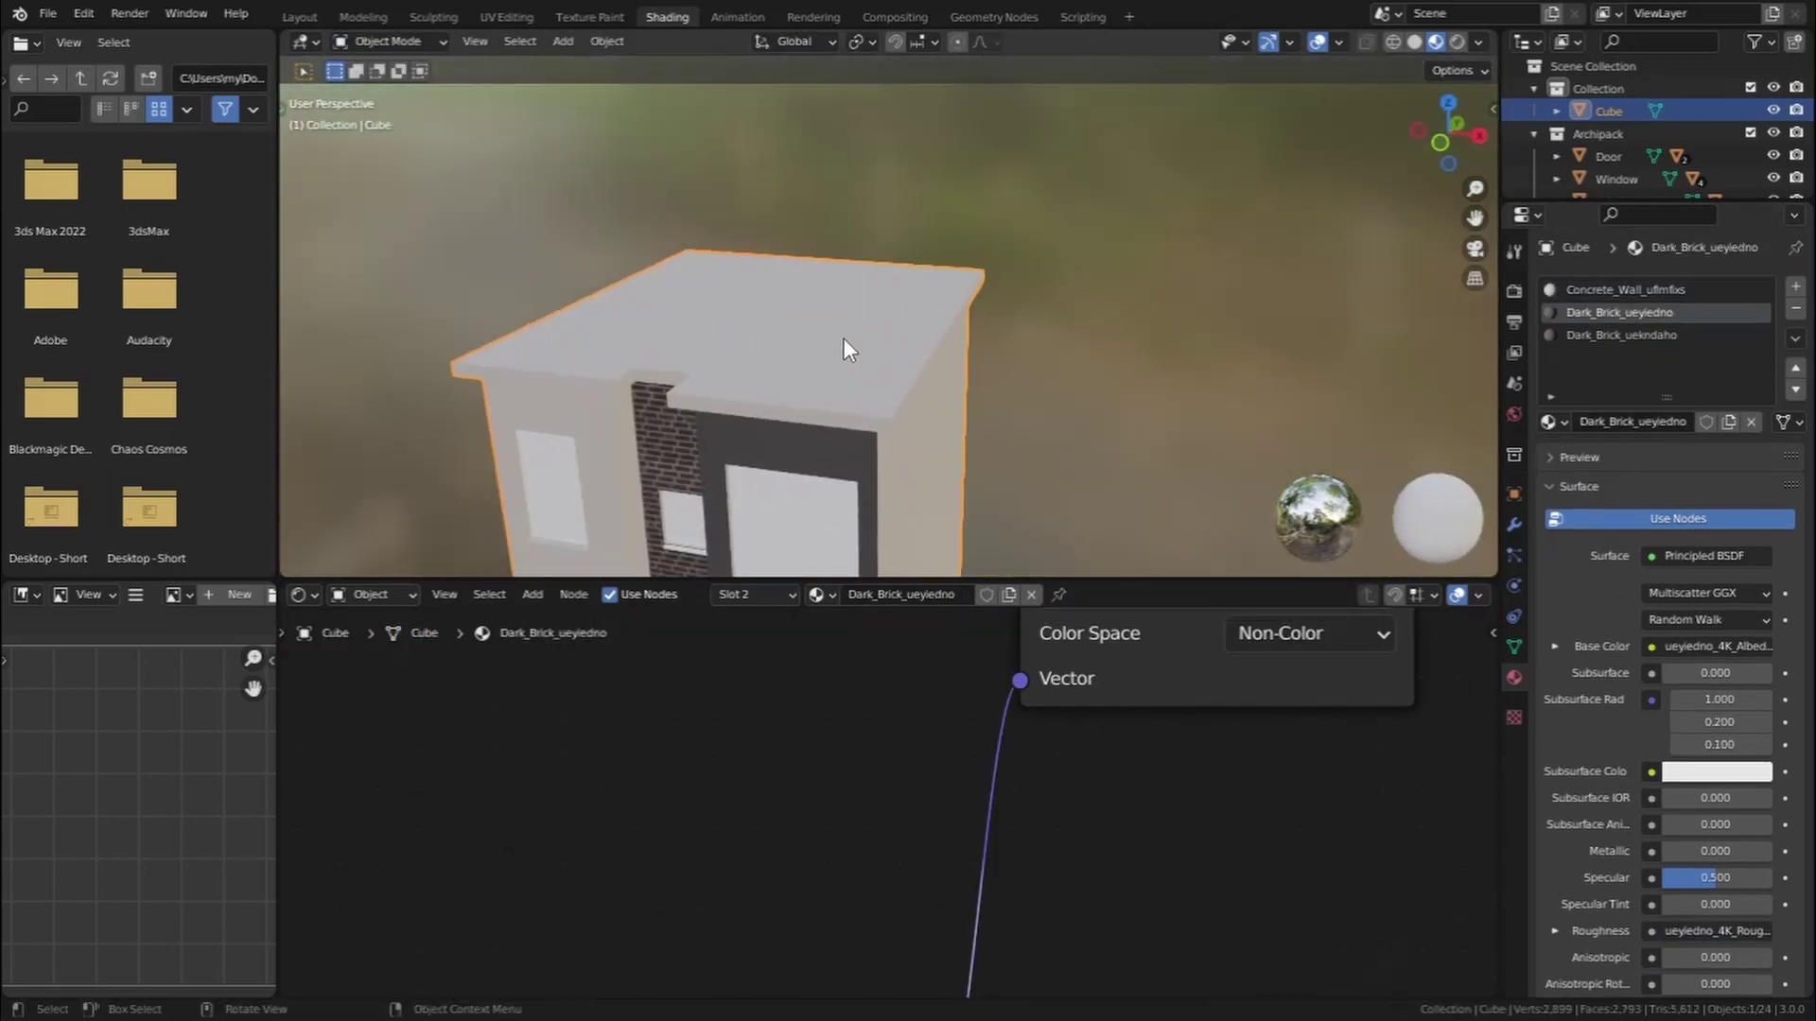
{"action": "left_click", "coordinate": [378, 40]}
{"action": "left_click", "coordinate": [379, 66]}
{"action": "scroll", "coordinate": [742, 388], "scroll_direction": "up", "scroll_amount": 3}
{"action": "left_click", "coordinate": [822, 385]}
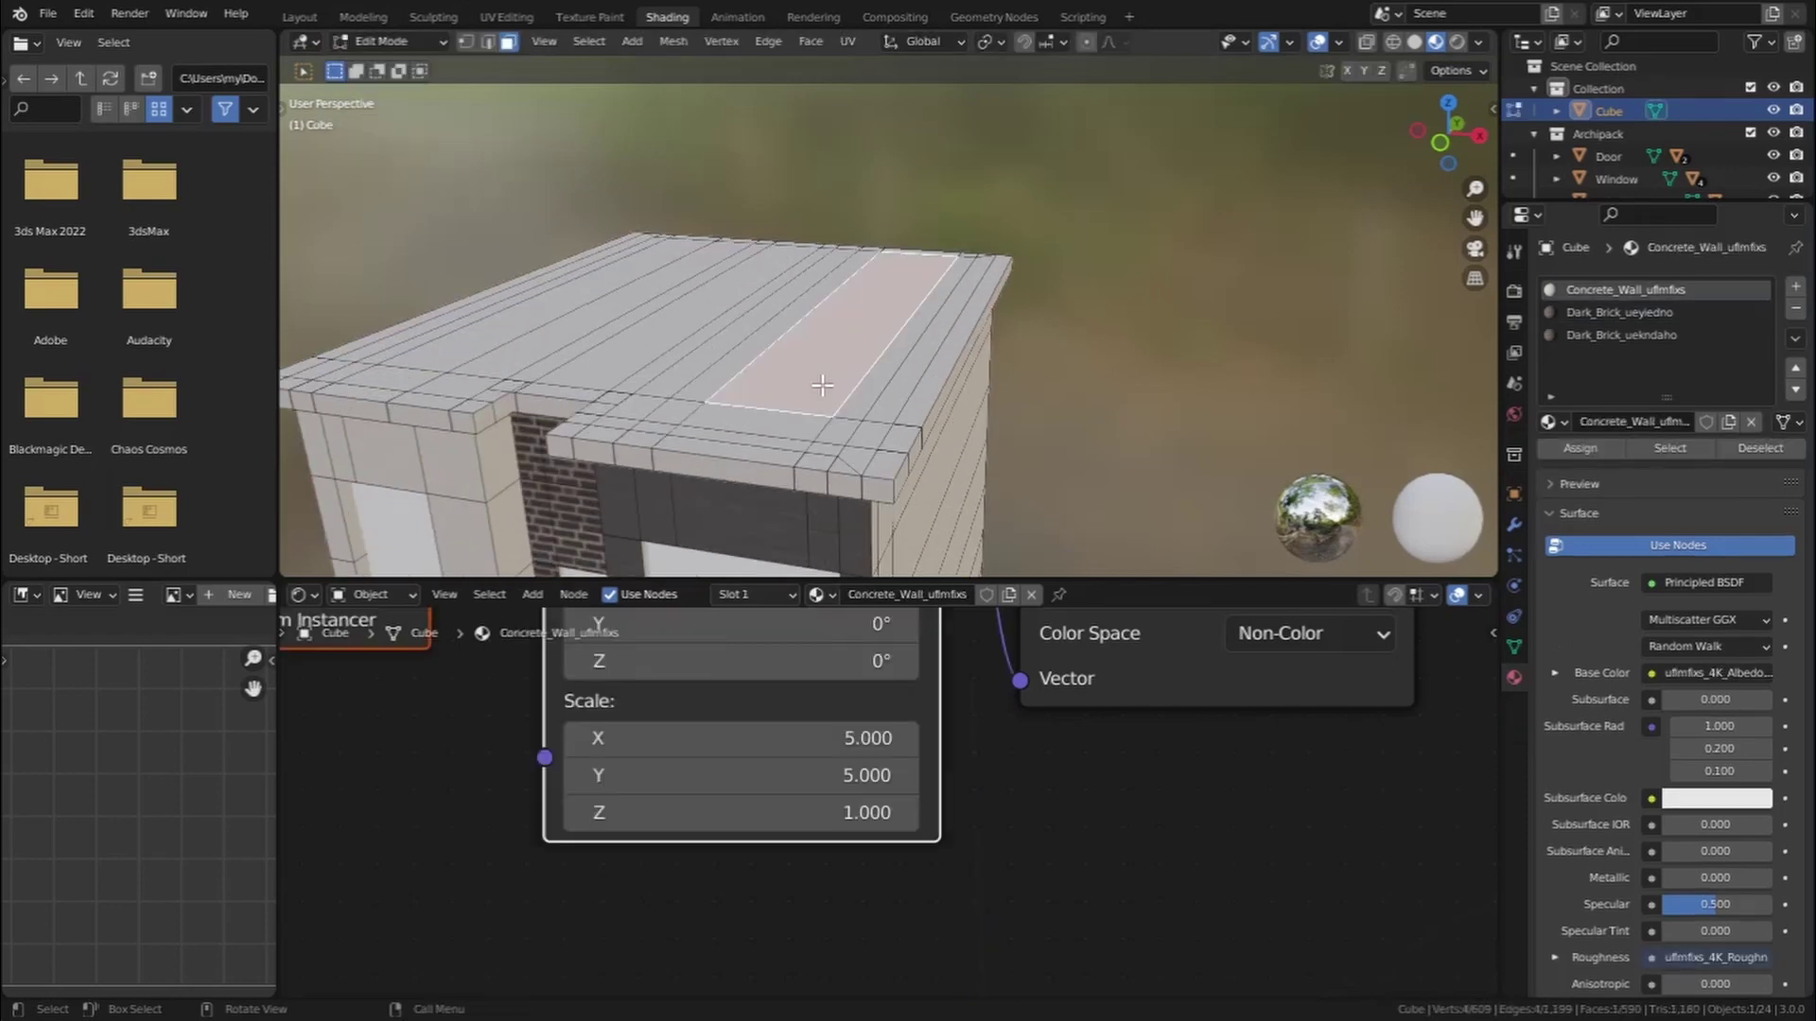
{"action": "key", "text": "ctrl+l"}
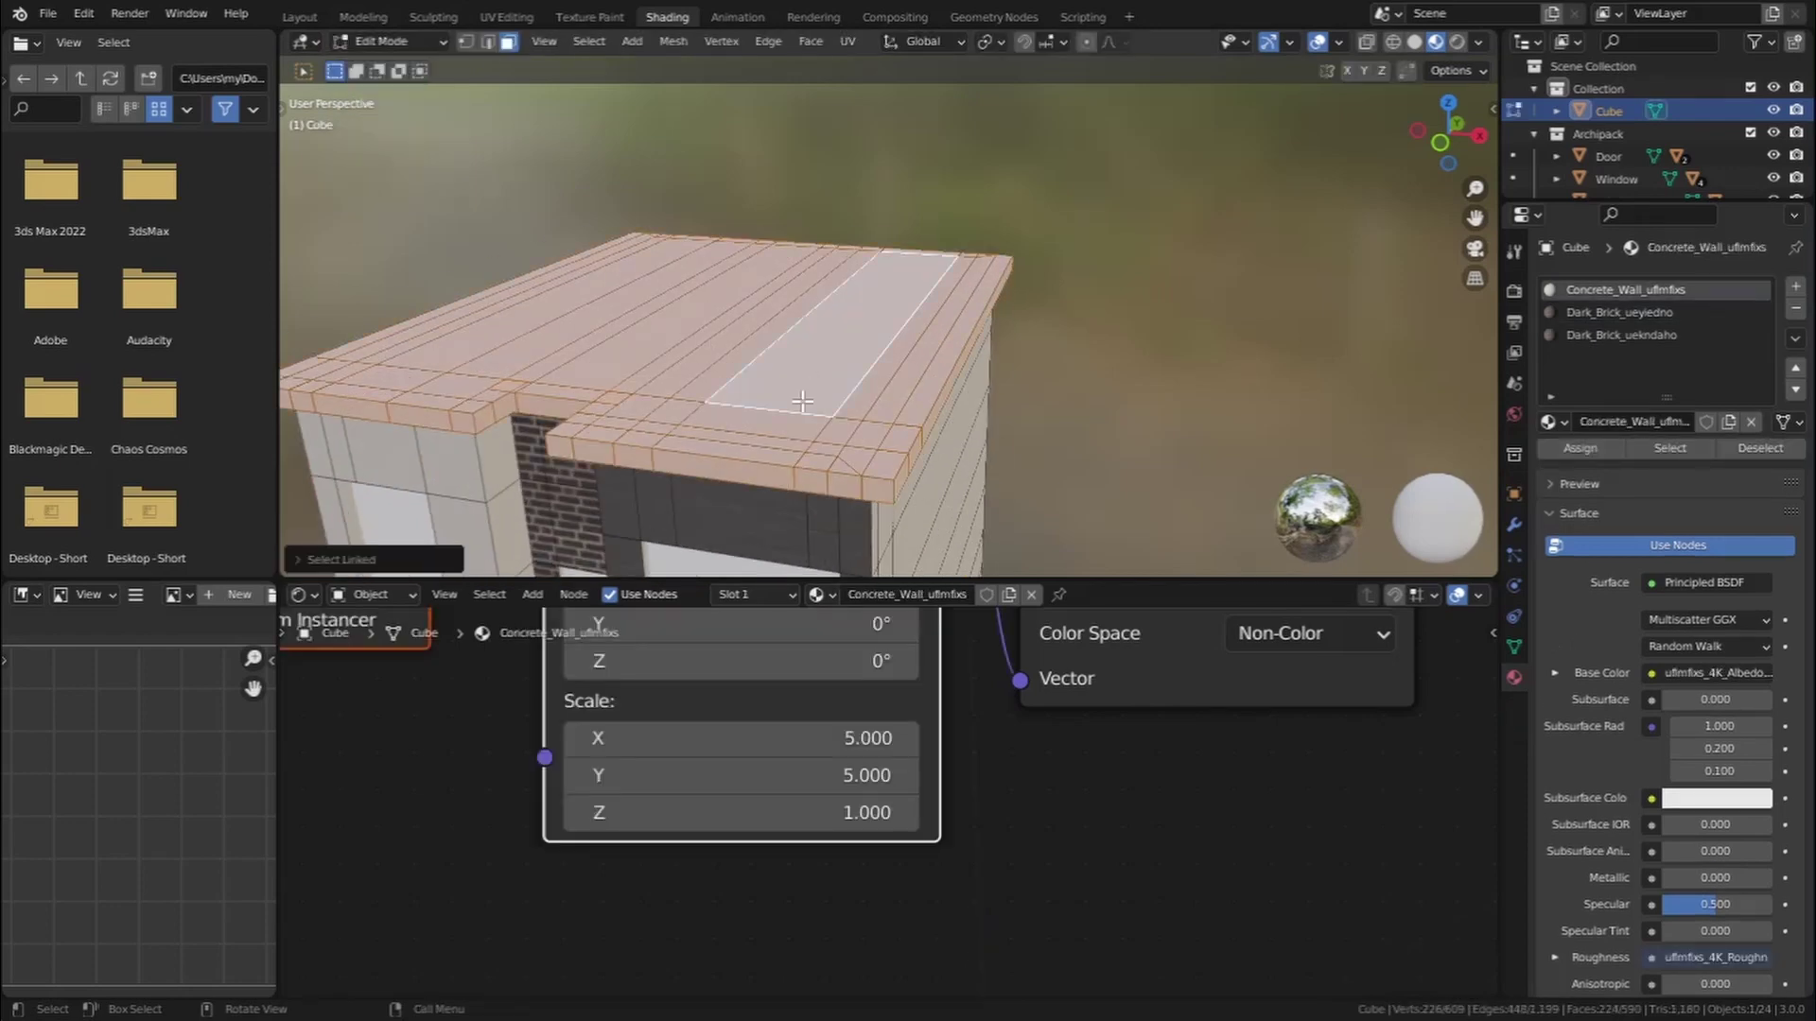
{"action": "left_click", "coordinate": [1634, 317]}
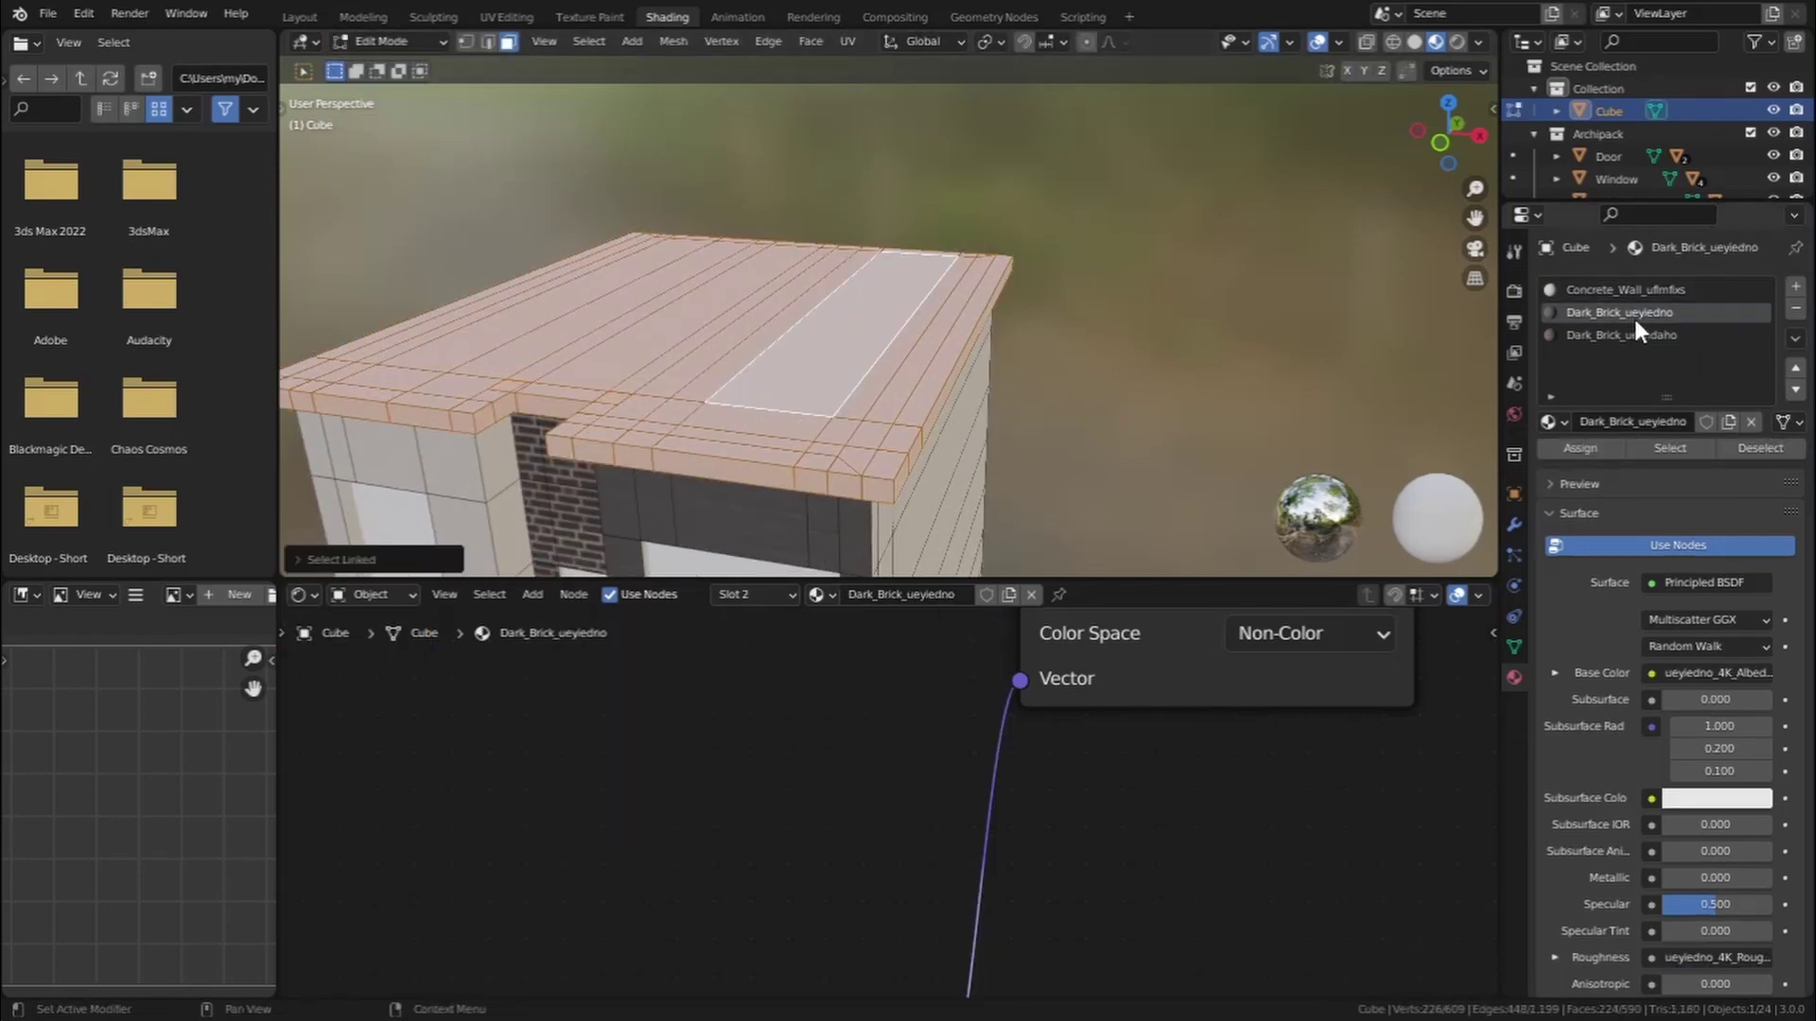
{"action": "left_click", "coordinate": [1564, 456]}
Unwrap the whole roof slab with Smart UV Project at the default settings and return to Object Mode
{"action": "middle_click_drag", "start_coordinate": [725, 294], "coordinate": [722, 329]}
{"action": "left_click", "coordinate": [723, 328]}
{"action": "key", "text": "ctrl+l"}
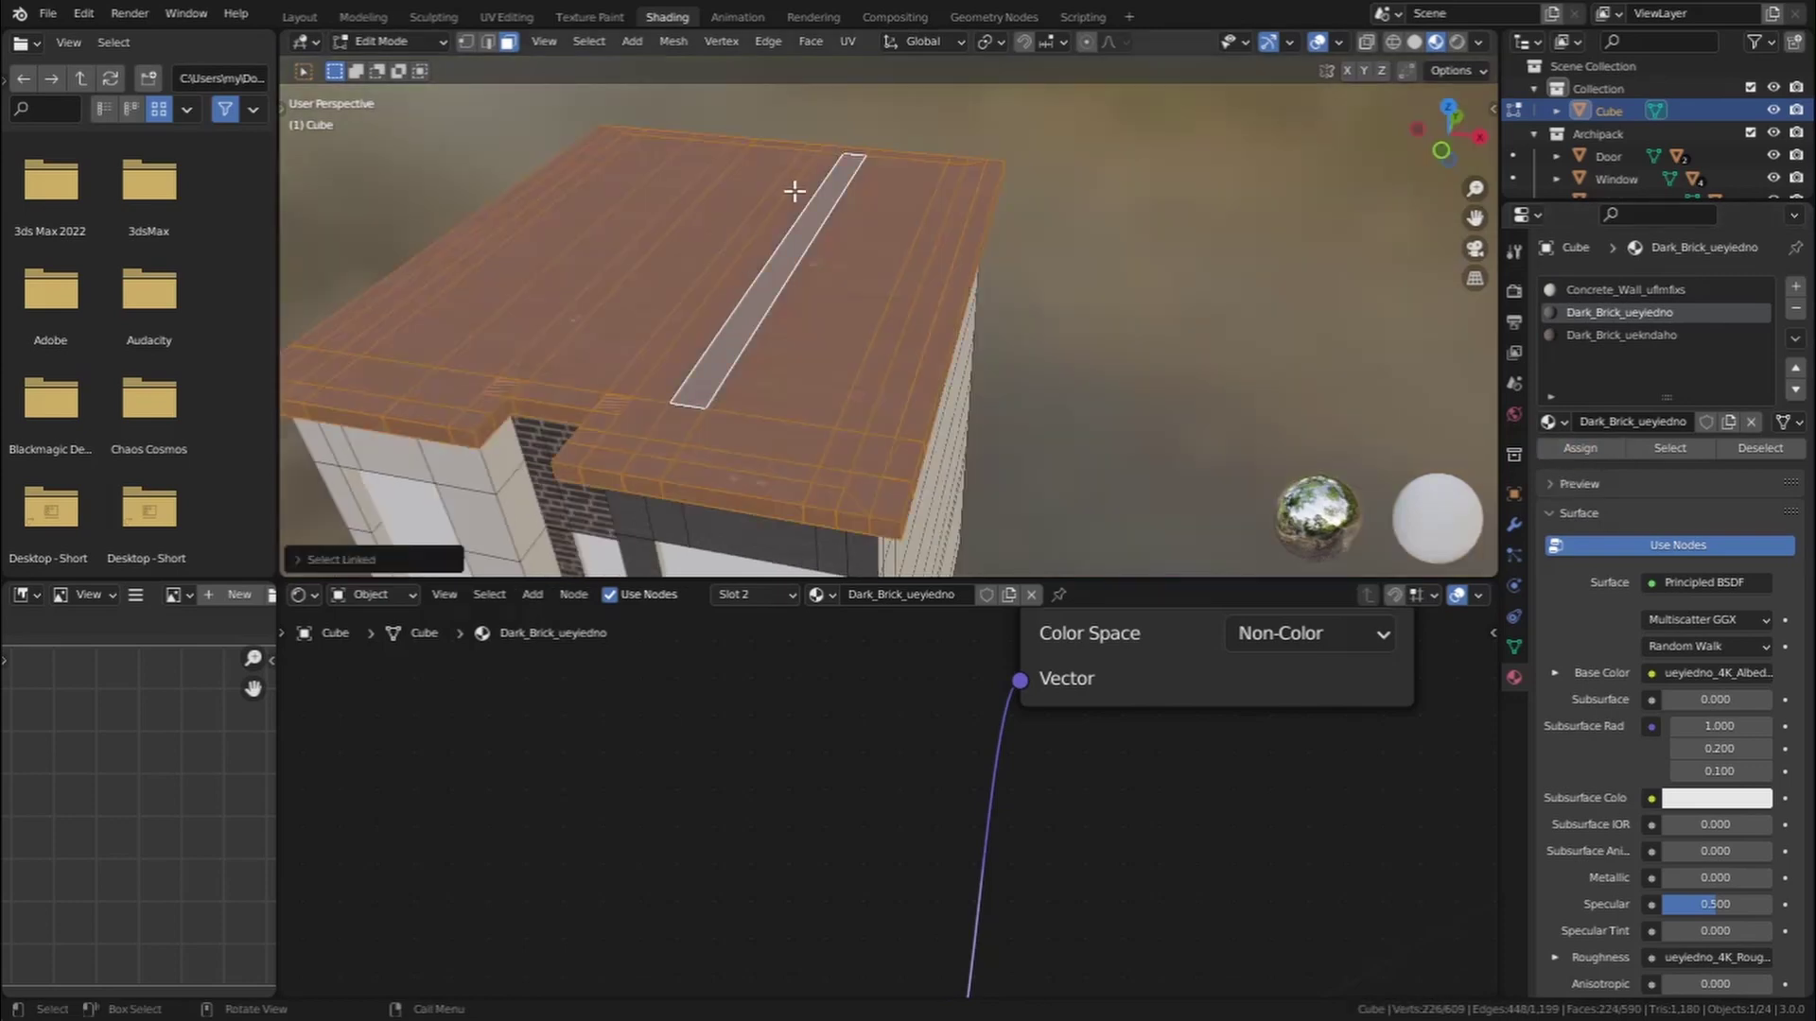
{"action": "left_click", "coordinate": [850, 41]}
{"action": "left_click", "coordinate": [898, 117]}
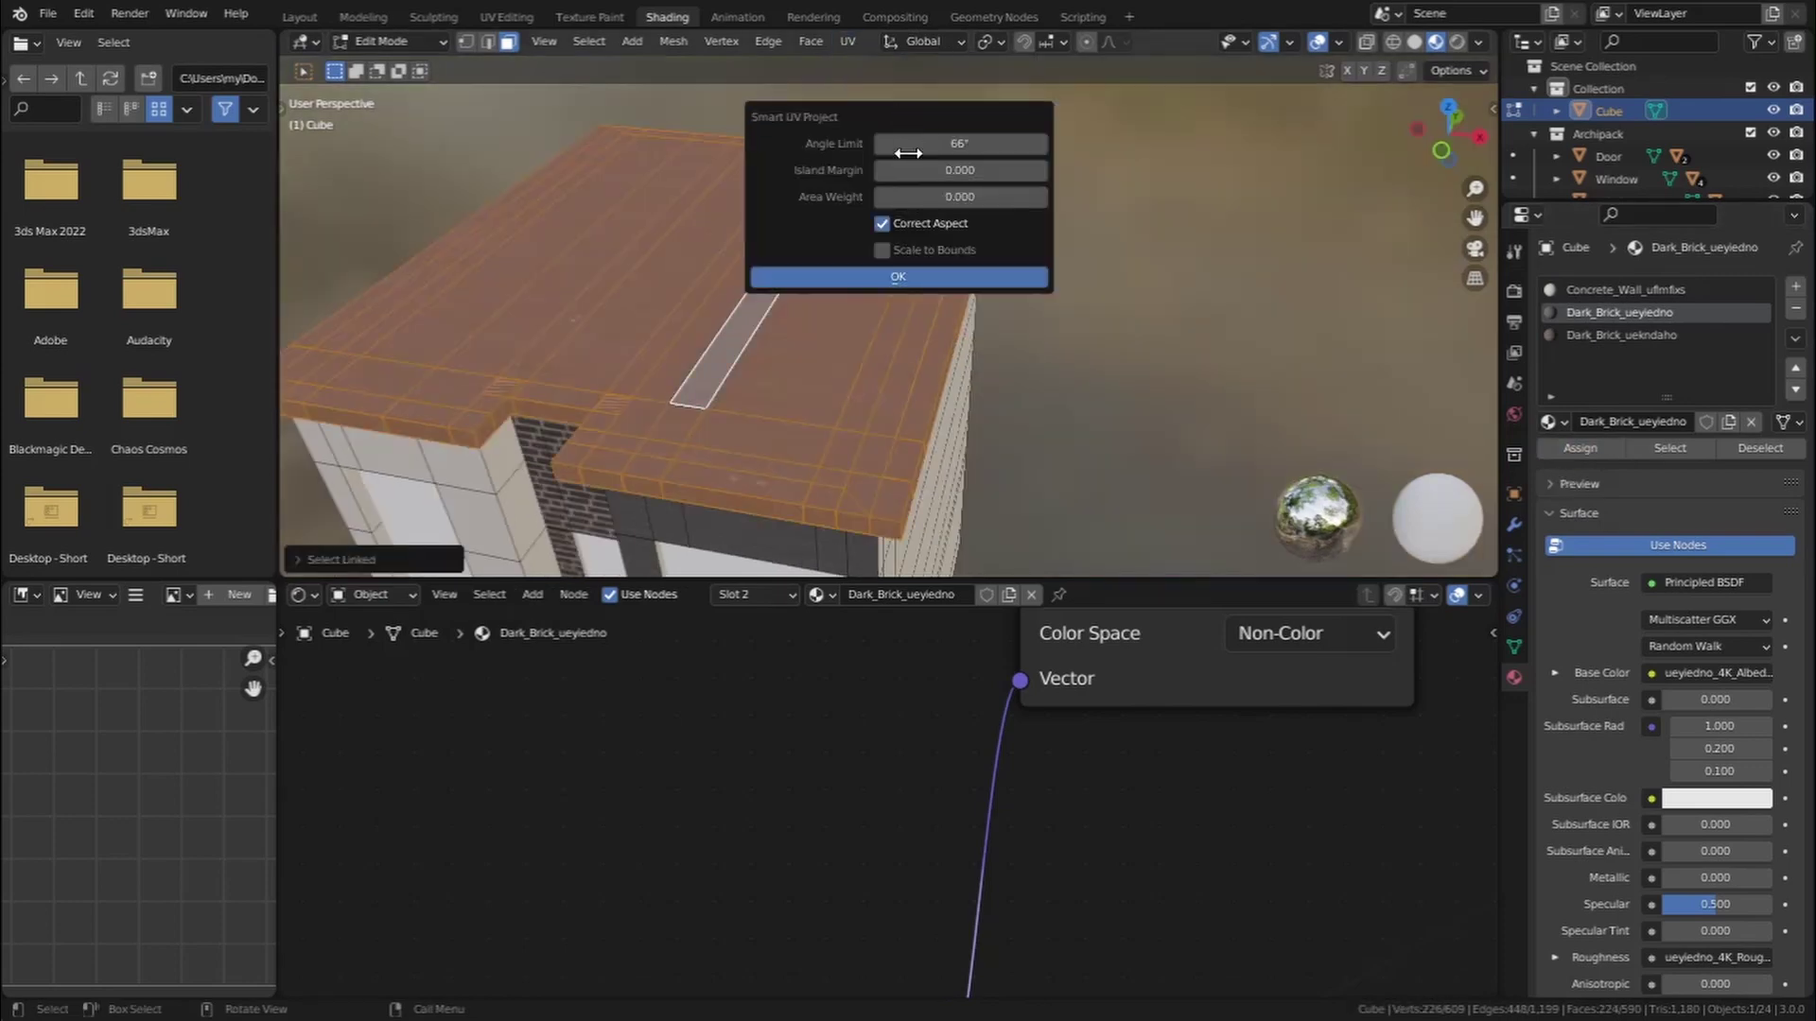
{"action": "left_click", "coordinate": [904, 275]}
{"action": "left_click", "coordinate": [364, 42]}
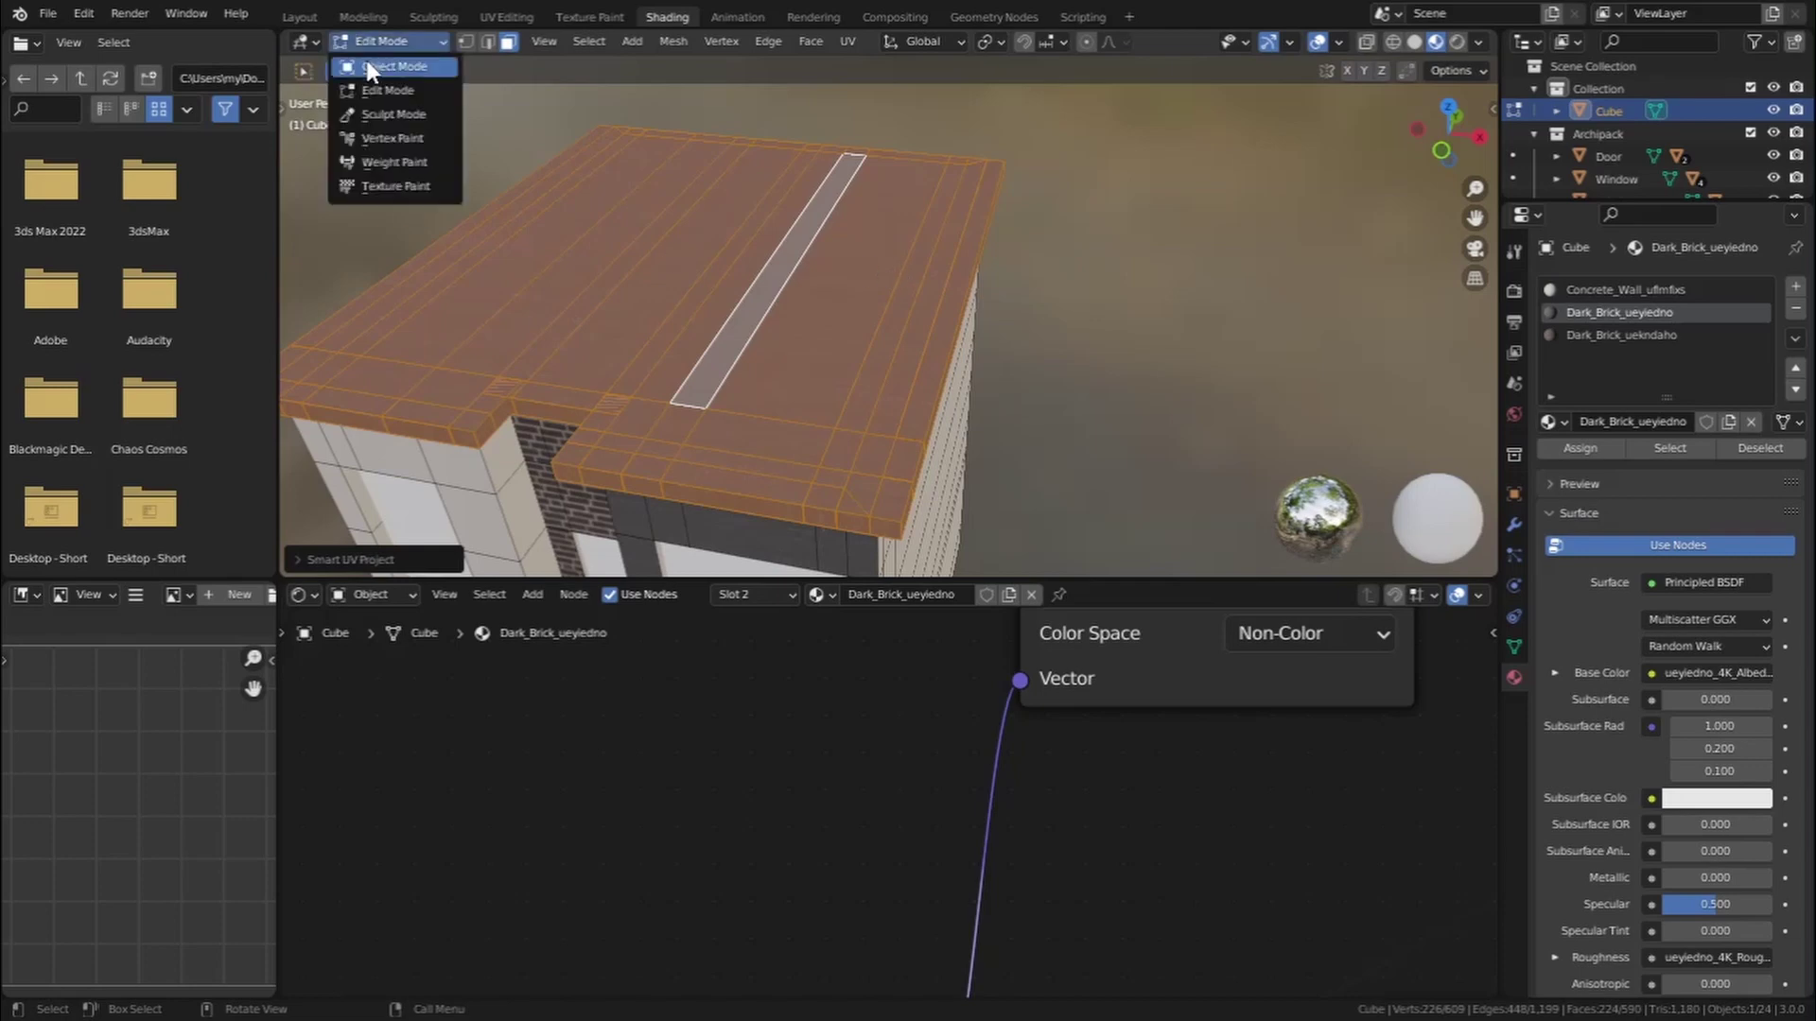
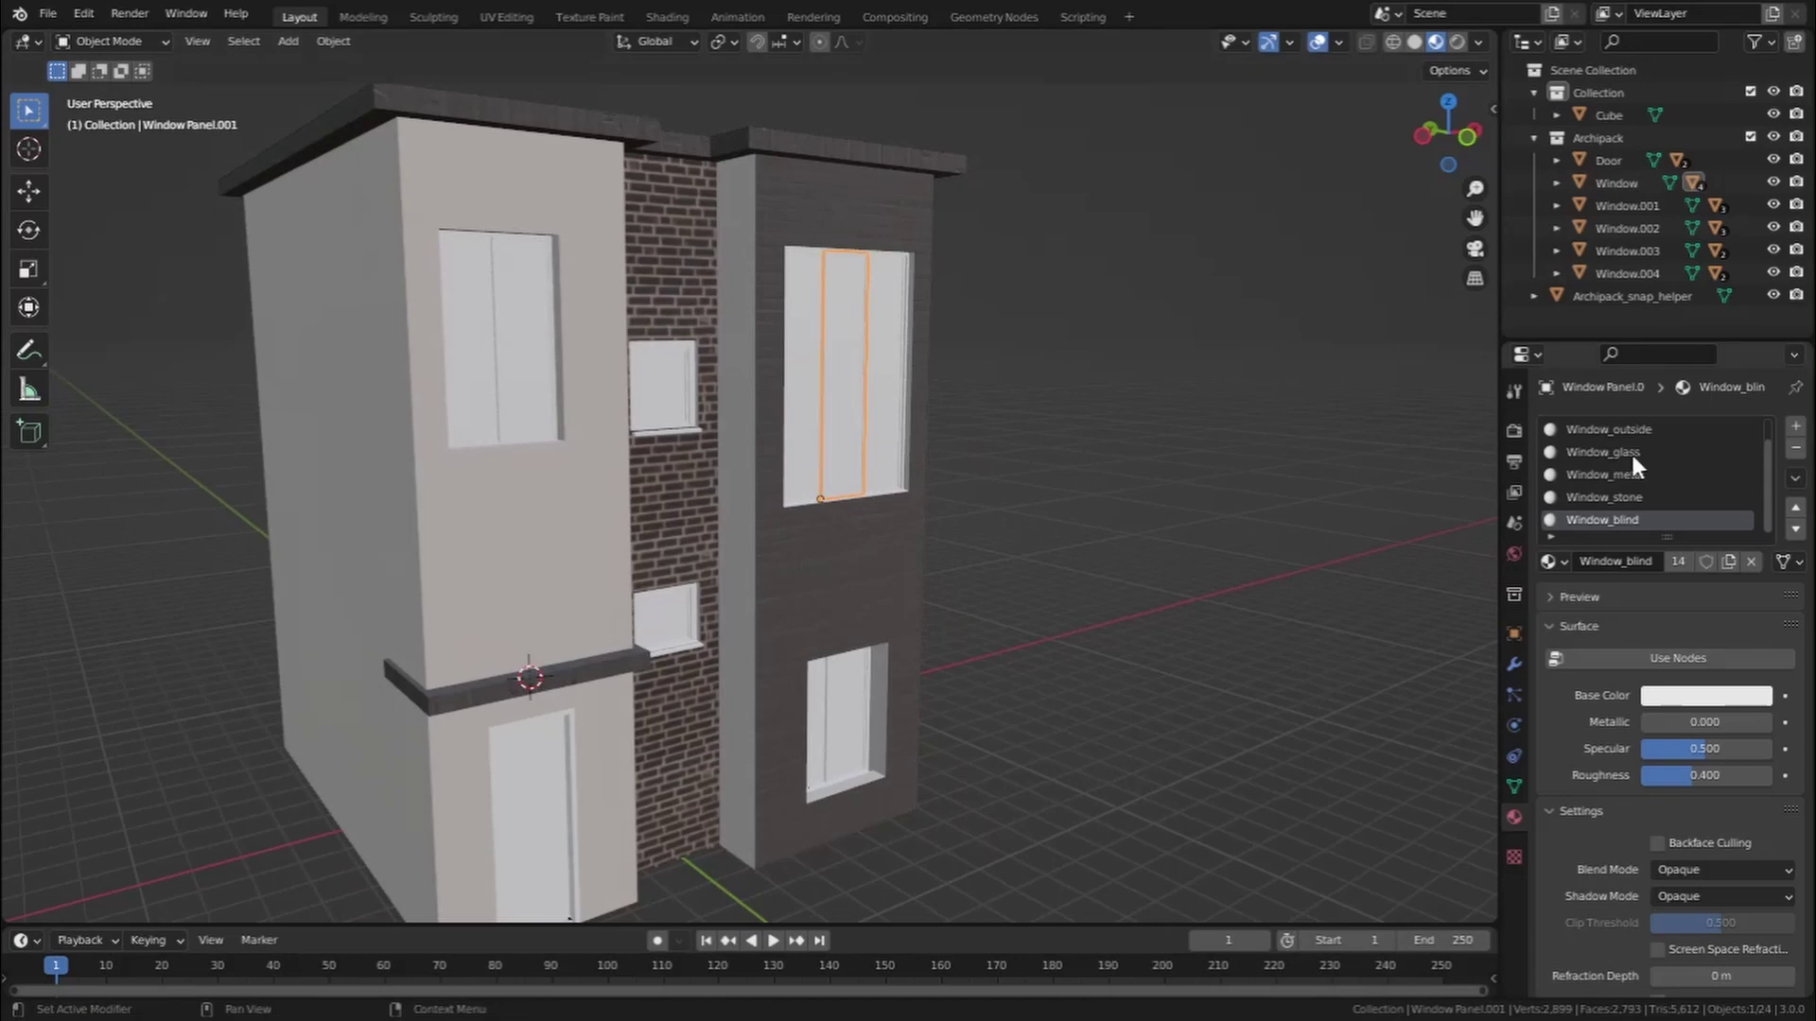
Enable nodes for the Window_glass material and change its surface shader to Glossy BSDF
{"action": "left_click", "coordinate": [1635, 454]}
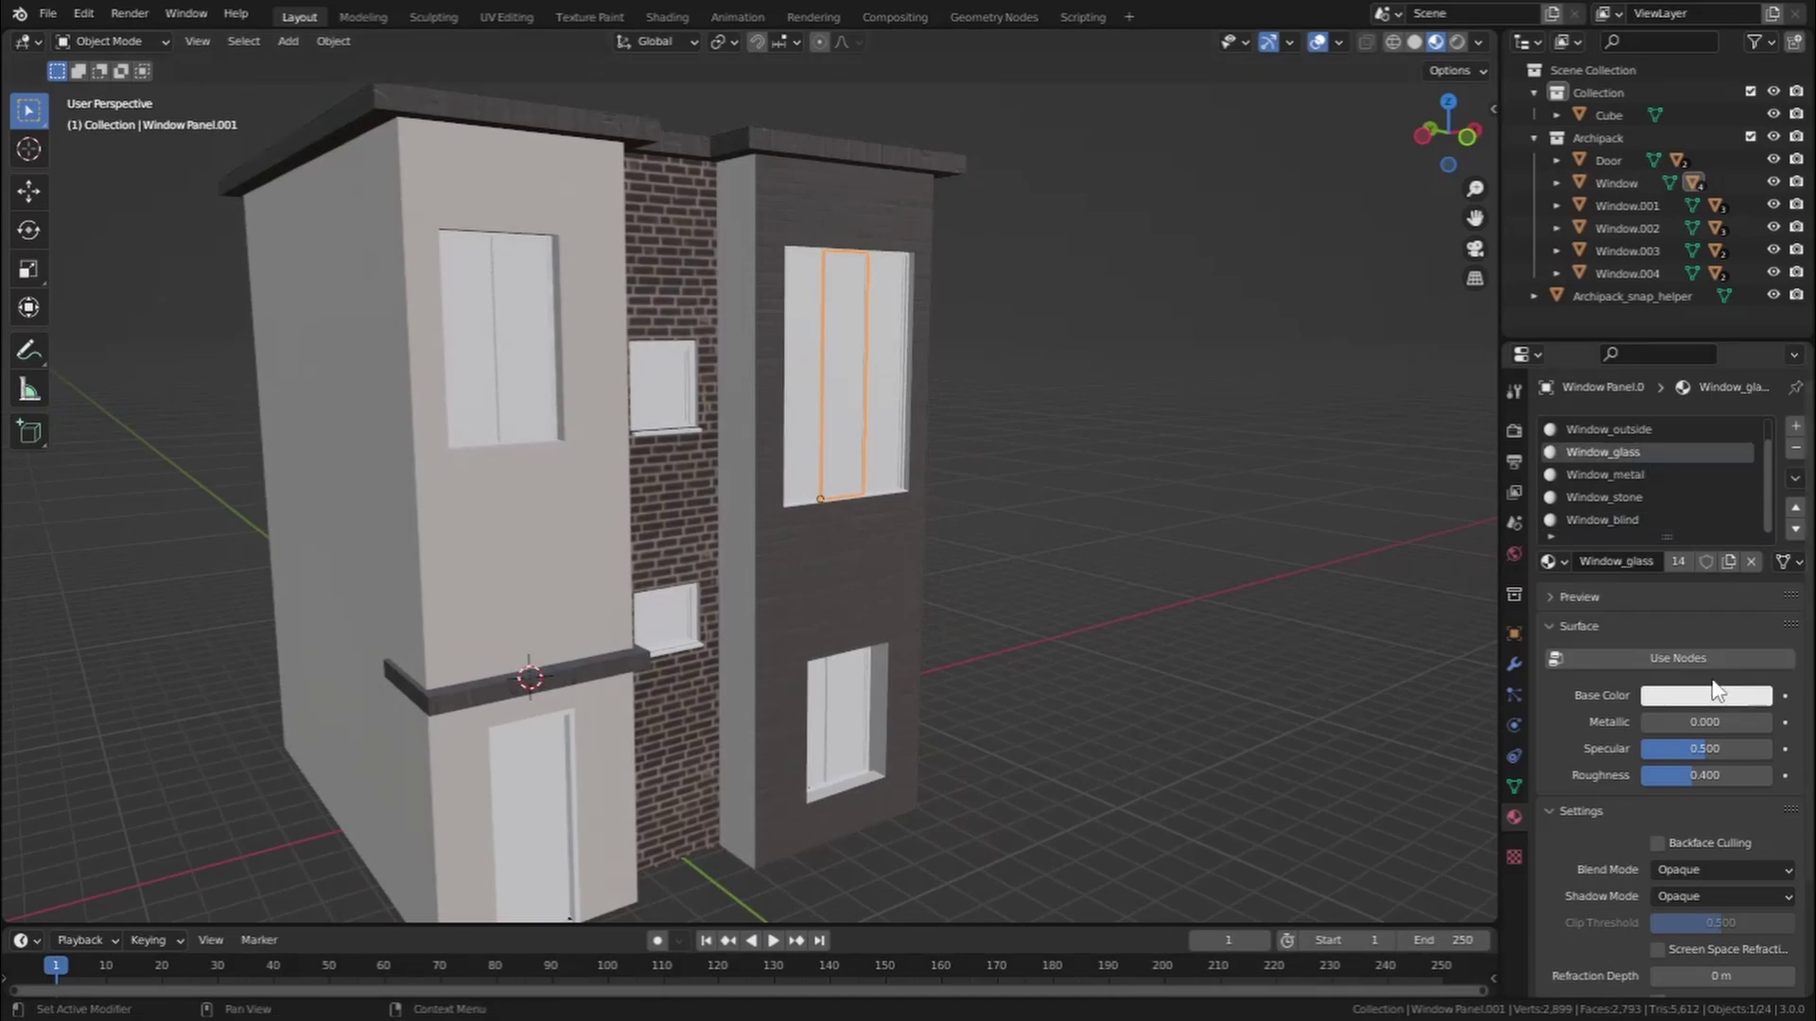
{"action": "left_click", "coordinate": [1700, 659]}
{"action": "left_click", "coordinate": [1710, 695]}
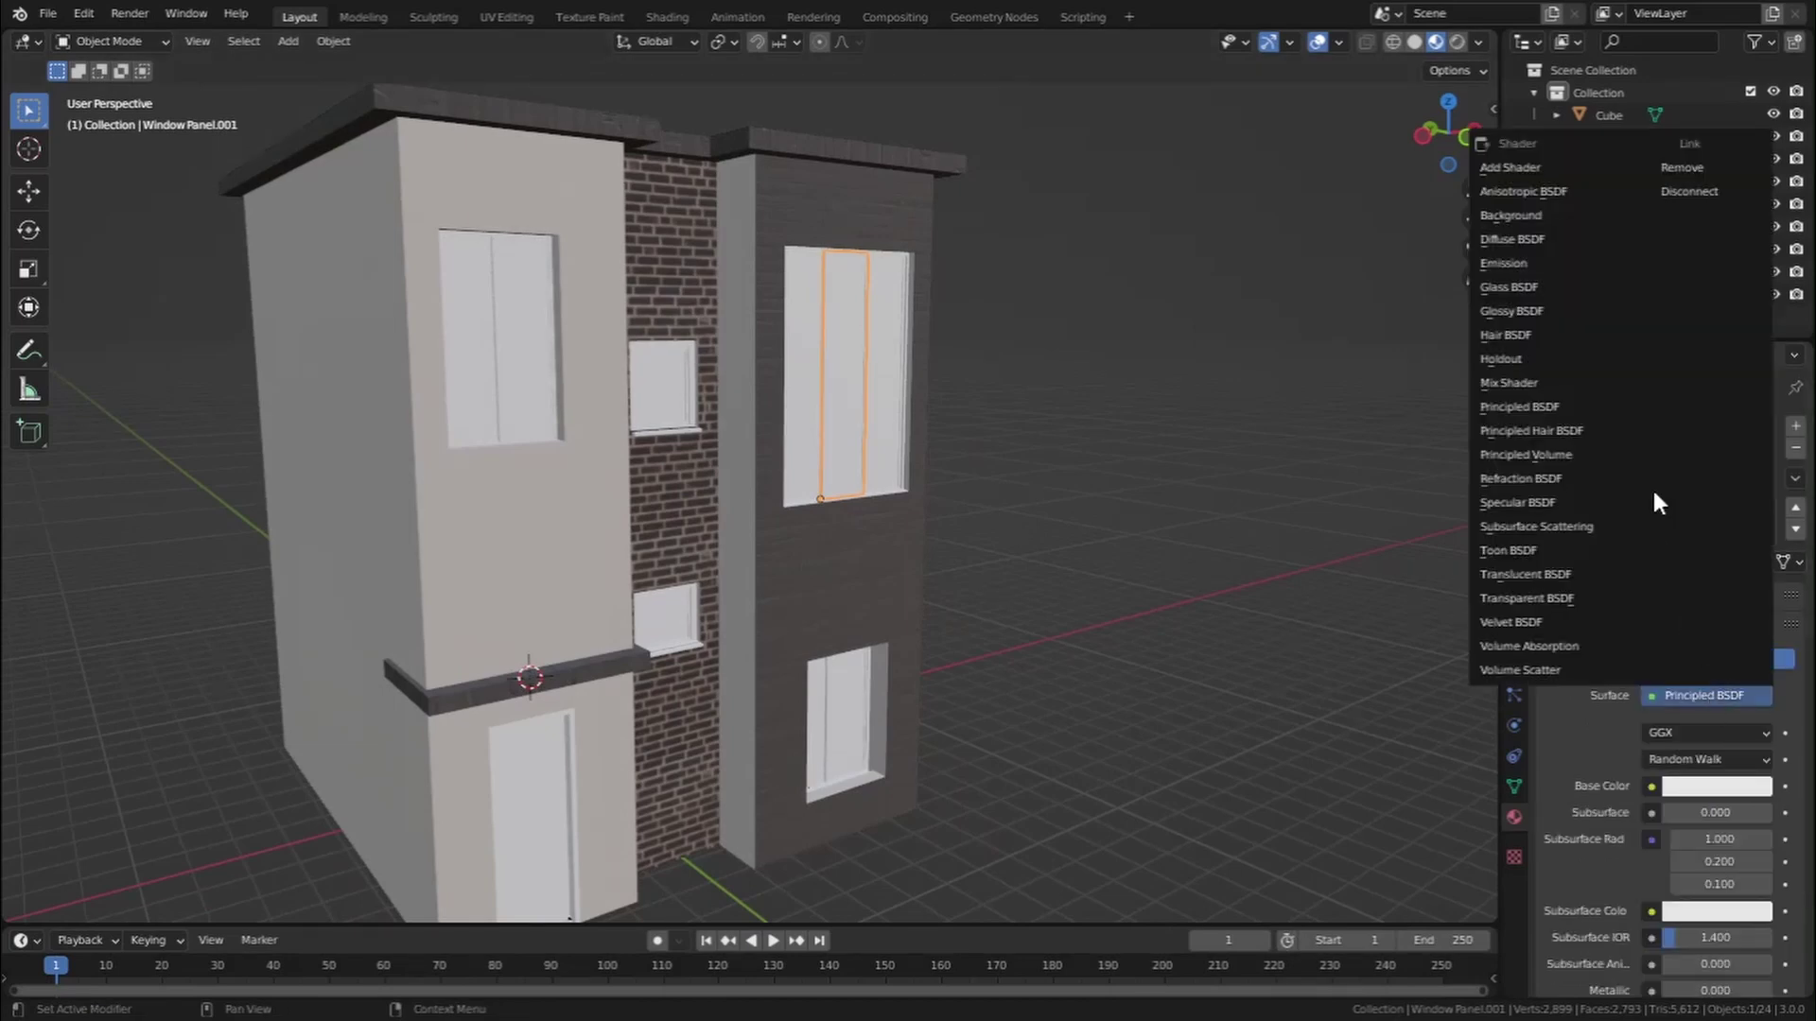
{"action": "left_click", "coordinate": [1540, 310]}
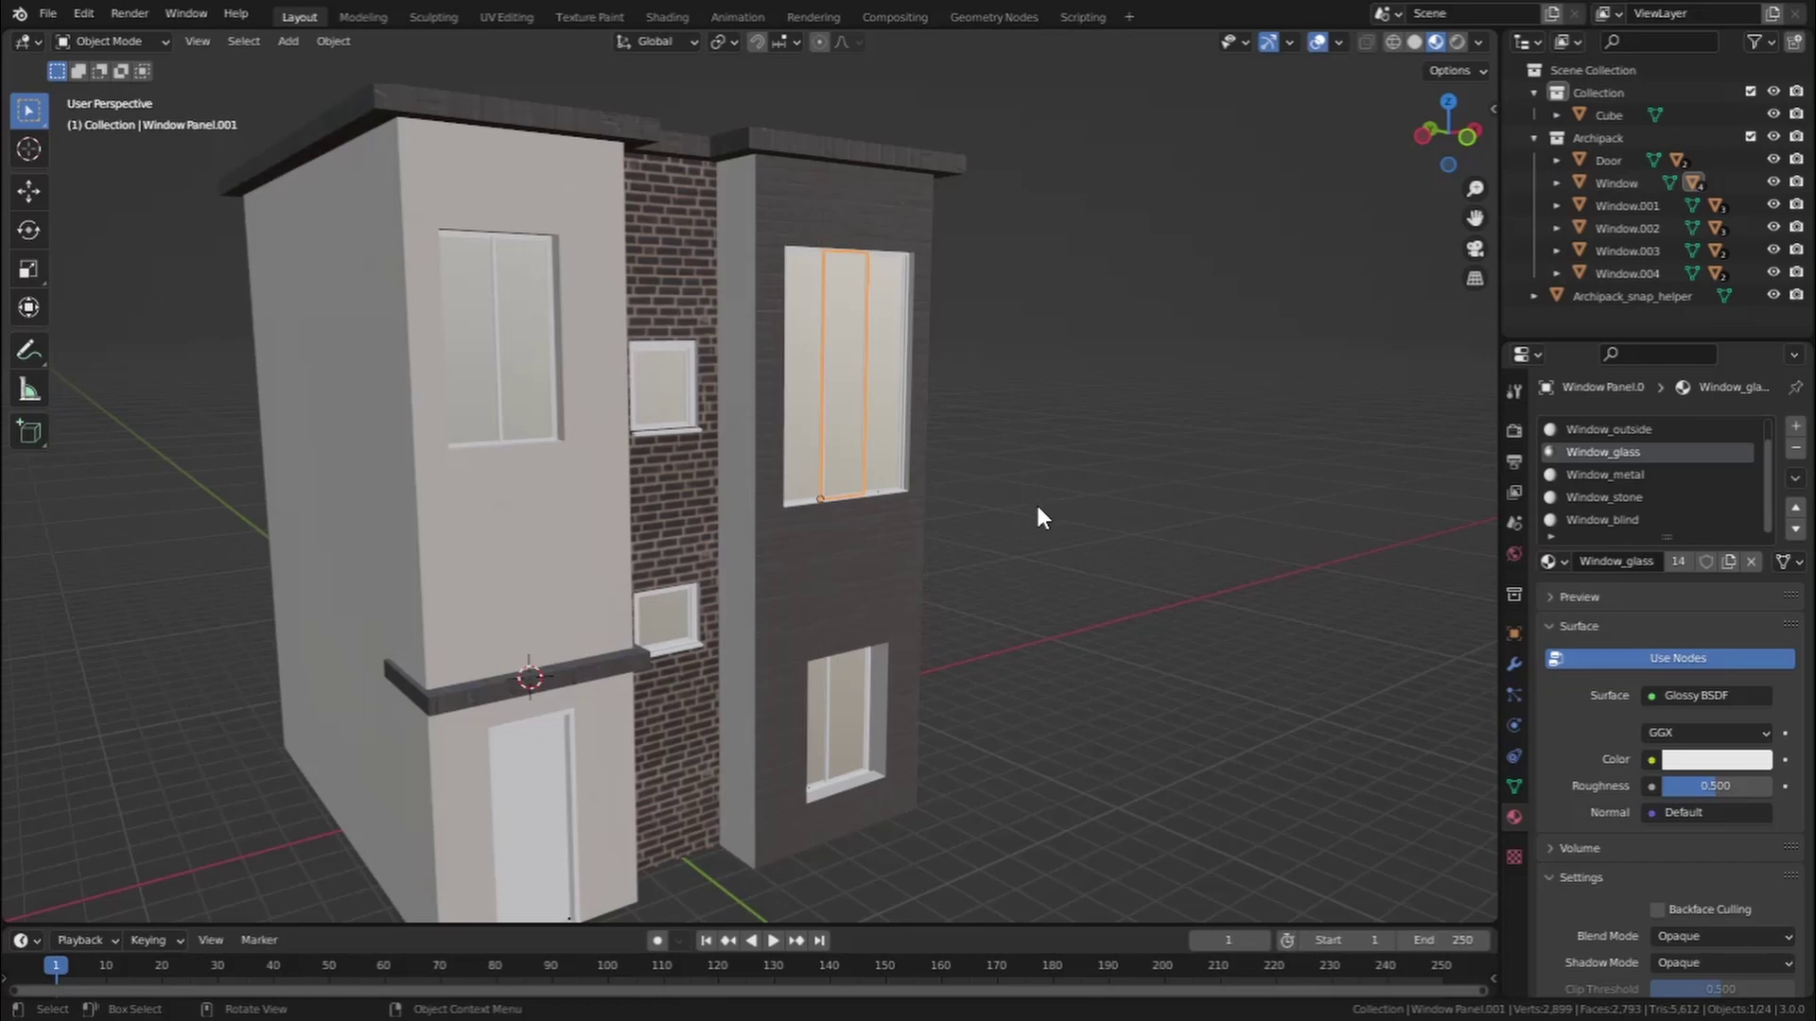
Lower the roughness of the Window_glass material so that the panes give sharp reflections
{"action": "middle_click_drag", "start_coordinate": [830, 481], "coordinate": [799, 573]}
{"action": "scroll", "coordinate": [889, 520], "scroll_direction": "up", "scroll_amount": 3}
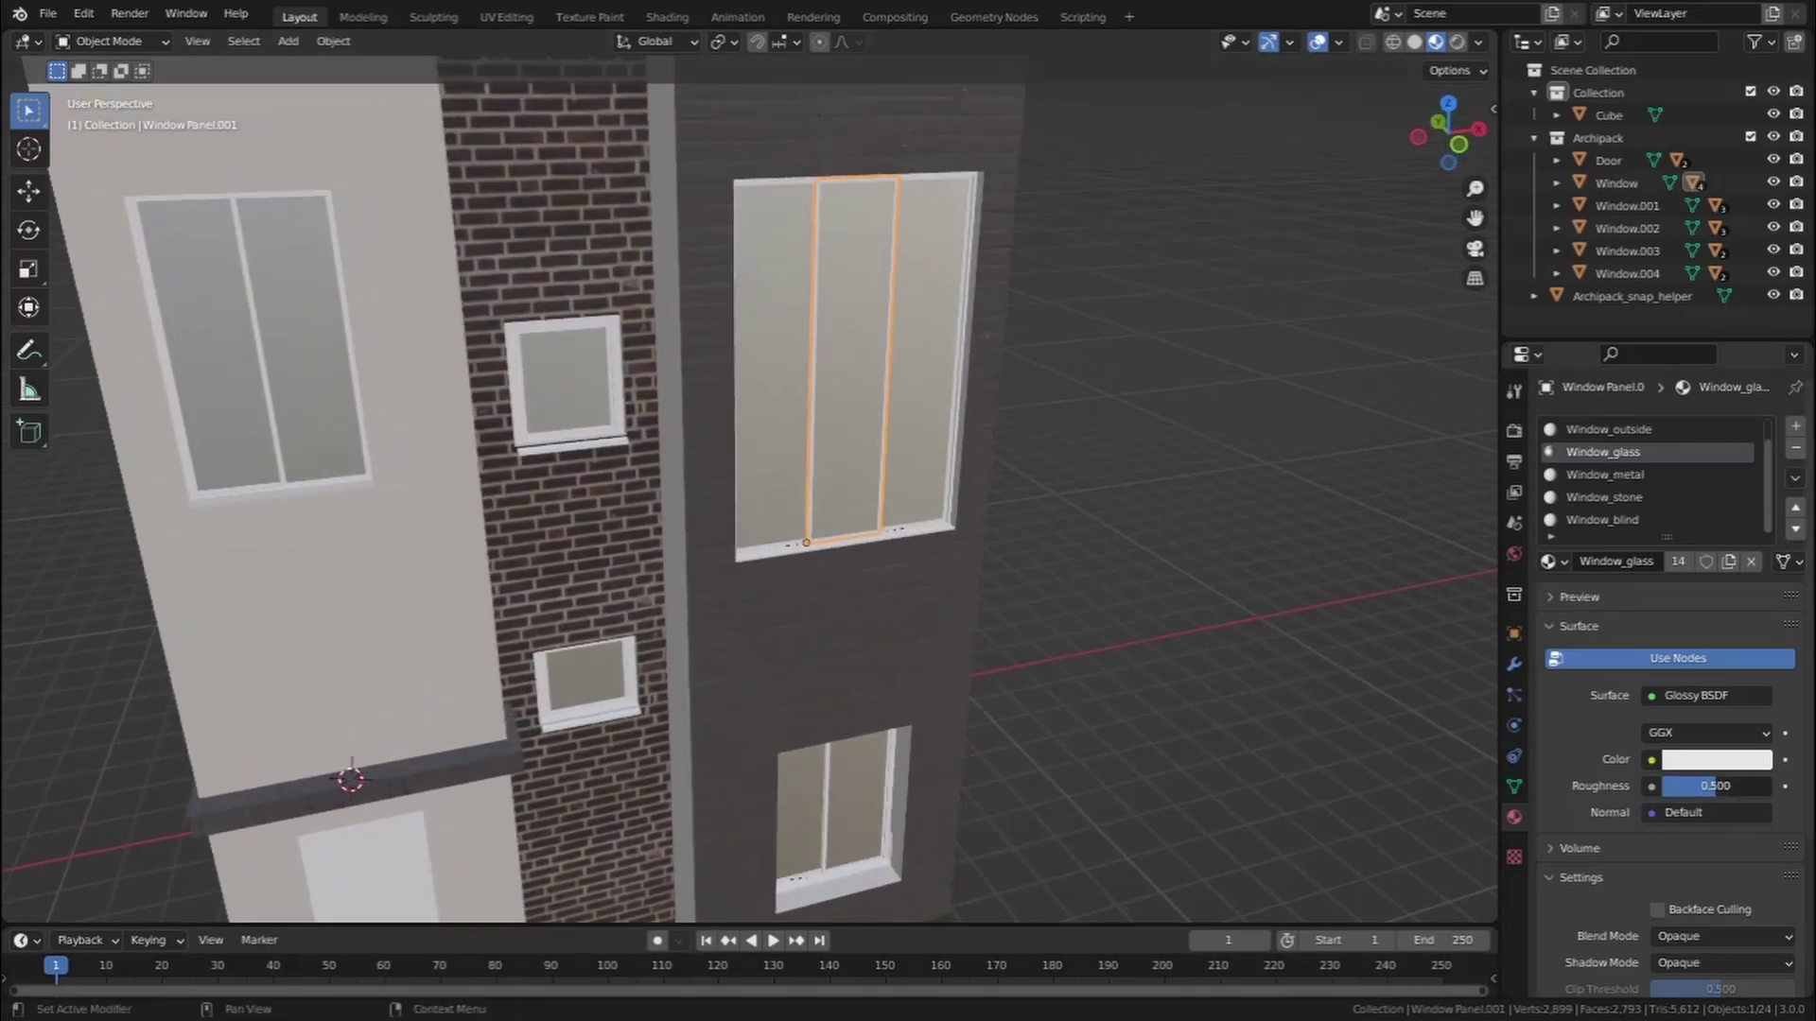
{"action": "left_click_drag", "start_coordinate": [1715, 786], "coordinate": [1664, 786]}
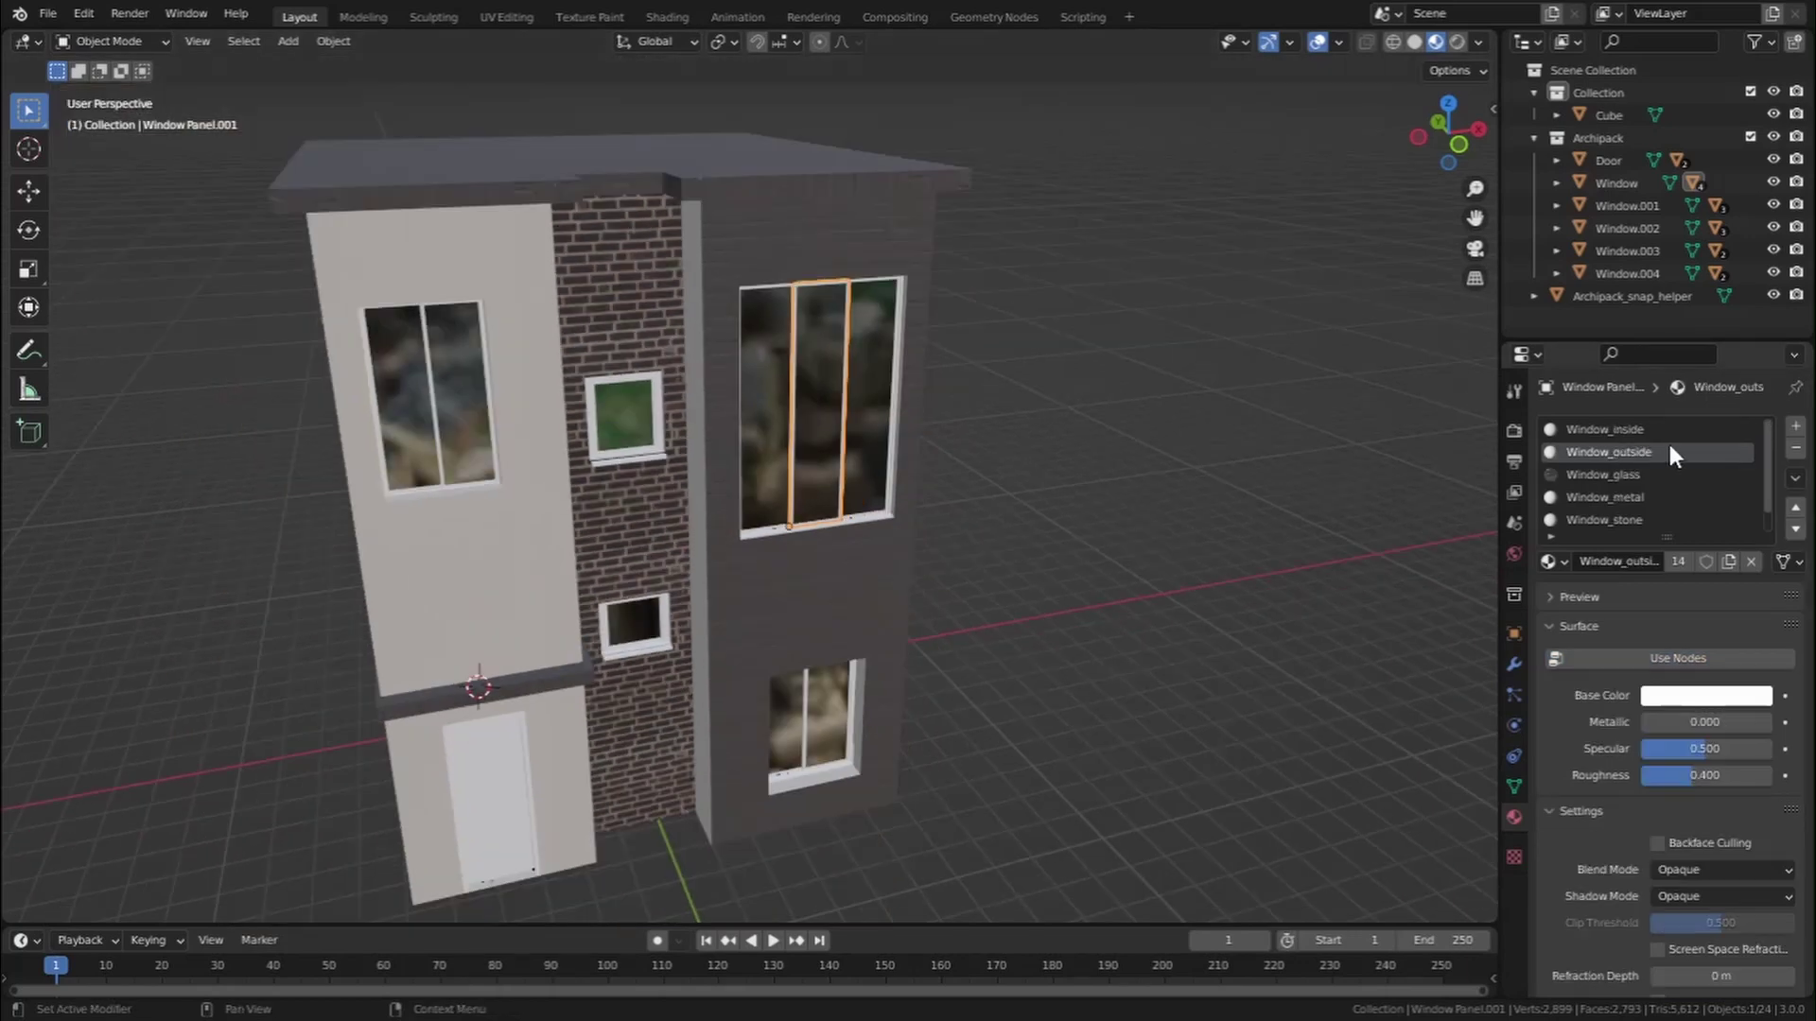
Set the base color of the Window_inside material to black
{"action": "left_click", "coordinate": [1620, 429]}
{"action": "left_click", "coordinate": [1739, 697]}
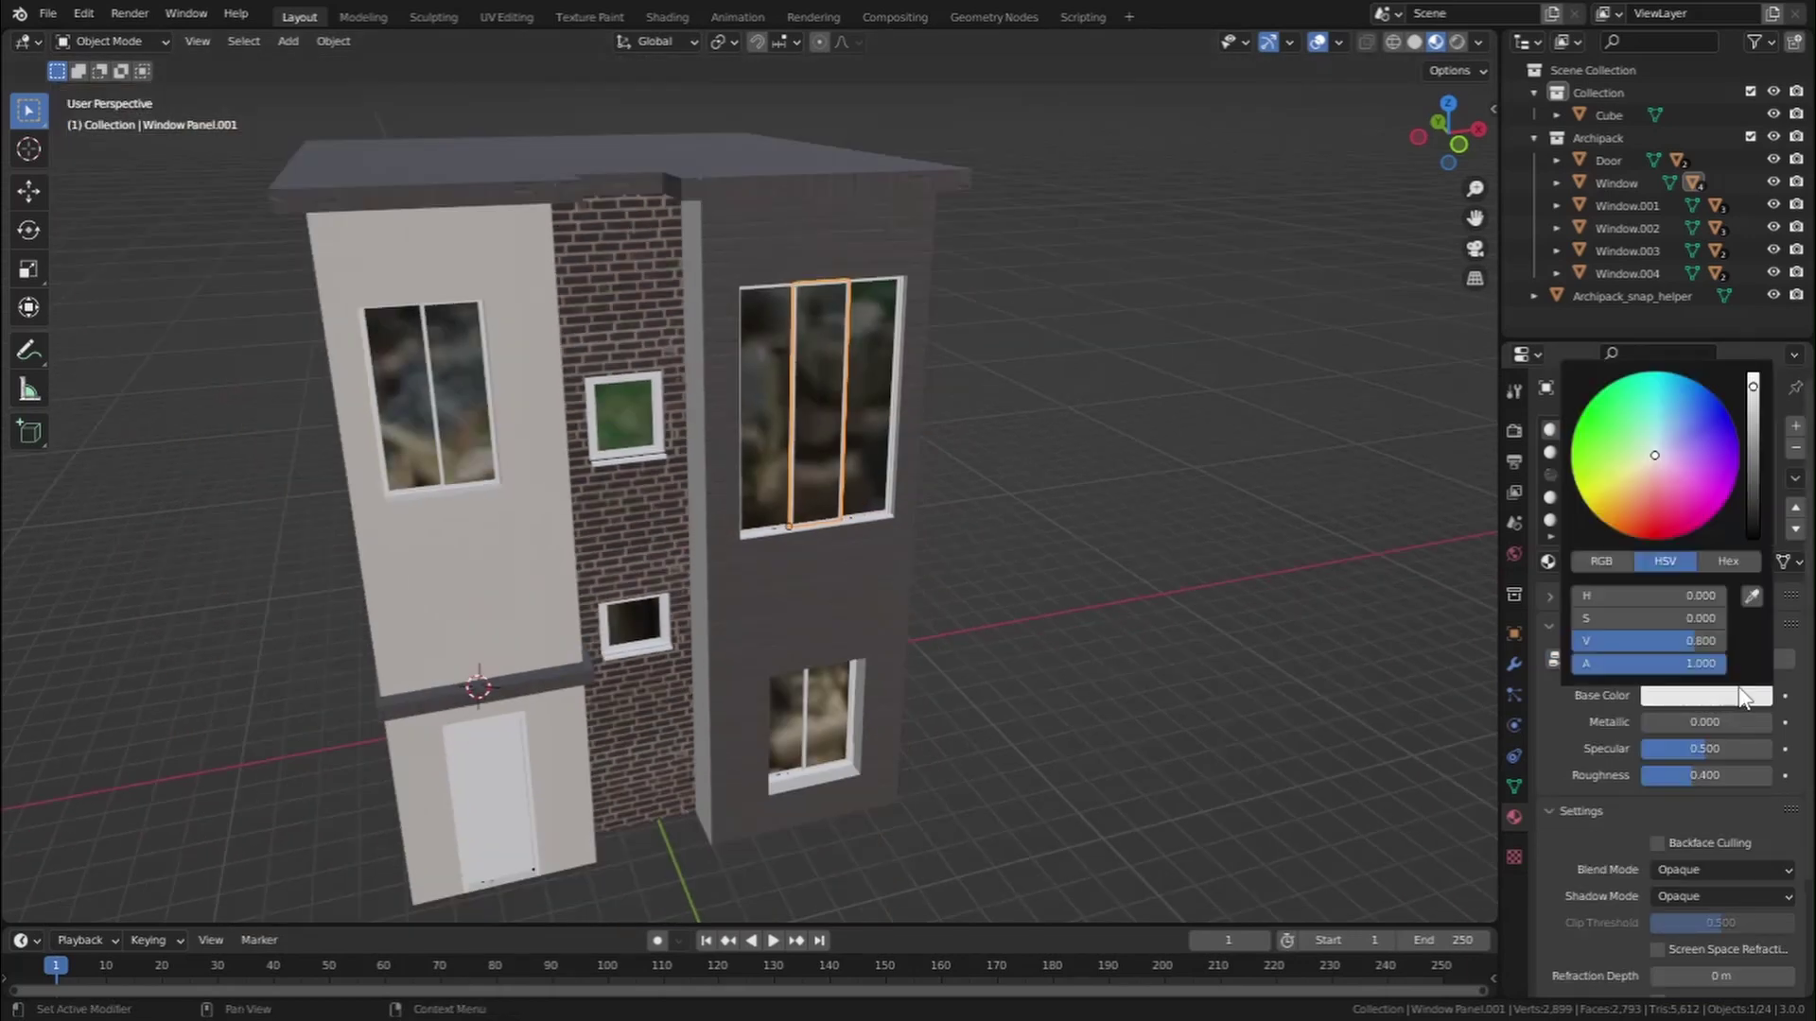
{"action": "left_click_drag", "start_coordinate": [1753, 439], "coordinate": [1753, 539]}
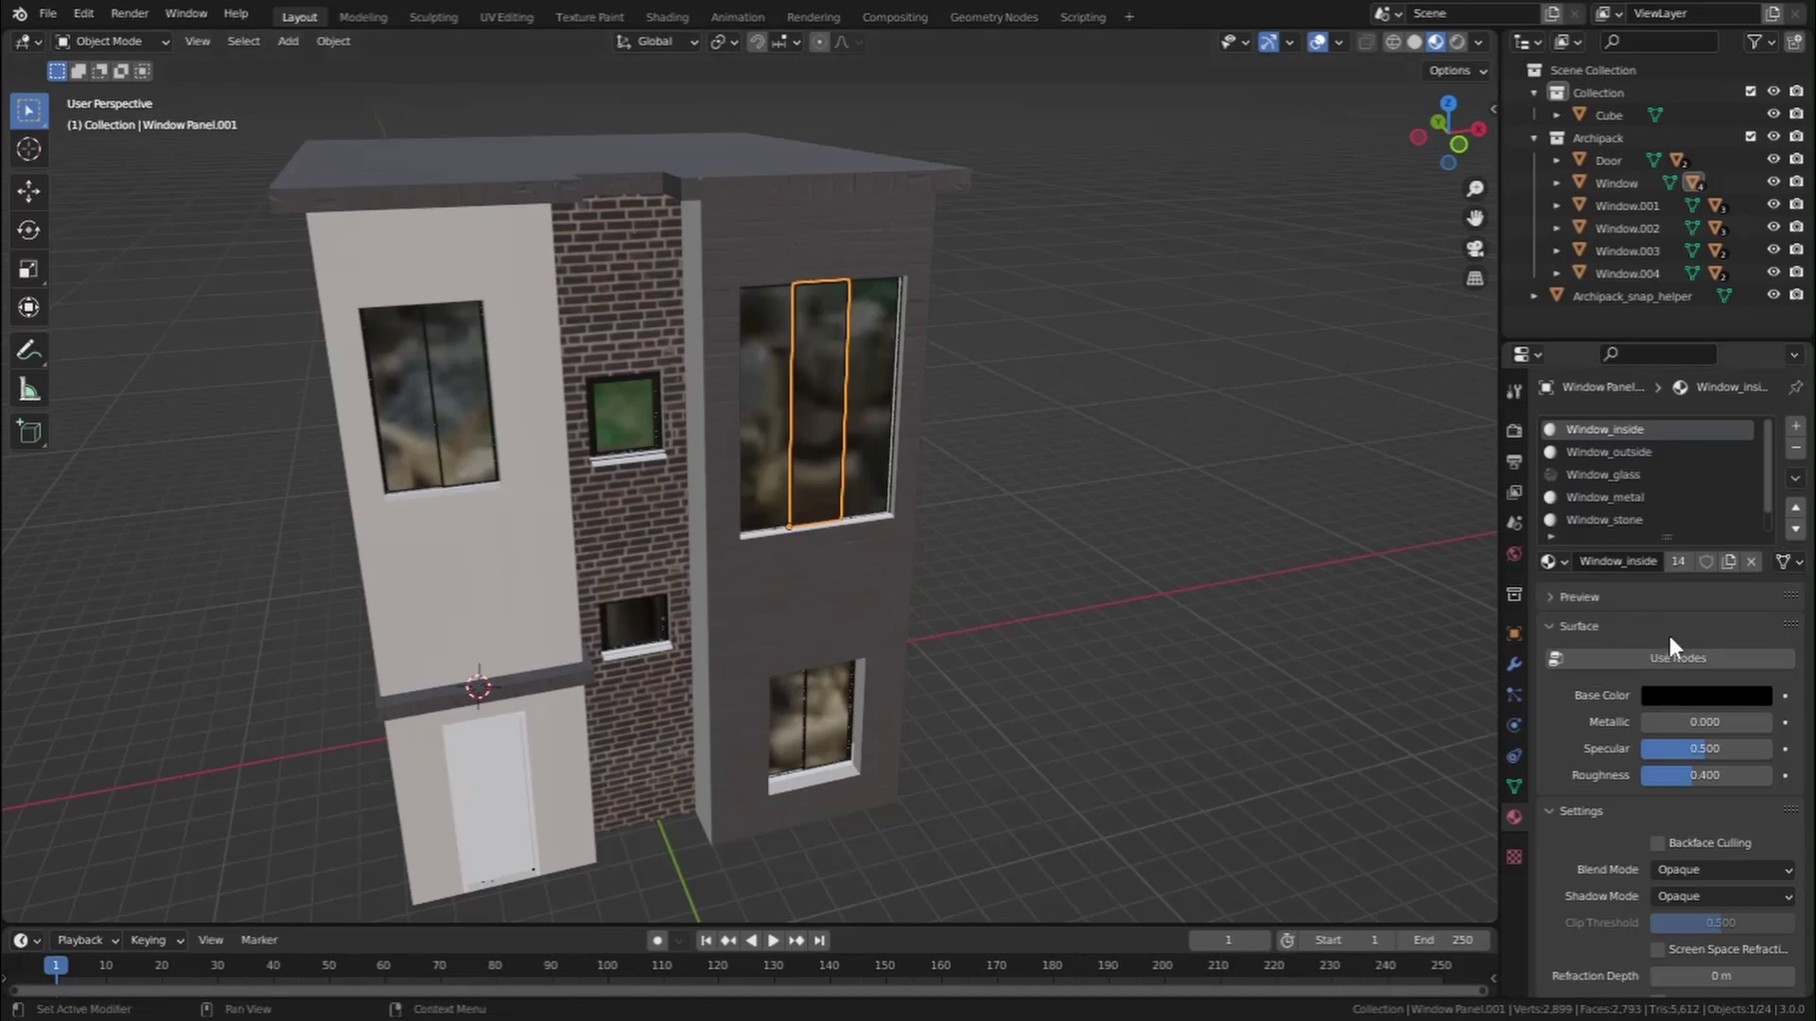
Enable nodes for the Window_inside material, then set its base color to black and its metallic value to 1
{"action": "left_click", "coordinate": [1677, 658]}
{"action": "scroll", "coordinate": [1693, 730], "scroll_direction": "down", "scroll_amount": 5}
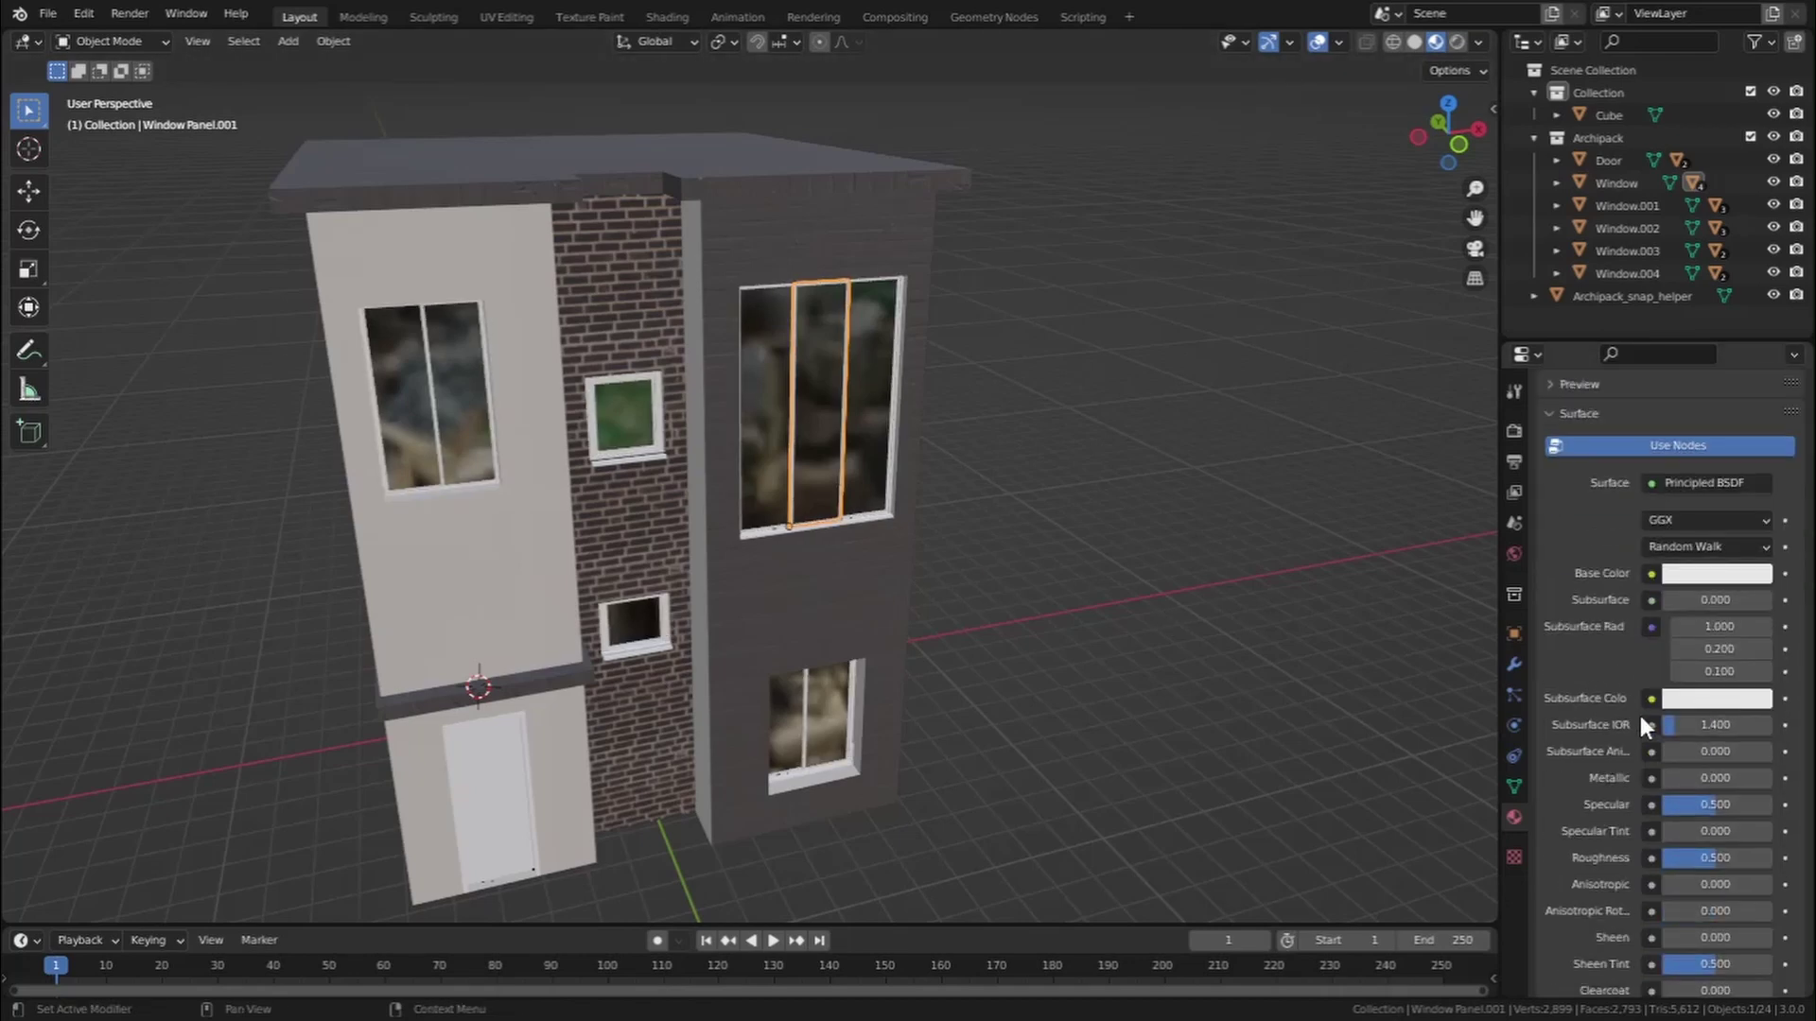
{"action": "scroll", "coordinate": [1640, 717], "scroll_direction": "up", "scroll_amount": 1}
{"action": "left_click", "coordinate": [1740, 628]}
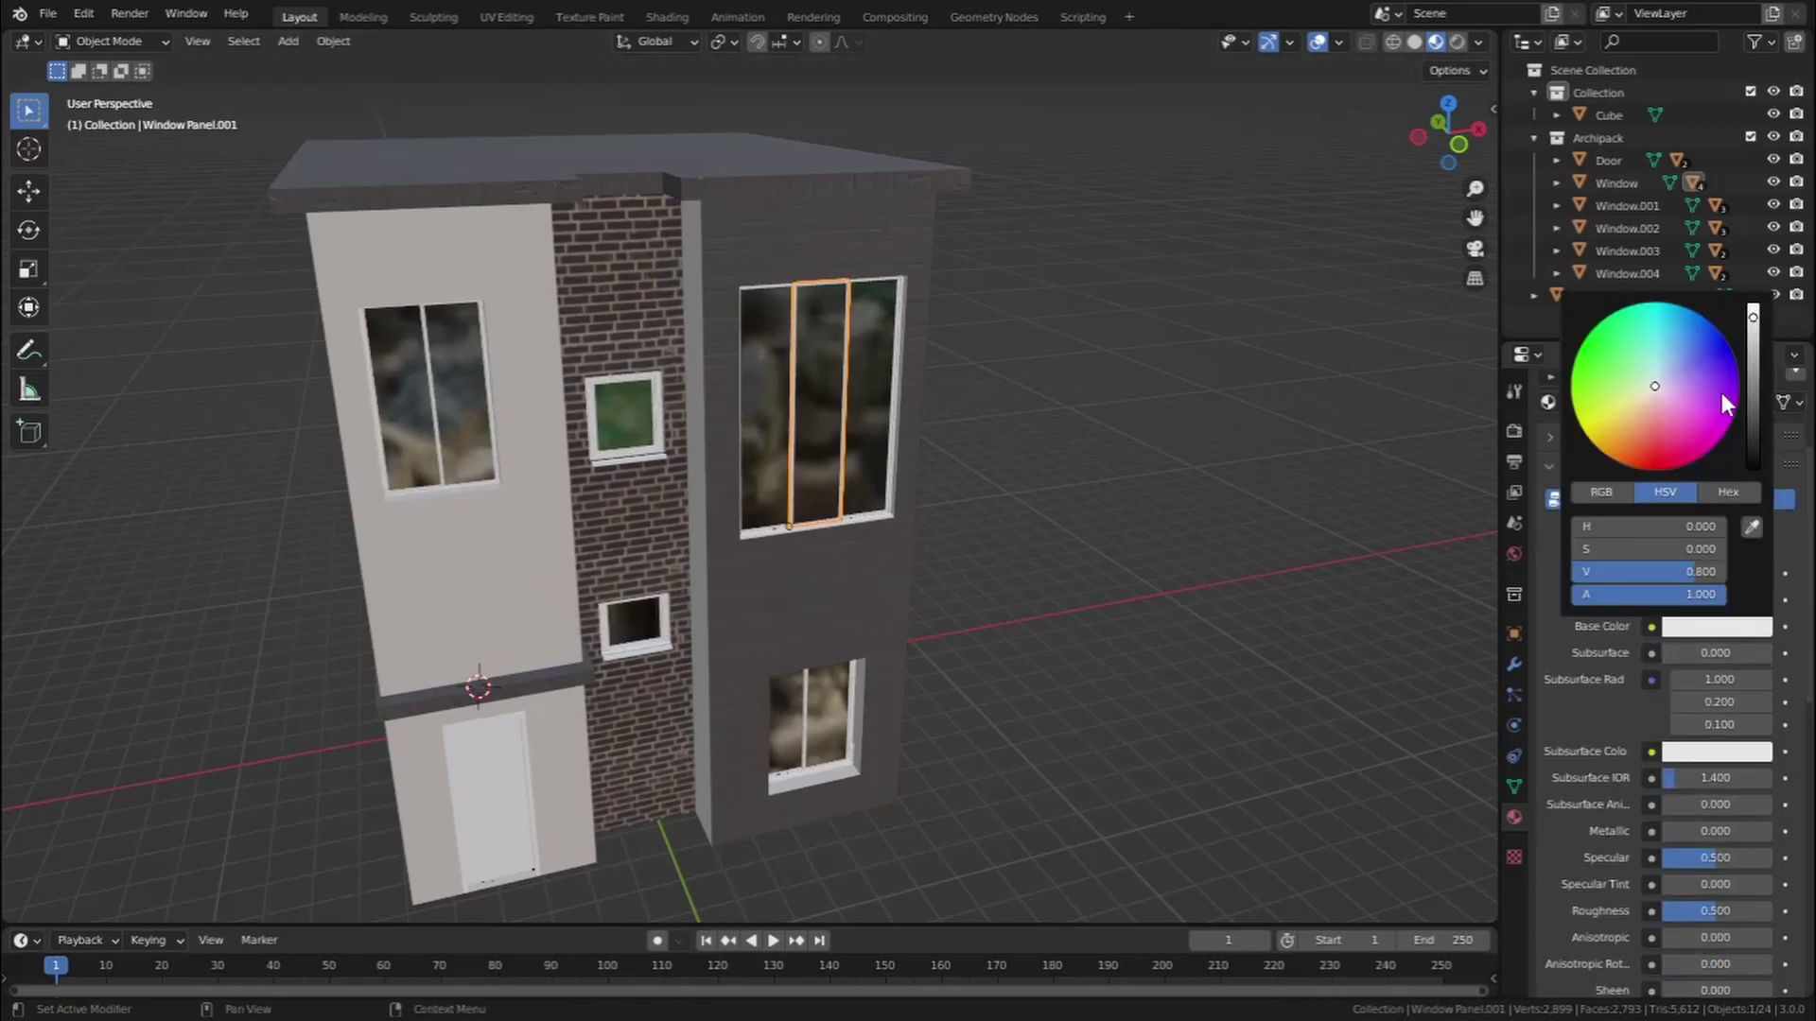
{"action": "left_click_drag", "start_coordinate": [1753, 439], "coordinate": [1753, 470]}
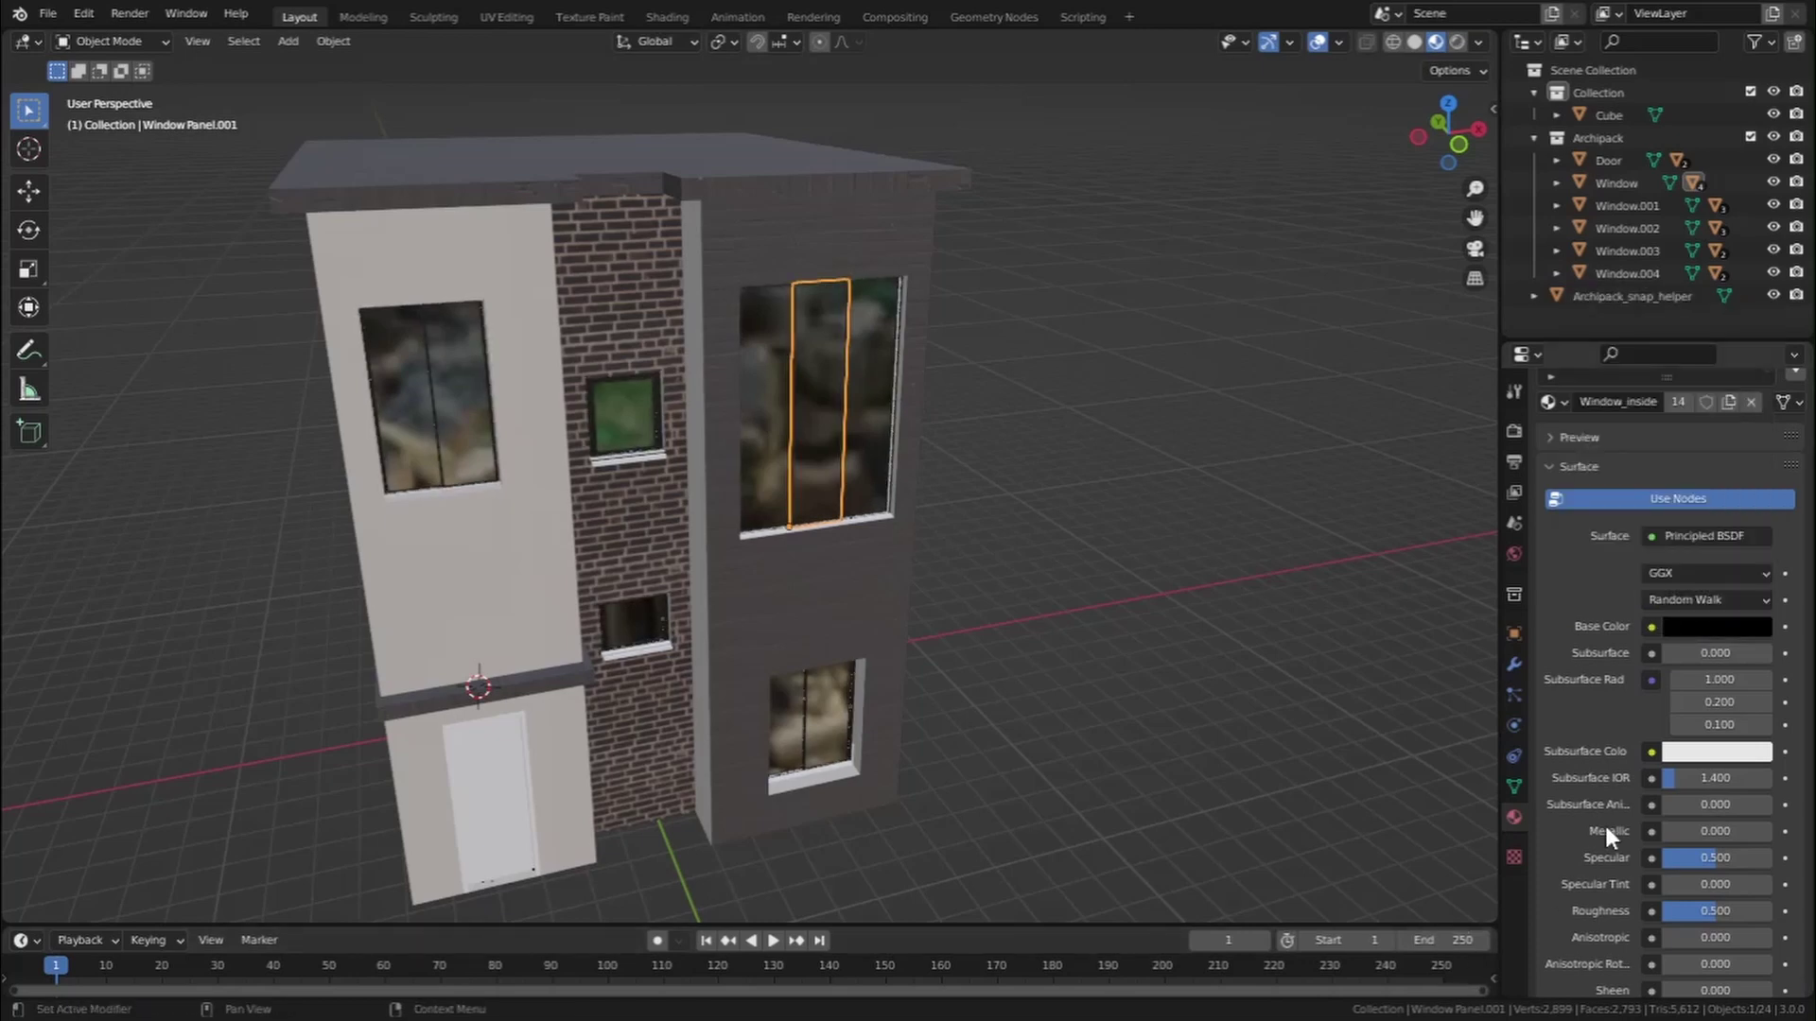
{"action": "left_click_drag", "start_coordinate": [1674, 831], "coordinate": [1769, 831]}
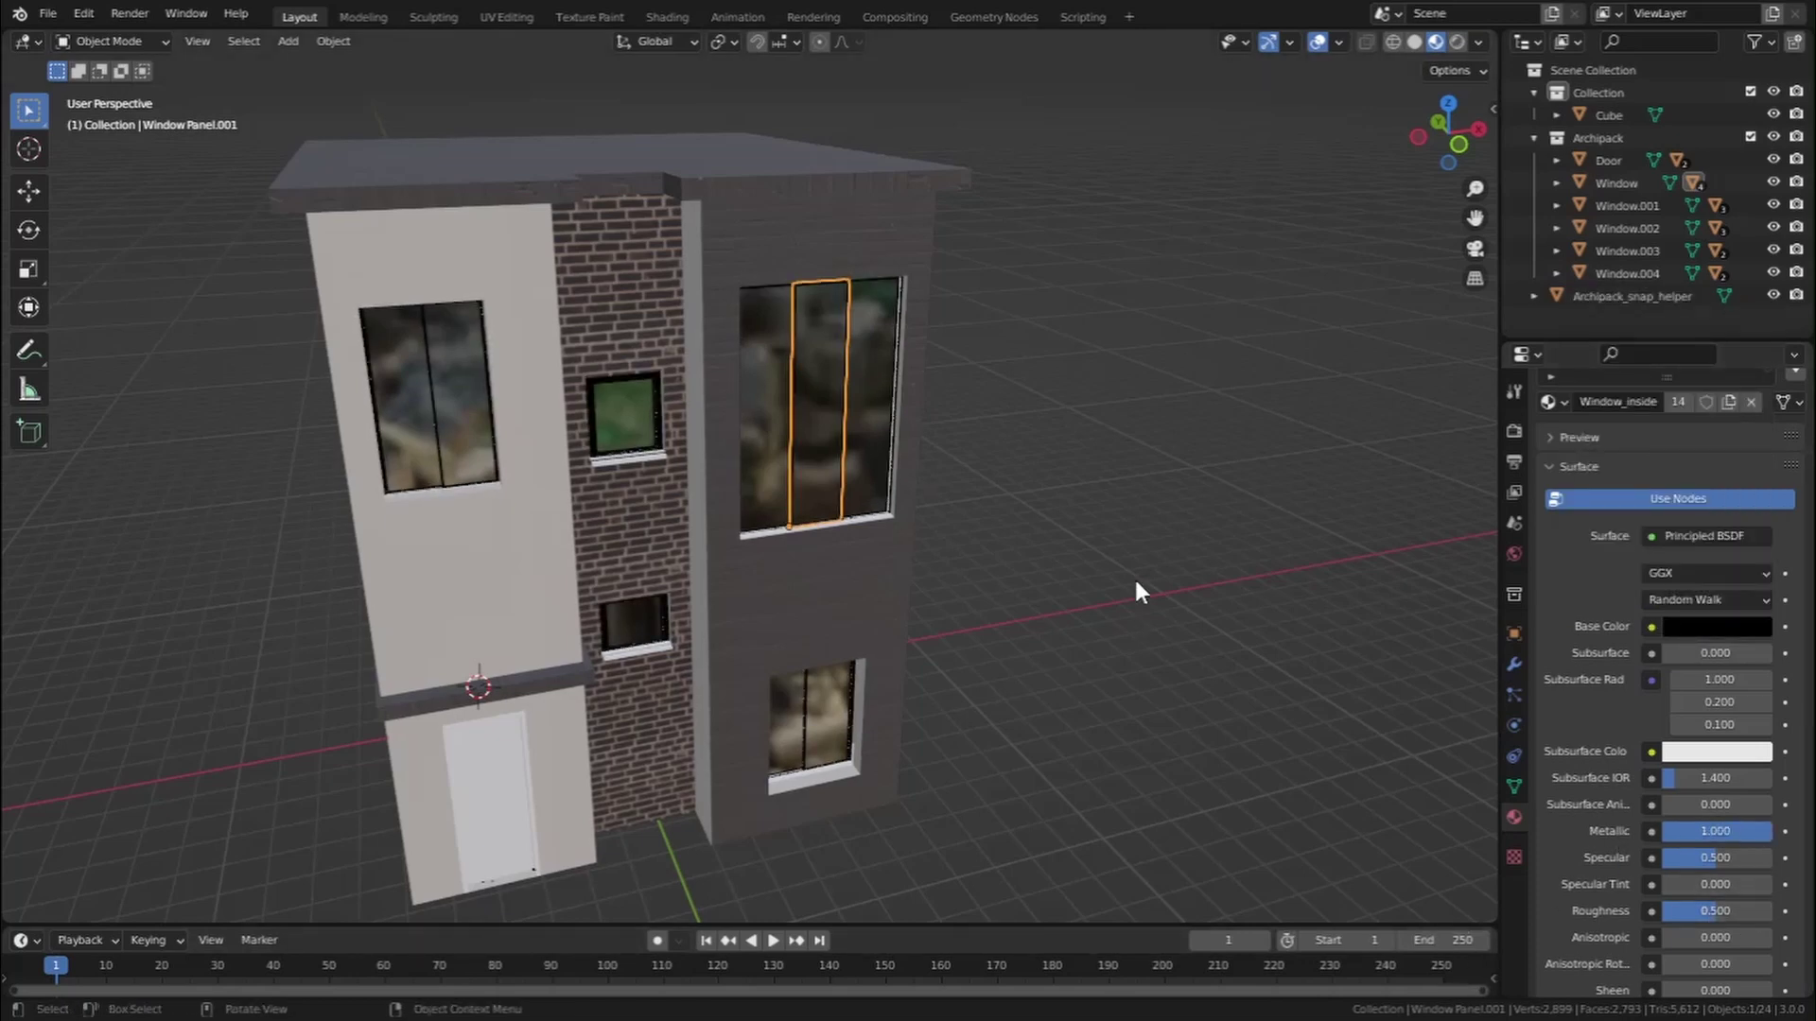
Enable nodes for the door's Door_inside material and give it a near-black base color with metallic set to 1
{"action": "left_click", "coordinate": [999, 526]}
{"action": "middle_click_drag", "start_coordinate": [951, 537], "coordinate": [782, 498]}
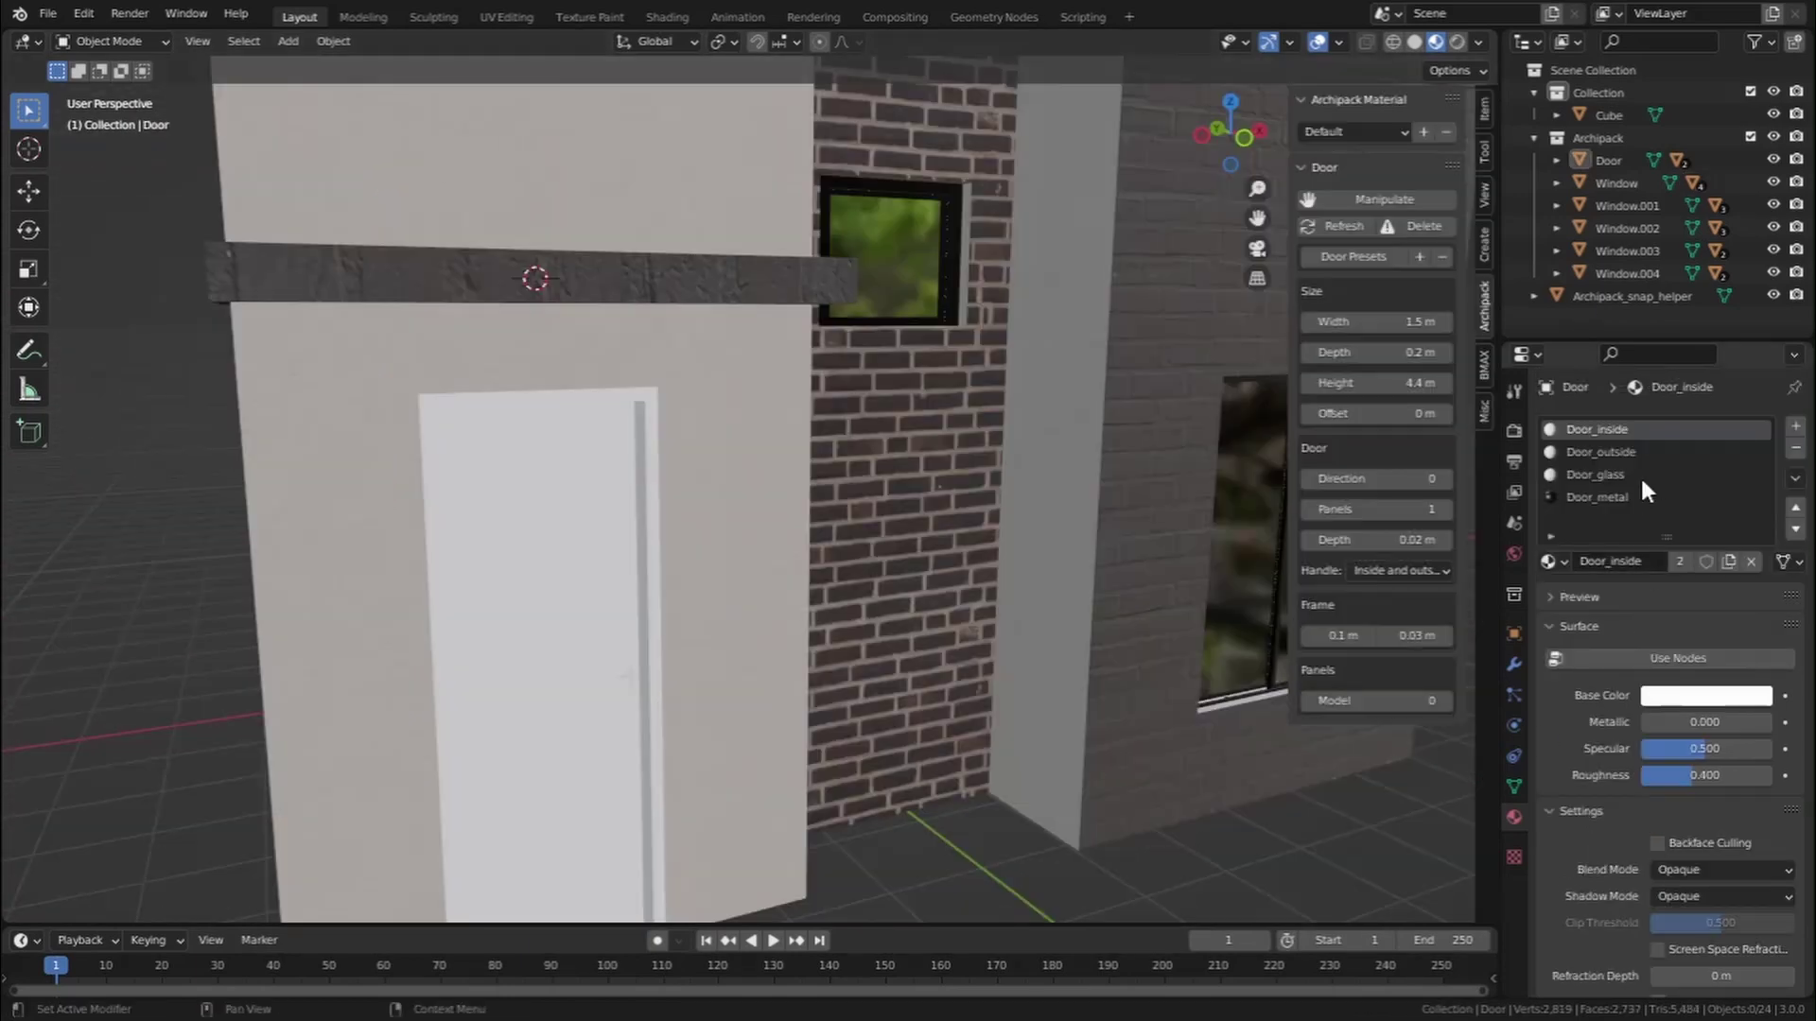
{"action": "left_click", "coordinate": [1692, 658]}
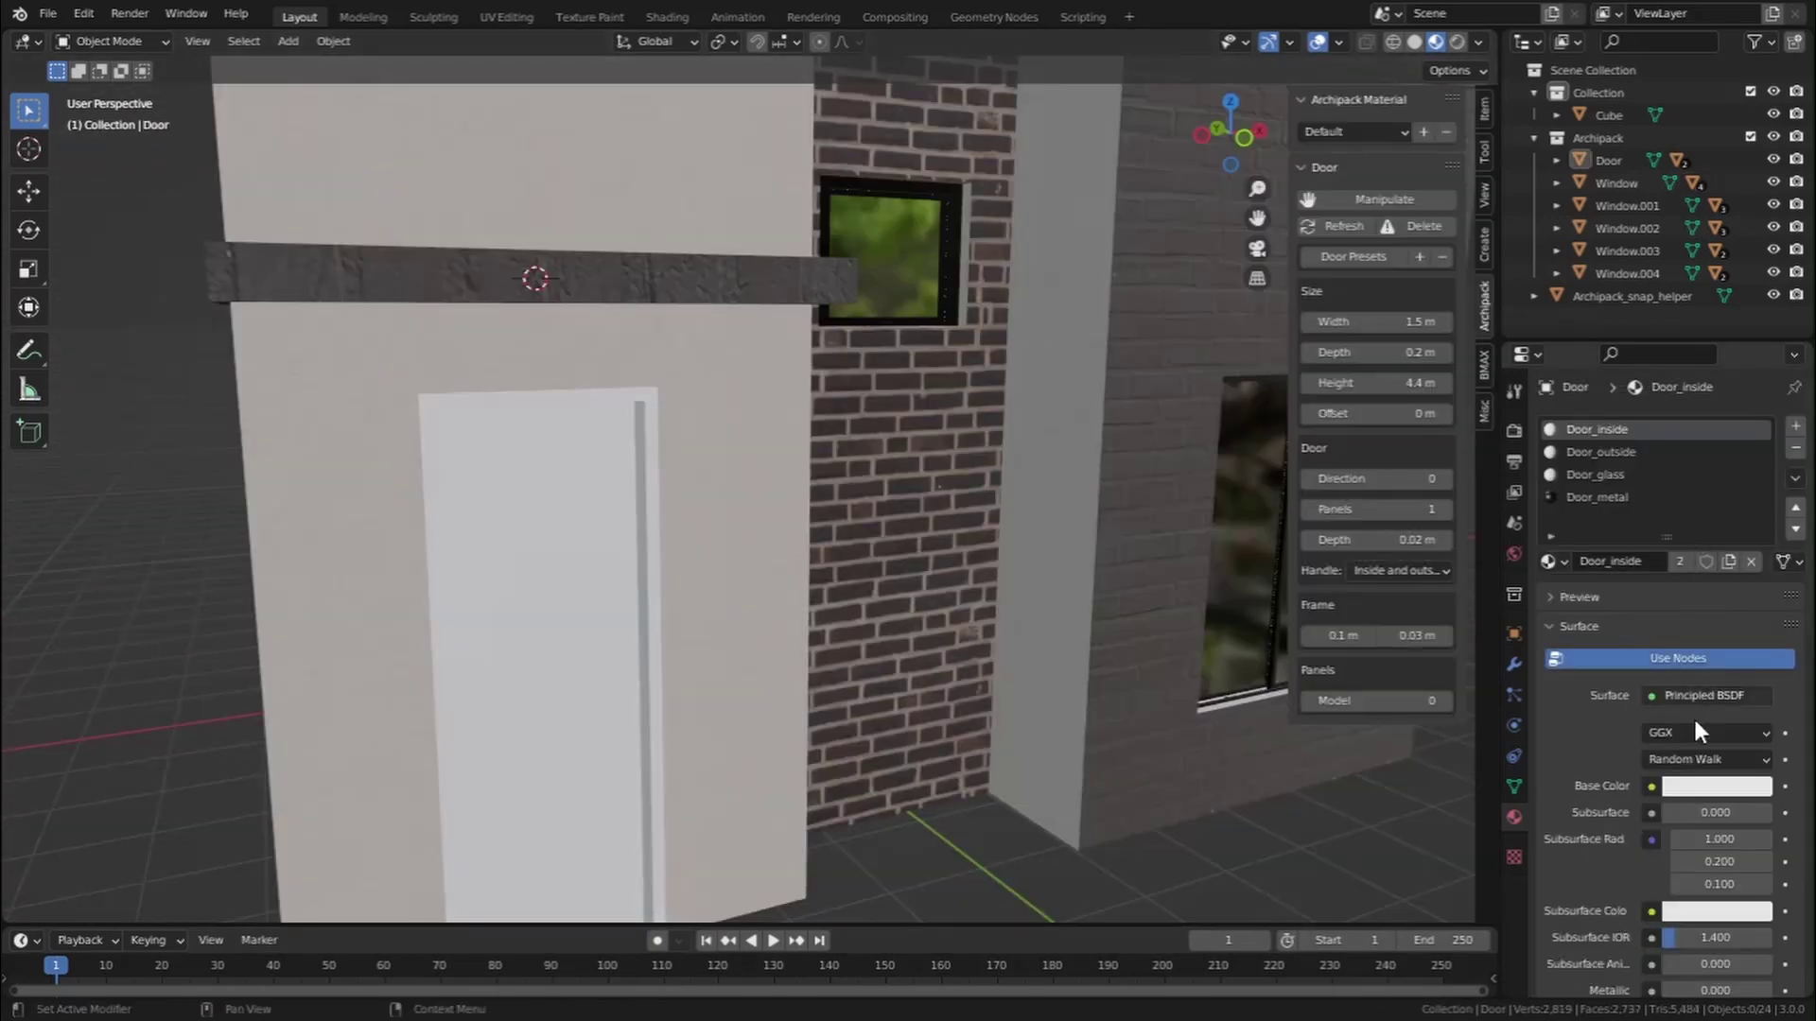
{"action": "left_click", "coordinate": [1707, 787]}
{"action": "left_click_drag", "start_coordinate": [1757, 511], "coordinate": [1754, 607]}
{"action": "scroll", "coordinate": [1585, 837], "scroll_direction": "down", "scroll_amount": 3}
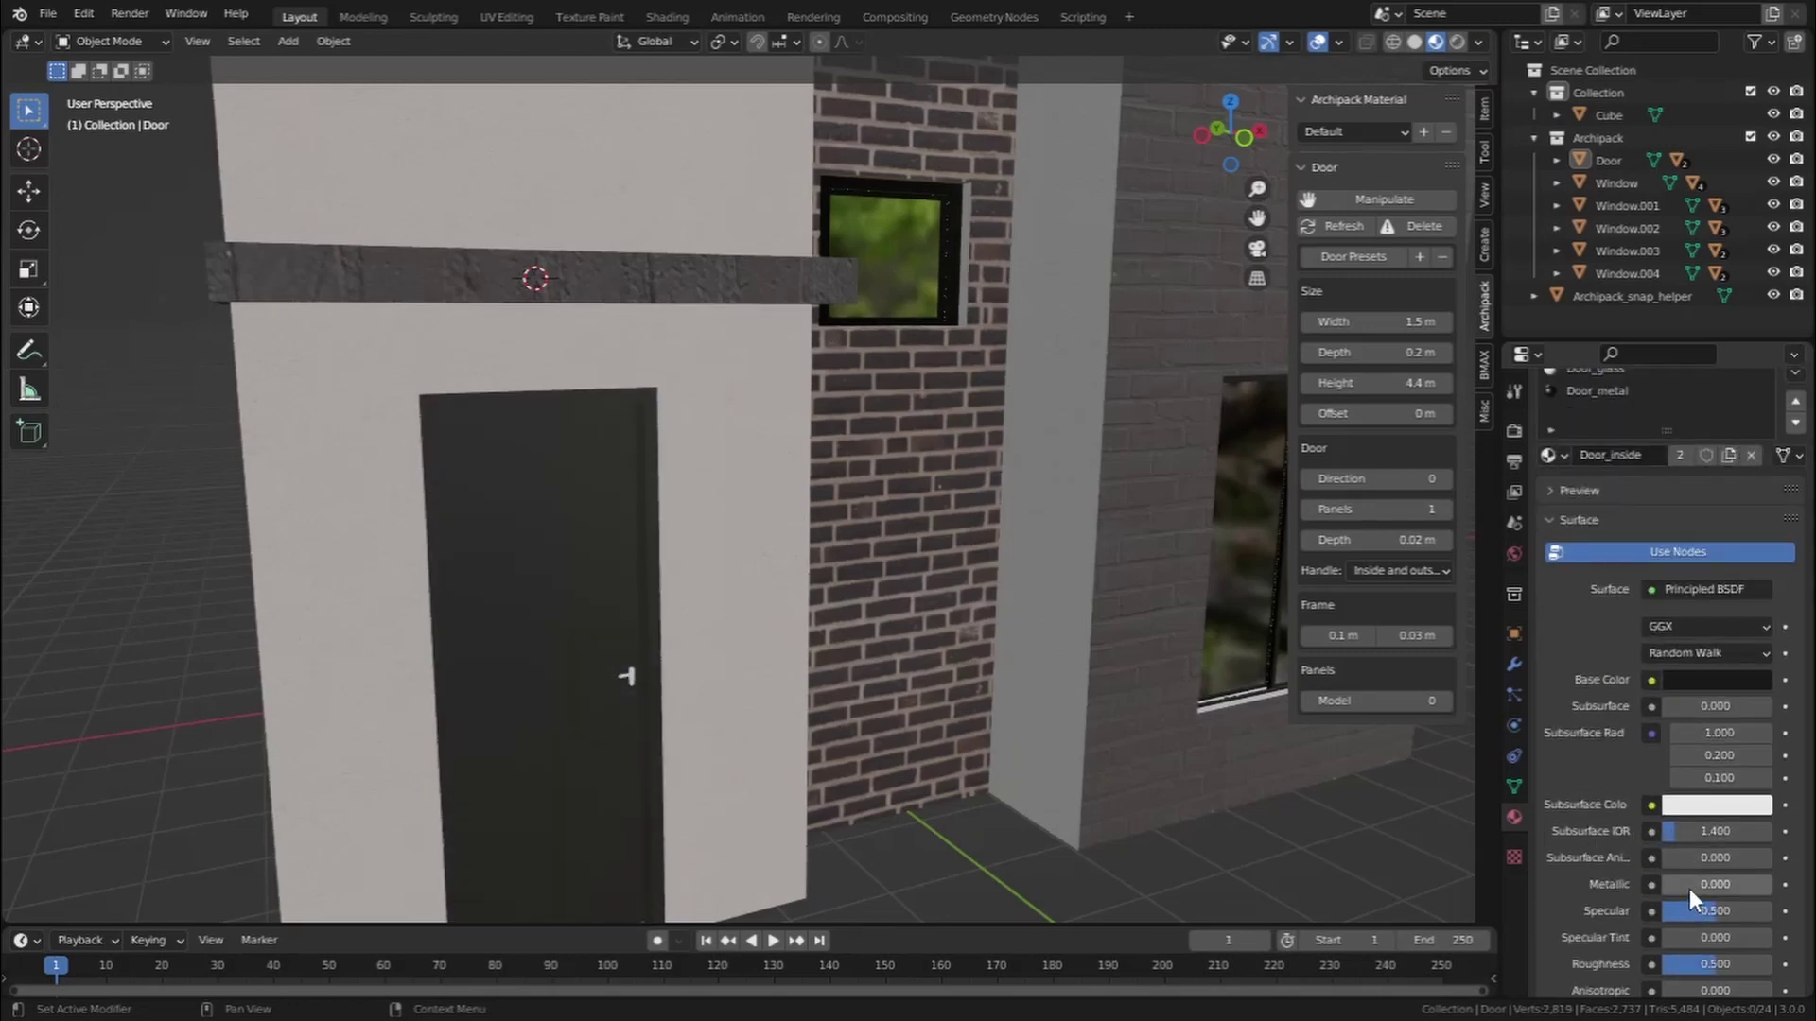
{"action": "left_click_drag", "start_coordinate": [1689, 886], "coordinate": [1749, 886]}
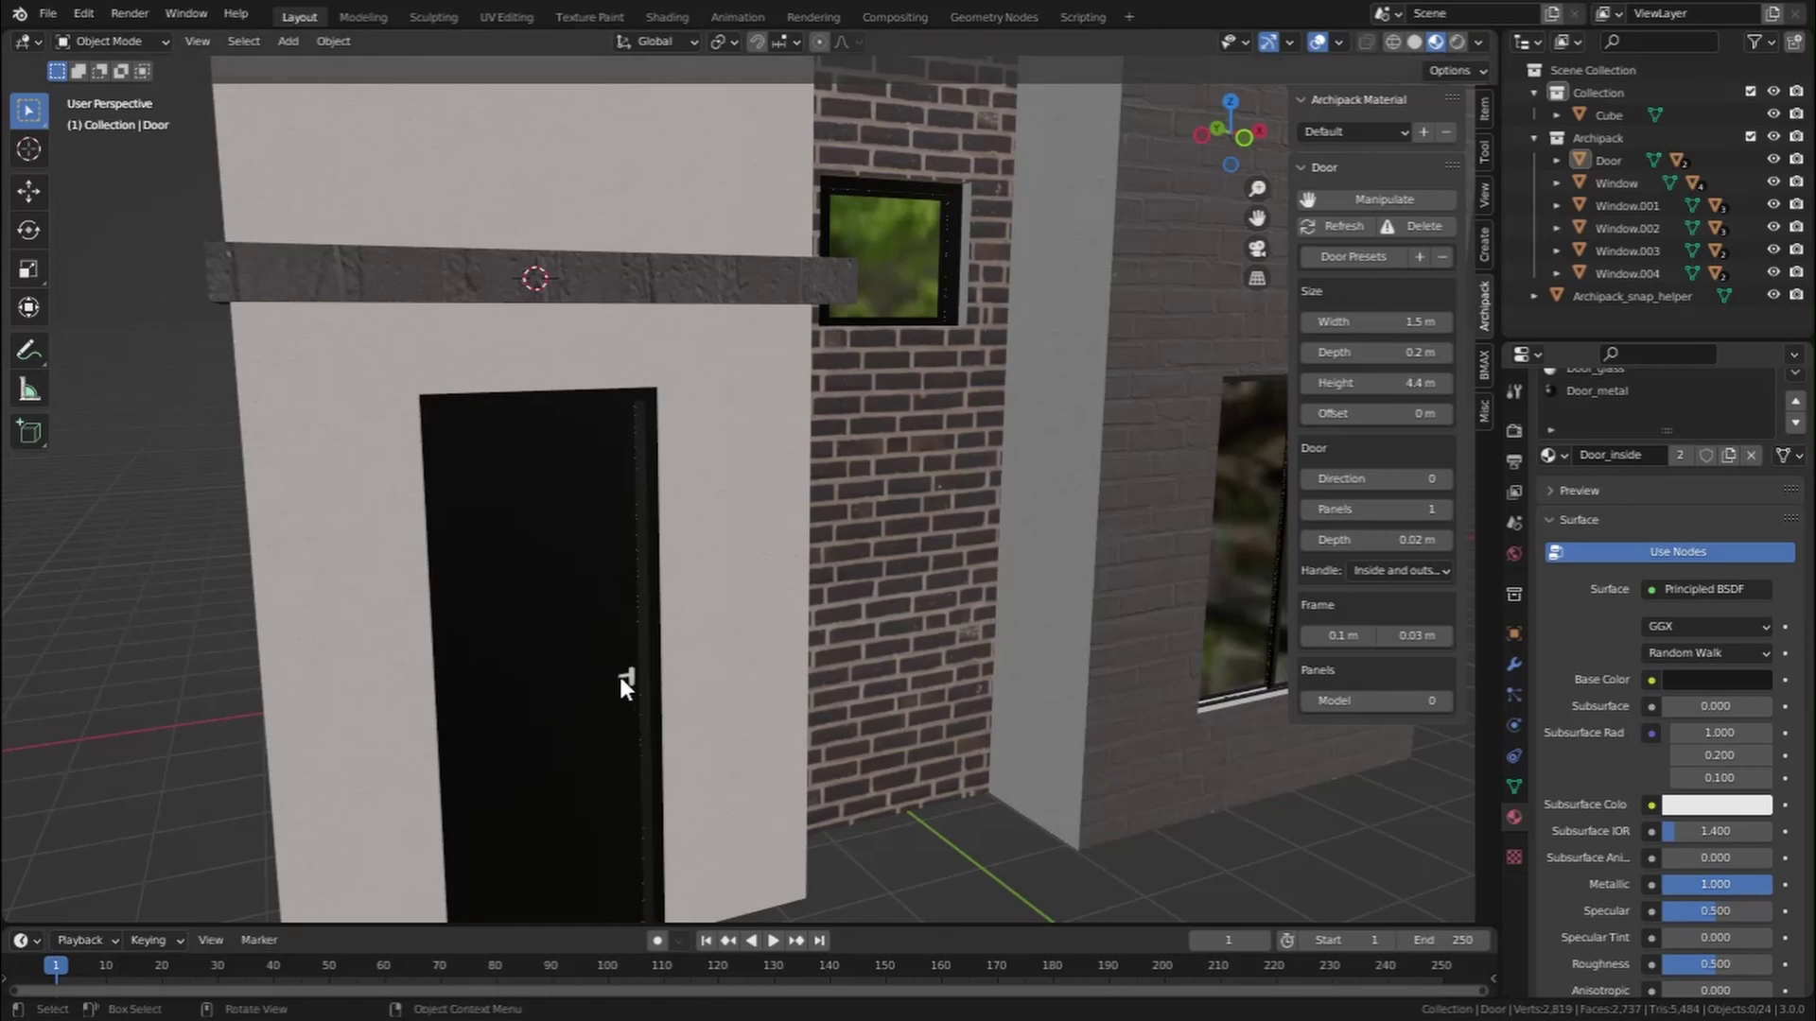
Select the door handle and enable nodes for its Handle_outside material
{"action": "left_click", "coordinate": [628, 679]}
{"action": "left_click", "coordinate": [628, 671]}
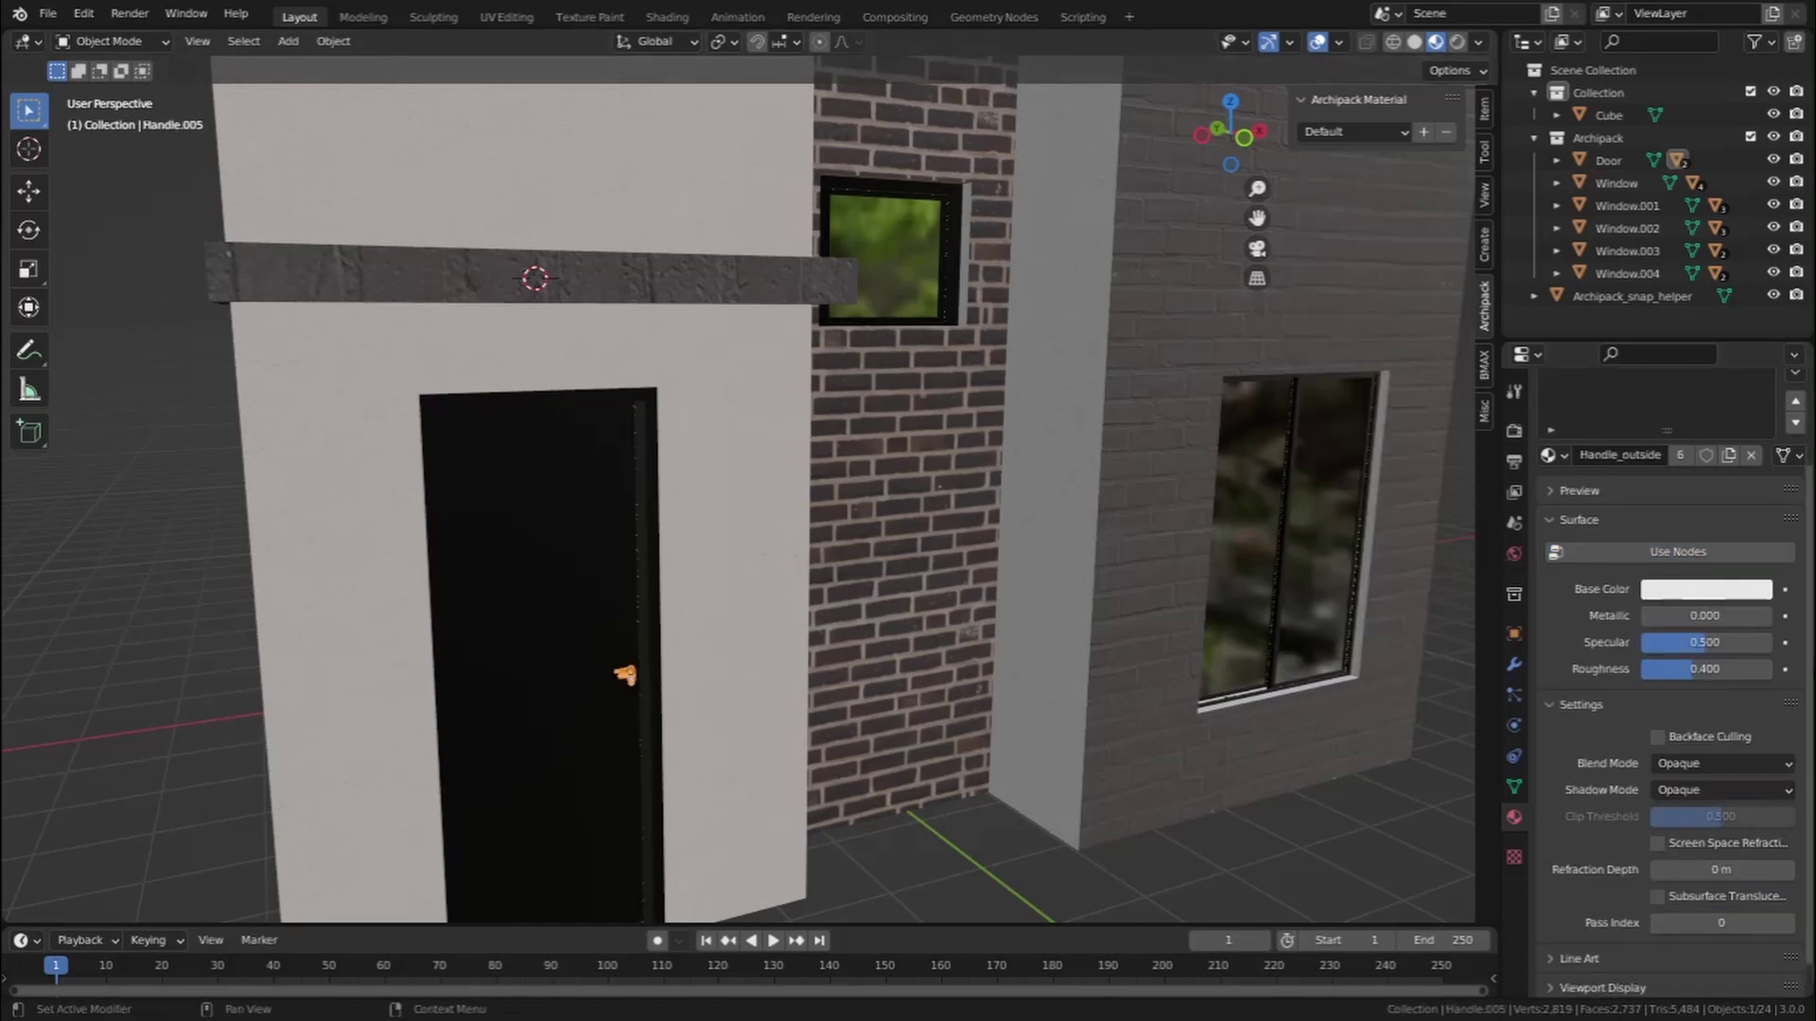
{"action": "left_click", "coordinate": [1739, 590]}
{"action": "left_click_drag", "start_coordinate": [1752, 279], "coordinate": [1752, 377]}
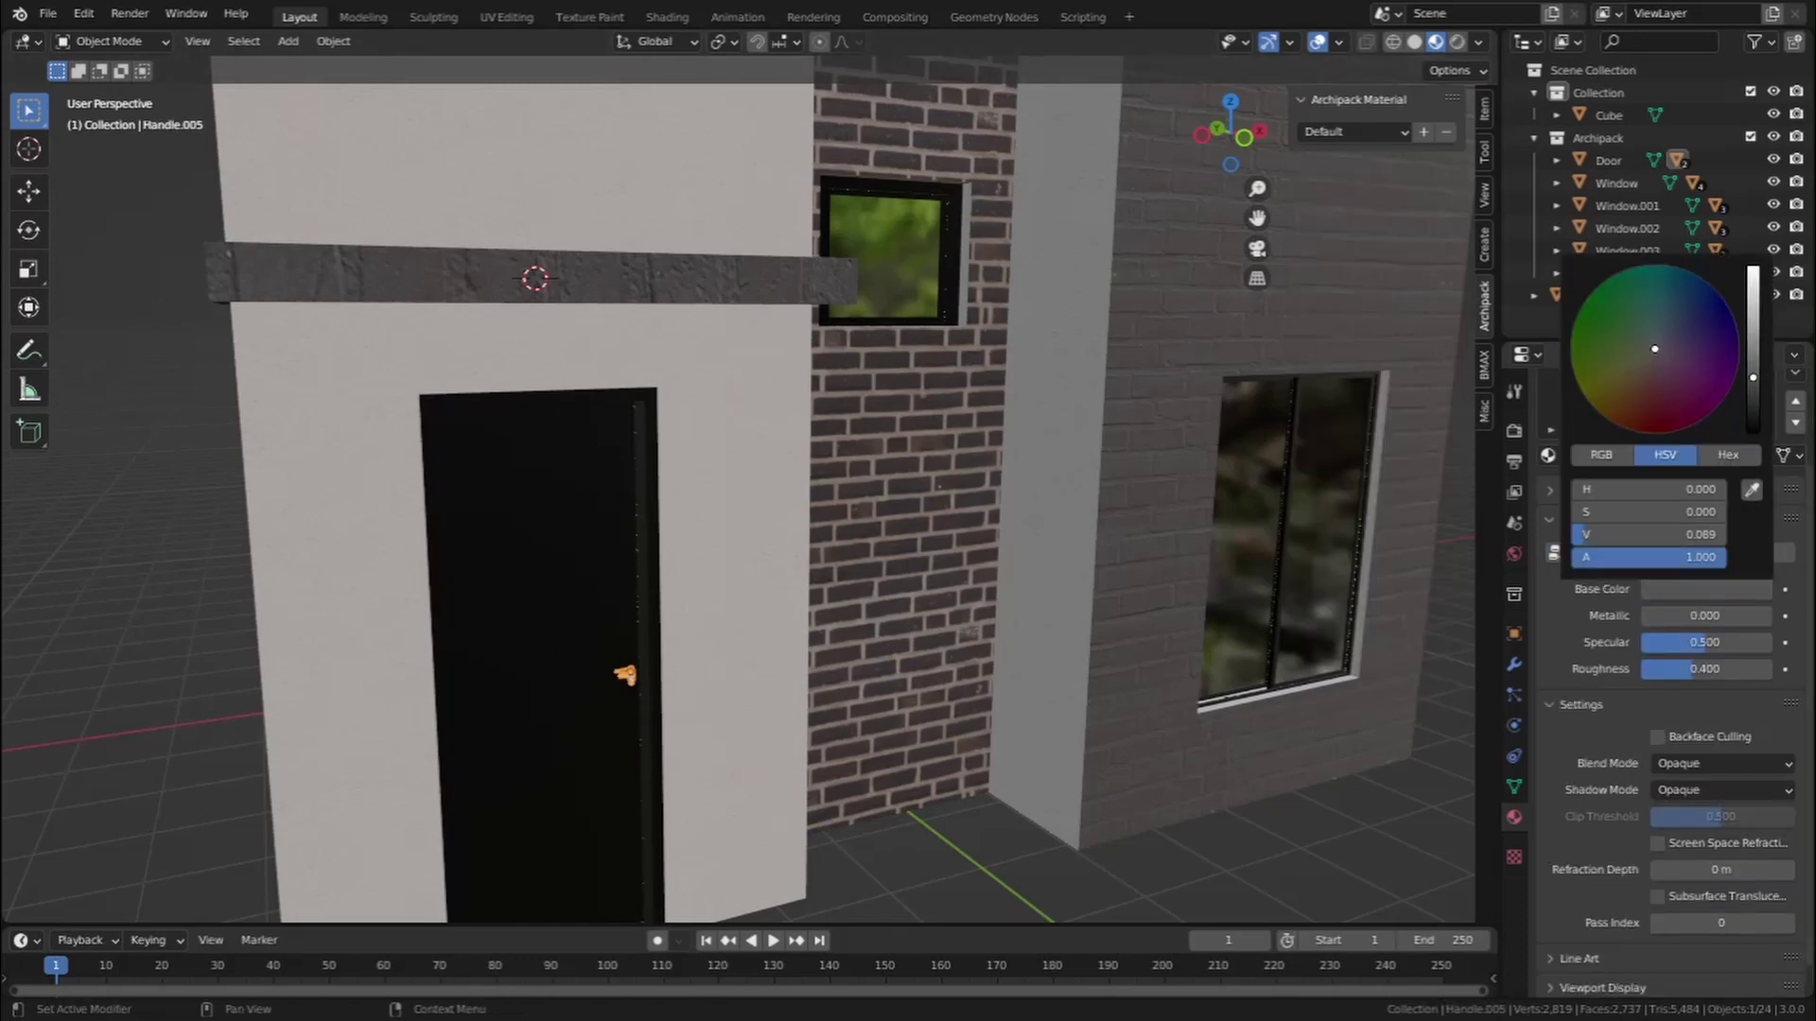
{"action": "left_click", "coordinate": [1620, 556]}
{"action": "left_click", "coordinate": [1620, 556]}
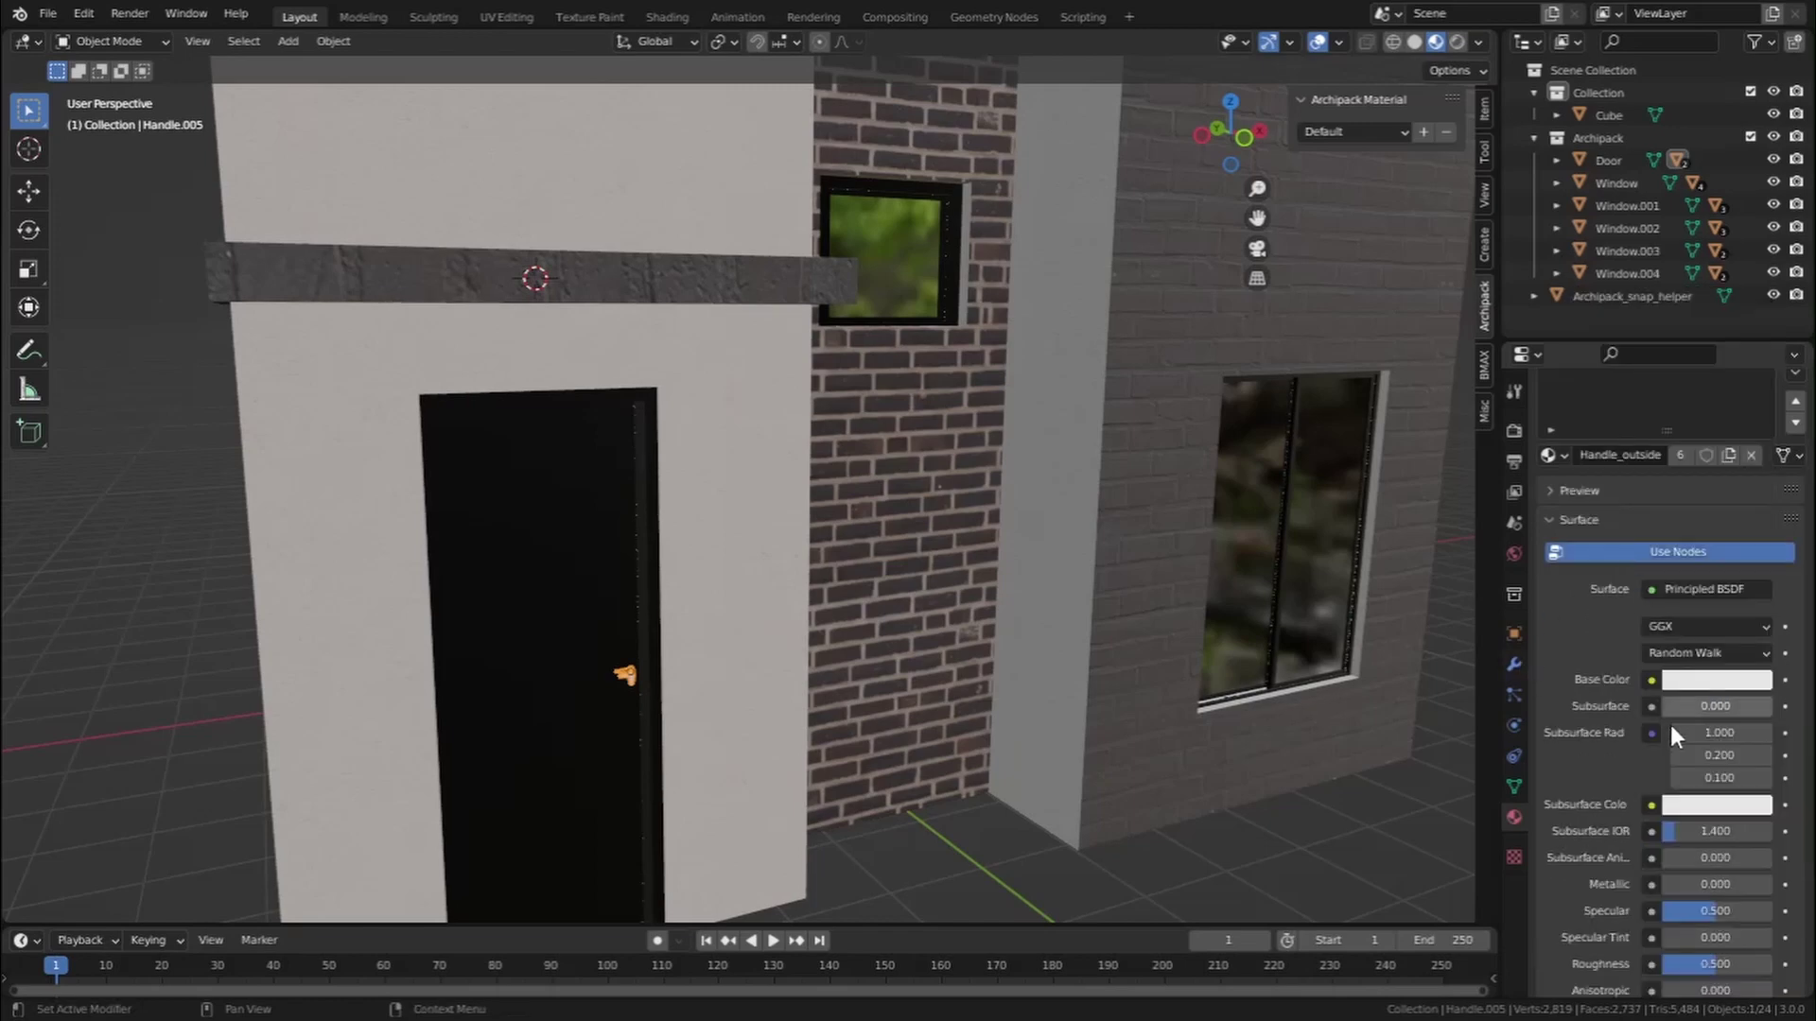
Darken the base color of the Handle_outside material to near-black and lower its roughness to 0
{"action": "left_click", "coordinate": [1716, 679]}
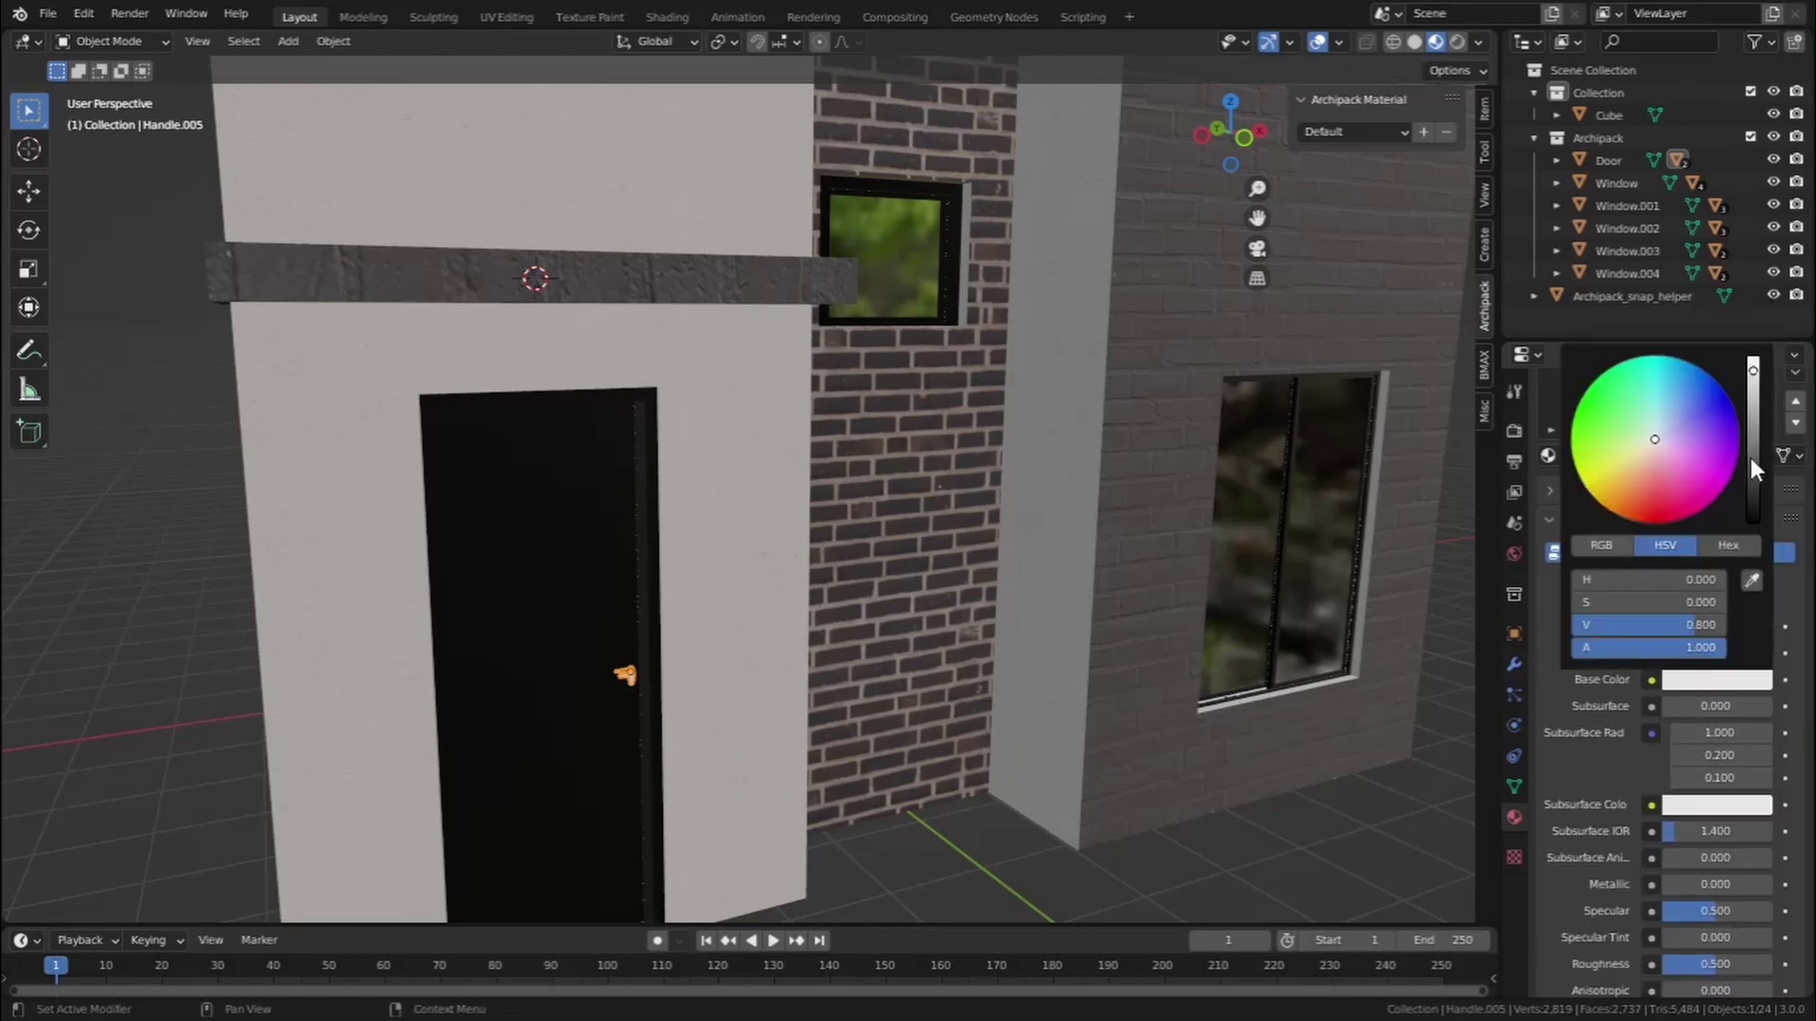
{"action": "left_click_drag", "start_coordinate": [1751, 457], "coordinate": [1751, 485]}
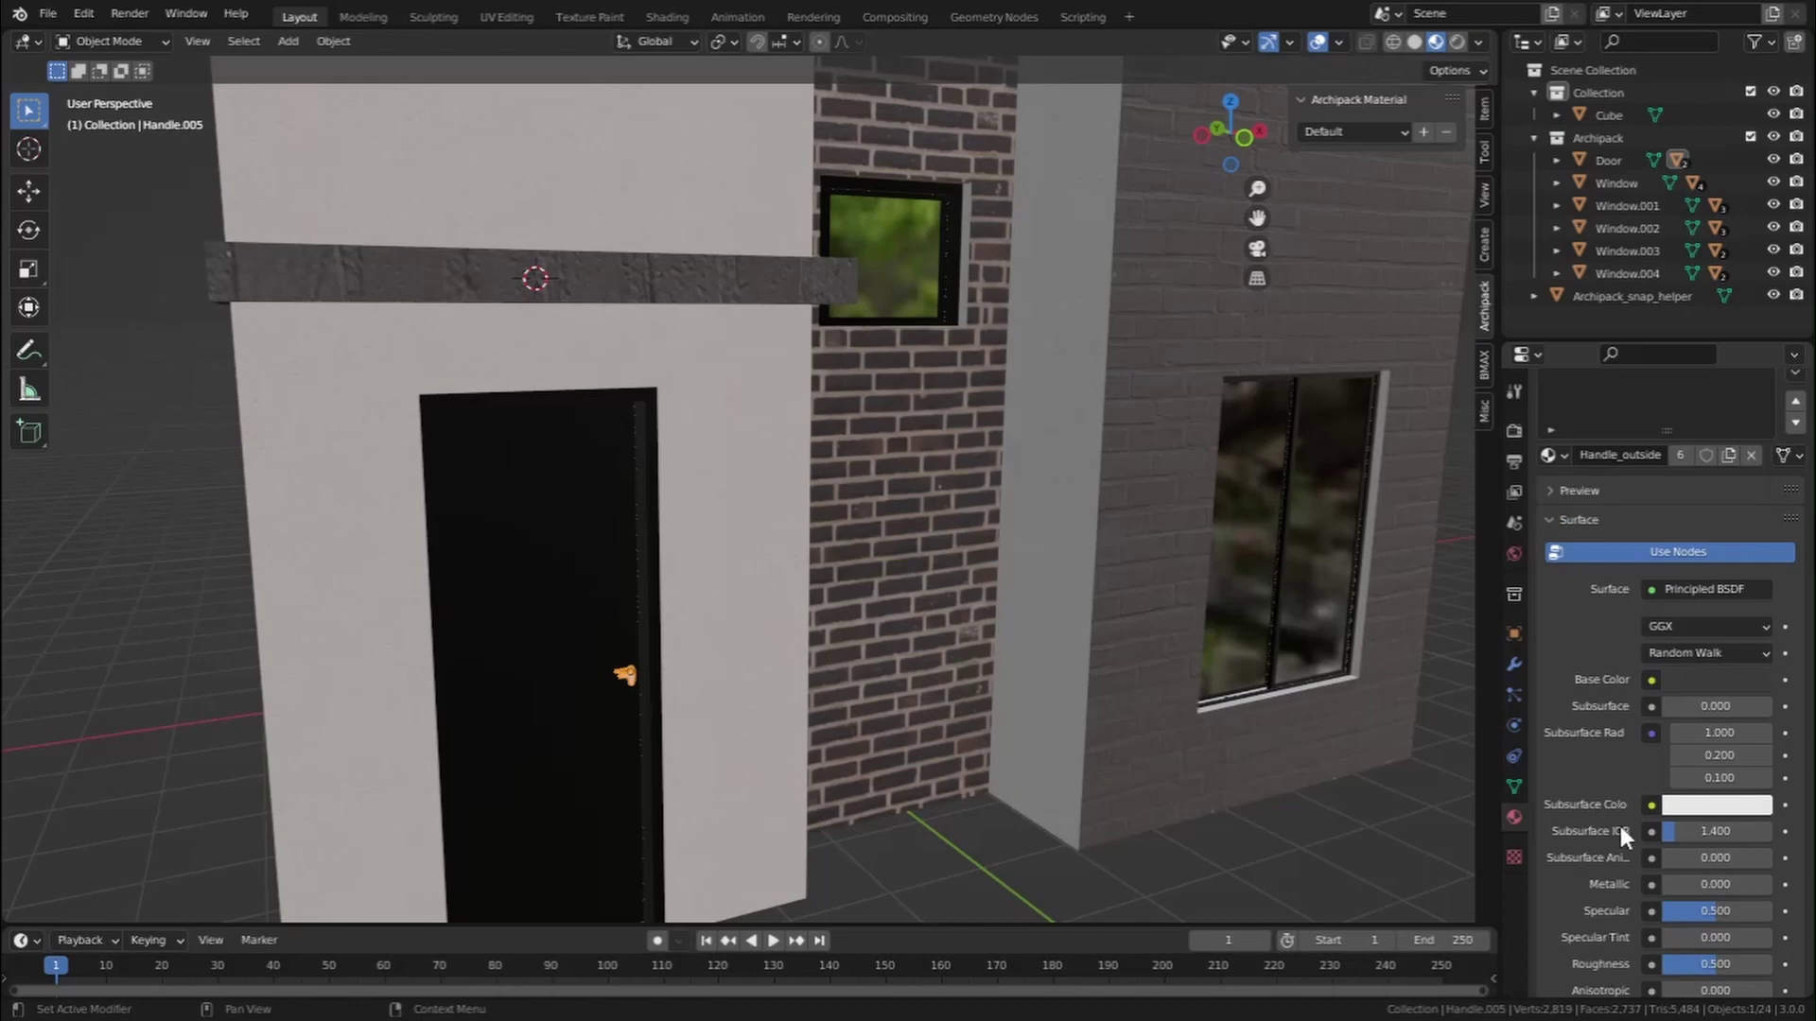
{"action": "left_click_drag", "start_coordinate": [1706, 963], "coordinate": [1669, 963]}
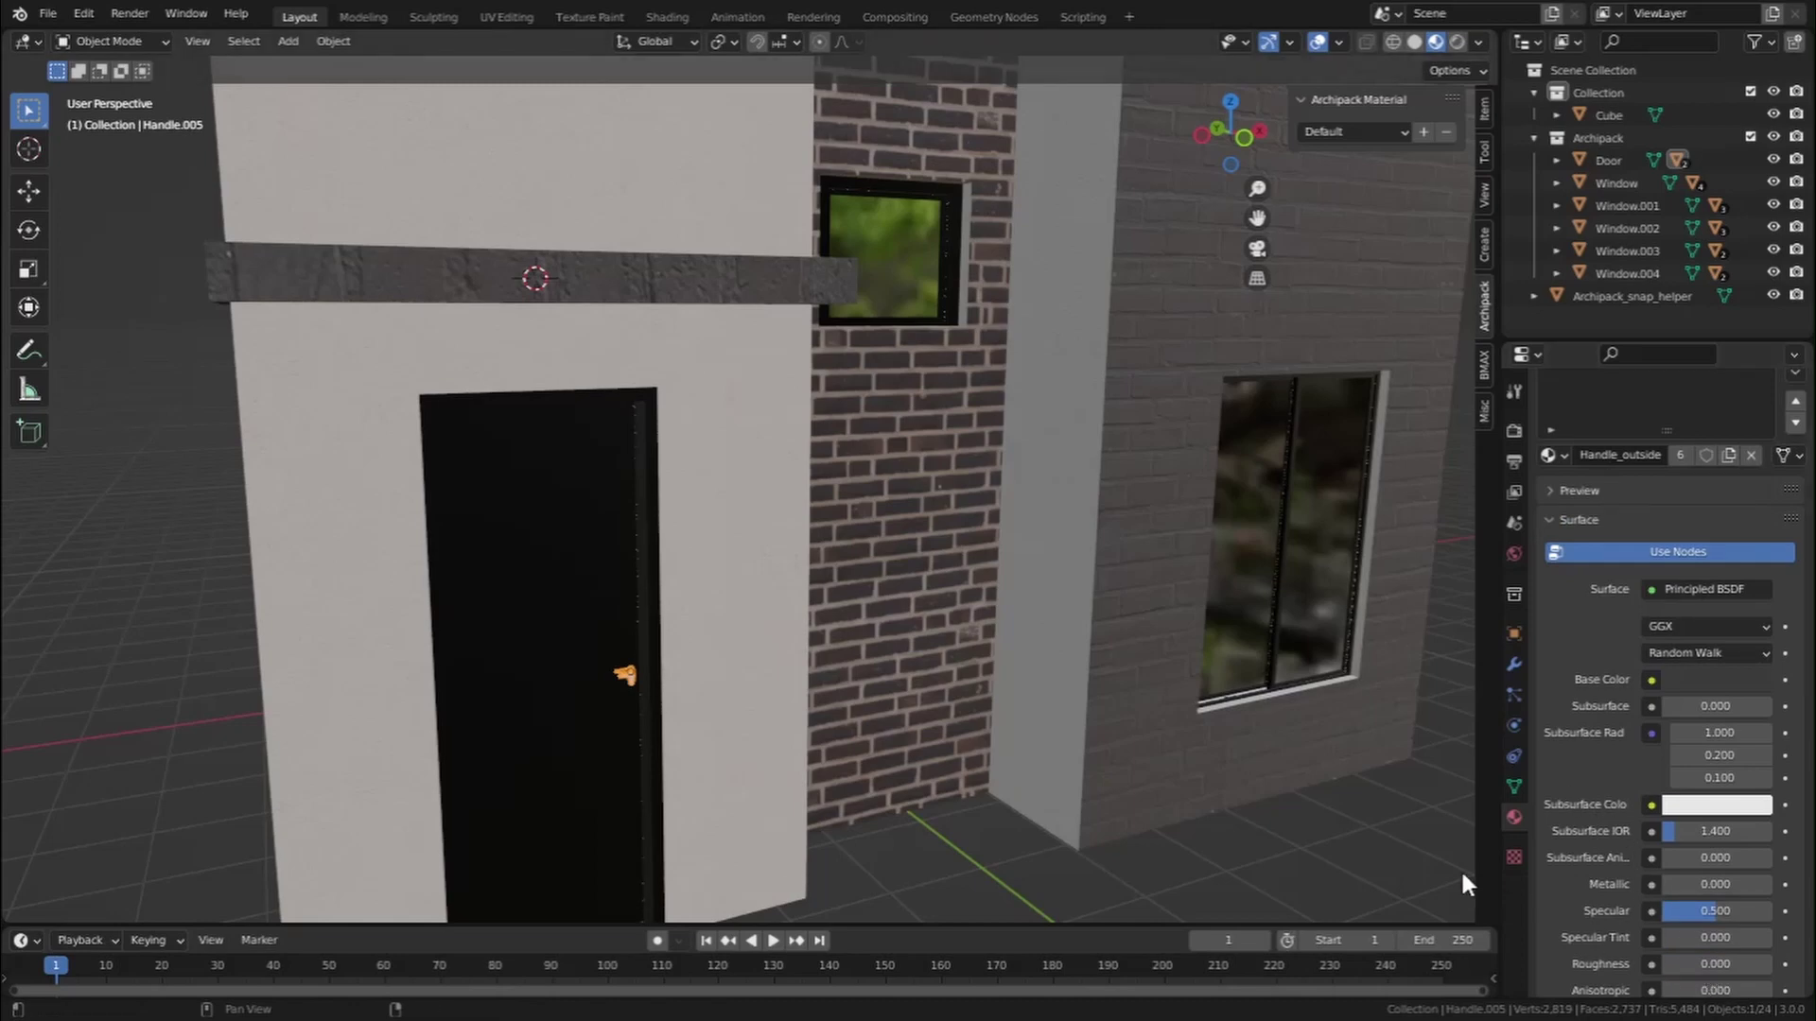
Save the Blender file and look over the whole textured building from the front corner
{"action": "key", "text": "ctrl+s"}
{"action": "scroll", "coordinate": [895, 594], "scroll_direction": "down", "scroll_amount": 8}
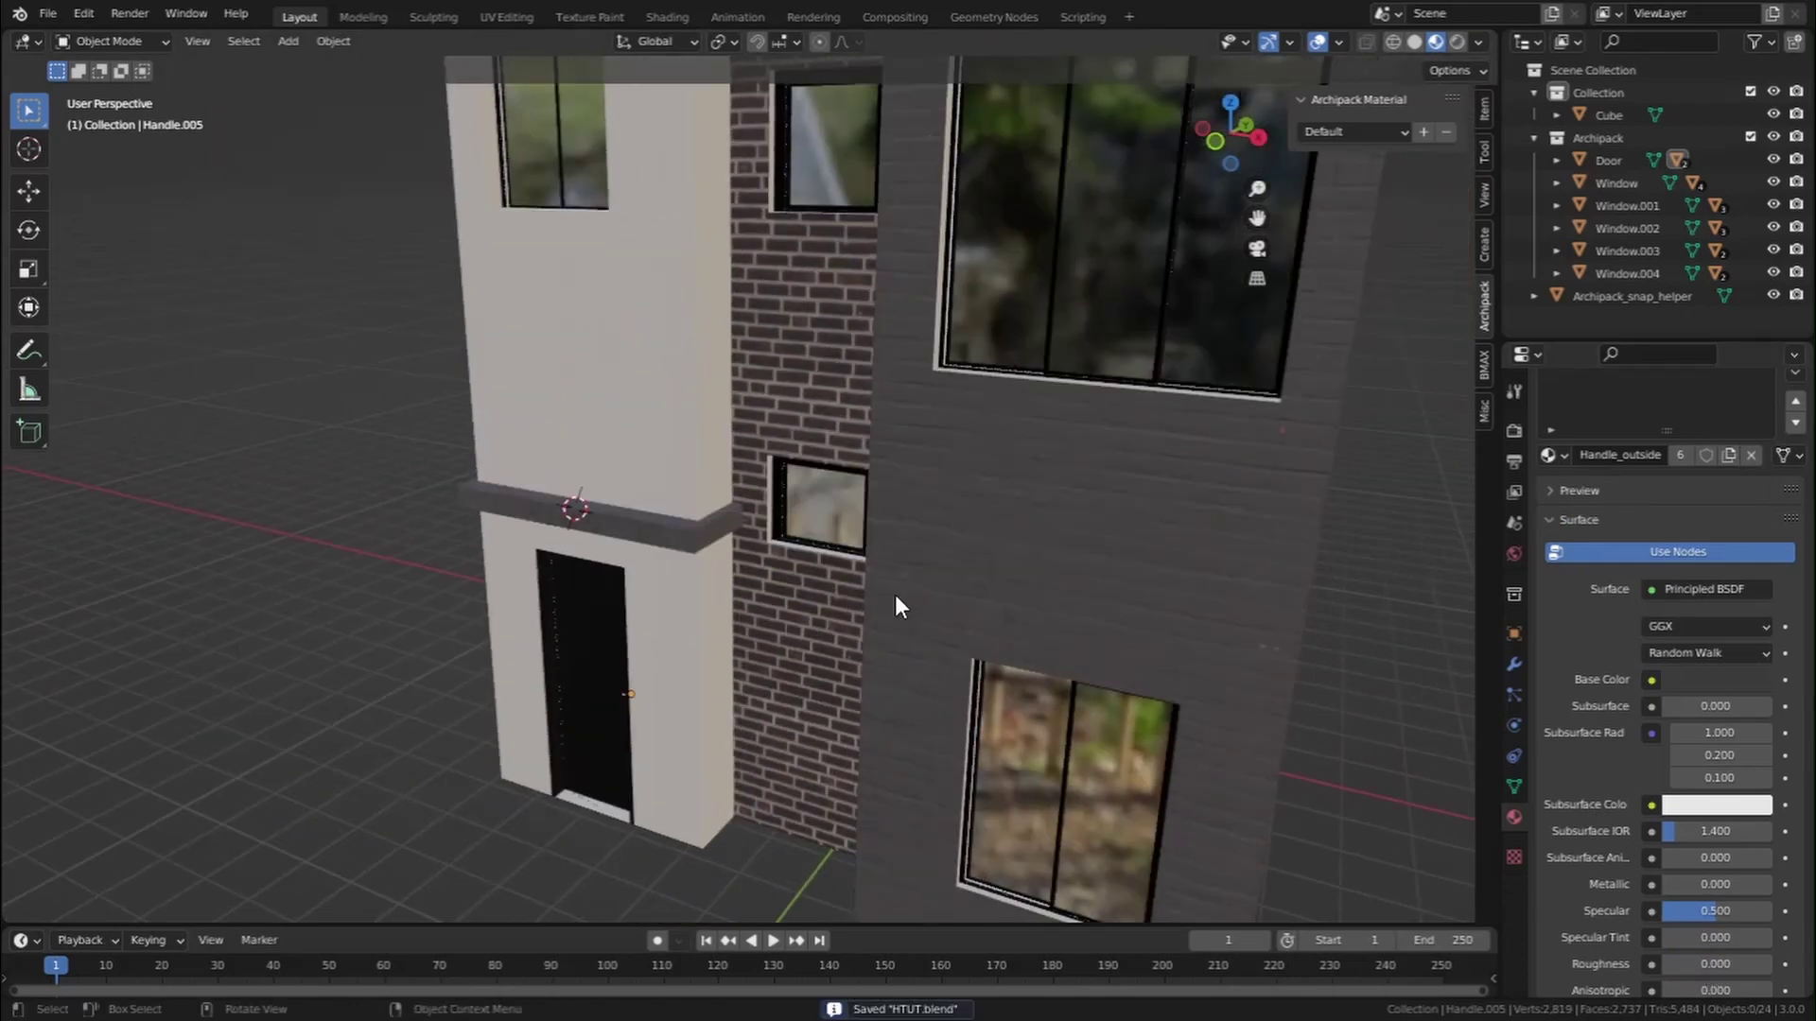
{"action": "middle_click_drag", "start_coordinate": [841, 626], "coordinate": [835, 626], "text": "shift"}
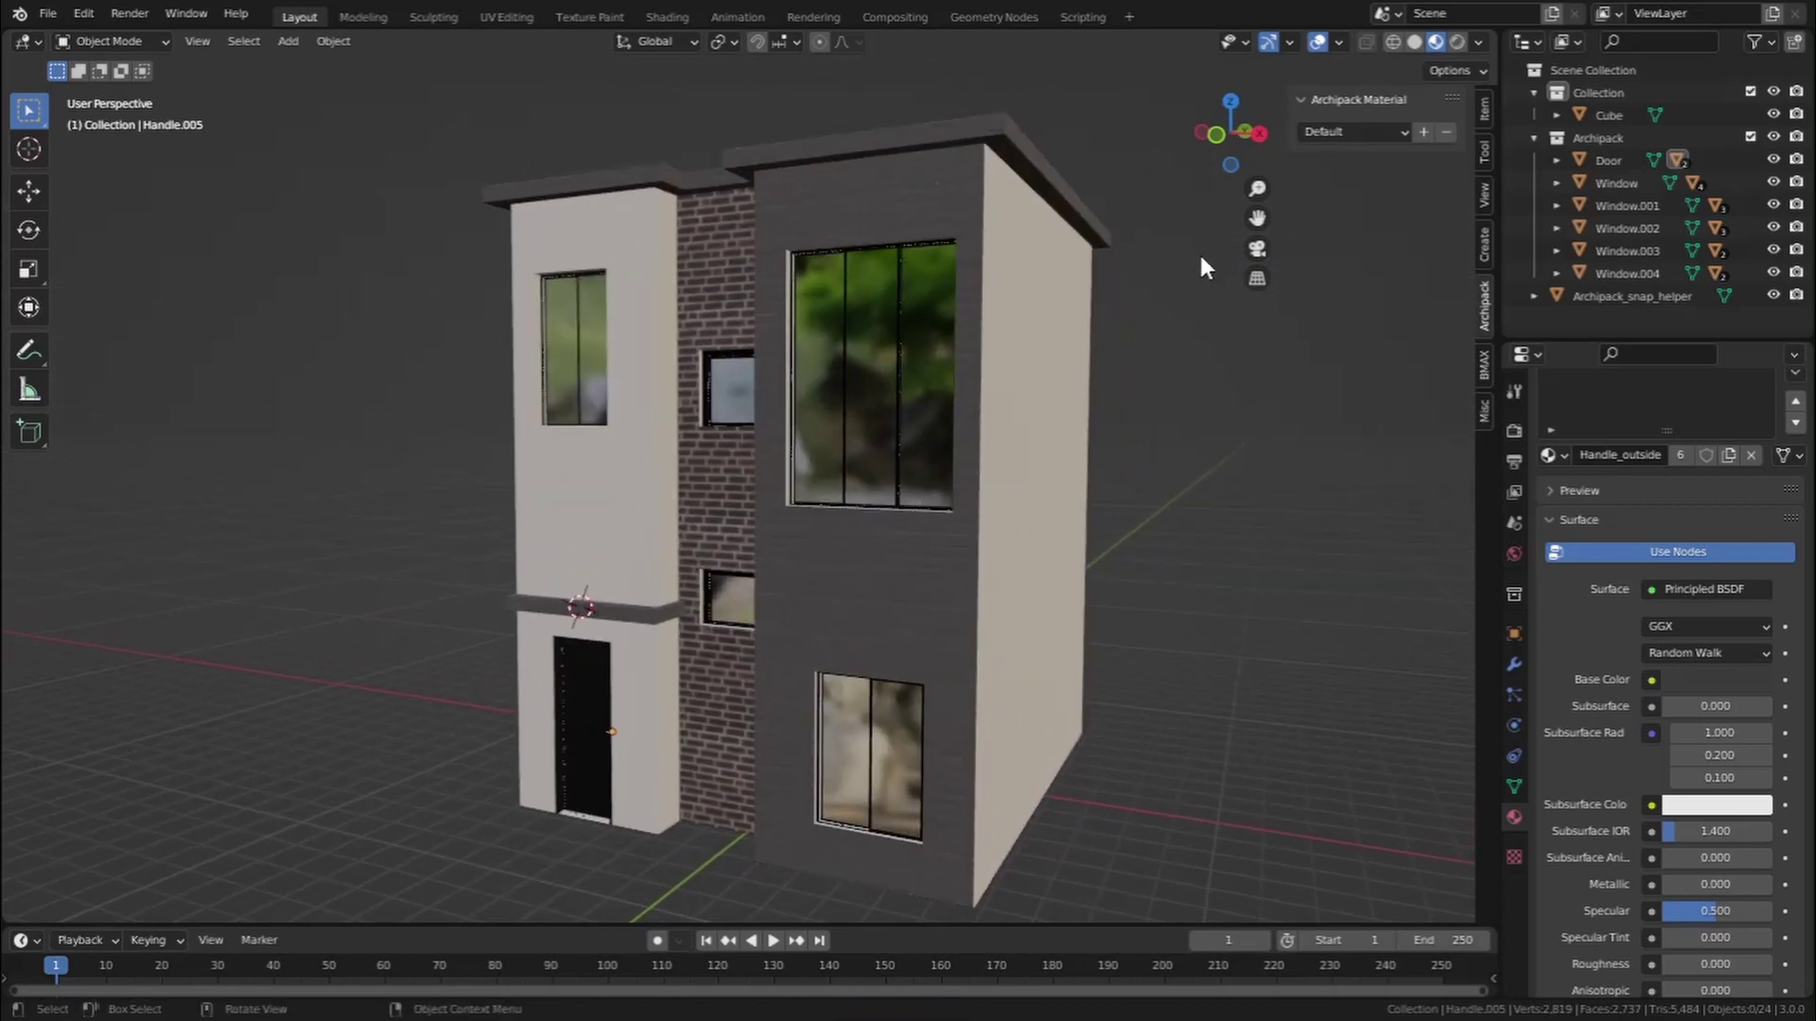
{"action": "left_click", "coordinate": [95, 43]}
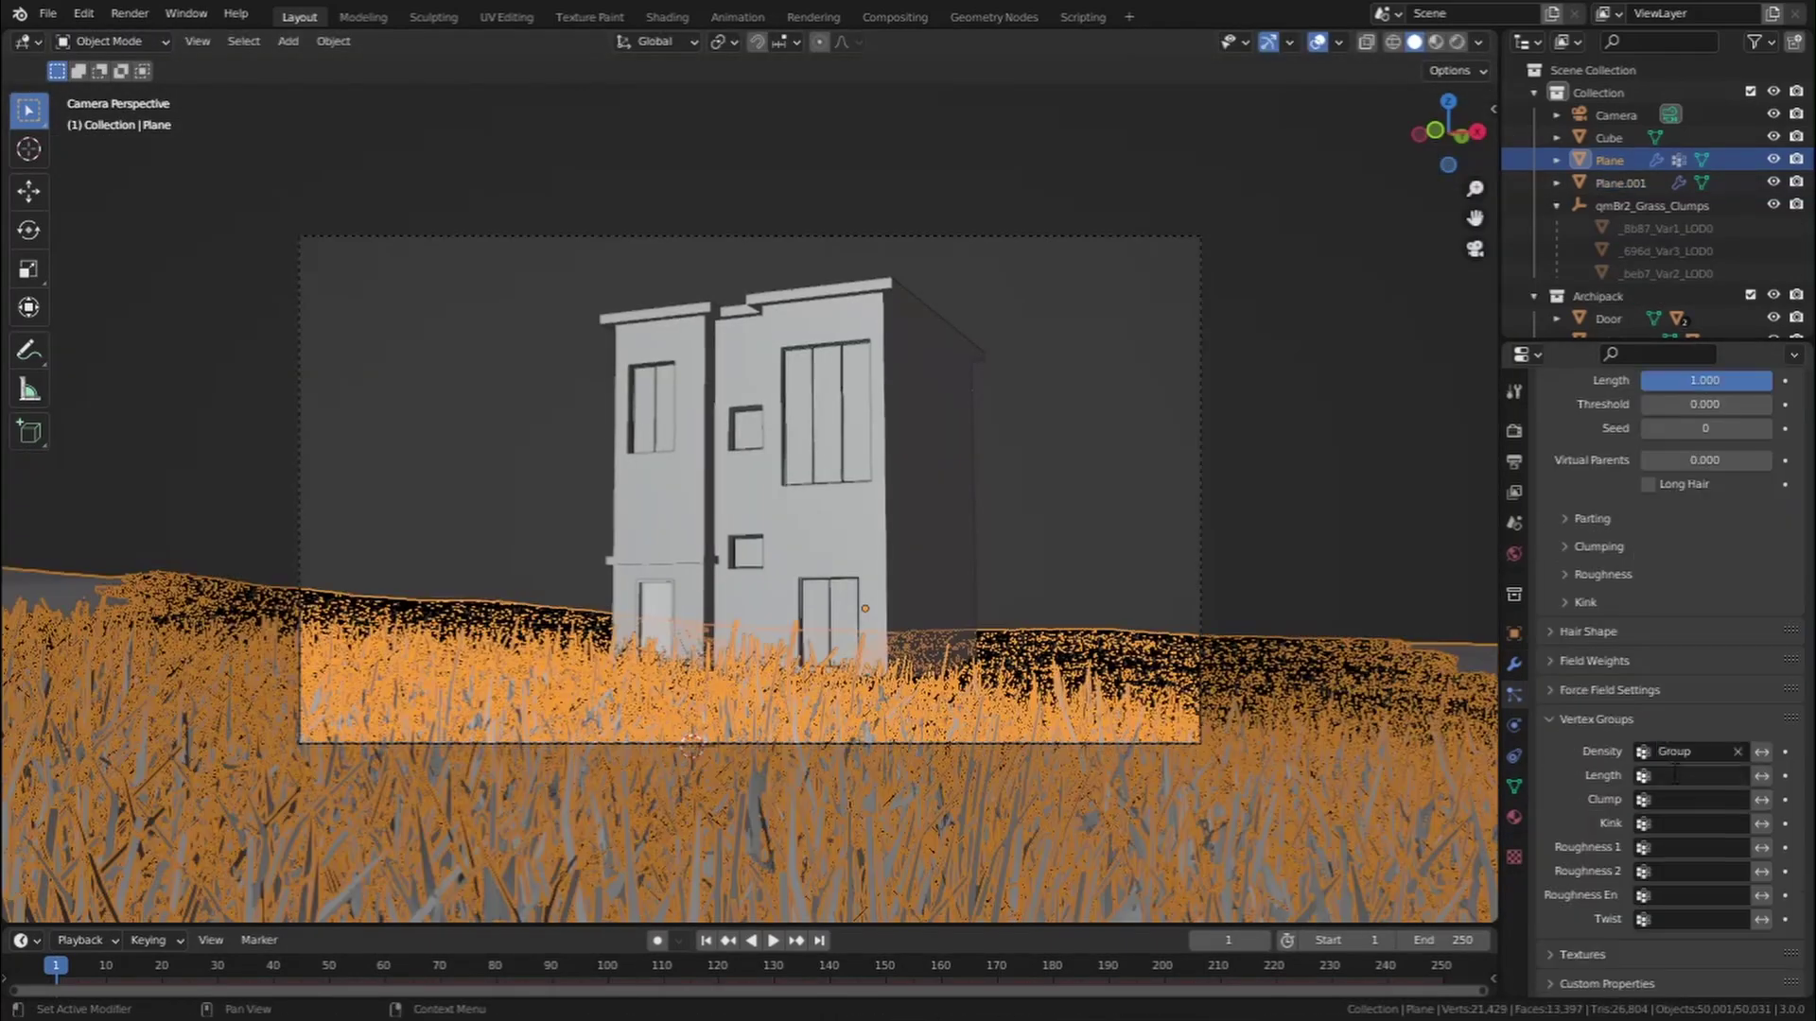
{"action": "scroll", "coordinate": [1524, 553], "scroll_direction": "up", "scroll_amount": 10}
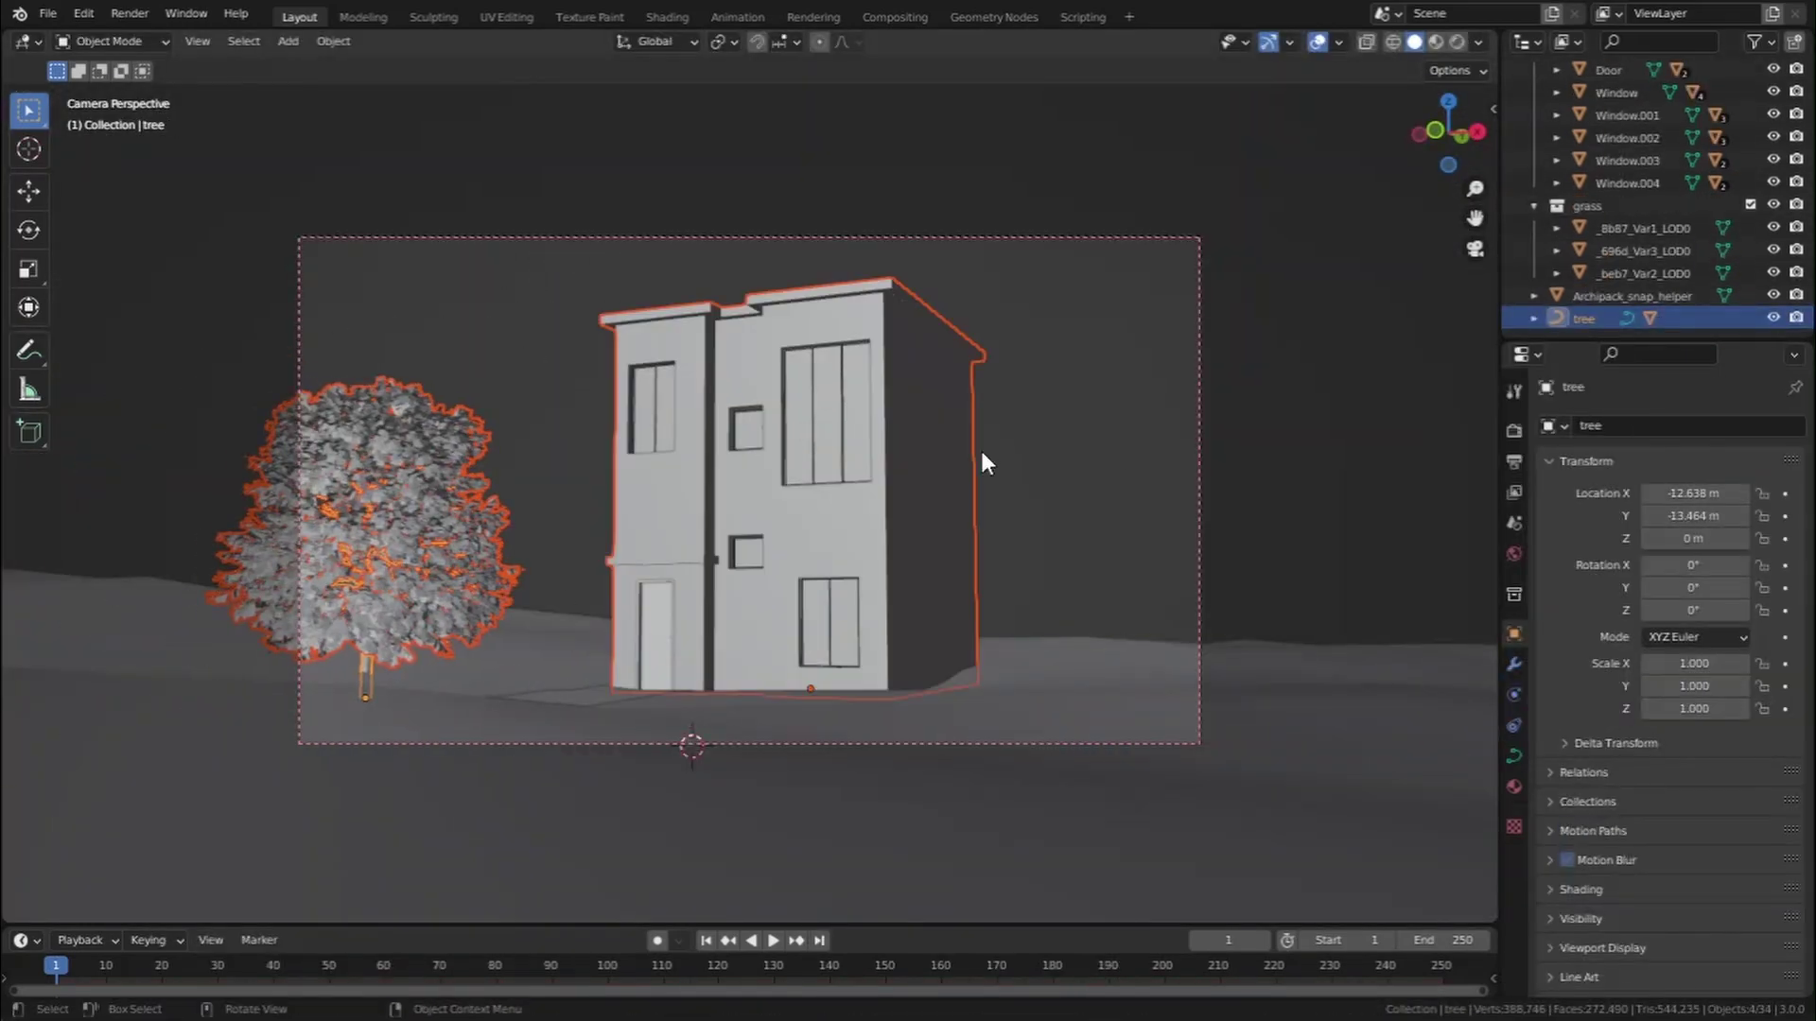
Duplicate the tree to add another copy beside the building
{"action": "left_click", "coordinate": [980, 447]}
{"action": "key", "text": "shift+d"}
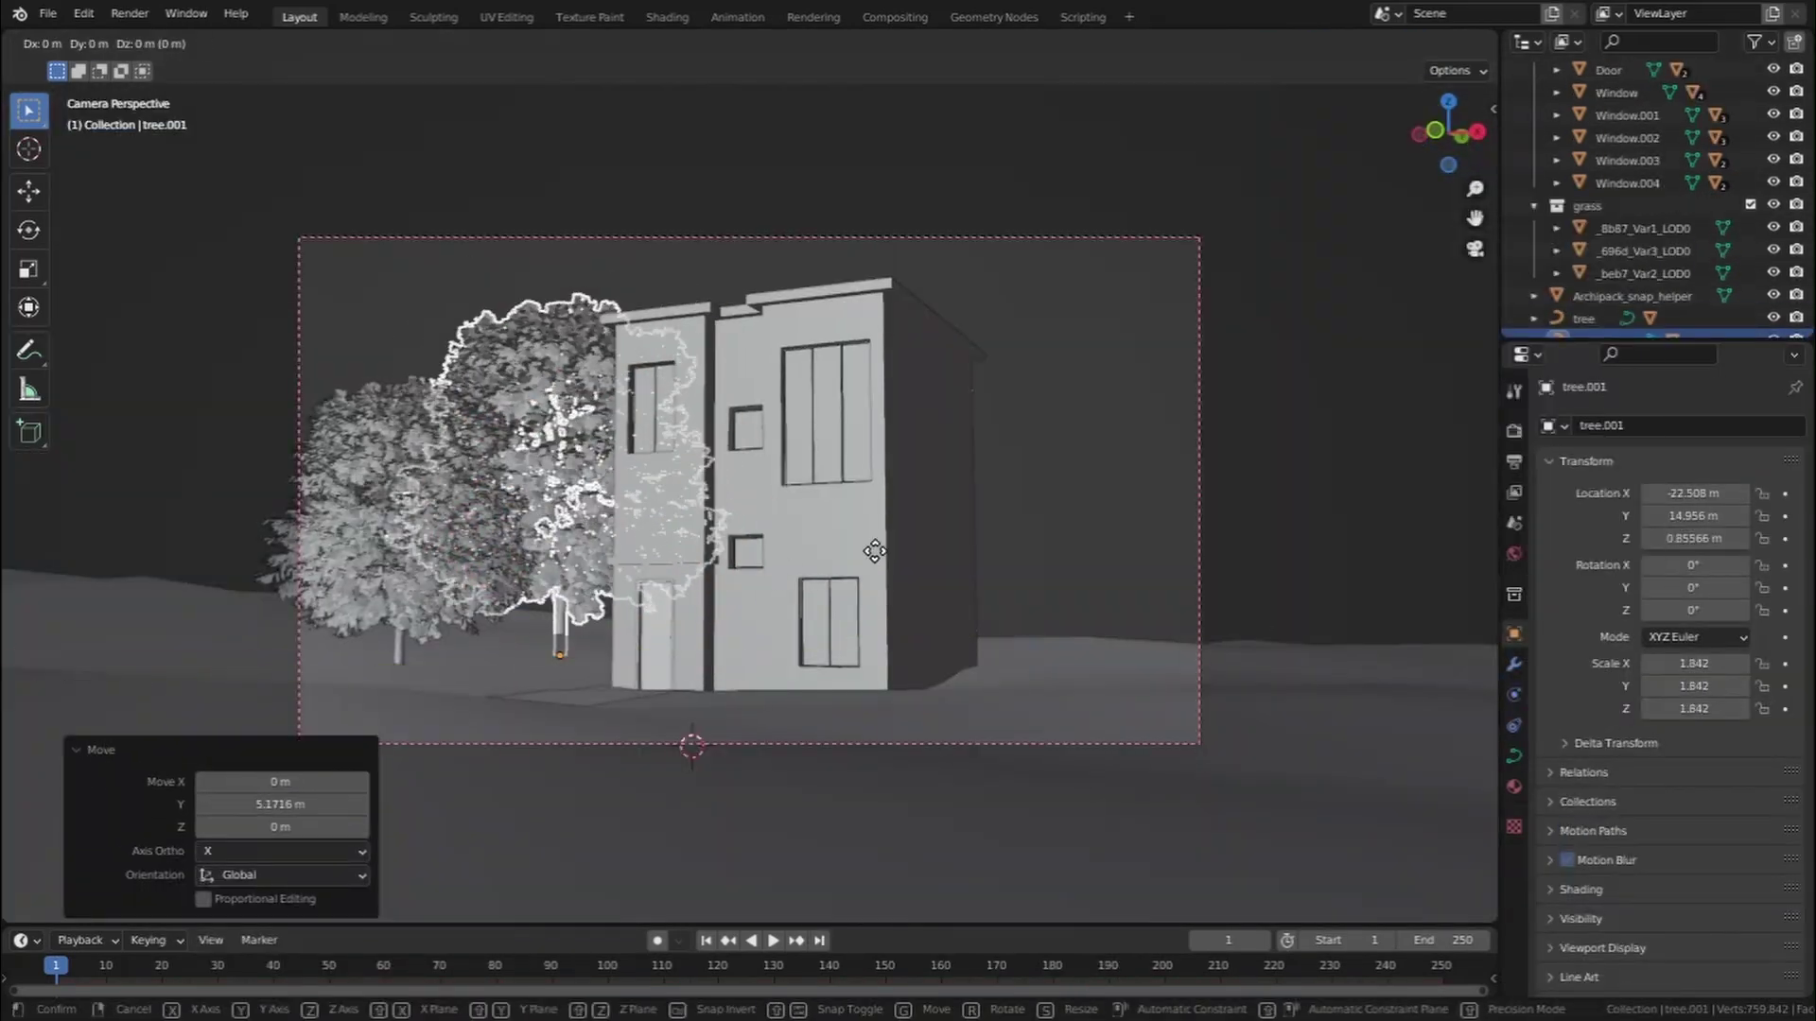